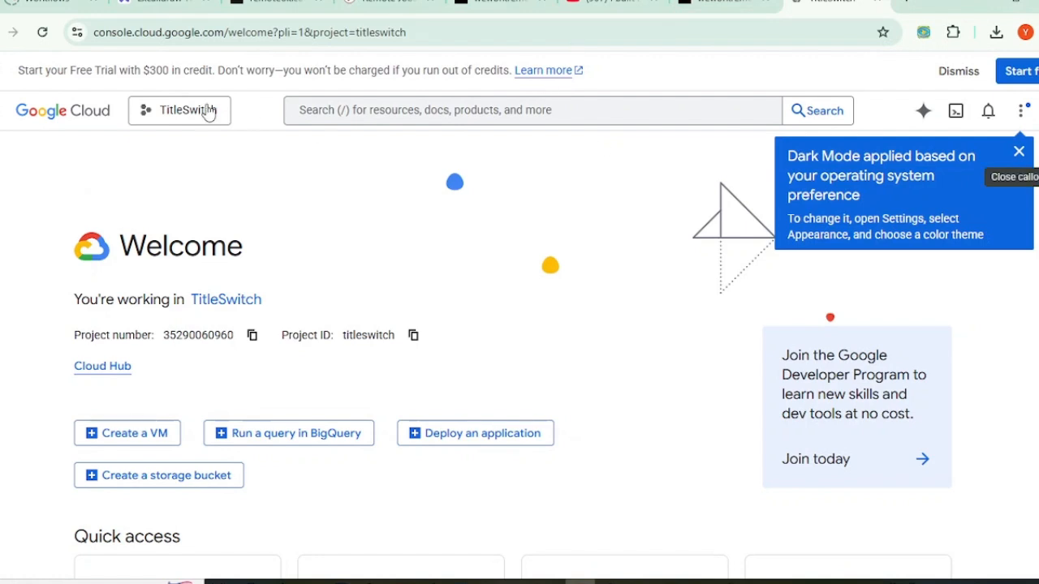
Step: Dismiss the dark mode notice, create the project 'AIRemoteJobs', and switch to it
{"action": "left_click", "coordinate": [1016, 154]}
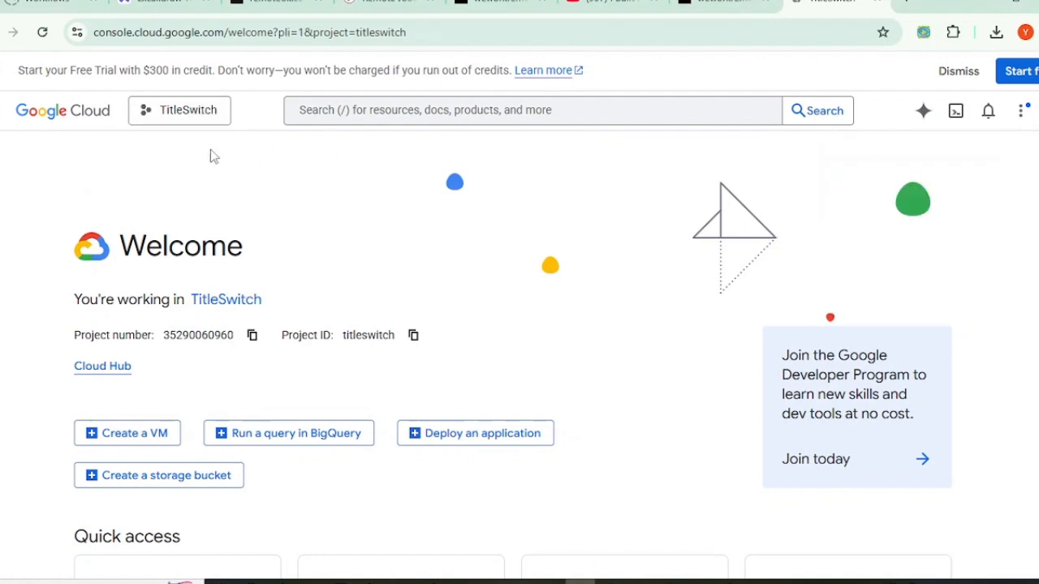
{"action": "left_click", "coordinate": [188, 115]}
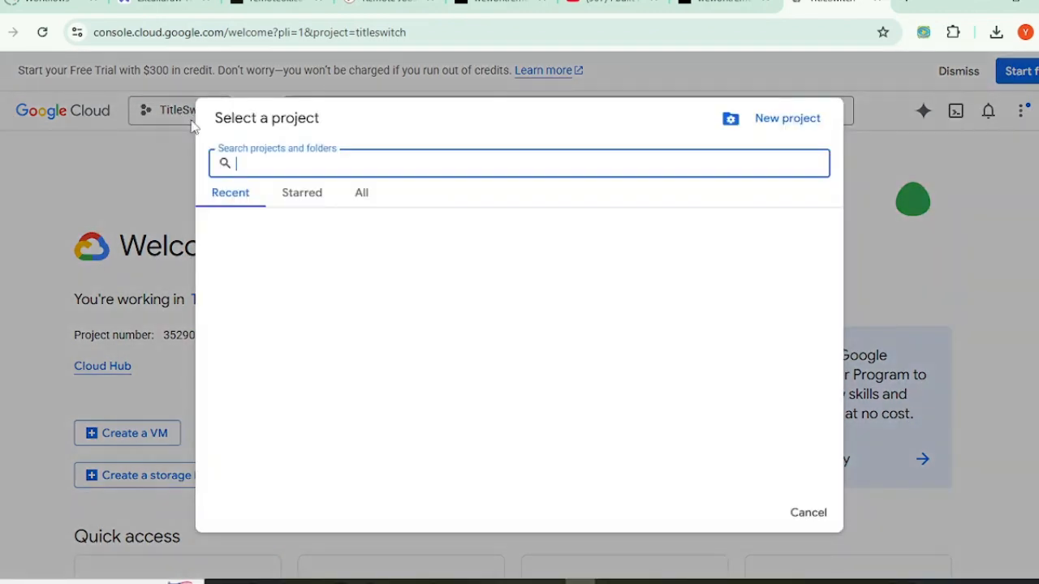
{"action": "left_click", "coordinate": [779, 122]}
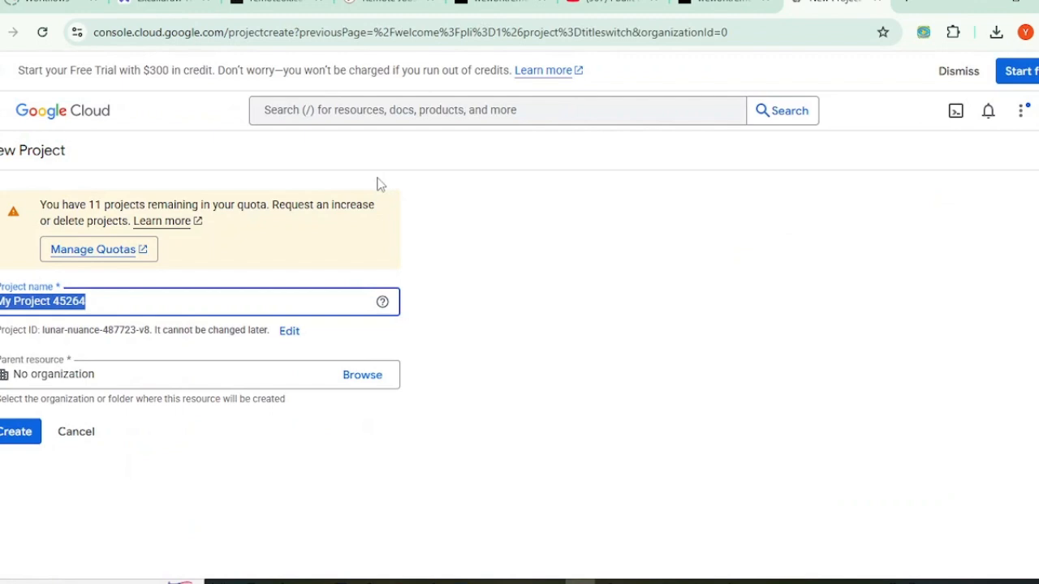
{"action": "type", "text": "AI"}
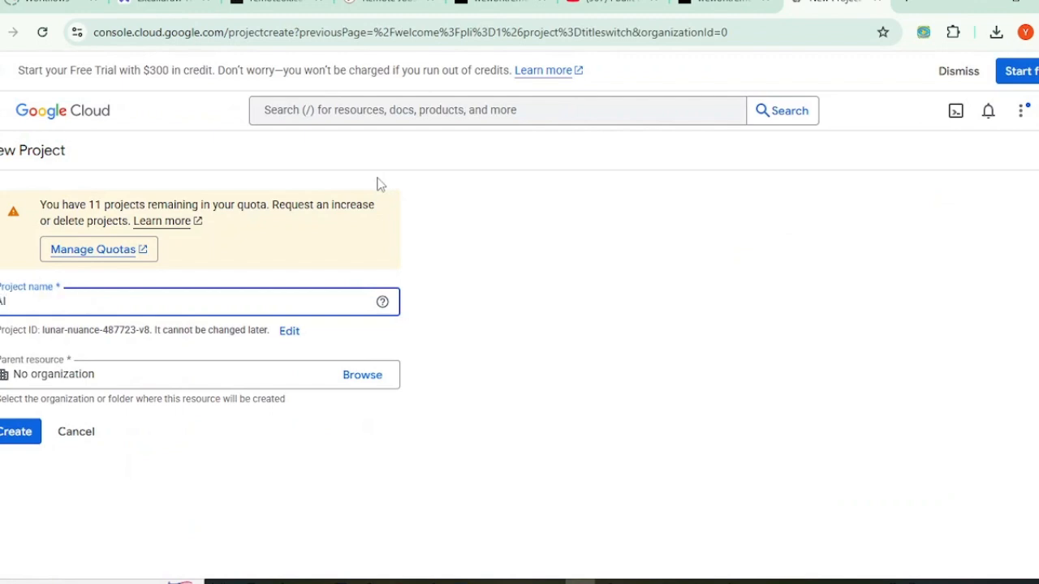
{"action": "type", "text": "RemoteJobs"}
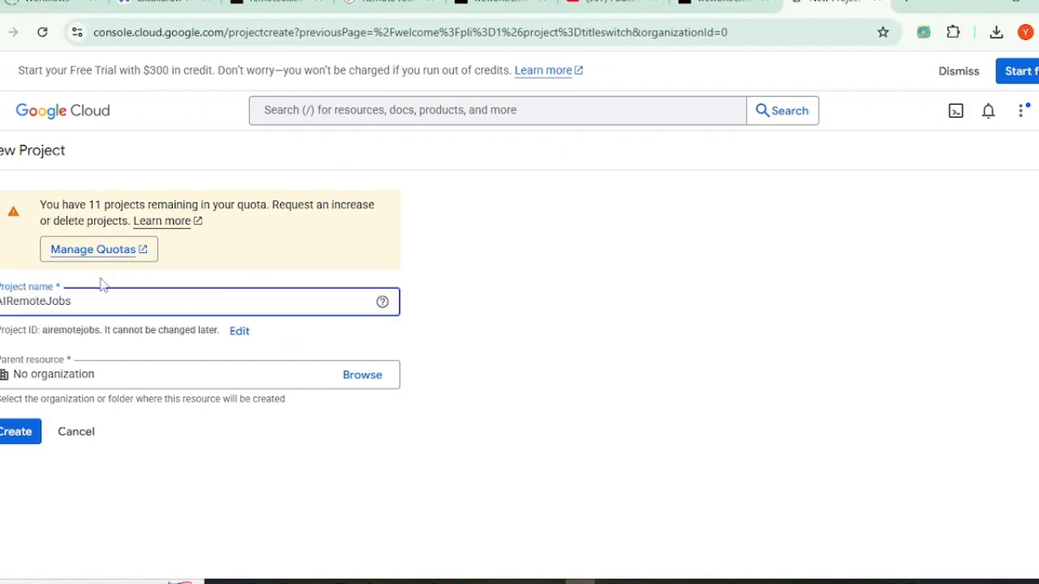
{"action": "left_click", "coordinate": [122, 374]}
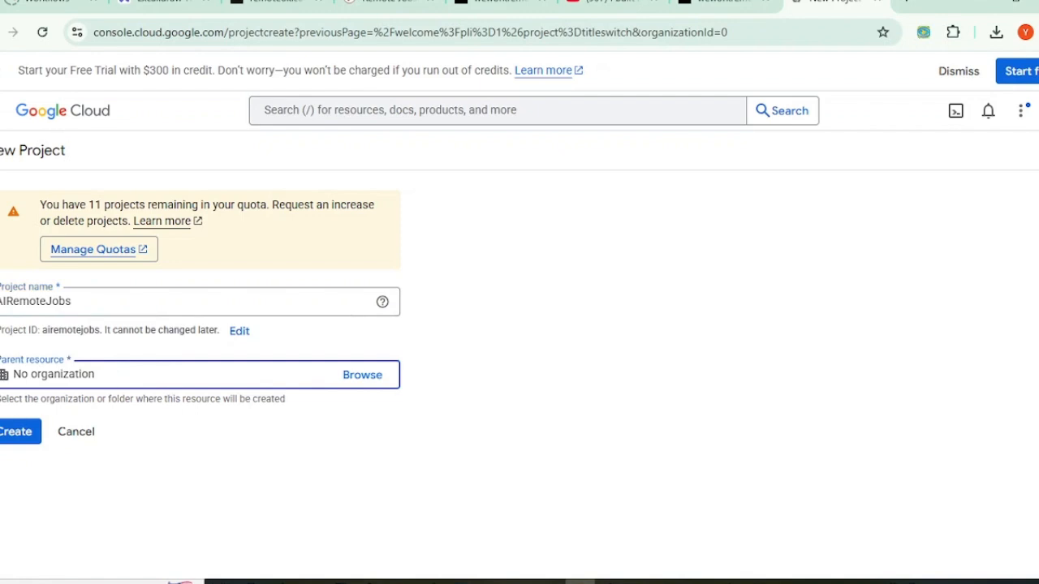
{"action": "left_click", "coordinate": [17, 432]}
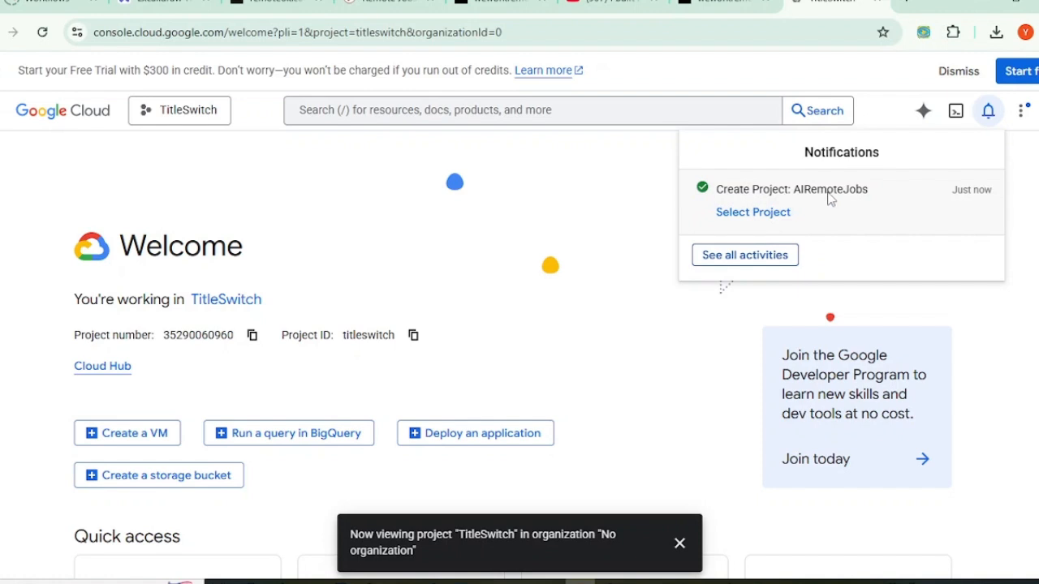
{"action": "left_click", "coordinate": [748, 216]}
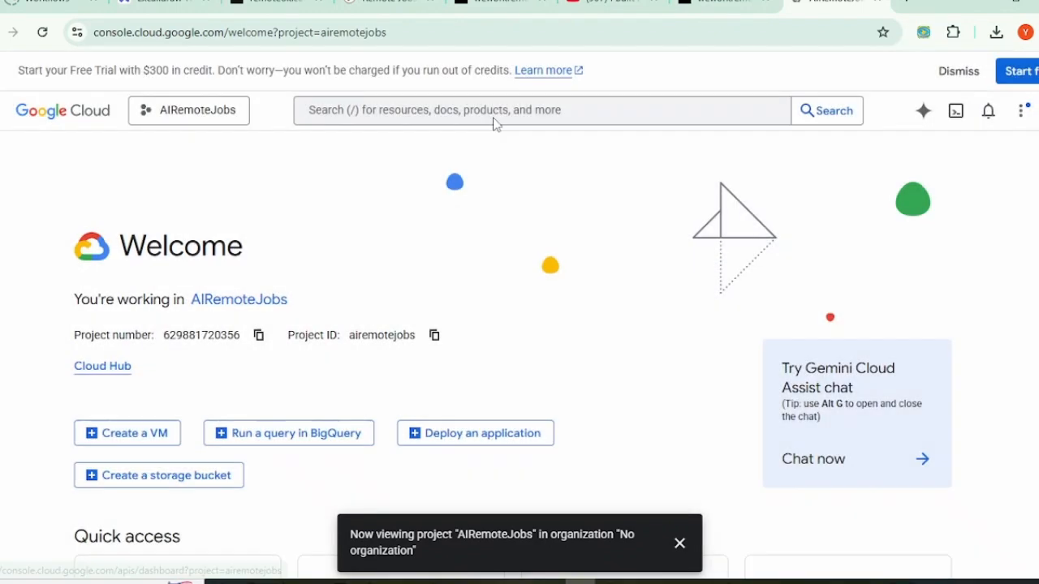
Step: Search for the Google Sheets API and enable it for AIRemoteJobs
{"action": "left_click", "coordinate": [490, 111]}
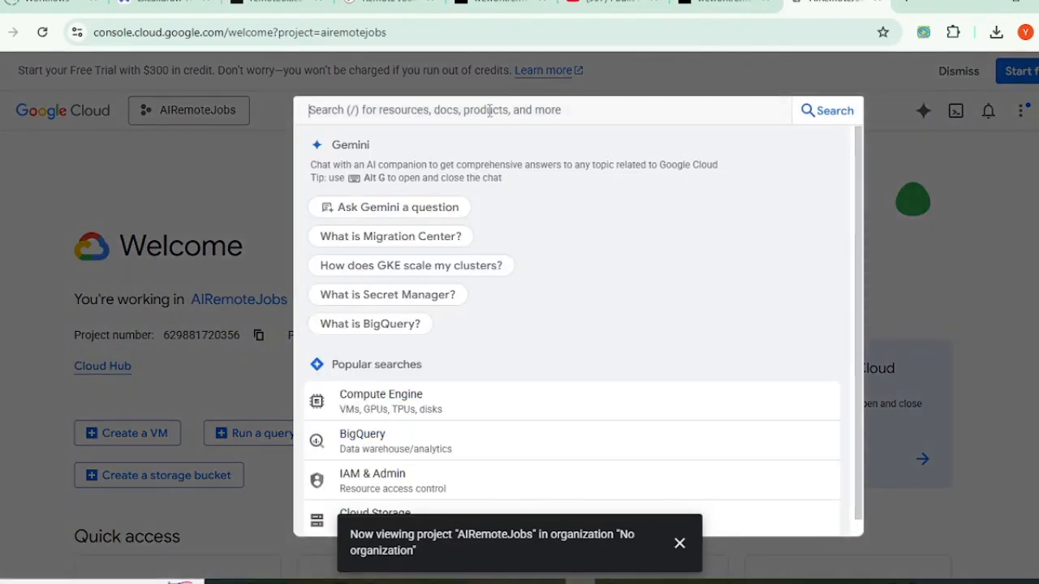
{"action": "type", "text": "Goo"}
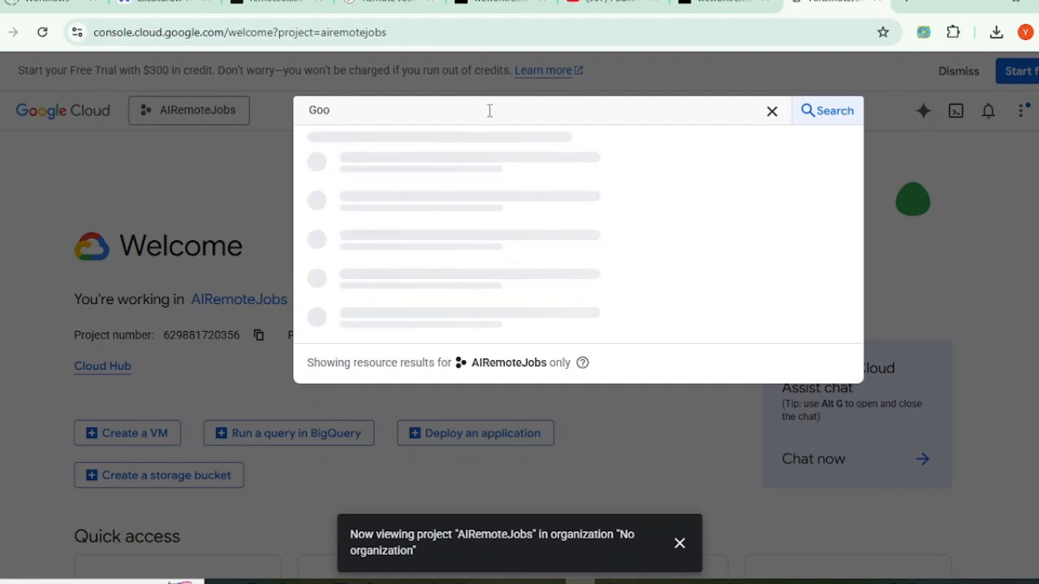
{"action": "type", "text": "gle Sheets API"}
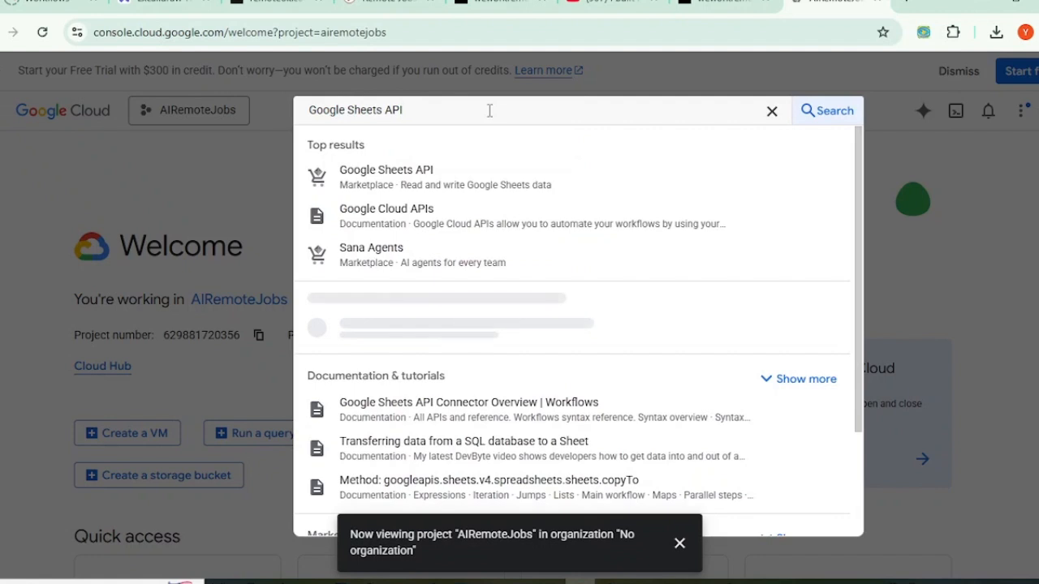
{"action": "left_click", "coordinate": [394, 180]}
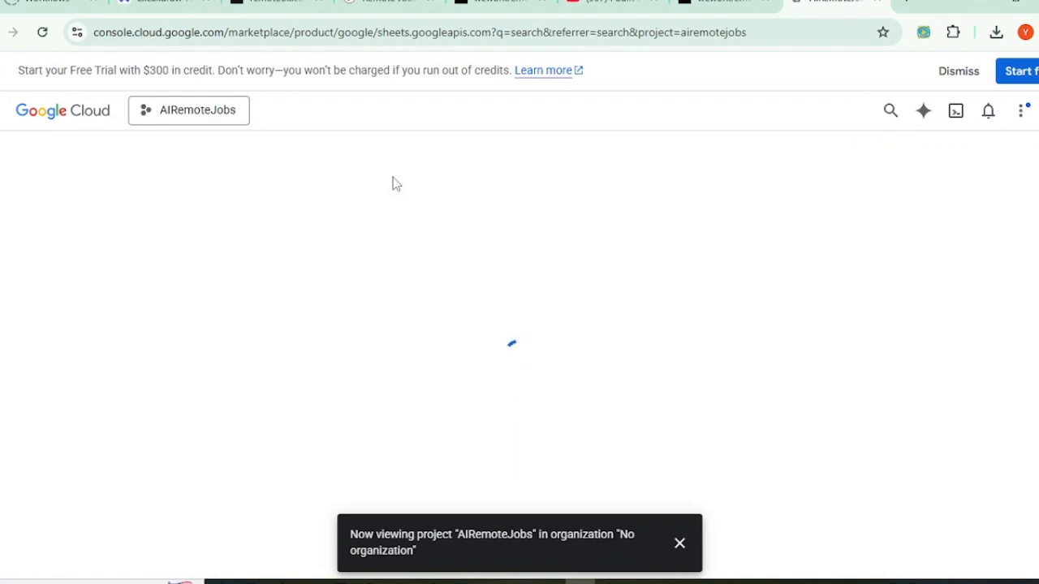
{"action": "left_click", "coordinate": [680, 543]}
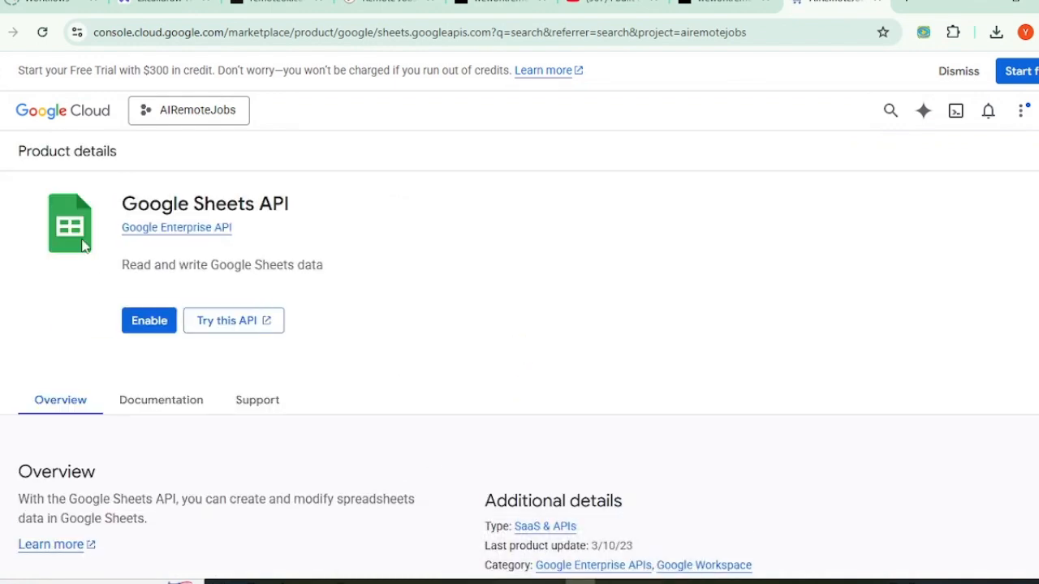
{"action": "left_click", "coordinate": [142, 324]}
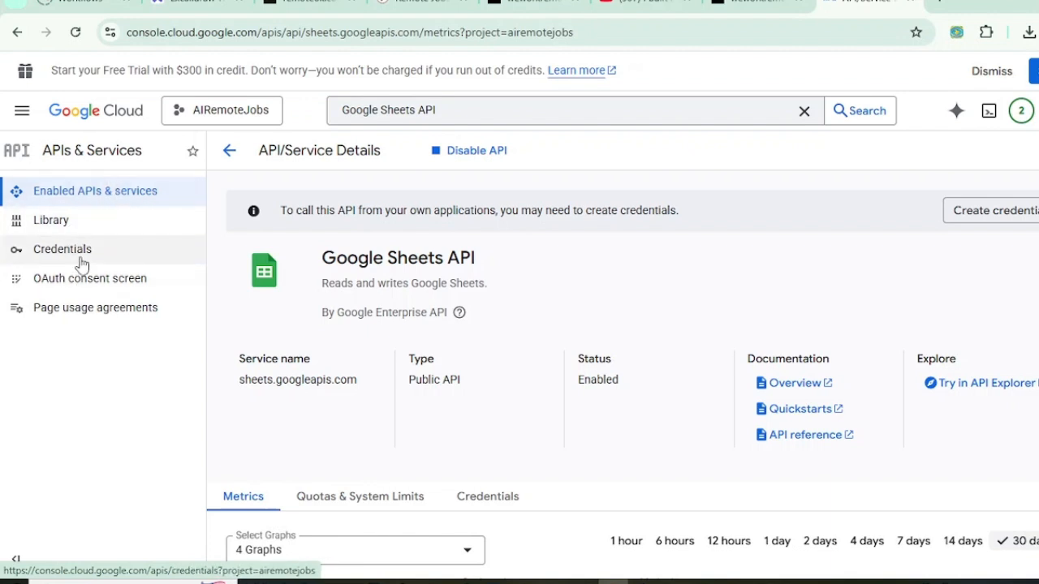
Step: From Credentials, begin an OAuth client ID and go to consent screen setup
{"action": "left_click", "coordinate": [71, 255]}
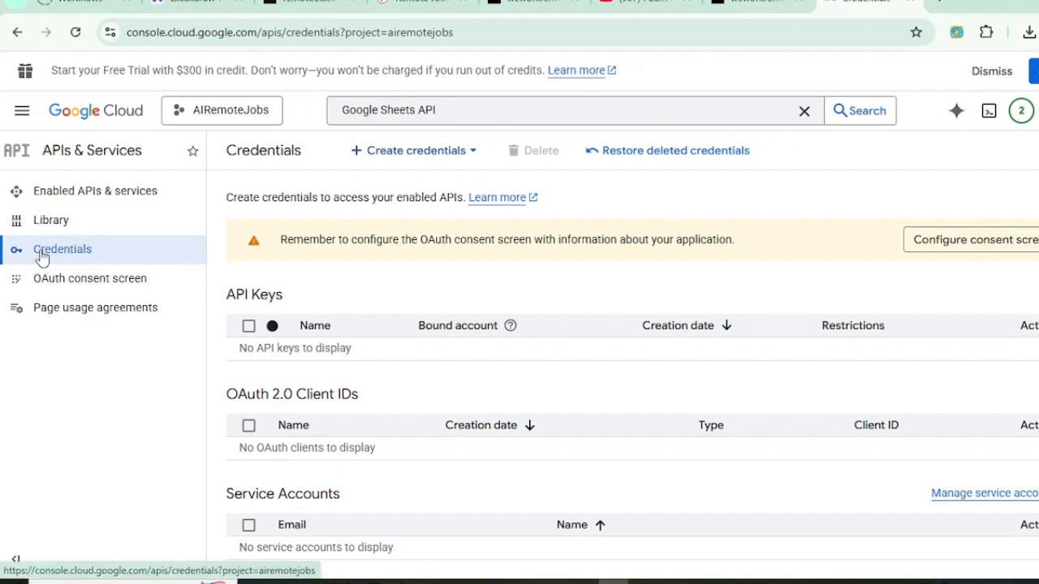
{"action": "left_click", "coordinate": [407, 160]}
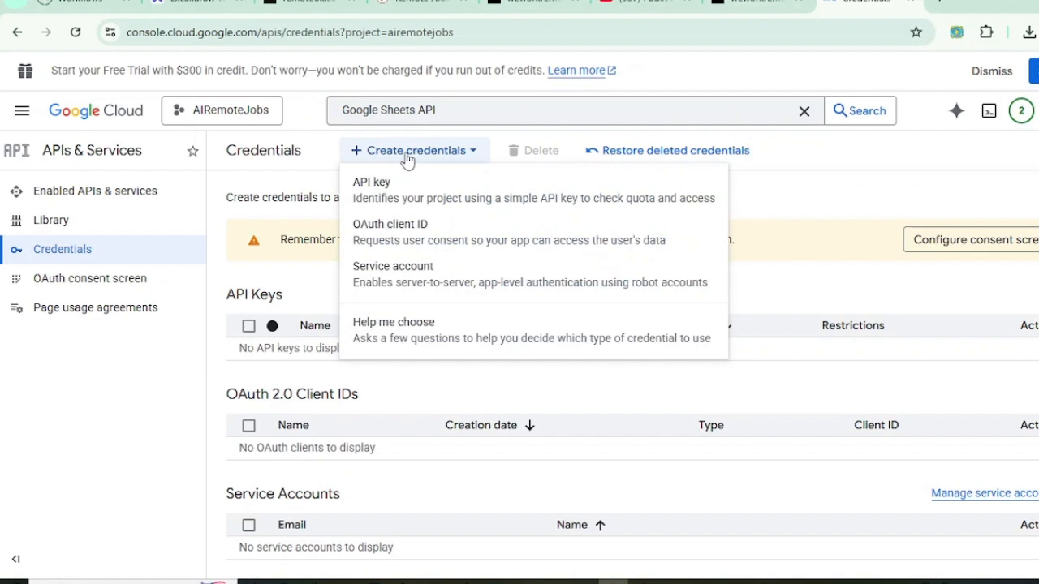
{"action": "left_click", "coordinate": [413, 233]}
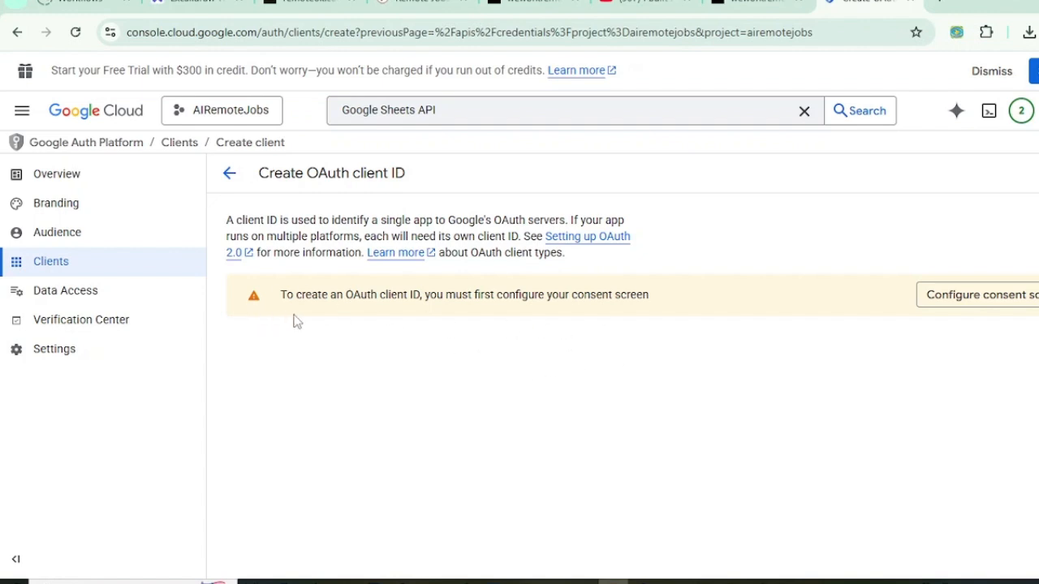
{"action": "left_click", "coordinate": [941, 300]}
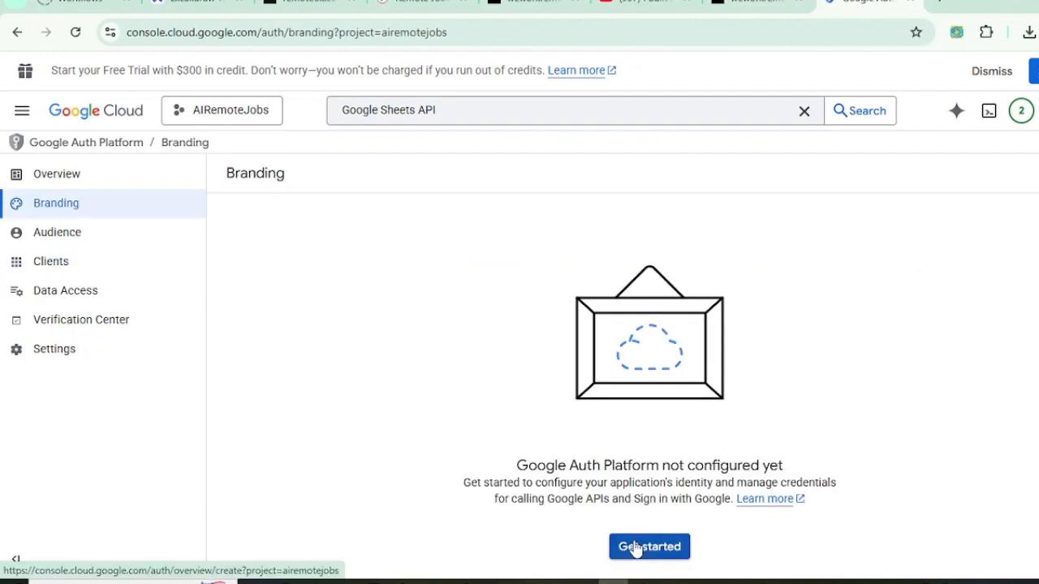
Step: Enter app name n8n-job-agent and use the account e-mail for user support
{"action": "left_click", "coordinate": [634, 545]}
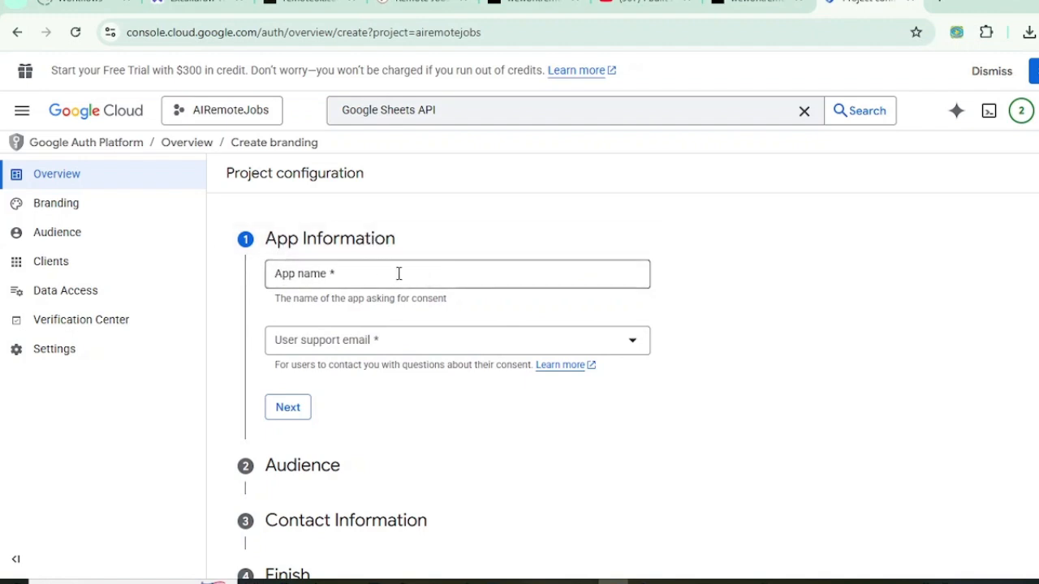
{"action": "left_click", "coordinate": [346, 273]}
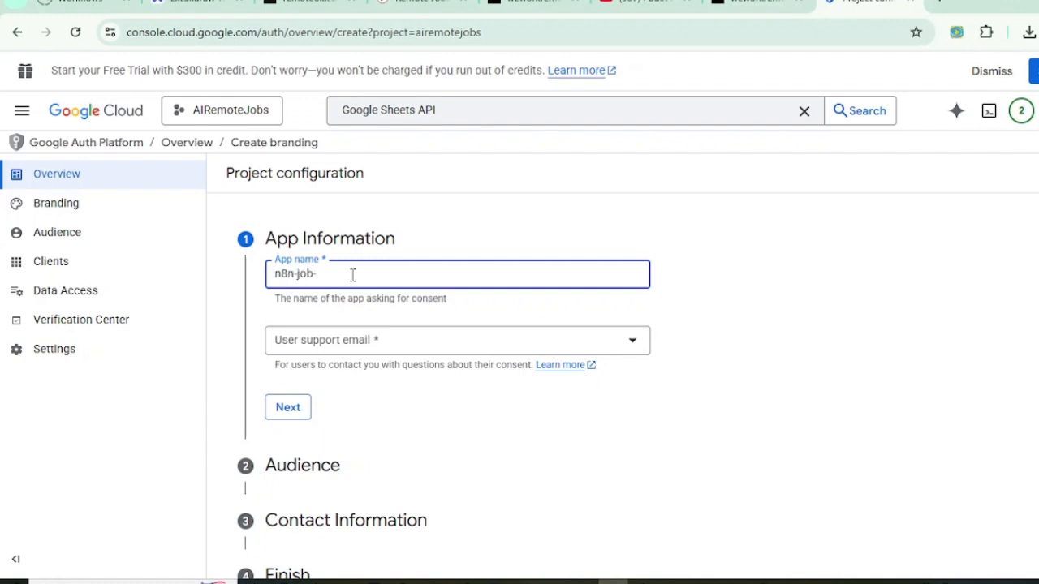
{"action": "type", "text": "agent"}
{"action": "left_click", "coordinate": [408, 345]}
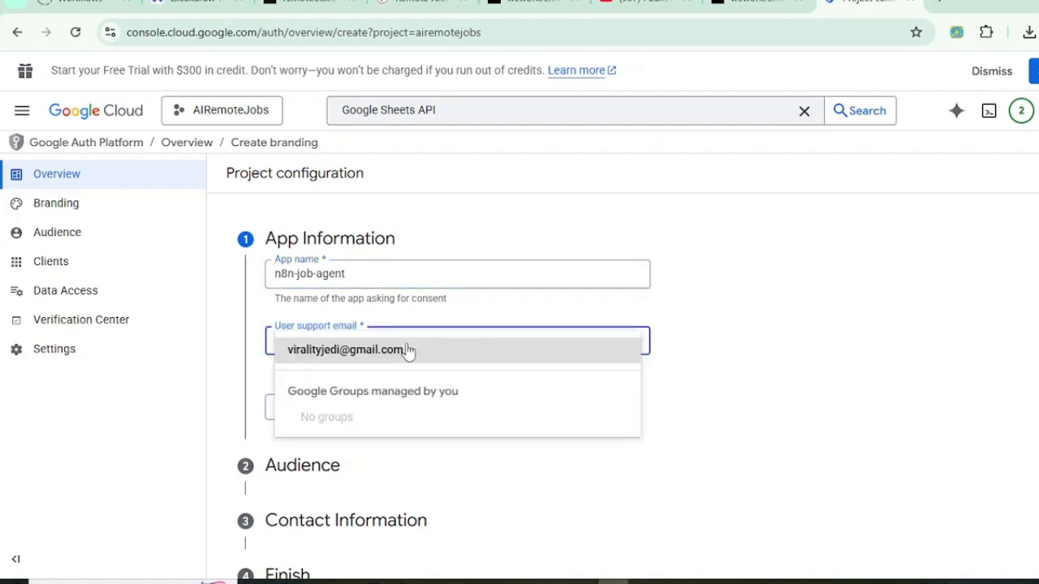
{"action": "left_click", "coordinate": [370, 351]}
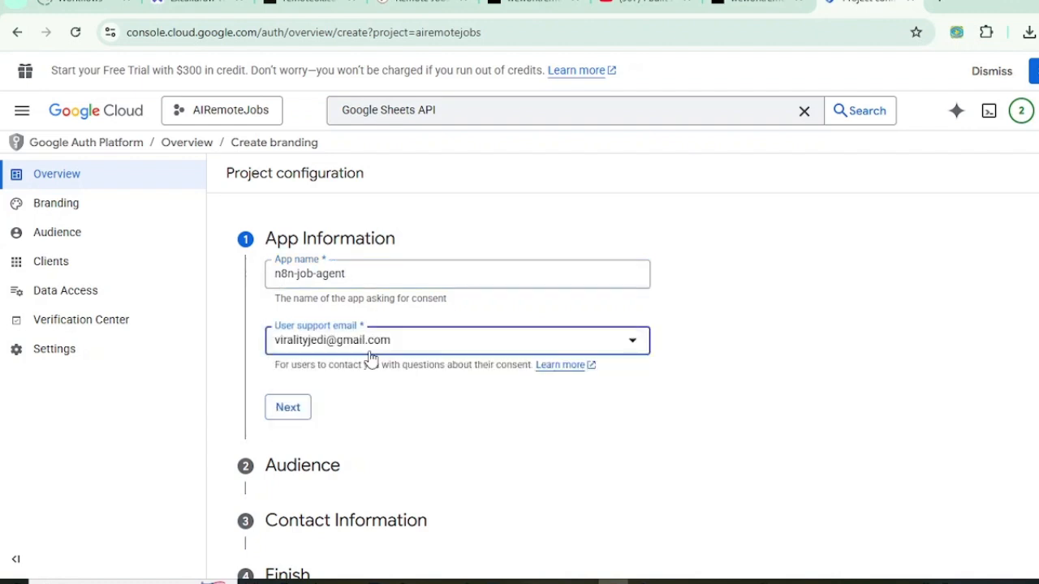
{"action": "left_click", "coordinate": [288, 409]}
Step: Set the app audience to External
{"action": "scroll", "coordinate": [444, 313], "scroll_direction": "down", "scroll_amount": 1}
{"action": "left_click", "coordinate": [277, 345]}
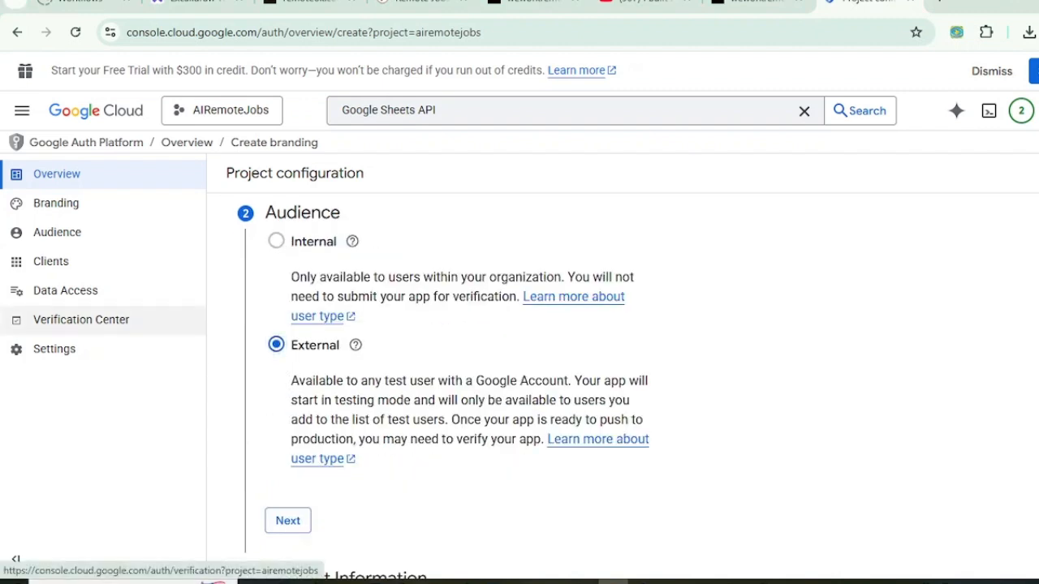
{"action": "scroll", "coordinate": [290, 443], "scroll_direction": "down", "scroll_amount": 1}
{"action": "left_click", "coordinate": [288, 441]}
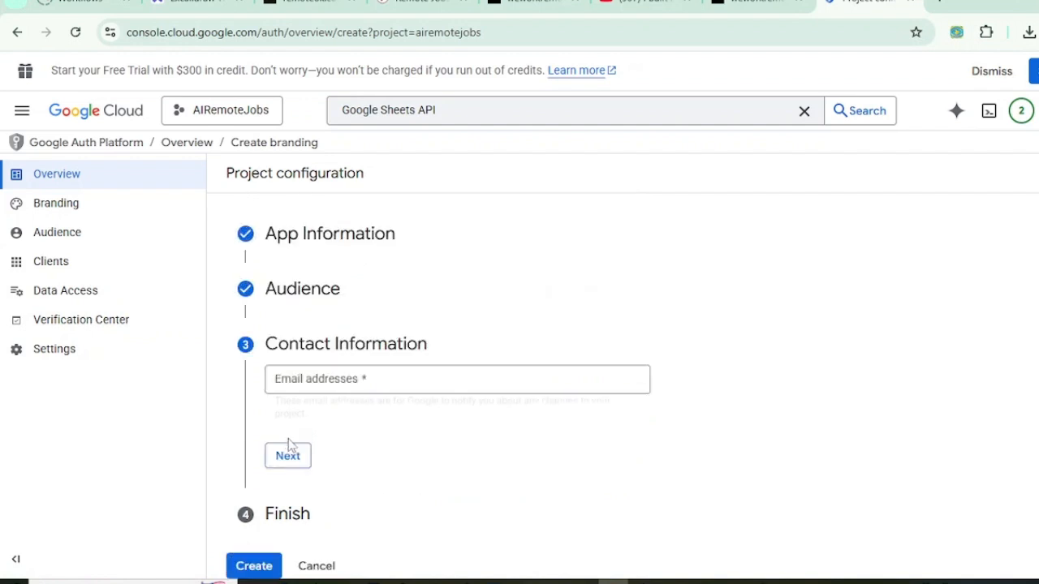
Step: Add the contact e-mail, accept the Google API Services User Data Policy, and create the configuration
{"action": "left_click", "coordinate": [304, 385]}
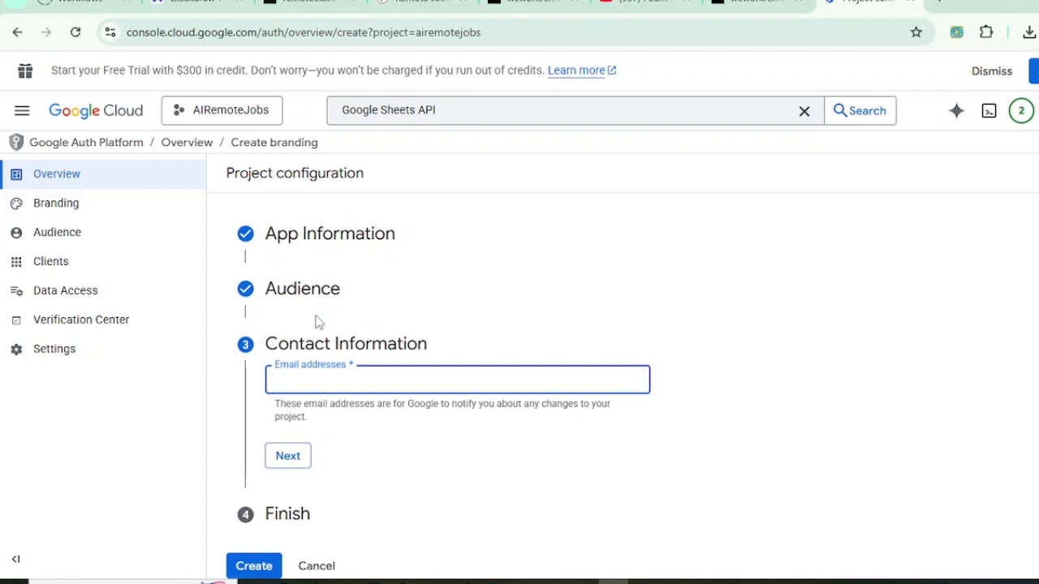
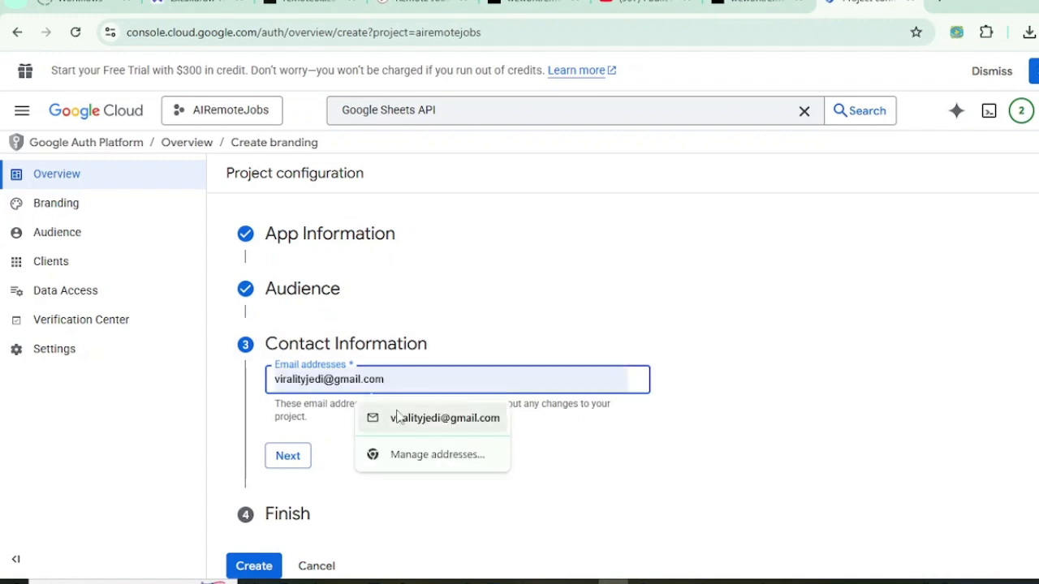
{"action": "left_click", "coordinate": [405, 418]}
{"action": "left_click", "coordinate": [288, 455]}
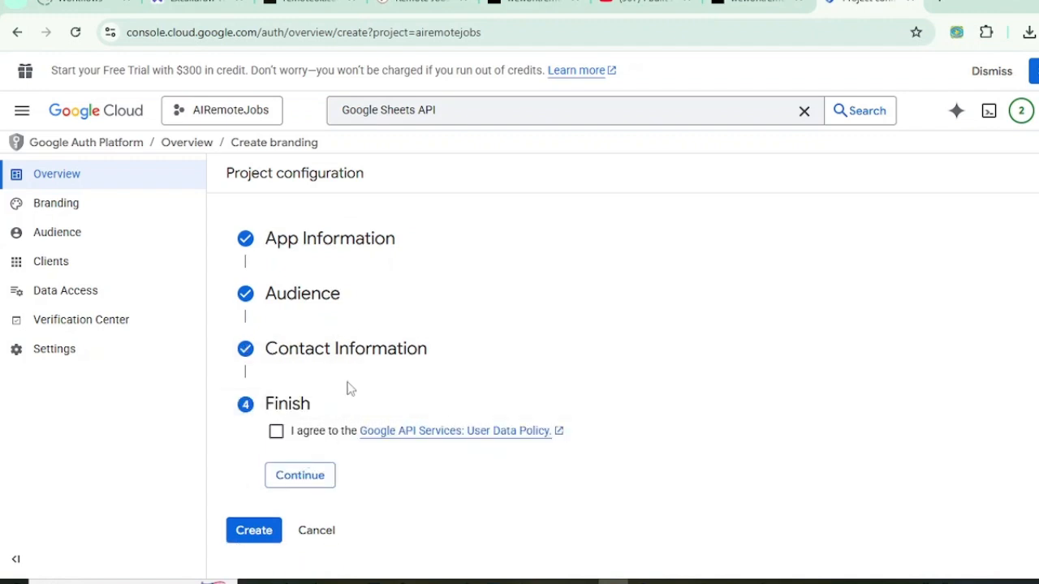
{"action": "left_click", "coordinate": [276, 431]}
{"action": "left_click", "coordinate": [297, 482]}
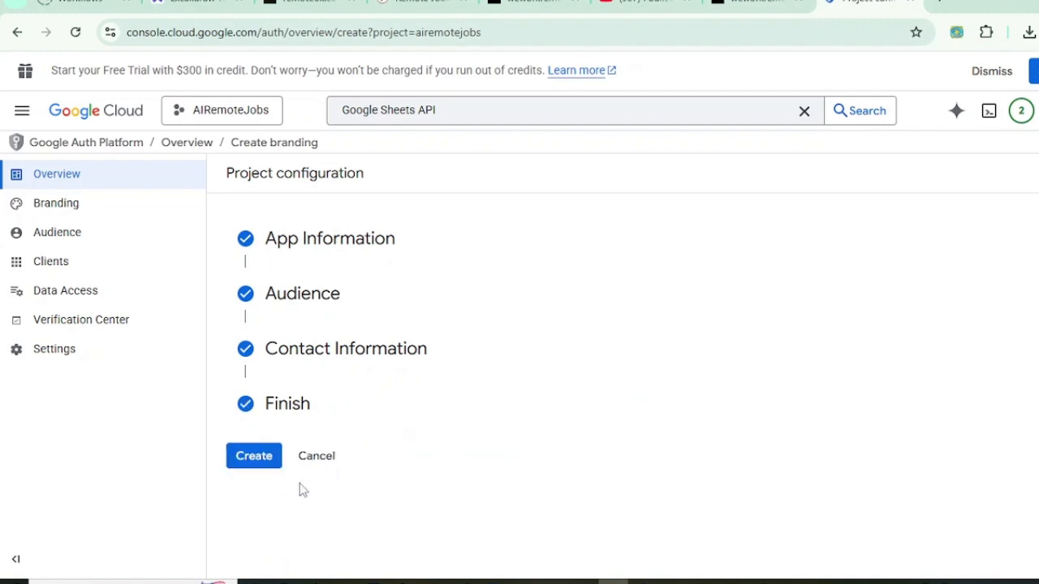
{"action": "left_click", "coordinate": [256, 462]}
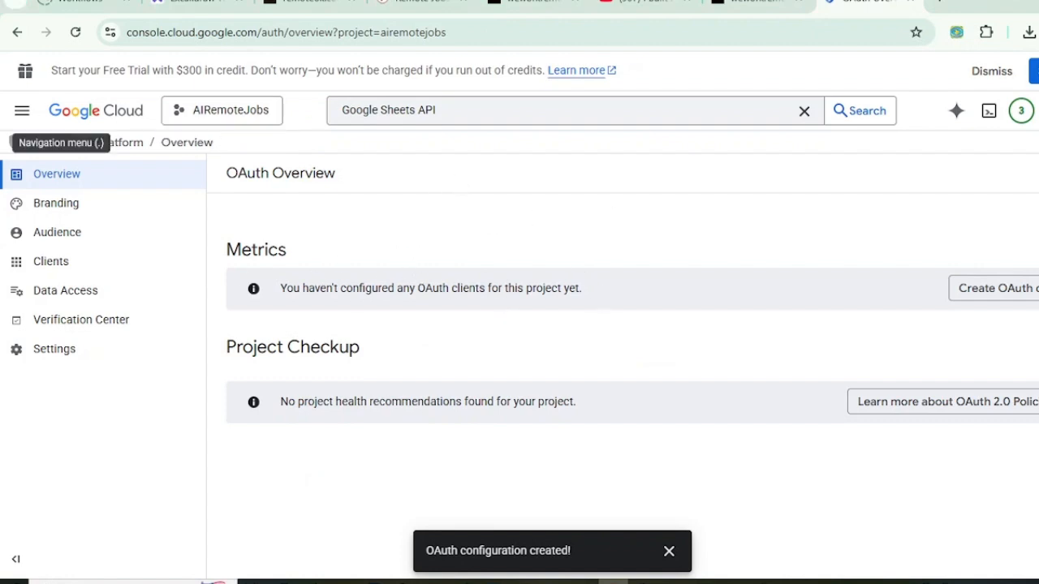
Step: Return to Credentials through the main menu and start a new OAuth client ID
{"action": "left_click", "coordinate": [22, 110]}
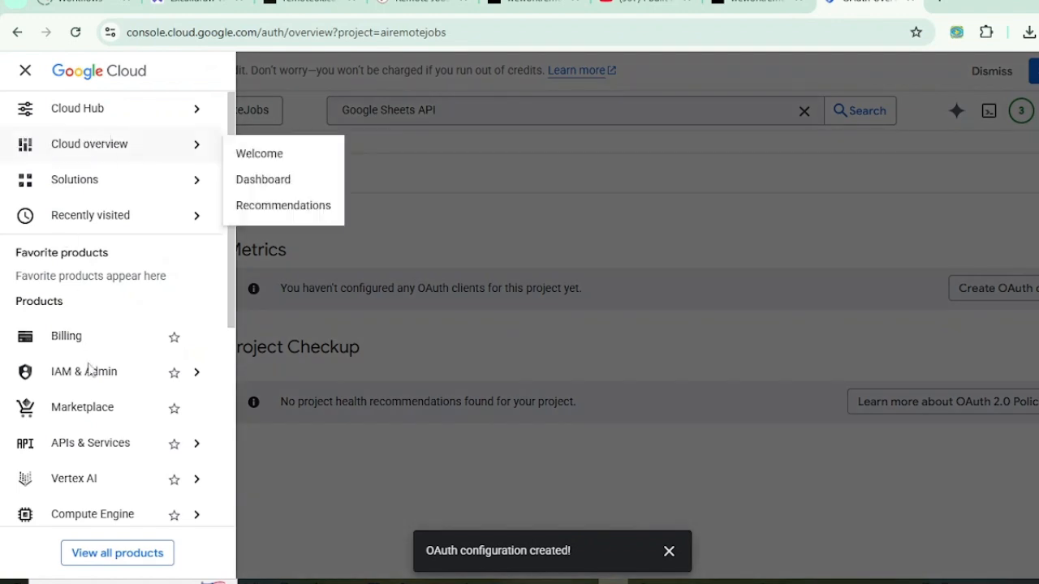
{"action": "mouse_move", "coordinate": [82, 448]}
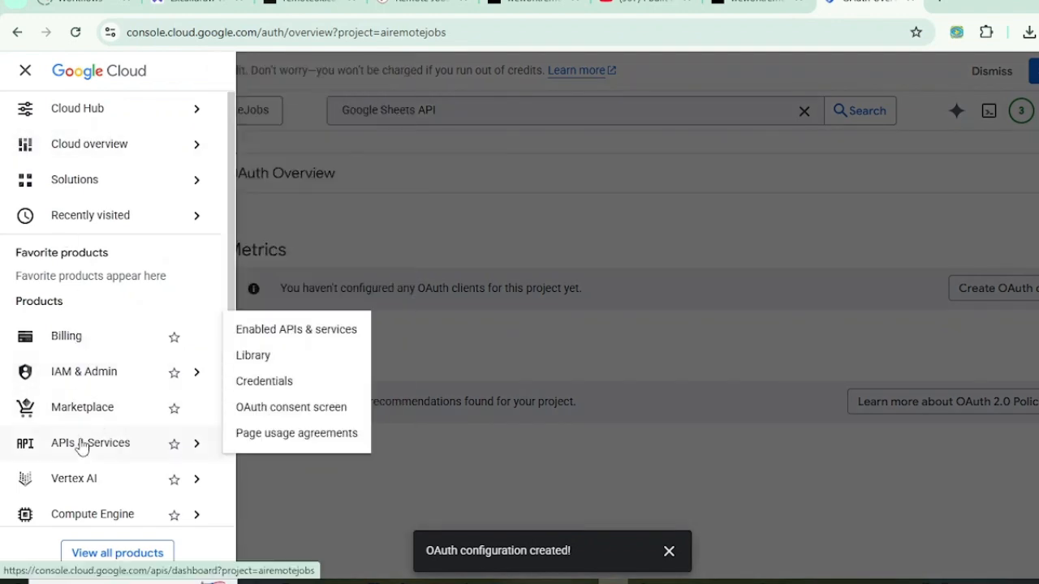
{"action": "left_click", "coordinate": [272, 386]}
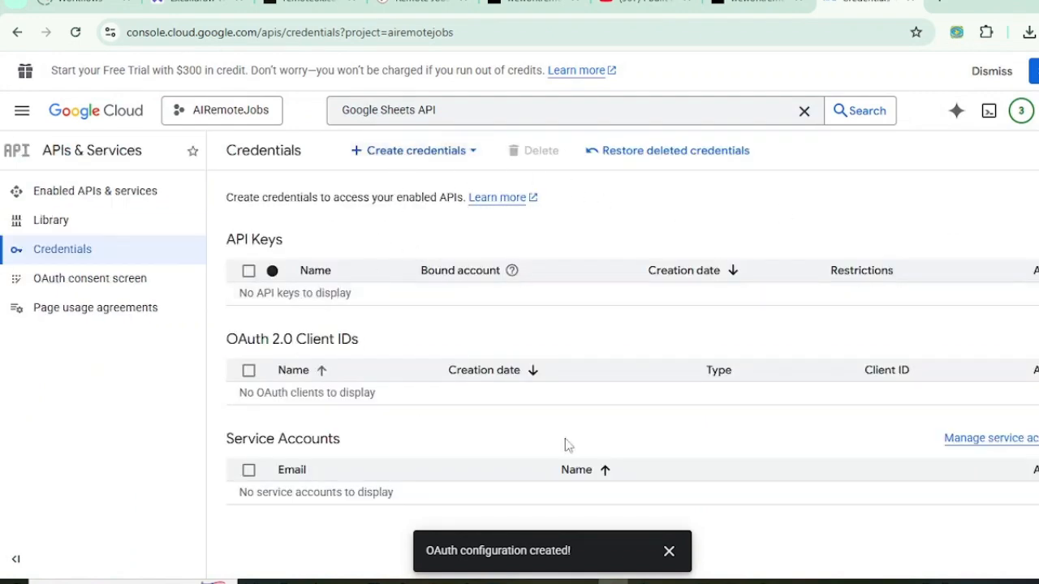
{"action": "left_click", "coordinate": [416, 156]}
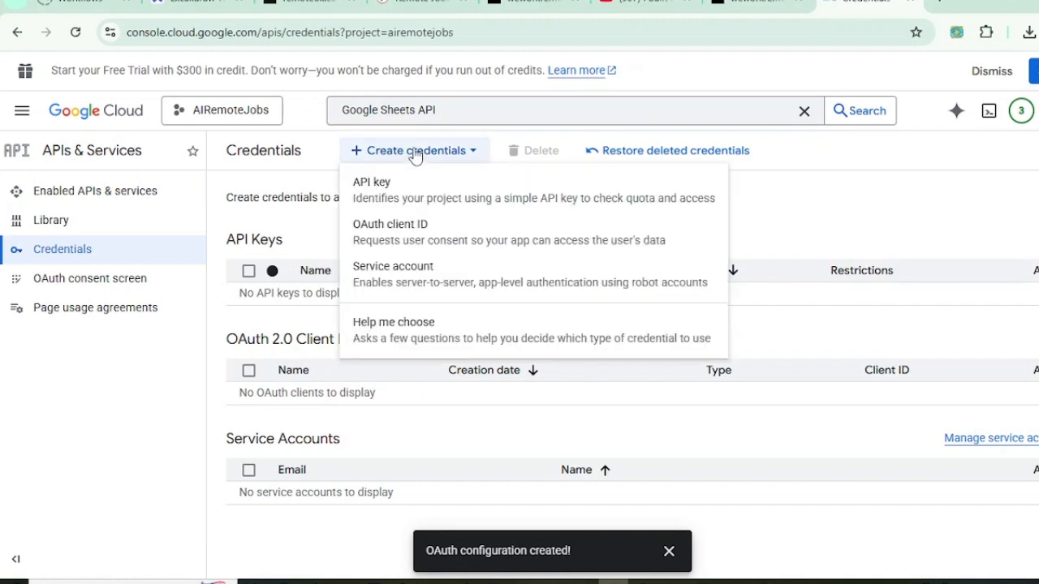
{"action": "left_click", "coordinate": [407, 235]}
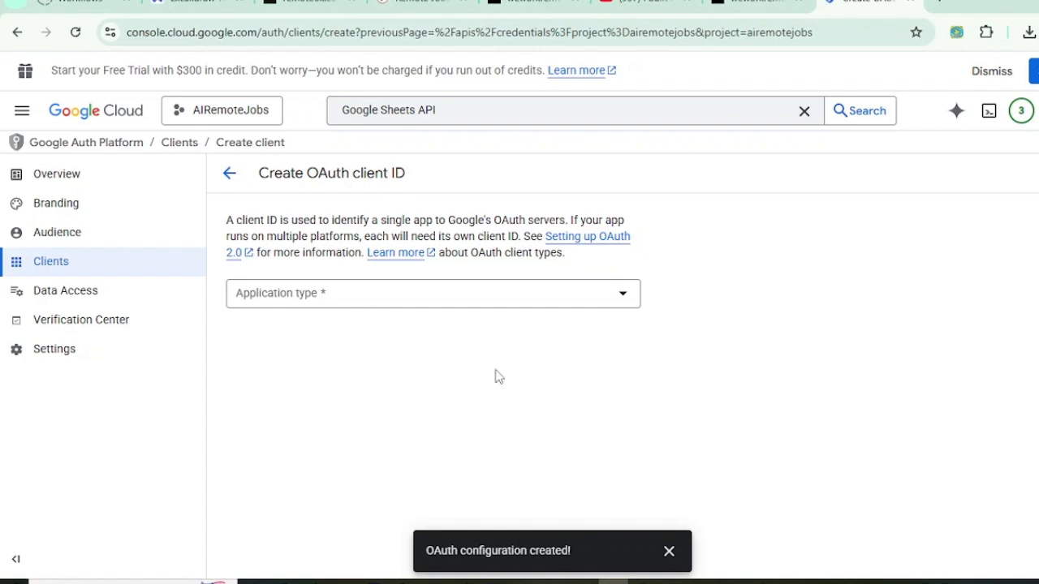
Step: Choose Web application as the client type, keeping the name Web client 1
{"action": "left_click", "coordinate": [513, 301]}
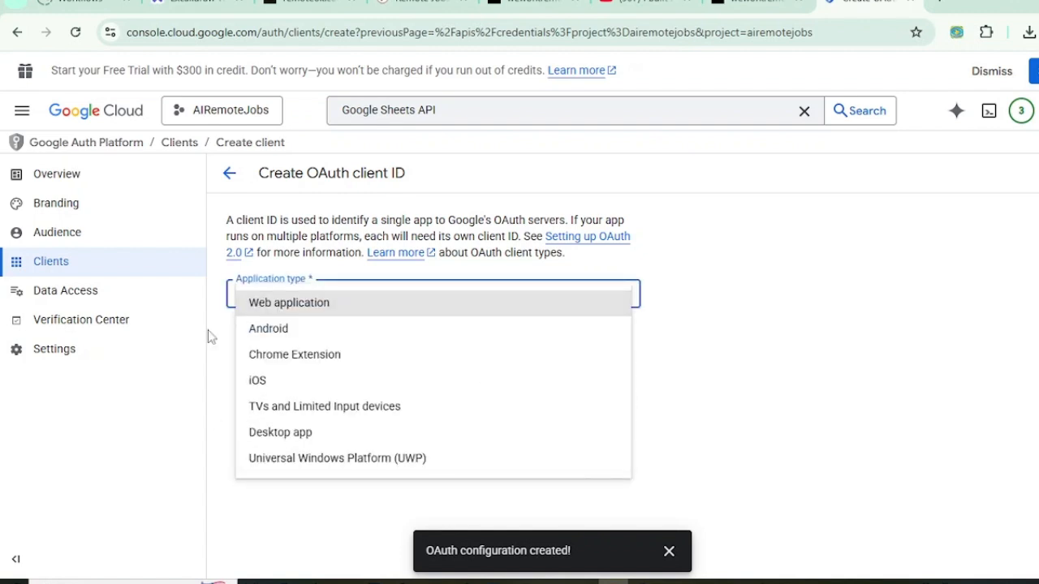
{"action": "left_click", "coordinate": [290, 305]}
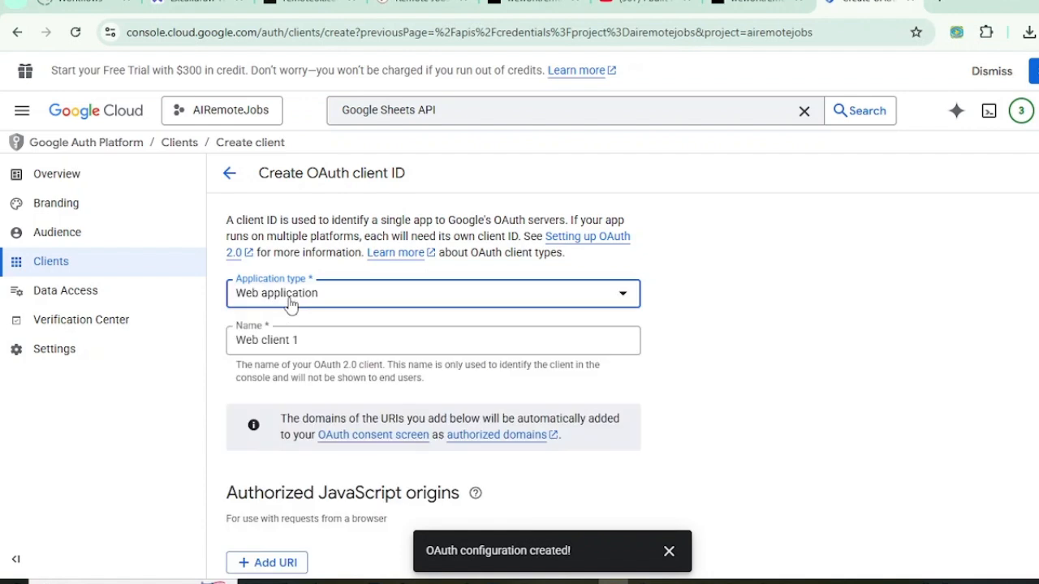
{"action": "left_click", "coordinate": [367, 336]}
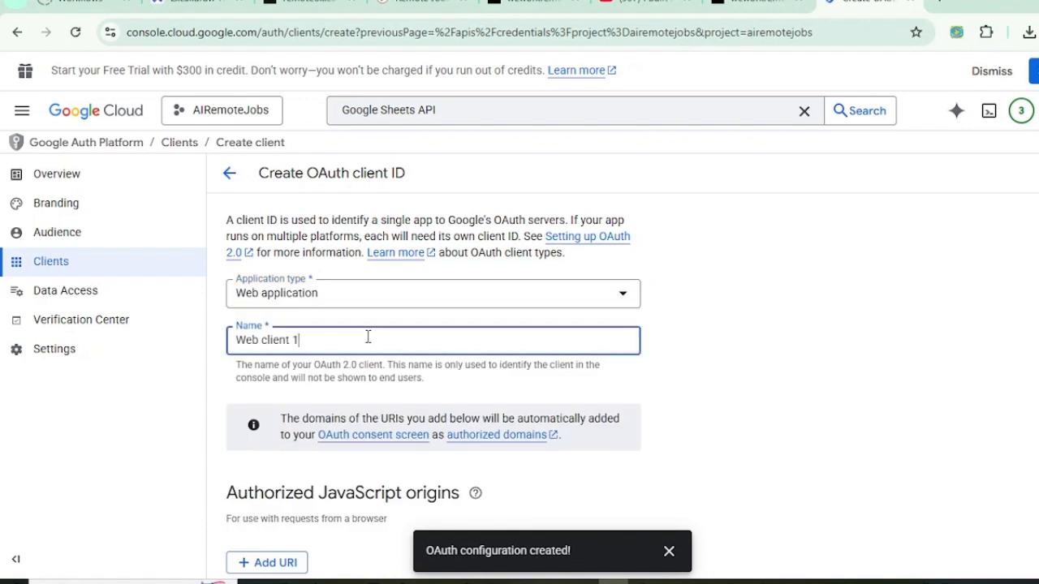
{"action": "scroll", "coordinate": [312, 359], "scroll_direction": "down", "scroll_amount": 1}
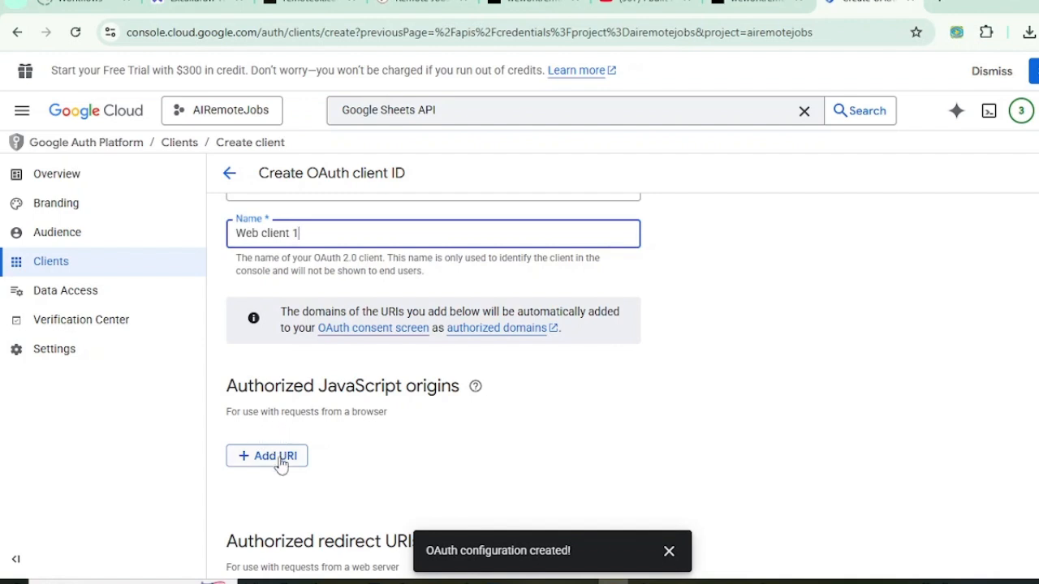
{"action": "scroll", "coordinate": [281, 464], "scroll_direction": "down", "scroll_amount": 2}
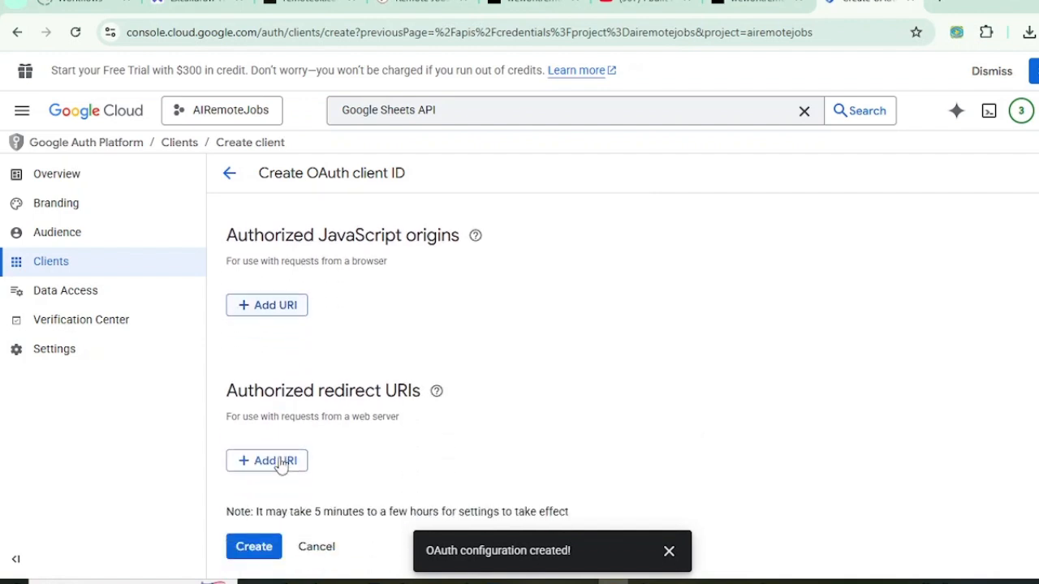
{"action": "left_click", "coordinate": [280, 310]}
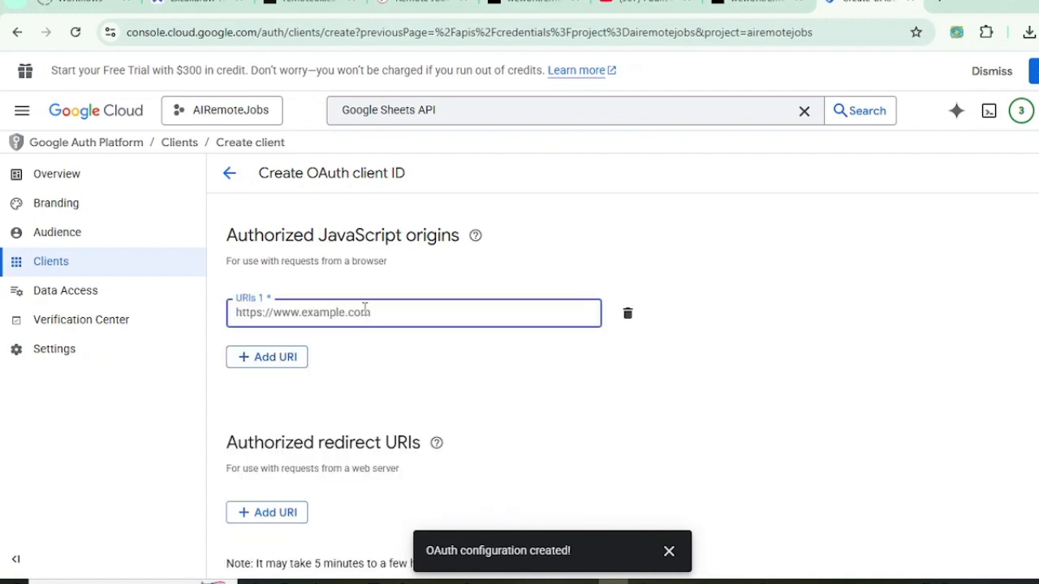
Step: Restart the OAuth client ID form and choose Web application again
{"action": "left_click", "coordinate": [81, 3]}
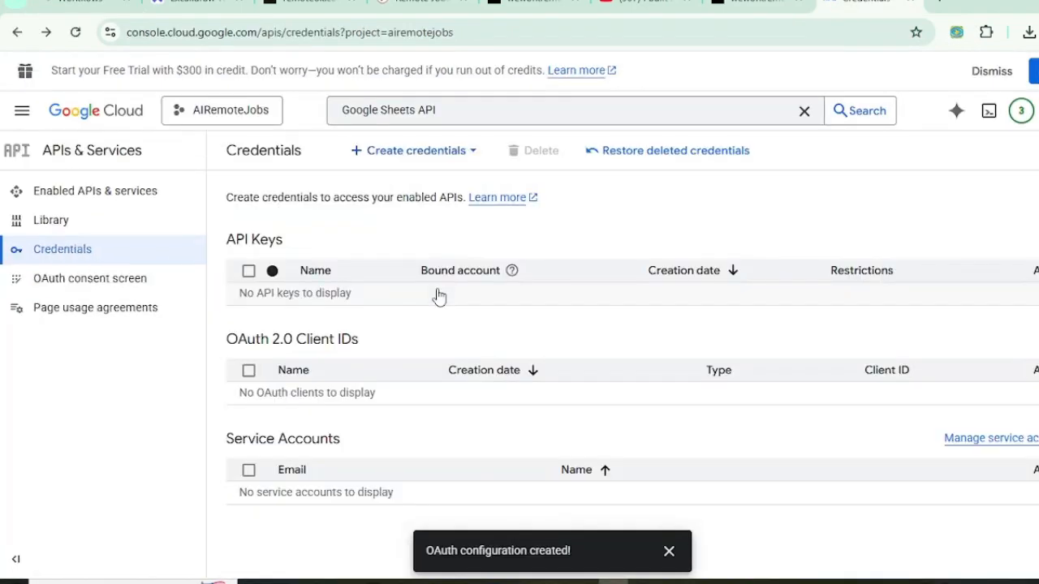
{"action": "left_click", "coordinate": [395, 151]}
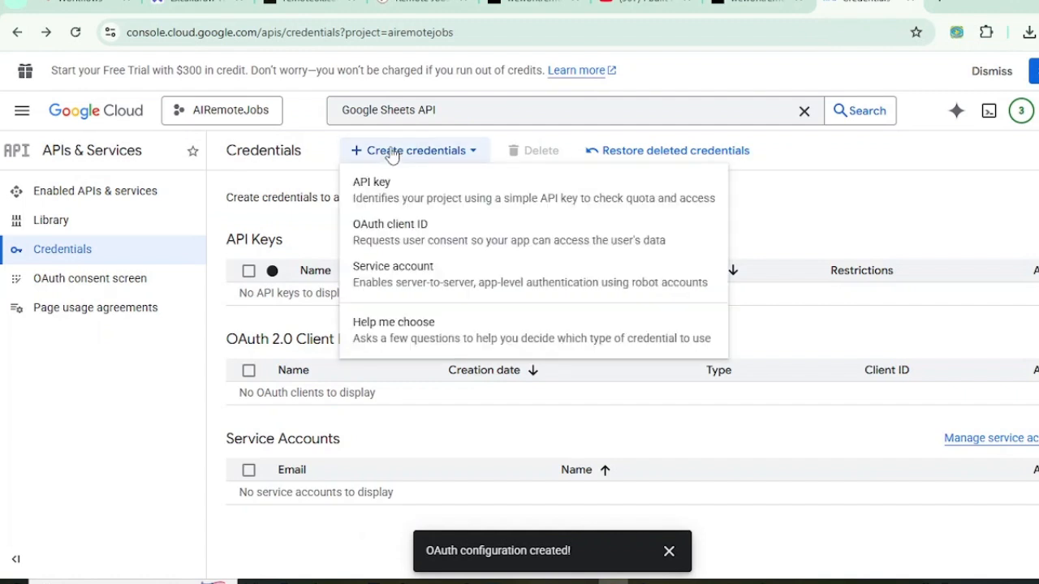
{"action": "left_click", "coordinate": [385, 243]}
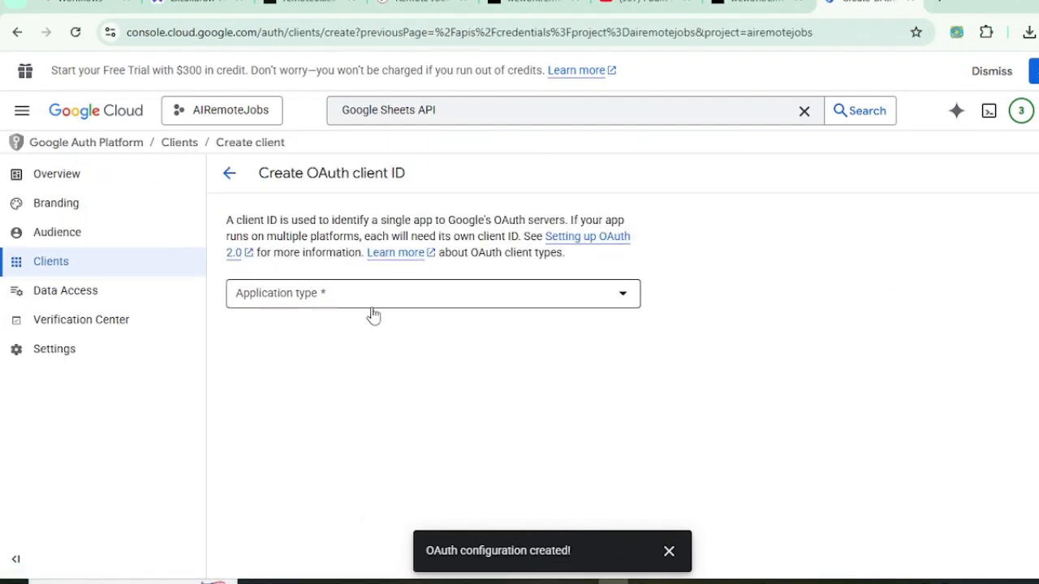
{"action": "left_click", "coordinate": [369, 301]}
{"action": "left_click", "coordinate": [268, 305]}
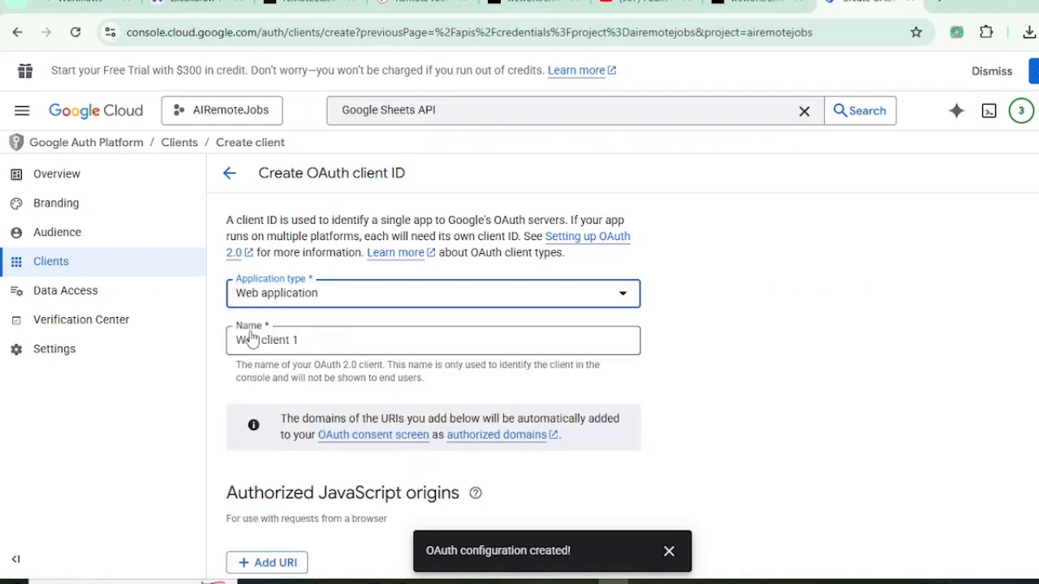
{"action": "scroll", "coordinate": [304, 329], "scroll_direction": "down", "scroll_amount": 3}
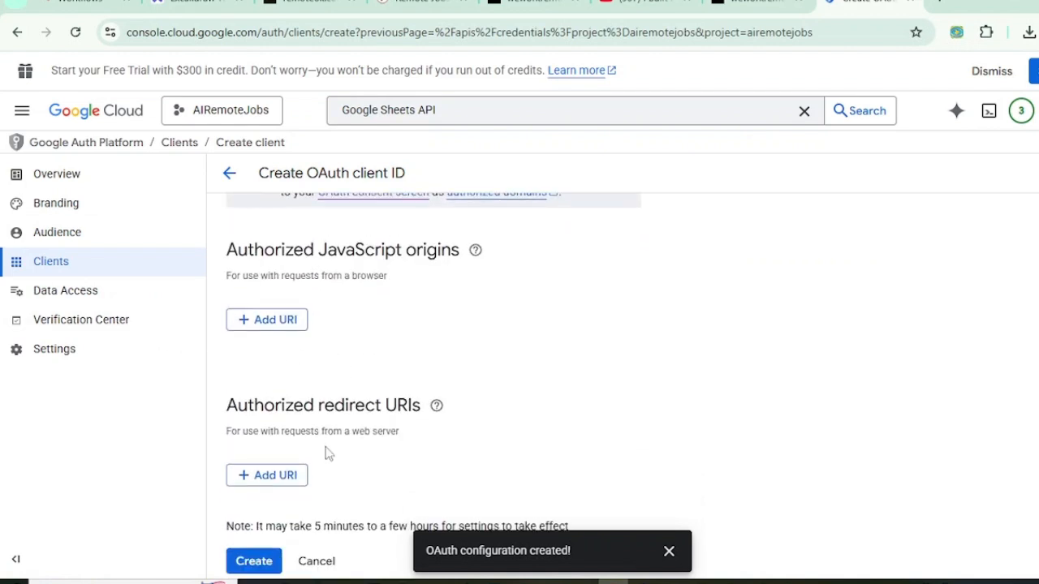
{"action": "scroll", "coordinate": [324, 446], "scroll_direction": "down", "scroll_amount": 1}
Step: Add a single redirect URI: the ngrok address plus /rest/oauth2-crednetial/callback
{"action": "left_click", "coordinate": [270, 461]}
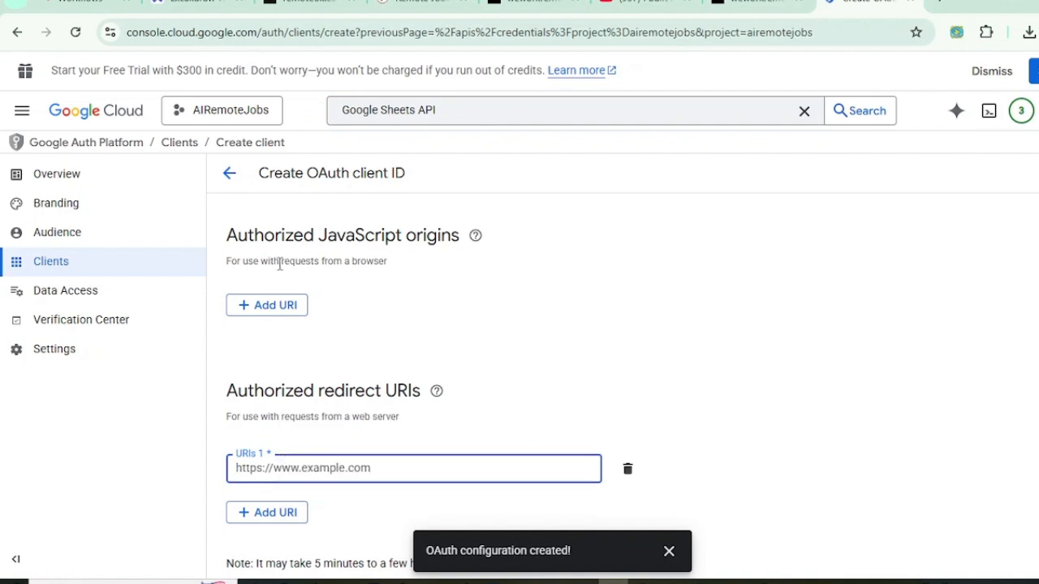
{"action": "left_click_drag", "start_coordinate": [227, 233], "coordinate": [479, 238]}
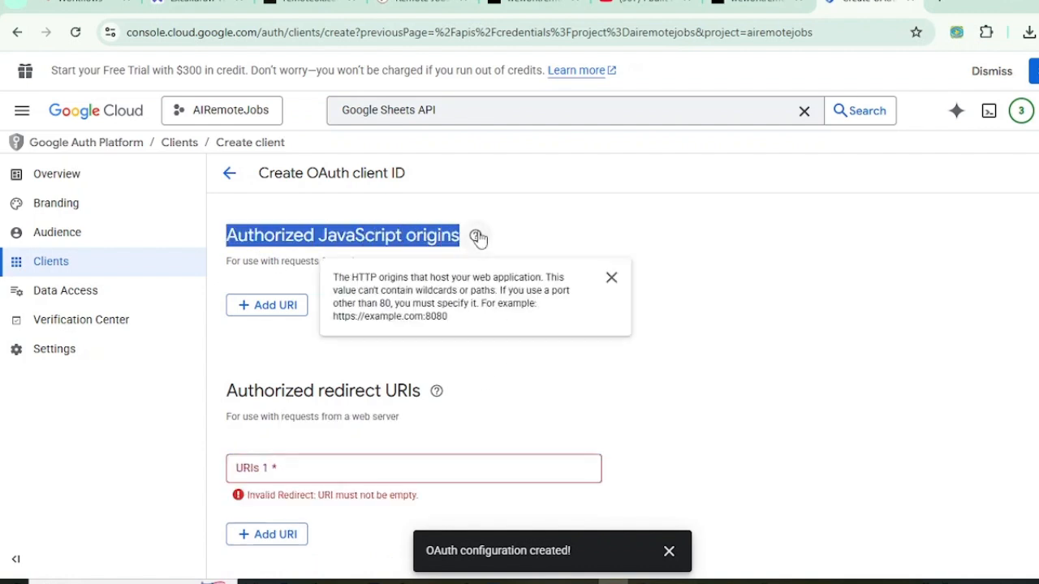
{"action": "left_click", "coordinate": [286, 466]}
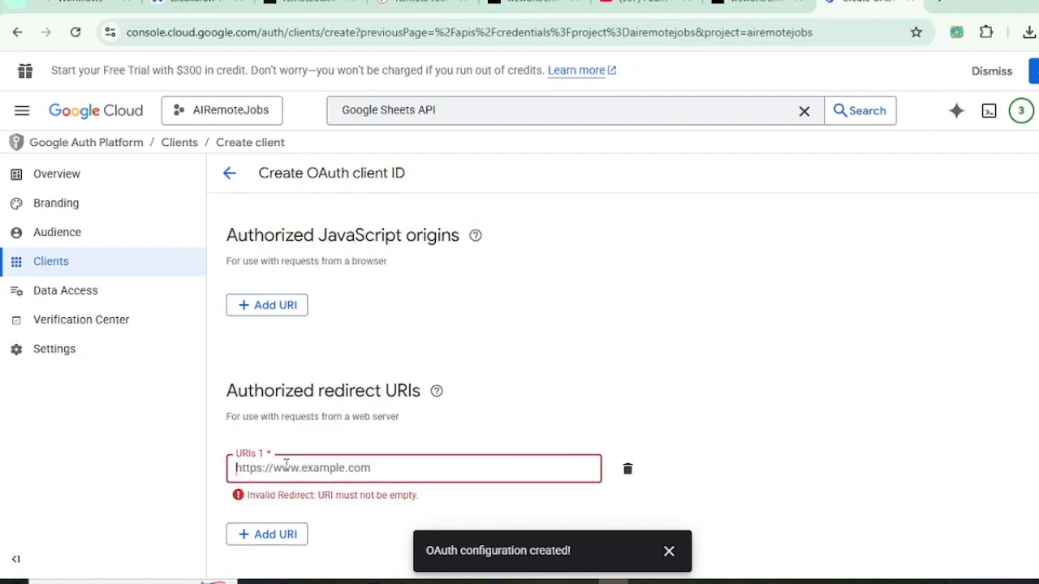
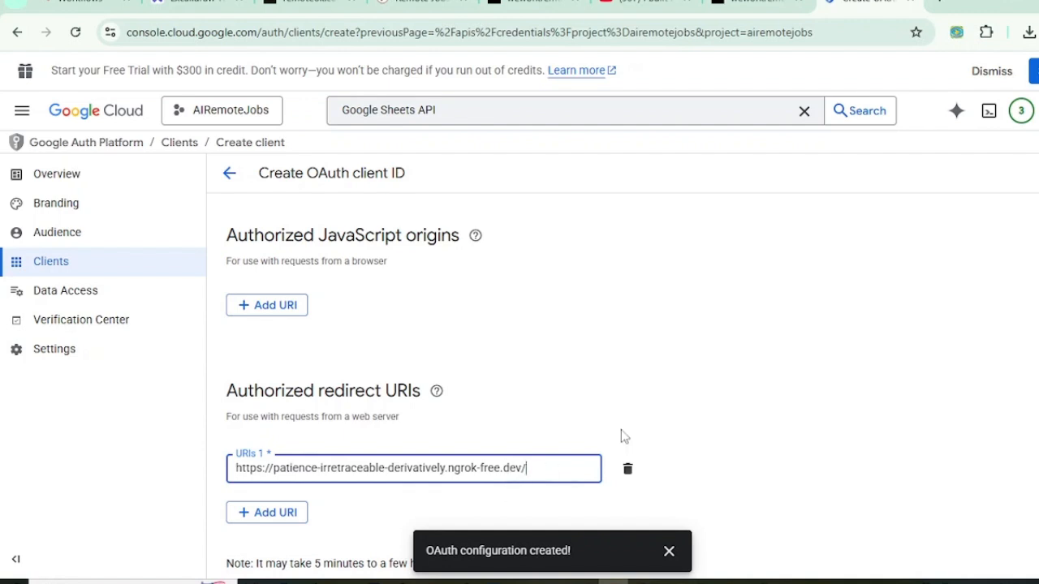
{"action": "left_click_drag", "start_coordinate": [551, 468], "coordinate": [528, 470]}
{"action": "left_click", "coordinate": [555, 470]}
{"action": "type", "text": "/oauth2-crednet"}
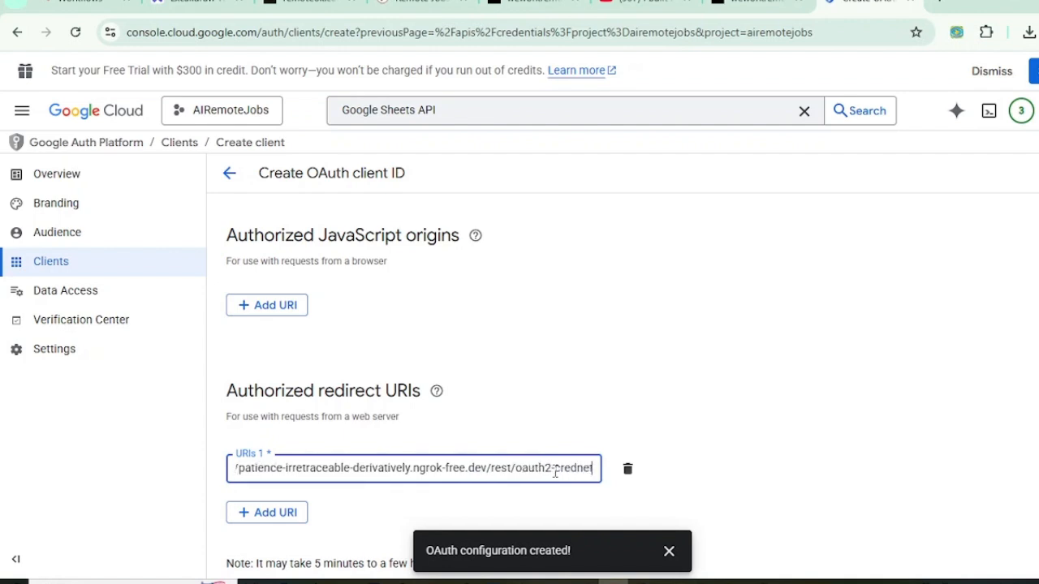
{"action": "type", "text": "ial"}
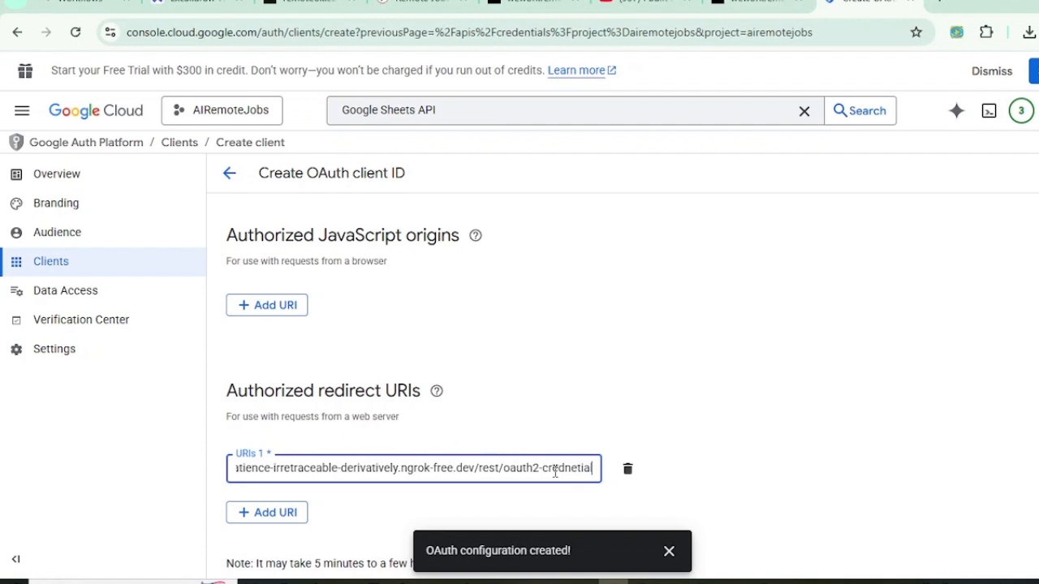
{"action": "type", "text": "/call"}
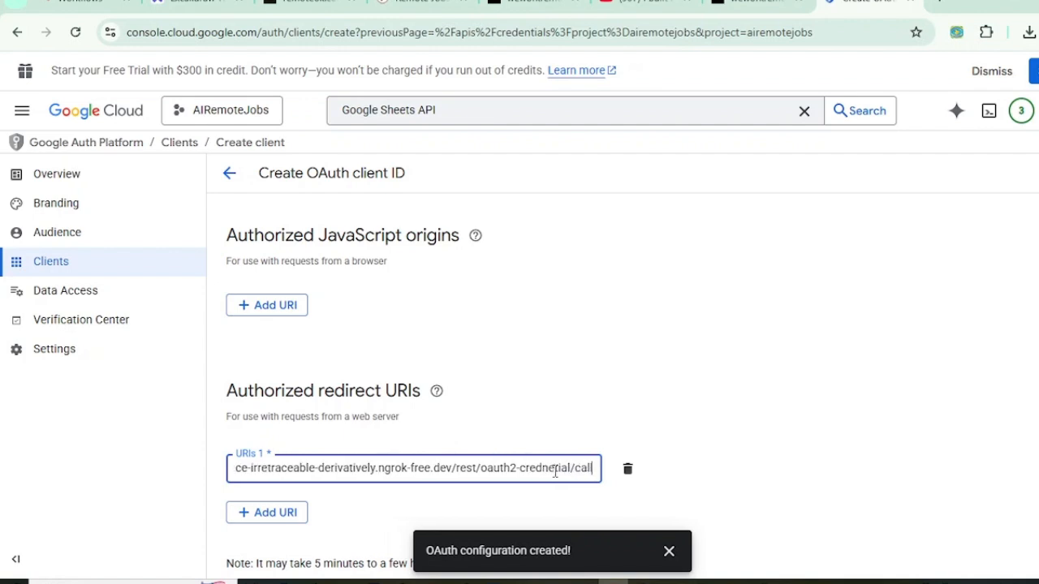
{"action": "type", "text": "back"}
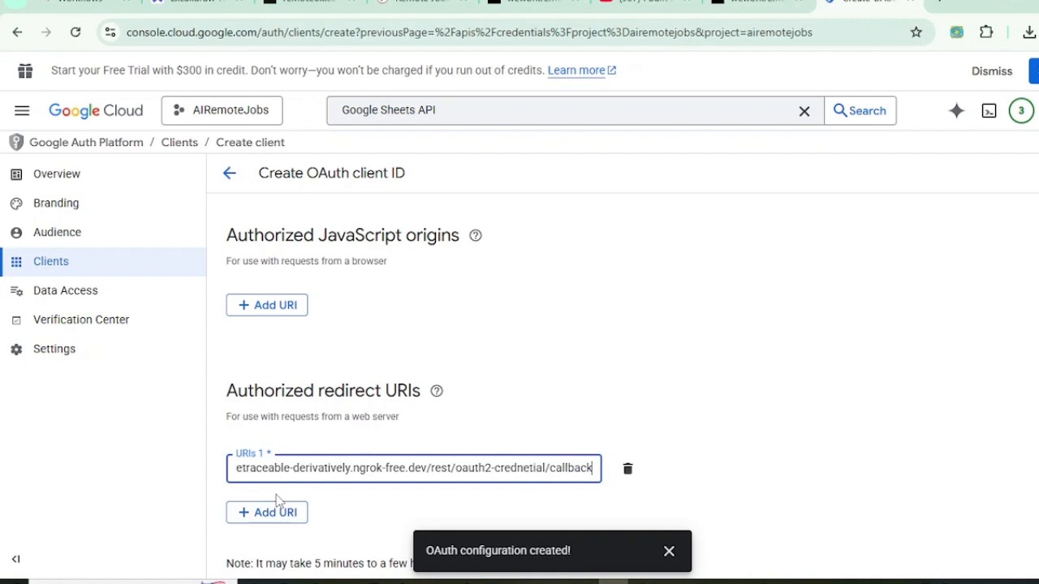
{"action": "left_click", "coordinate": [16, 4]}
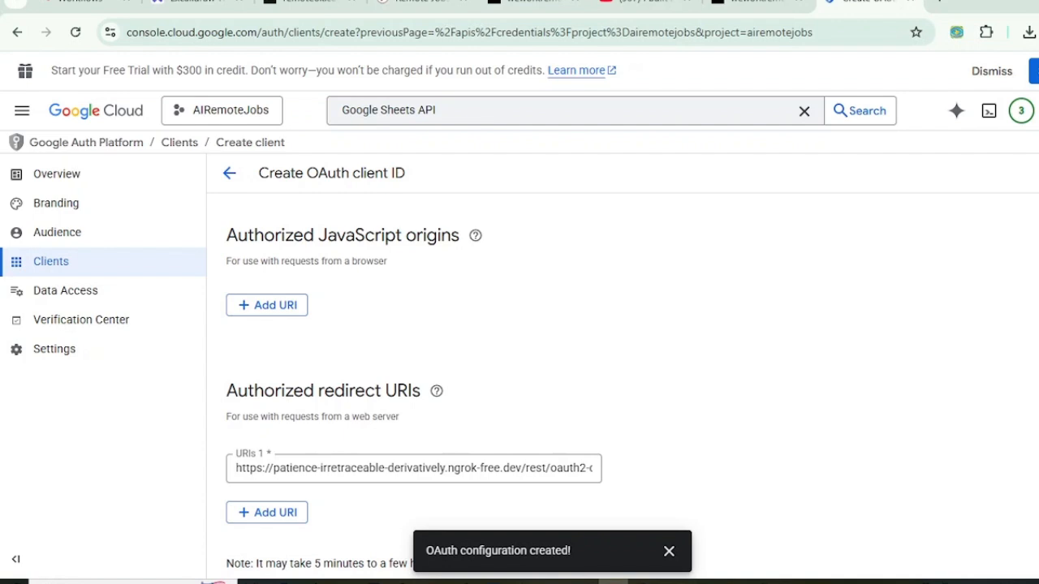
{"action": "left_click", "coordinate": [270, 511]}
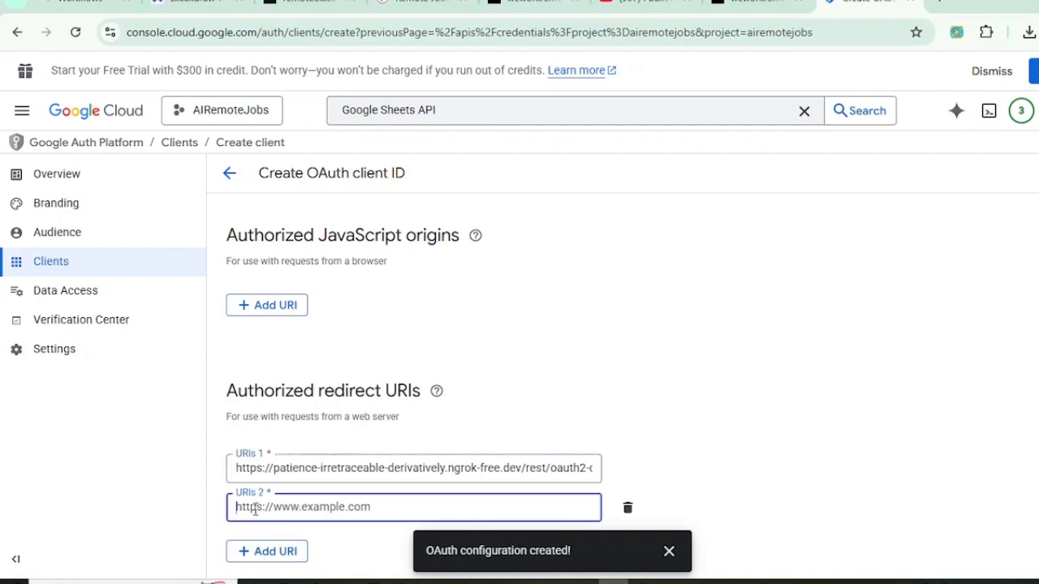
{"action": "scroll", "coordinate": [568, 414], "scroll_direction": "down", "scroll_amount": 2}
{"action": "left_click", "coordinate": [625, 418]}
Step: Create the OAuth client, review its client ID and secret, and return to n8n
{"action": "mouse_move", "coordinate": [437, 333]}
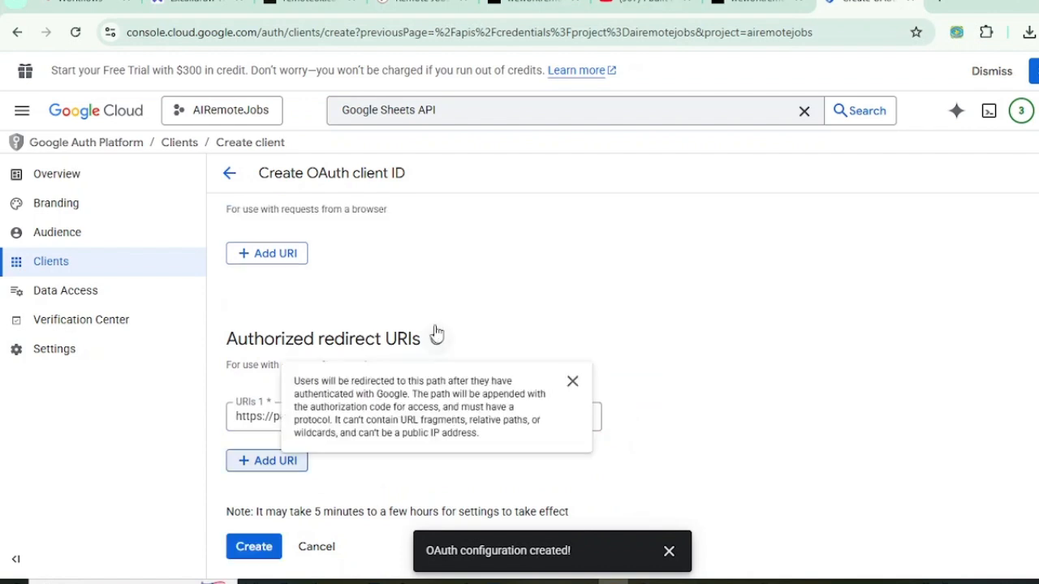
{"action": "left_click", "coordinate": [251, 544]}
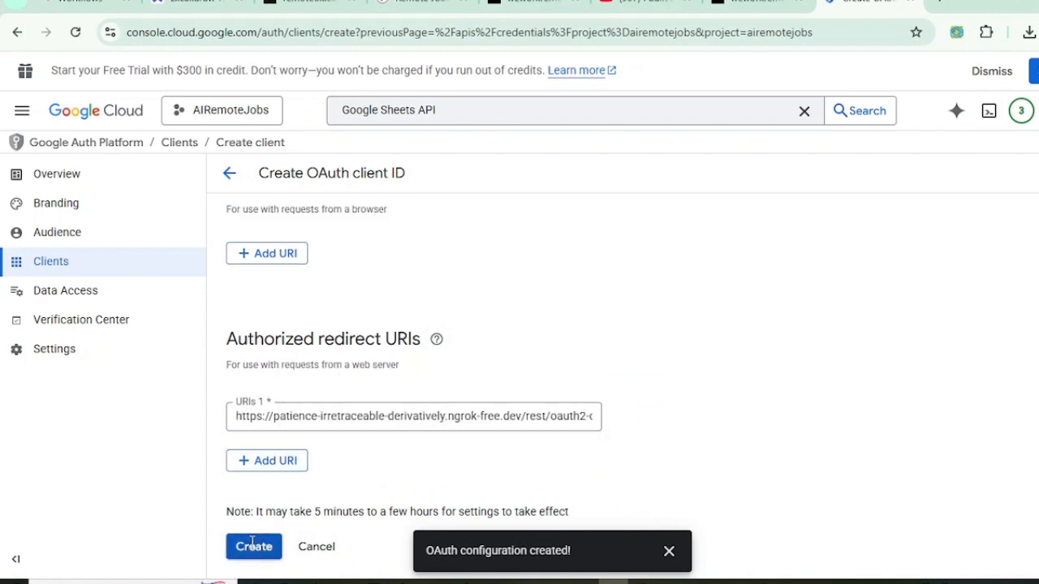
{"action": "scroll", "coordinate": [455, 350], "scroll_direction": "up", "scroll_amount": 4}
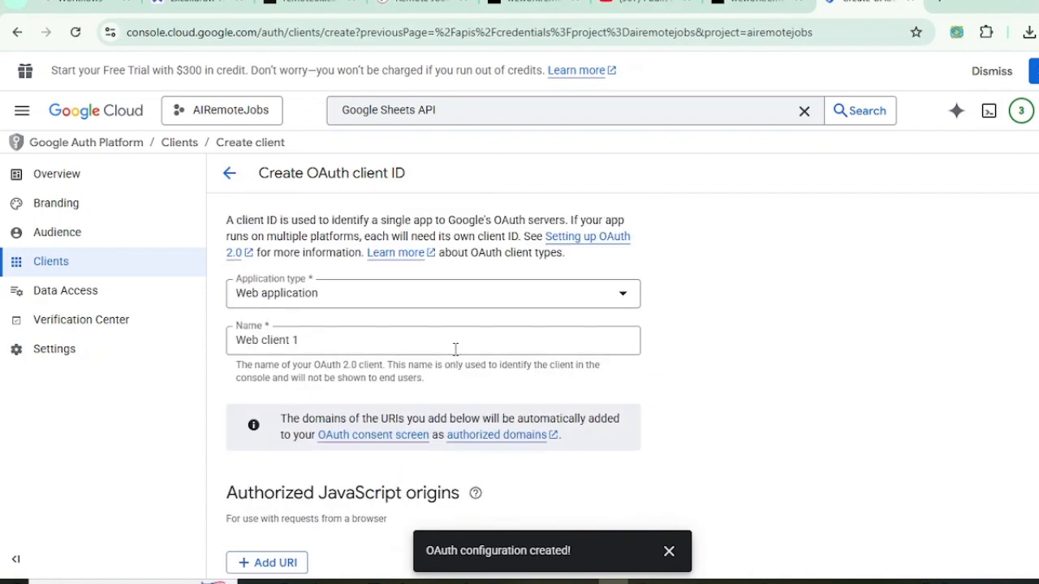
{"action": "scroll", "coordinate": [455, 350], "scroll_direction": "down", "scroll_amount": 4}
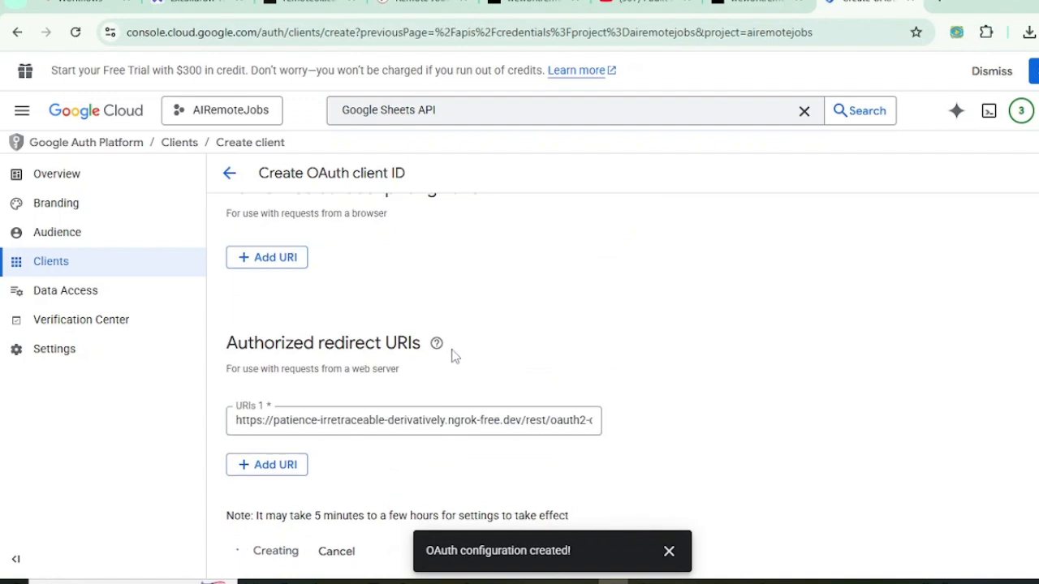
{"action": "scroll", "coordinate": [456, 357], "scroll_direction": "up", "scroll_amount": 4}
{"action": "scroll", "coordinate": [452, 350], "scroll_direction": "down", "scroll_amount": 4}
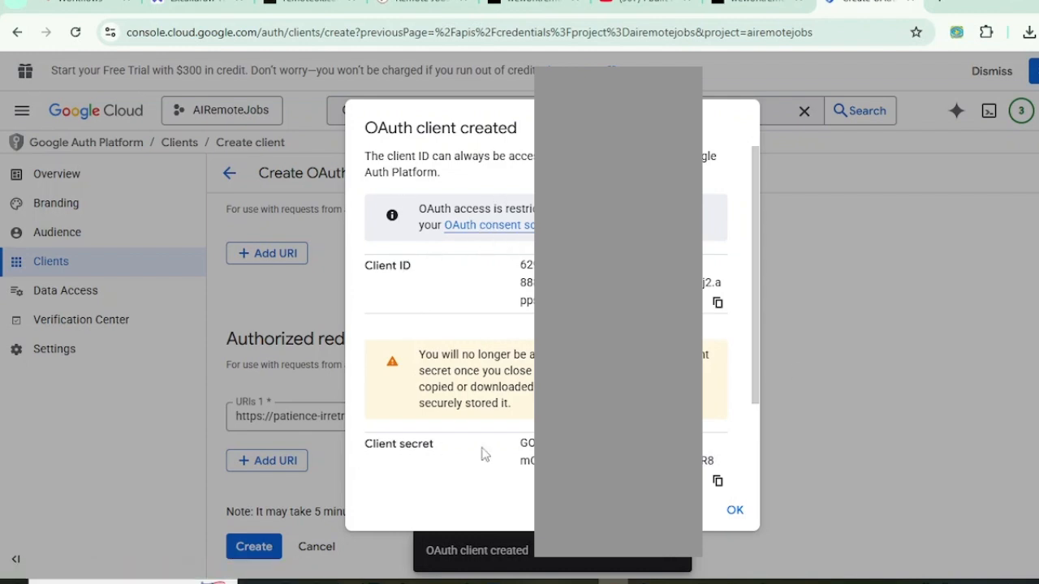
{"action": "scroll", "coordinate": [450, 341], "scroll_direction": "down", "scroll_amount": 2}
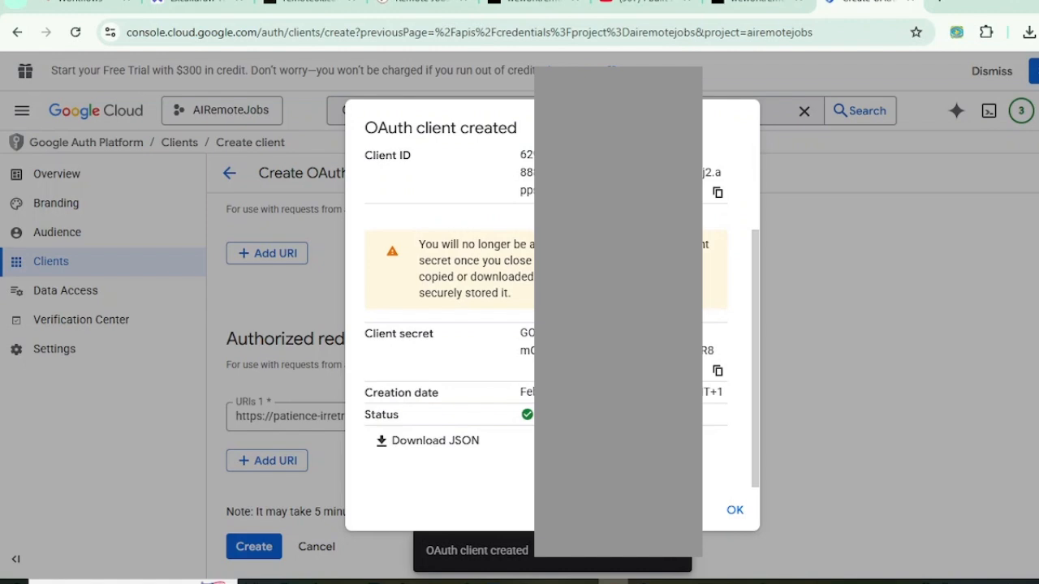
{"action": "scroll", "coordinate": [450, 341], "scroll_direction": "up", "scroll_amount": 2}
{"action": "scroll", "coordinate": [450, 341], "scroll_direction": "down", "scroll_amount": 2}
{"action": "scroll", "coordinate": [451, 341], "scroll_direction": "up", "scroll_amount": 2}
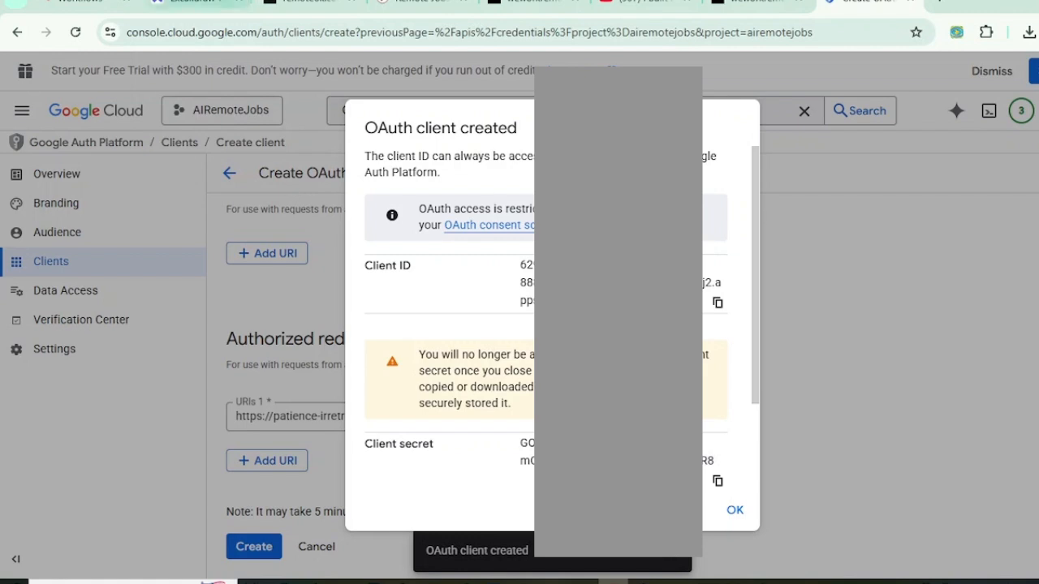
{"action": "key", "text": "ctrl+1"}
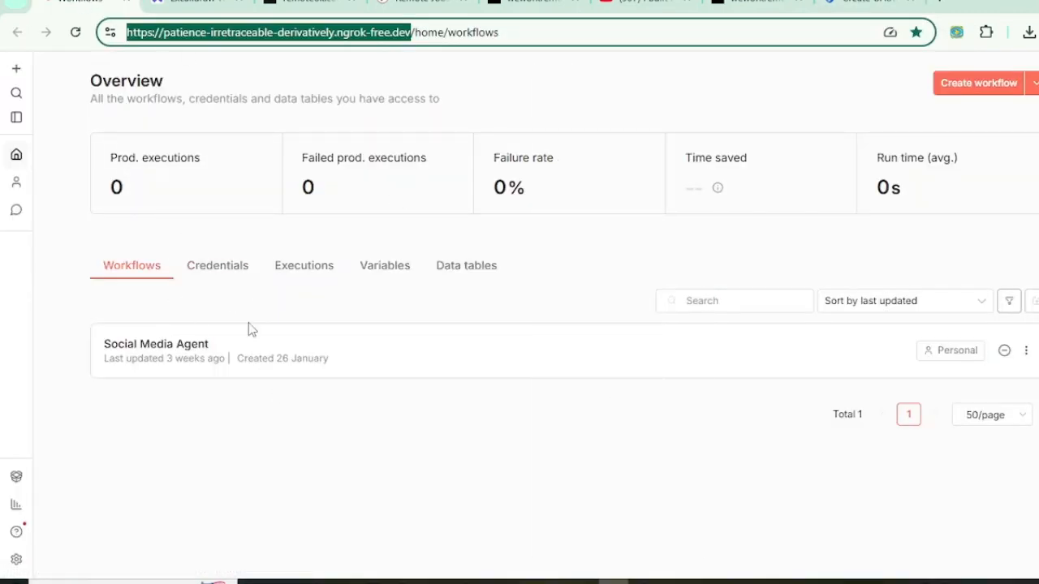
{"action": "left_click", "coordinate": [90, 294]}
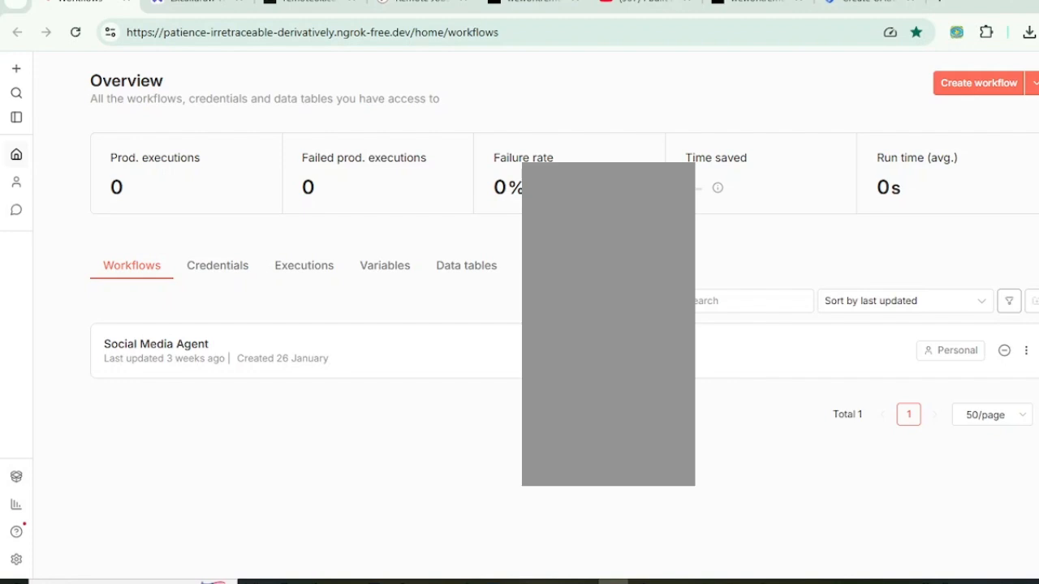
{"action": "left_click", "coordinate": [848, 2]}
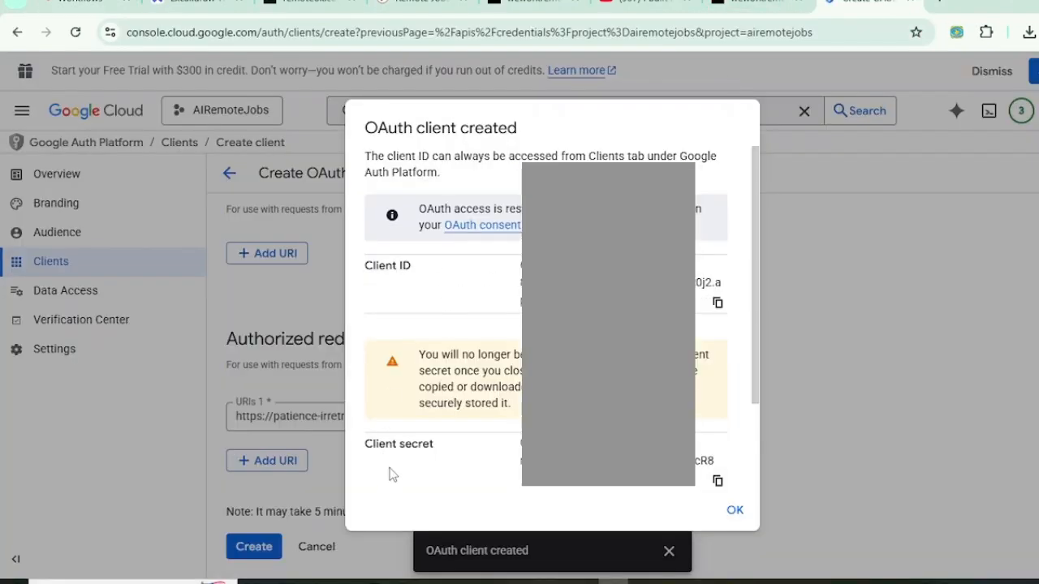
{"action": "left_click", "coordinate": [59, 8]}
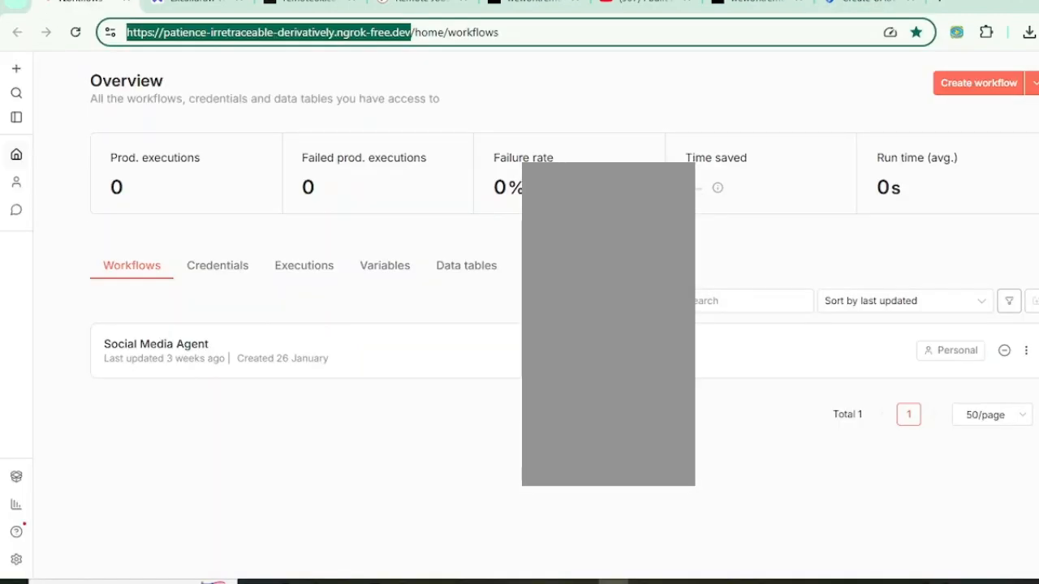
{"action": "key", "text": "alt+Tab"}
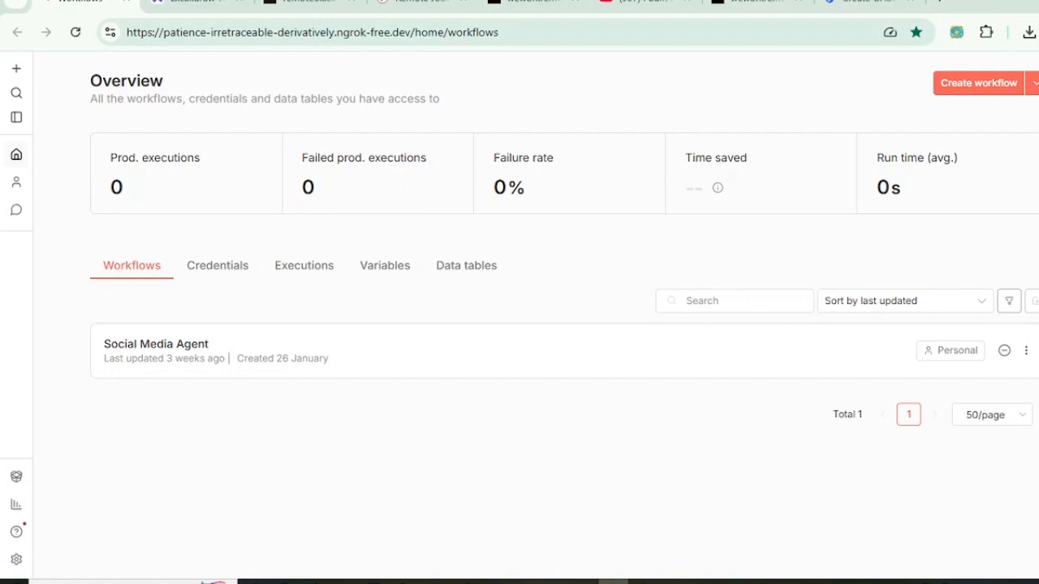
{"action": "key", "text": "ctrl+l"}
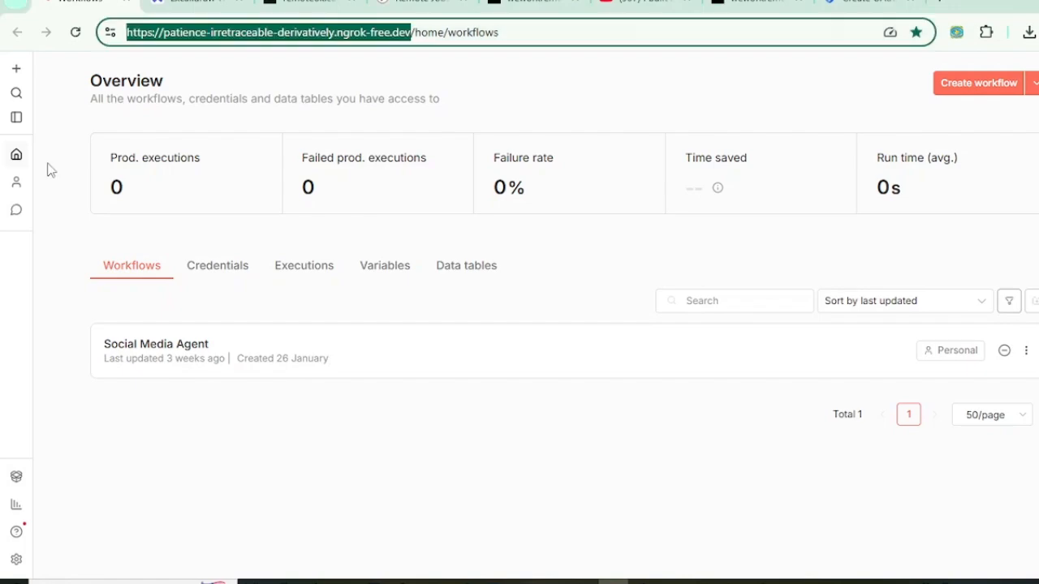
Step: Go to sheets.google.com in the new tab and start a blank spreadsheet
{"action": "left_click", "coordinate": [943, 3]}
{"action": "type", "text": "sheets..google."}
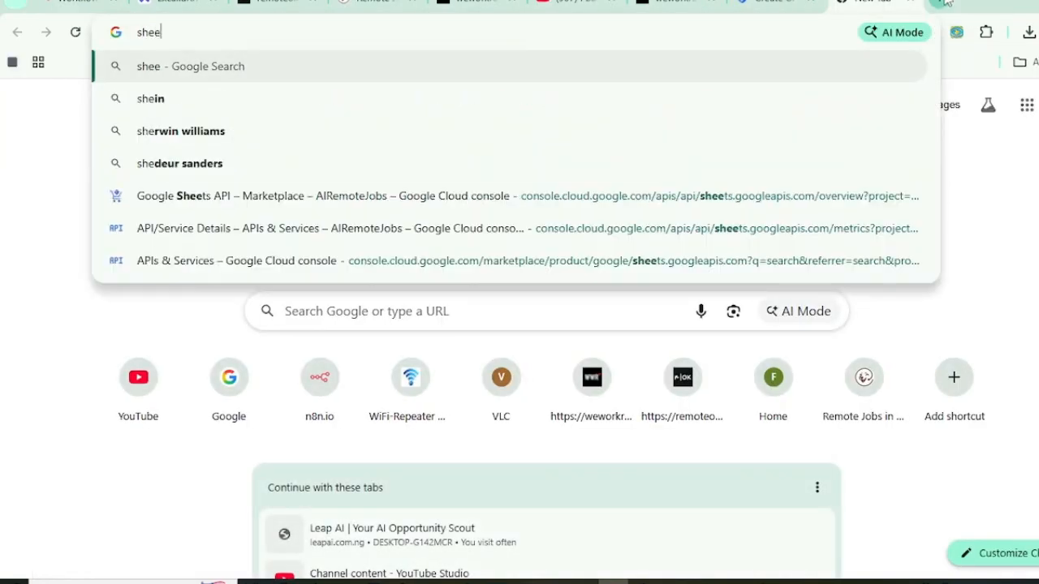
{"action": "key", "text": "BackSpace"}
{"action": "key", "text": "BackSpace"}
{"action": "key", "text": "BackSpace"}
{"action": "key", "text": "BackSpace"}
{"action": "key", "text": "BackSpace"}
{"action": "key", "text": "BackSpace"}
{"action": "key", "text": "BackSpace"}
{"action": "key", "text": "BackSpace"}
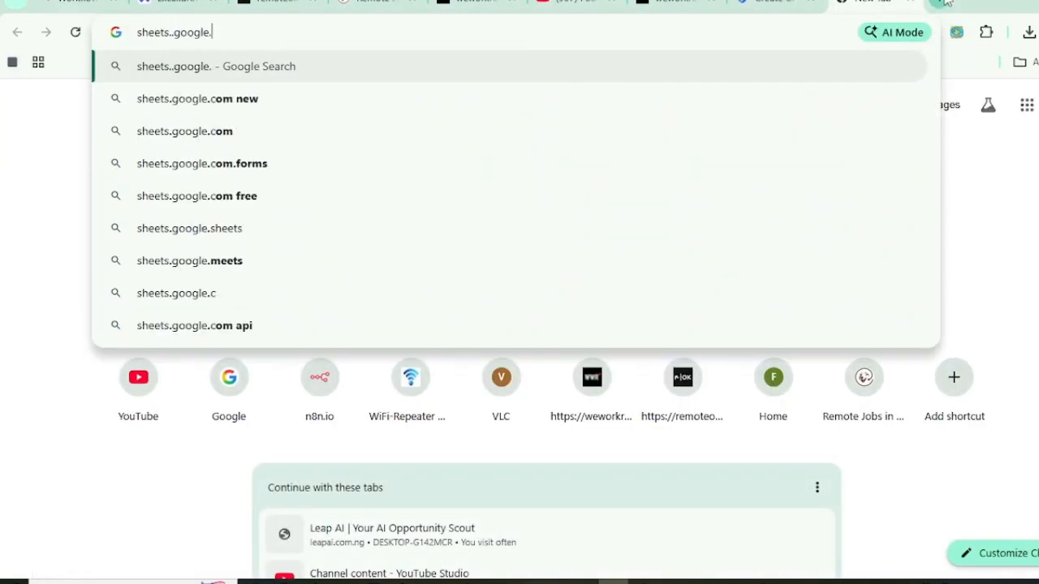
{"action": "type", "text": "google.com"}
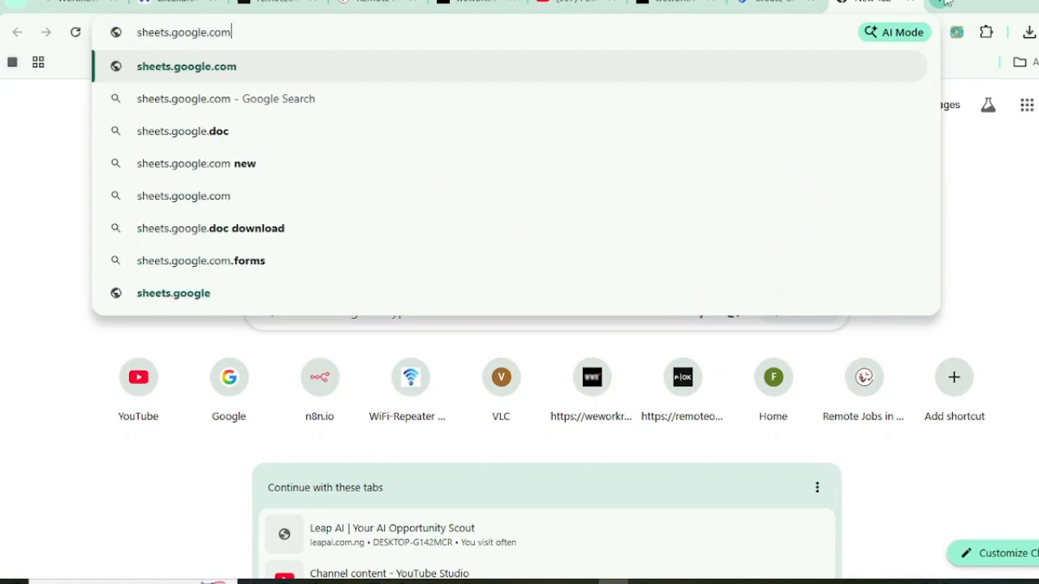
{"action": "key", "text": "Return"}
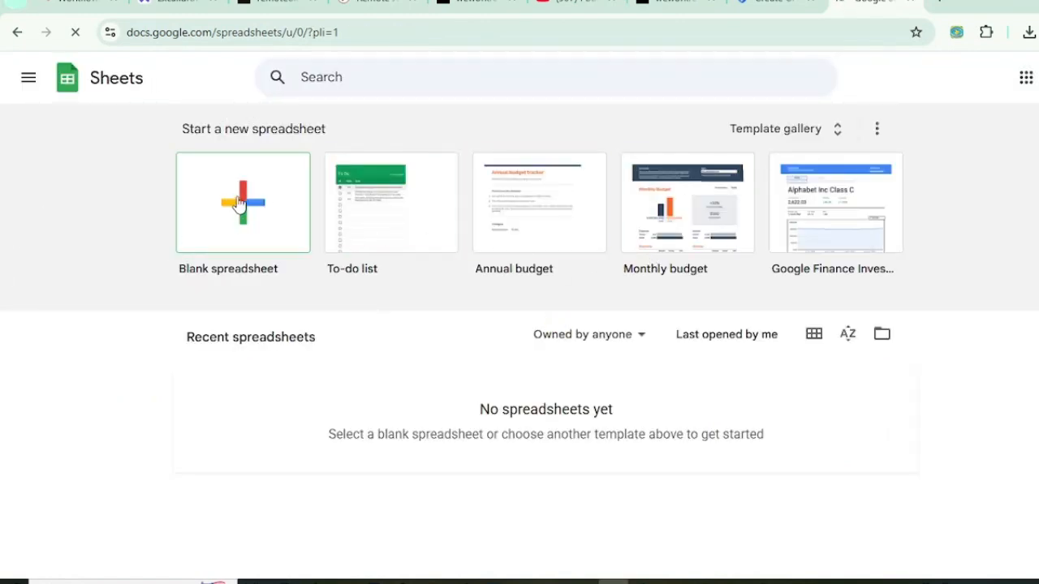
{"action": "left_click", "coordinate": [215, 244]}
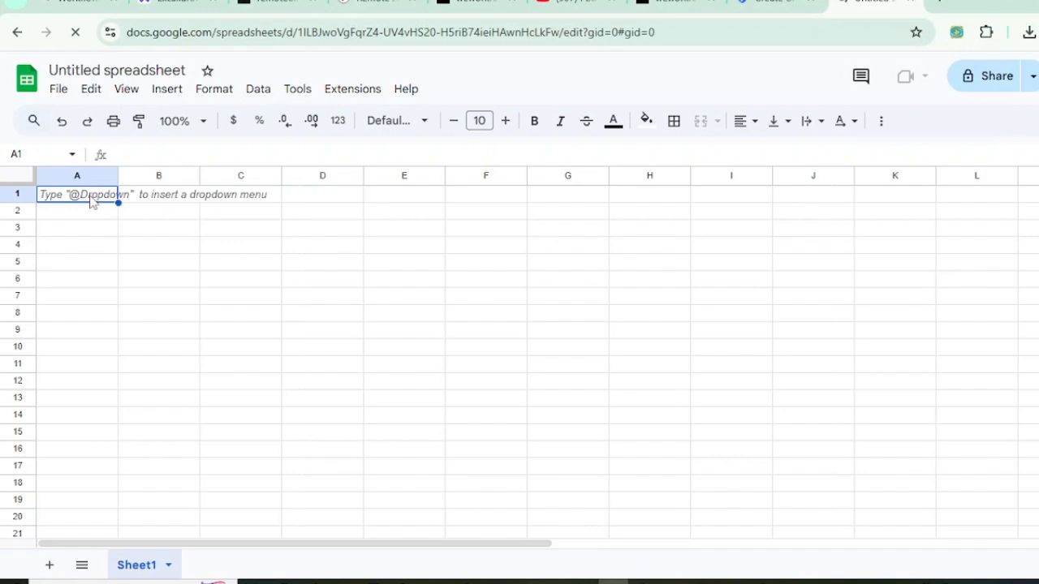
Step: Enter headers links, title, company, source and date_added into cells A1–E1
{"action": "double_click", "coordinate": [91, 194]}
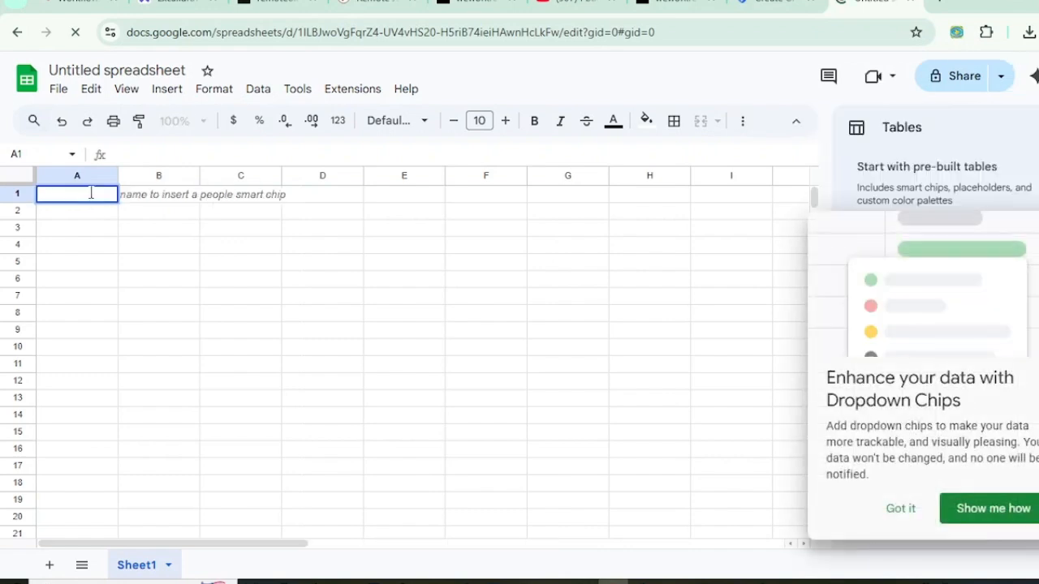
{"action": "type", "text": "links"}
{"action": "key", "text": "Tab"}
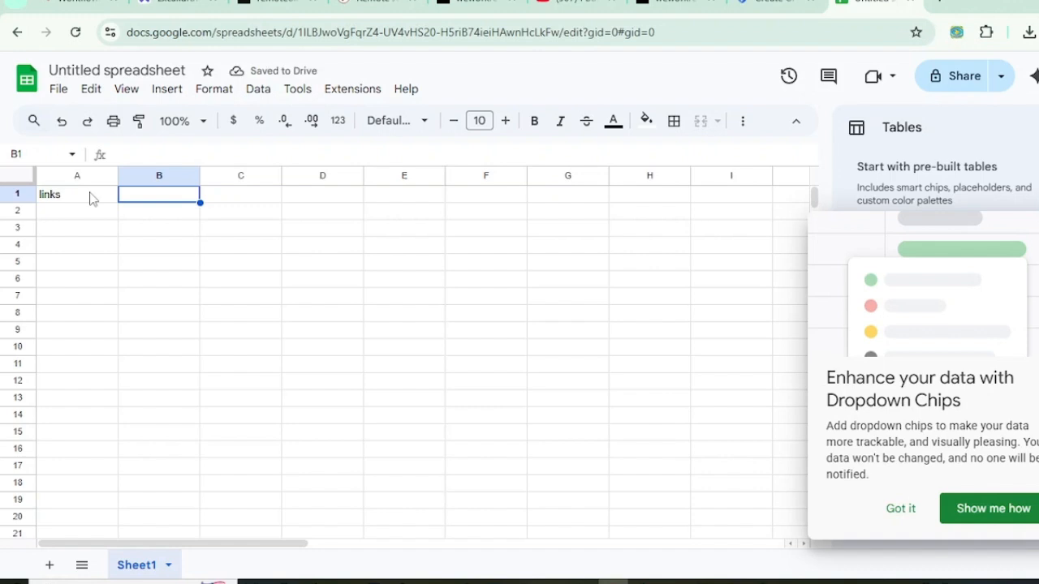
{"action": "type", "text": "title"}
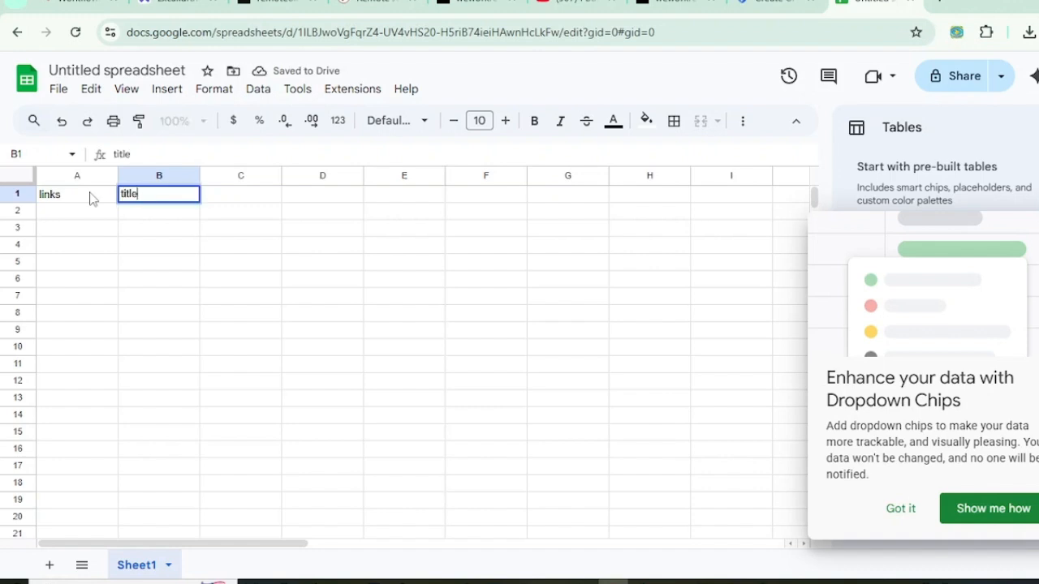
{"action": "key", "text": "Tab"}
{"action": "type", "text": "company"}
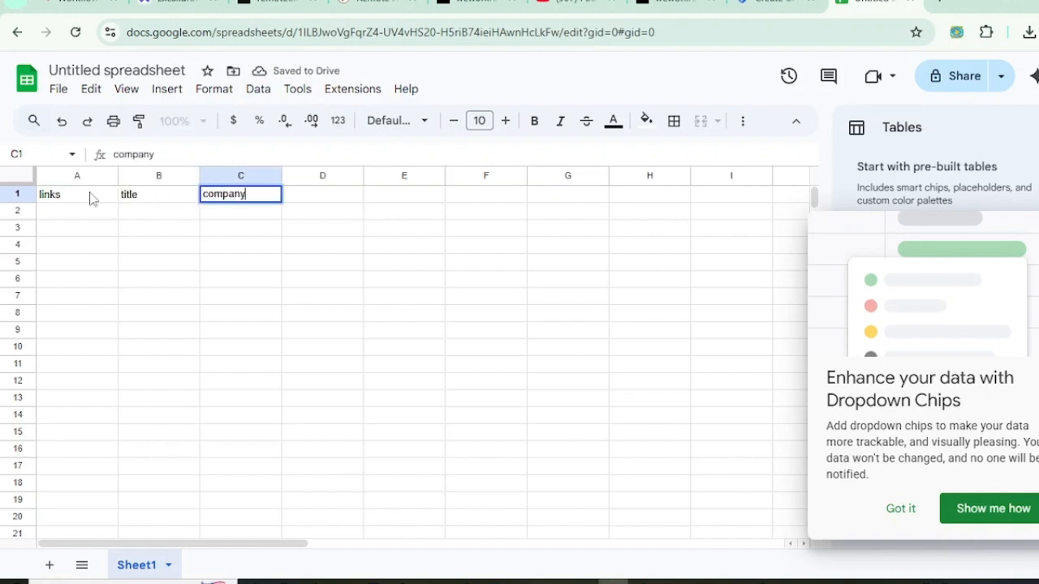
{"action": "key", "text": "Tab"}
{"action": "type", "text": "source"}
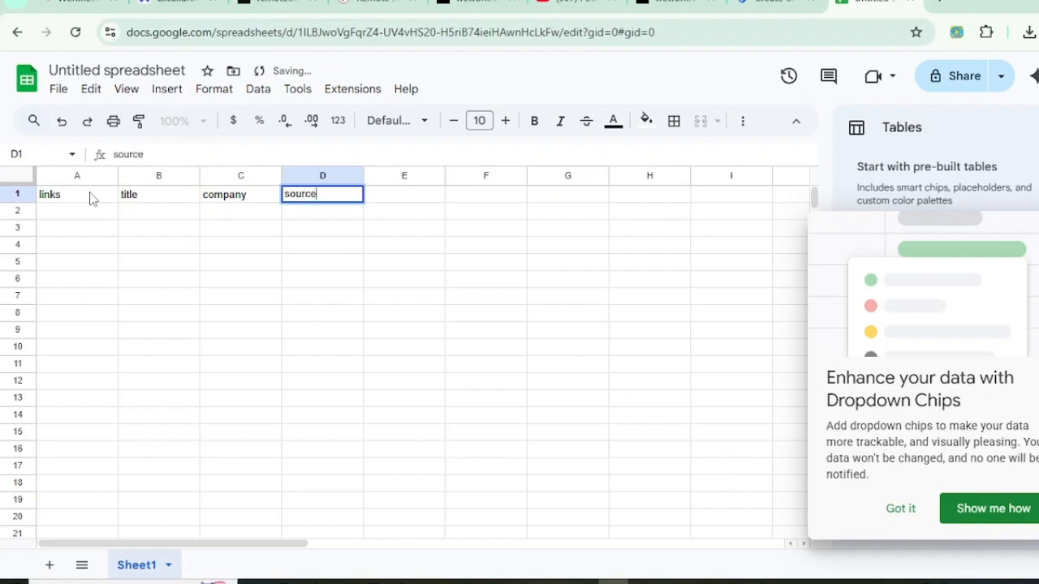
{"action": "key", "text": "Tab"}
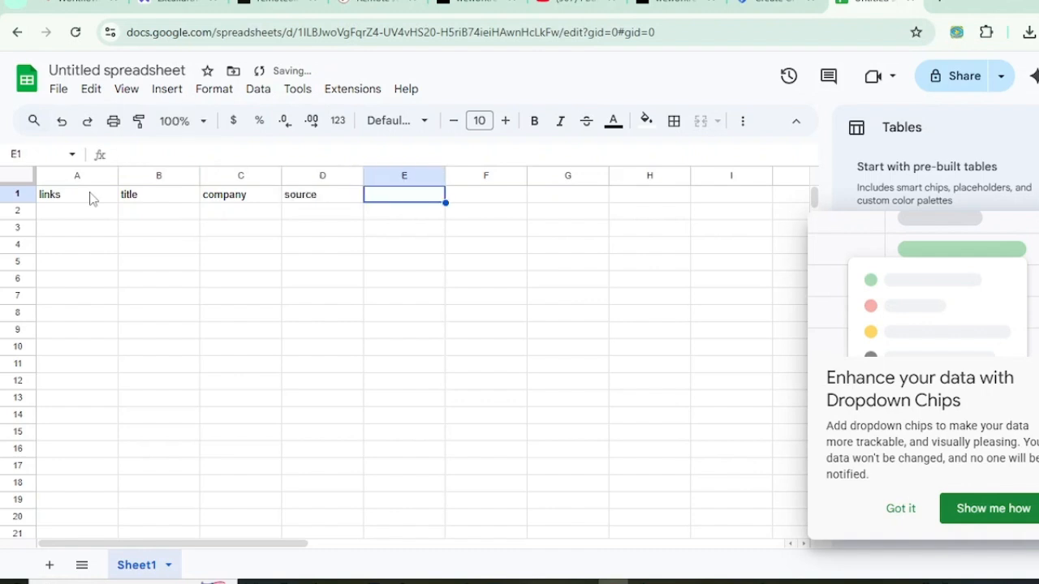
{"action": "type", "text": "date_a"}
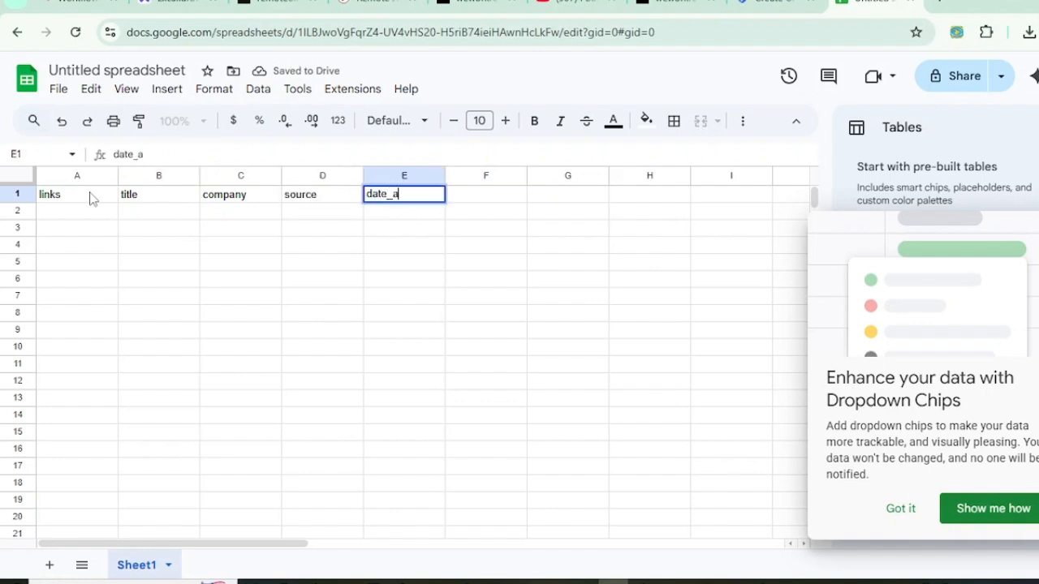
{"action": "type", "text": "dded"}
{"action": "left_click", "coordinate": [72, 195]}
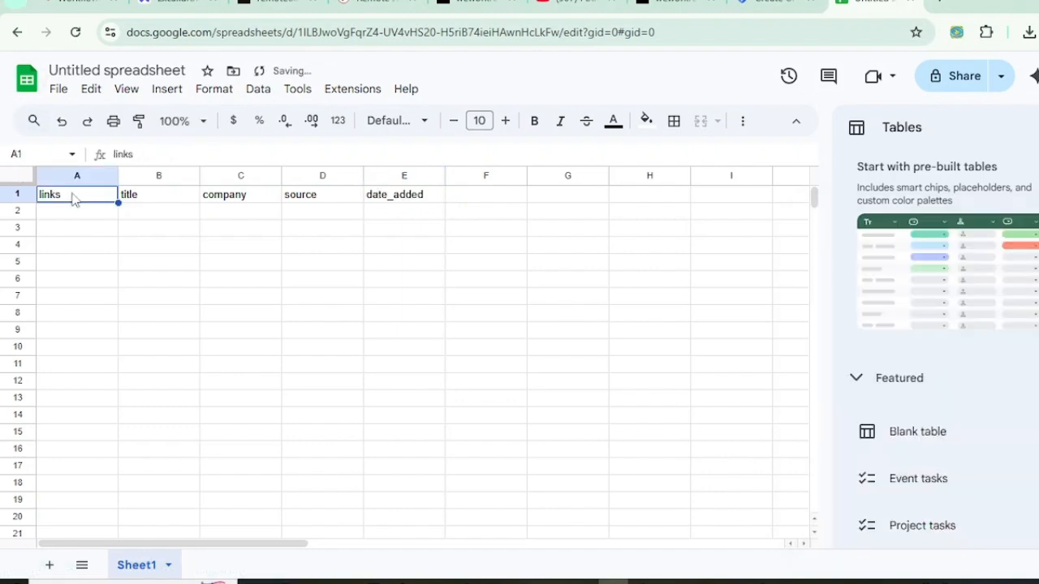
Step: Reselect the links header in A1, view its cell options, then return to n8n
{"action": "scroll", "coordinate": [978, 274], "scroll_direction": "down", "scroll_amount": 3}
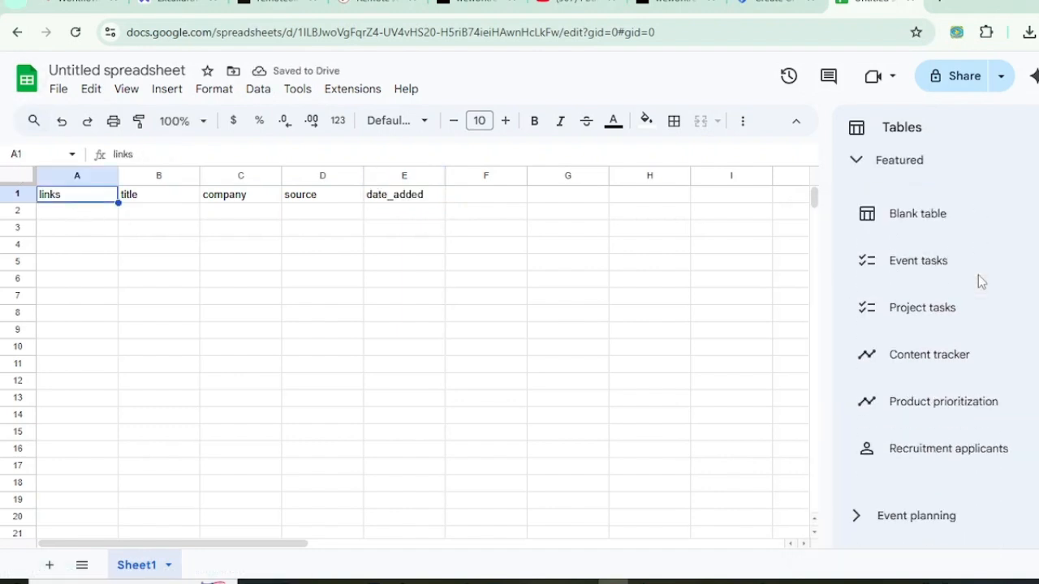
{"action": "scroll", "coordinate": [977, 274], "scroll_direction": "down", "scroll_amount": 3}
{"action": "scroll", "coordinate": [978, 274], "scroll_direction": "down", "scroll_amount": 3}
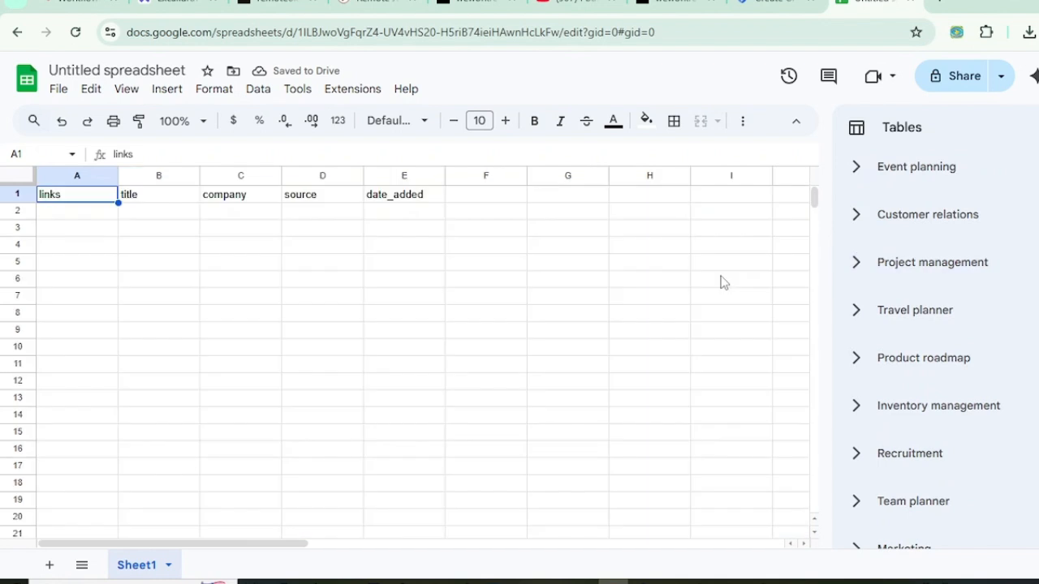
{"action": "left_click", "coordinate": [120, 232]}
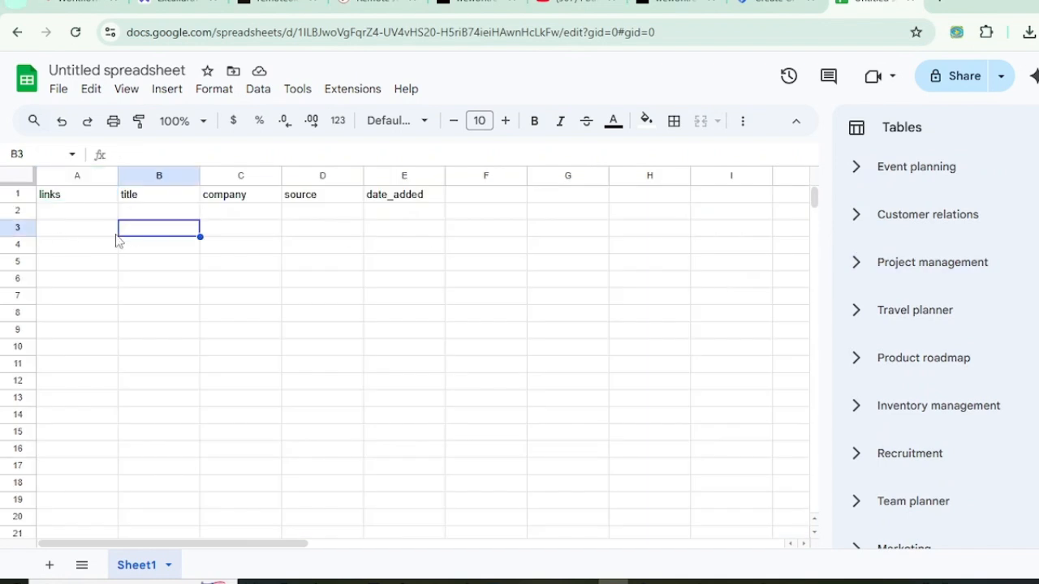
{"action": "left_click", "coordinate": [87, 195]}
{"action": "right_click", "coordinate": [89, 198]}
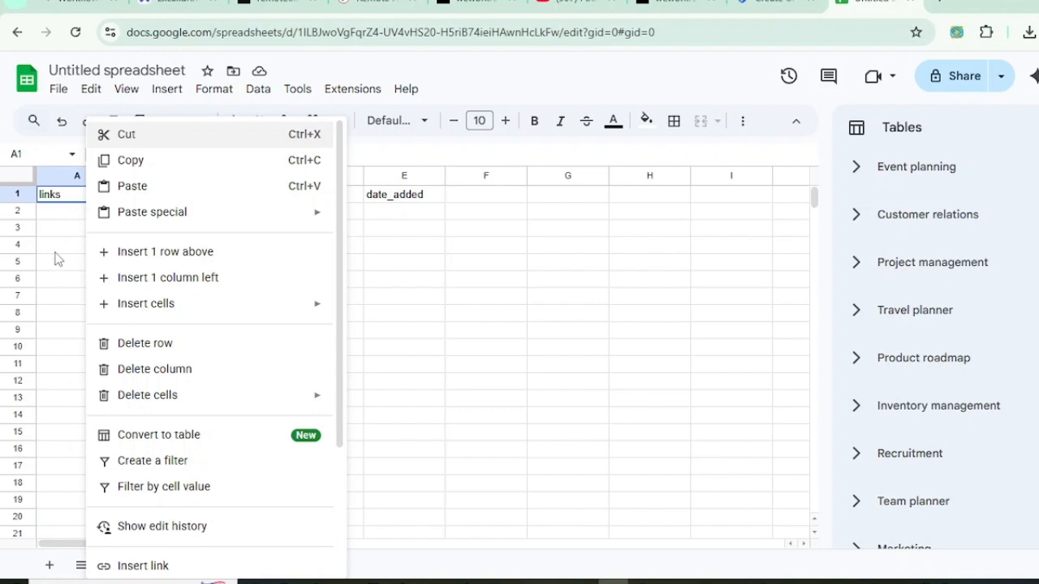
{"action": "key", "text": "Escape"}
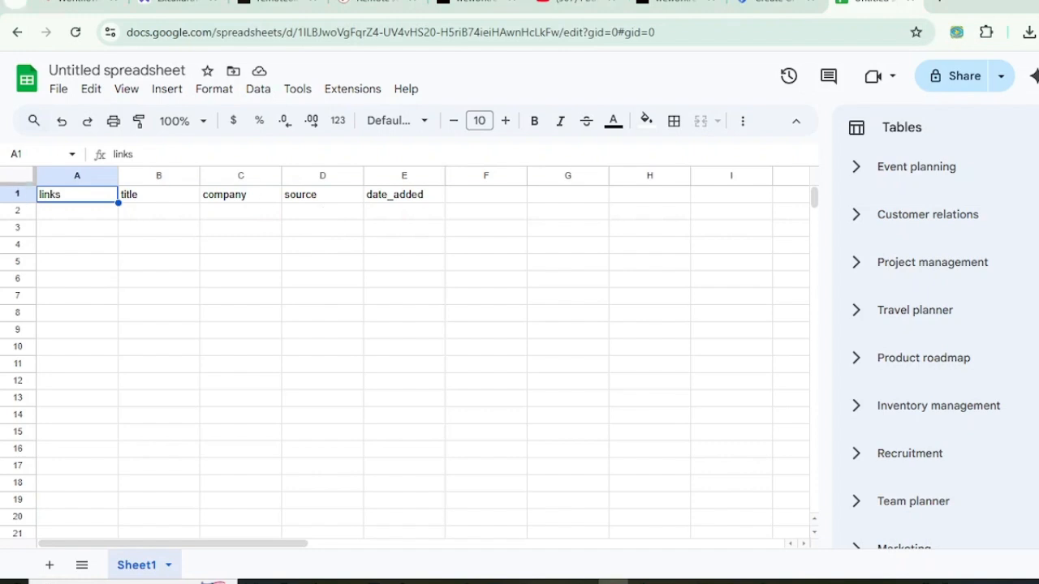
{"action": "left_click", "coordinate": [161, 232]}
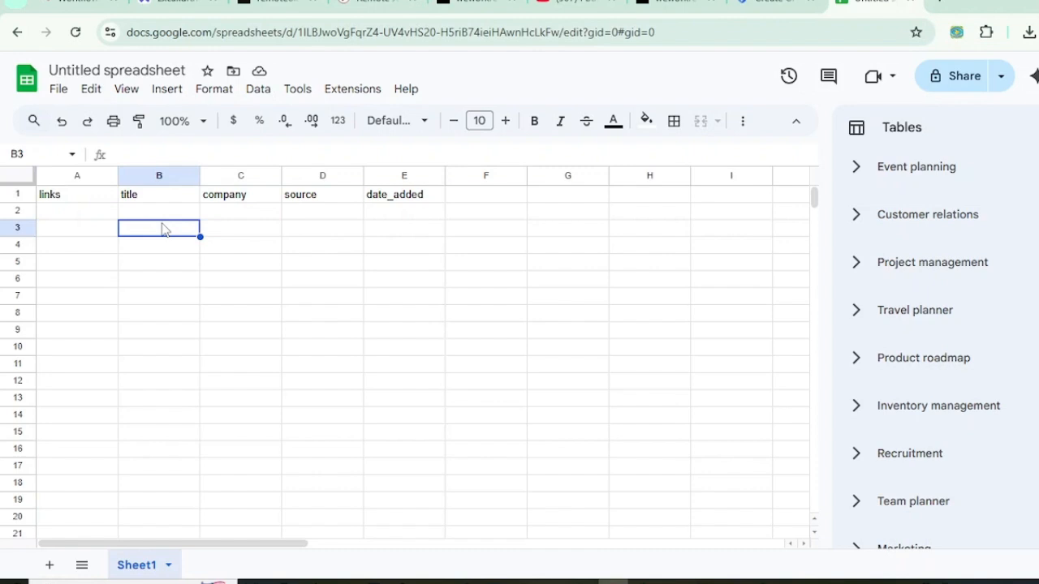
{"action": "left_click", "coordinate": [80, 198]}
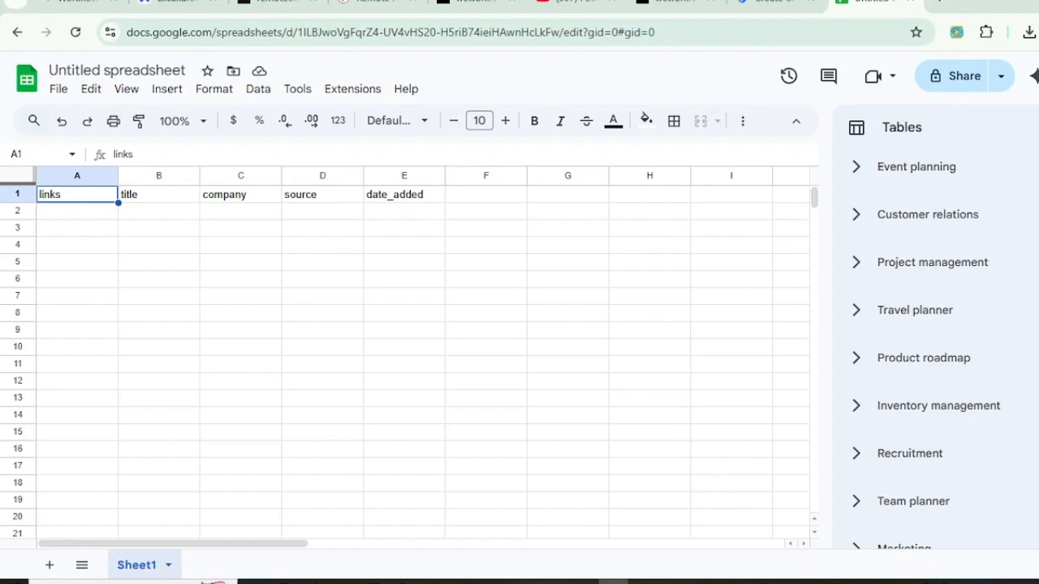
{"action": "left_click", "coordinate": [81, 5]}
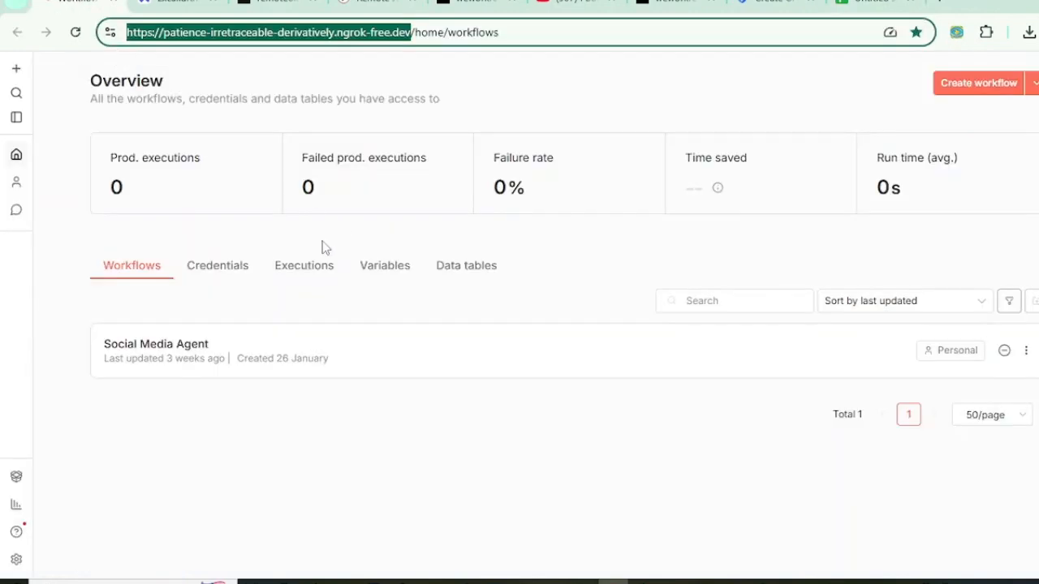
Step: Create a new workflow, rename it RemoteJobsAI, and bring up the first-step trigger choices
{"action": "left_click", "coordinate": [984, 91]}
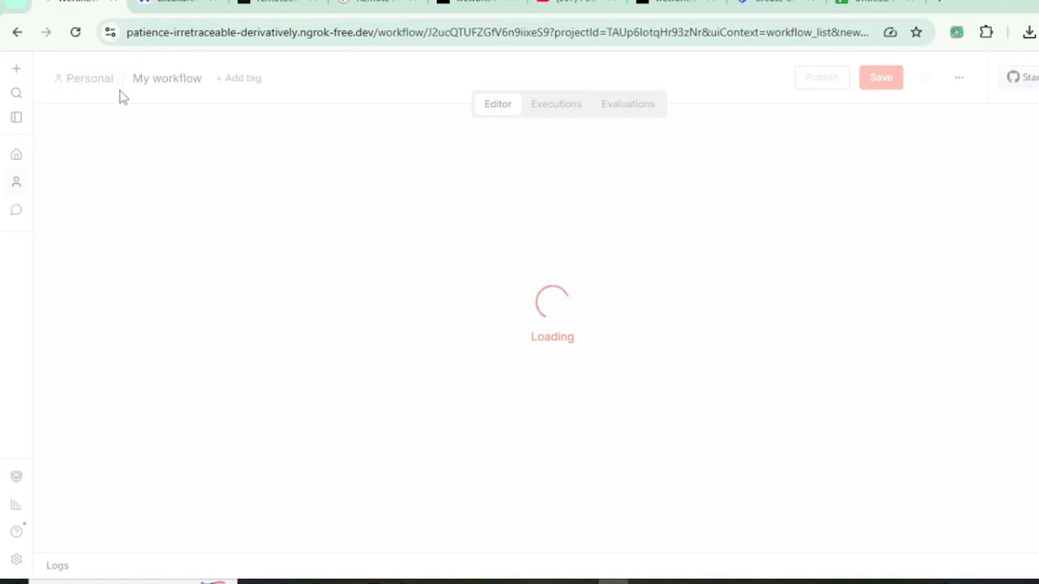
{"action": "left_click", "coordinate": [159, 81]}
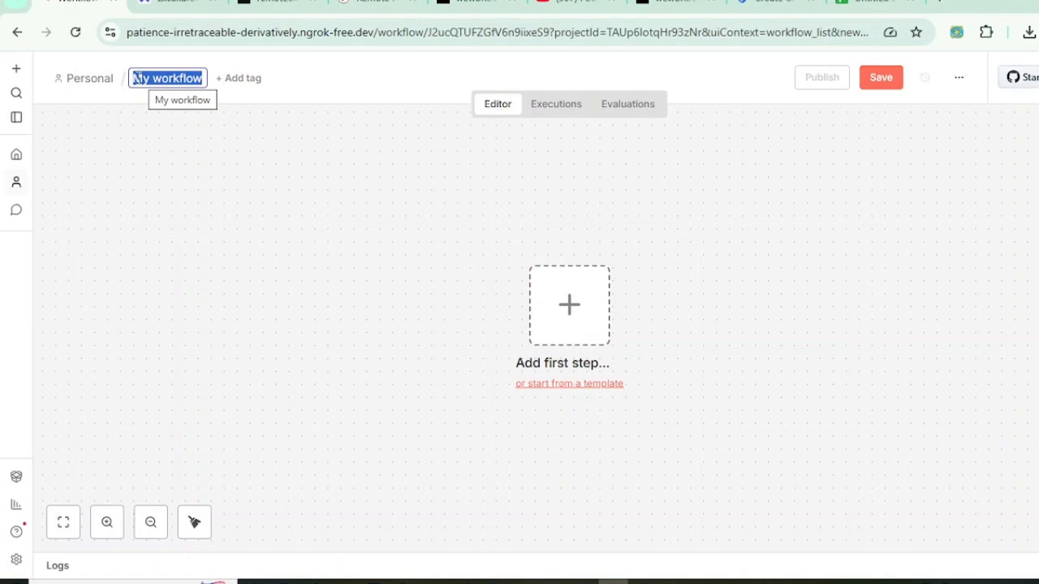
{"action": "type", "text": "Remote"}
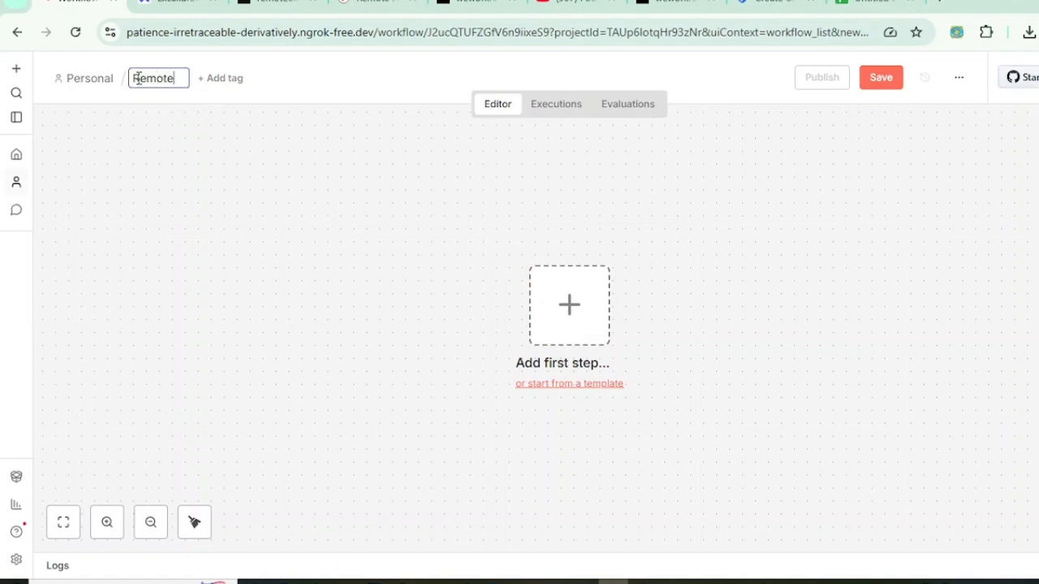
{"action": "type", "text": "JobsAI"}
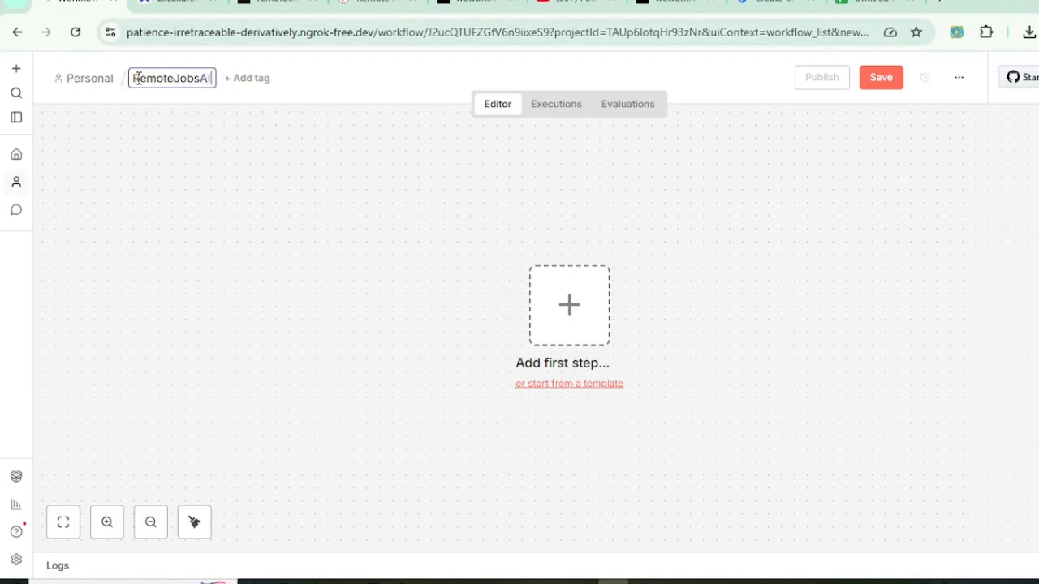
{"action": "left_click", "coordinate": [270, 203]}
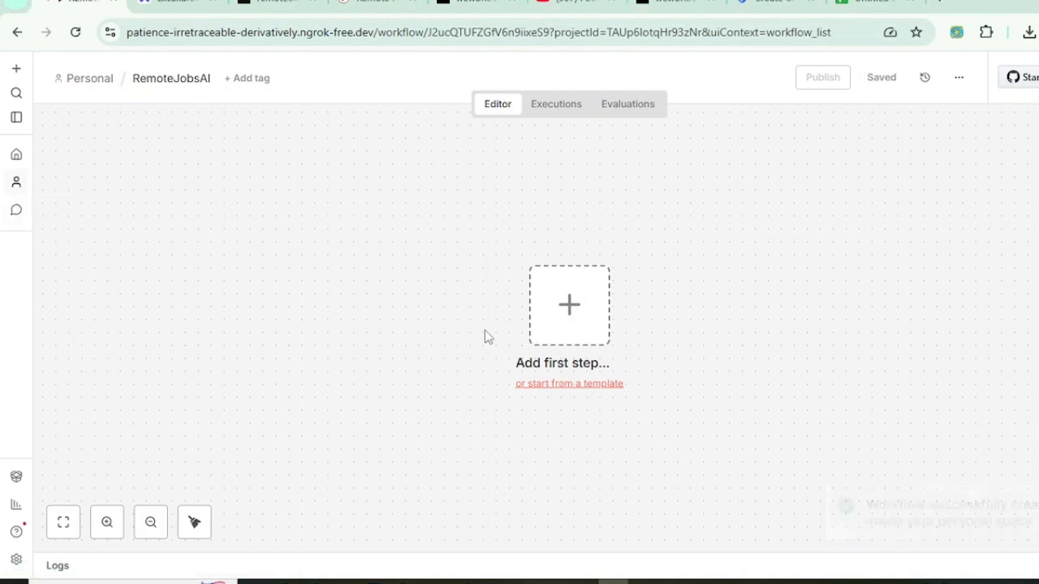
{"action": "left_click", "coordinate": [577, 304]}
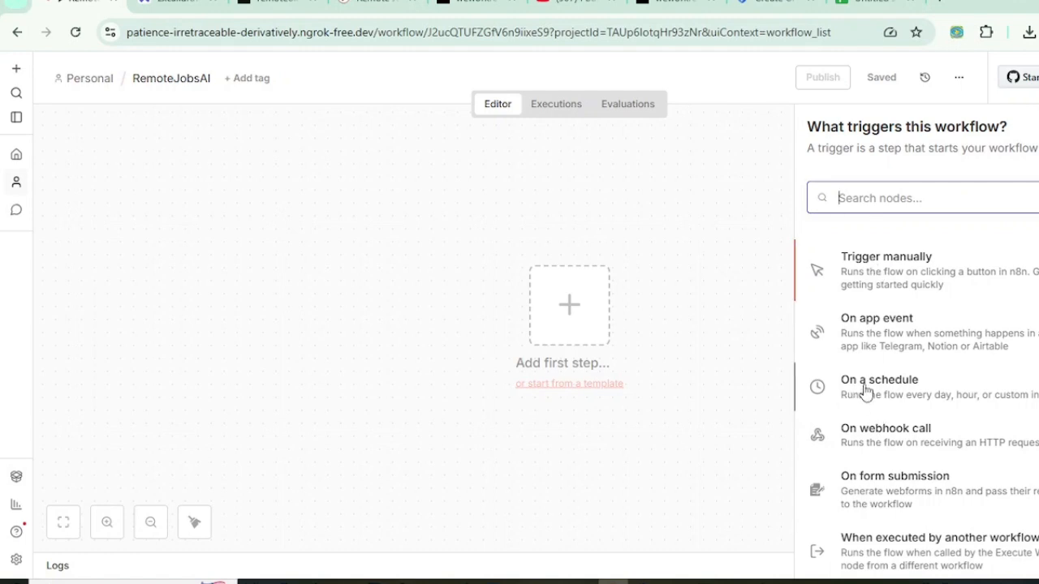
Step: Add a Schedule Trigger with a Days interval, review it, then delete it to empty the canvas
{"action": "left_click_drag", "start_coordinate": [868, 390], "coordinate": [309, 260]}
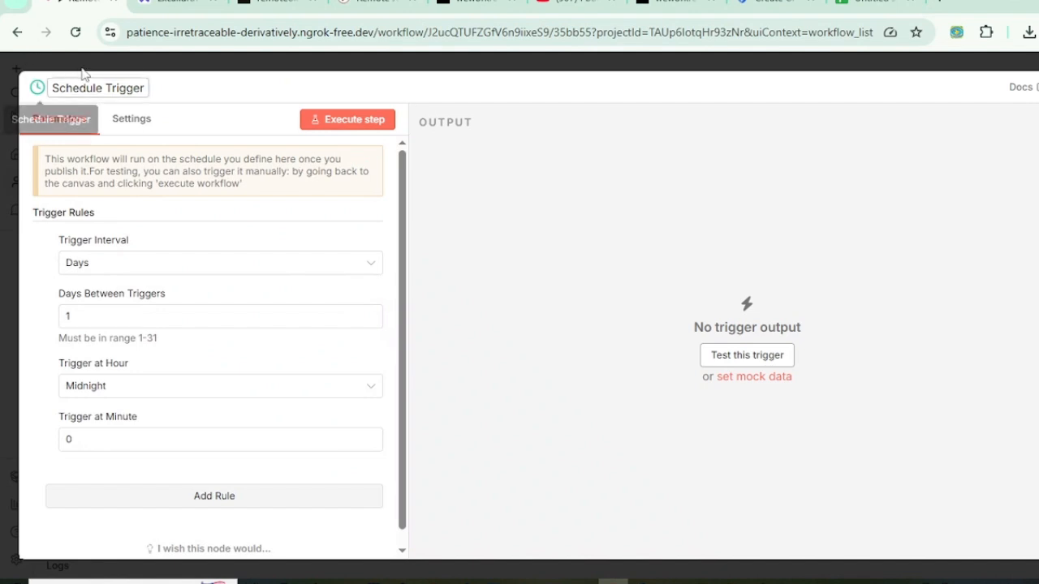
{"action": "left_click", "coordinate": [106, 63]}
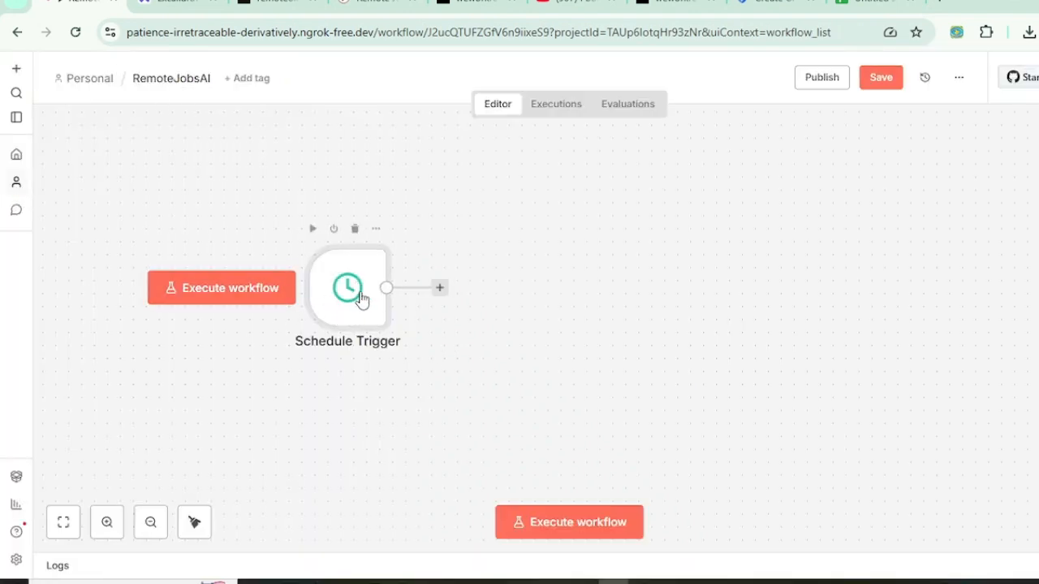
{"action": "left_click_drag", "start_coordinate": [354, 300], "coordinate": [355, 339]}
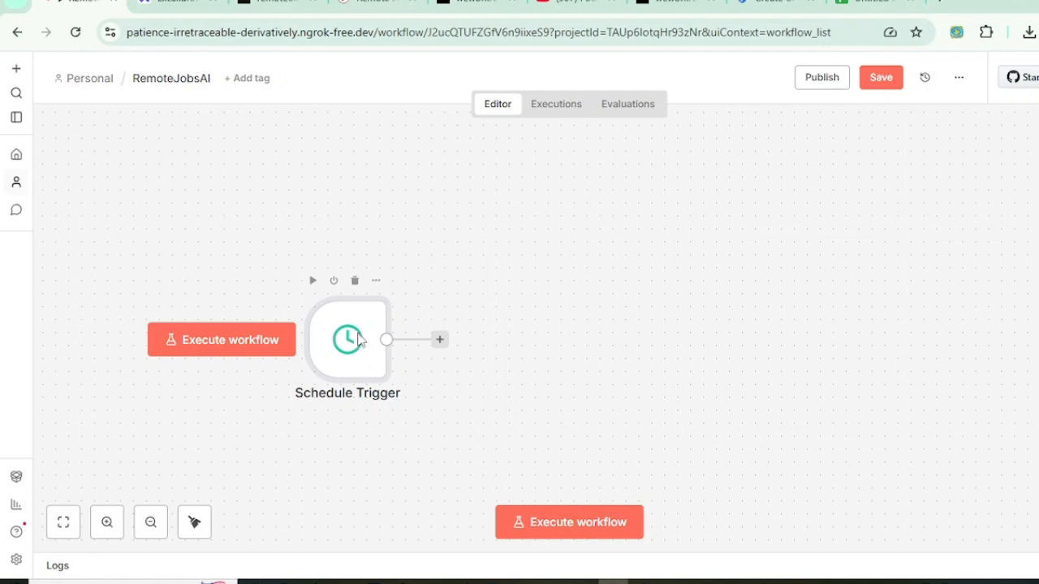
{"action": "double_click", "coordinate": [358, 339]}
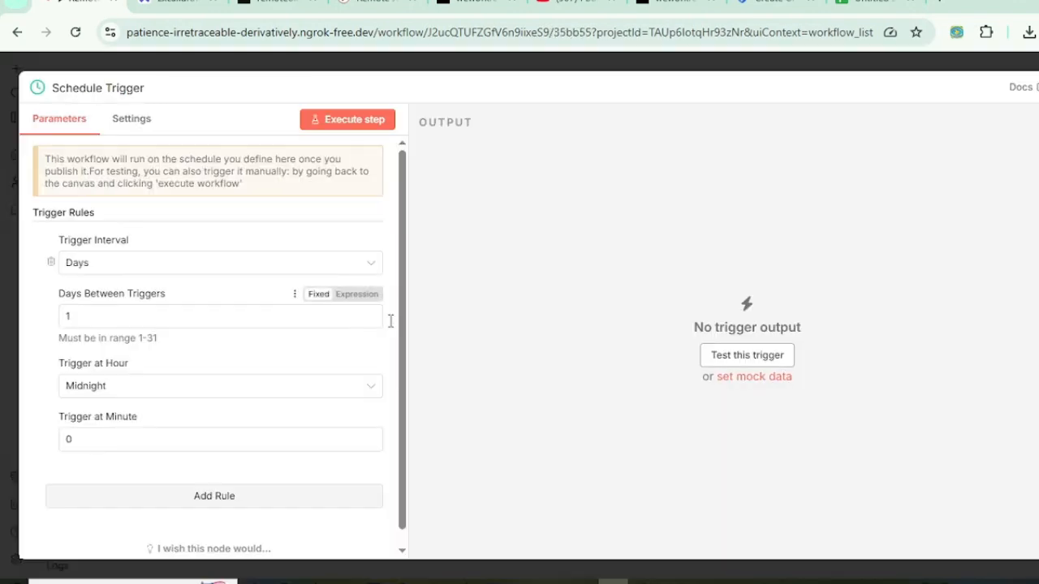
{"action": "left_click", "coordinate": [104, 267]}
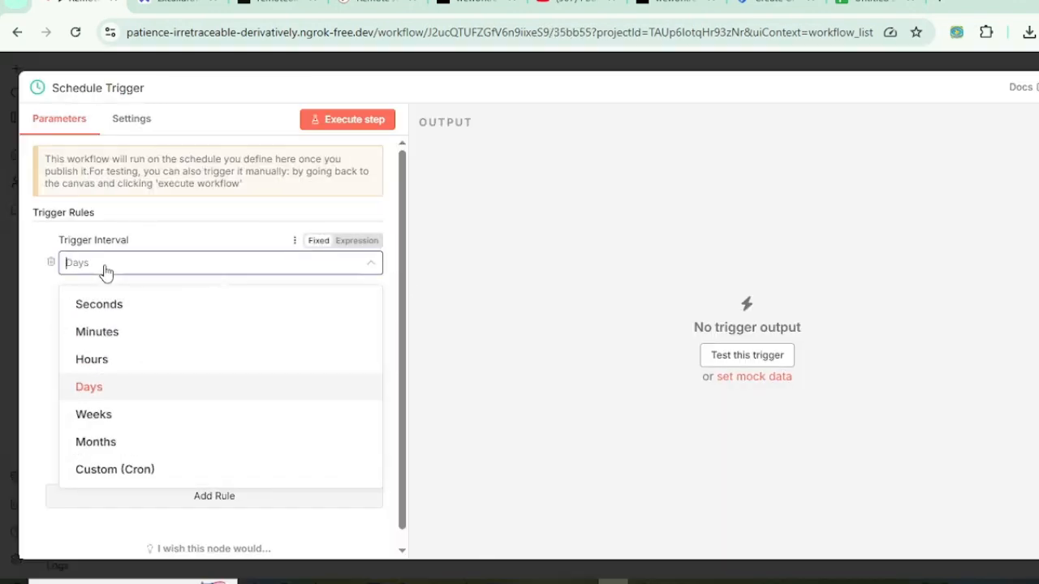
{"action": "left_click", "coordinate": [138, 242]}
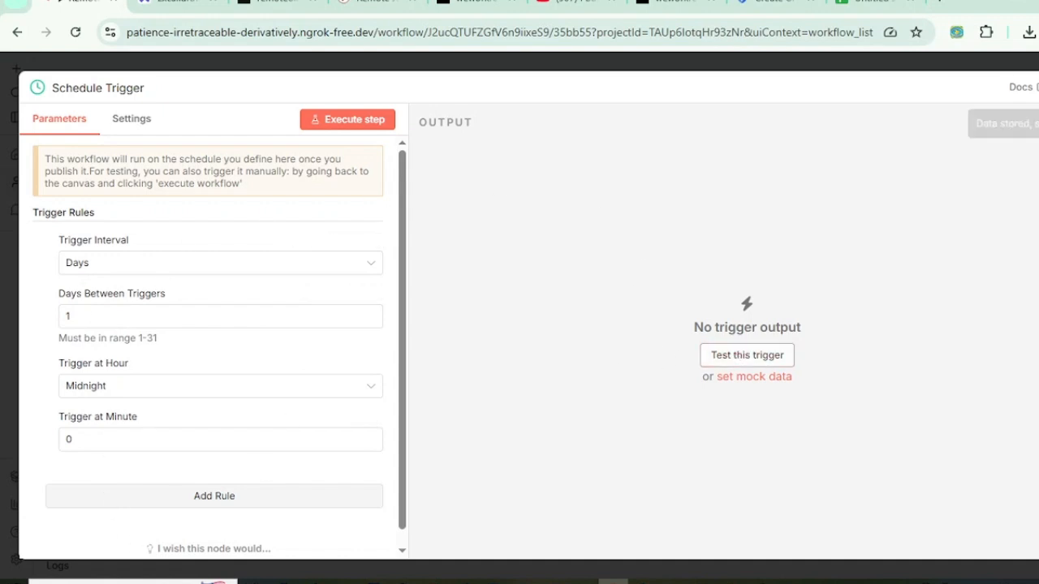
{"action": "left_click", "coordinate": [1038, 87]}
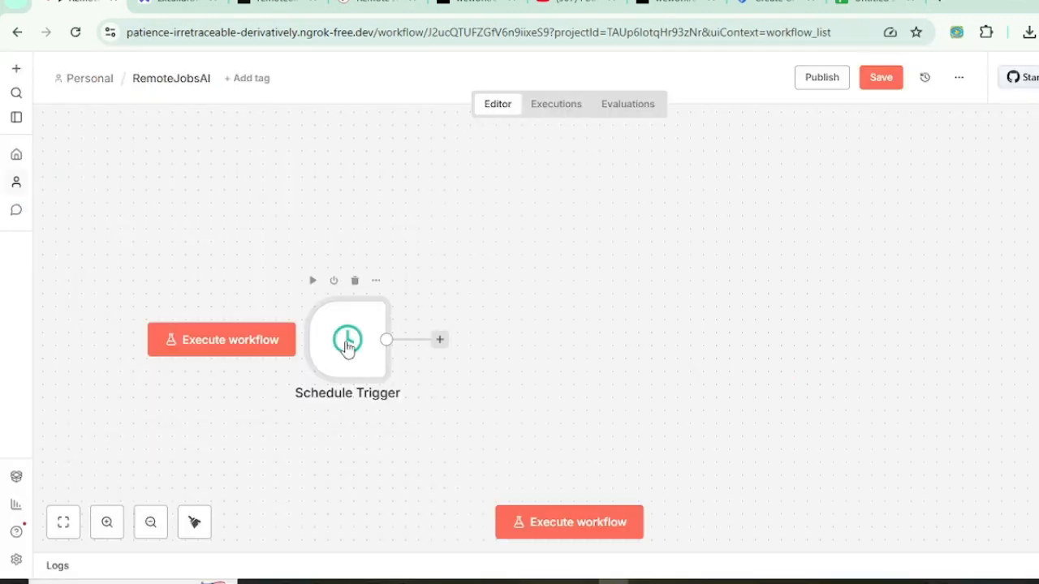
{"action": "left_click", "coordinate": [358, 282]}
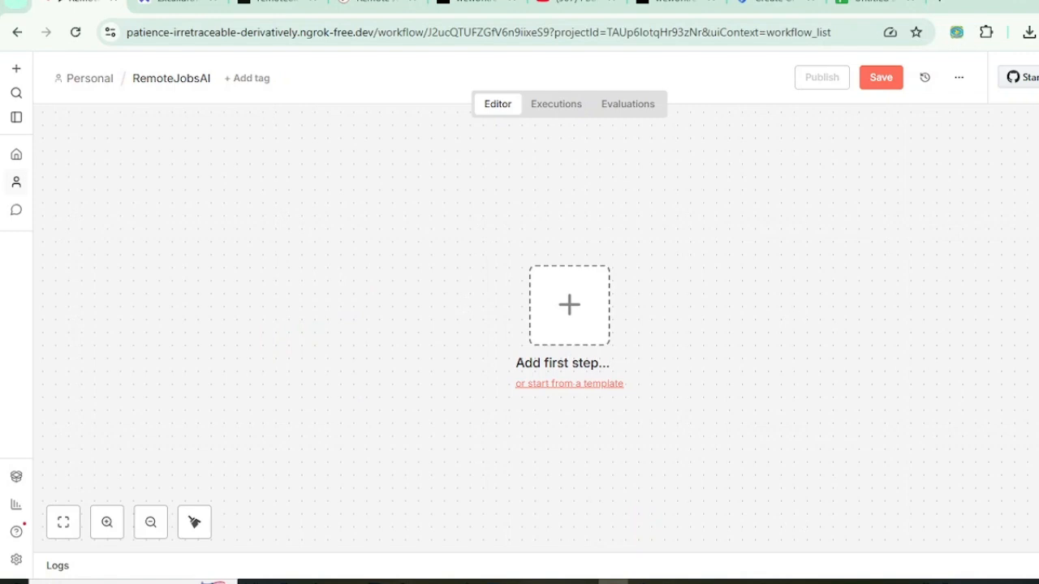
Step: Add a manual 'When clicking Execute workflow' trigger and position it on the canvas
{"action": "left_click", "coordinate": [1038, 124]}
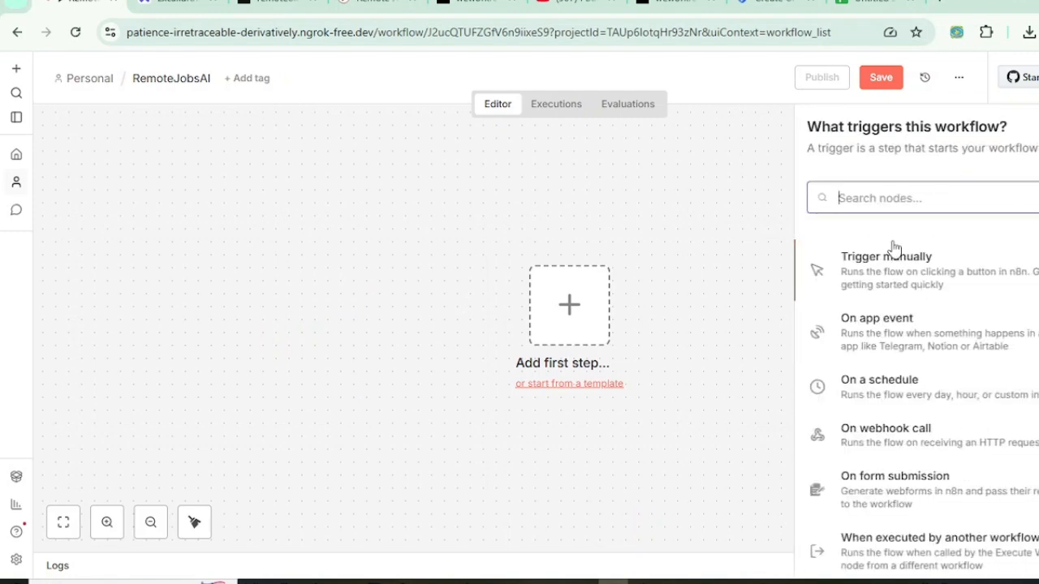
{"action": "left_click_drag", "start_coordinate": [899, 272], "coordinate": [268, 309]}
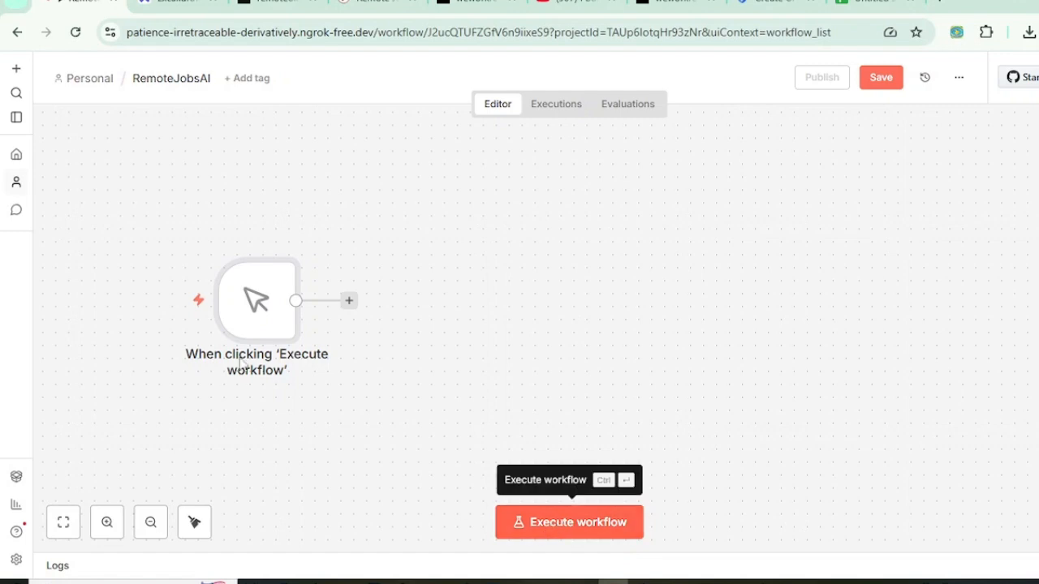
{"action": "left_click_drag", "start_coordinate": [257, 298], "coordinate": [216, 302]}
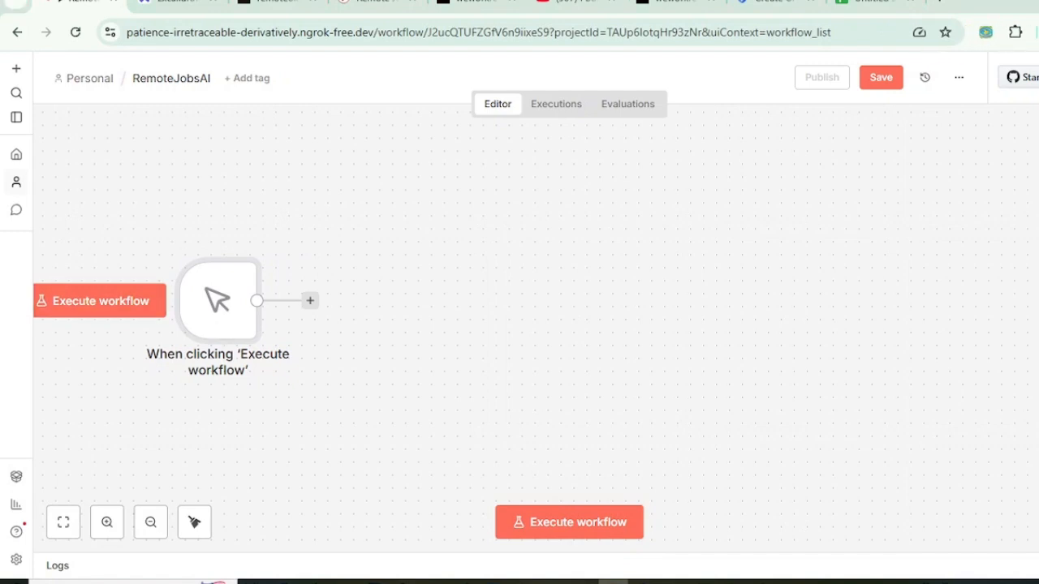
{"action": "double_click", "coordinate": [209, 301]}
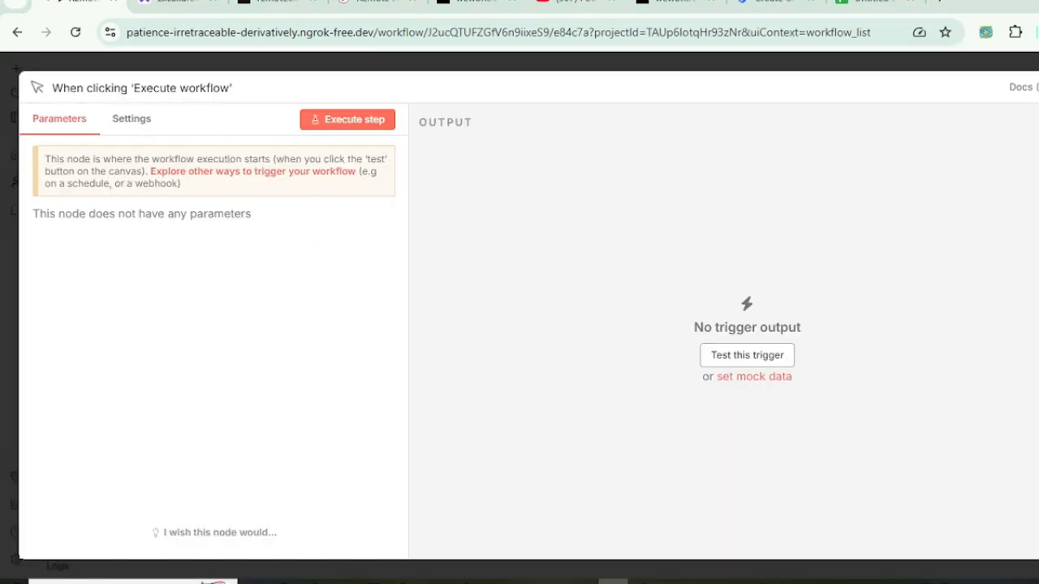
{"action": "left_click", "coordinate": [1038, 87]}
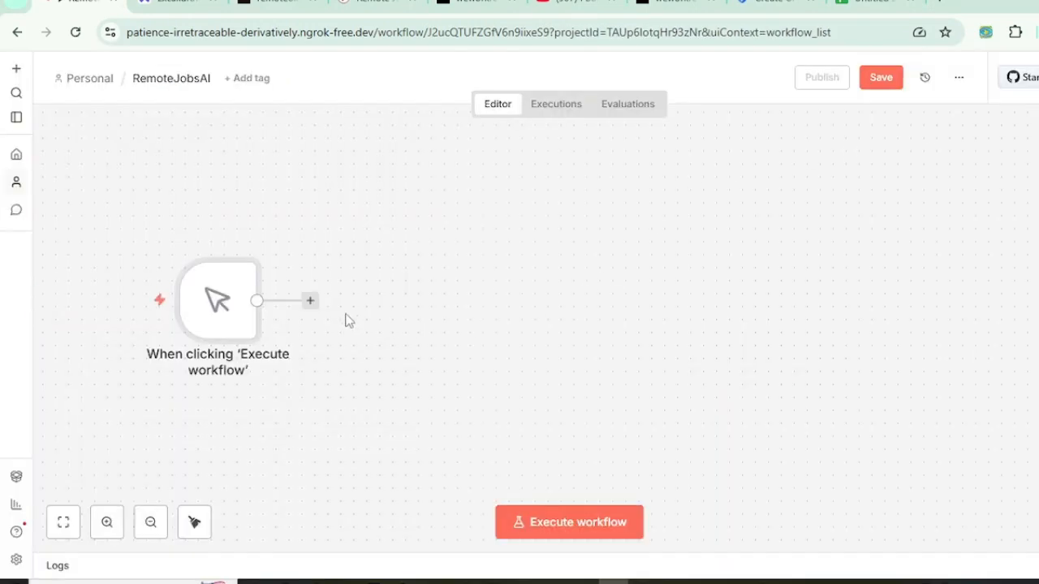
{"action": "left_click_drag", "start_coordinate": [227, 305], "coordinate": [287, 278]}
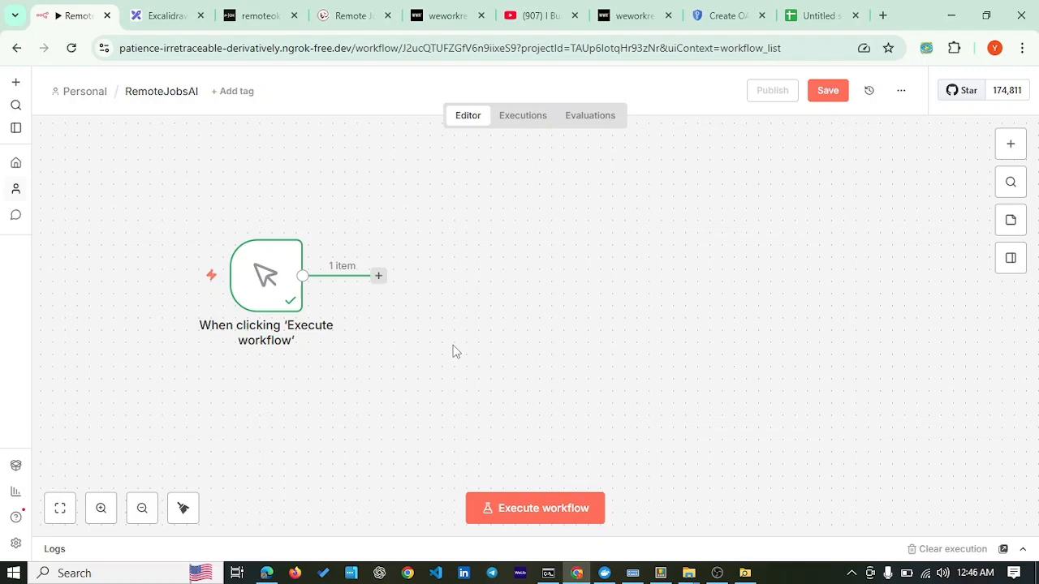
{"action": "left_click", "coordinate": [162, 15]}
Step: Review the 'Three Sites' note listing the remoteok, weworkremotely and remotive RSS feed URLs
{"action": "scroll", "coordinate": [584, 355], "scroll_direction": "down", "scroll_amount": 4}
{"action": "left_click", "coordinate": [590, 361]}
{"action": "scroll", "coordinate": [587, 349], "scroll_direction": "down", "scroll_amount": 1}
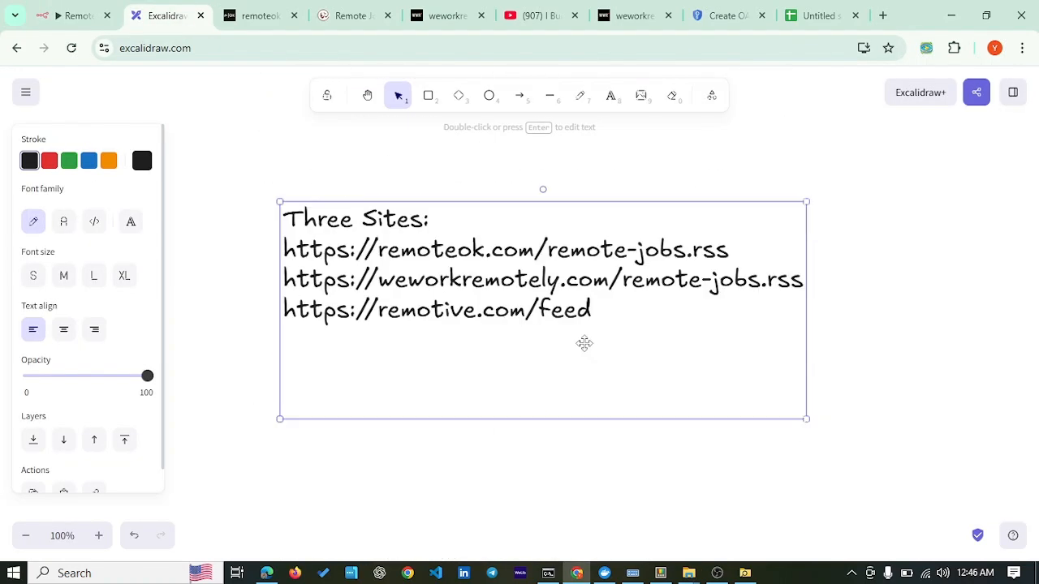
{"action": "scroll", "coordinate": [446, 276], "scroll_direction": "down", "scroll_amount": 1}
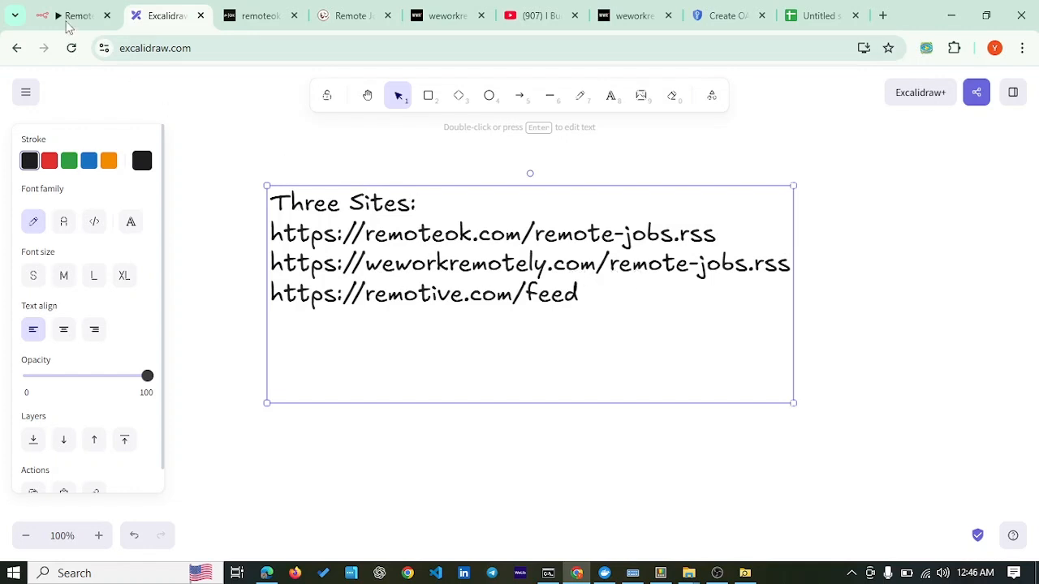
{"action": "left_click", "coordinate": [71, 22]}
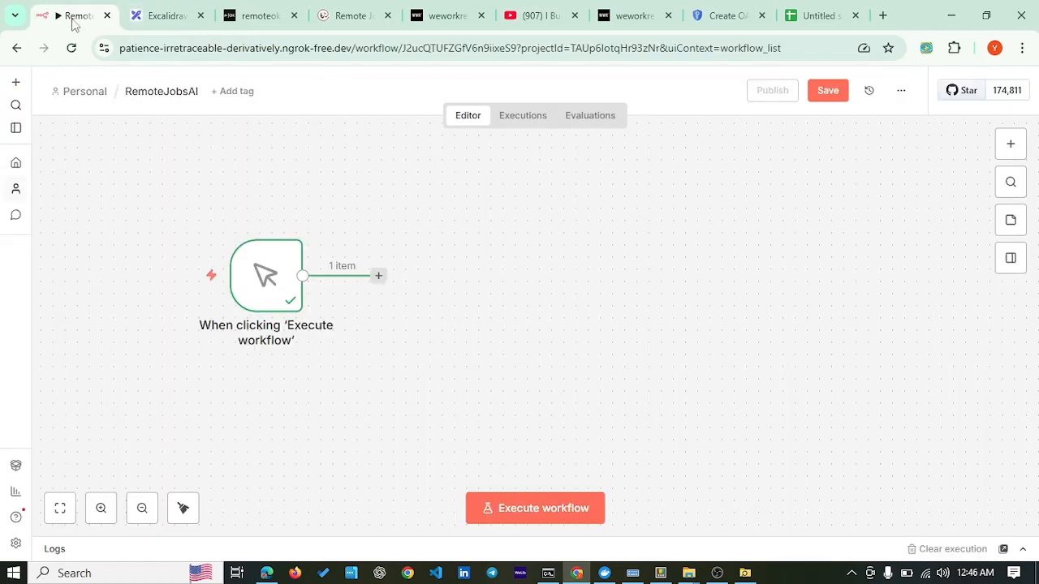
Step: Add an RSS Read node after the trigger, pasting in the Remote OK feed URL
{"action": "left_click", "coordinate": [379, 277]}
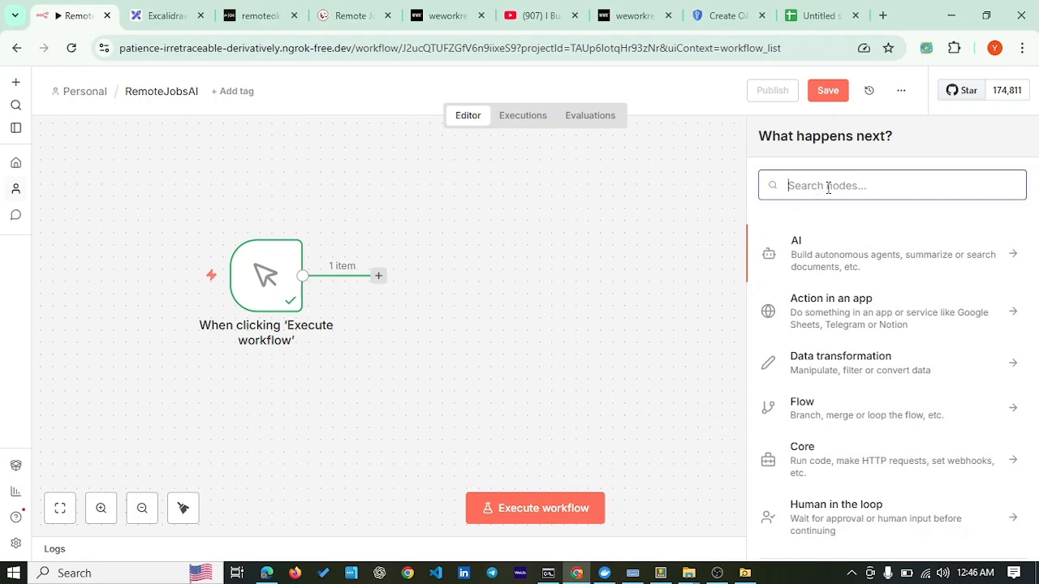
{"action": "type", "text": "r"}
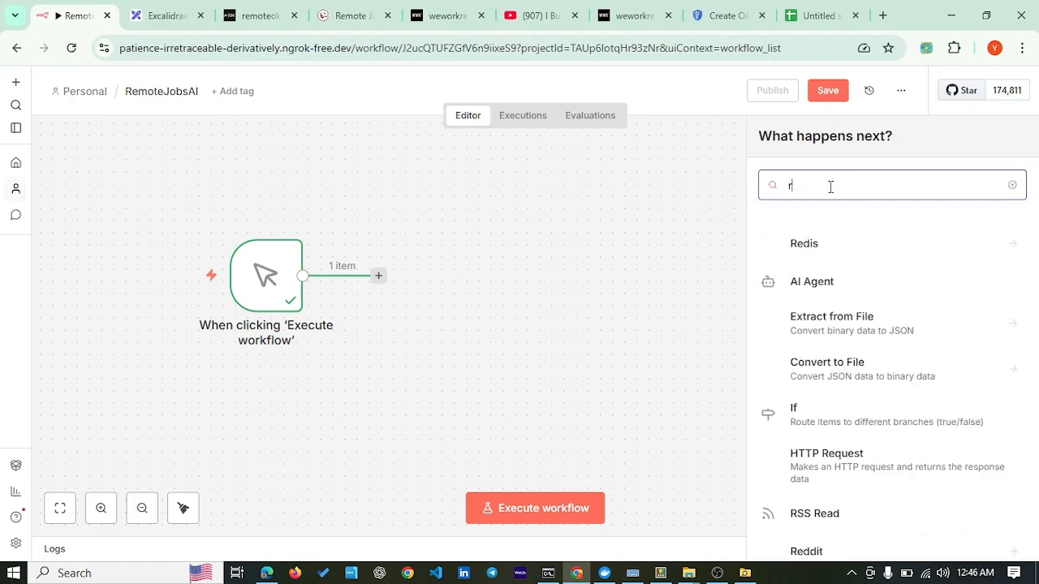
{"action": "type", "text": "ss"}
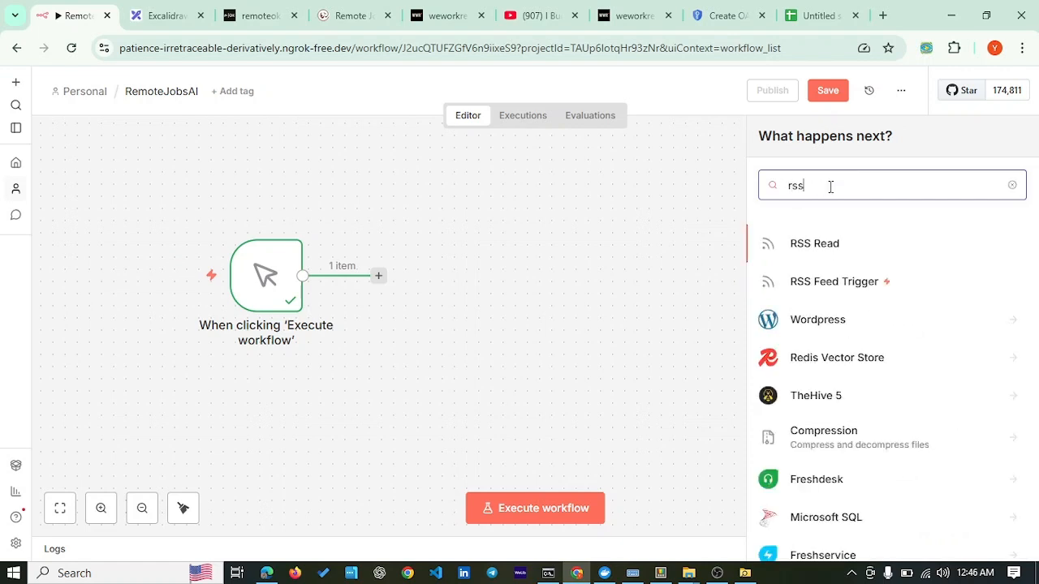
{"action": "left_click", "coordinate": [811, 247]}
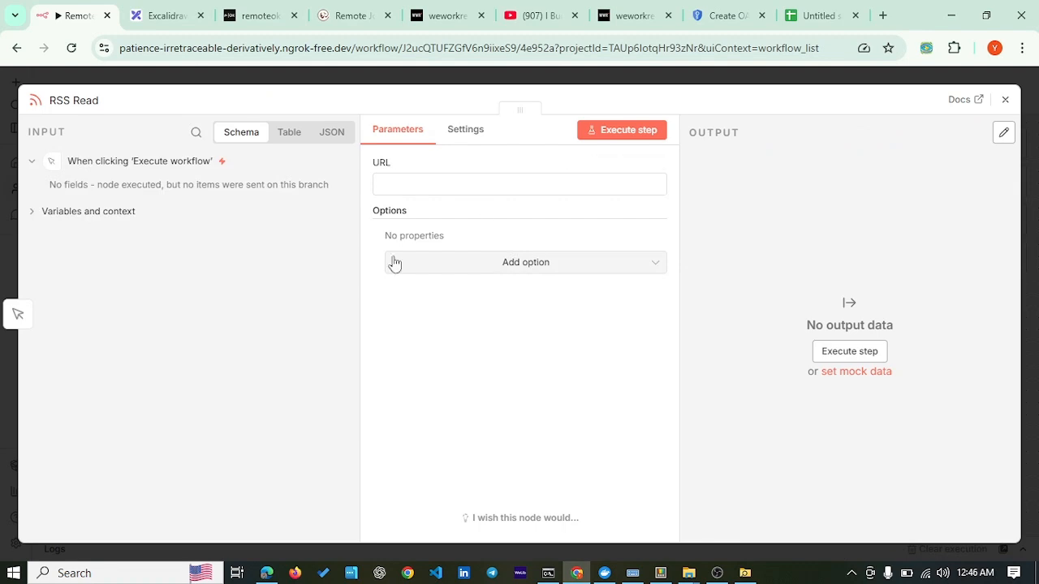
{"action": "left_click", "coordinate": [260, 16]}
{"action": "right_click", "coordinate": [225, 48]}
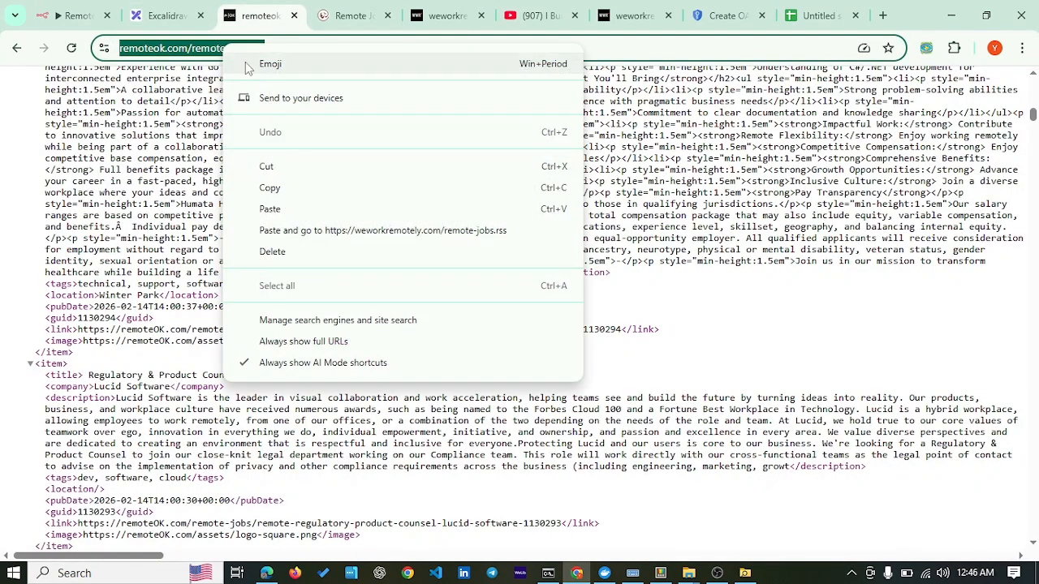
{"action": "left_click", "coordinate": [292, 190]}
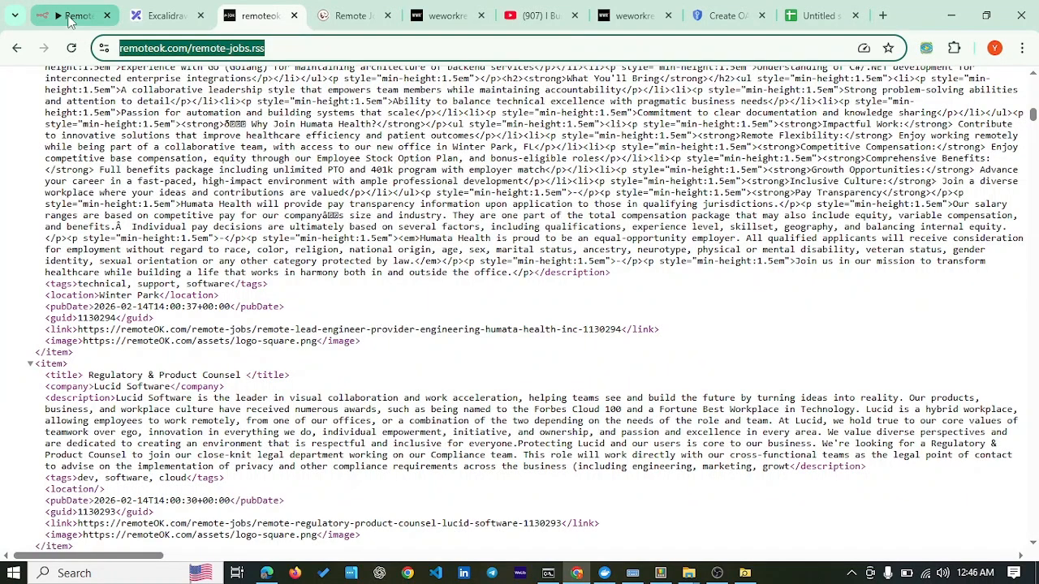
{"action": "left_click", "coordinate": [69, 20]}
{"action": "left_click", "coordinate": [450, 187]}
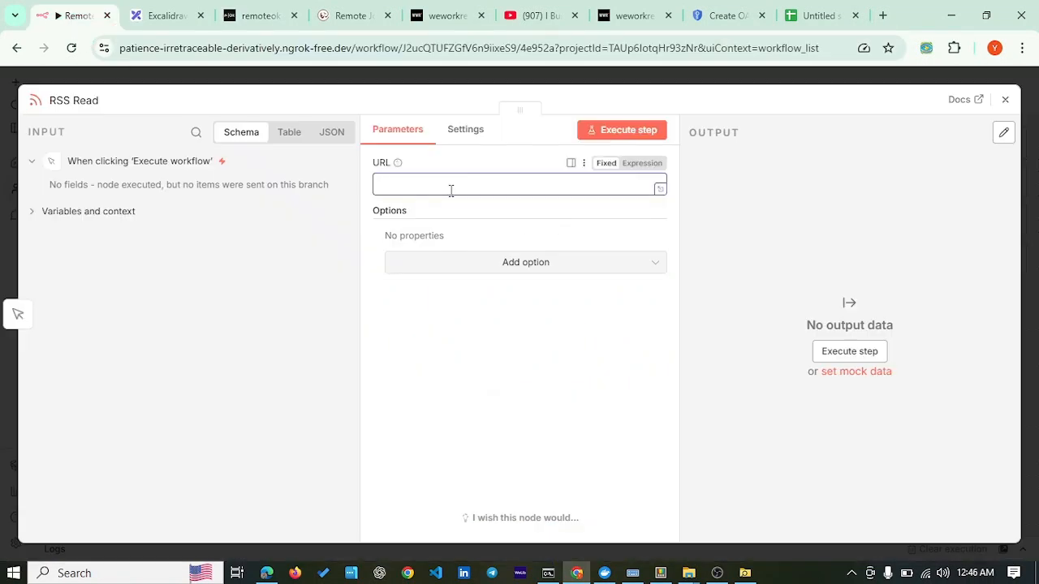
{"action": "key", "text": "ctrl+v"}
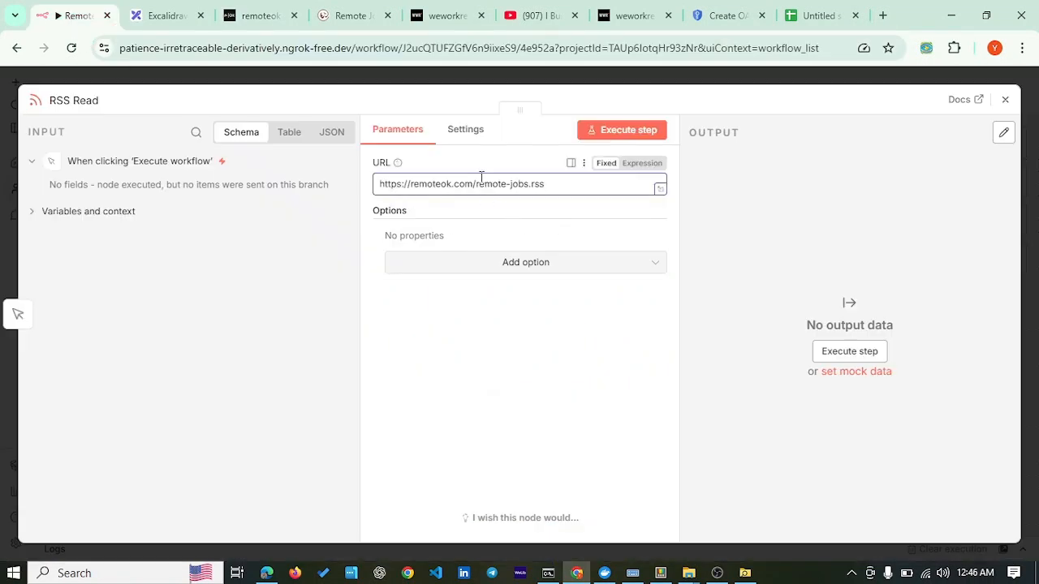
{"action": "left_click", "coordinate": [1005, 100]}
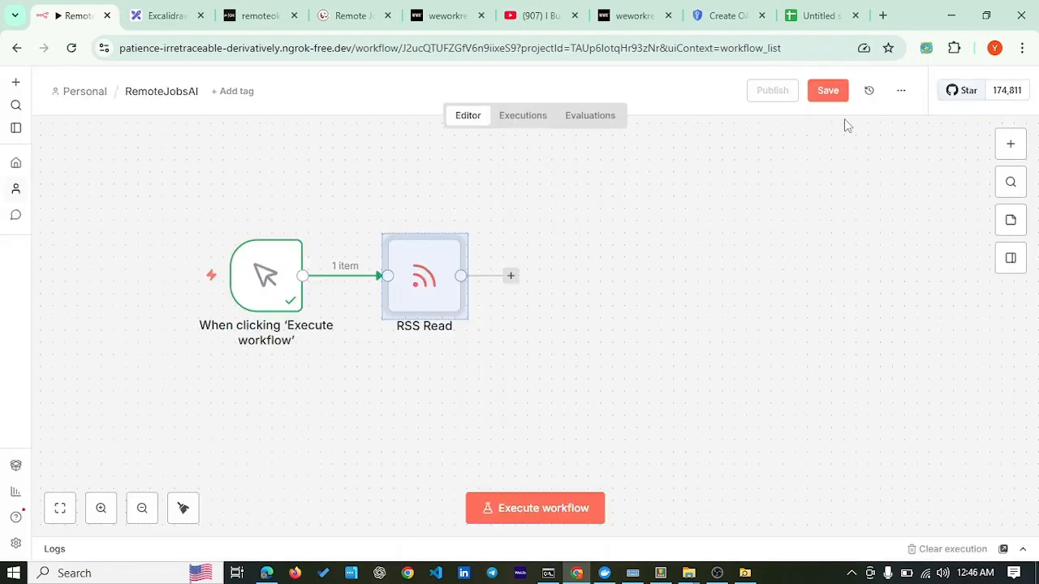
{"action": "left_click_drag", "start_coordinate": [424, 280], "coordinate": [445, 220]}
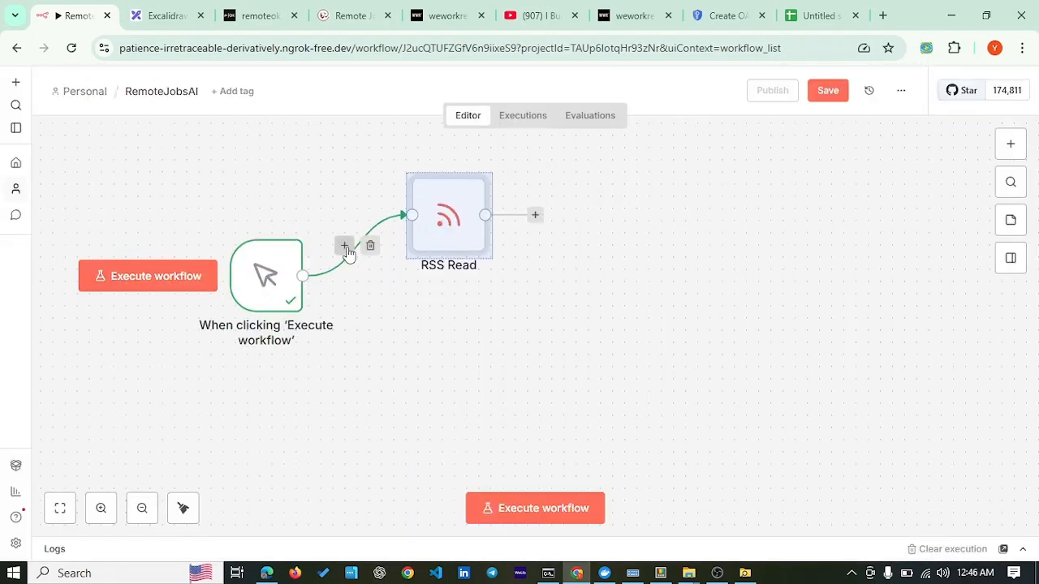
{"action": "left_click", "coordinate": [344, 246]}
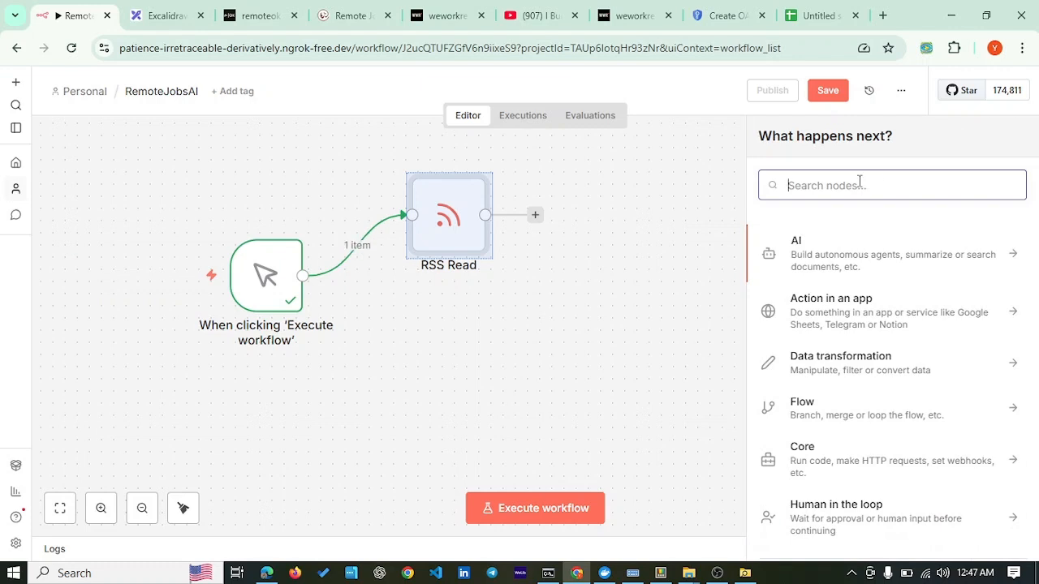
{"action": "type", "text": "rss"}
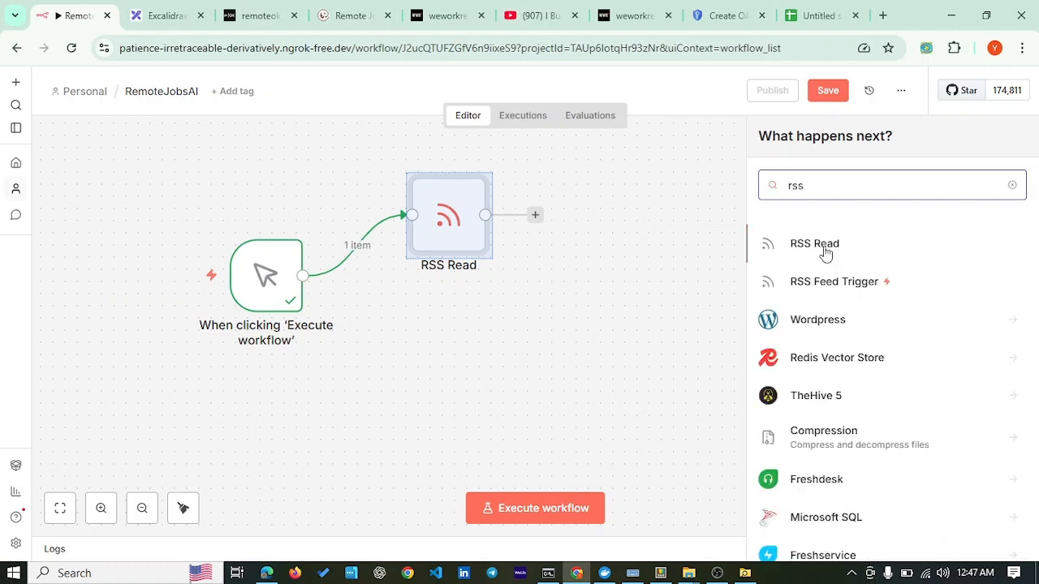
{"action": "left_click", "coordinate": [790, 260]}
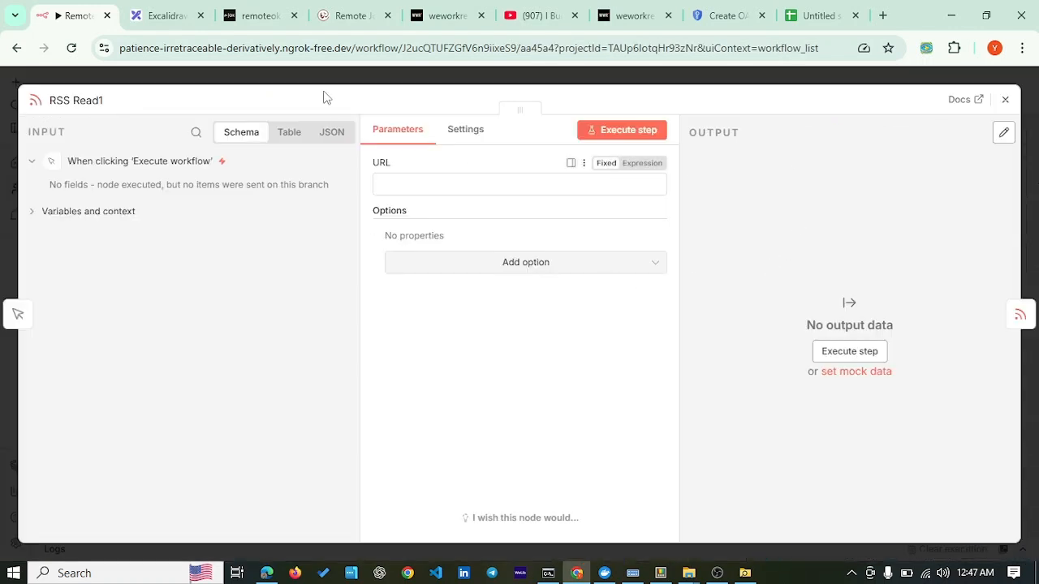
{"action": "left_click", "coordinate": [445, 18]}
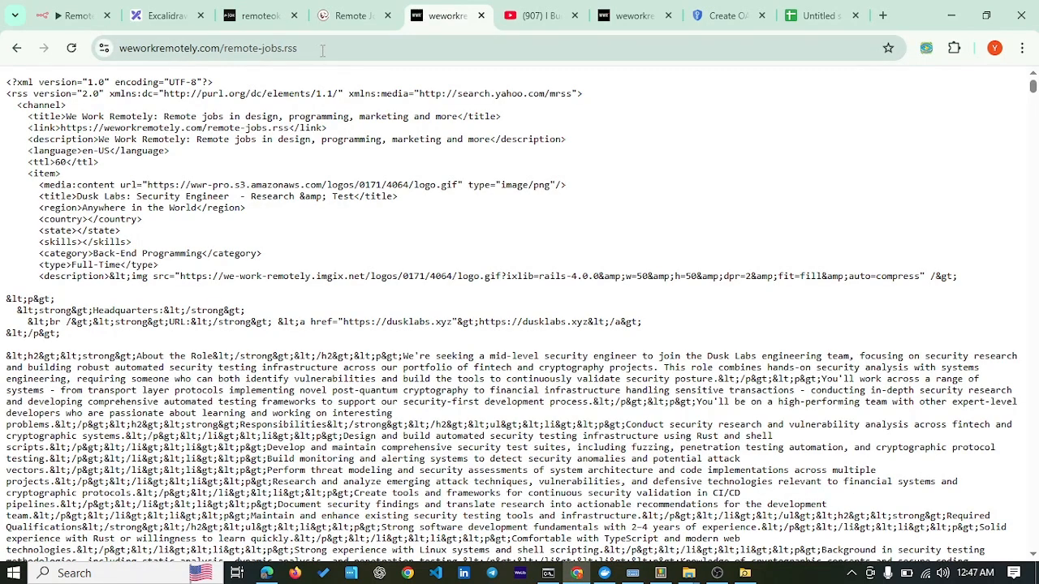
{"action": "left_click_drag", "start_coordinate": [322, 50], "coordinate": [106, 43]}
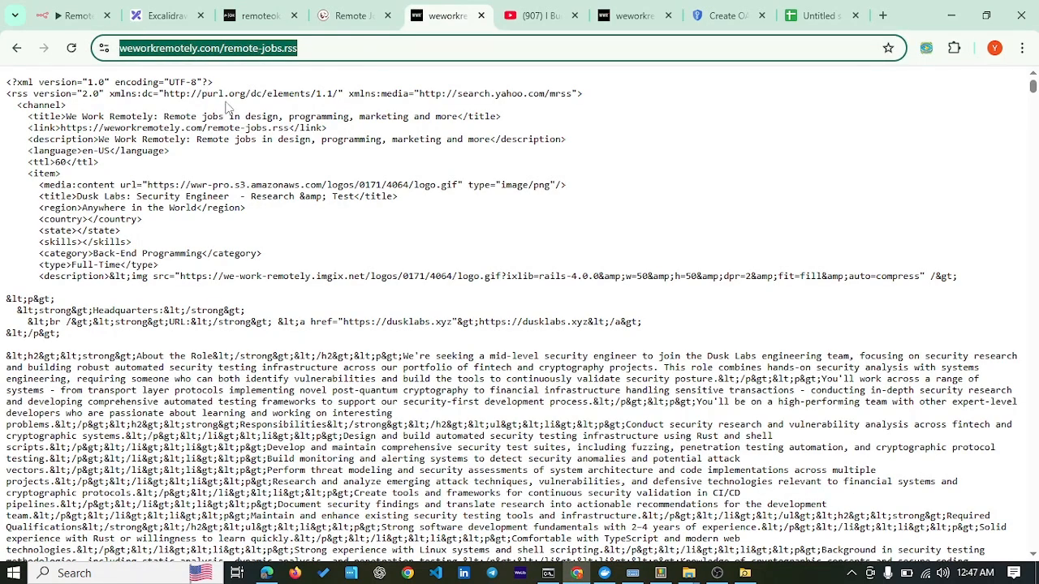
{"action": "left_click", "coordinate": [84, 18]}
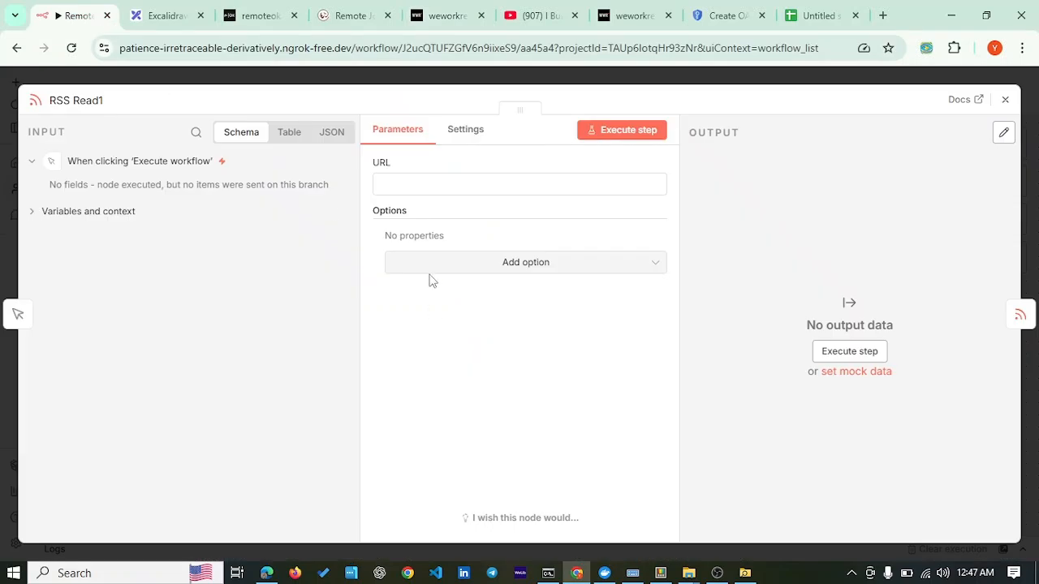
{"action": "left_click", "coordinate": [411, 189]}
{"action": "key", "text": "ctrl+v"}
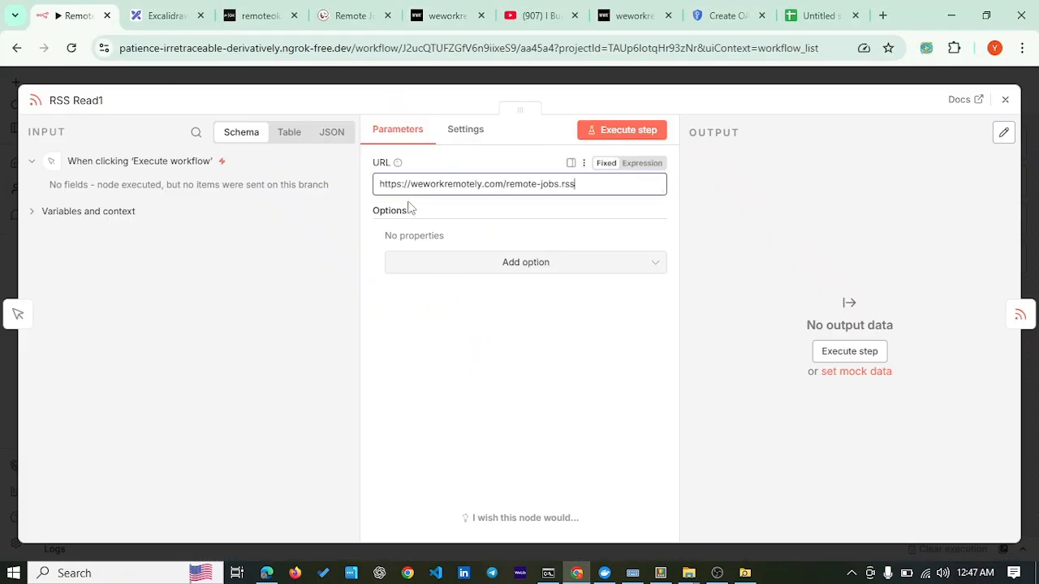
{"action": "left_click", "coordinate": [1006, 102]}
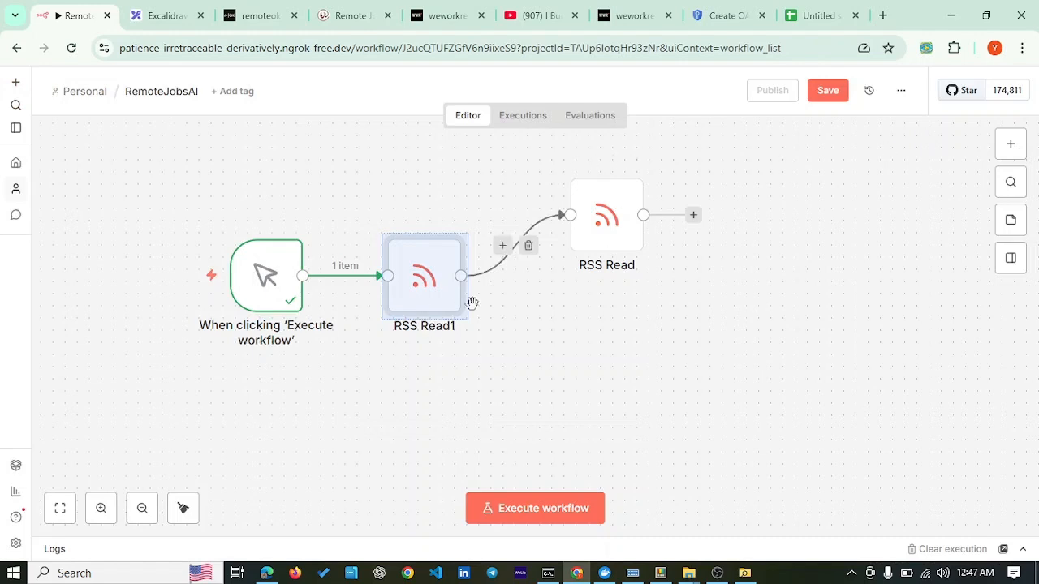
Step: Remove the RSS Read1→RSS Read link, stack RSS Read below RSS Read1, and connect the trigger to it
{"action": "left_click_drag", "start_coordinate": [620, 225], "coordinate": [631, 322]}
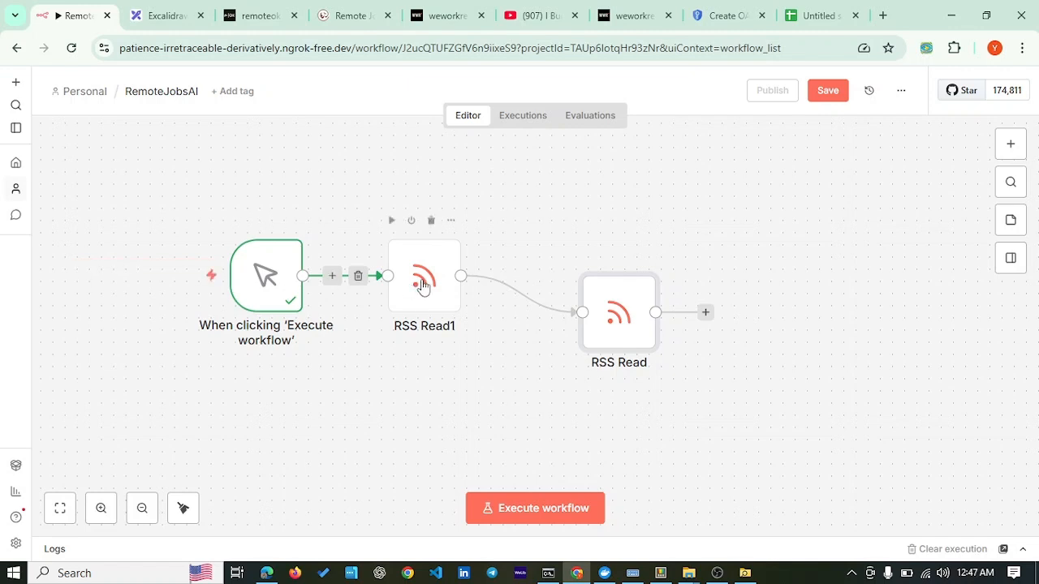
{"action": "left_click", "coordinate": [533, 293]}
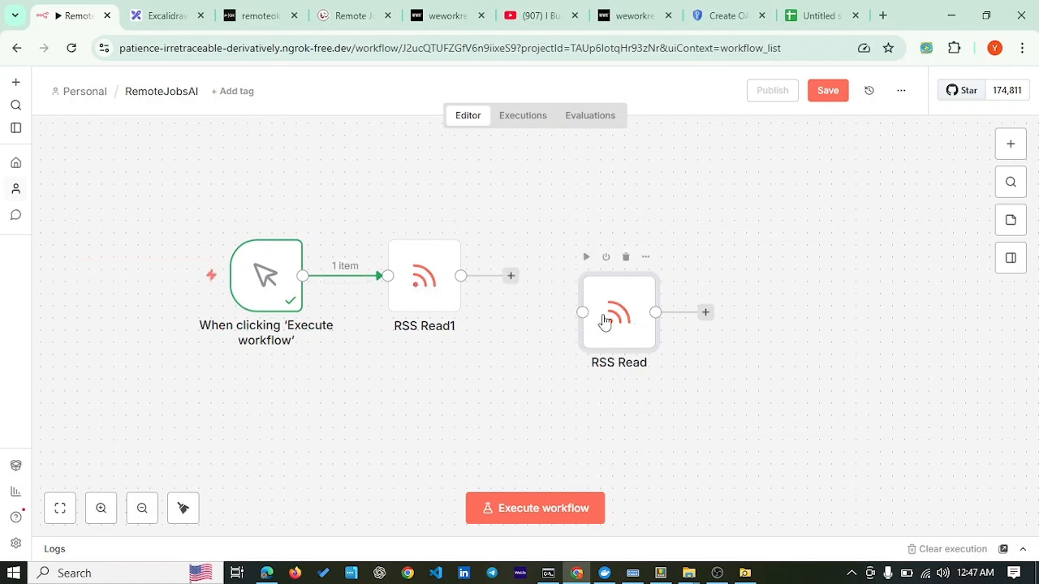
{"action": "left_click_drag", "start_coordinate": [605, 321], "coordinate": [422, 382]}
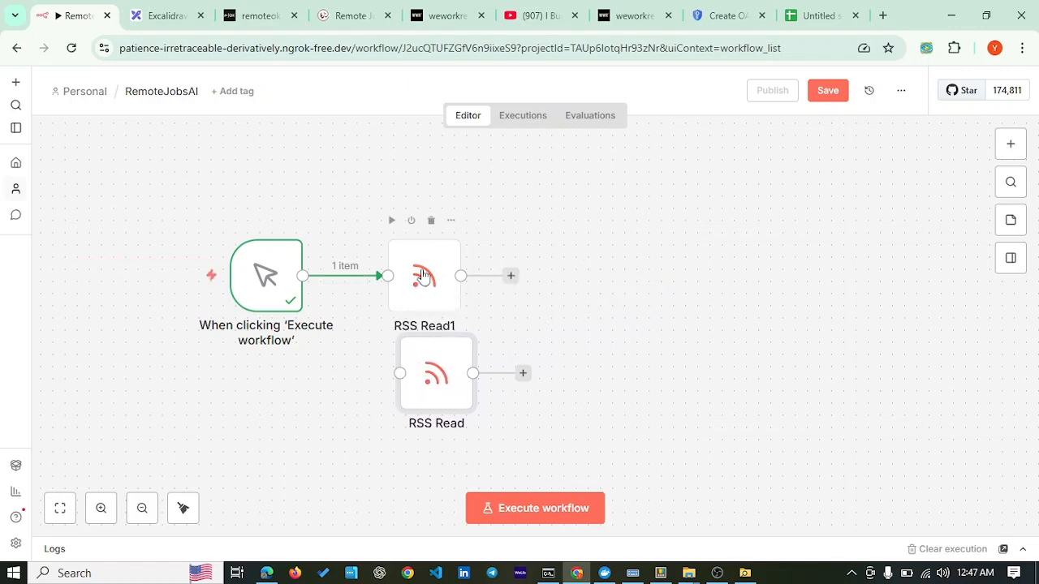
{"action": "left_click_drag", "start_coordinate": [422, 276], "coordinate": [434, 203]}
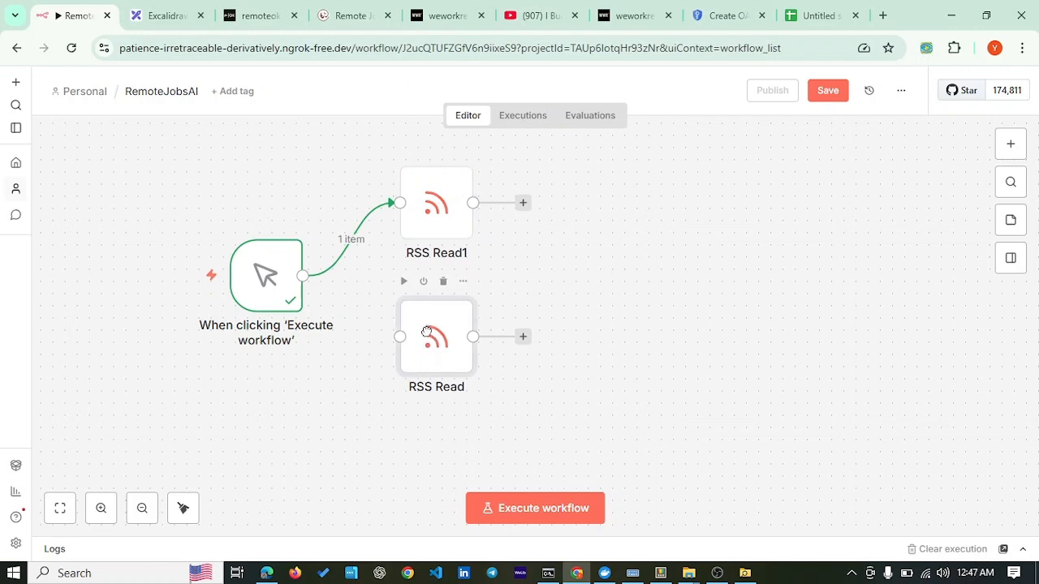
{"action": "left_click_drag", "start_coordinate": [426, 331], "coordinate": [426, 320]}
{"action": "left_click_drag", "start_coordinate": [302, 276], "coordinate": [328, 304]}
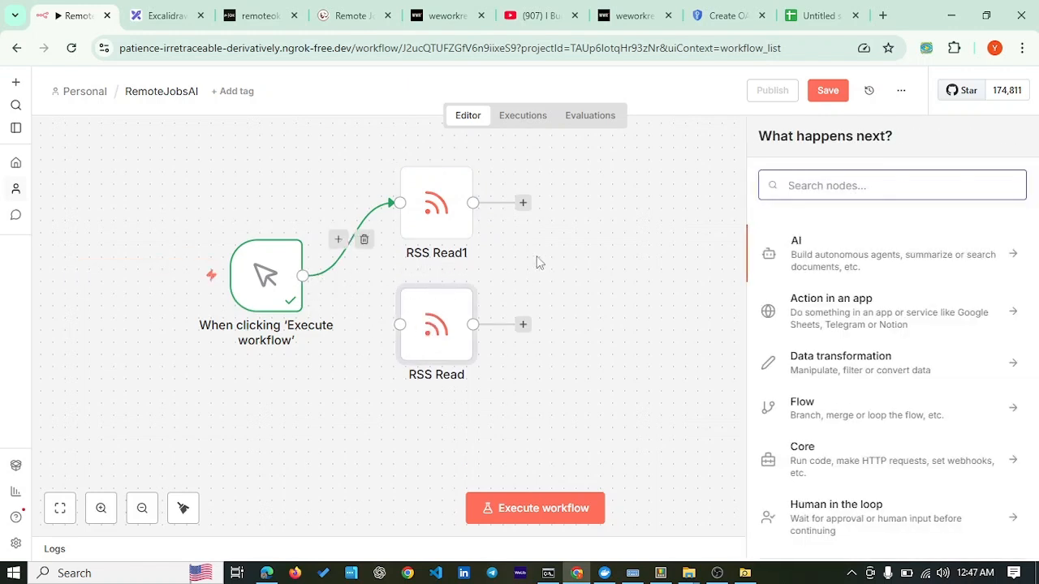
{"action": "left_click", "coordinate": [594, 262]}
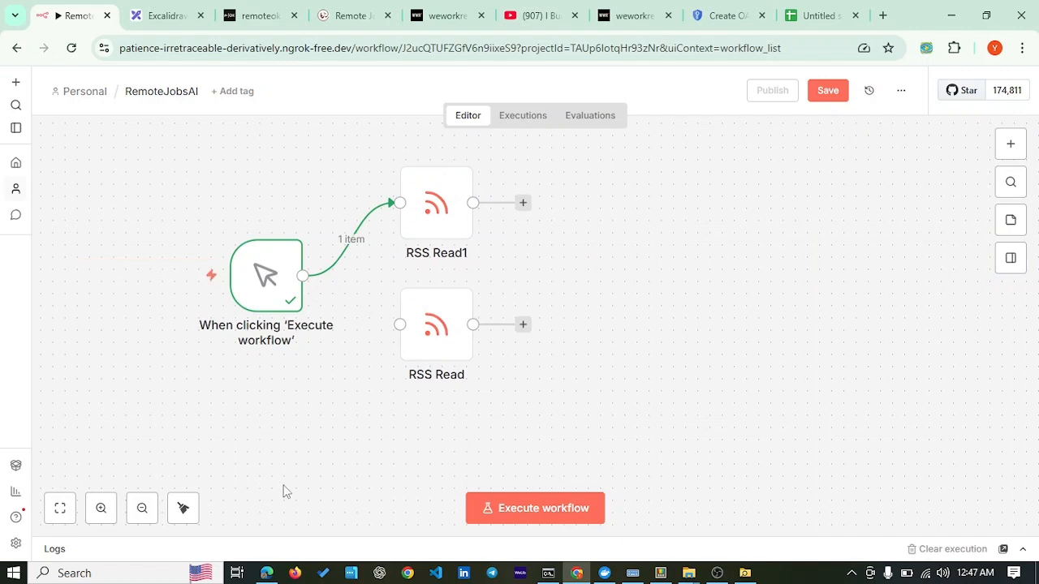
{"action": "key", "text": "ctrl+z"}
{"action": "key", "text": "ctrl+z"}
{"action": "key", "text": "ctrl+z"}
{"action": "key", "text": "ctrl+z"}
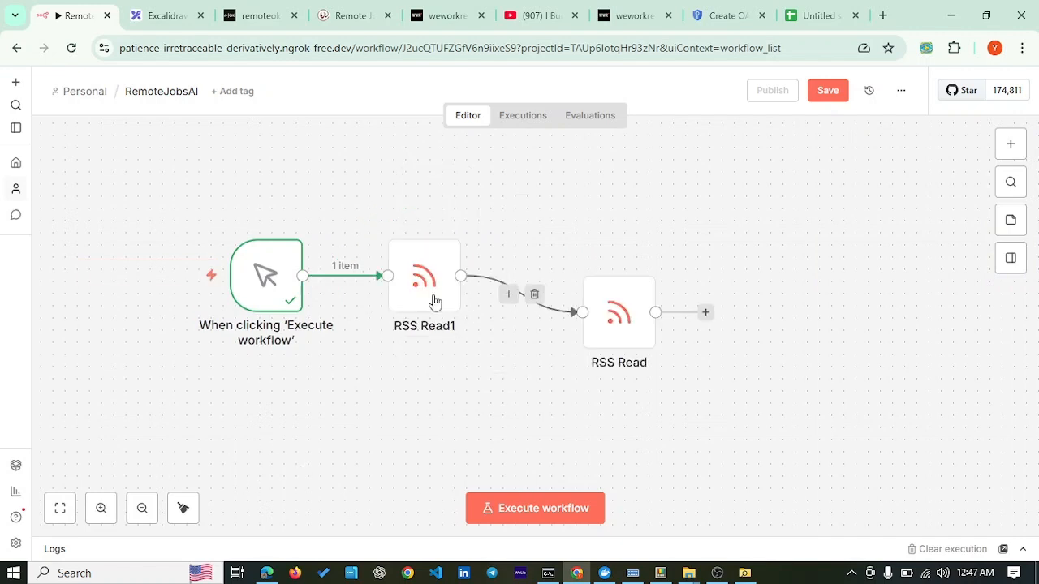
{"action": "mouse_move", "coordinate": [535, 301]}
{"action": "left_click_drag", "start_coordinate": [431, 292], "coordinate": [430, 207]}
{"action": "left_click_drag", "start_coordinate": [621, 329], "coordinate": [425, 348]}
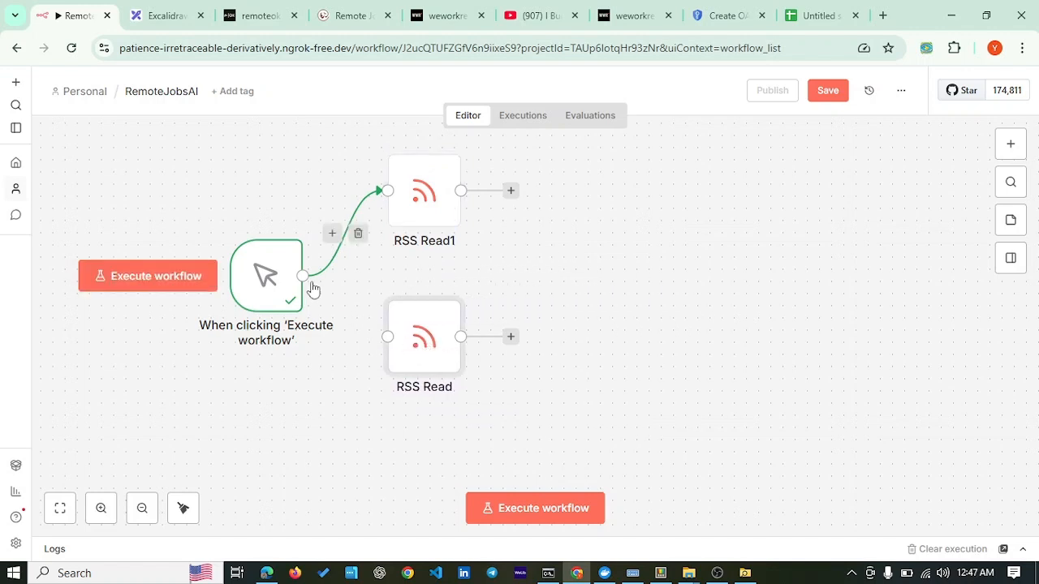
{"action": "left_click_drag", "start_coordinate": [303, 276], "coordinate": [387, 337]}
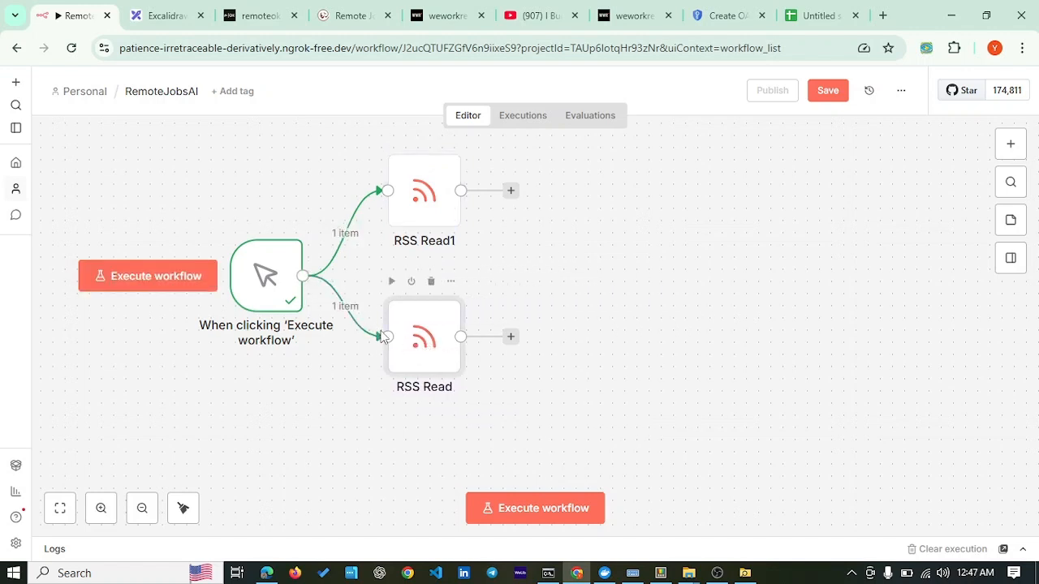
{"action": "left_click", "coordinate": [645, 257]}
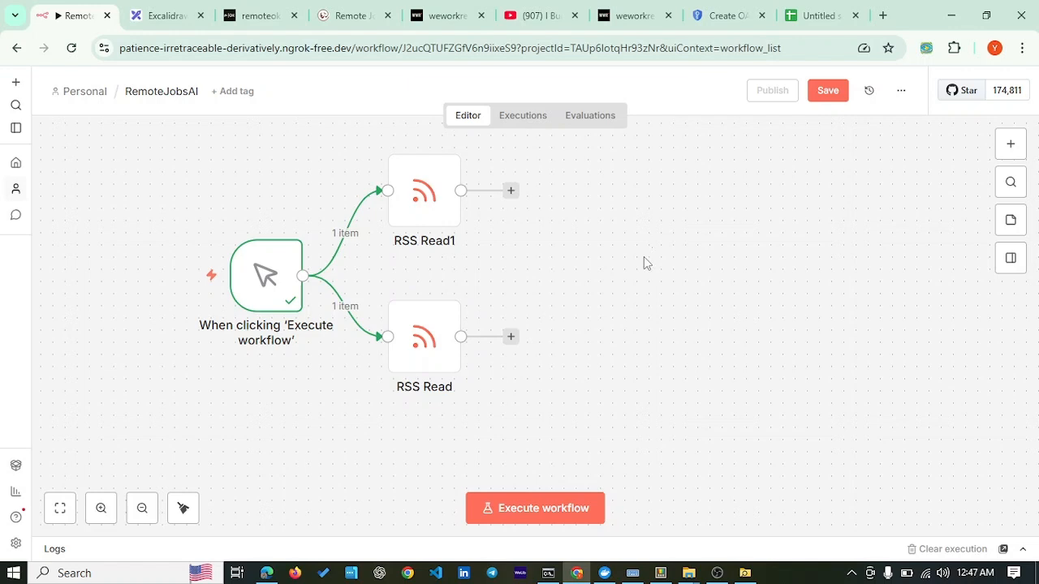
Step: Check both RSS Read nodes' feed URLs against the Excalidraw list and align the nodes
{"action": "left_click", "coordinate": [428, 191]}
{"action": "key", "text": "Return"}
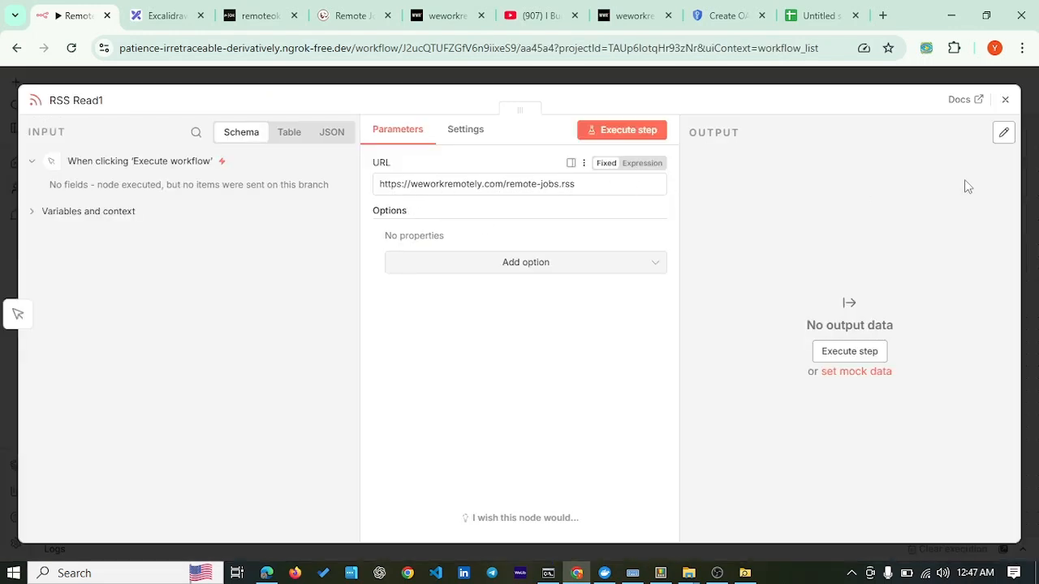
{"action": "left_click", "coordinate": [1004, 99]}
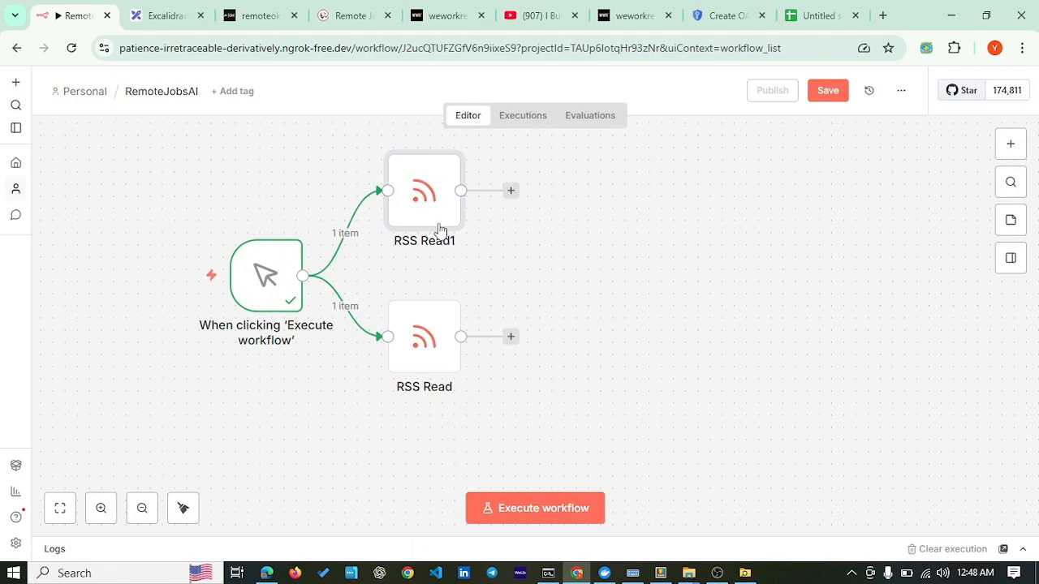
{"action": "double_click", "coordinate": [404, 335]}
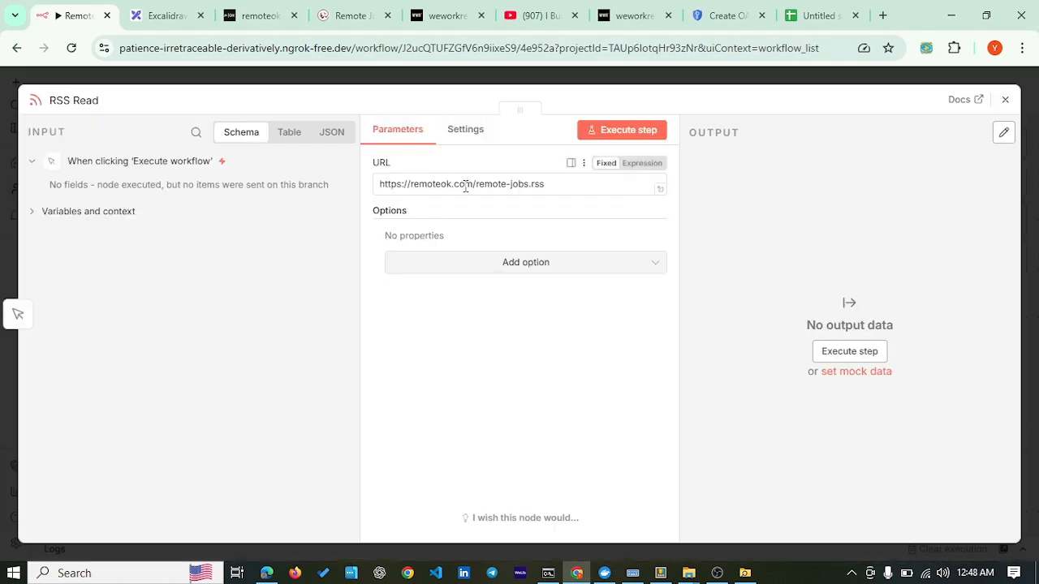
{"action": "left_click", "coordinate": [1005, 99]}
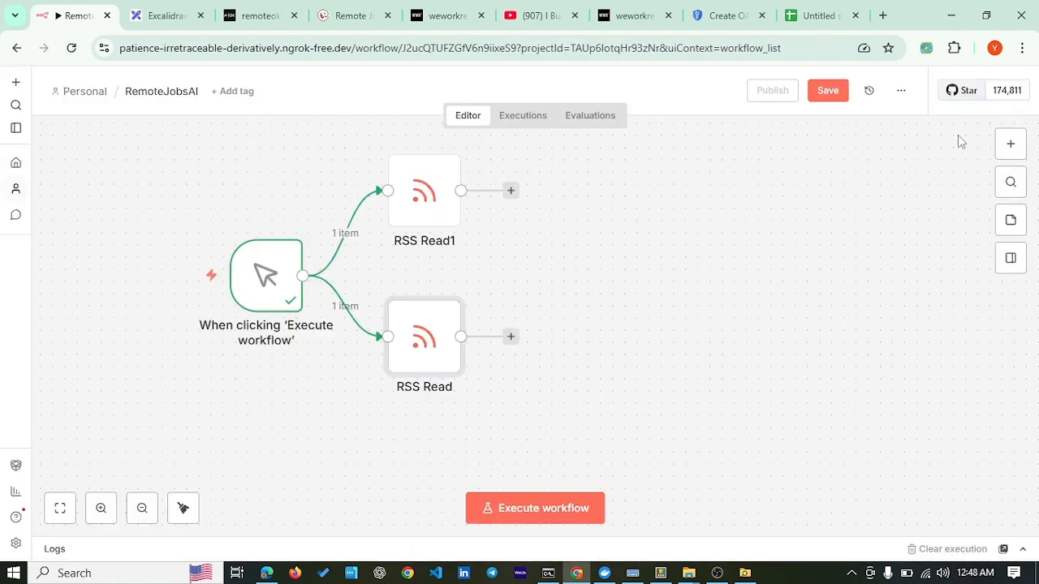
{"action": "left_click", "coordinate": [167, 19]}
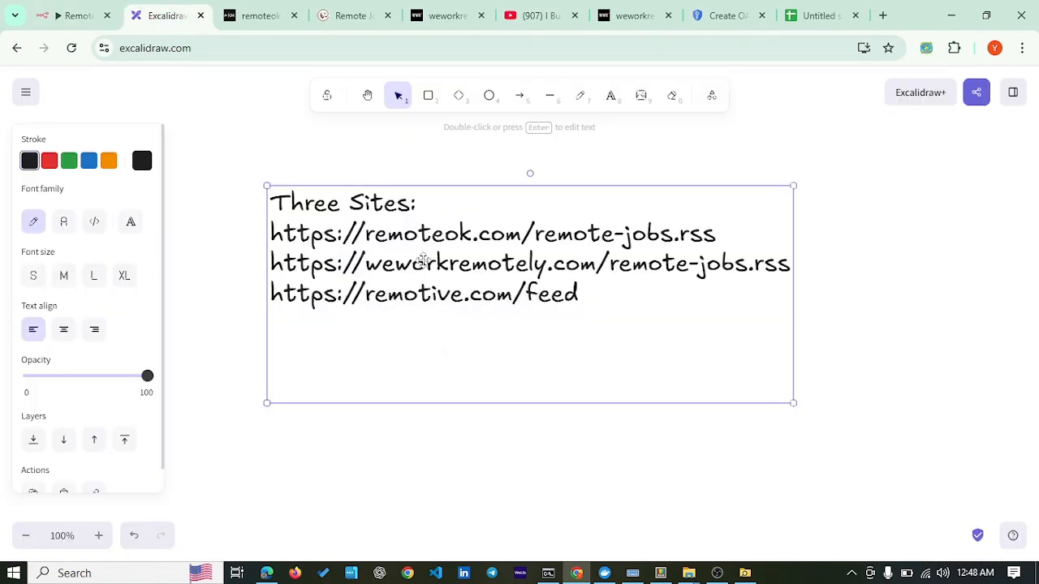
{"action": "left_click", "coordinate": [63, 17]}
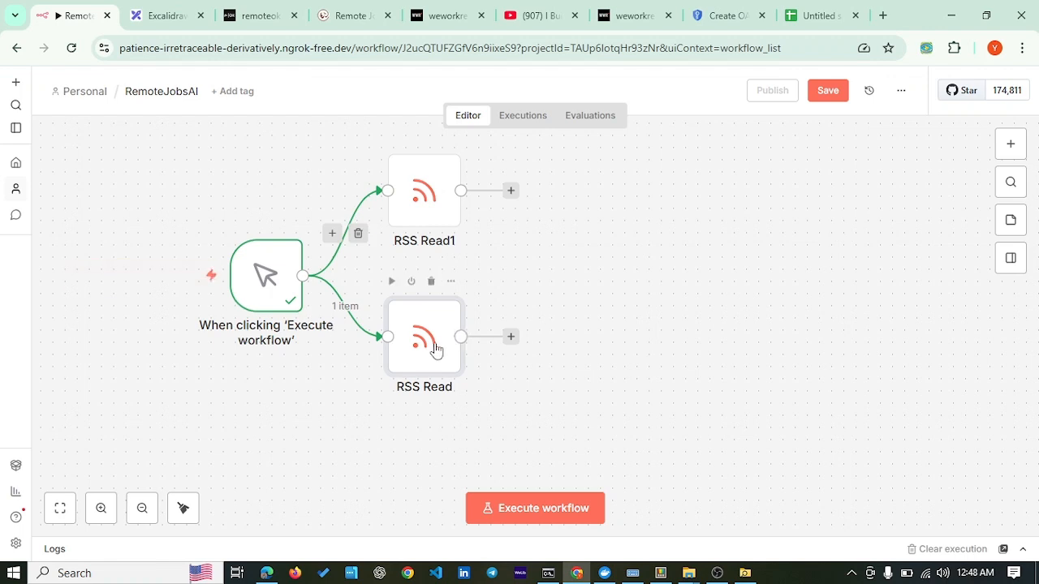
{"action": "left_click_drag", "start_coordinate": [433, 349], "coordinate": [434, 355]}
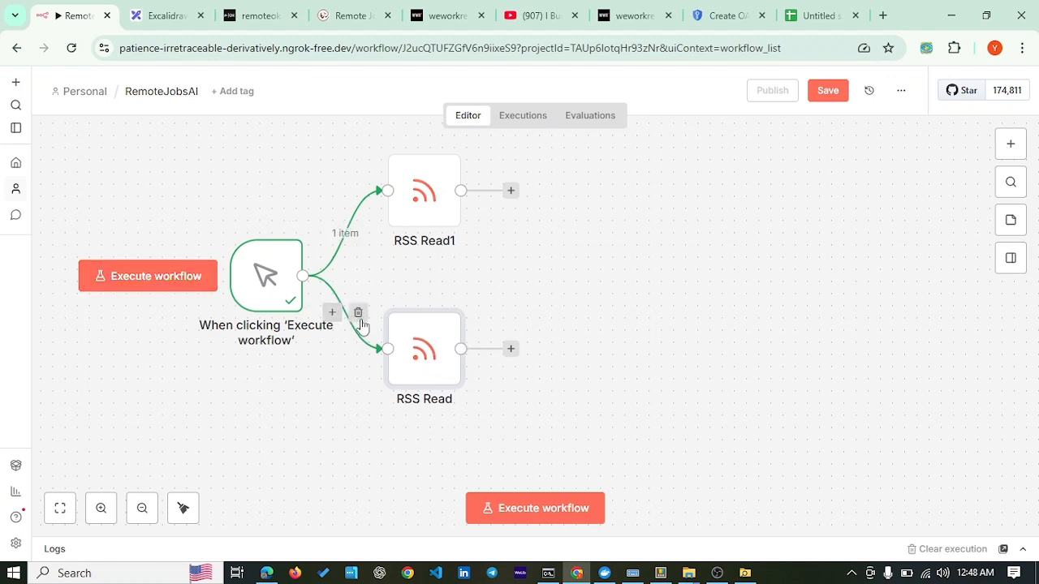
{"action": "left_click", "coordinate": [167, 16]}
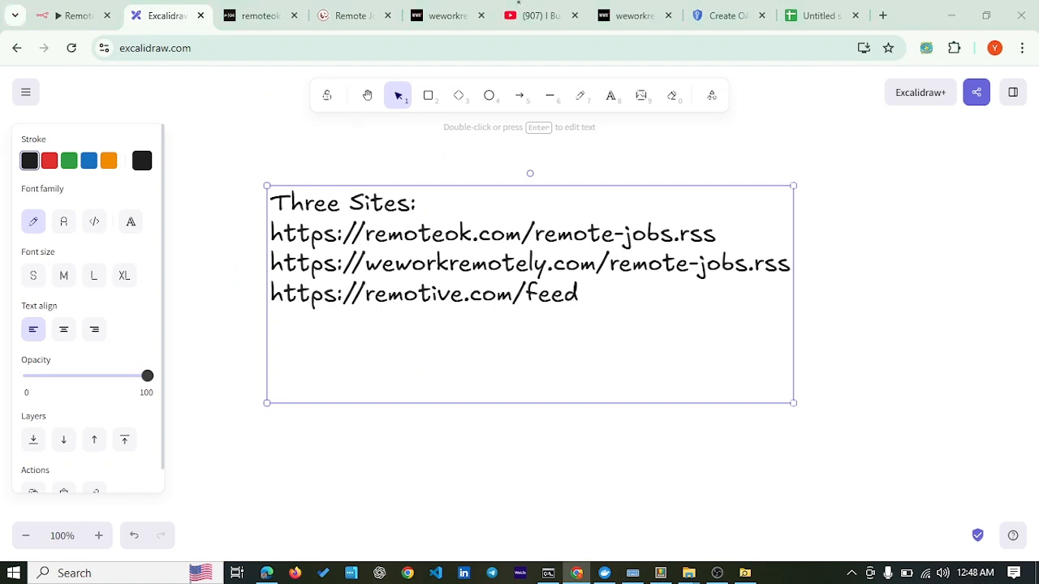
{"action": "left_click", "coordinate": [73, 16]}
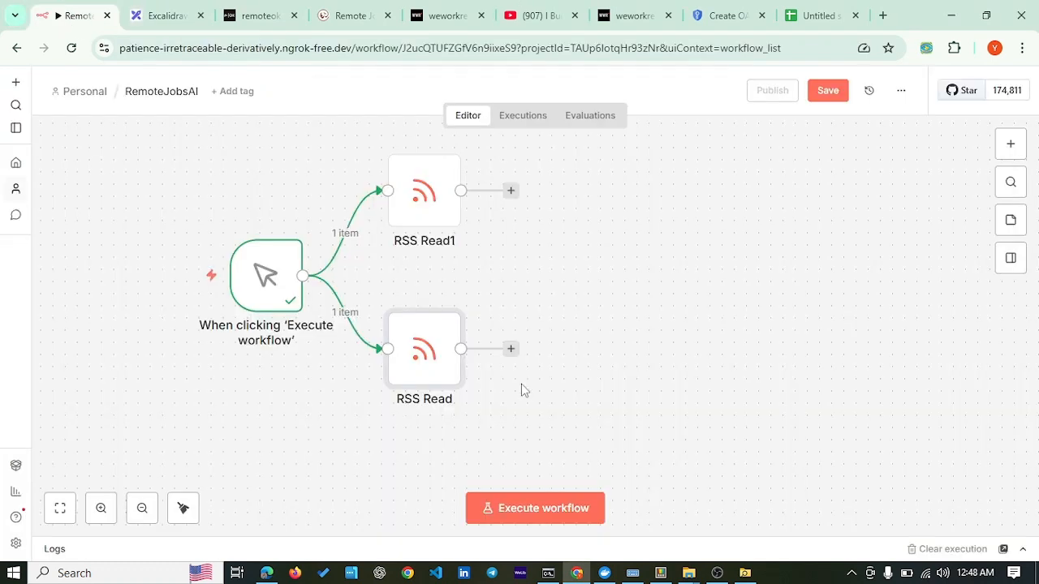
{"action": "mouse_move", "coordinate": [426, 365]}
{"action": "left_mouse_down"}
{"action": "mouse_move", "coordinate": [439, 400]}
{"action": "mouse_move", "coordinate": [428, 360]}
{"action": "left_mouse_up"}
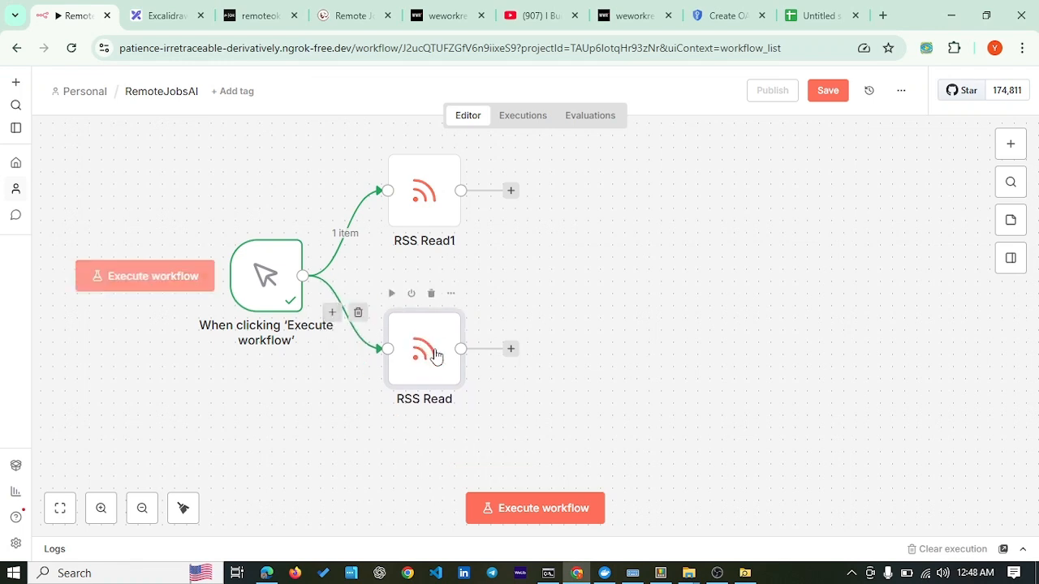
Step: Execute the workflow so both RSS nodes output 100 items, then open RSS Read1's output
{"action": "left_click", "coordinate": [529, 512]}
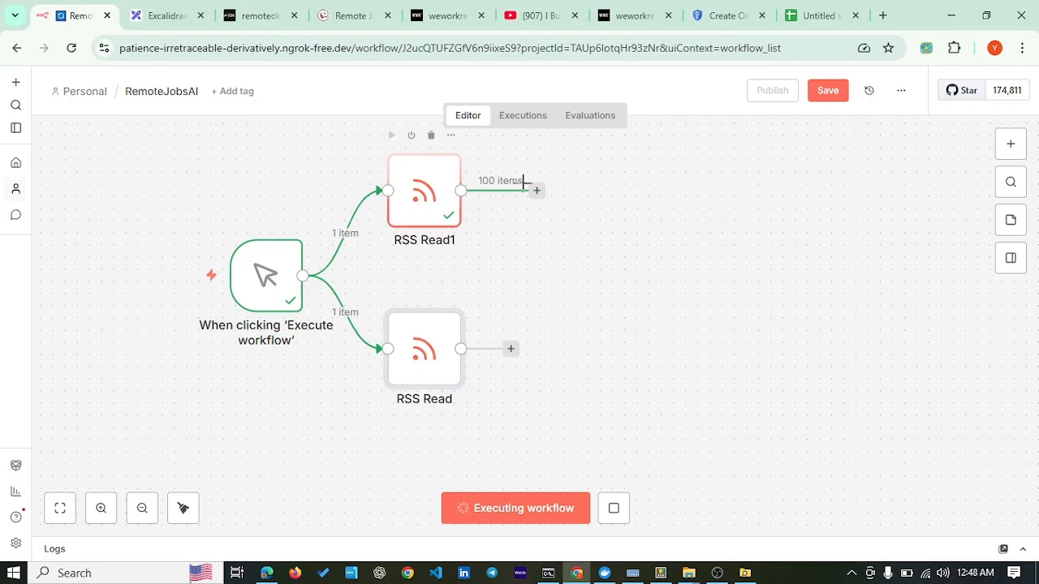
{"action": "left_click_drag", "start_coordinate": [420, 364], "coordinate": [420, 377]}
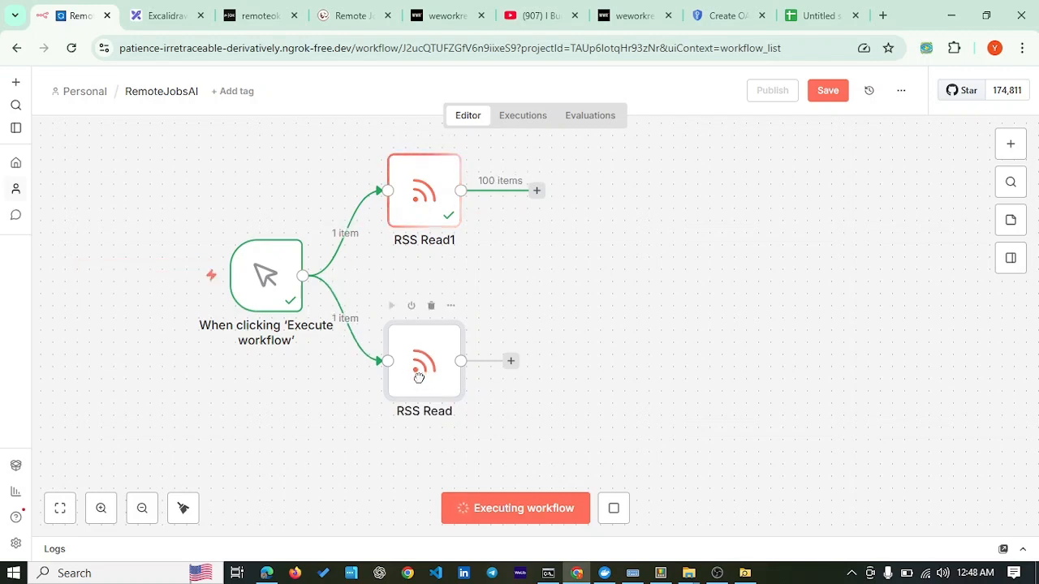
{"action": "left_click_drag", "start_coordinate": [429, 218], "coordinate": [429, 242]}
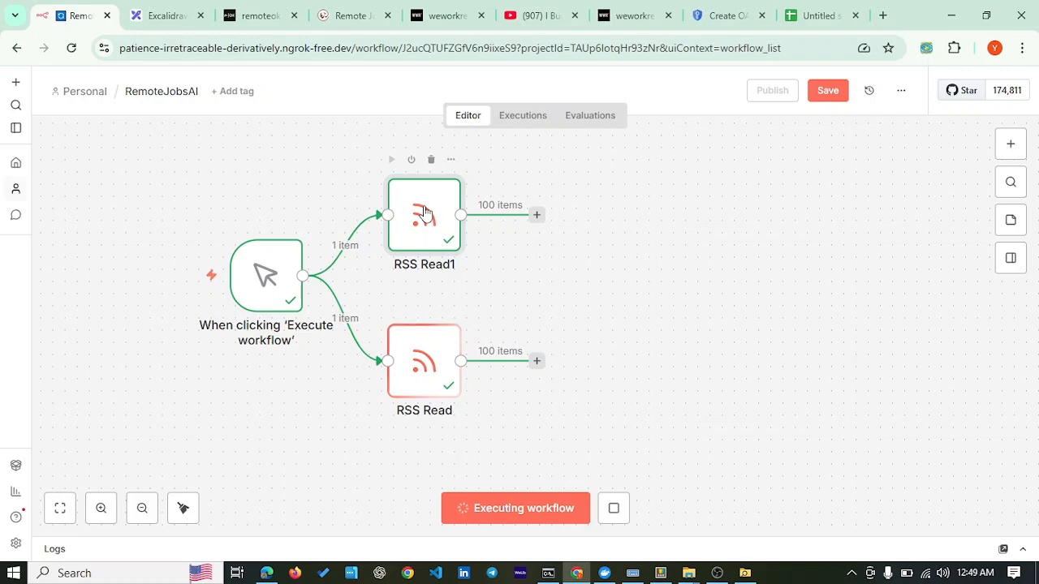
{"action": "double_click", "coordinate": [435, 230]}
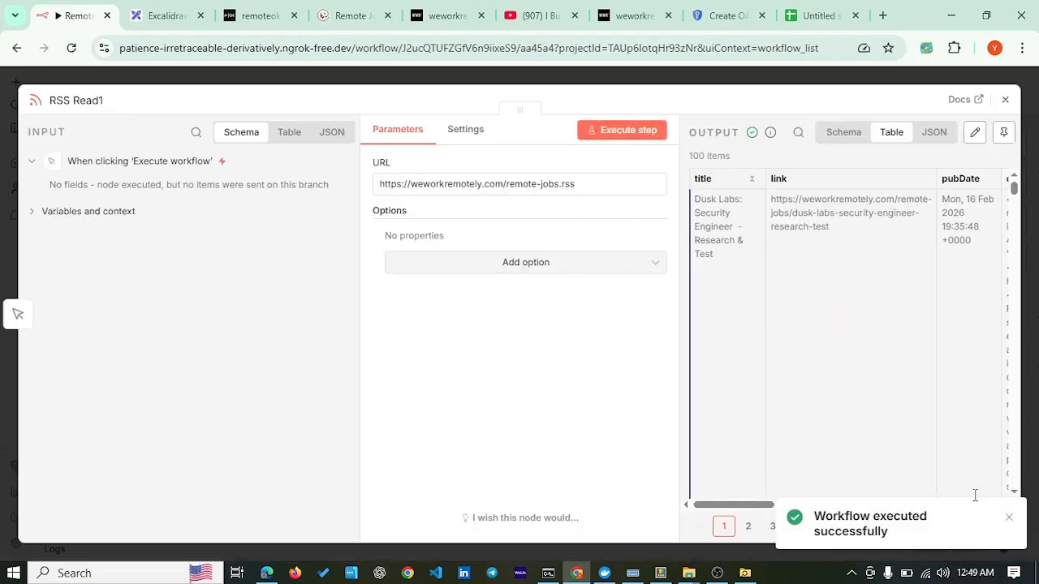
Step: Browse RSS Read1's output titles and links across pages 1 to 3
{"action": "left_click", "coordinate": [1010, 521]}
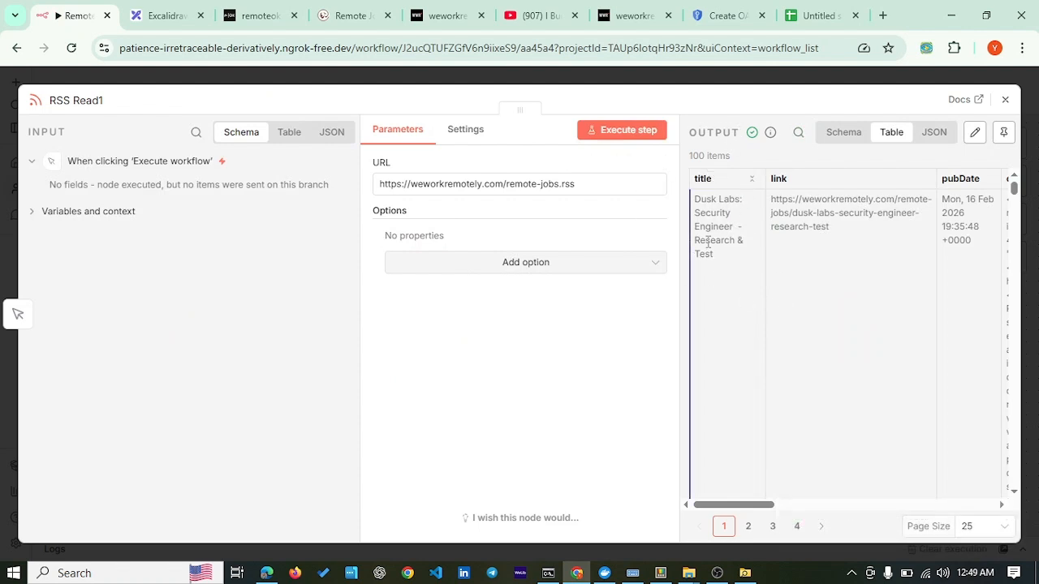
{"action": "left_click_drag", "start_coordinate": [696, 198], "coordinate": [725, 244]}
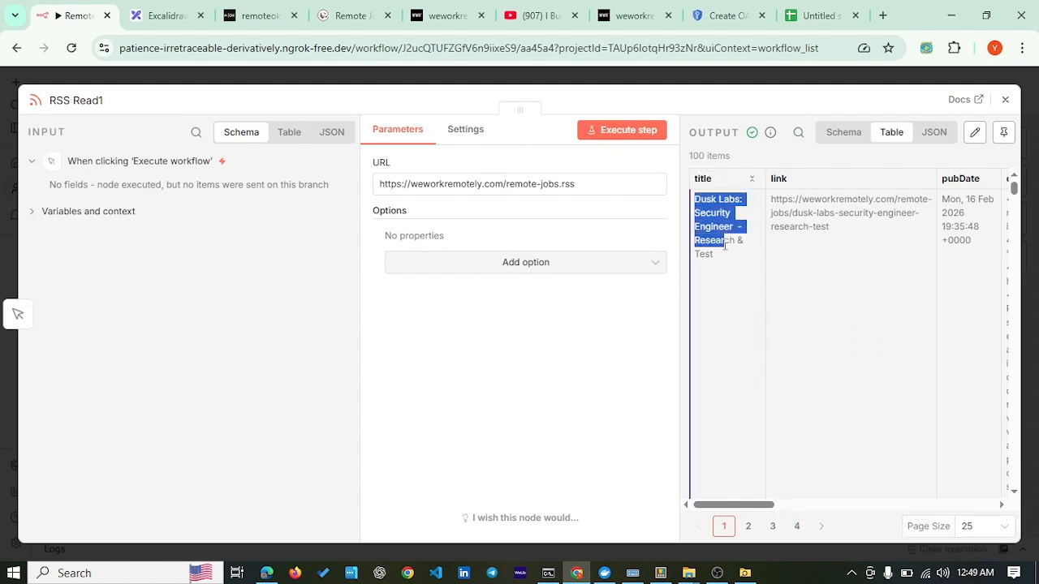
{"action": "left_click_drag", "start_coordinate": [809, 204], "coordinate": [828, 231]}
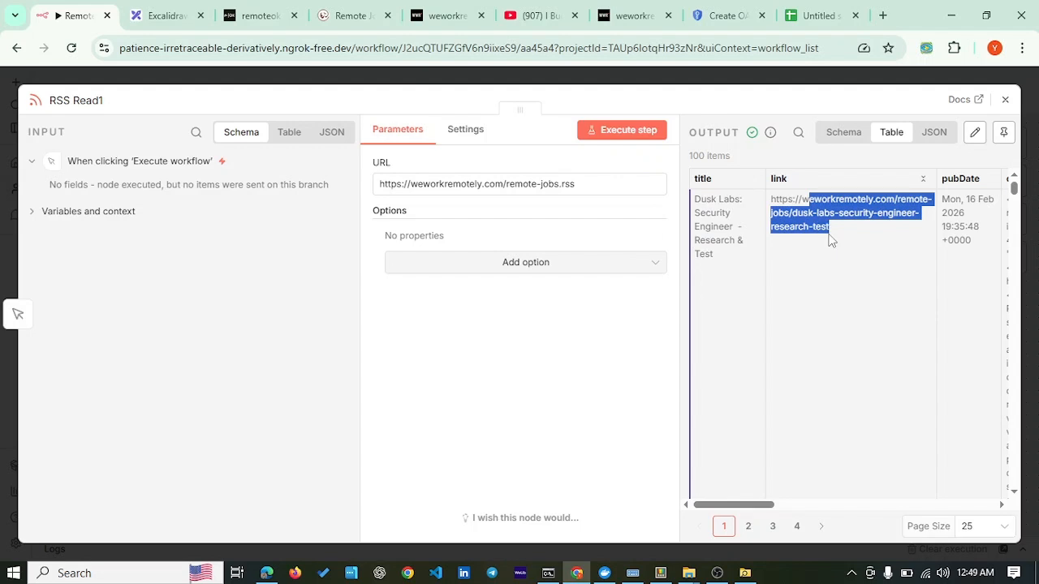
{"action": "left_click_drag", "start_coordinate": [765, 501], "coordinate": [826, 503]}
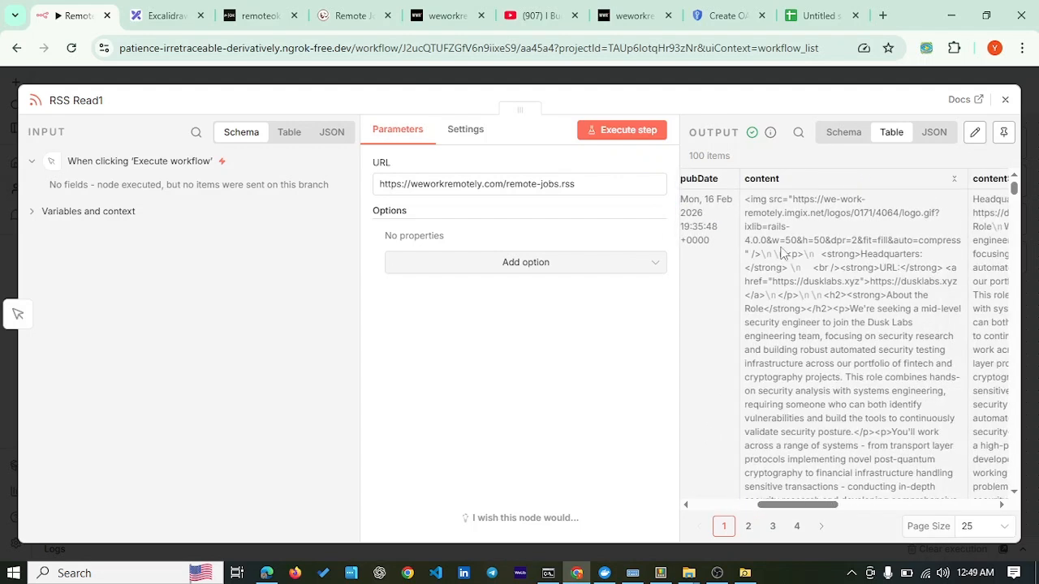
{"action": "left_click_drag", "start_coordinate": [790, 506], "coordinate": [558, 507]}
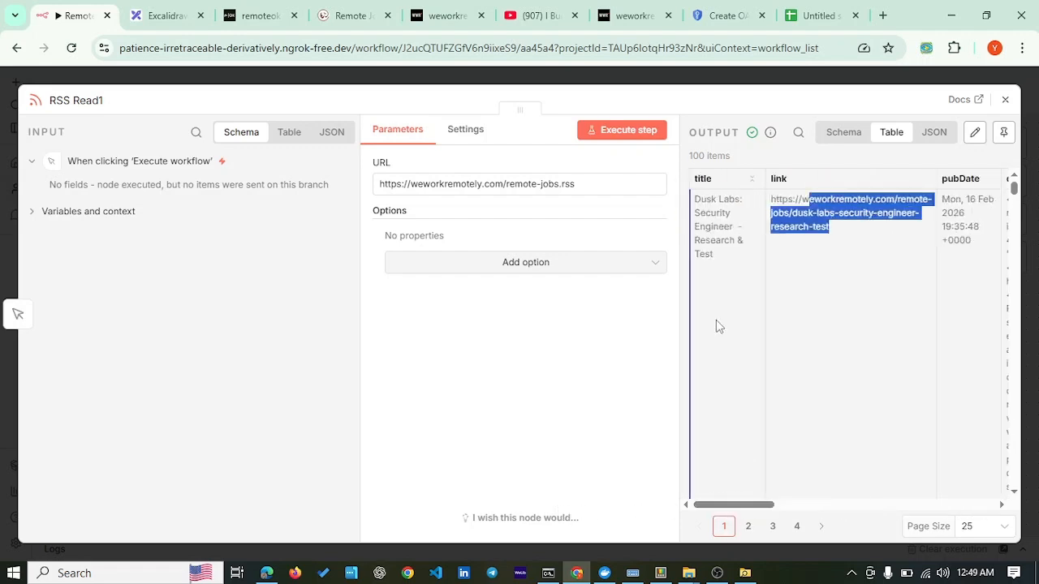
{"action": "left_click", "coordinate": [750, 529]}
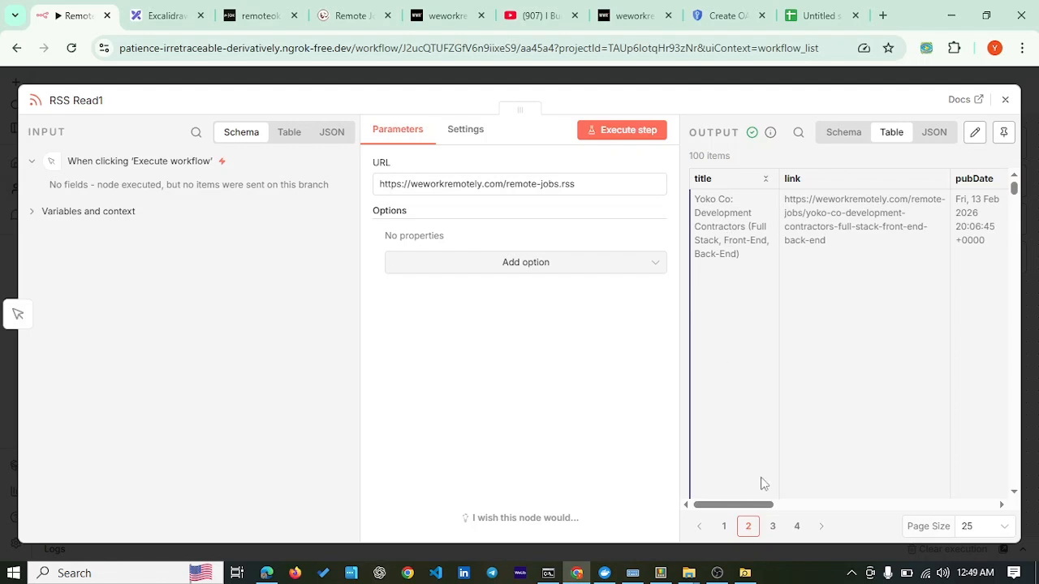
{"action": "left_click", "coordinate": [773, 527]}
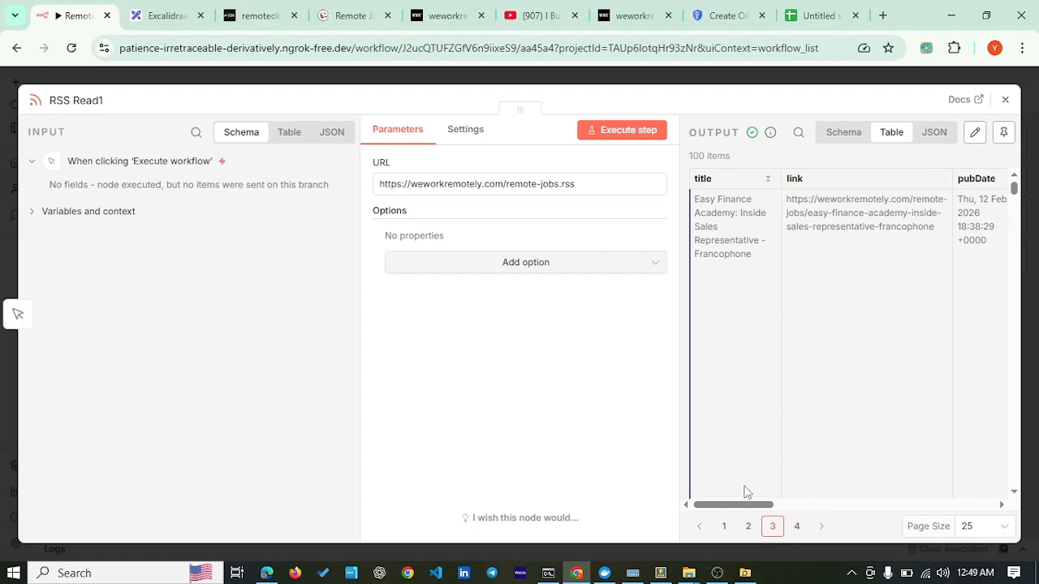
{"action": "left_click_drag", "start_coordinate": [745, 507], "coordinate": [665, 505]}
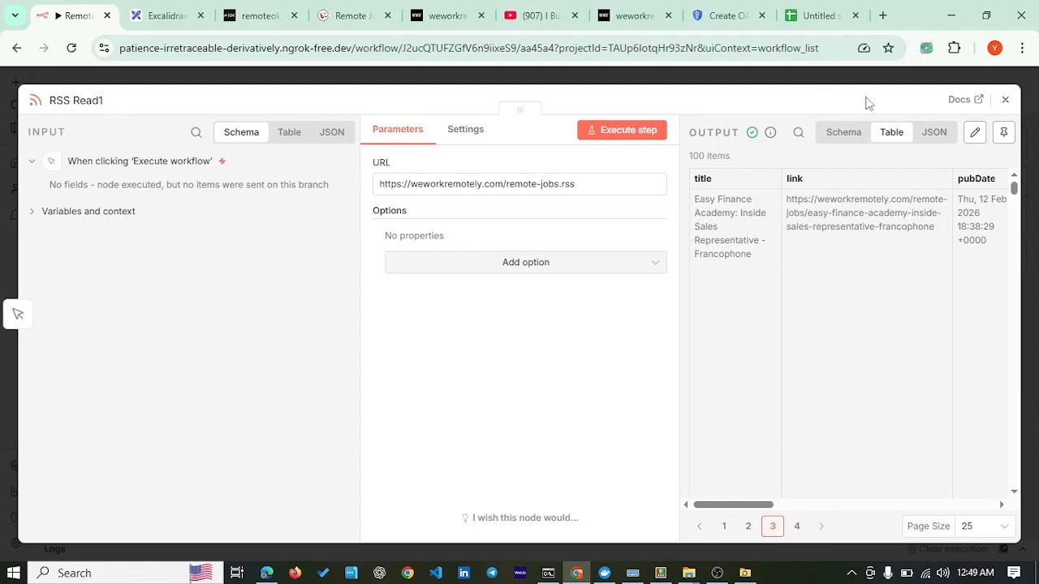
{"action": "left_click", "coordinate": [1005, 99]}
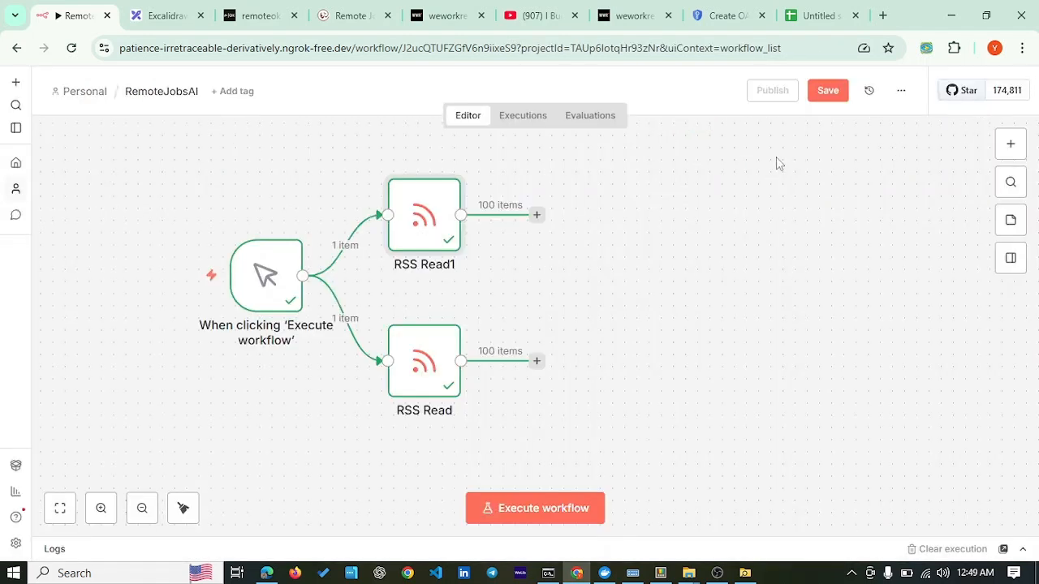
Step: Browse RSS Read's remoteok.com output items across pages 1 to 4, then close it
{"action": "double_click", "coordinate": [423, 367]}
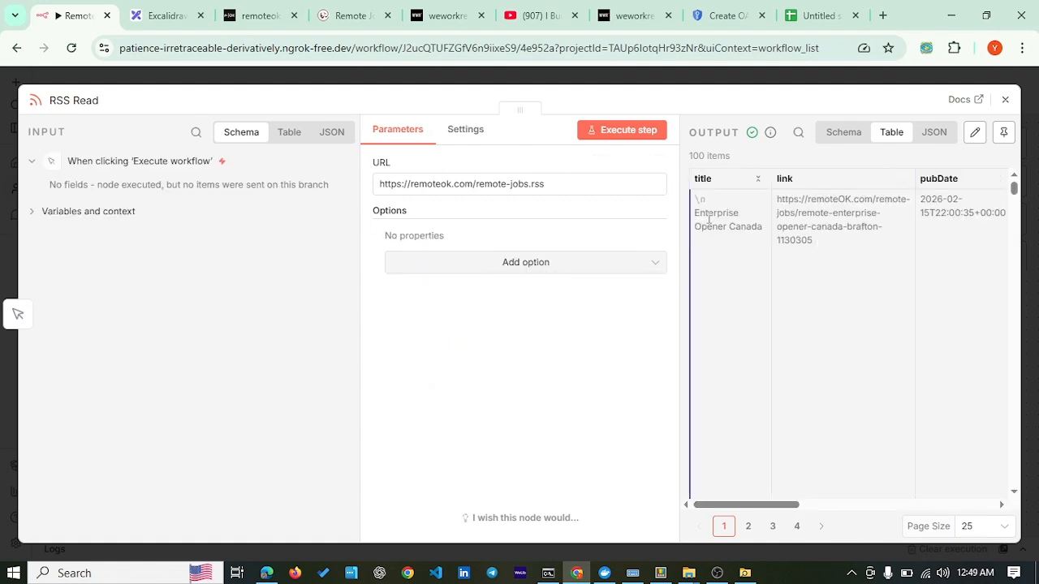
{"action": "left_click_drag", "start_coordinate": [699, 214], "coordinate": [763, 225]}
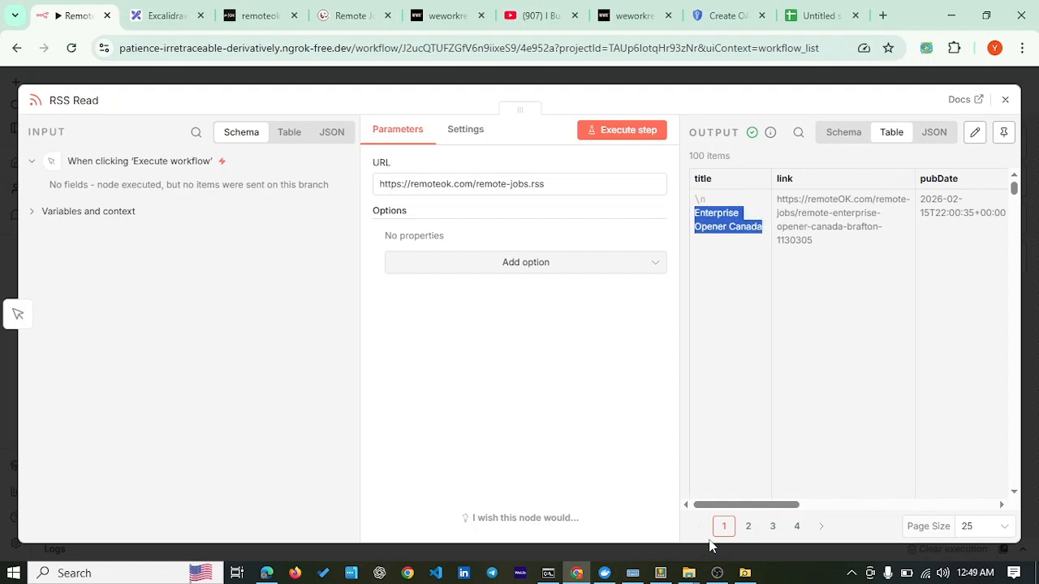
{"action": "left_click", "coordinate": [747, 527]}
{"action": "left_click", "coordinate": [773, 527]}
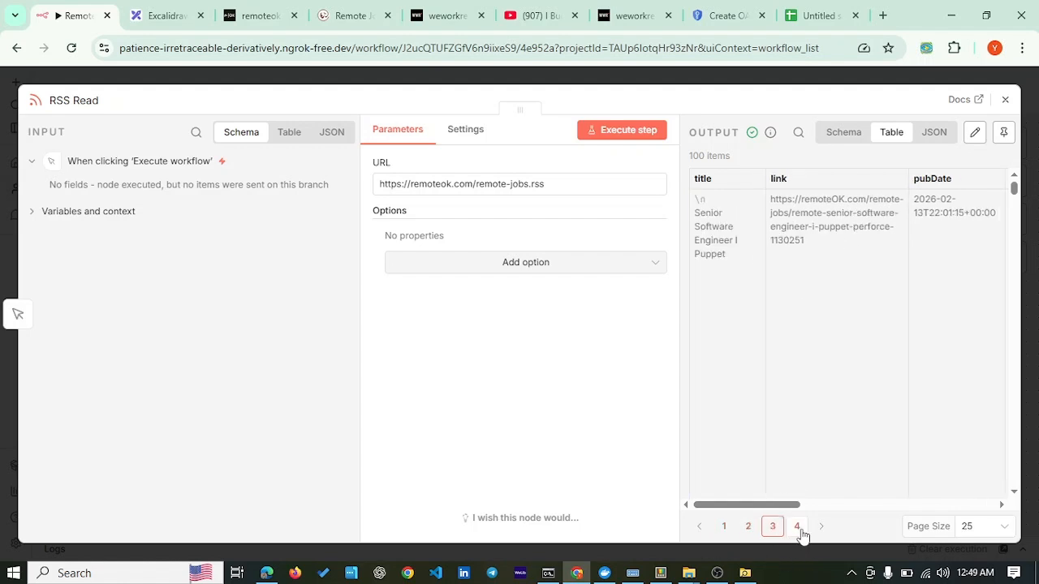
{"action": "left_click", "coordinate": [797, 527]}
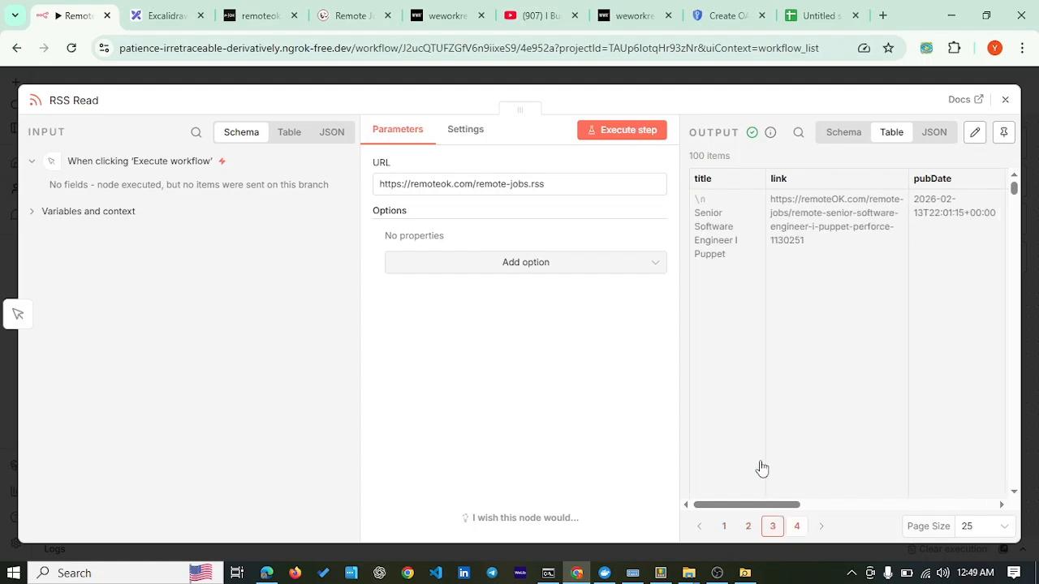
{"action": "left_click", "coordinate": [1005, 99]}
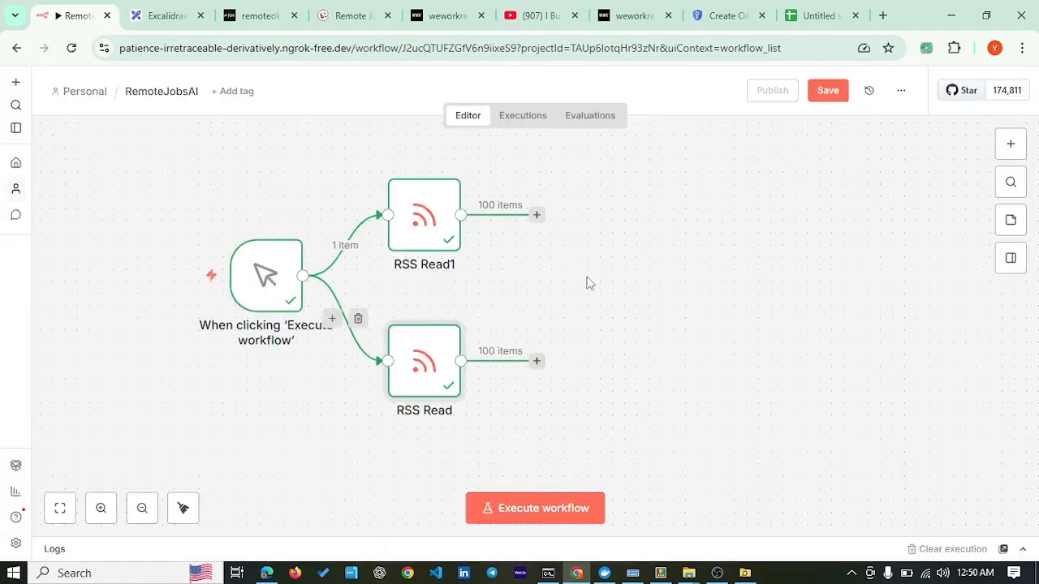
{"action": "left_click", "coordinate": [606, 262]}
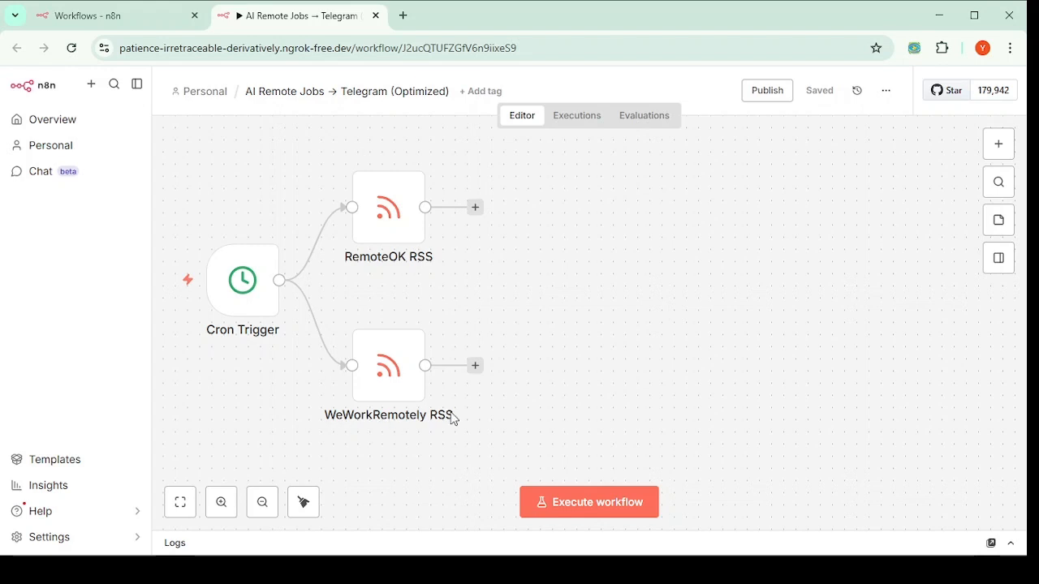
Step: Add an Append-mode Merge node after RemoteOK RSS and place it between the feeds
{"action": "left_click", "coordinate": [390, 220]}
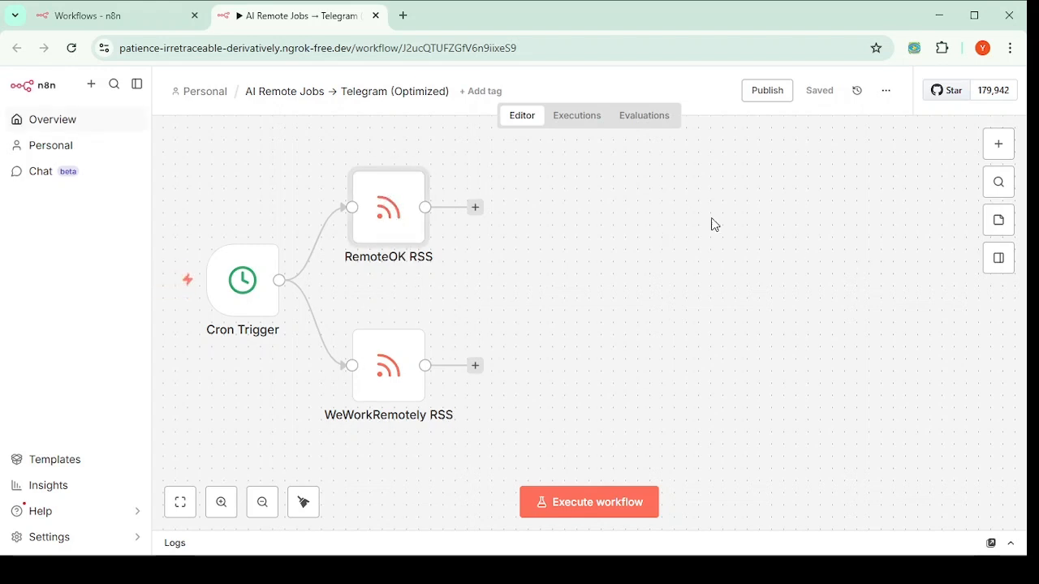
{"action": "left_click", "coordinate": [998, 146]}
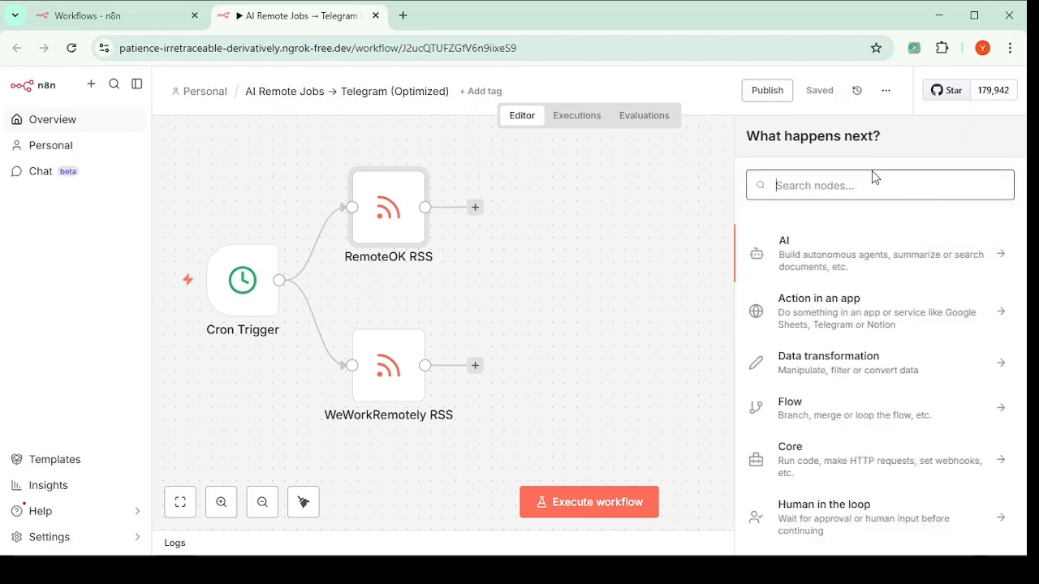
{"action": "type", "text": "merge"}
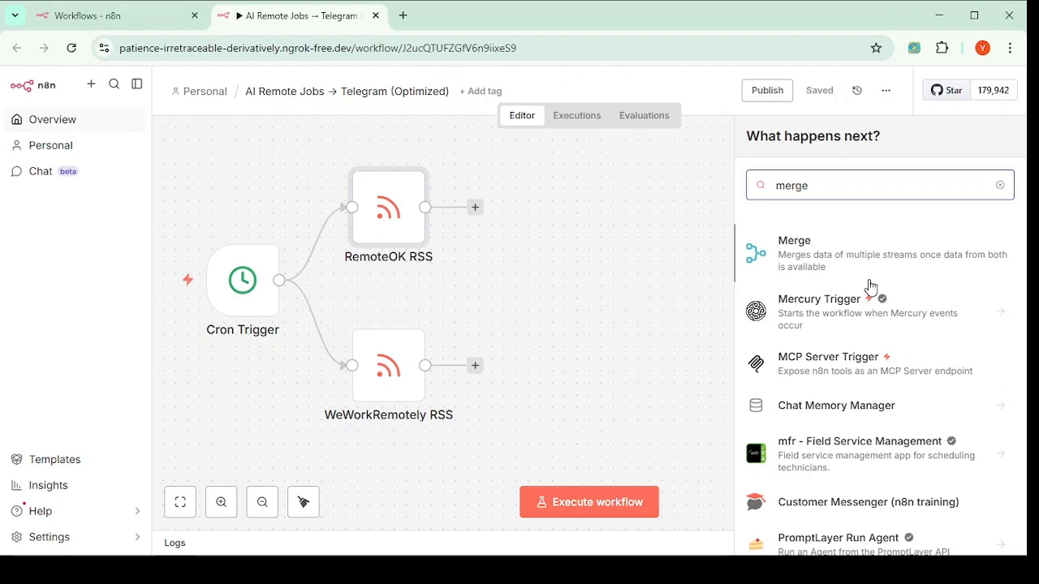
{"action": "left_click", "coordinate": [799, 248]}
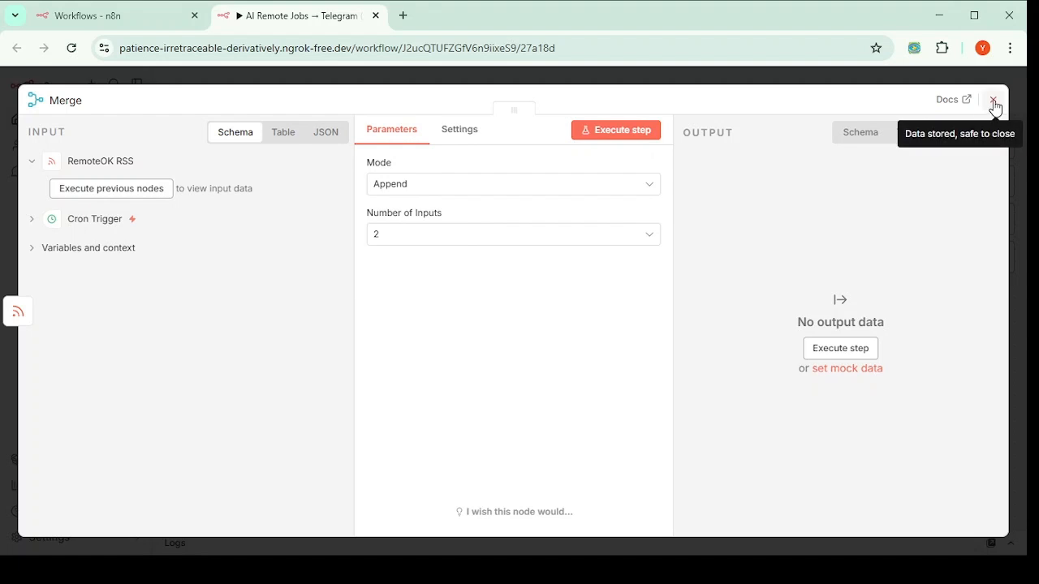
{"action": "left_click", "coordinate": [994, 106]}
{"action": "left_click_drag", "start_coordinate": [531, 218], "coordinate": [542, 289]}
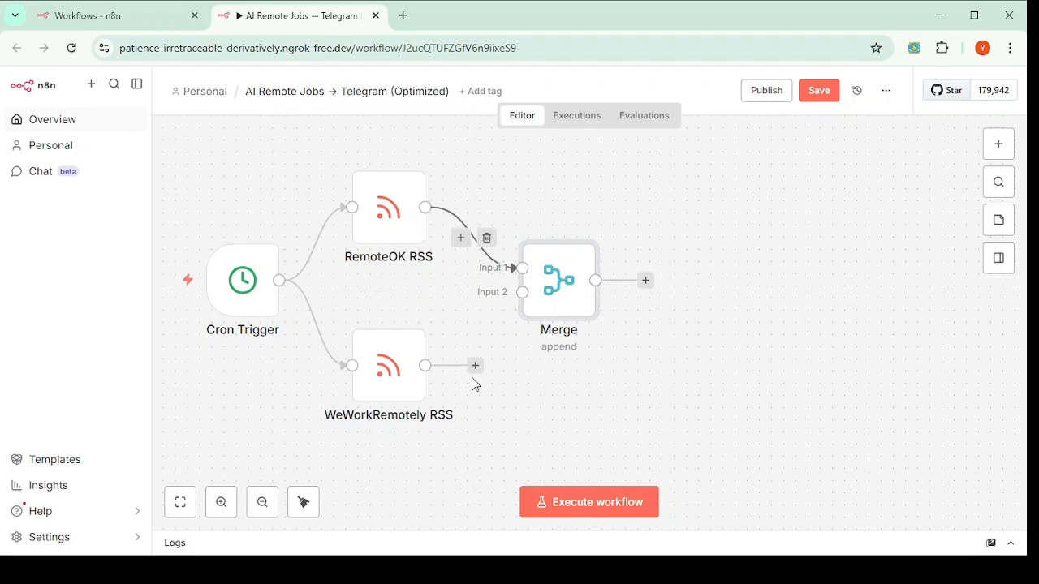
Step: Wire WeWorkRemotely RSS to Merge Input 2 and swap Cron Trigger for a manual trigger feeding both feeds
{"action": "left_click_drag", "start_coordinate": [475, 365], "coordinate": [550, 289]}
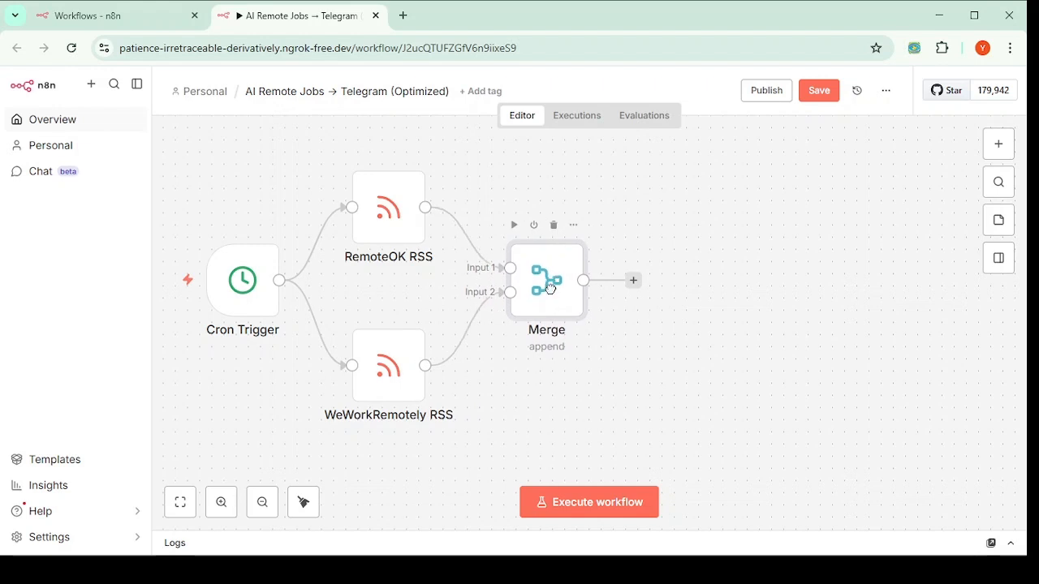
{"action": "key", "text": "ctrl+s"}
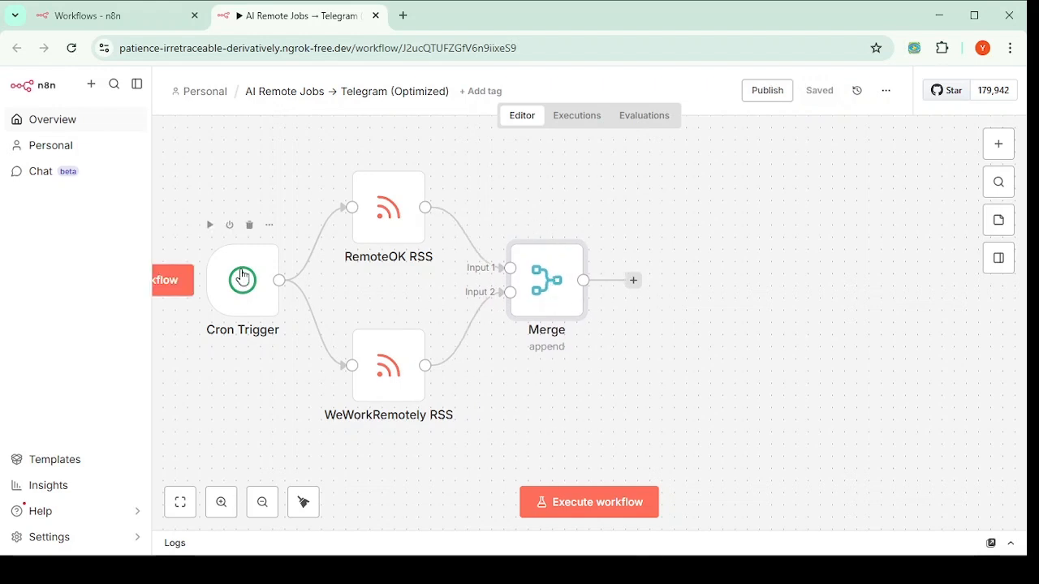
{"action": "left_click", "coordinate": [250, 227]}
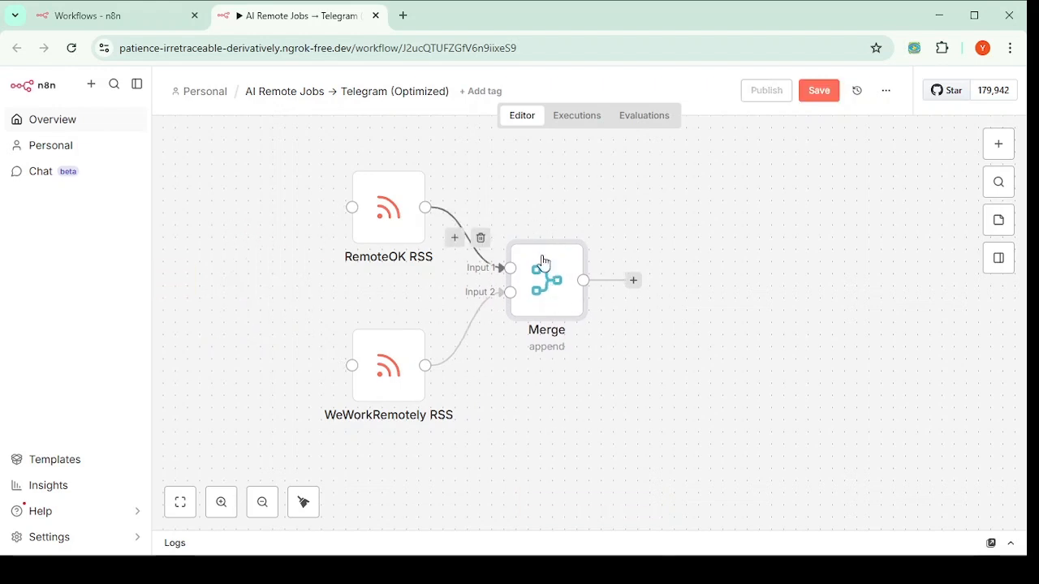
{"action": "left_click", "coordinate": [998, 144]}
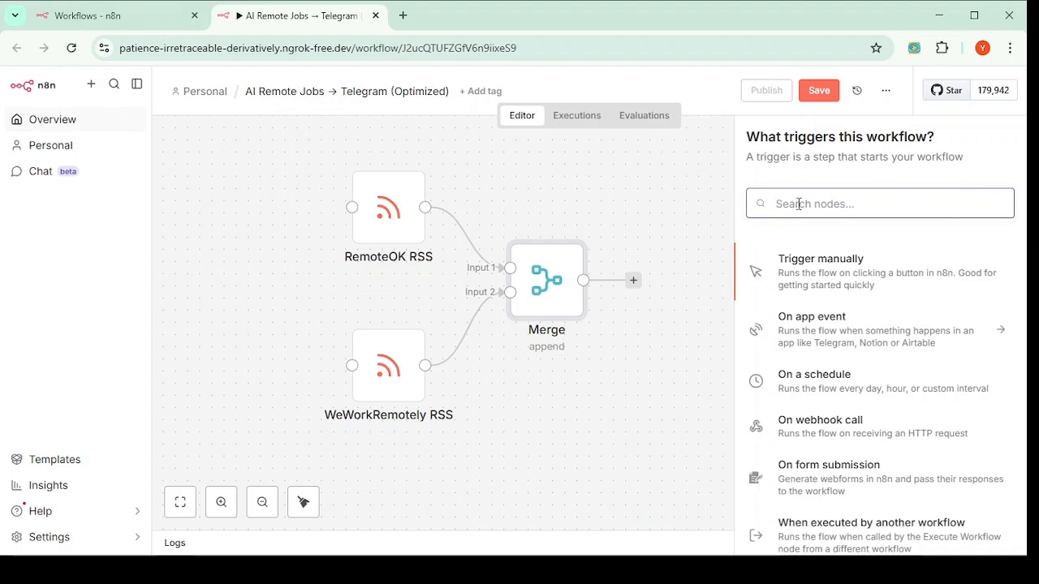
{"action": "left_click", "coordinate": [805, 271]}
{"action": "left_click_drag", "start_coordinate": [700, 280], "coordinate": [241, 280]}
{"action": "left_click_drag", "start_coordinate": [279, 280], "coordinate": [351, 207]}
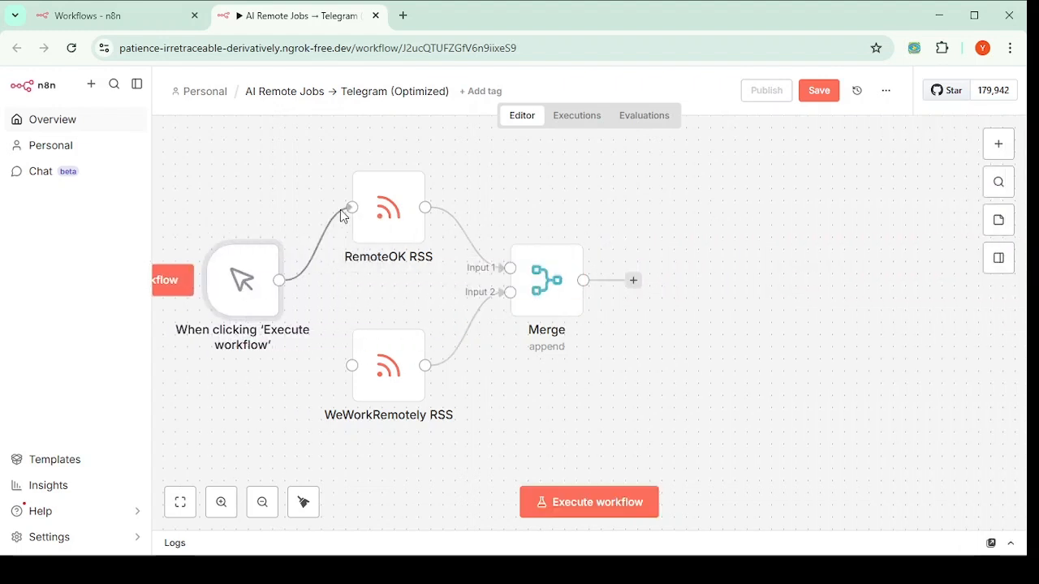
{"action": "left_click_drag", "start_coordinate": [278, 280], "coordinate": [352, 365]}
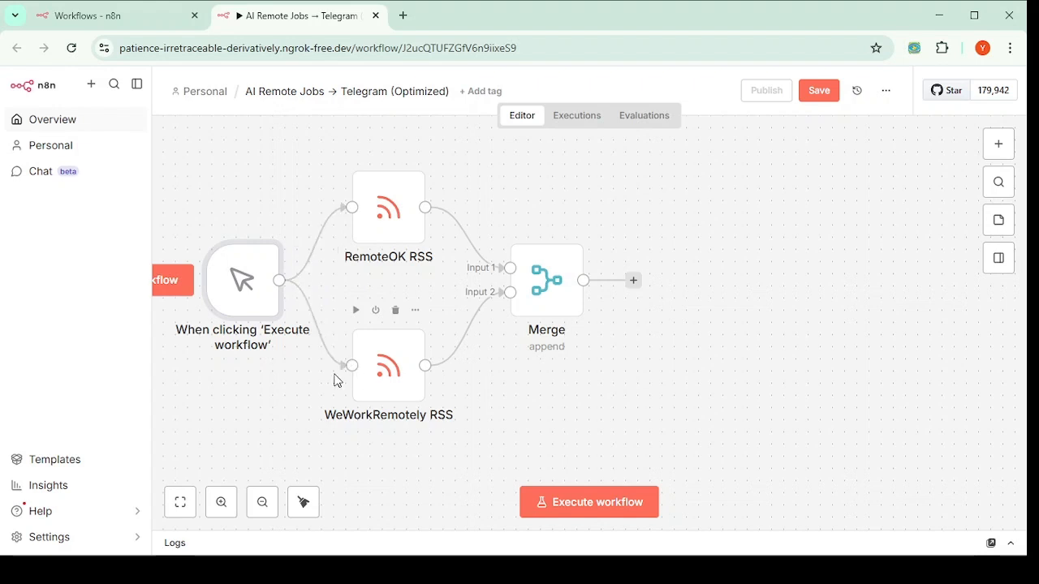
{"action": "mouse_move", "coordinate": [235, 309]}
{"action": "left_mouse_down"}
{"action": "mouse_move", "coordinate": [234, 321]}
{"action": "mouse_move", "coordinate": [222, 309]}
{"action": "mouse_move", "coordinate": [236, 312]}
{"action": "mouse_move", "coordinate": [220, 322]}
{"action": "mouse_move", "coordinate": [215, 311]}
{"action": "left_mouse_up"}
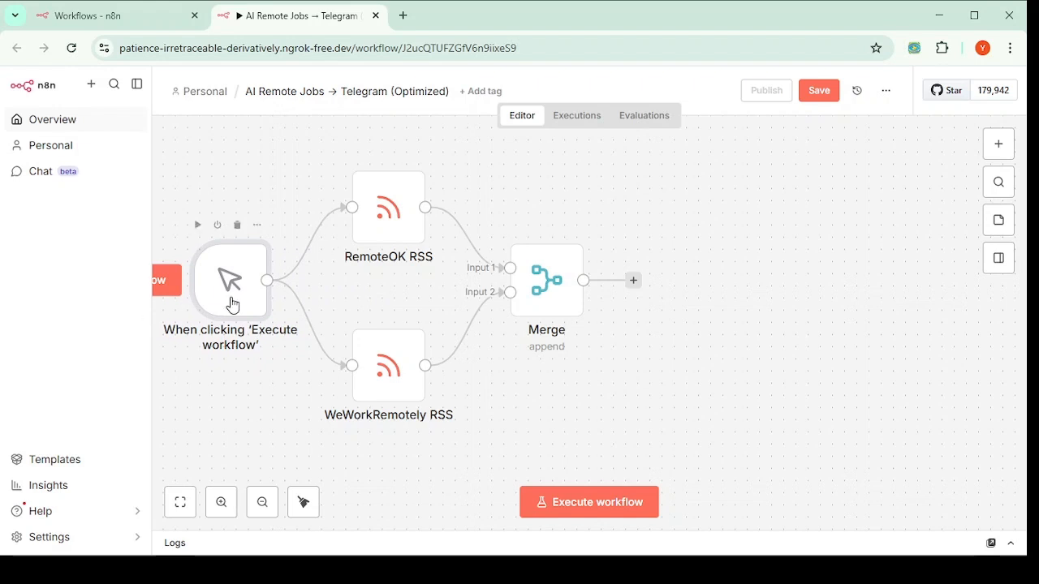
{"action": "left_click", "coordinate": [597, 508]}
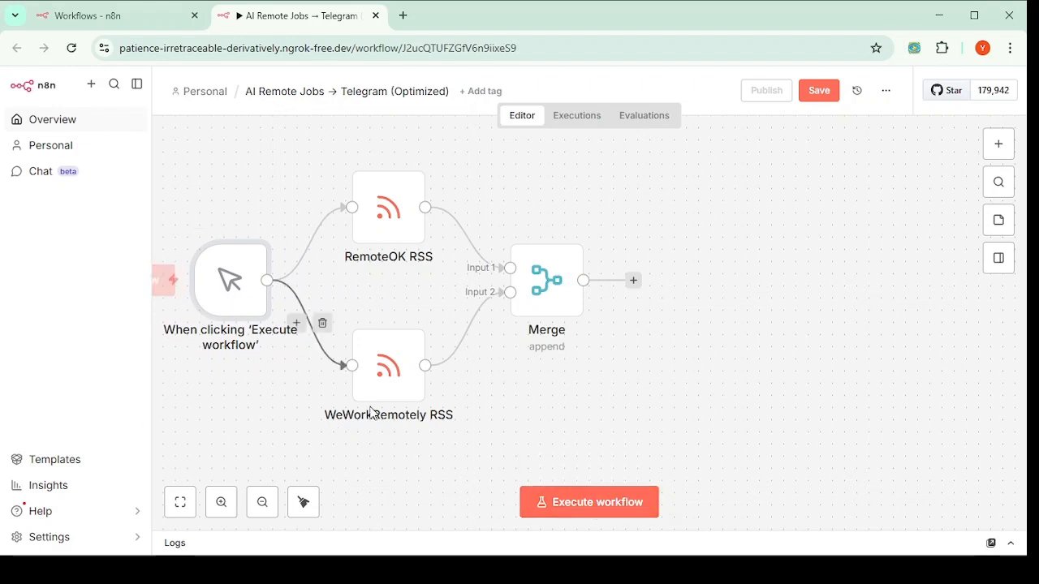
Step: Execute the workflow so Merge outputs 196 items (96 RemoteOK, 100 WeWorkRemotely), then save
{"action": "left_click", "coordinate": [586, 506]}
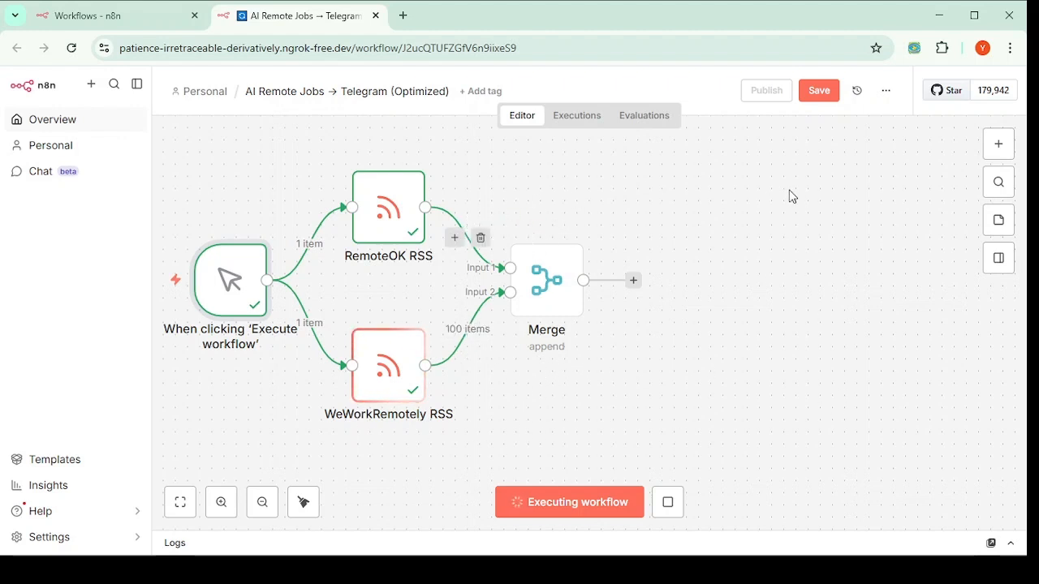
{"action": "mouse_move", "coordinate": [559, 300]}
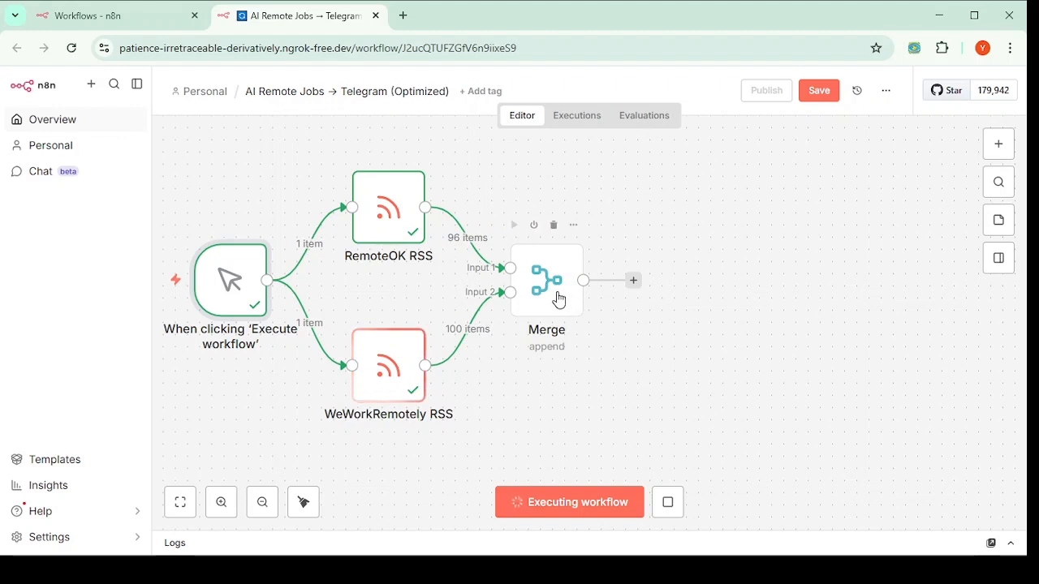
{"action": "left_click_drag", "start_coordinate": [559, 300], "coordinate": [563, 303]}
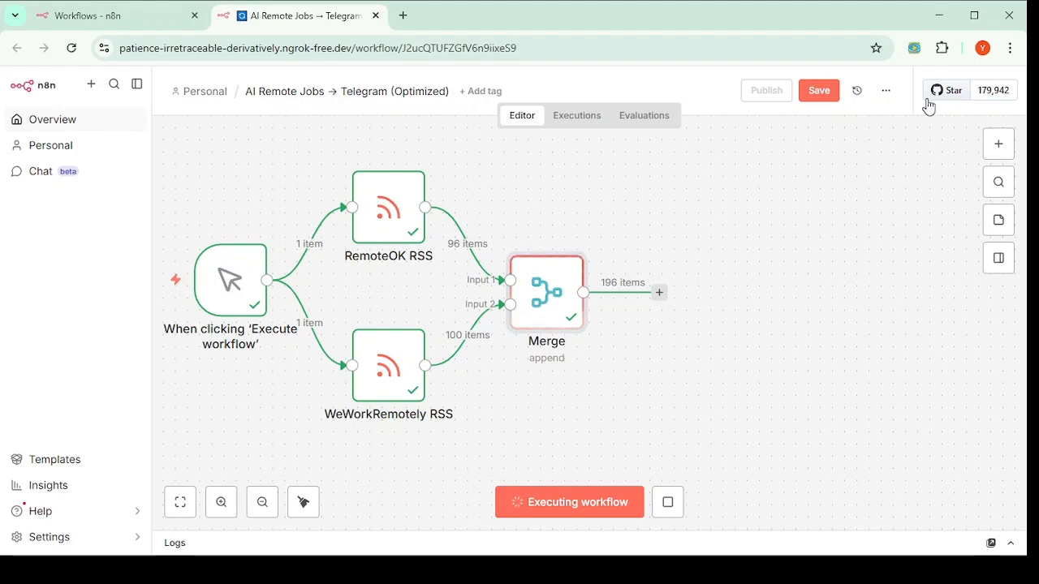
{"action": "left_click", "coordinate": [814, 91]}
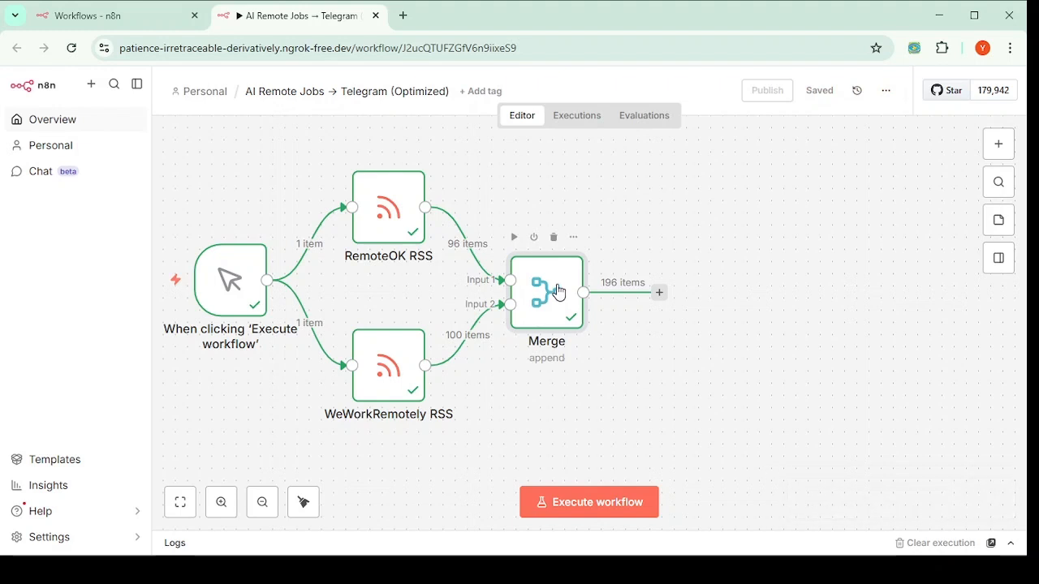
{"action": "key", "text": "Return"}
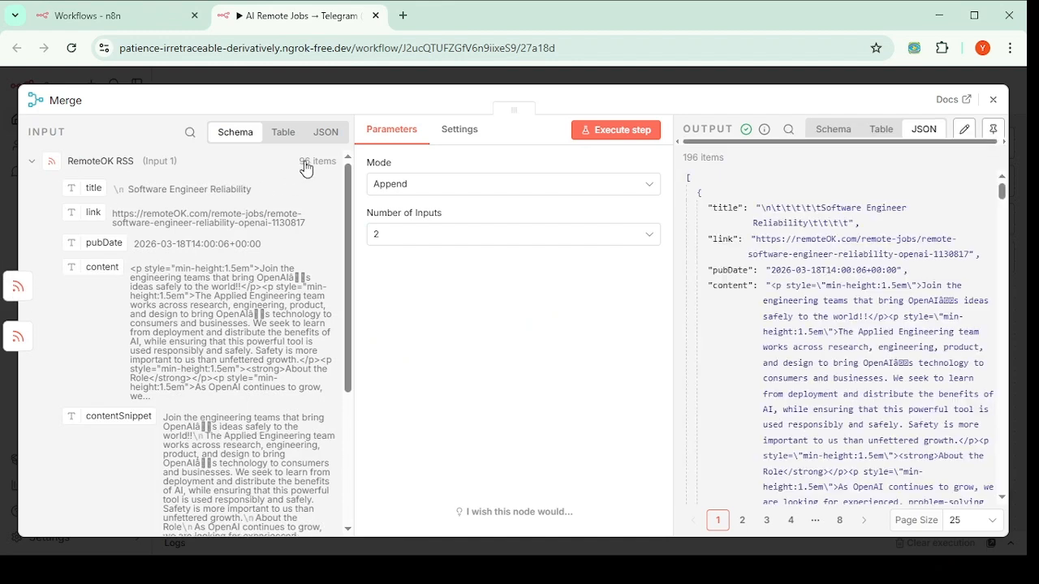
{"action": "left_click", "coordinate": [30, 162]}
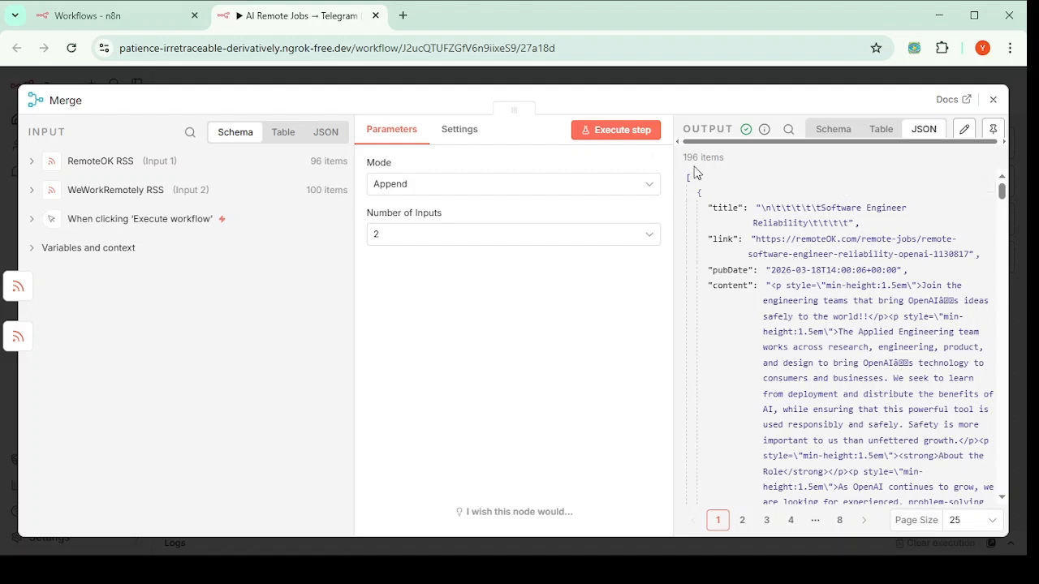
{"action": "left_click_drag", "start_coordinate": [687, 156], "coordinate": [728, 163]}
{"action": "left_click", "coordinate": [994, 100]}
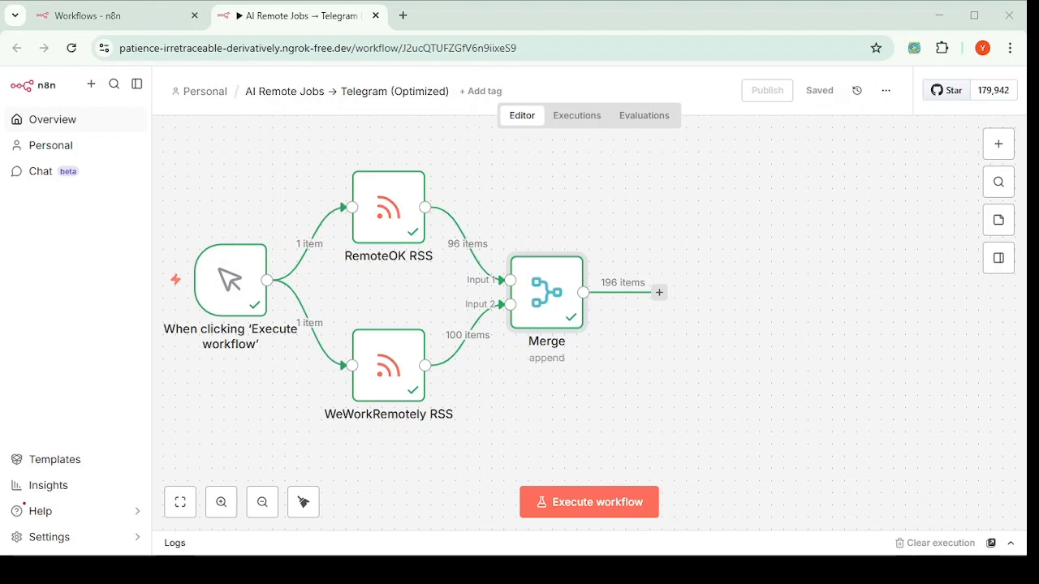
Step: Add an Edit Fields (Set) node after the Merge node
{"action": "left_click", "coordinate": [999, 144]}
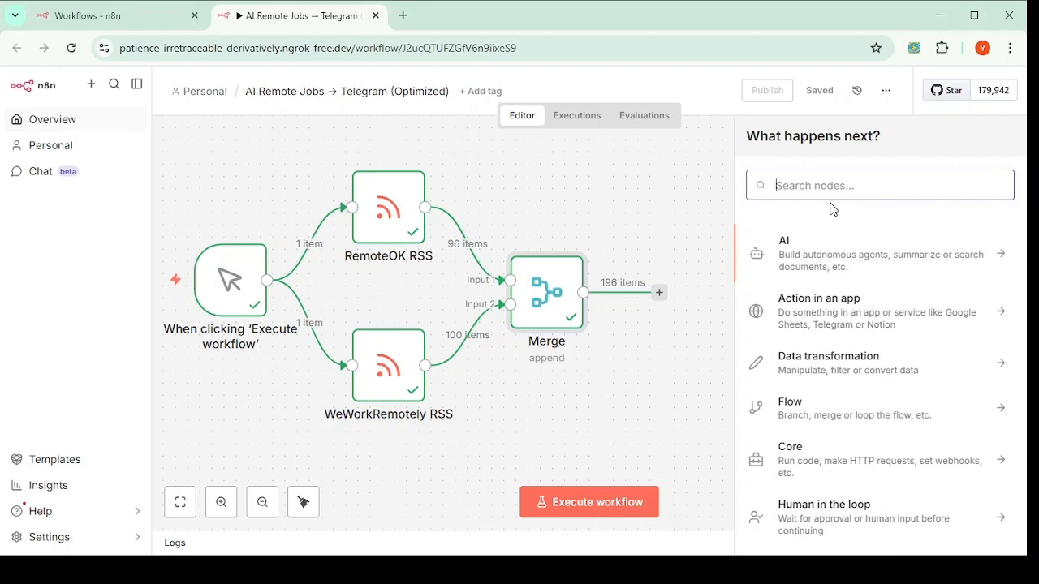
{"action": "type", "text": "edit"}
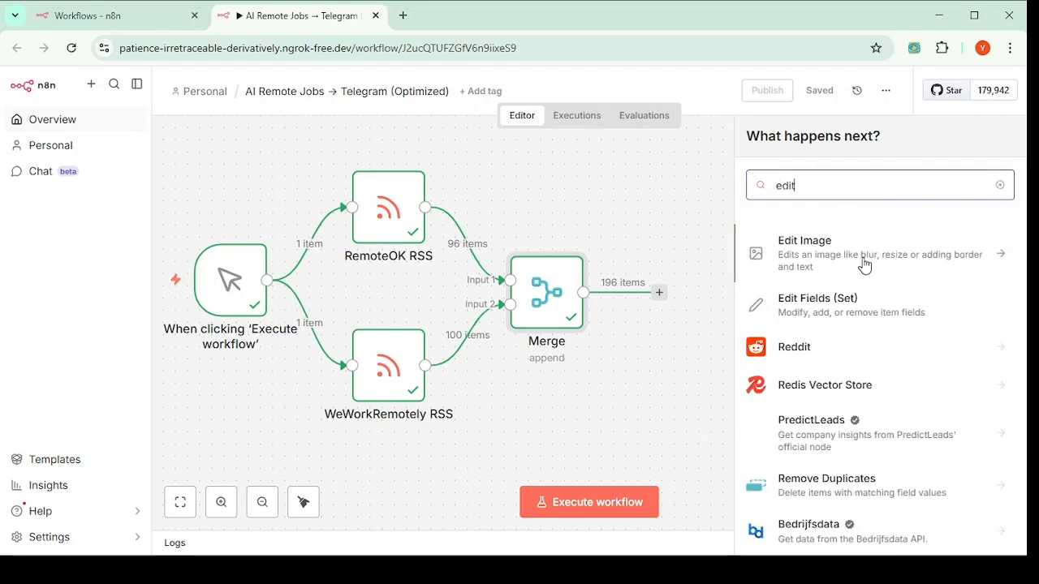
{"action": "left_click", "coordinate": [822, 306]}
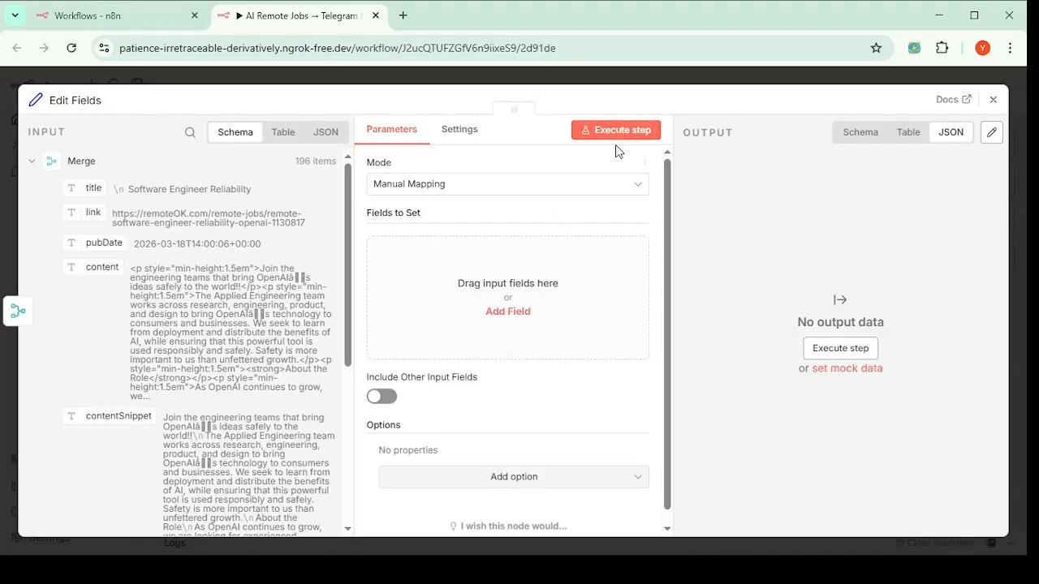
{"action": "left_click", "coordinate": [992, 101]}
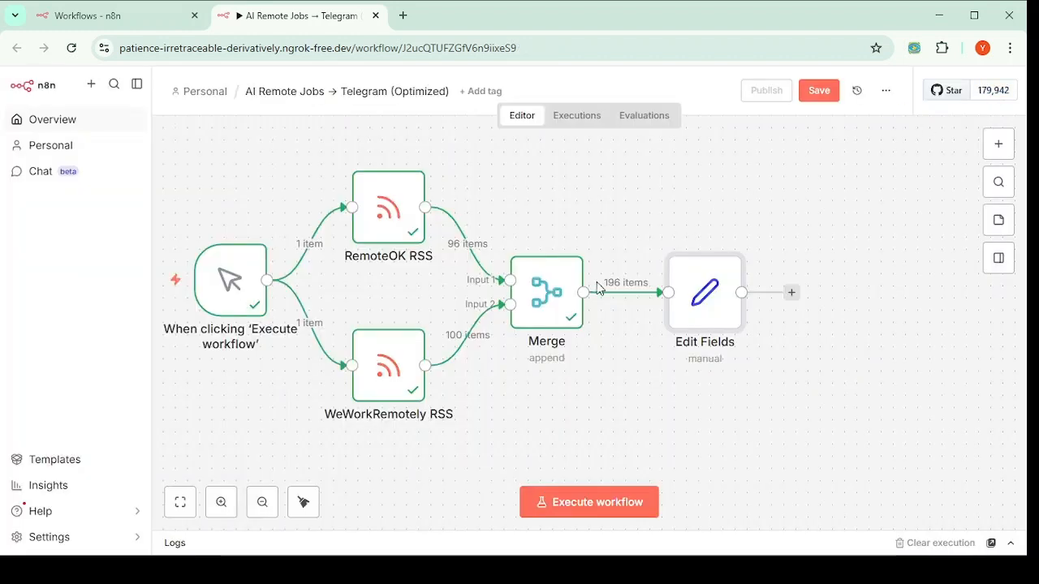
Step: Rename the Edit Fields node to Normalize
{"action": "right_click", "coordinate": [708, 351]}
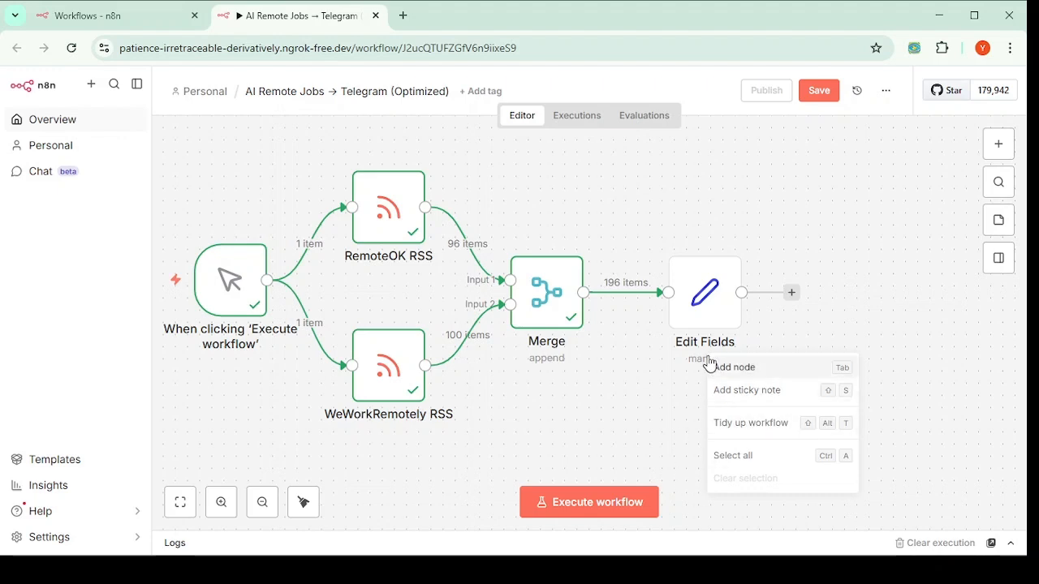
{"action": "right_click", "coordinate": [707, 285]}
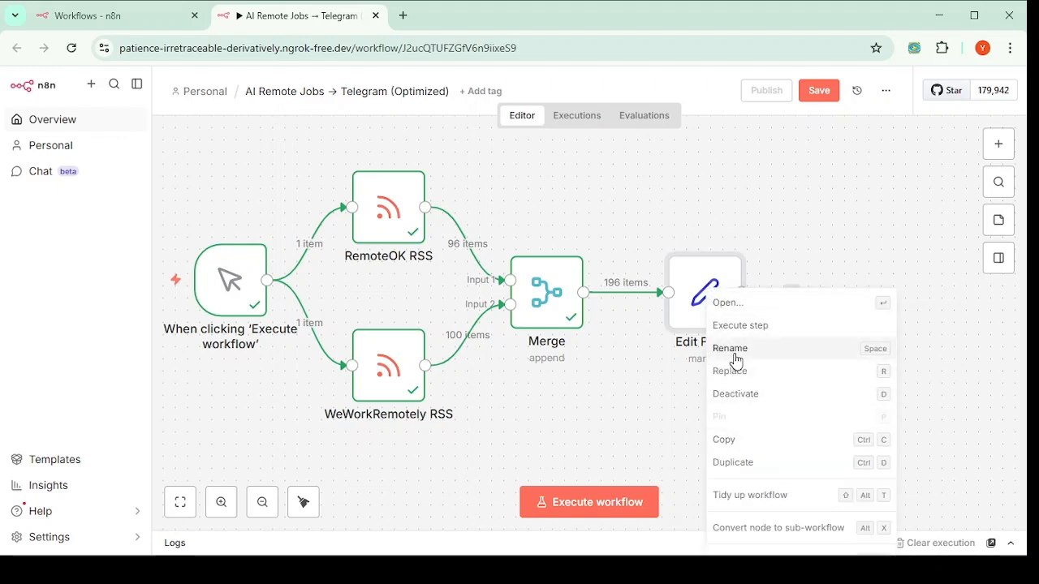
{"action": "left_click", "coordinate": [731, 349]}
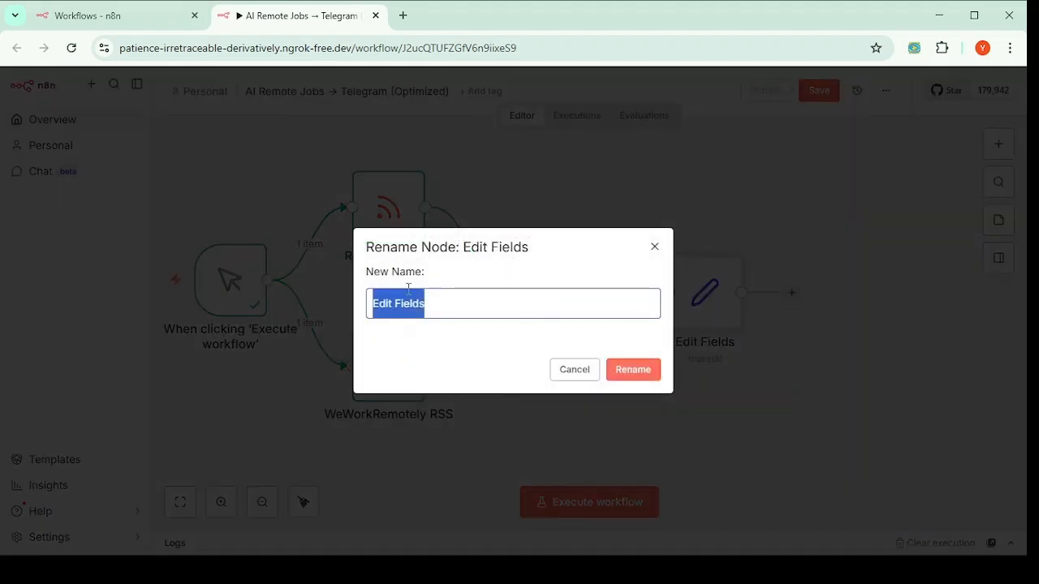
{"action": "type", "text": "n"}
{"action": "key", "text": "BackSpace"}
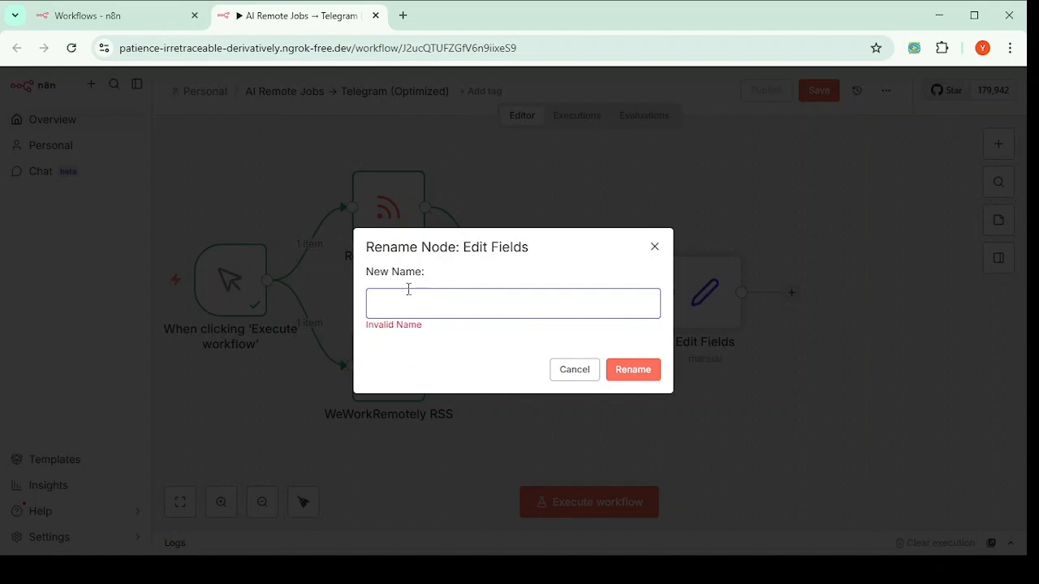
{"action": "type", "text": "Normalize"}
{"action": "key", "text": "Return"}
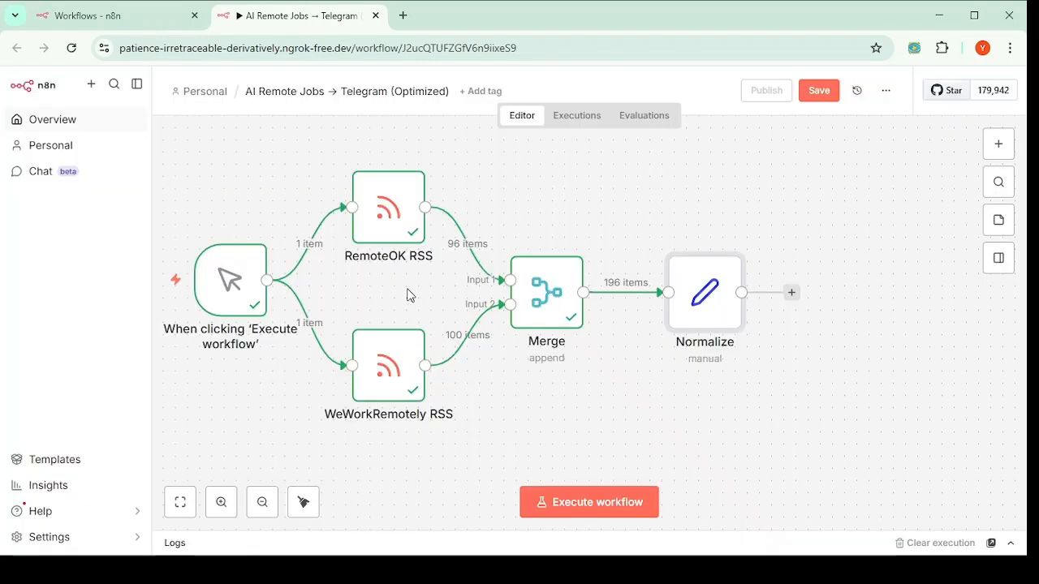
Step: Open the Normalize node and inspect the stray newline in the sample title
{"action": "double_click", "coordinate": [702, 321]}
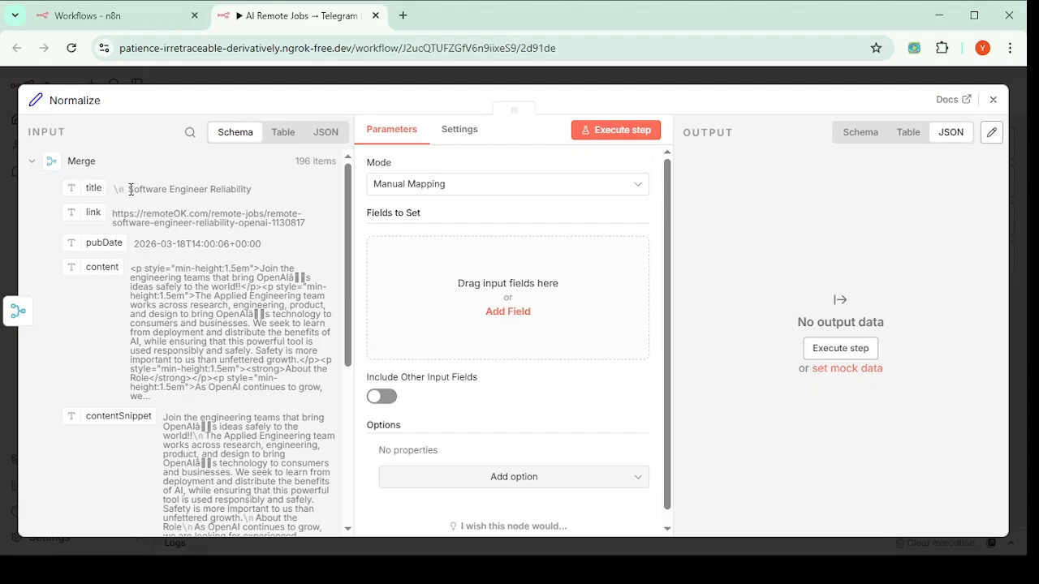
{"action": "left_click_drag", "start_coordinate": [128, 189], "coordinate": [114, 189]}
{"action": "left_click", "coordinate": [127, 190]}
{"action": "left_click_drag", "start_coordinate": [255, 193], "coordinate": [78, 189]}
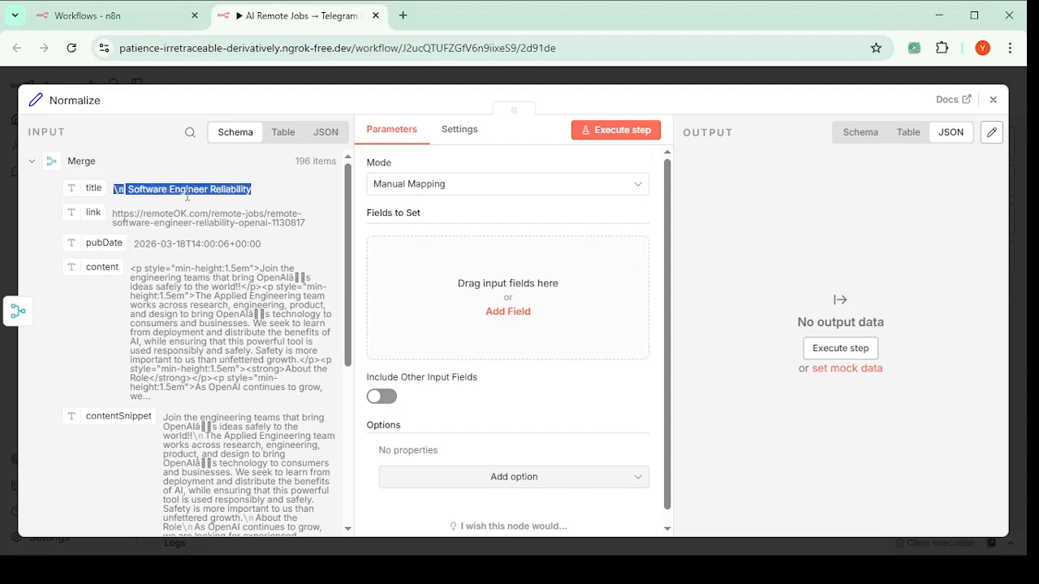
{"action": "left_click", "coordinate": [254, 193]}
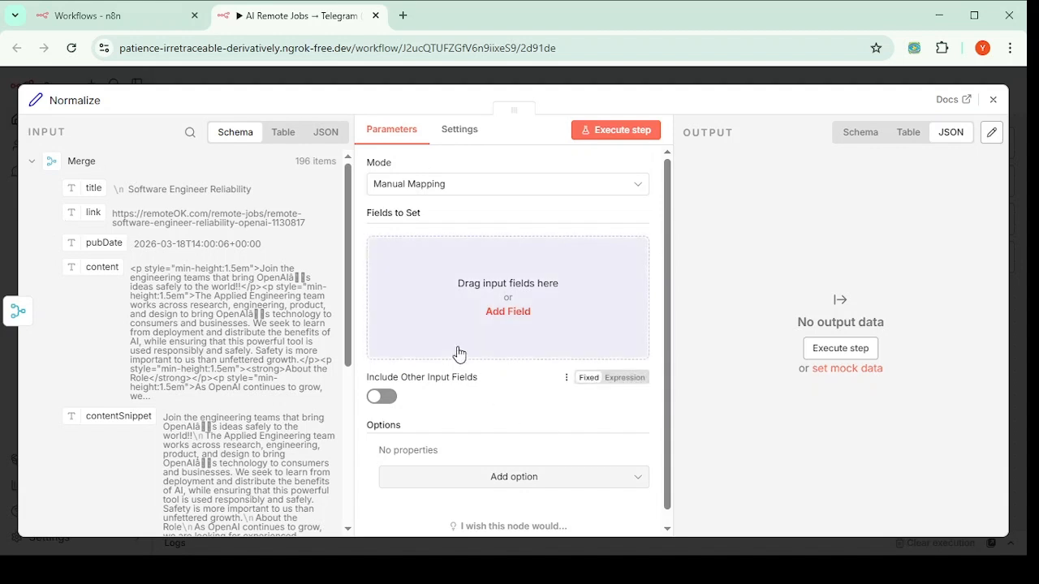
Step: Add a String field named title and place the cursor in its value box
{"action": "left_click", "coordinate": [504, 317]}
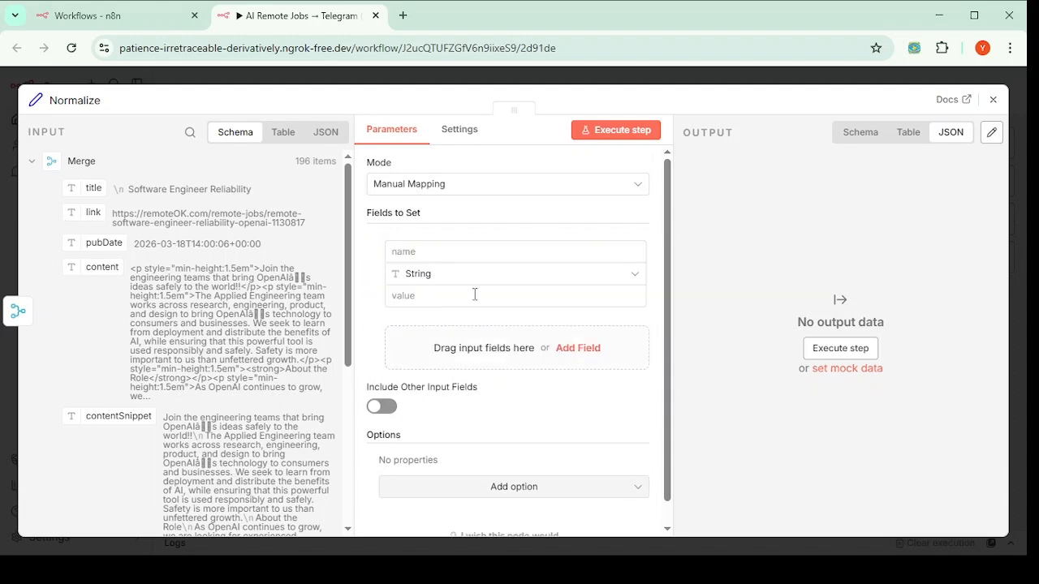
{"action": "left_click", "coordinate": [460, 251]}
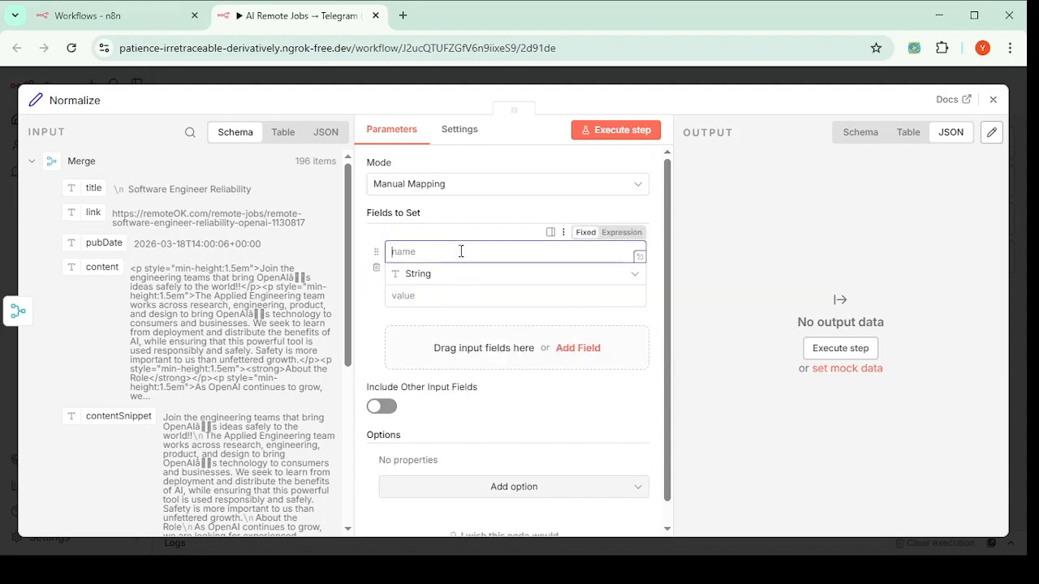
{"action": "type", "text": "title"}
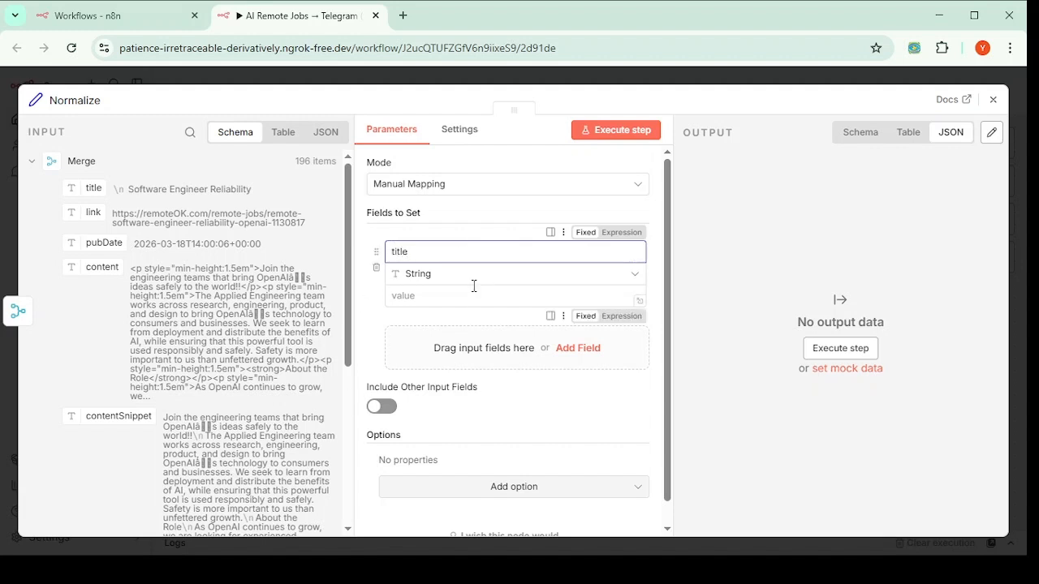
{"action": "left_click", "coordinate": [431, 298]}
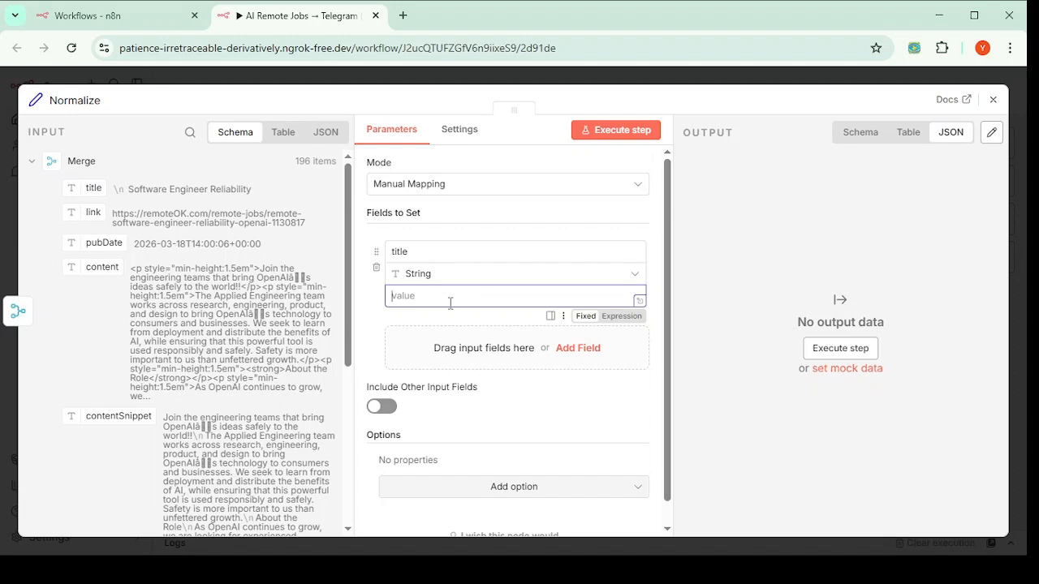
{"action": "key", "text": "alt+Tab"}
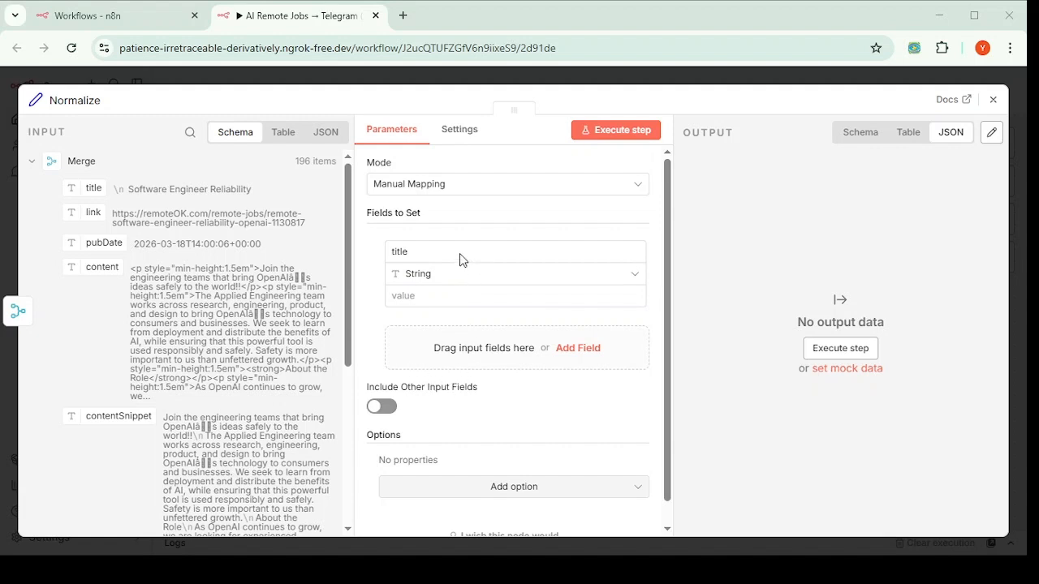
{"action": "left_click", "coordinate": [400, 304]}
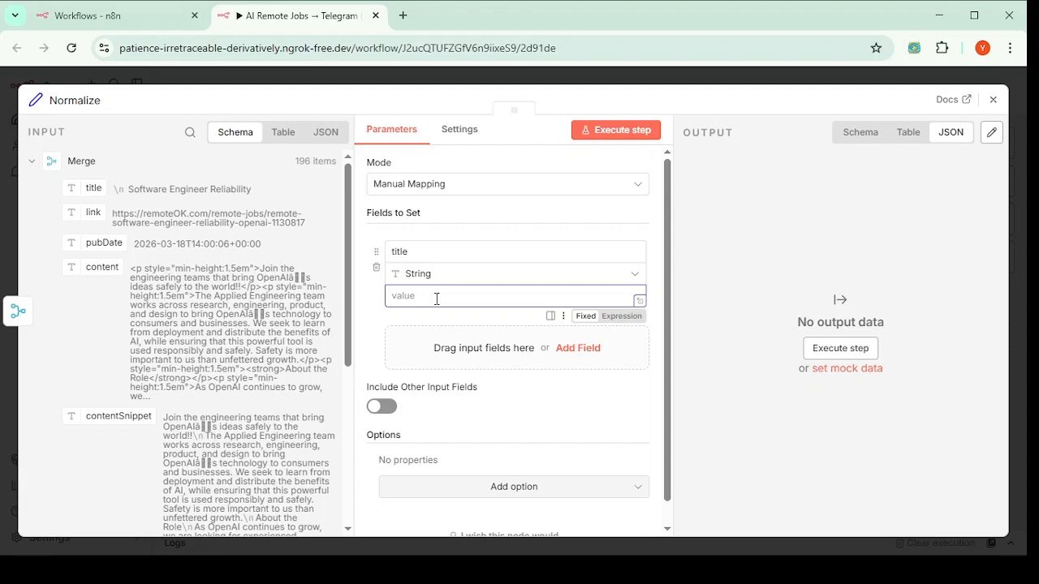
Step: Set title to {{ $json.title.replace(/[\n\t]/g, '').trim() }}, previewing 'Software Engineer Reliability'
{"action": "type", "text": "{{ $json.title.replace(/[\\n\\t]/g, '').trim() }}"}
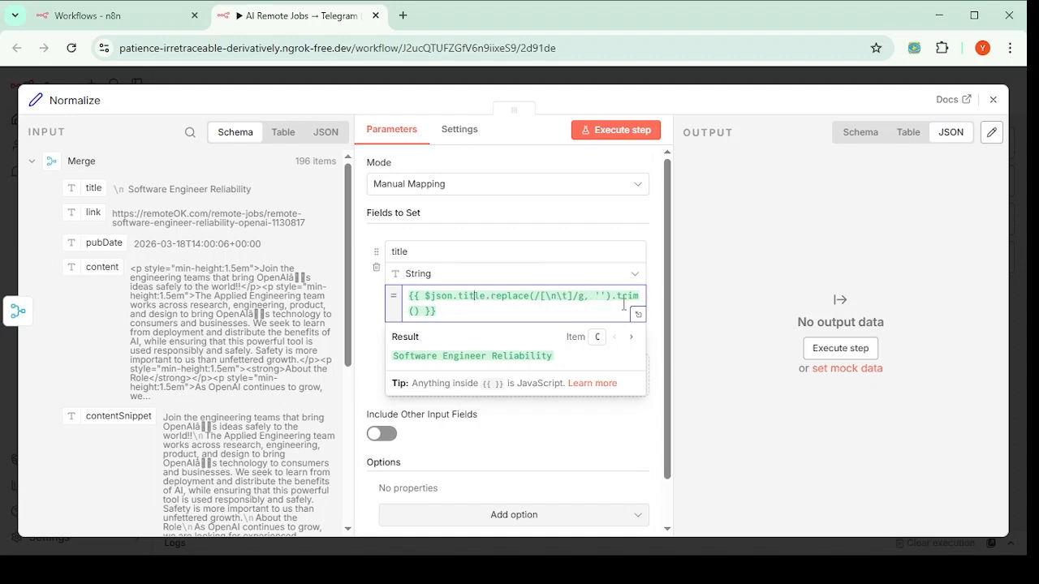
{"action": "left_click_drag", "start_coordinate": [616, 297], "coordinate": [419, 315]}
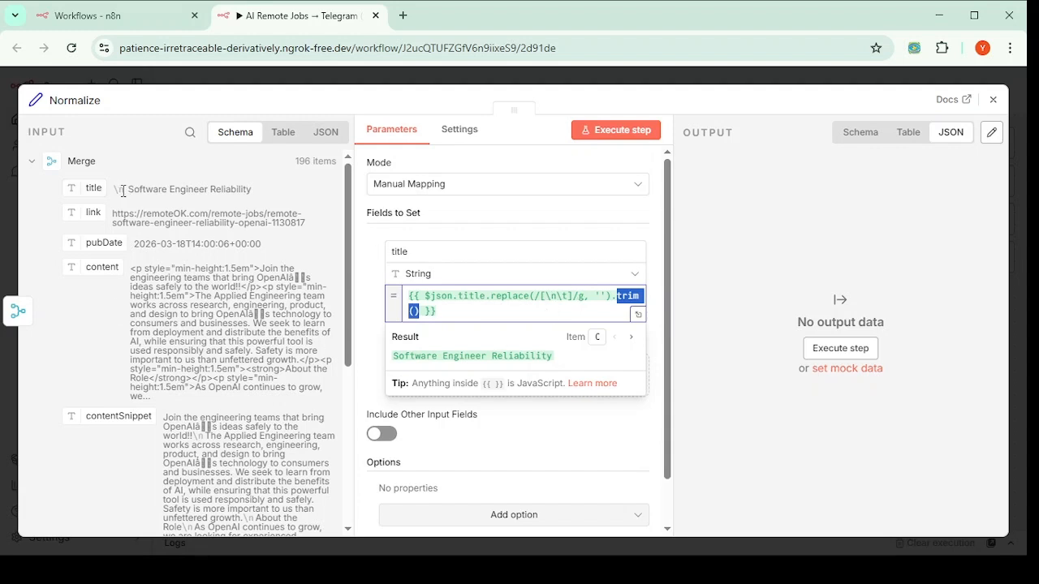
{"action": "left_click_drag", "start_coordinate": [122, 191], "coordinate": [115, 192]}
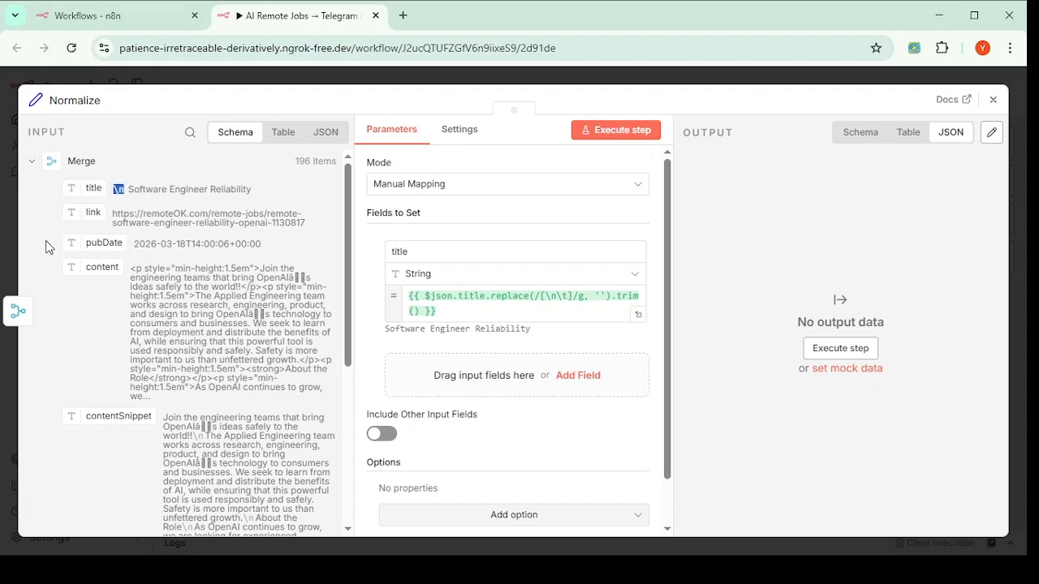
{"action": "left_click", "coordinate": [454, 313]}
{"action": "left_click_drag", "start_coordinate": [435, 312], "coordinate": [406, 290]}
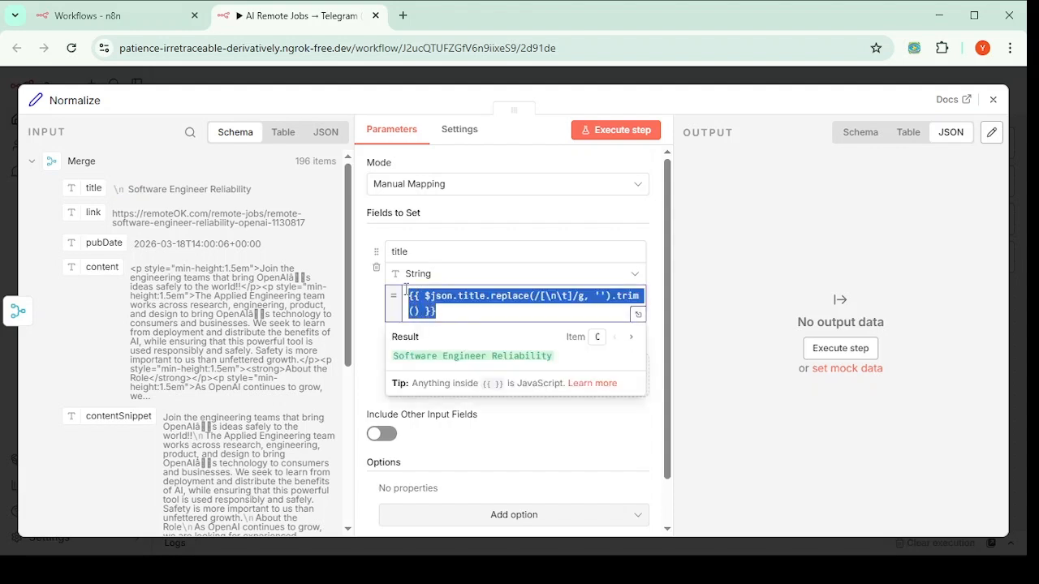
{"action": "left_click", "coordinate": [471, 302]}
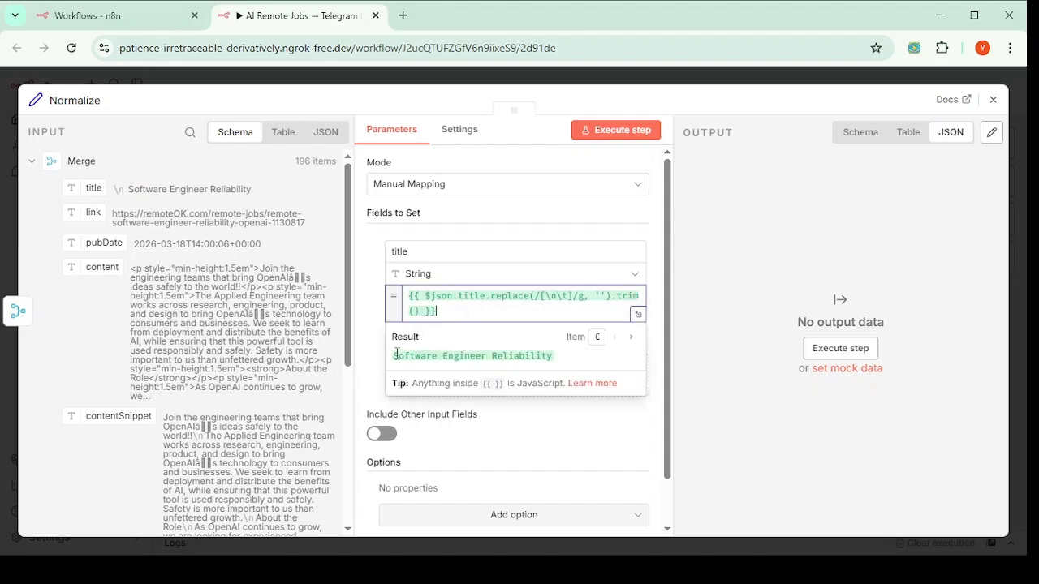
{"action": "left_click_drag", "start_coordinate": [395, 355], "coordinate": [575, 354]}
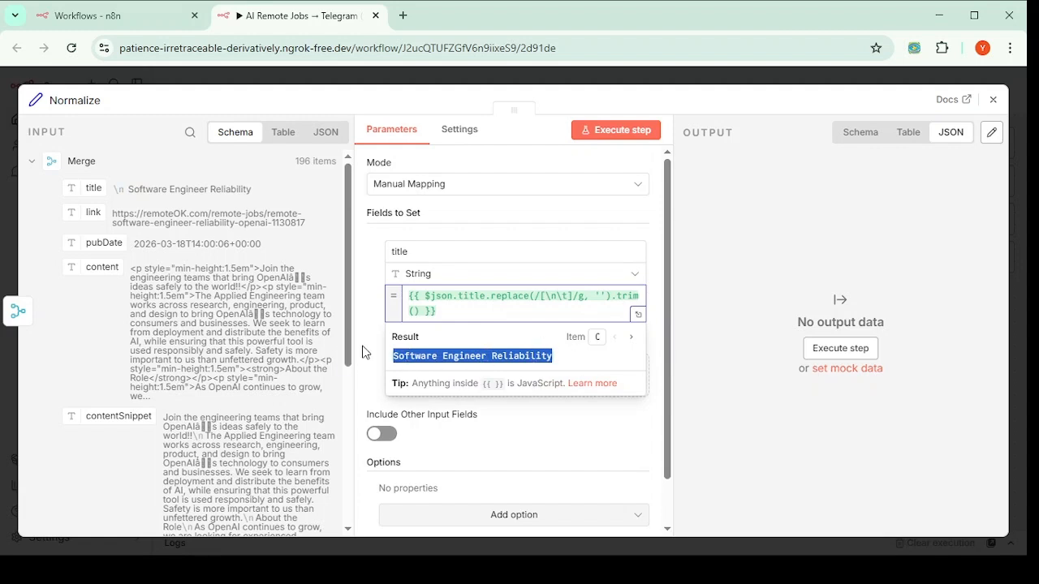
{"action": "left_click", "coordinate": [365, 342]}
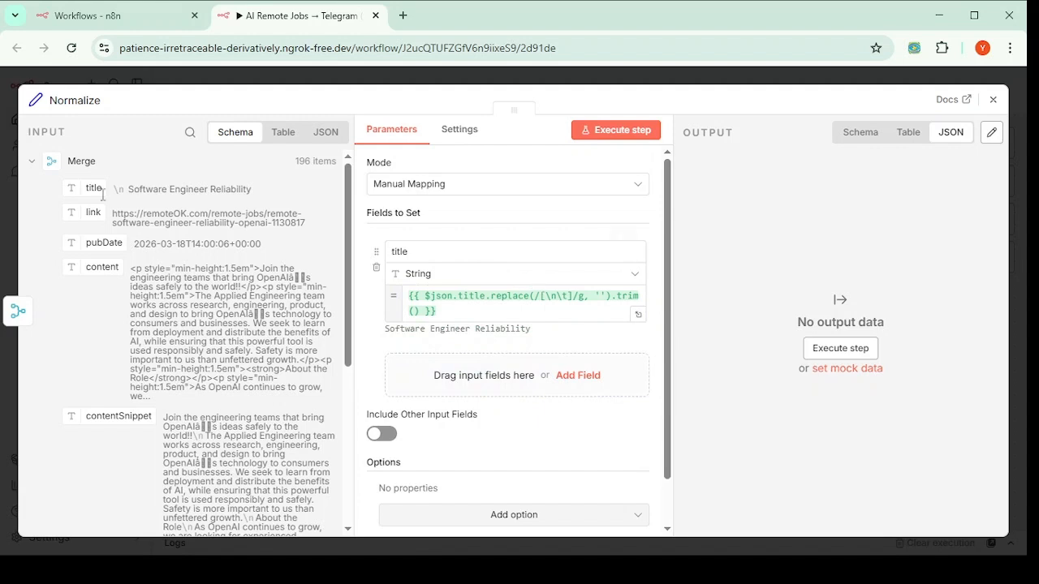
Step: Add a second field named category and focus its empty value box
{"action": "left_click", "coordinate": [568, 377]}
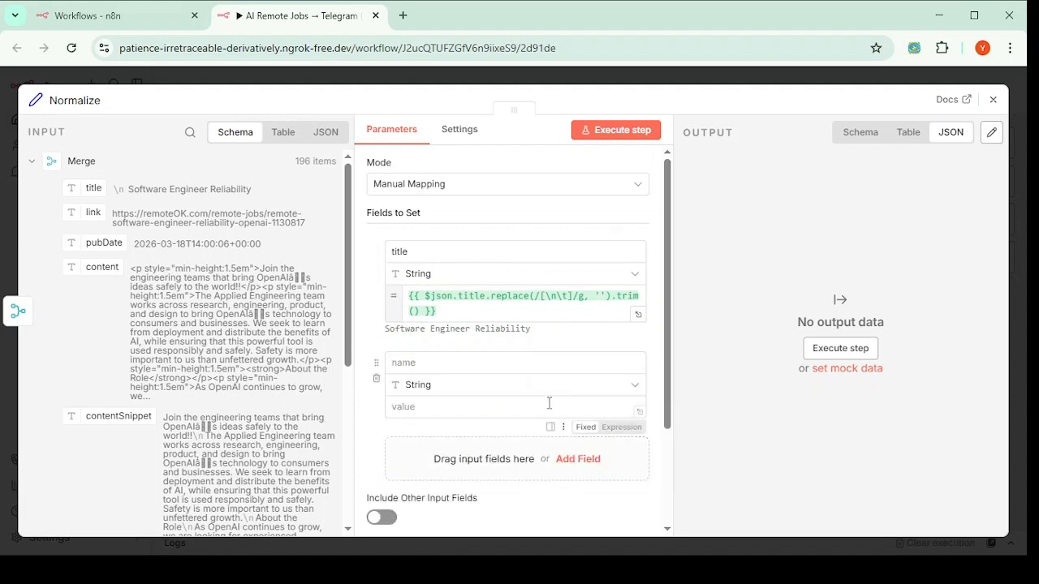
{"action": "left_click", "coordinate": [439, 361]}
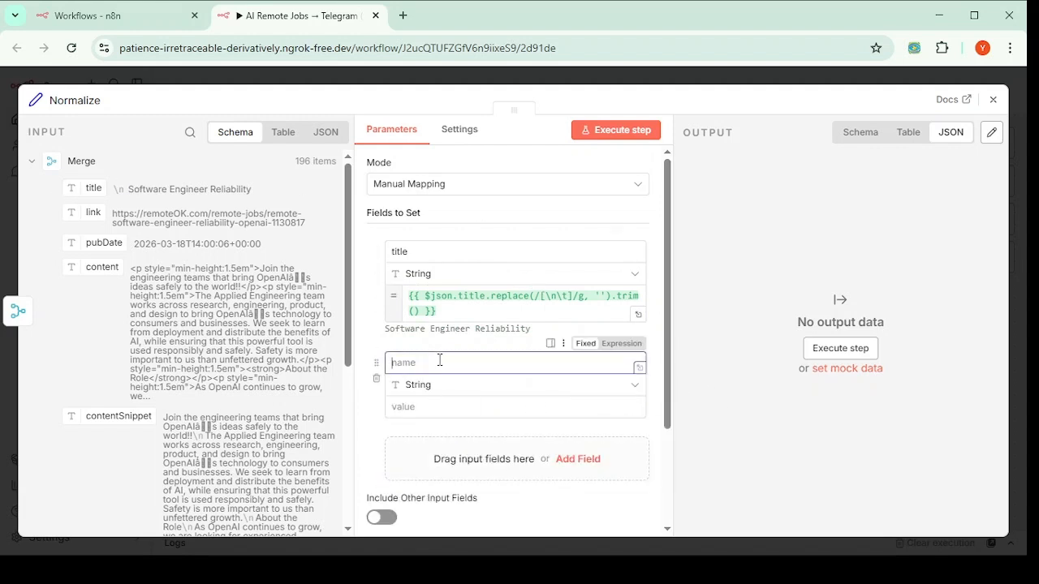
{"action": "type", "text": "category"}
{"action": "left_click", "coordinate": [374, 337]}
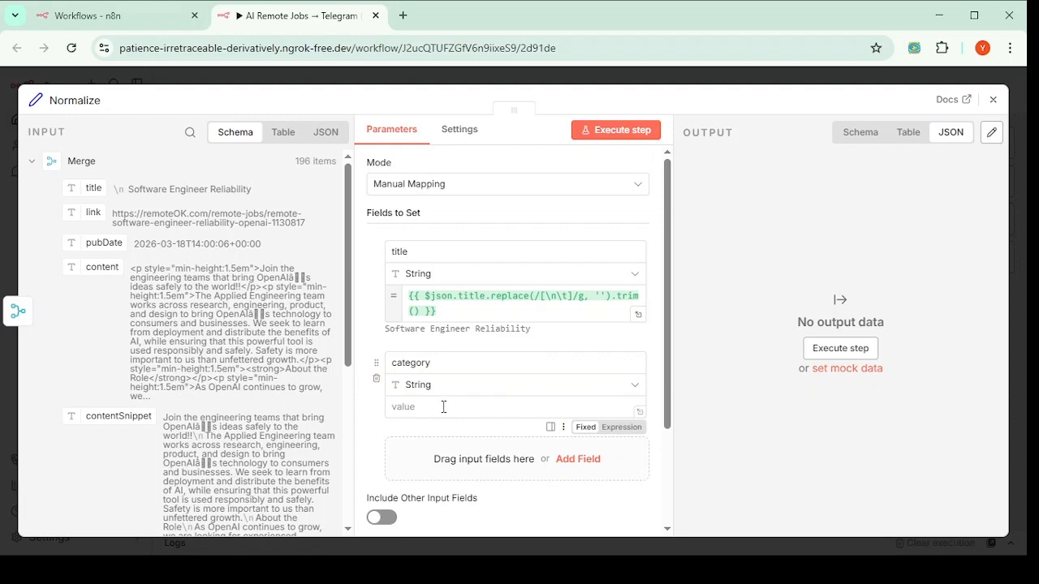
{"action": "left_click", "coordinate": [443, 413]}
{"action": "scroll", "coordinate": [93, 334], "scroll_direction": "down", "scroll_amount": 3}
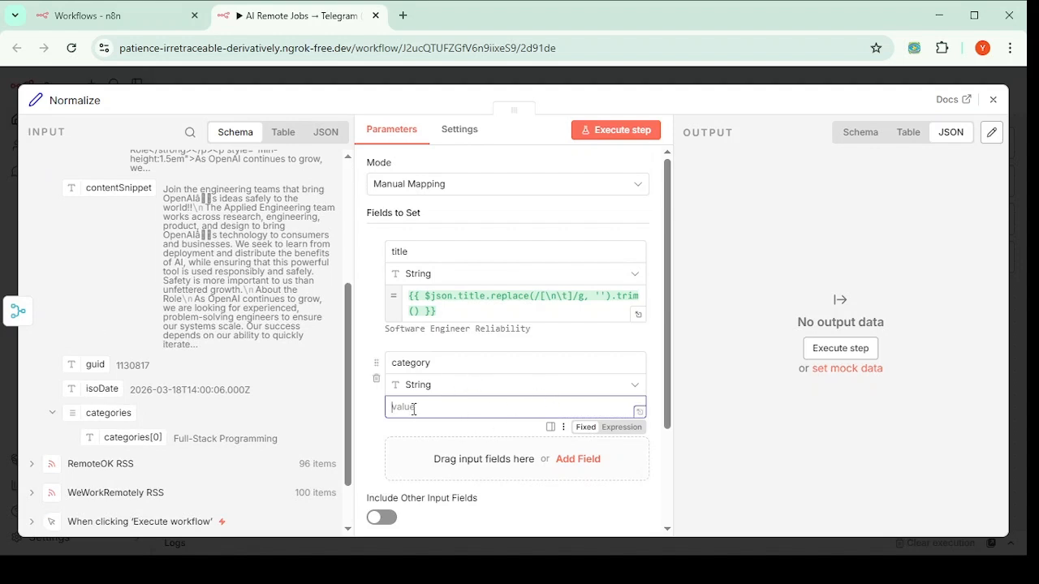
{"action": "key", "text": "alt+Tab"}
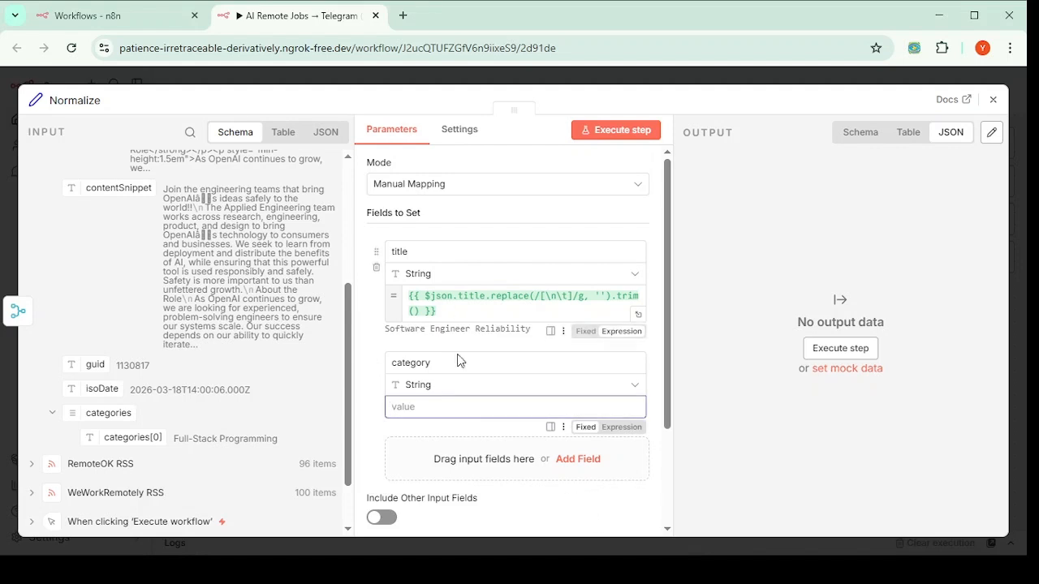
{"action": "left_click", "coordinate": [422, 407]}
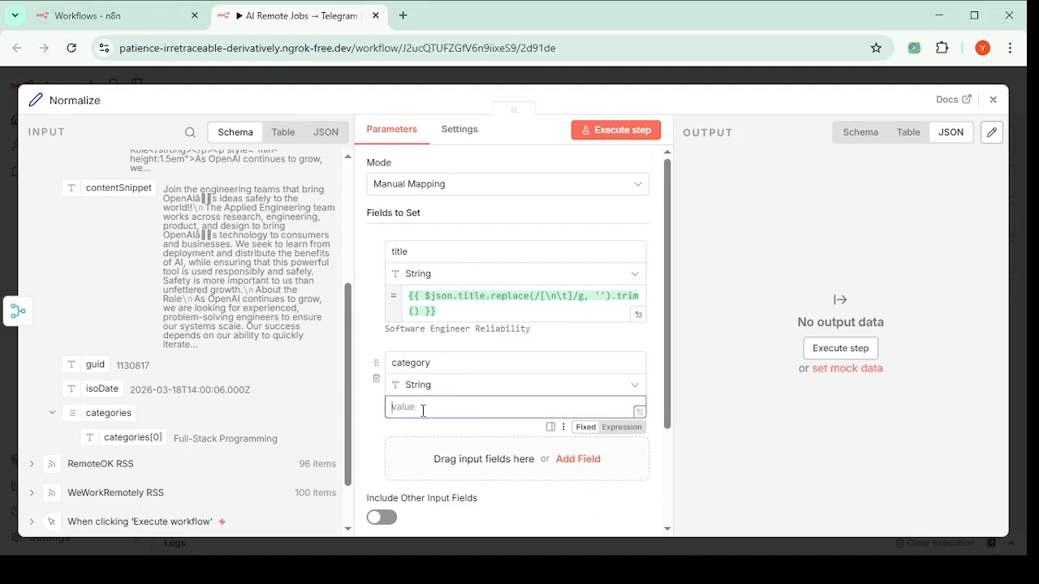
{"action": "type", "text": "{{ $json.categories[0] }}"}
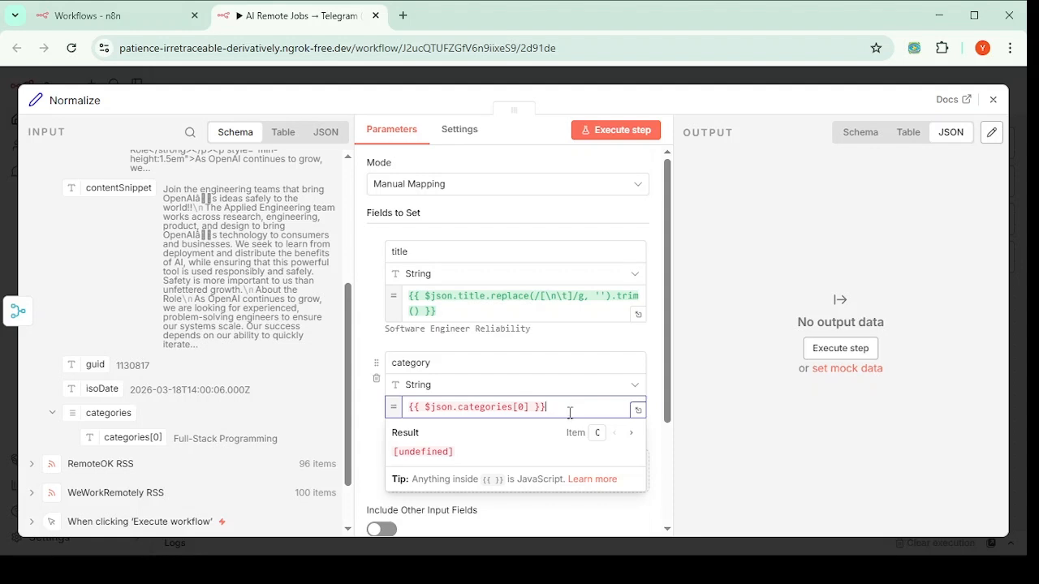
{"action": "left_click", "coordinate": [369, 406]}
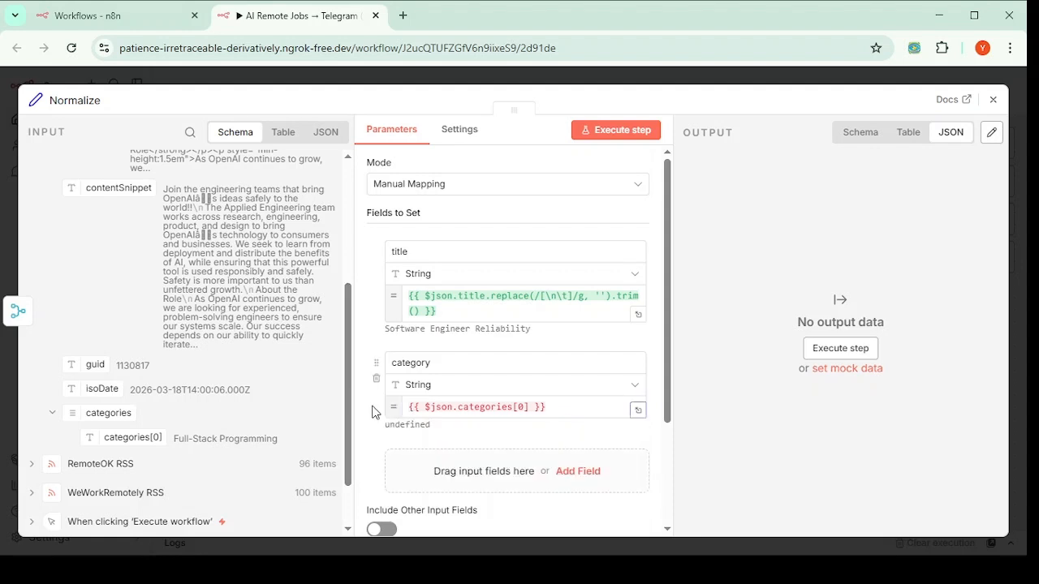
{"action": "left_click", "coordinate": [542, 404]}
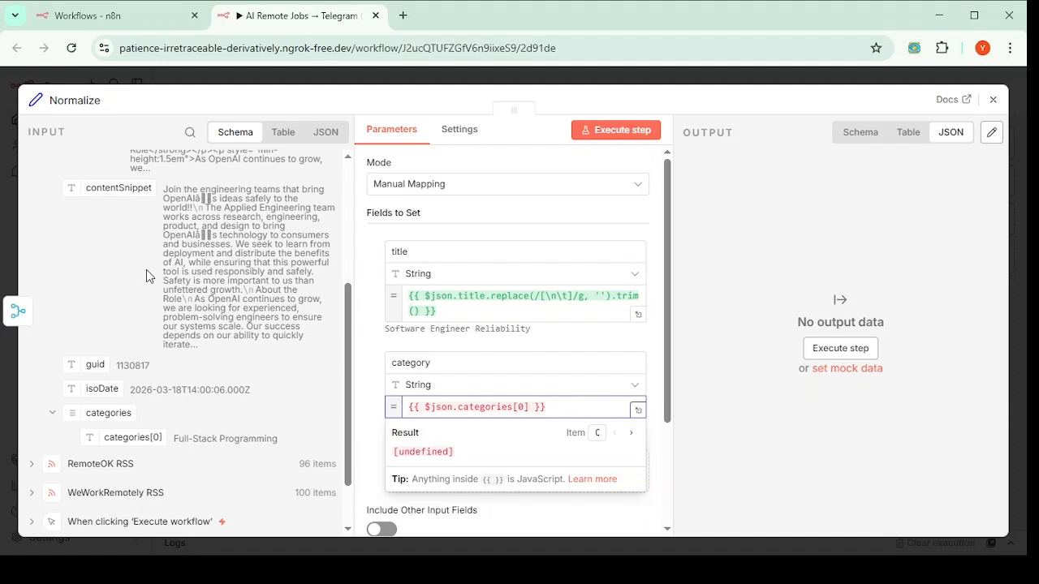
{"action": "scroll", "coordinate": [154, 264], "scroll_direction": "up", "scroll_amount": 1}
{"action": "scroll", "coordinate": [154, 263], "scroll_direction": "up", "scroll_amount": 3}
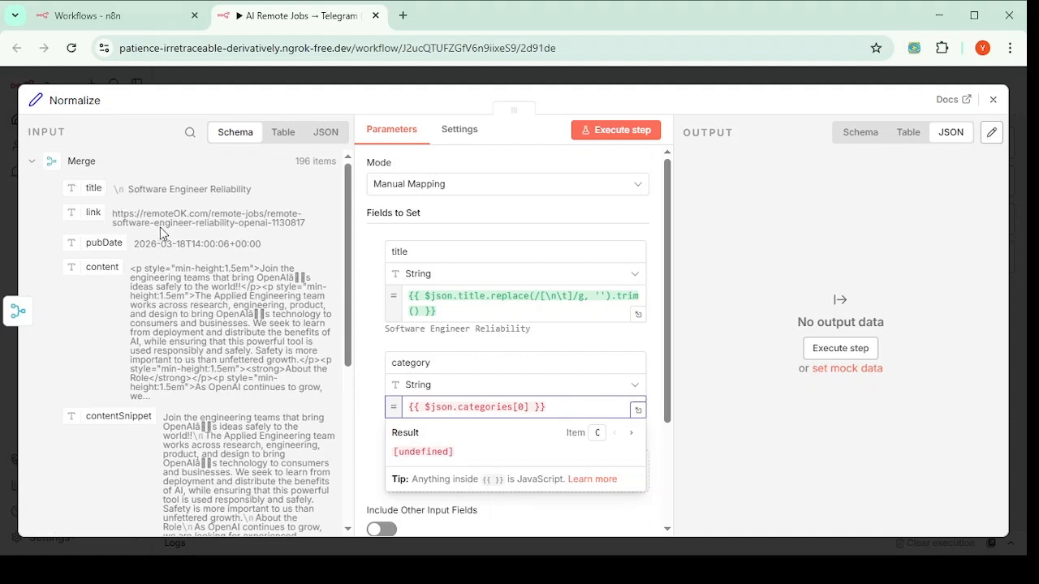
{"action": "left_click_drag", "start_coordinate": [144, 214], "coordinate": [200, 214]}
{"action": "left_click", "coordinate": [569, 405]}
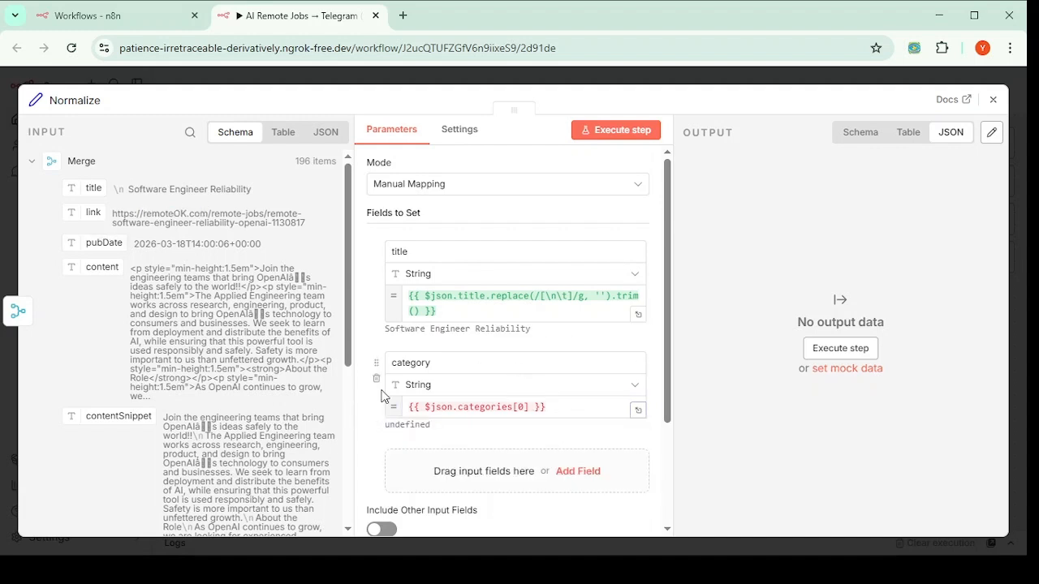
{"action": "left_click", "coordinate": [372, 417]}
{"action": "double_click", "coordinate": [454, 363]}
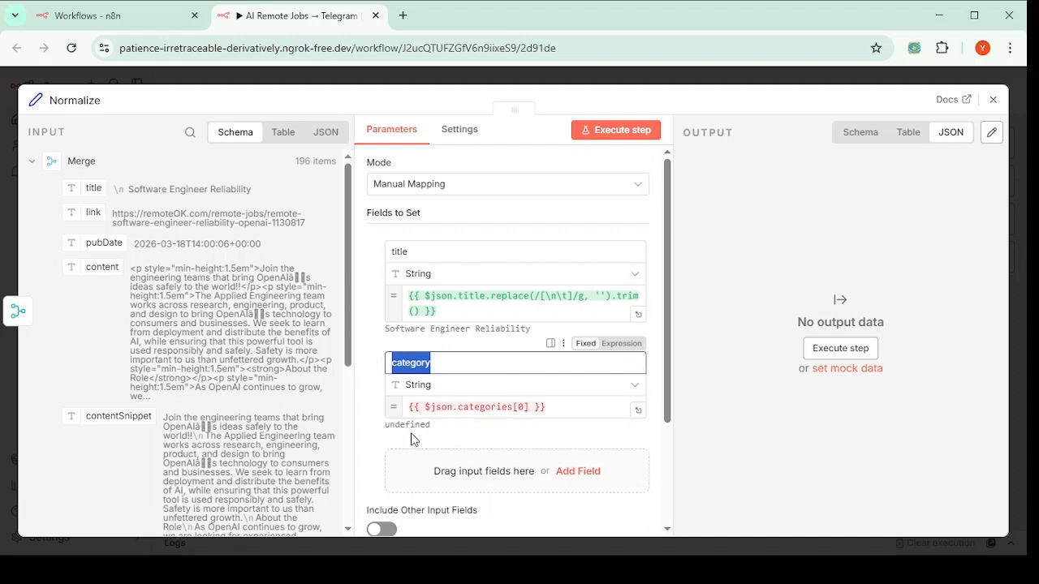
{"action": "left_click_drag", "start_coordinate": [431, 425], "coordinate": [391, 425]}
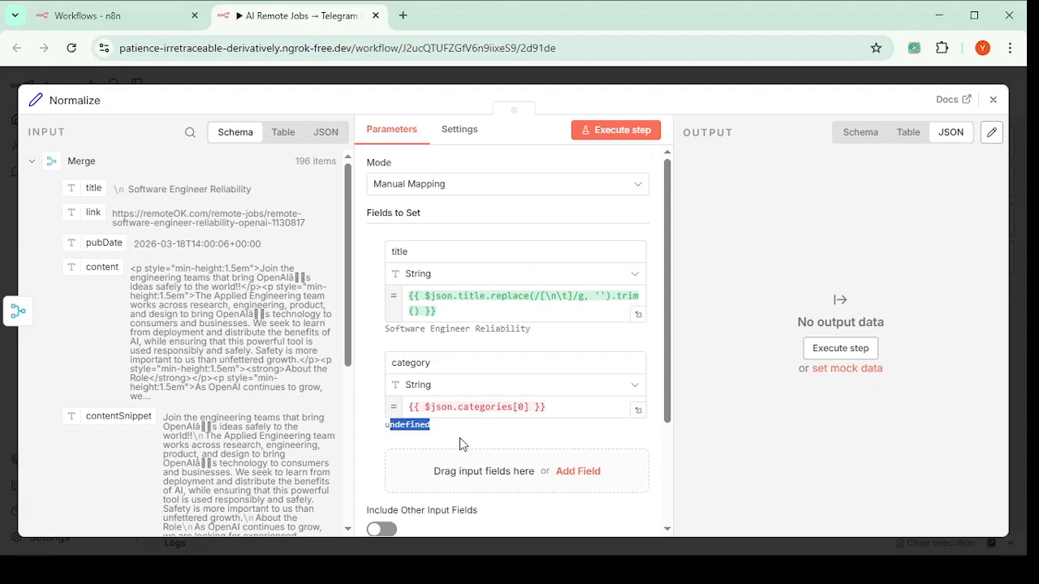
{"action": "left_click", "coordinate": [446, 362]}
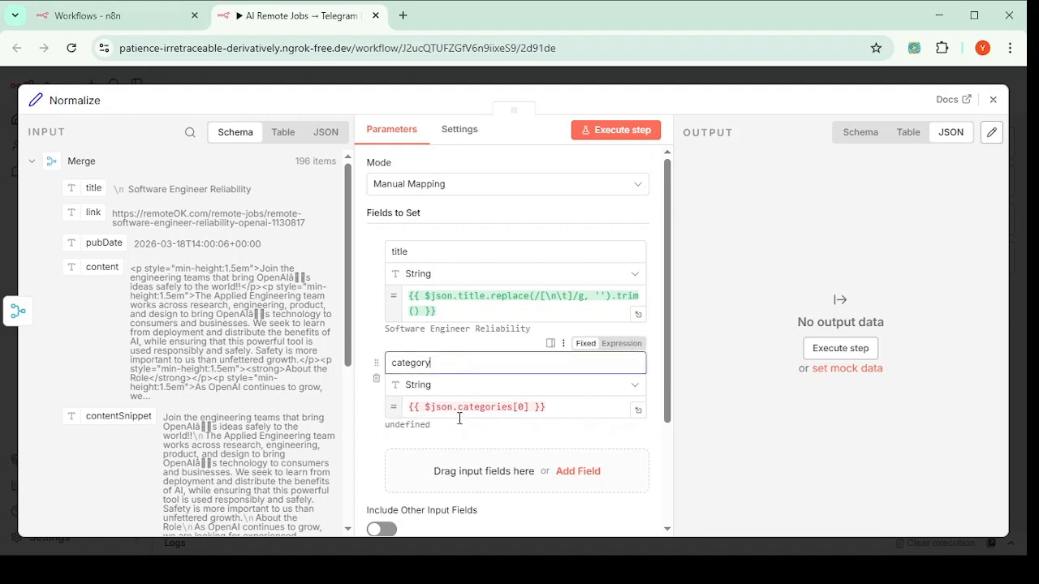
{"action": "left_click", "coordinate": [568, 408]}
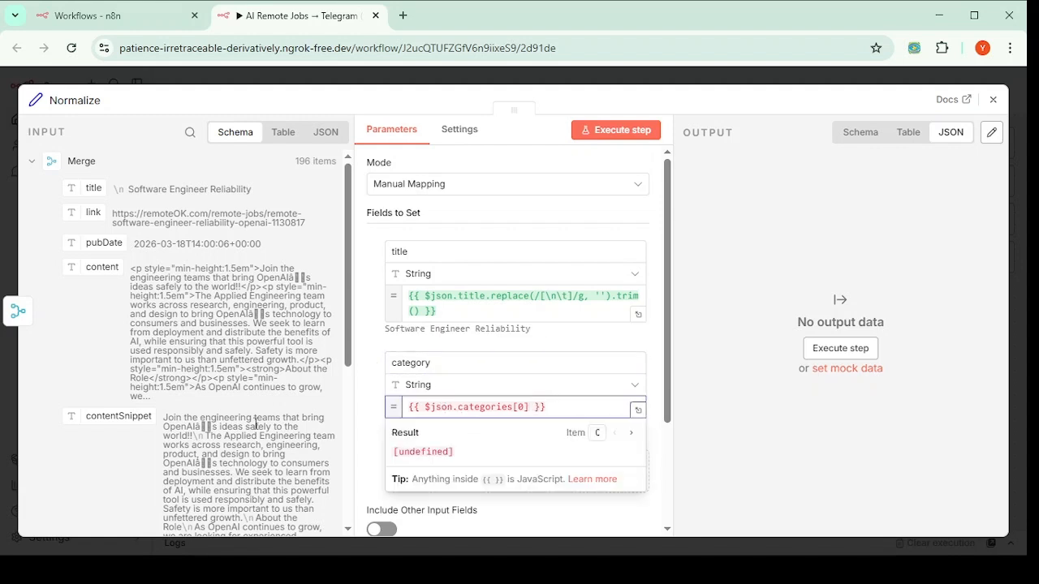
{"action": "left_click", "coordinate": [362, 411]}
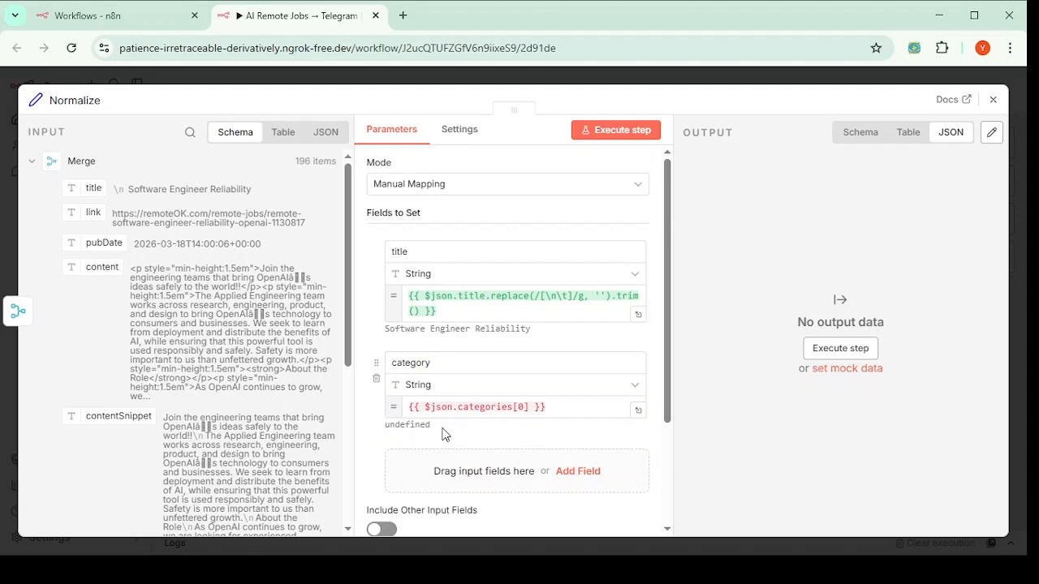
{"action": "left_click_drag", "start_coordinate": [445, 434], "coordinate": [372, 438]}
{"action": "left_click_drag", "start_coordinate": [382, 431], "coordinate": [386, 426]}
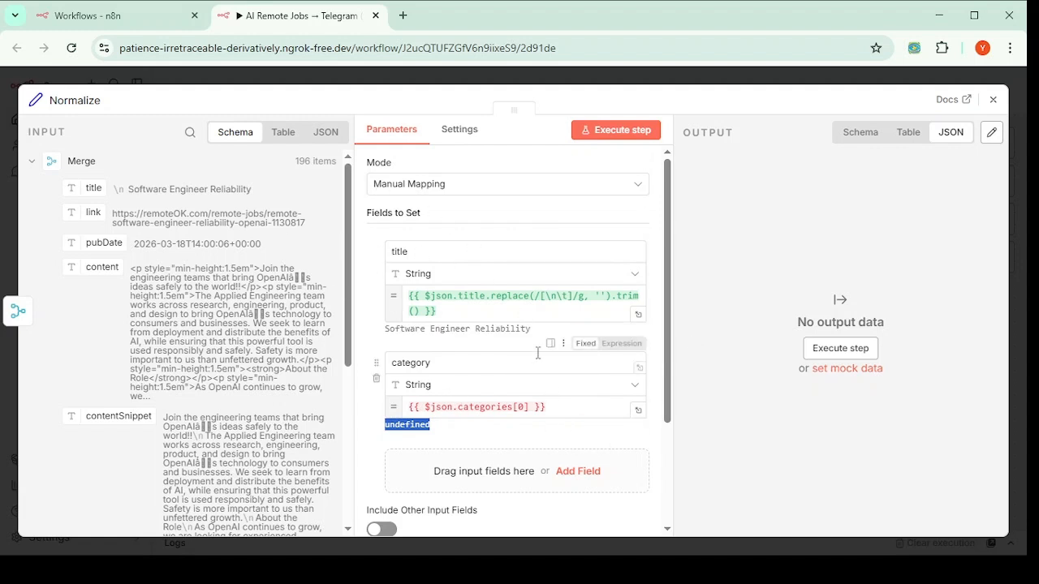
{"action": "scroll", "coordinate": [537, 353], "scroll_direction": "down", "scroll_amount": 3}
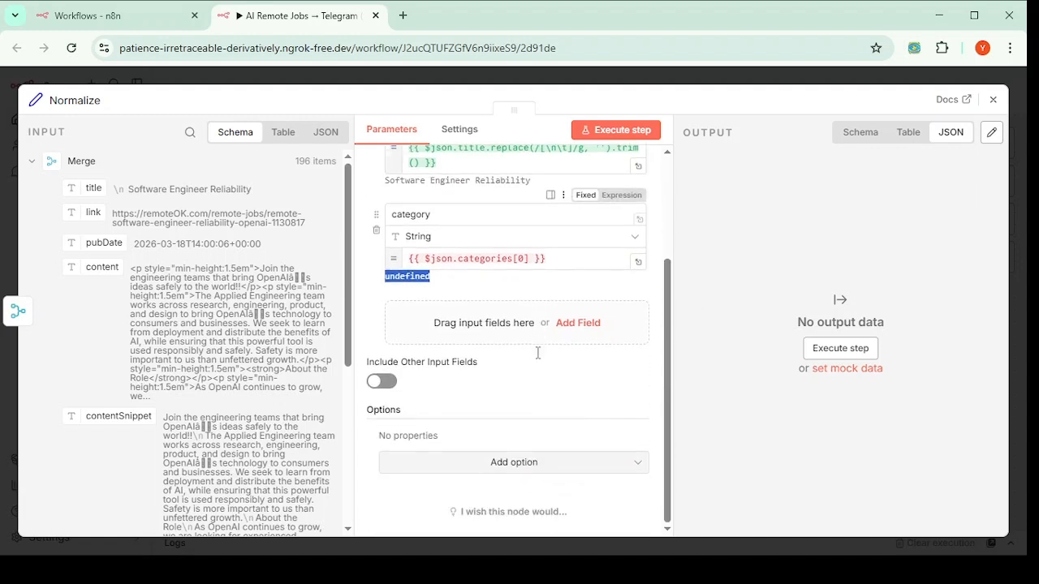
Step: Include other input fields set to All Except, excluding the original title field
{"action": "left_click", "coordinate": [383, 382]}
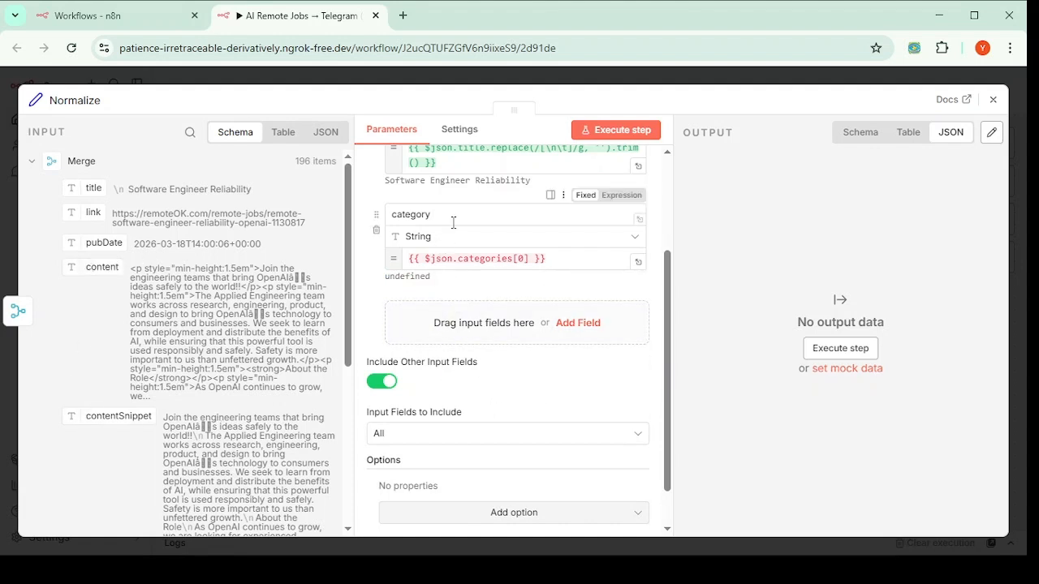
{"action": "scroll", "coordinate": [422, 268], "scroll_direction": "up", "scroll_amount": 3}
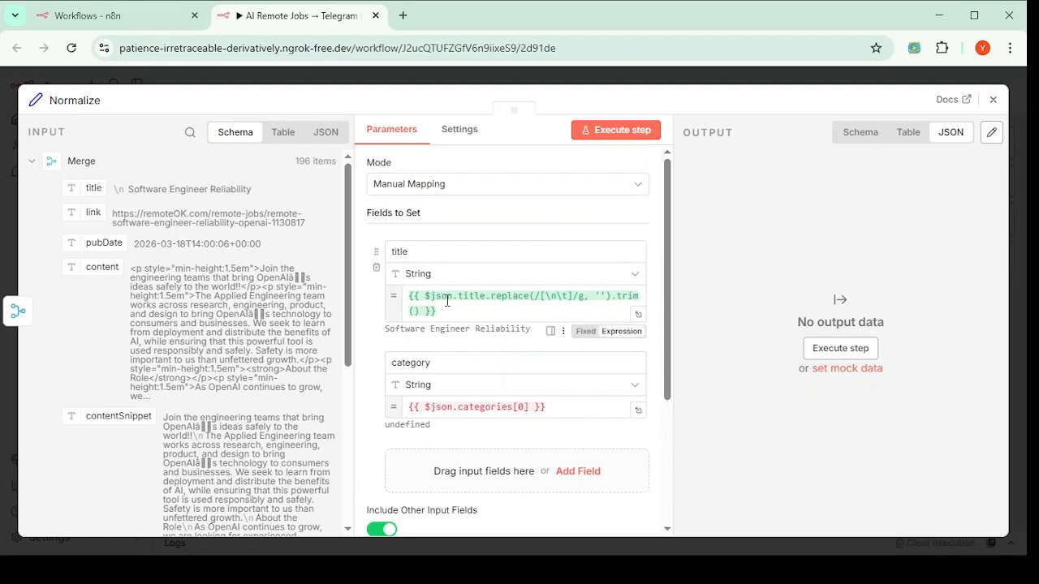
{"action": "scroll", "coordinate": [412, 273], "scroll_direction": "down", "scroll_amount": 3}
{"action": "left_click", "coordinate": [404, 384]}
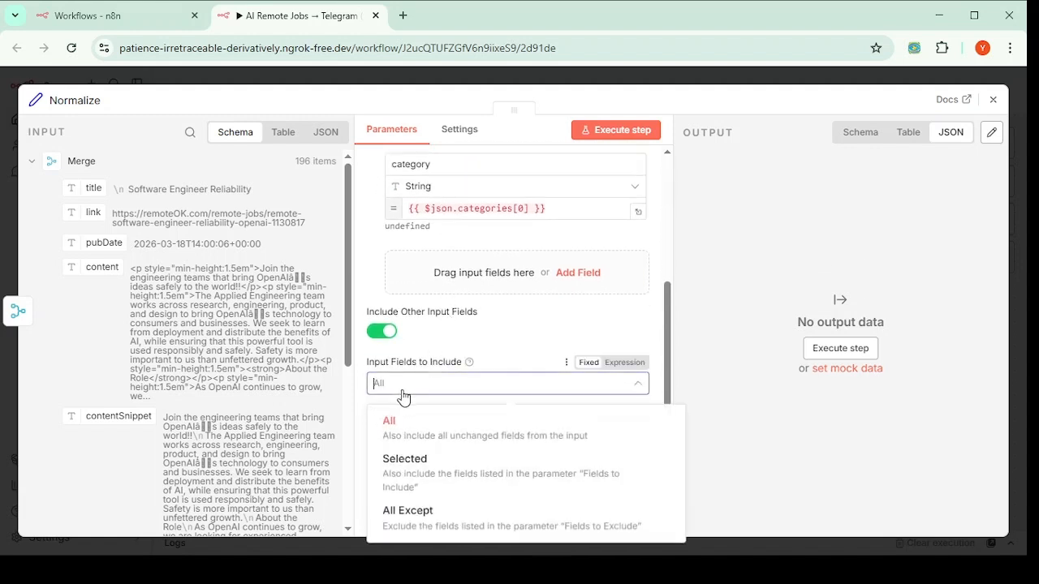
{"action": "left_click", "coordinate": [410, 524]}
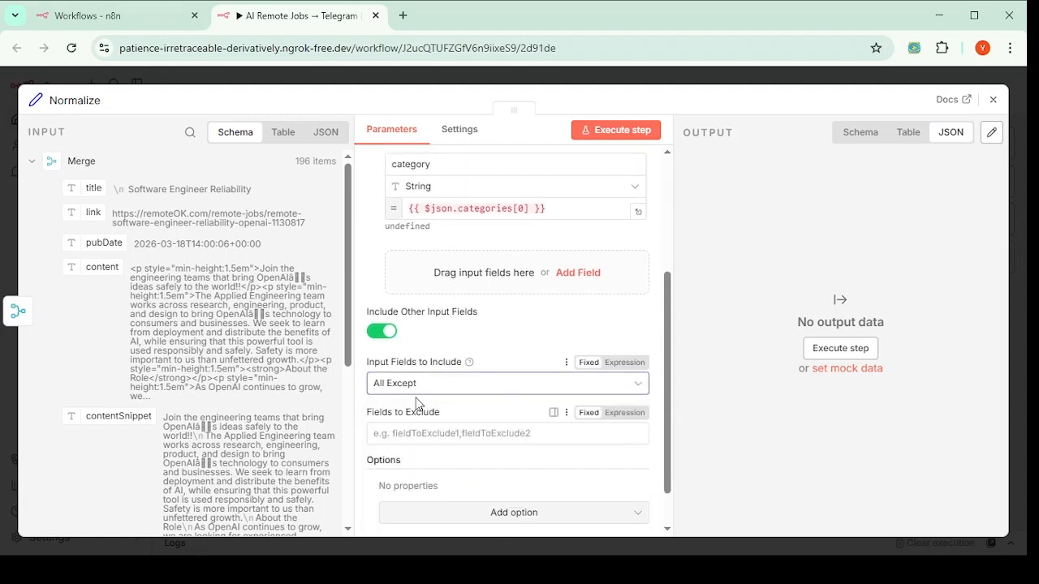
{"action": "scroll", "coordinate": [417, 406], "scroll_direction": "down", "scroll_amount": 1}
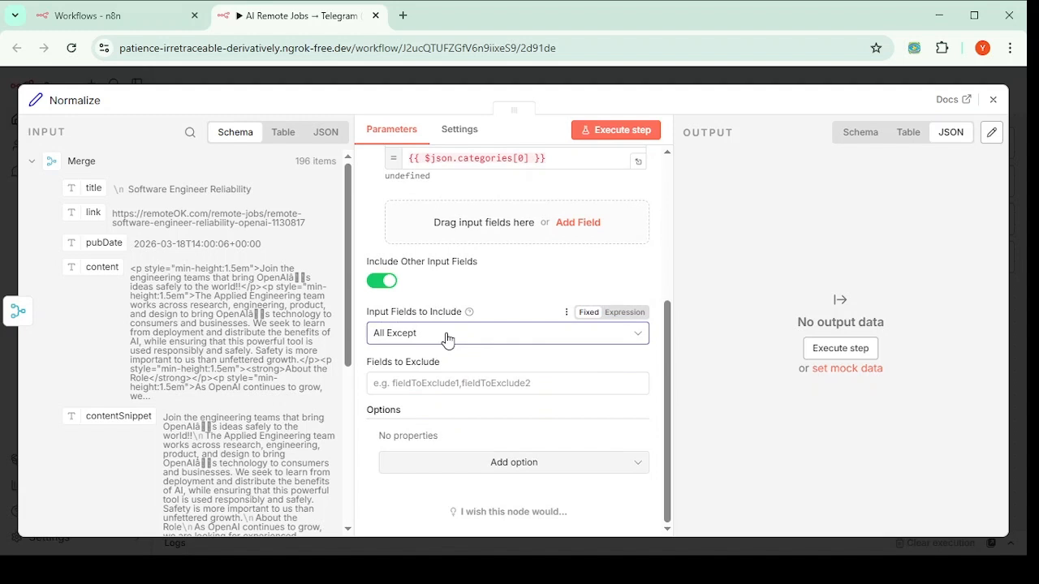
{"action": "left_click", "coordinate": [422, 384]}
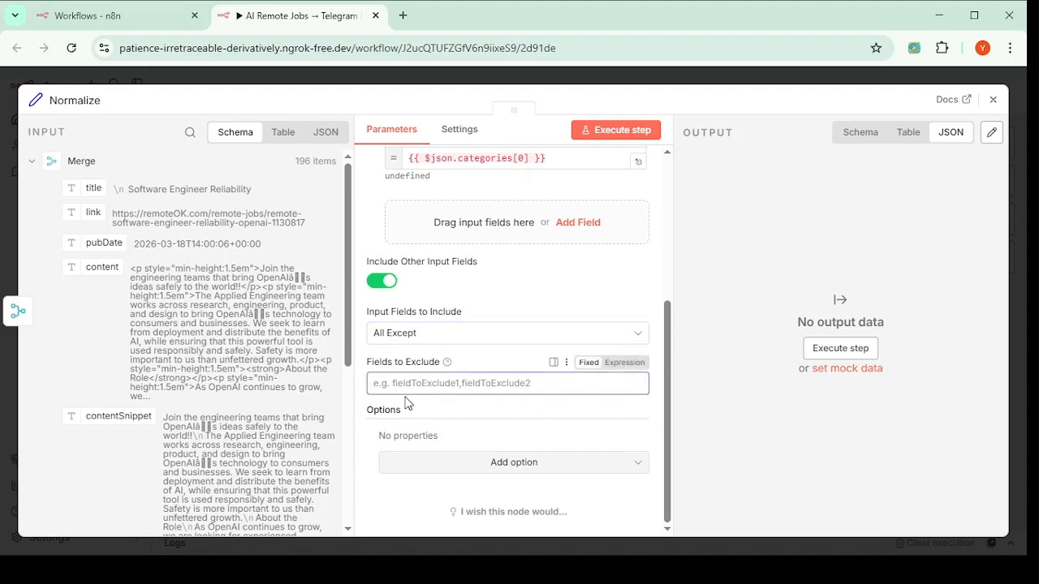
{"action": "left_click_drag", "start_coordinate": [79, 190], "coordinate": [381, 384]}
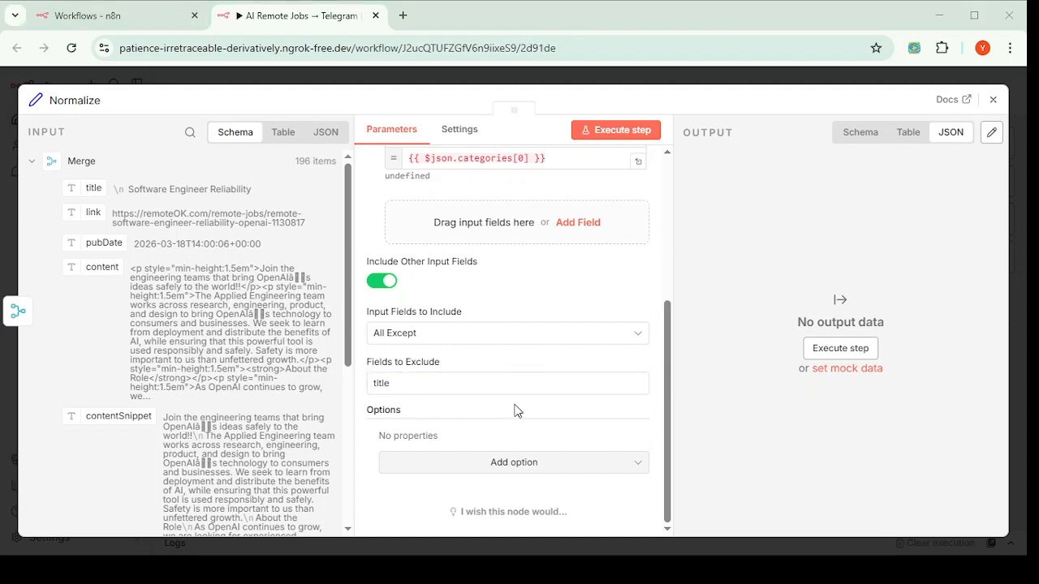
Step: Review the field exclusion settings and close the Normalize node
{"action": "left_click", "coordinate": [394, 383]}
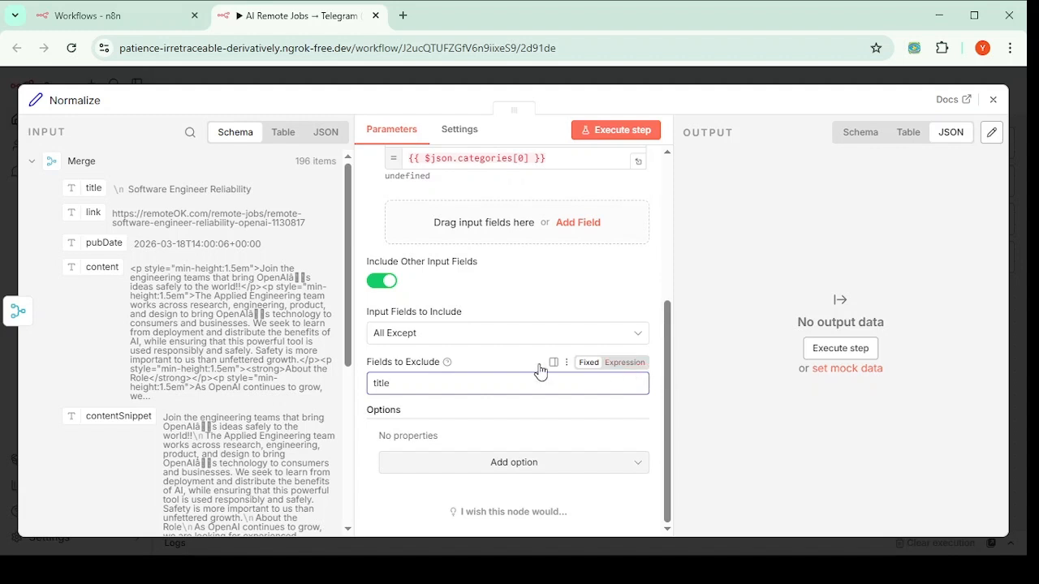
{"action": "left_click", "coordinate": [438, 379]}
{"action": "scroll", "coordinate": [659, 427], "scroll_direction": "up", "scroll_amount": 5}
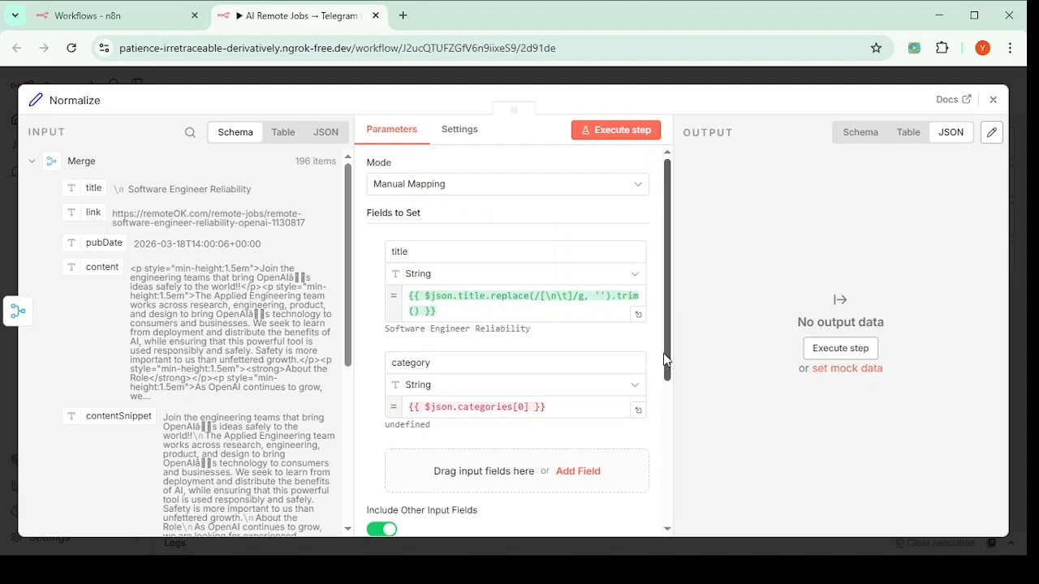
{"action": "scroll", "coordinate": [664, 361], "scroll_direction": "down", "scroll_amount": 3}
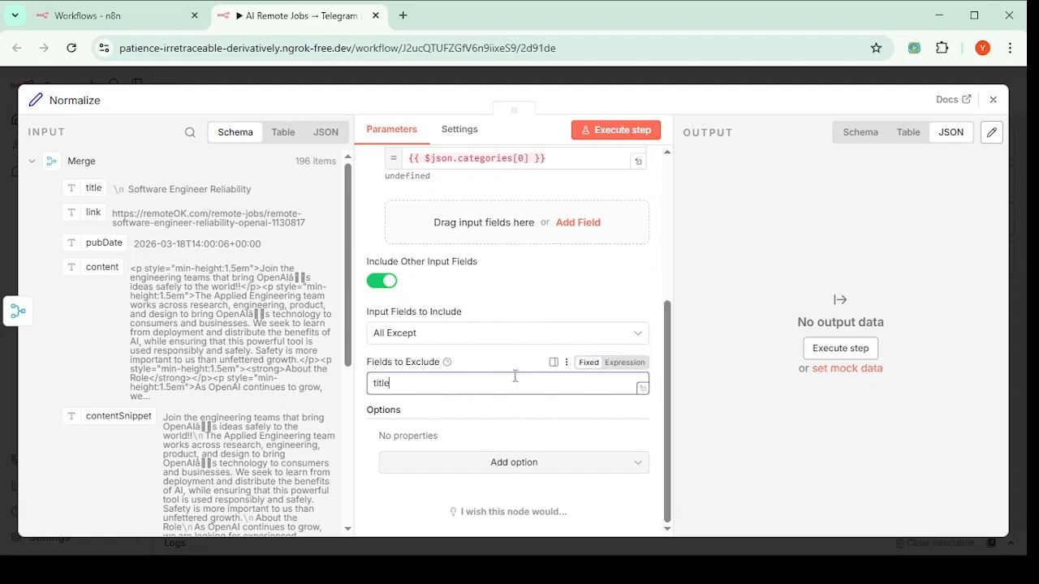
{"action": "scroll", "coordinate": [504, 419], "scroll_direction": "up", "scroll_amount": 5}
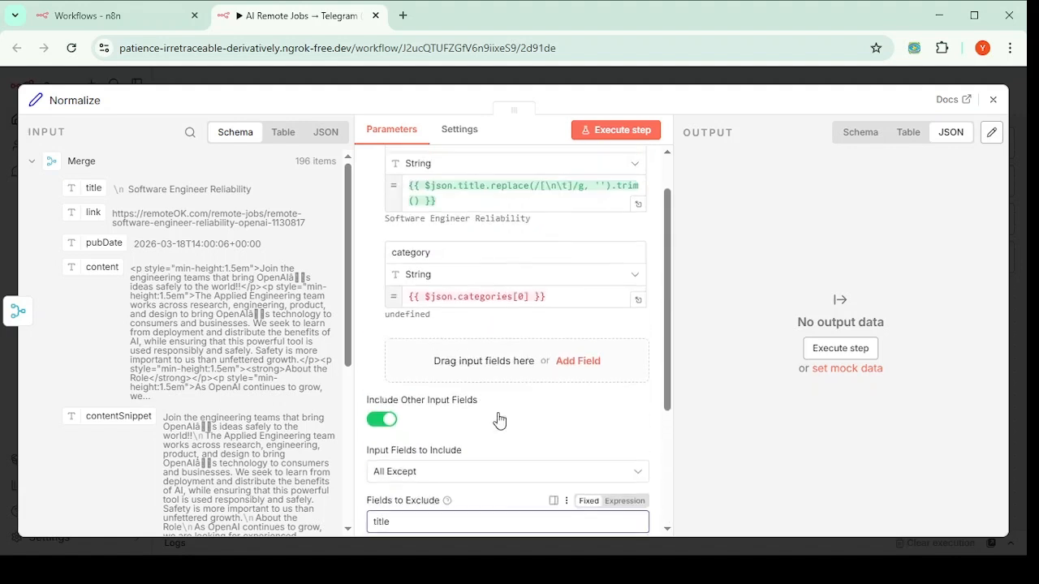
{"action": "scroll", "coordinate": [399, 301], "scroll_direction": "down", "scroll_amount": 5}
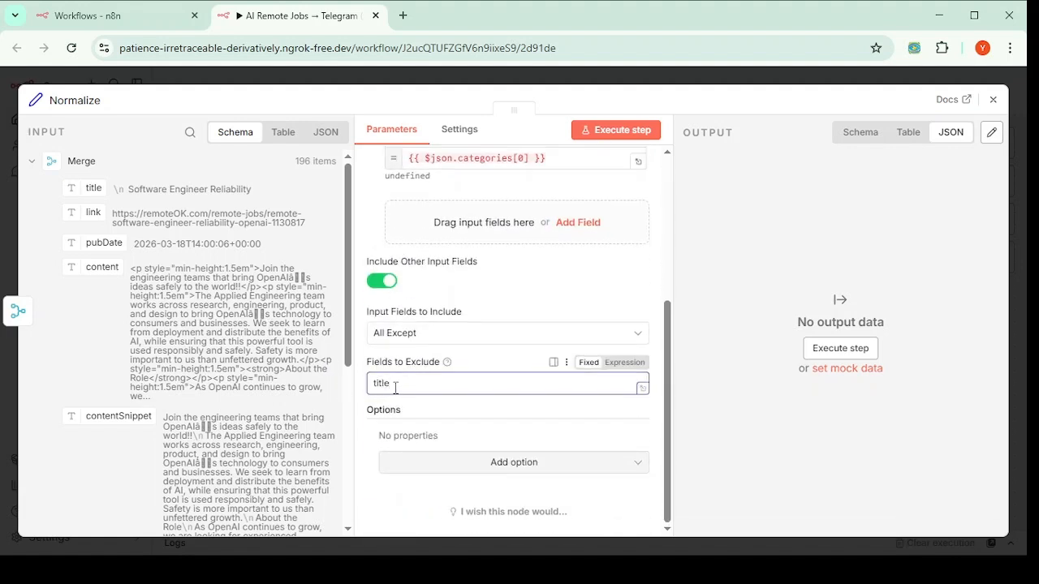
{"action": "left_click", "coordinate": [994, 102]}
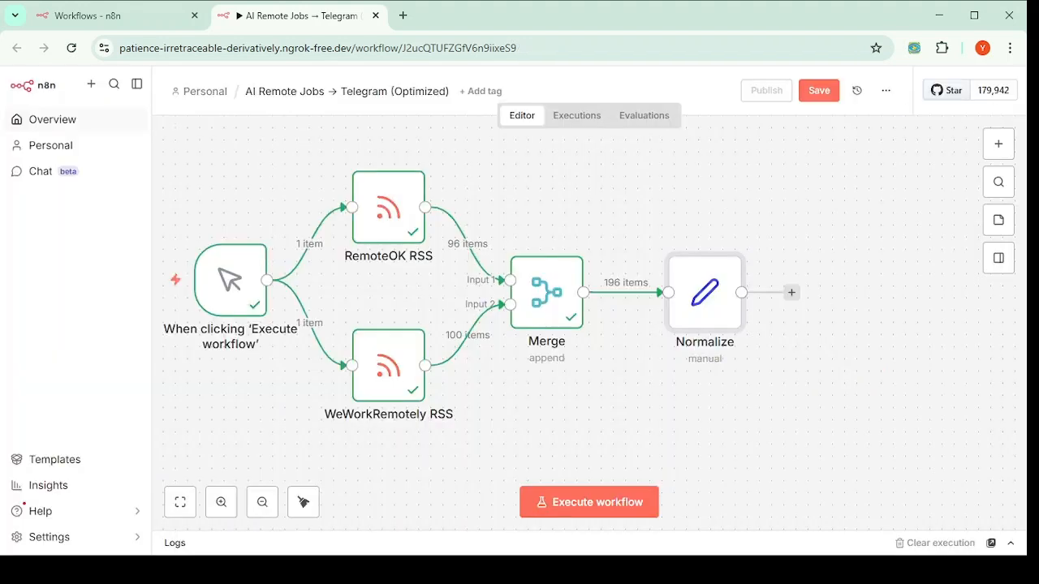
Step: Shift the Normalize node left beside Merge, fine-tuning its position with small nudges
{"action": "mouse_move", "coordinate": [725, 305]}
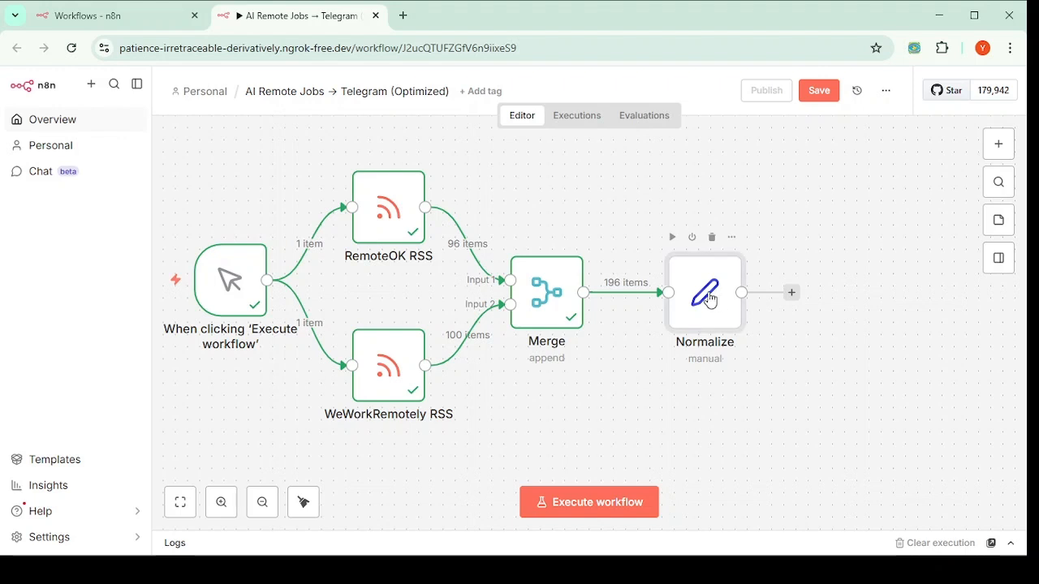
{"action": "left_click_drag", "start_coordinate": [711, 299], "coordinate": [674, 299]}
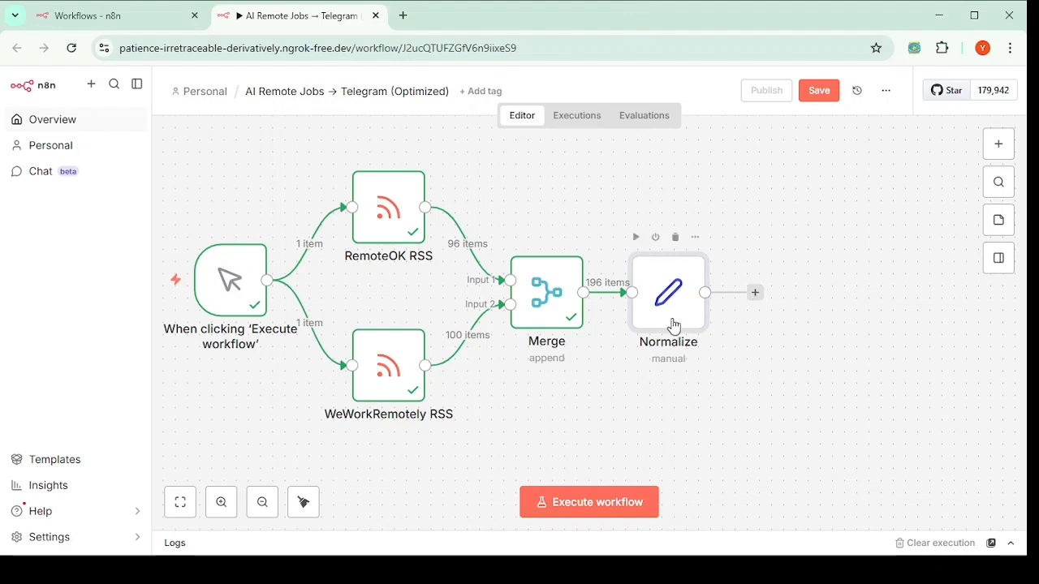
{"action": "left_click_drag", "start_coordinate": [673, 326], "coordinate": [660, 326]}
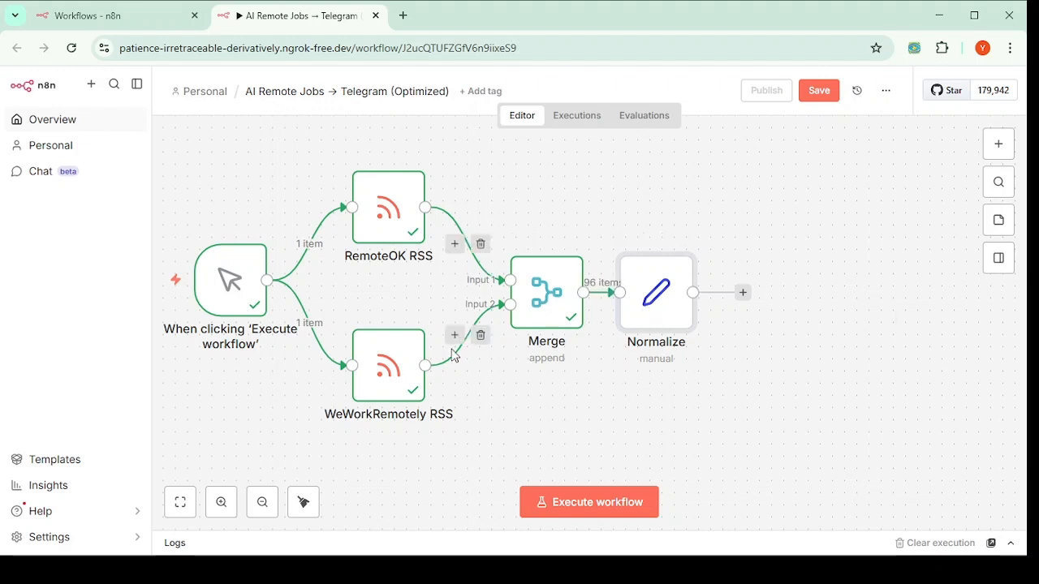
{"action": "left_click_drag", "start_coordinate": [675, 291], "coordinate": [686, 291]}
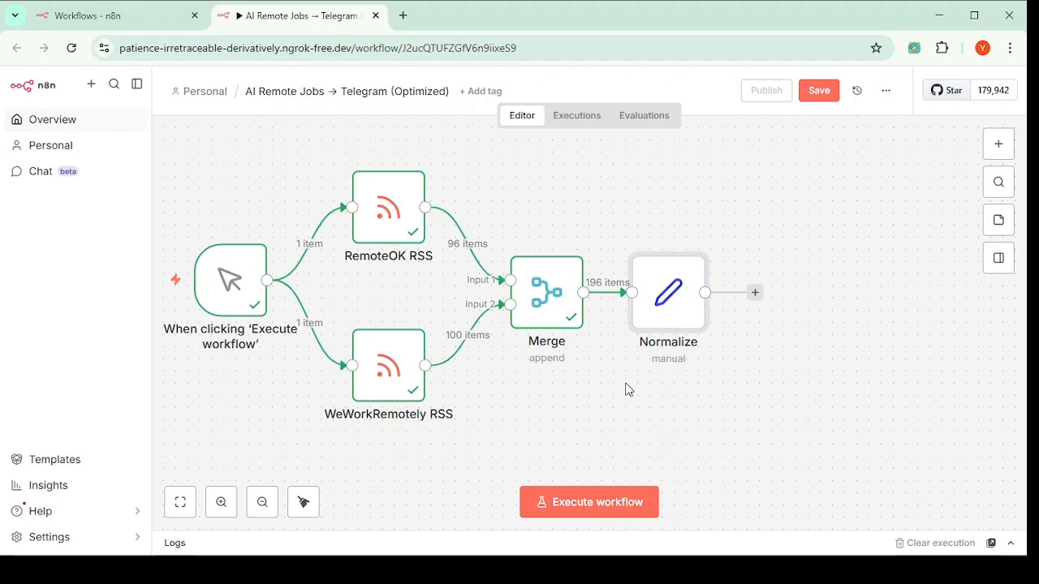
Step: Add a Code node after Normalize, searching 'cod', and choose Code in JavaScript
{"action": "left_click", "coordinate": [756, 294]}
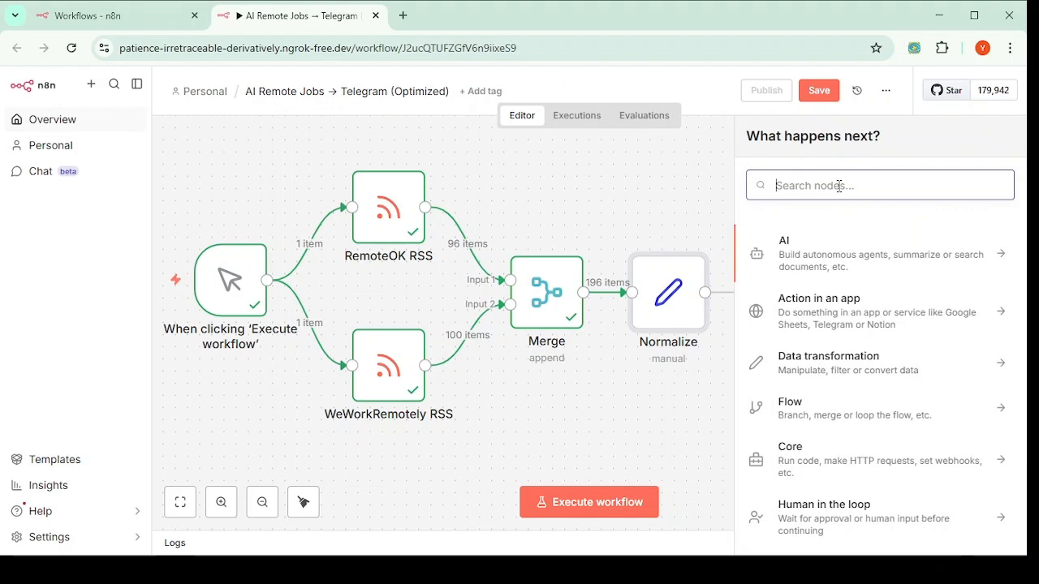
{"action": "type", "text": "cod"}
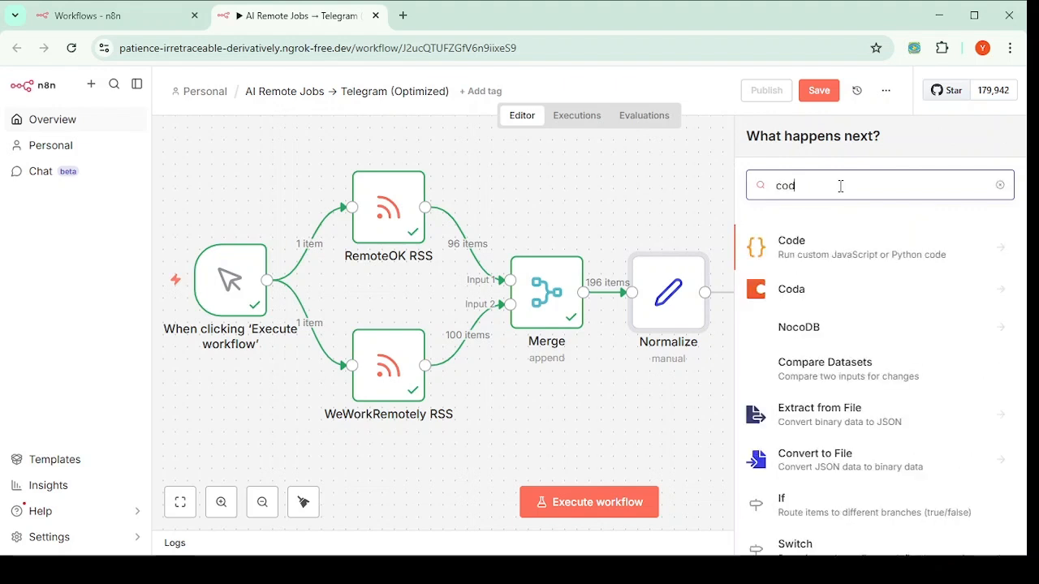
{"action": "left_click", "coordinate": [807, 249]}
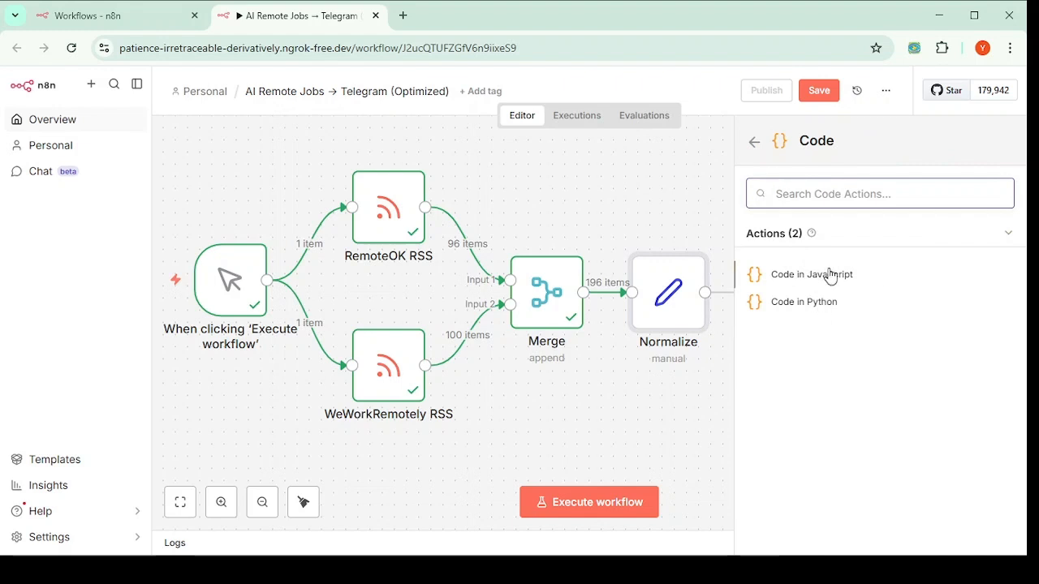
{"action": "left_click", "coordinate": [831, 274]}
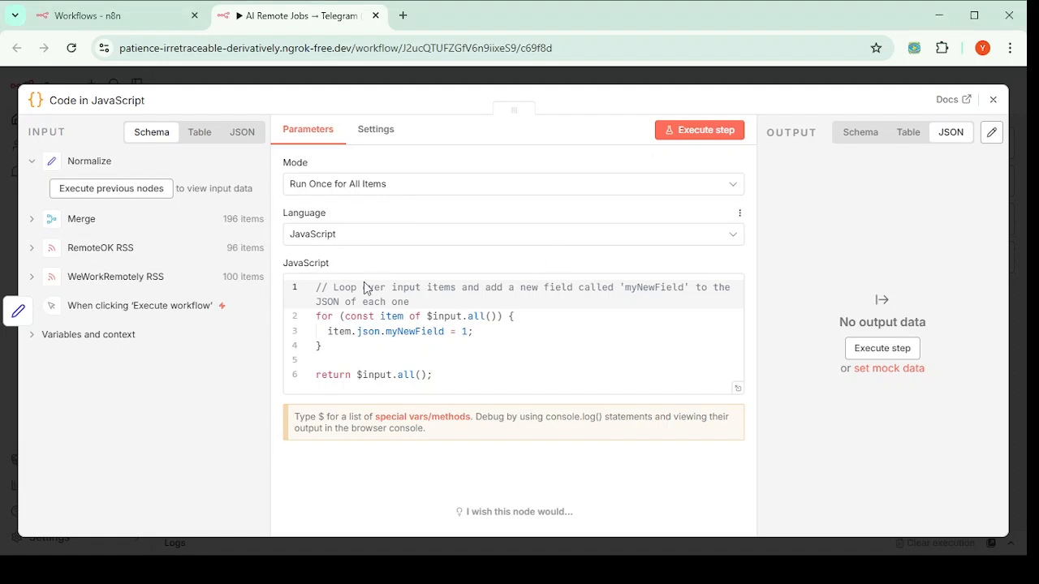
Step: Paste the filter script keeping jobs whose title or description mention ai, llm, python
{"action": "double_click", "coordinate": [360, 318]}
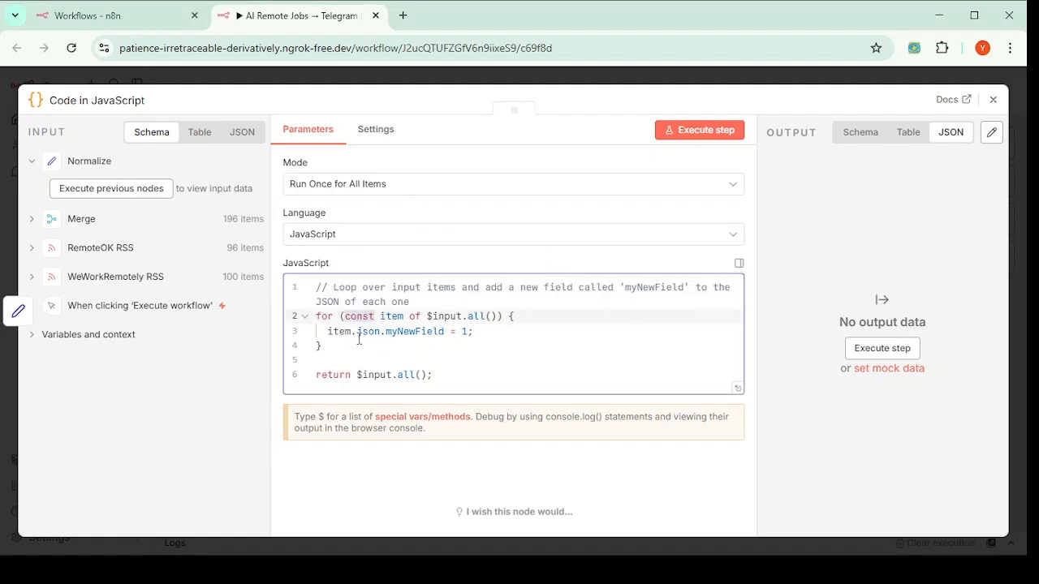
{"action": "key", "text": "ctrl+a"}
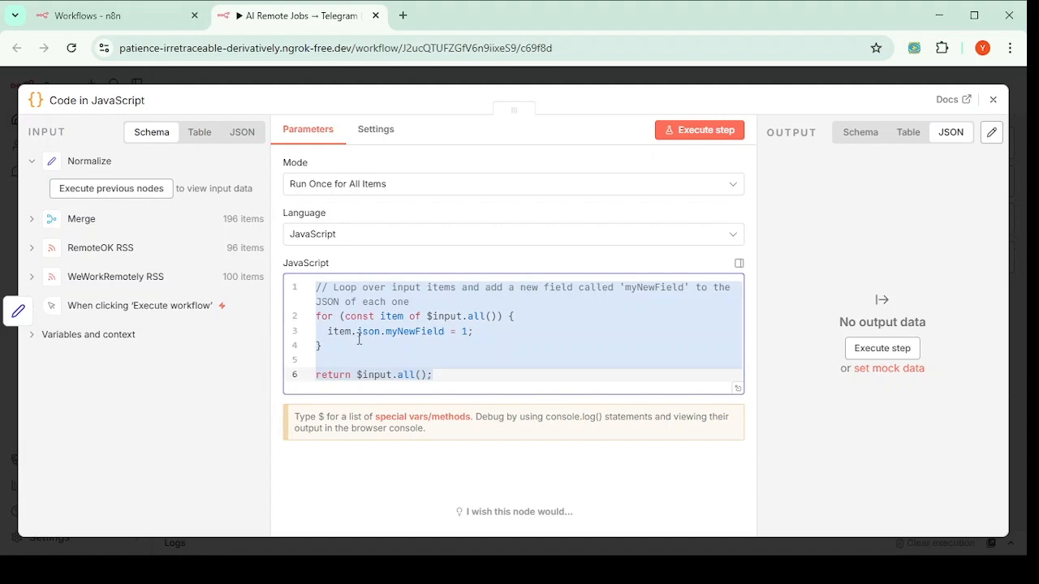
{"action": "type", "text": "const keywords=[\"ai\",\"machine learning\",\"llm\",\"automation\",\"python\",\"data\",\"agent\",\"developer\",\"langchain\",\"openai\"]; return items.filter(item=>{ const text=((item.json.title||\"\")+(item.json.description||\"\")).toLowerCase(); return keywords.some(k=>text.includes(k)); });"}
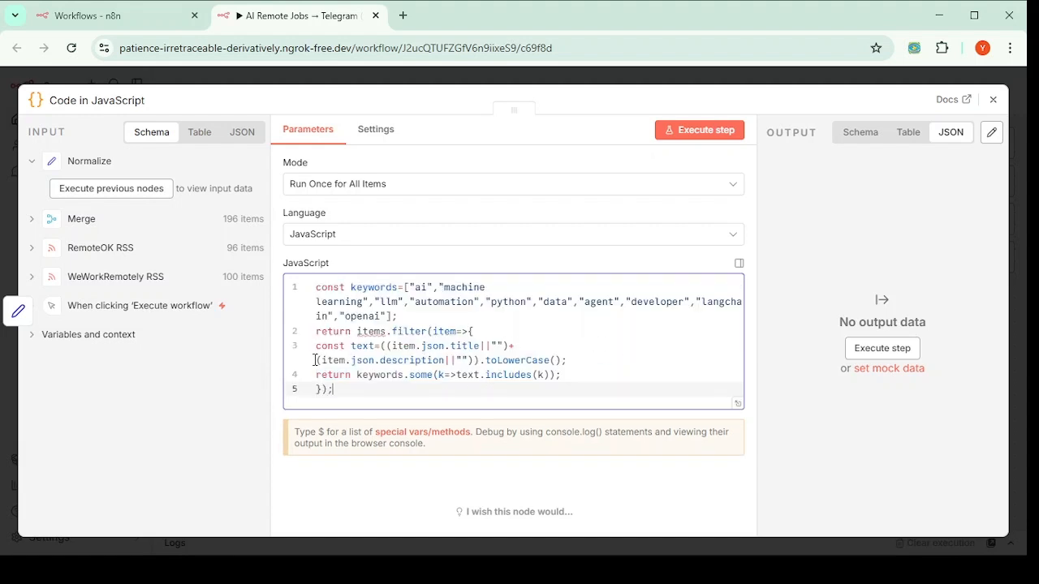
{"action": "left_click_drag", "start_coordinate": [343, 391], "coordinate": [314, 332]}
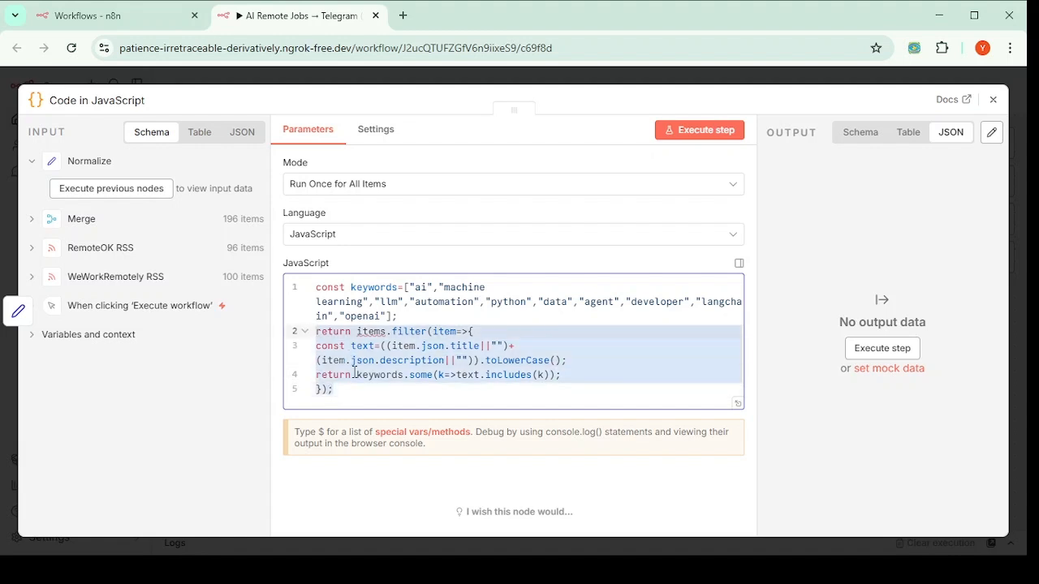
{"action": "key", "text": "ctrl+k"}
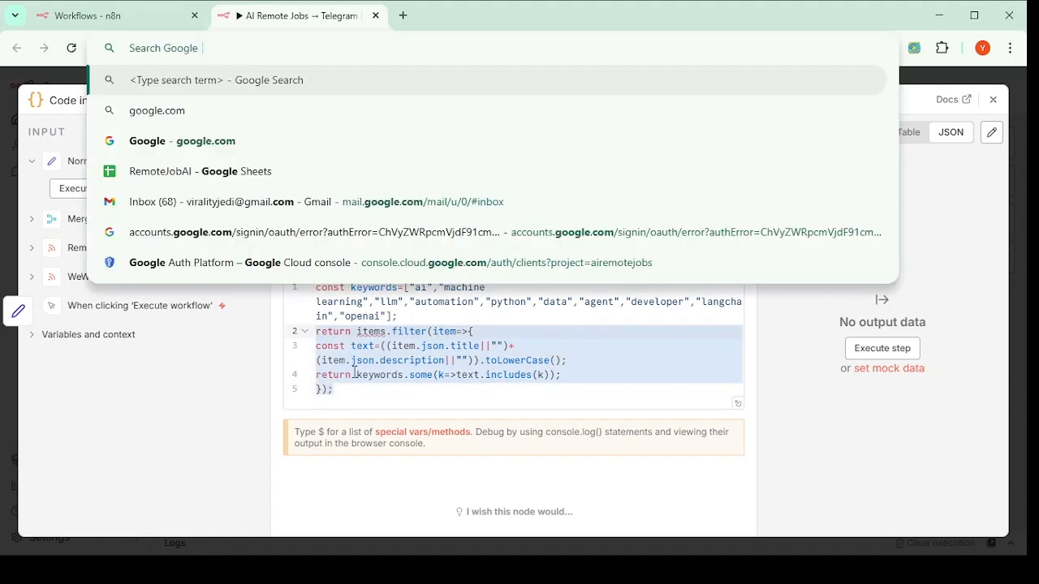
{"action": "left_click", "coordinate": [475, 25]}
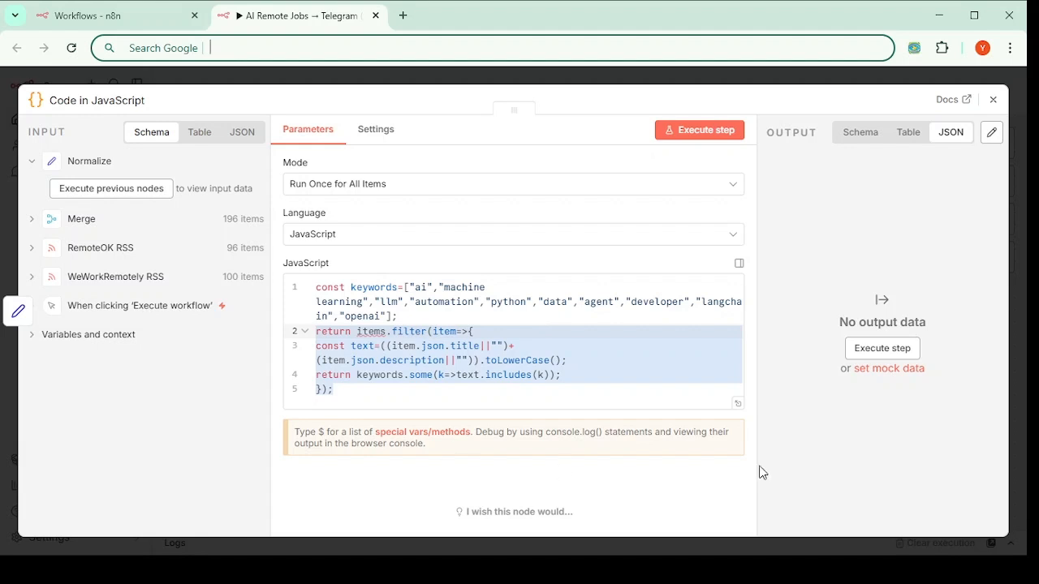
{"action": "key", "text": "alt+Tab"}
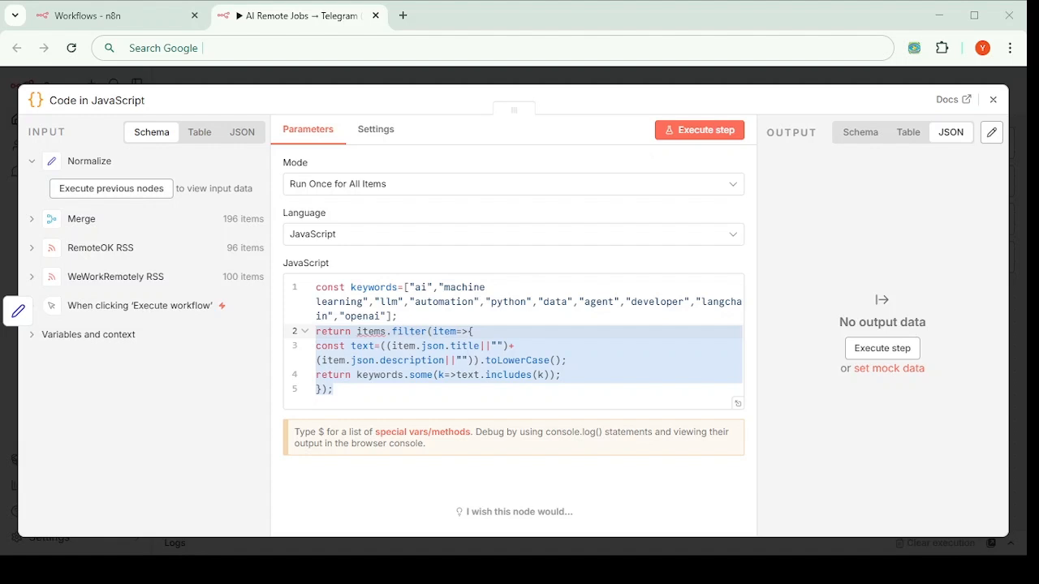
{"action": "left_click", "coordinate": [402, 319]}
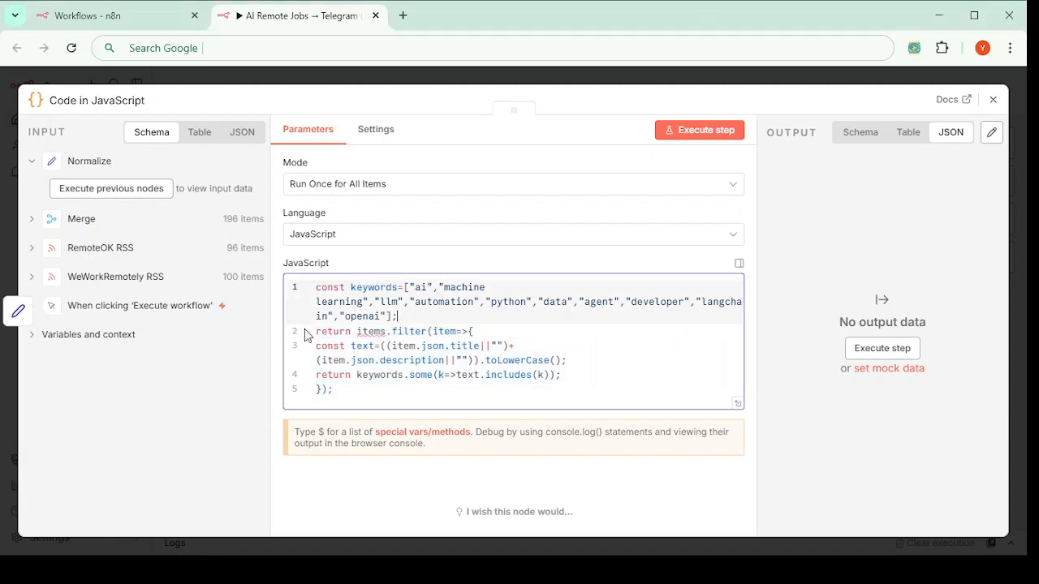
{"action": "left_click", "coordinate": [346, 394]}
{"action": "left_click_drag", "start_coordinate": [349, 397], "coordinate": [299, 284]}
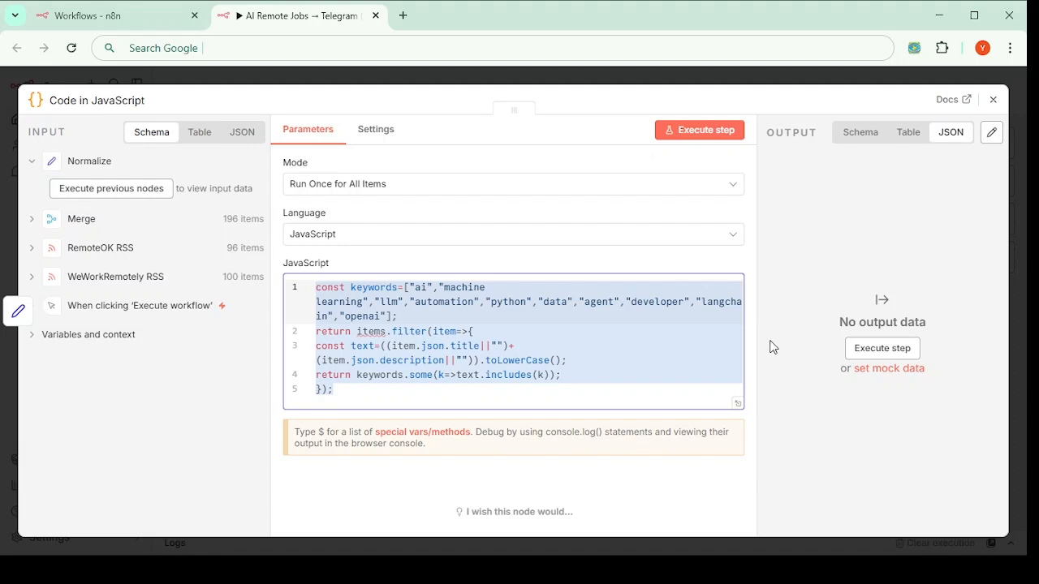
Step: Reopen the Code in JavaScript node and review keywords ai, machine learning, python, agent
{"action": "left_click", "coordinate": [993, 99]}
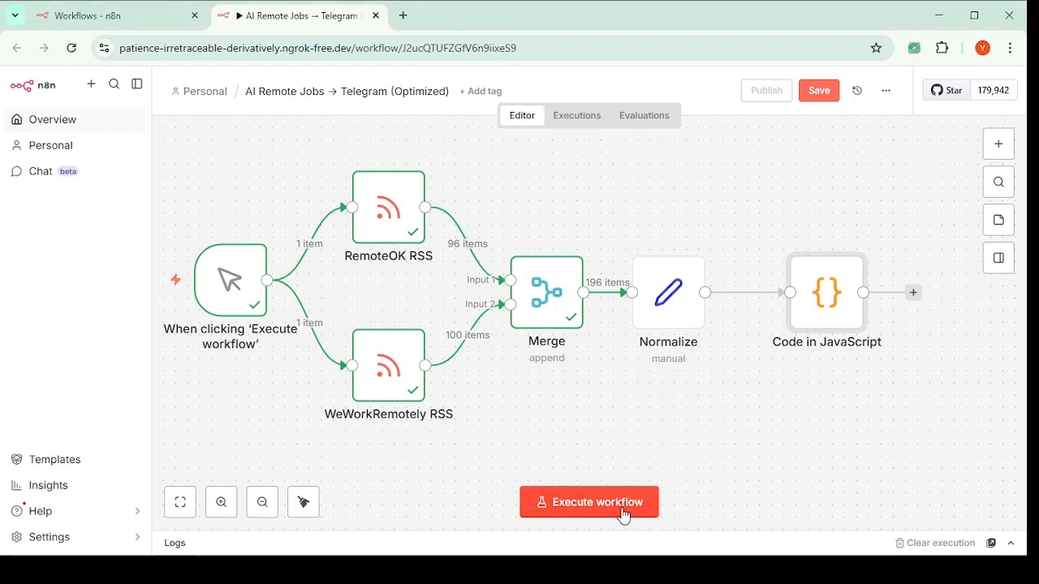
{"action": "double_click", "coordinate": [838, 307]}
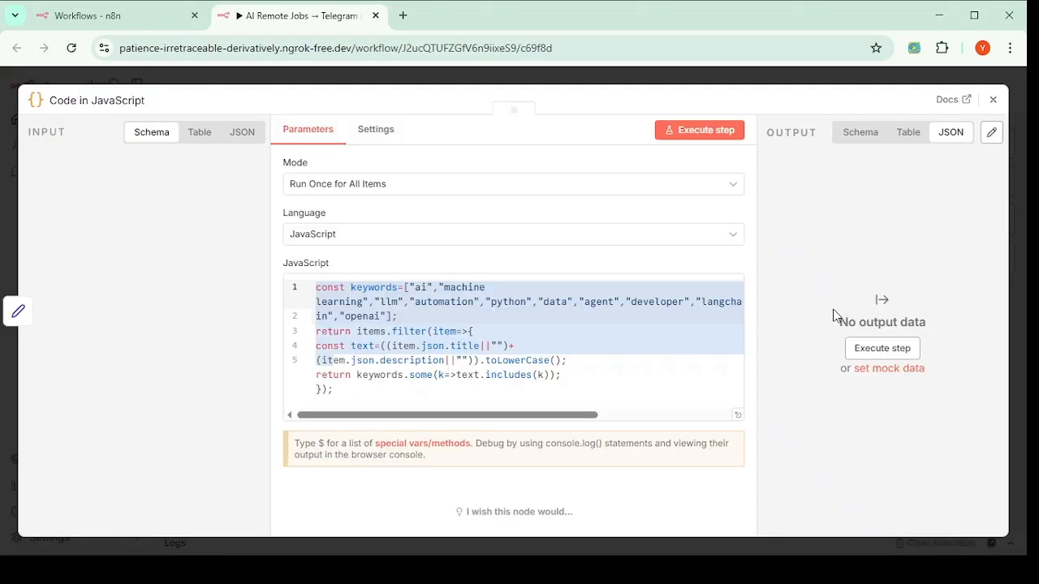
{"action": "left_click", "coordinate": [508, 346]}
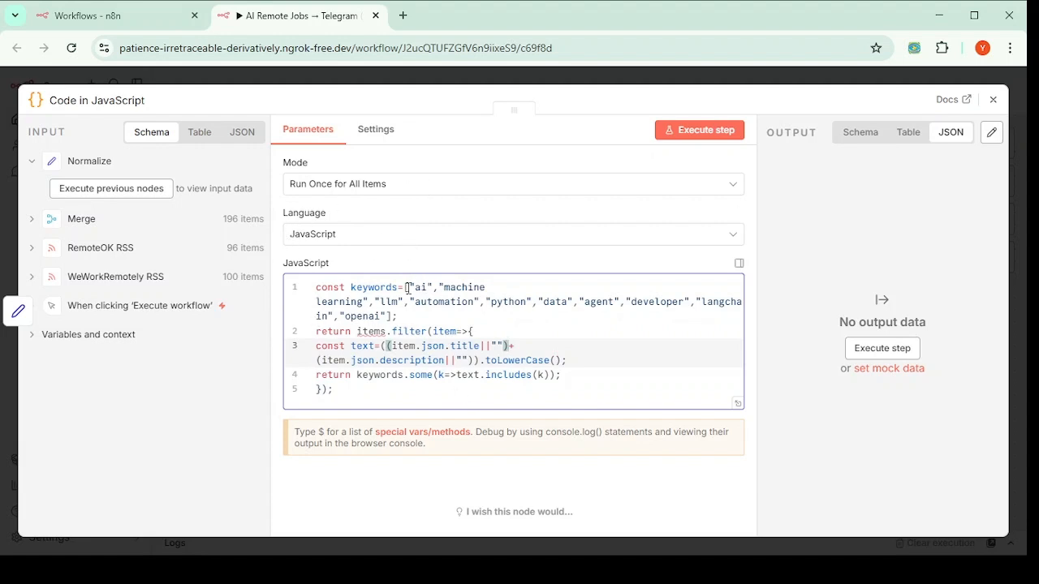
{"action": "left_click", "coordinate": [370, 286]}
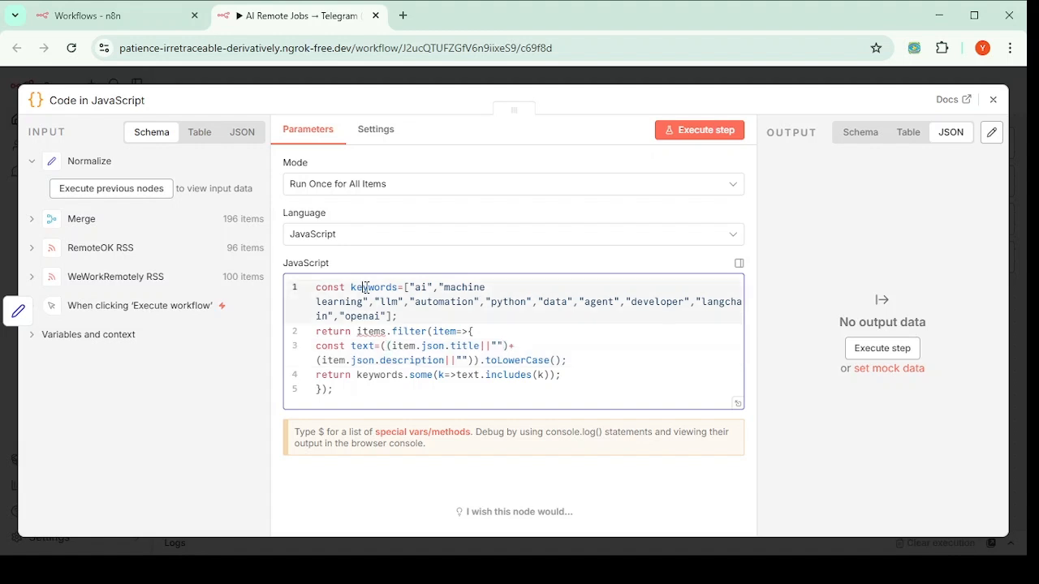
{"action": "double_click", "coordinate": [422, 288]}
{"action": "left_click", "coordinate": [445, 288]}
{"action": "left_click", "coordinate": [507, 301]}
{"action": "left_click", "coordinate": [598, 301]}
Step: Check the openai keyword and return line, then close the editor and nudge the node left
{"action": "left_click", "coordinate": [362, 317]}
{"action": "left_click", "coordinate": [381, 316], "text": "shift"}
{"action": "left_click", "coordinate": [417, 288]}
{"action": "left_click", "coordinate": [387, 316]}
{"action": "left_click", "coordinate": [391, 398]}
{"action": "key", "text": "Up"}
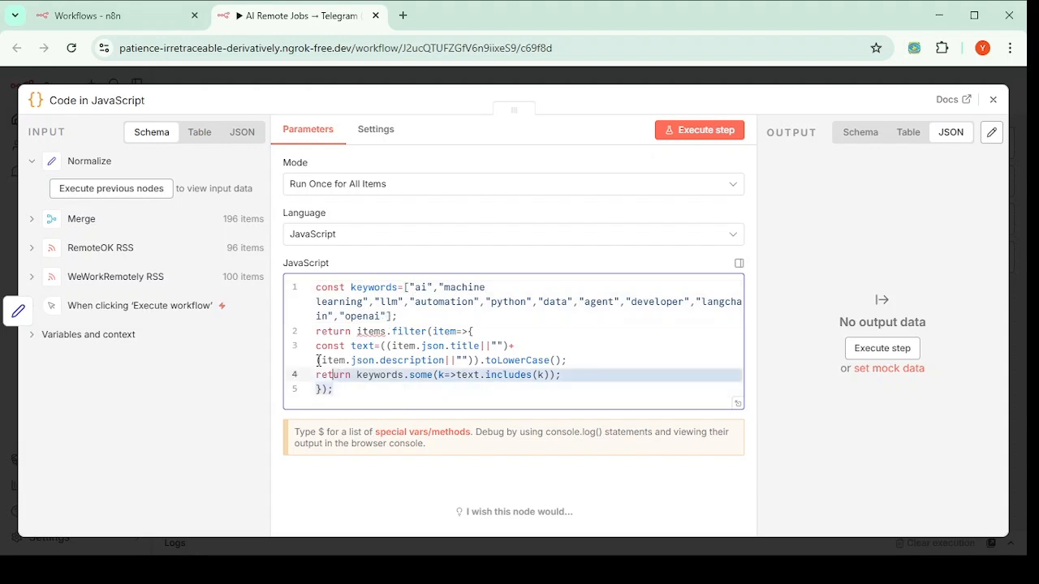
{"action": "key", "text": "ctrl+a"}
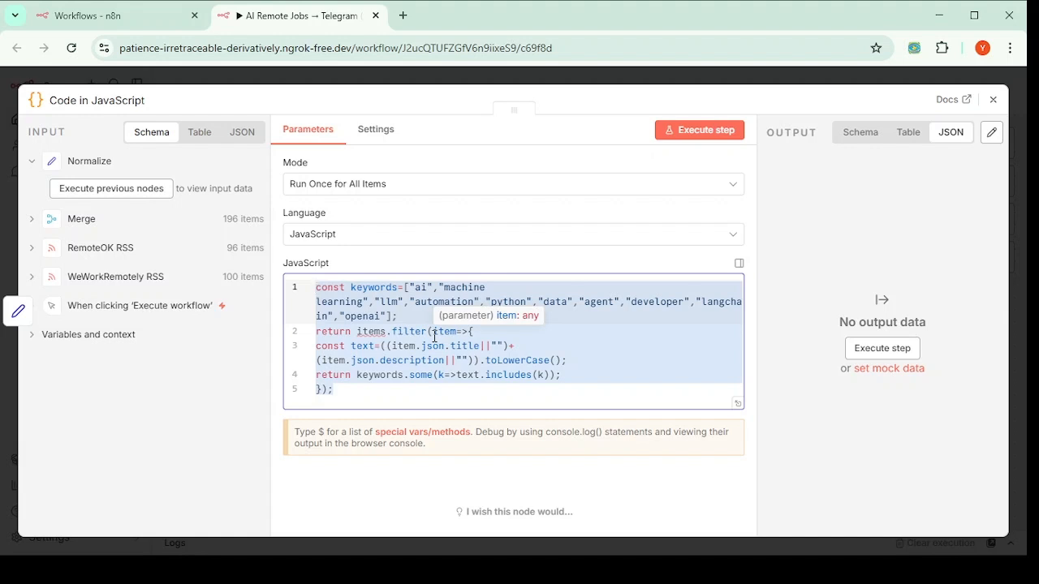
{"action": "left_click", "coordinate": [991, 108]}
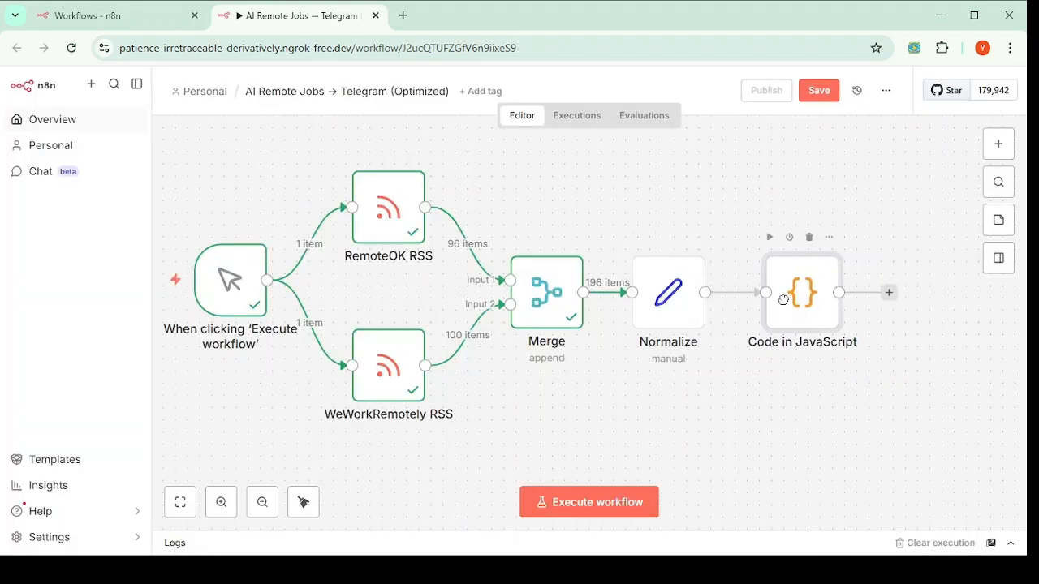
{"action": "left_click_drag", "start_coordinate": [784, 300], "coordinate": [771, 301]}
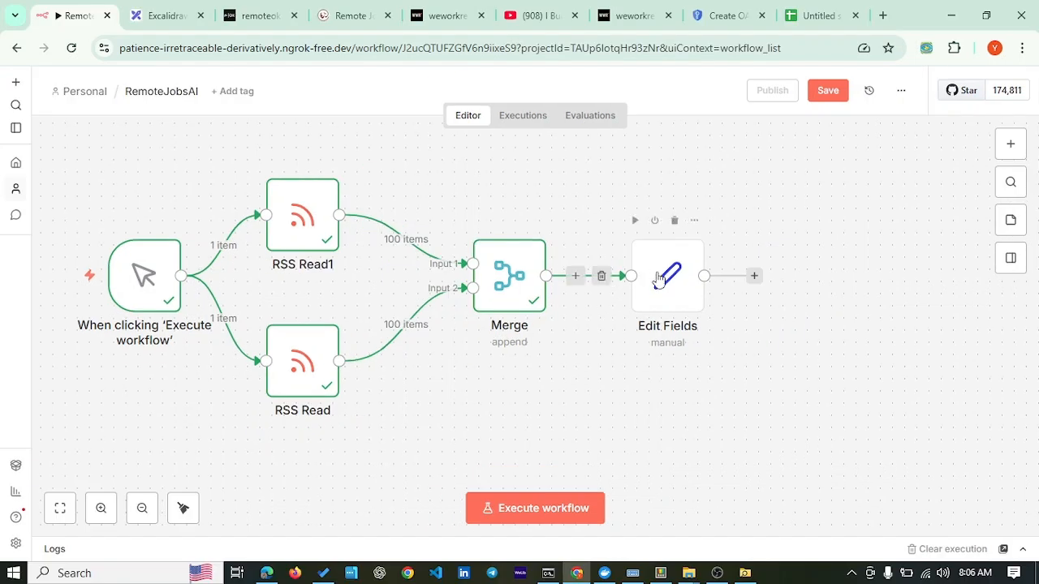
Step: After Edit Fields, search 'google' and scroll through the Google Sheets actions list
{"action": "left_click", "coordinate": [755, 278]}
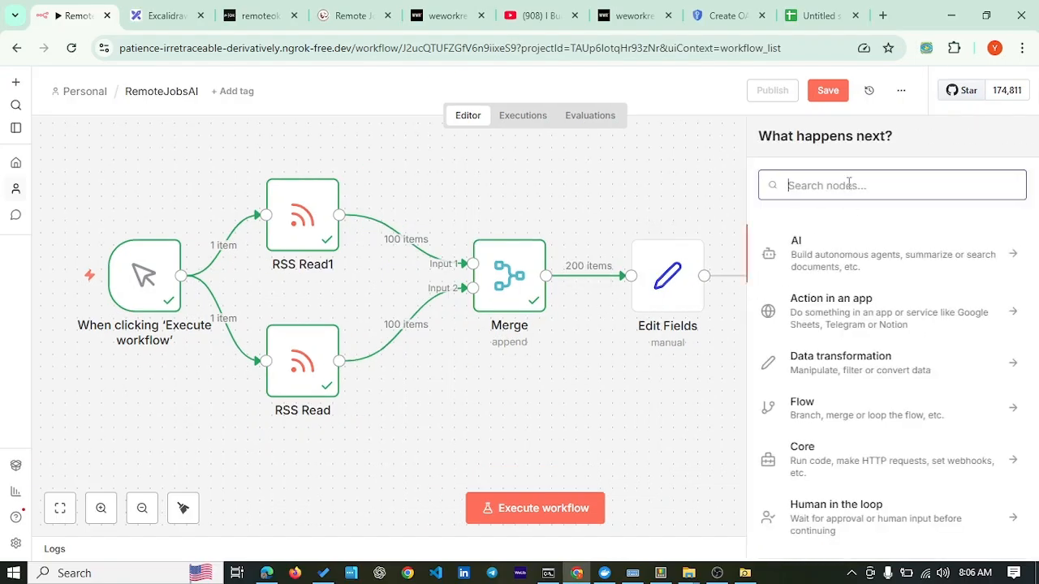
{"action": "type", "text": "g"}
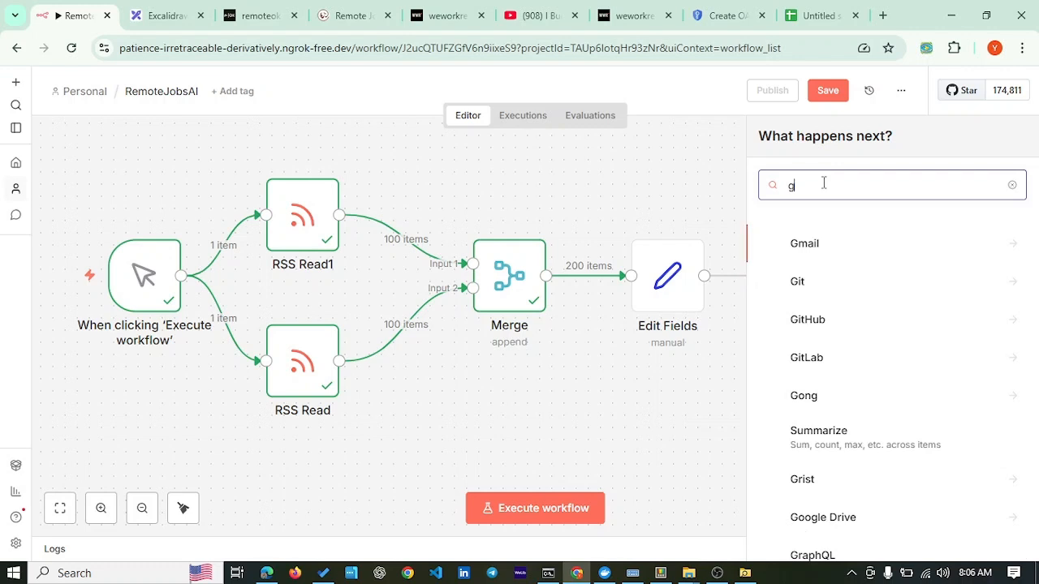
{"action": "type", "text": "oo"}
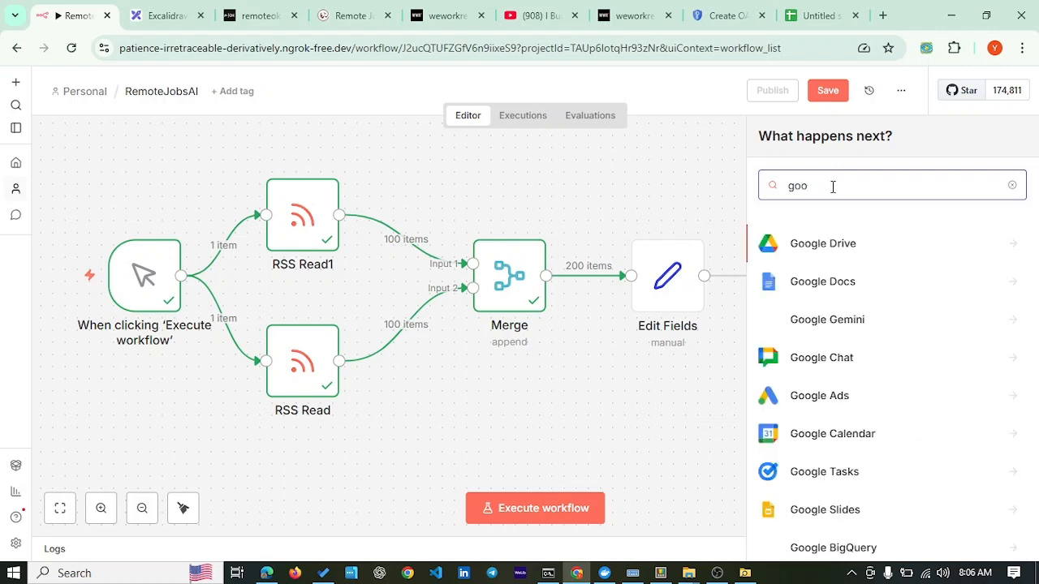
{"action": "type", "text": "gle sheet"}
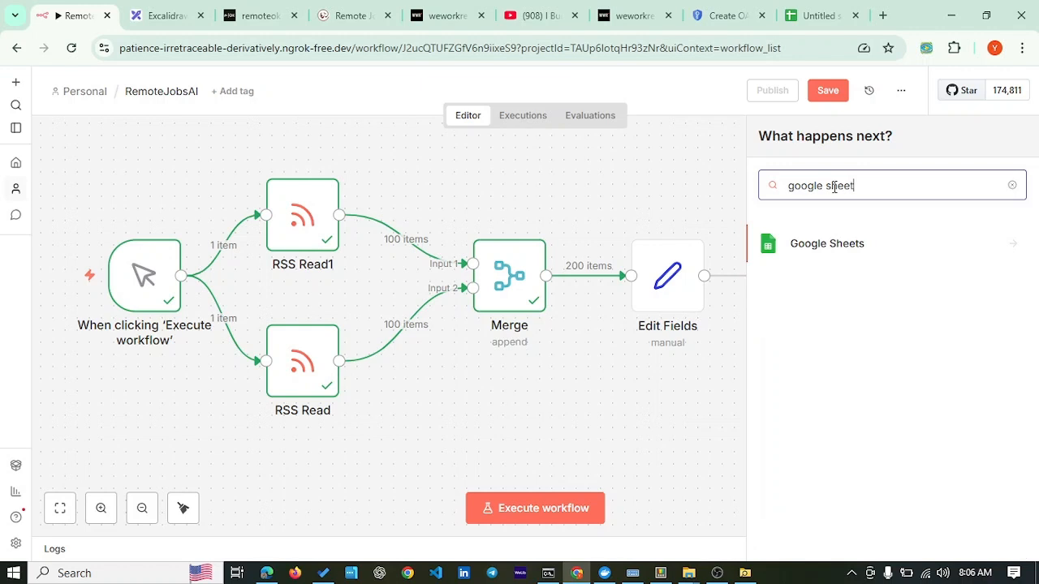
{"action": "left_click", "coordinate": [839, 244]}
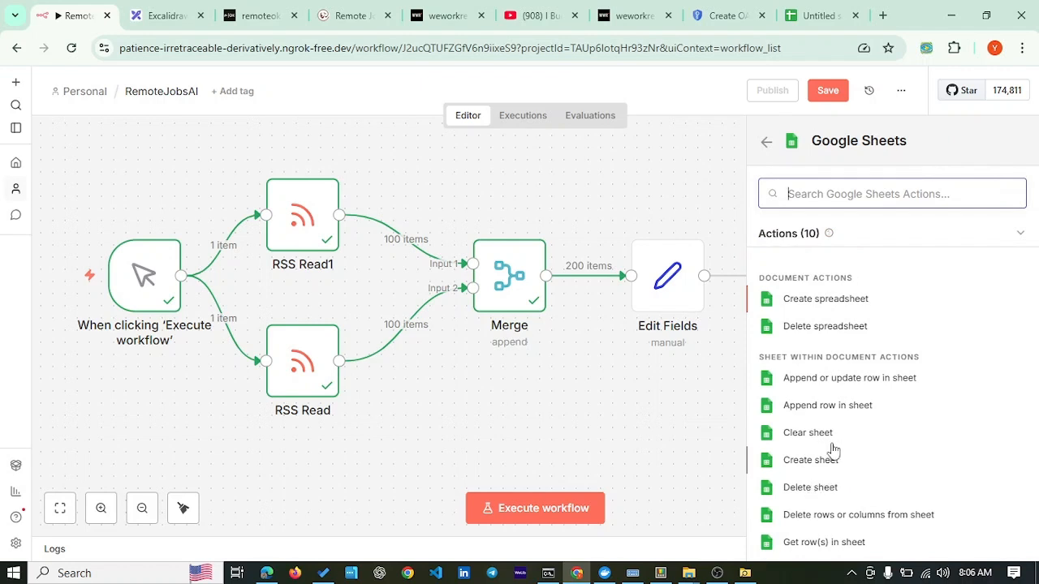
{"action": "scroll", "coordinate": [835, 432], "scroll_direction": "down", "scroll_amount": 1}
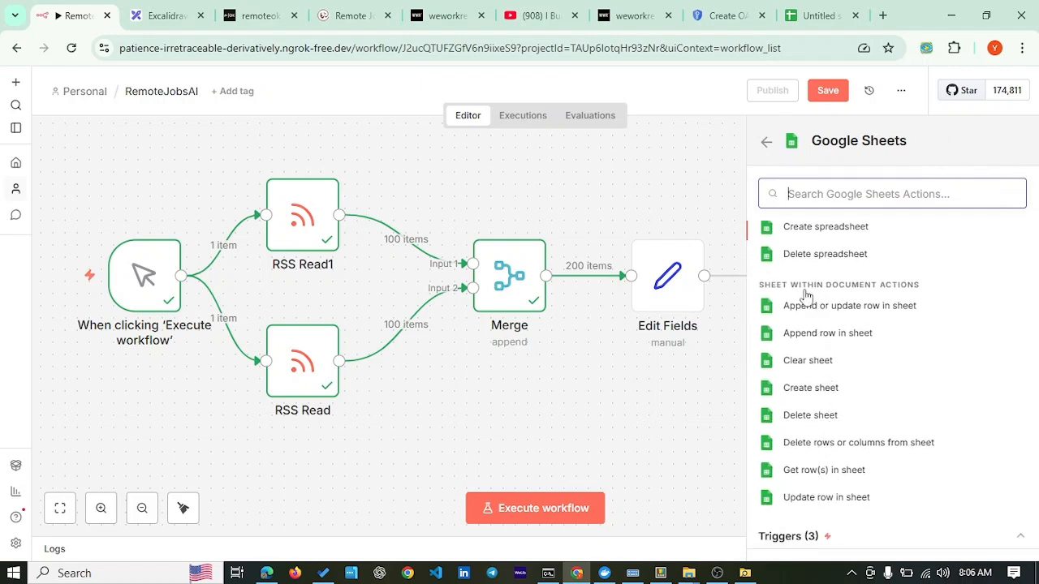
{"action": "type", "text": "rea"}
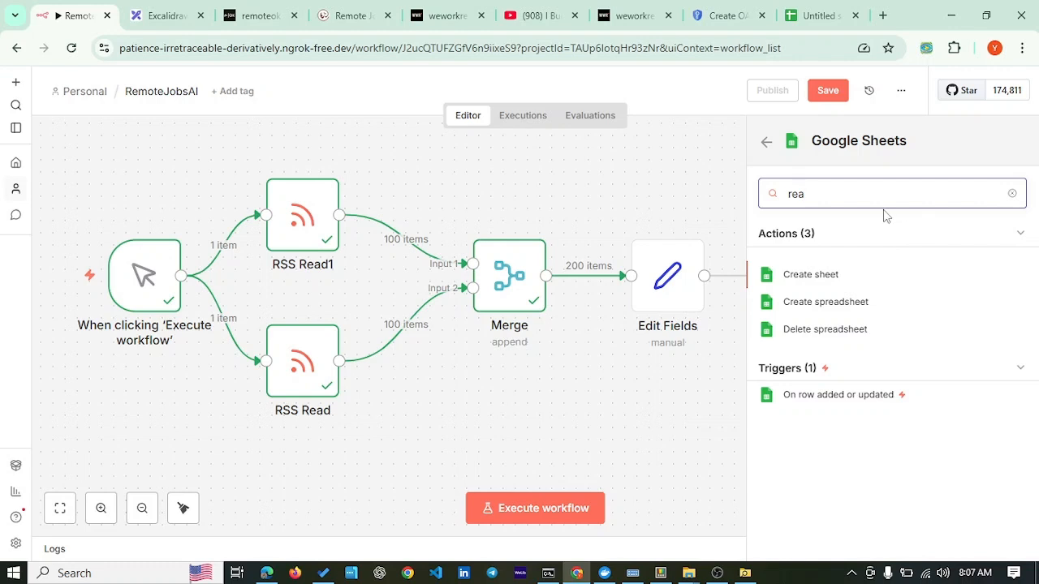
{"action": "key", "text": "BackSpace"}
{"action": "key", "text": "BackSpace"}
{"action": "key", "text": "BackSpace"}
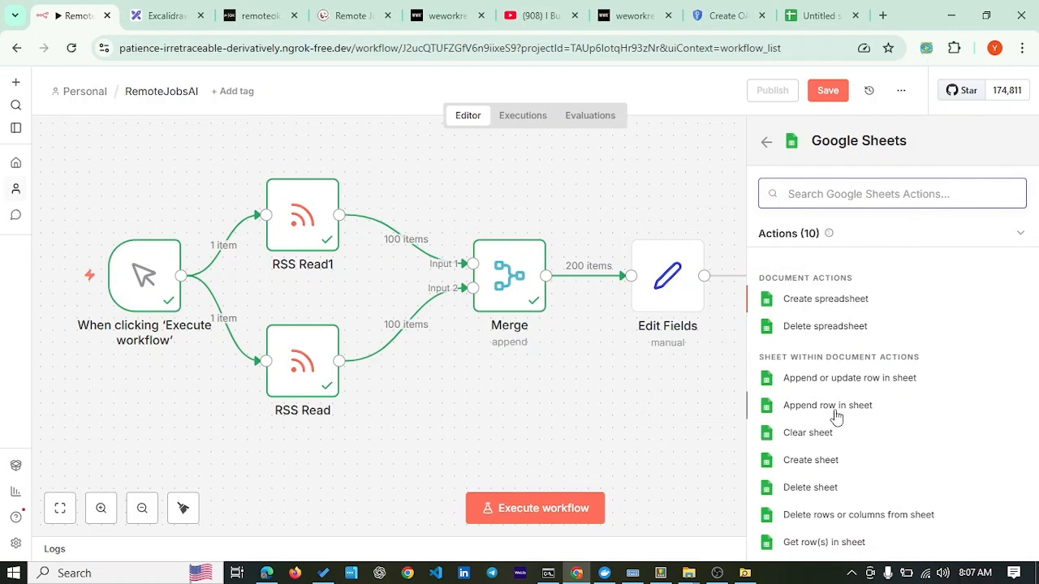
{"action": "scroll", "coordinate": [847, 413], "scroll_direction": "down", "scroll_amount": 3}
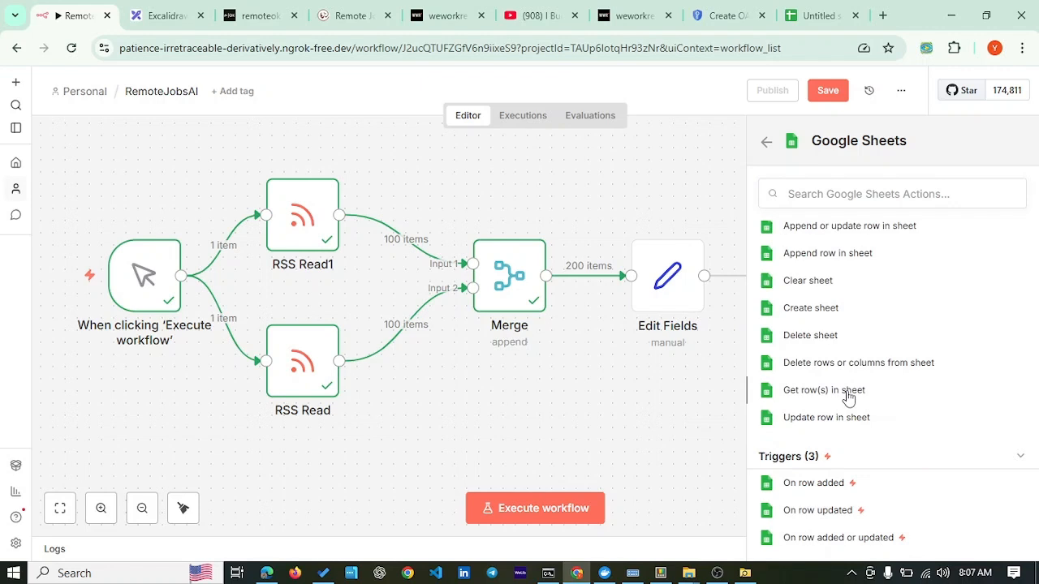
Step: Add a Get row(s) in sheet step and begin a new Google Sheets credential
{"action": "left_click", "coordinate": [848, 396]}
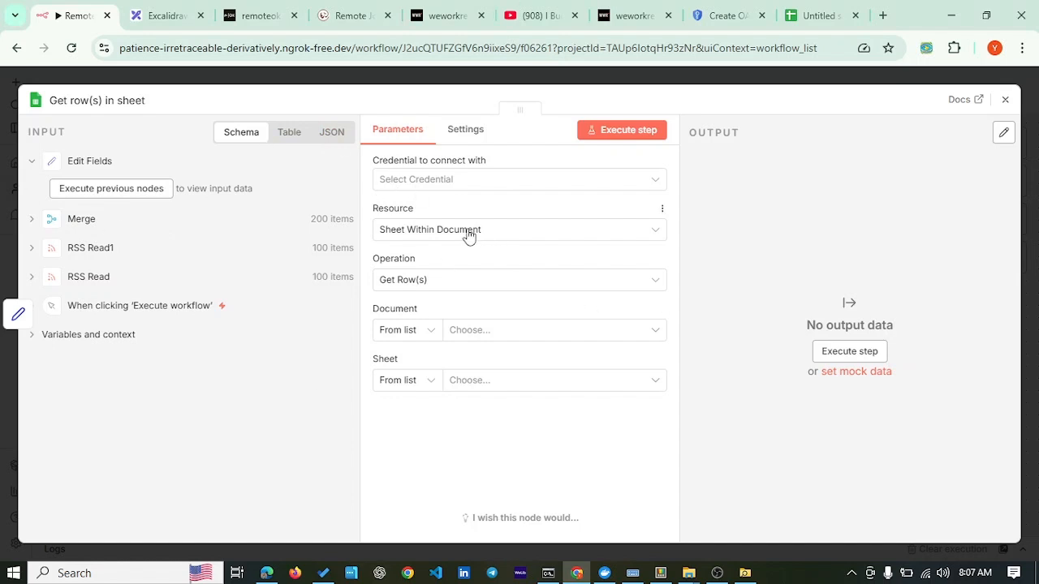
{"action": "left_click", "coordinate": [657, 186]}
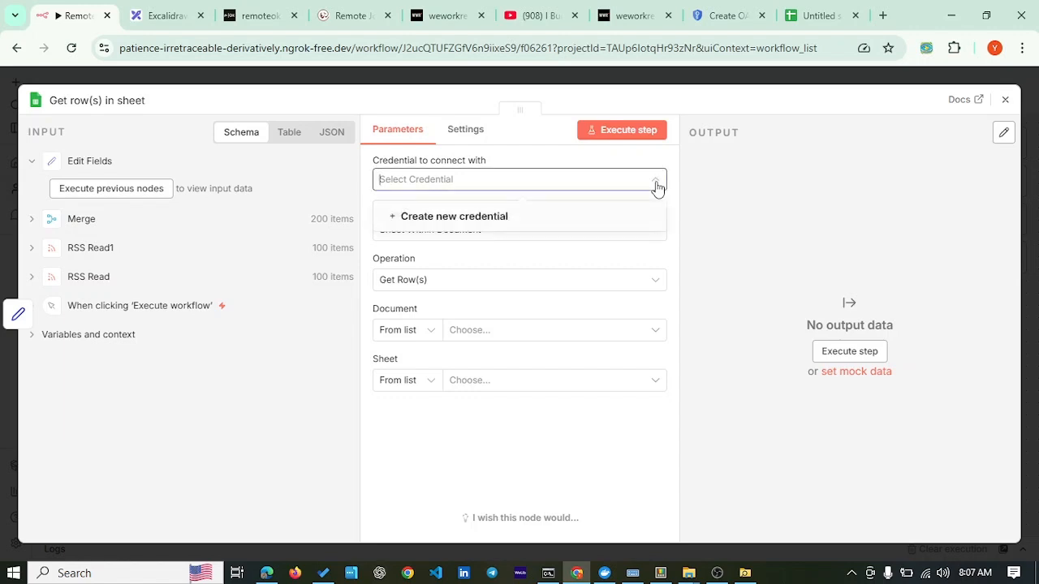
{"action": "left_click", "coordinate": [470, 221]}
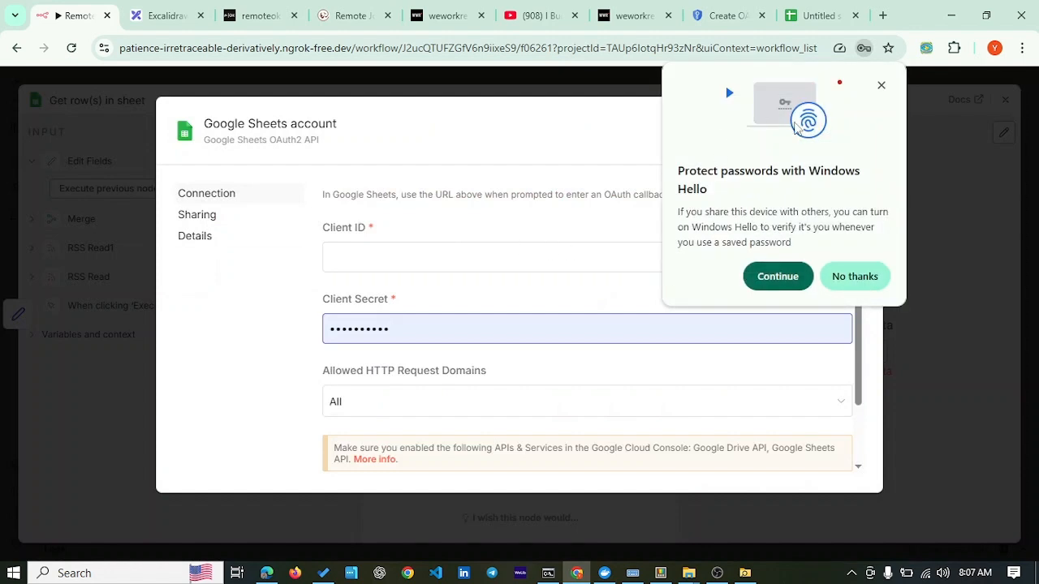
{"action": "left_click", "coordinate": [880, 85]}
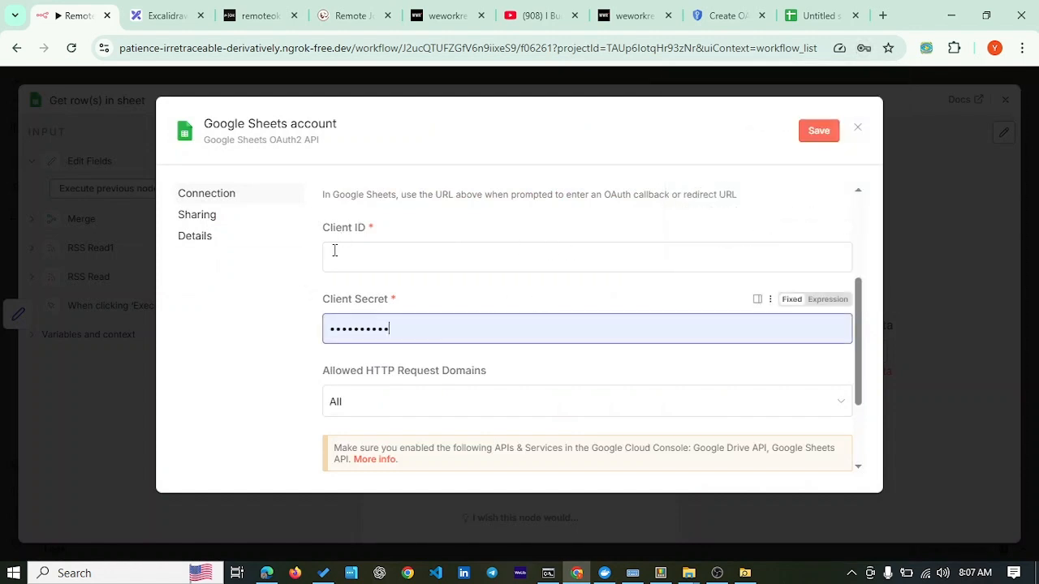
{"action": "left_click", "coordinate": [466, 260]}
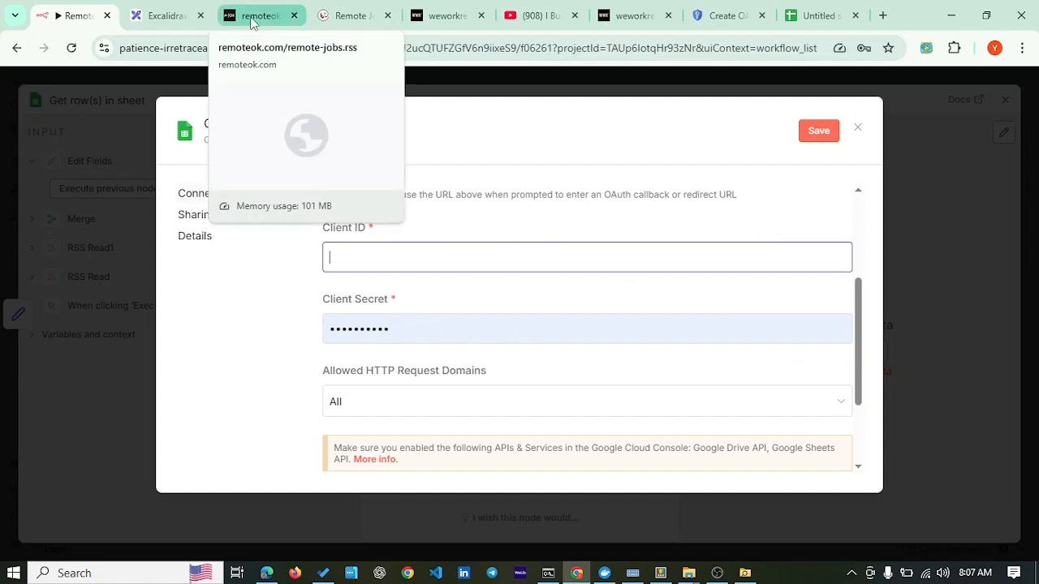
Step: Copy the new OAuth client ID from the Google Cloud client details
{"action": "left_click", "coordinate": [728, 18]}
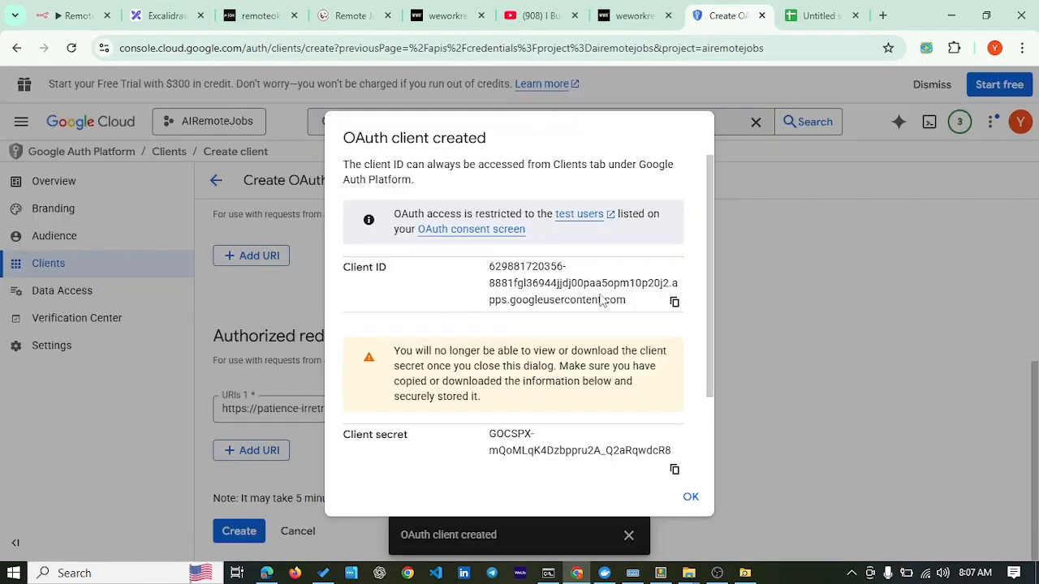
{"action": "left_click", "coordinate": [676, 302]}
{"action": "left_click", "coordinate": [802, 10]}
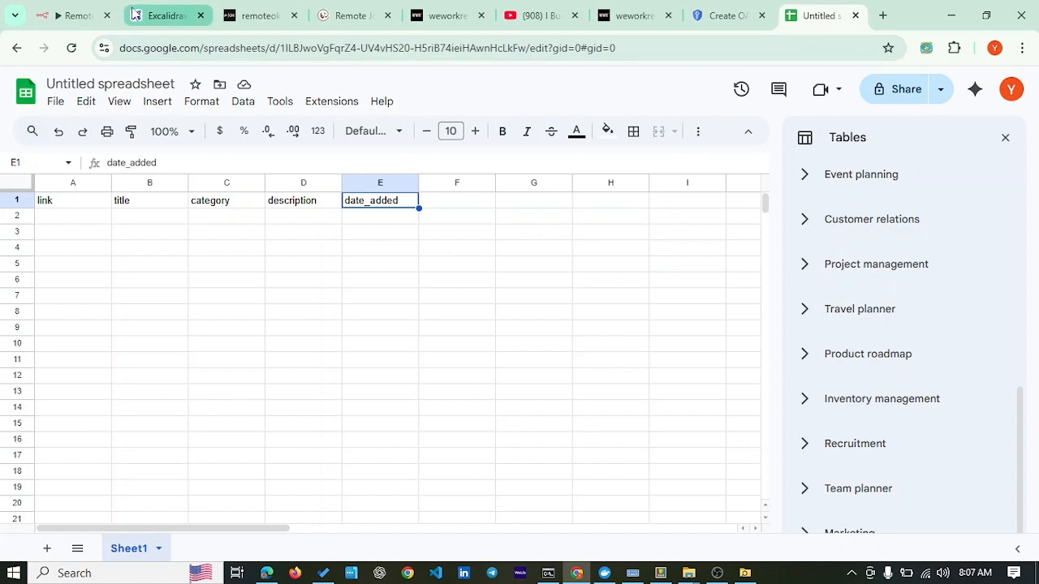
Step: Paste the OAuth client ID into the credential's Client ID field
{"action": "left_click", "coordinate": [89, 14]}
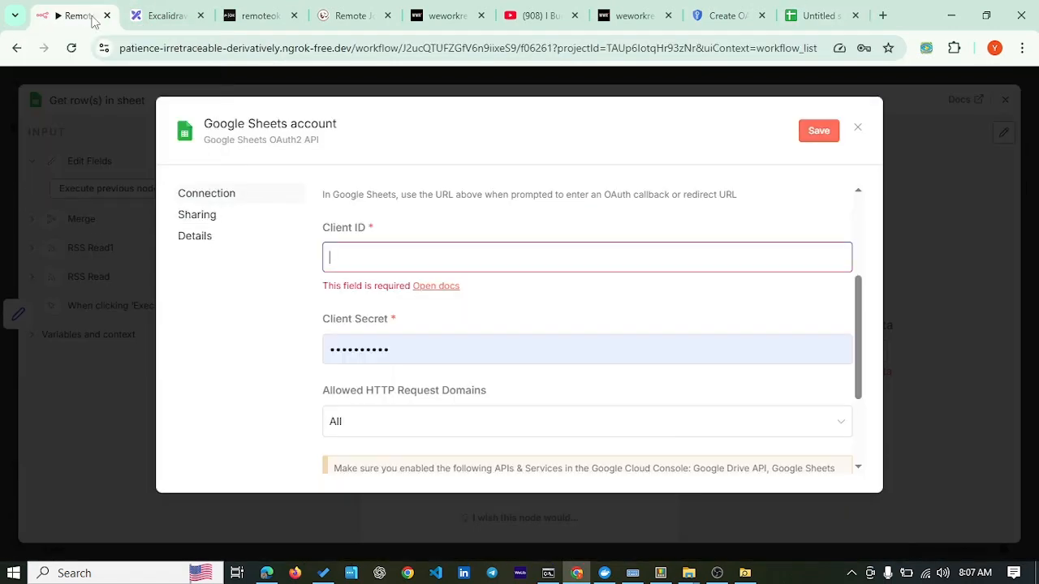
{"action": "right_click", "coordinate": [359, 258]}
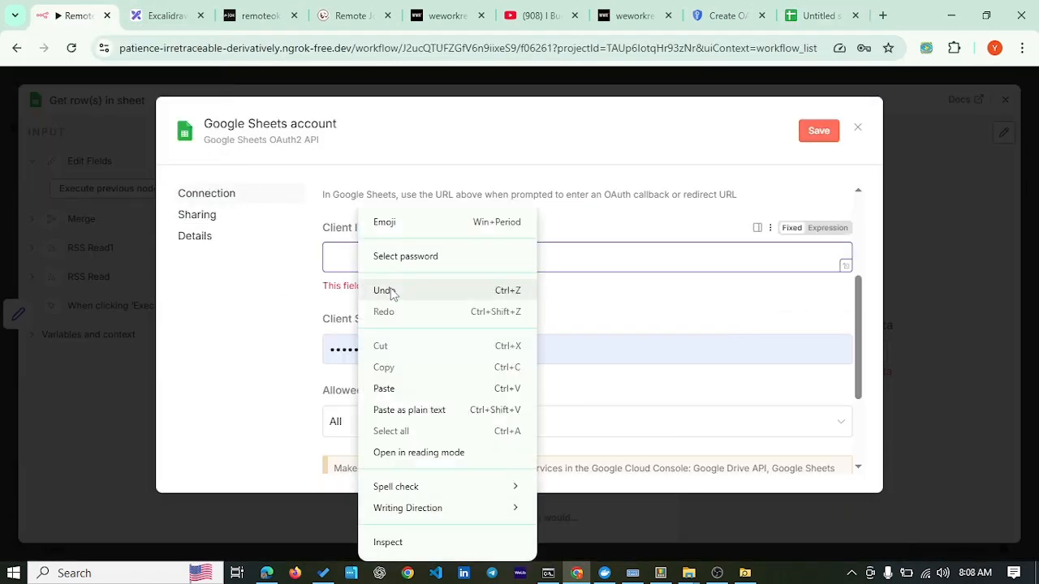
{"action": "left_click", "coordinate": [384, 389]}
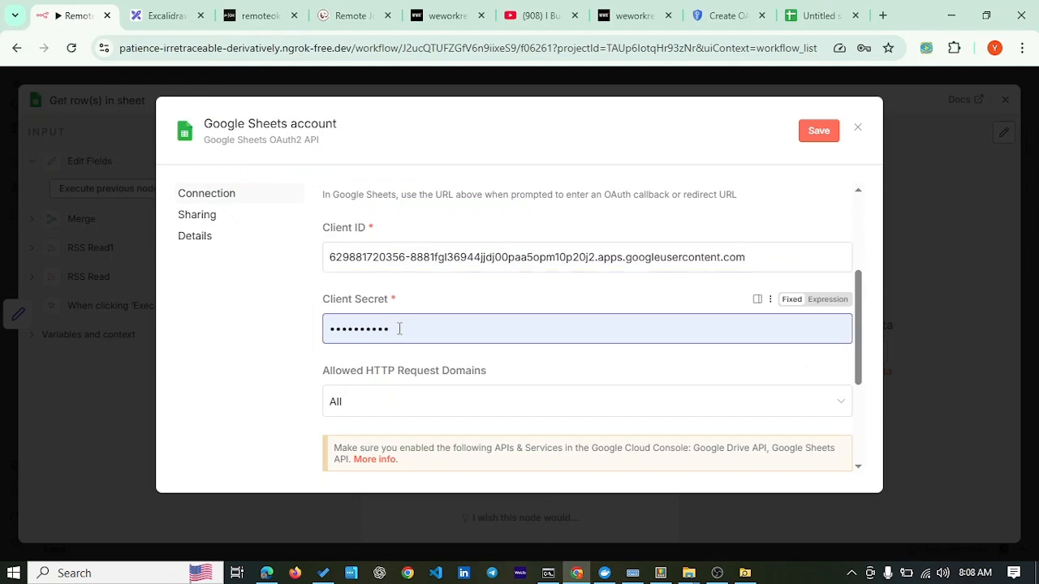
Step: Copy the OAuth client secret from Google Cloud and paste it into Client Secret
{"action": "left_click_drag", "start_coordinate": [394, 327], "coordinate": [294, 327]}
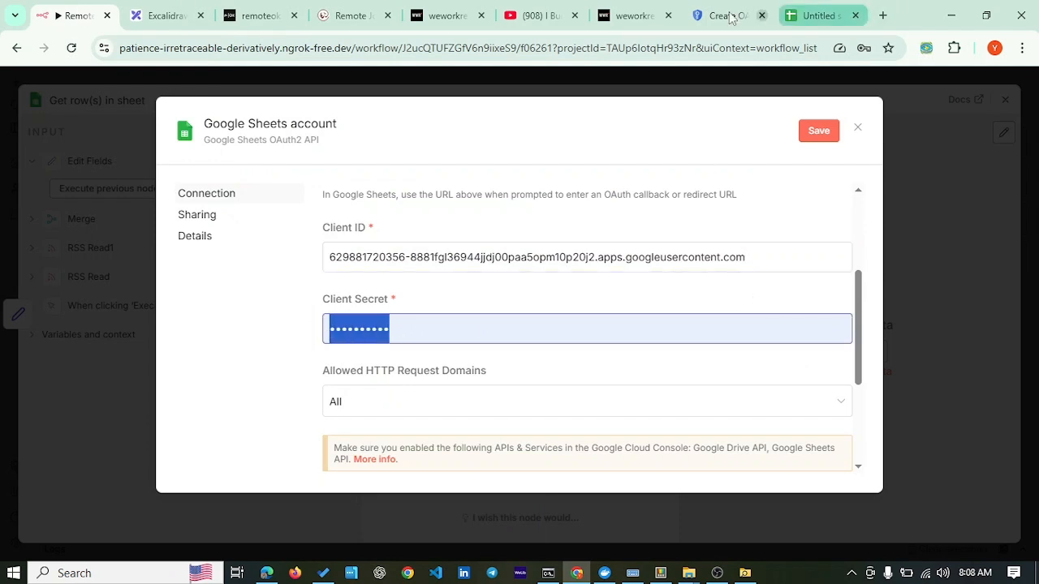
{"action": "left_click", "coordinate": [724, 16]}
{"action": "scroll", "coordinate": [568, 336], "scroll_direction": "down", "scroll_amount": 2}
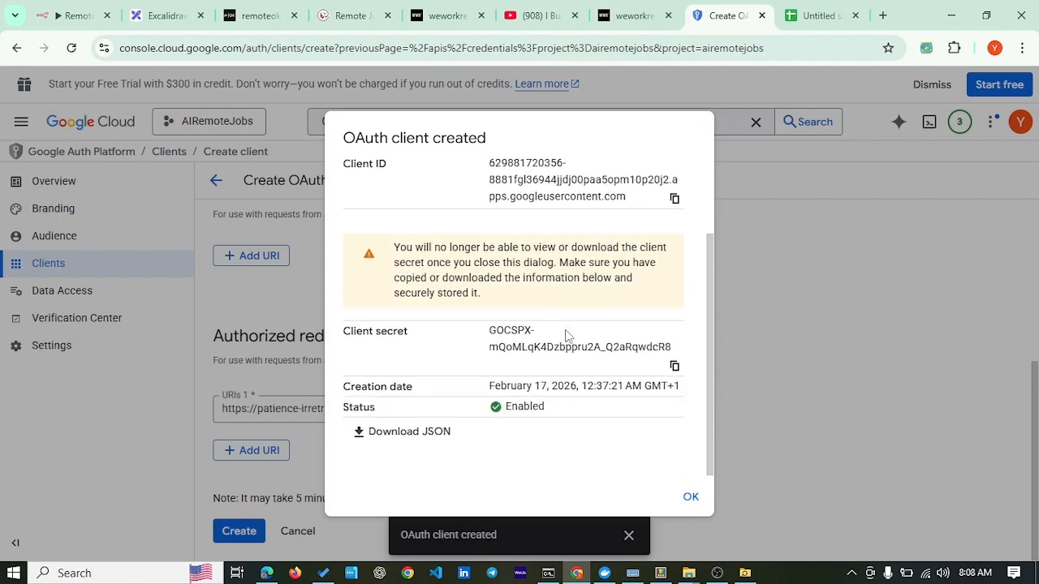
{"action": "left_click", "coordinate": [675, 366]}
{"action": "left_click", "coordinate": [79, 16]}
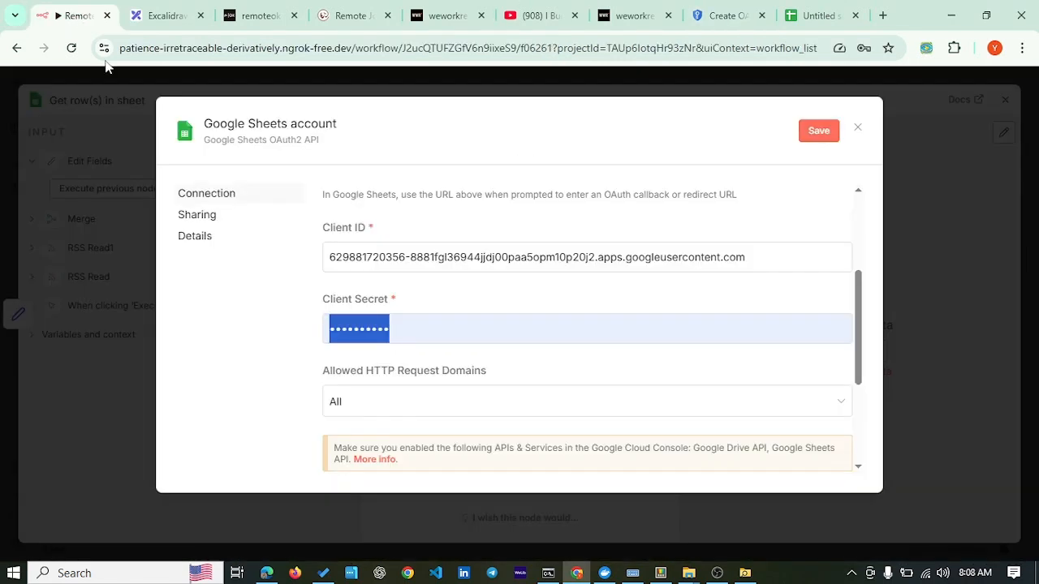
{"action": "right_click", "coordinate": [362, 329]}
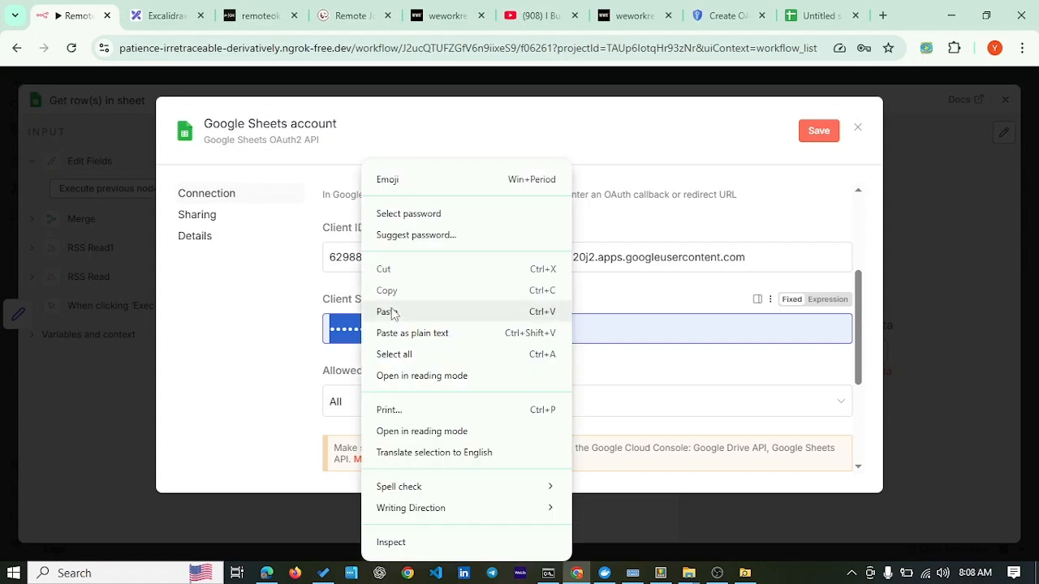
{"action": "left_click", "coordinate": [387, 312]}
{"action": "scroll", "coordinate": [469, 320], "scroll_direction": "down", "scroll_amount": 3}
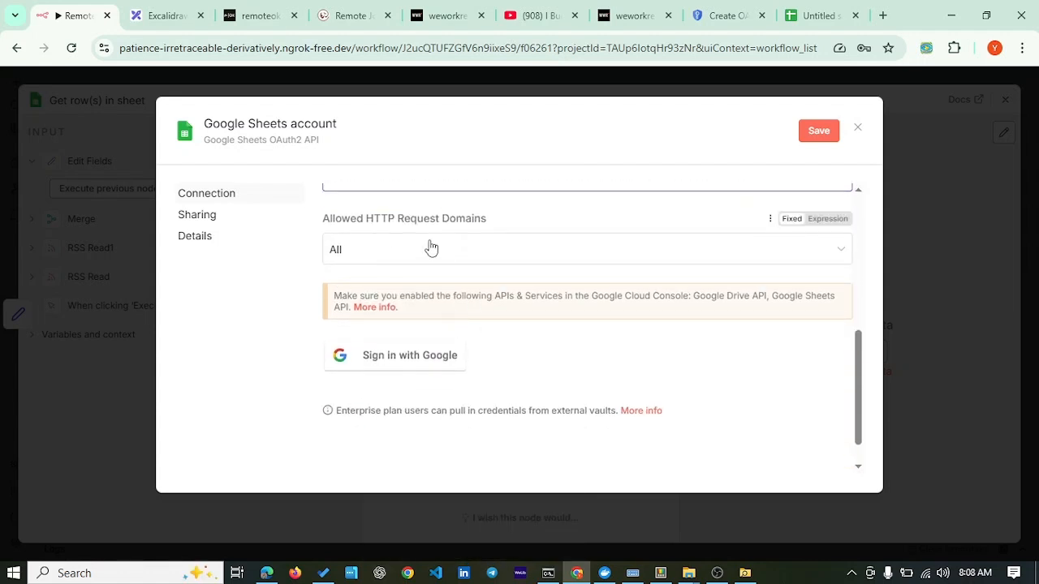
Step: Save the Google Sheets credential and launch Sign in with Google
{"action": "left_click", "coordinate": [409, 369]}
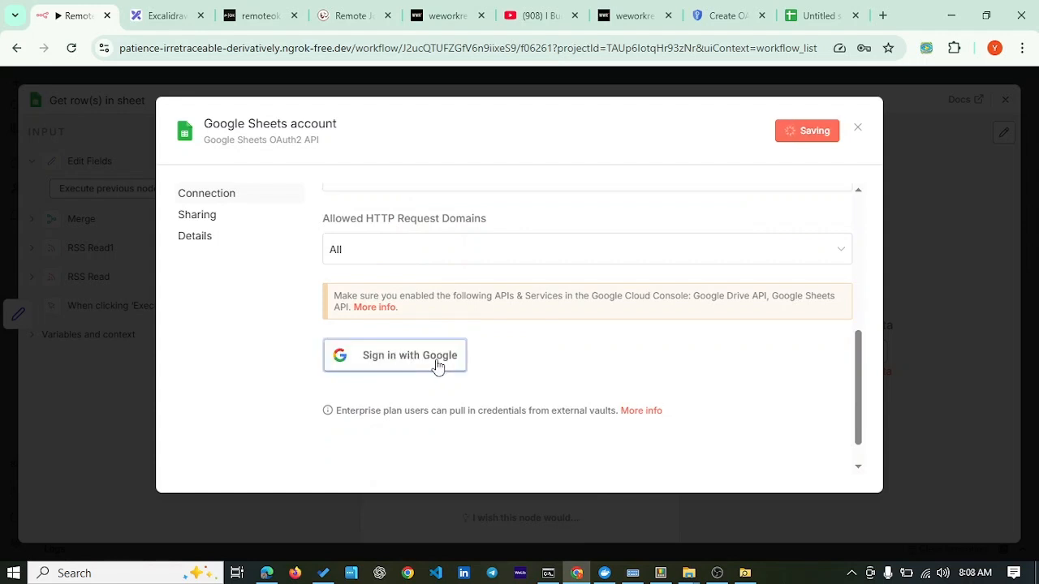
{"action": "left_click", "coordinate": [427, 355]}
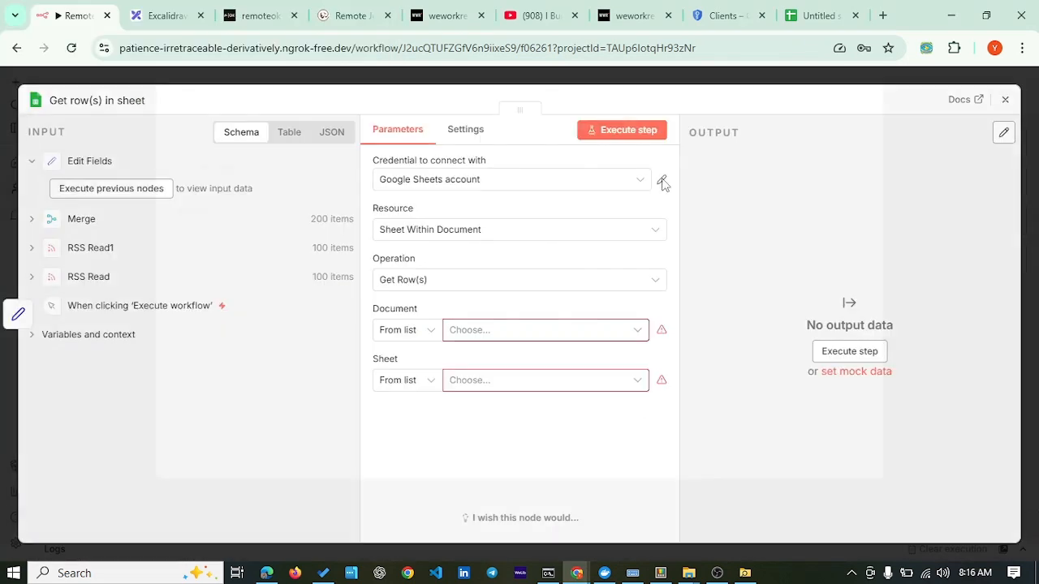
{"action": "left_click", "coordinate": [662, 180]}
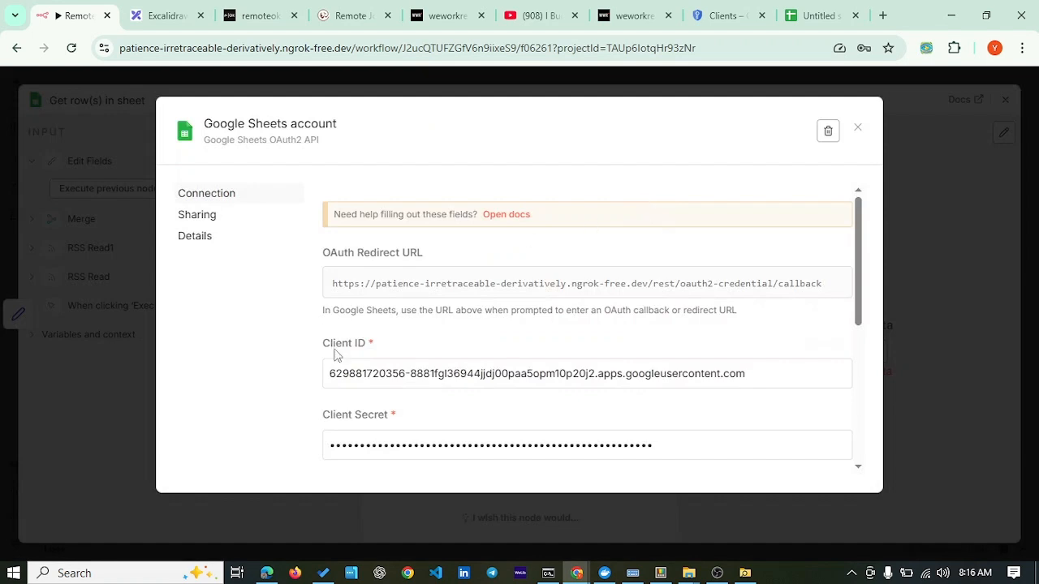
{"action": "scroll", "coordinate": [632, 343], "scroll_direction": "down", "scroll_amount": 5}
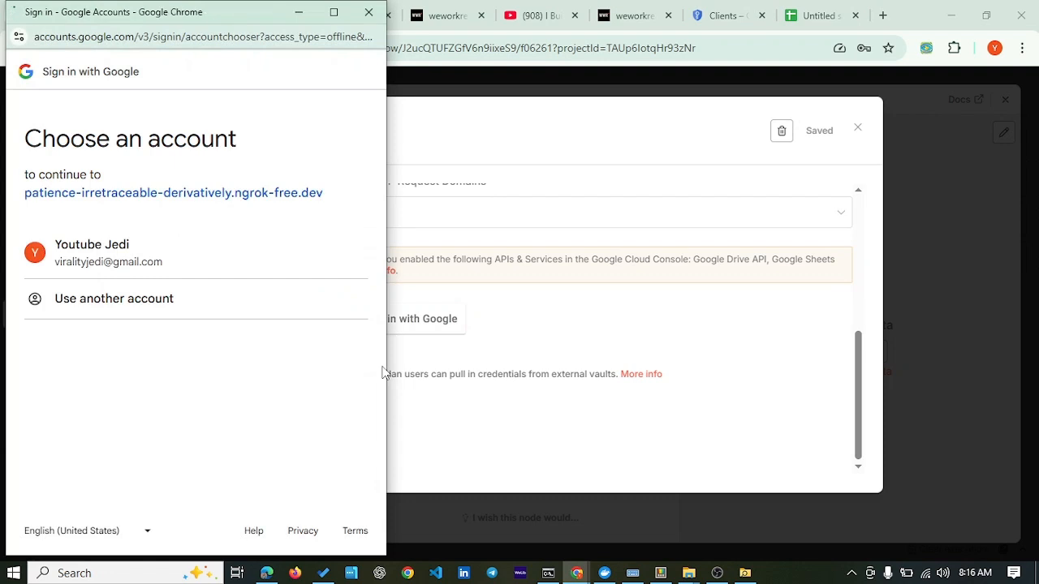
Step: Sign in with the Google account, pass the unverified warning, and grant all Drive and Sheets permissions
{"action": "left_click", "coordinate": [113, 257]}
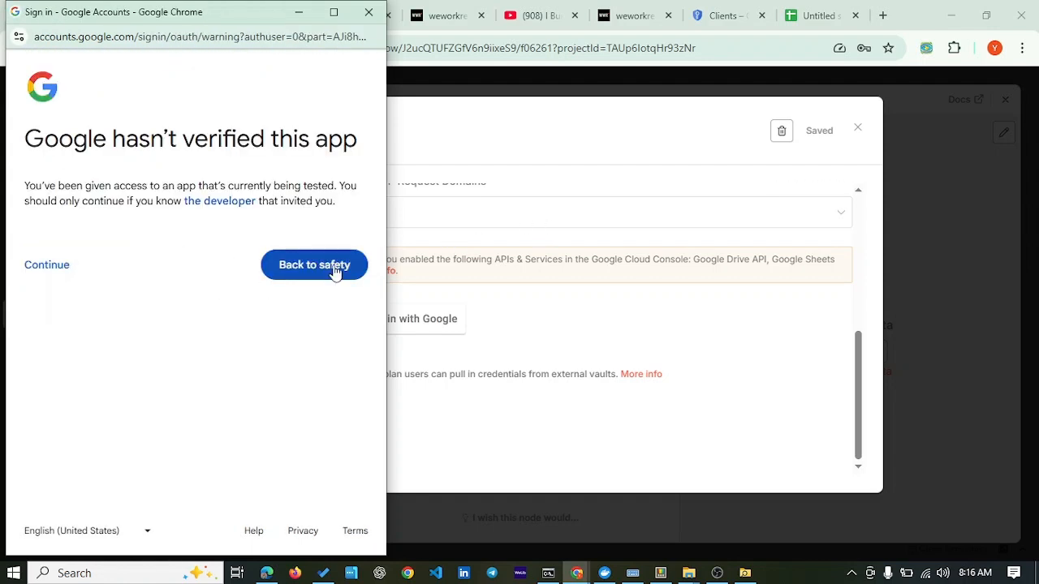
{"action": "left_click", "coordinate": [45, 270]}
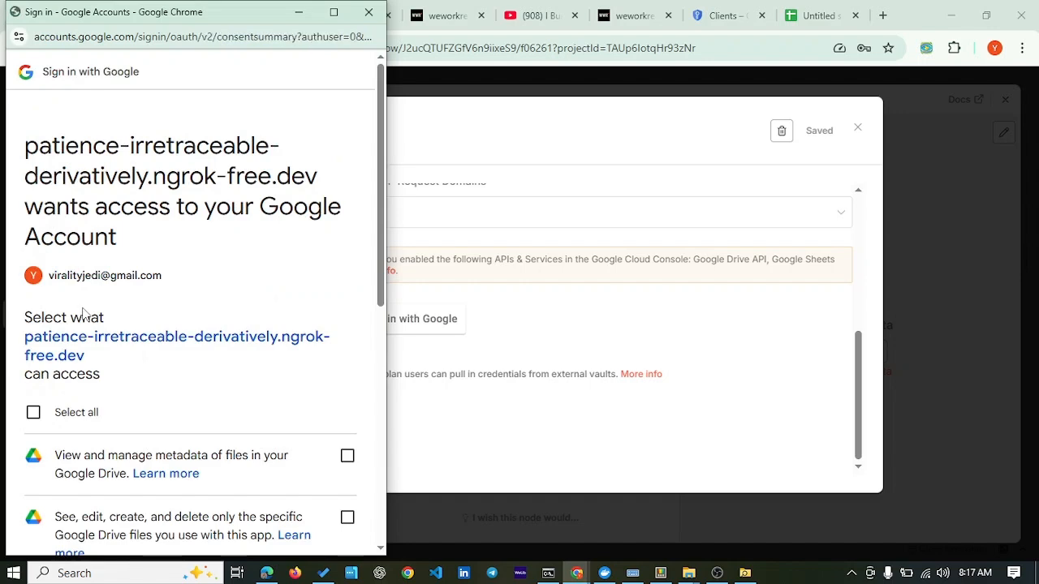
{"action": "left_click", "coordinate": [49, 415]}
{"action": "scroll", "coordinate": [210, 287], "scroll_direction": "down", "scroll_amount": 6}
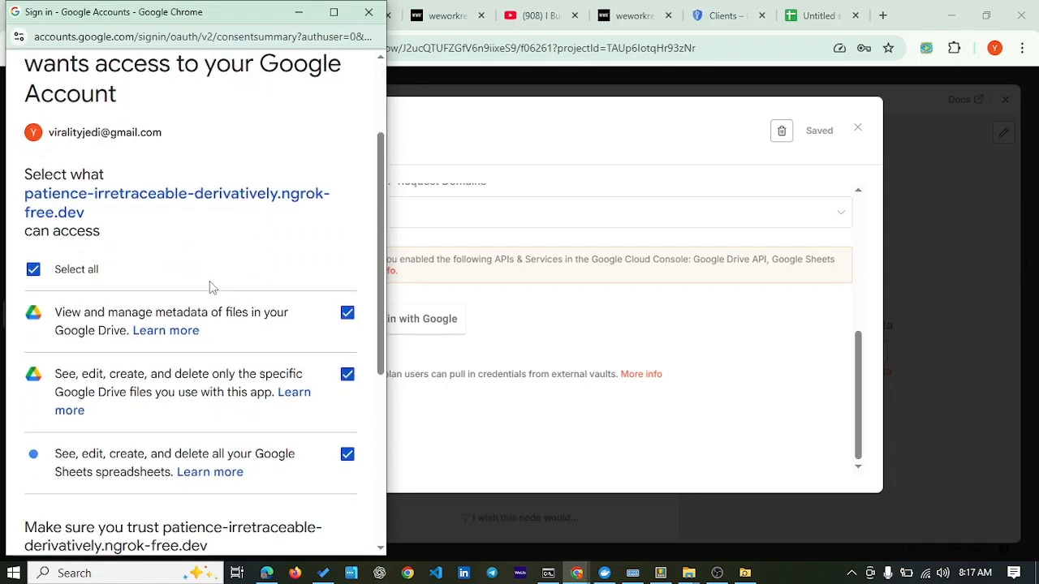
{"action": "left_click", "coordinate": [249, 471]}
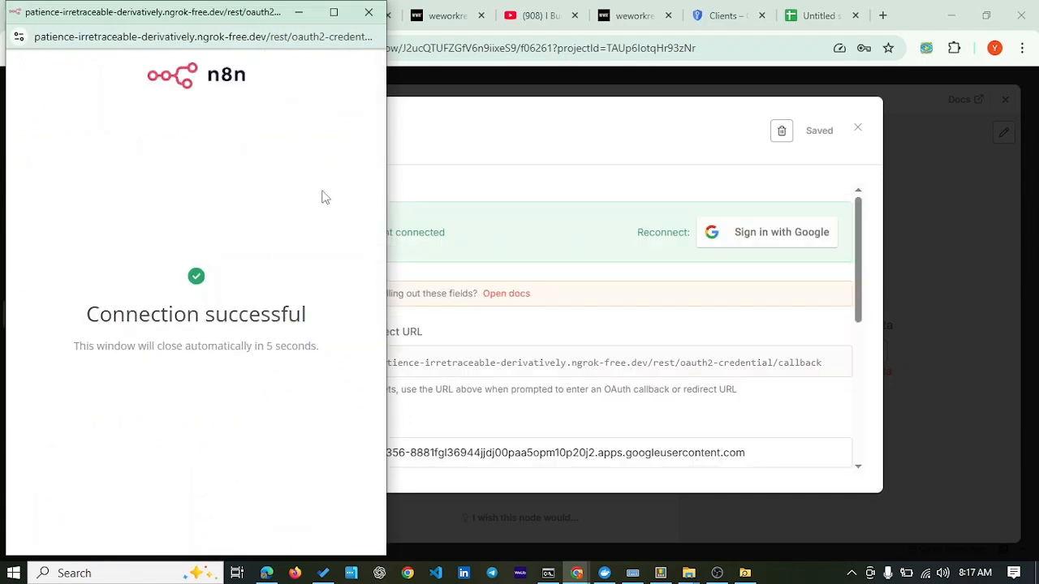
{"action": "left_click", "coordinate": [371, 14]}
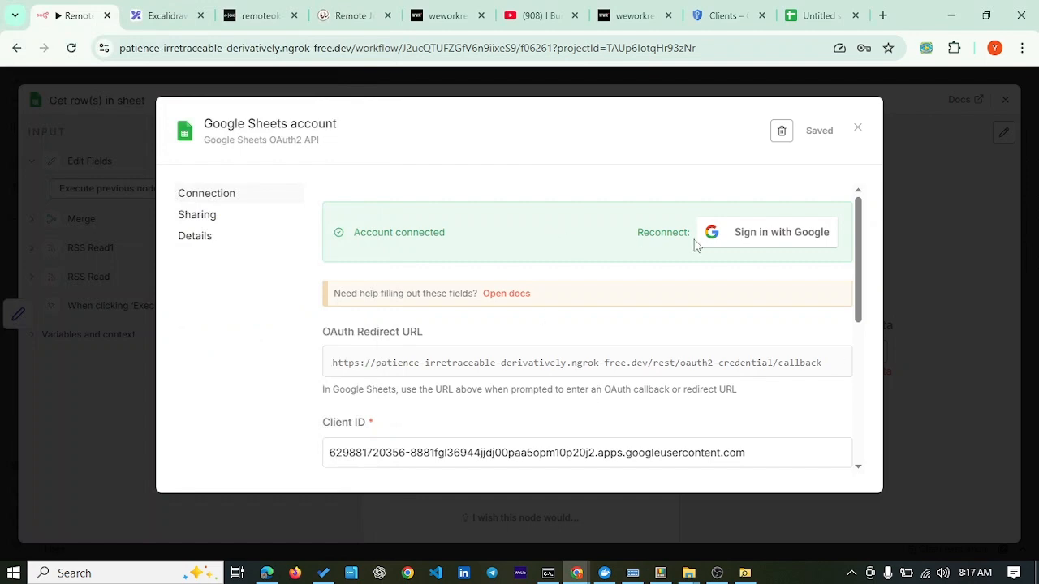
Step: Close the credential, choose Document From list, and select the Drive API enable URL from the 403 error
{"action": "scroll", "coordinate": [608, 297], "scroll_direction": "down", "scroll_amount": 5}
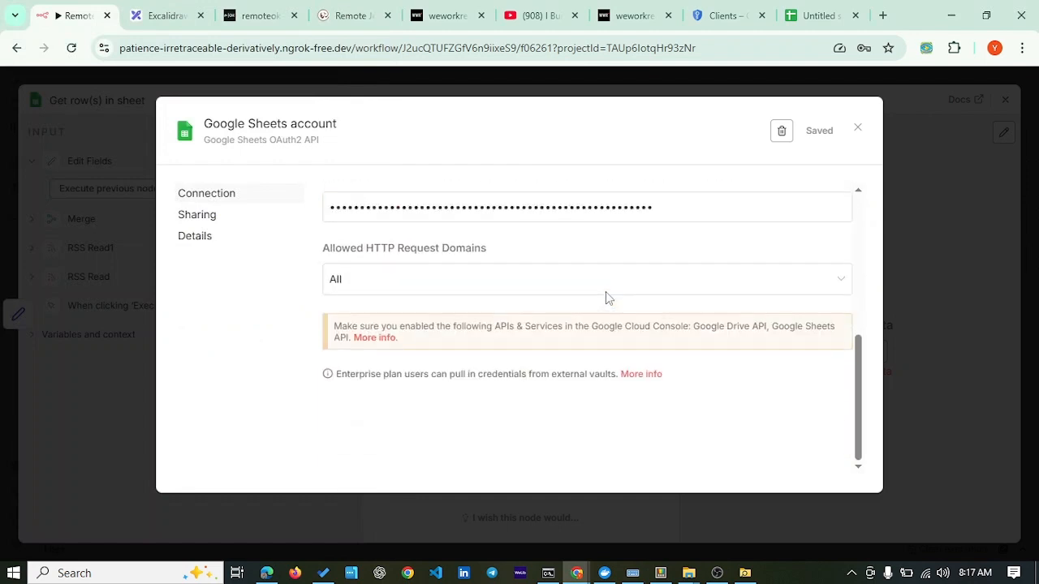
{"action": "left_click", "coordinate": [856, 133]}
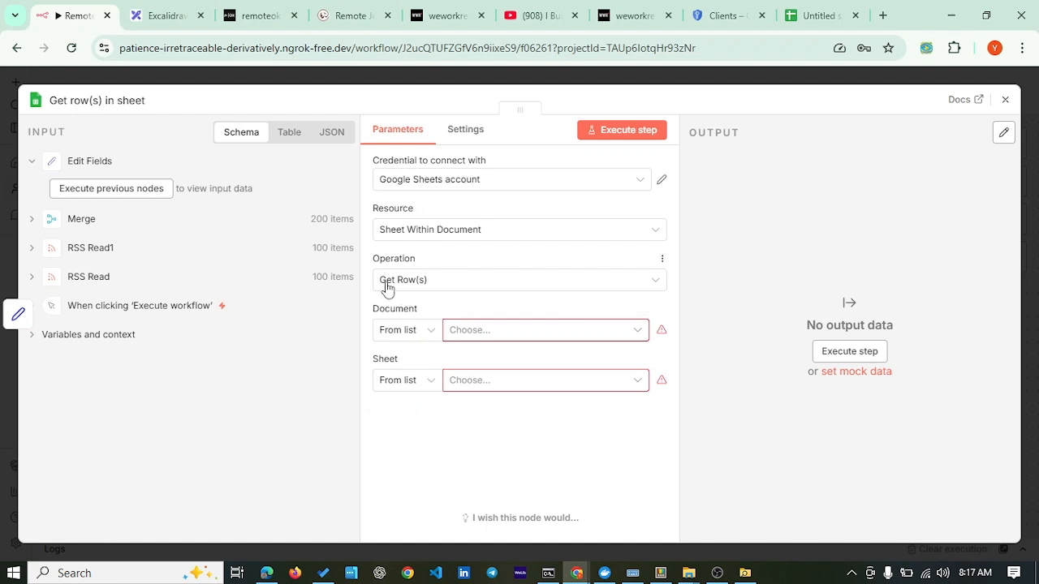
{"action": "left_click", "coordinate": [433, 333]}
{"action": "left_click", "coordinate": [432, 332]}
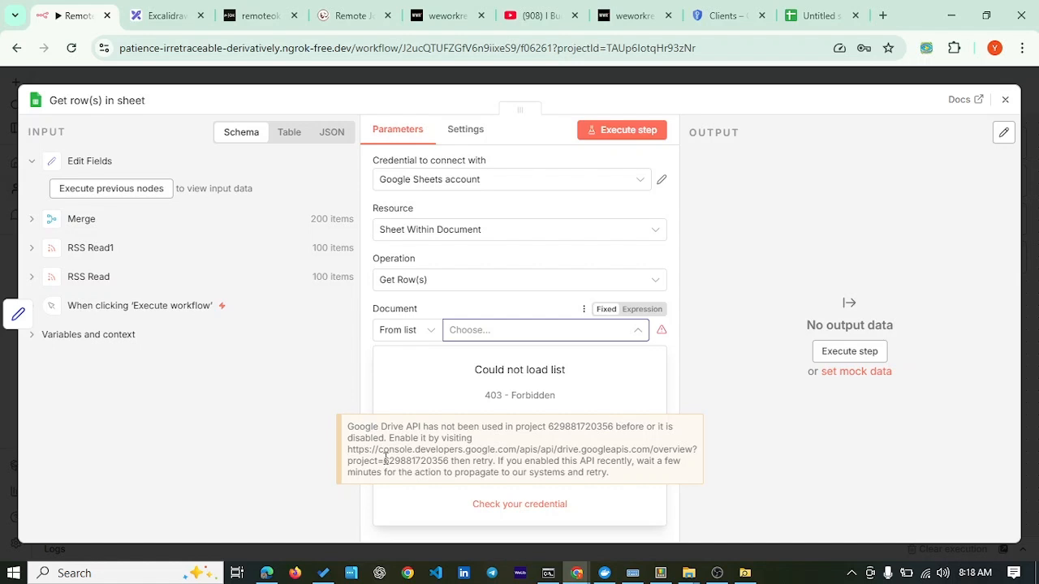
{"action": "left_click_drag", "start_coordinate": [350, 449], "coordinate": [541, 462]}
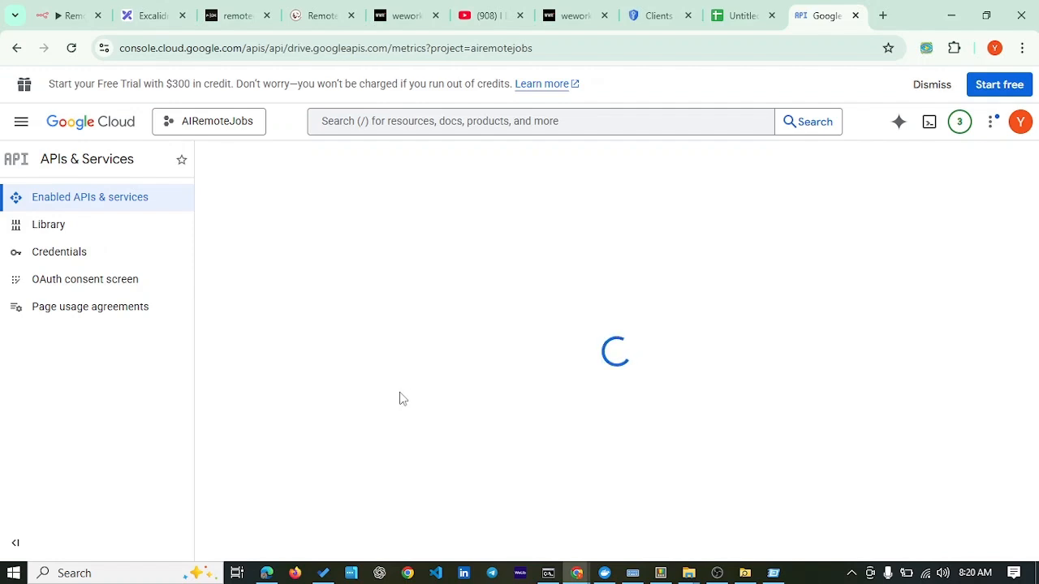
Step: Return to the n8n tab showing the Get row(s) in sheet step
{"action": "left_click", "coordinate": [71, 15]}
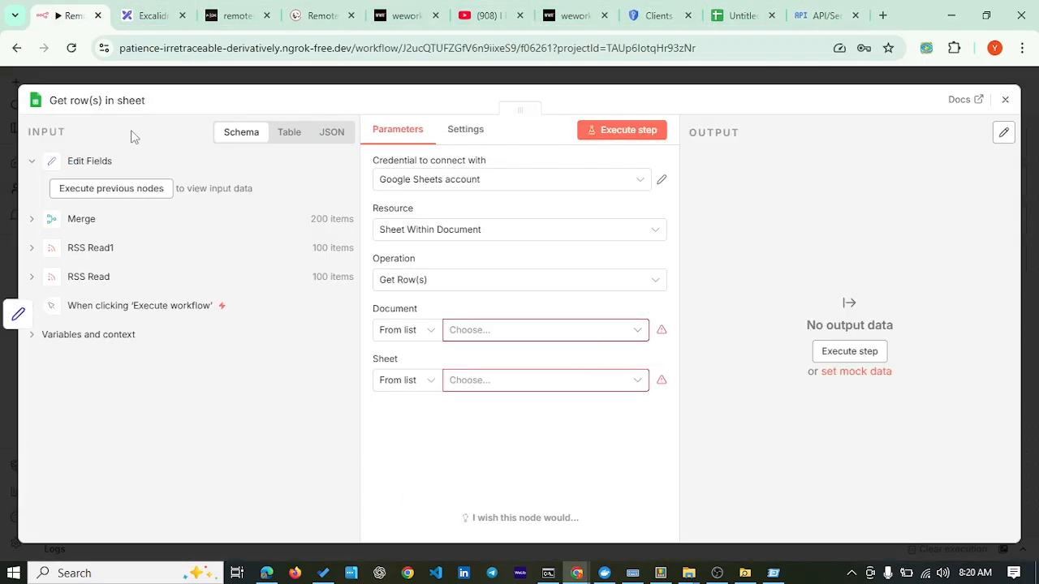
Step: Pick Untitled spreadsheet as the Get row(s) document, then switch to that spreadsheet's tab
{"action": "left_click", "coordinate": [189, 80]}
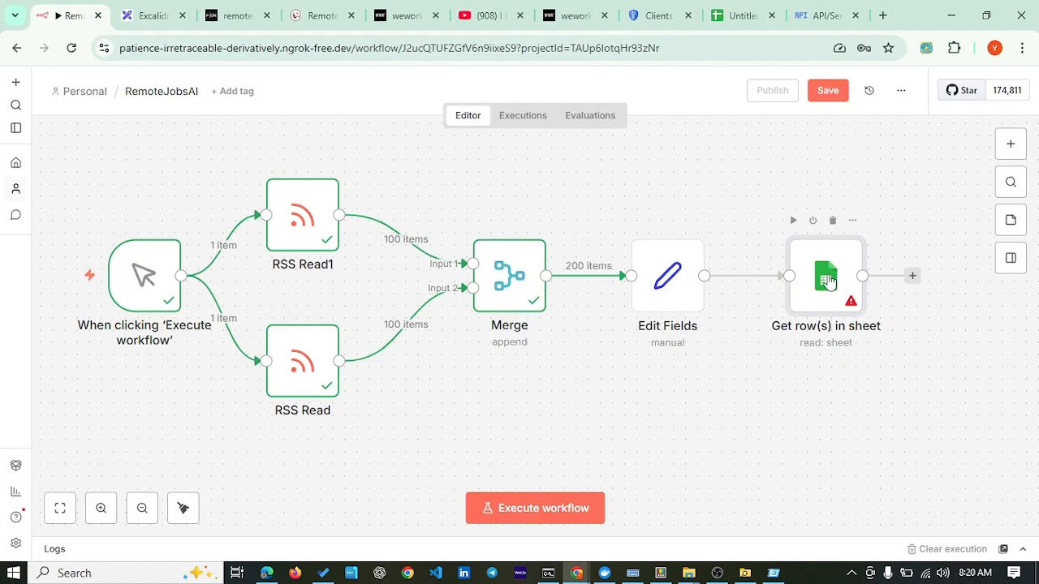
{"action": "double_click", "coordinate": [822, 314]}
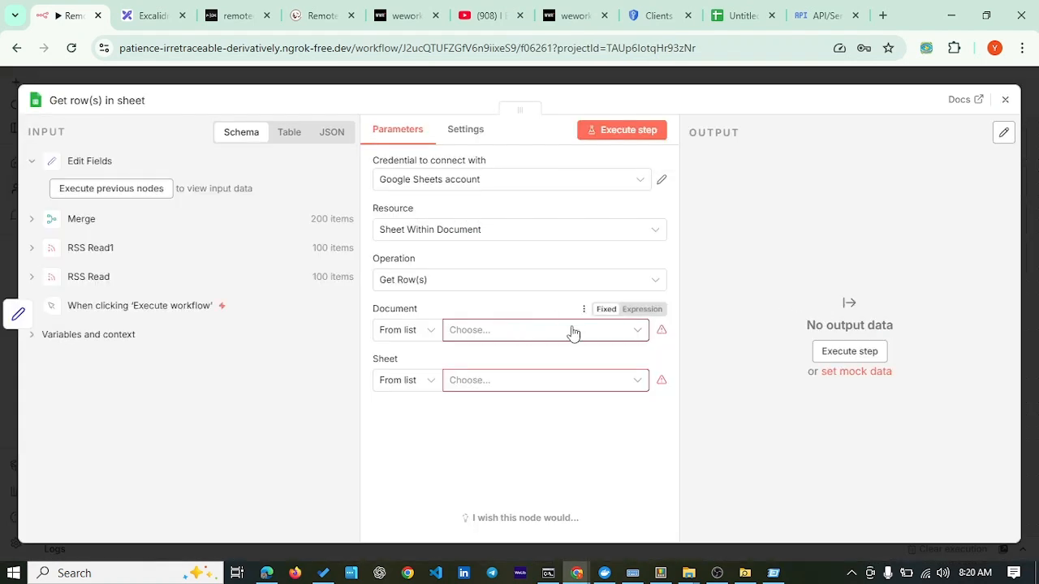
{"action": "left_click", "coordinate": [597, 337]}
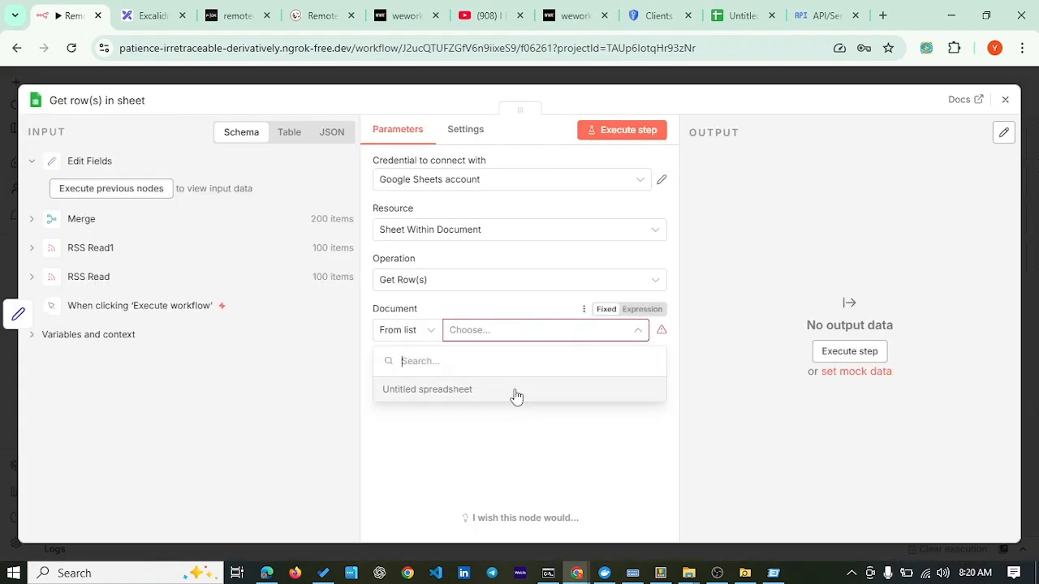
{"action": "left_click", "coordinate": [451, 394]}
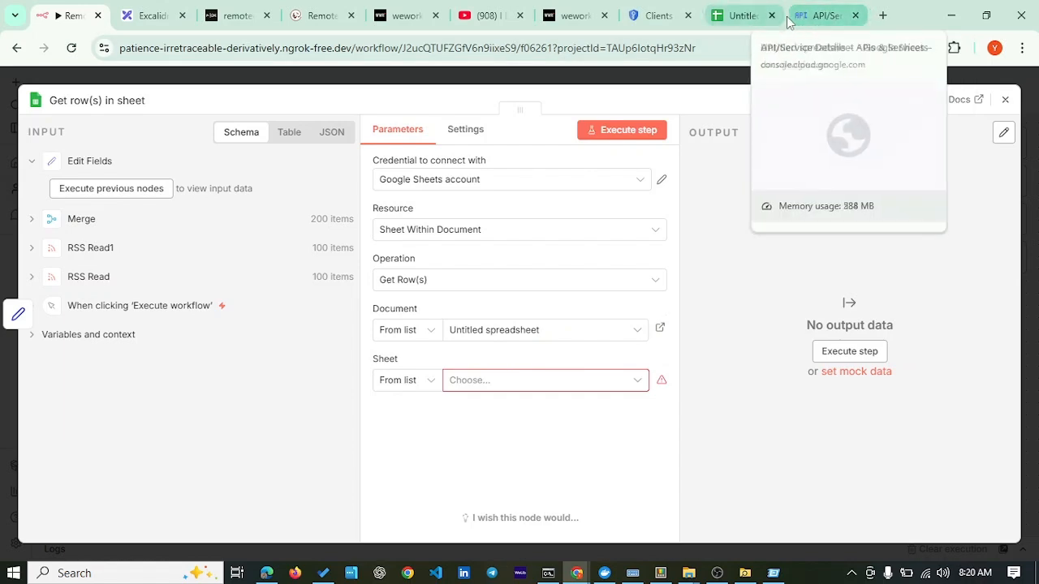
{"action": "left_click", "coordinate": [817, 24]}
{"action": "left_click", "coordinate": [728, 22]}
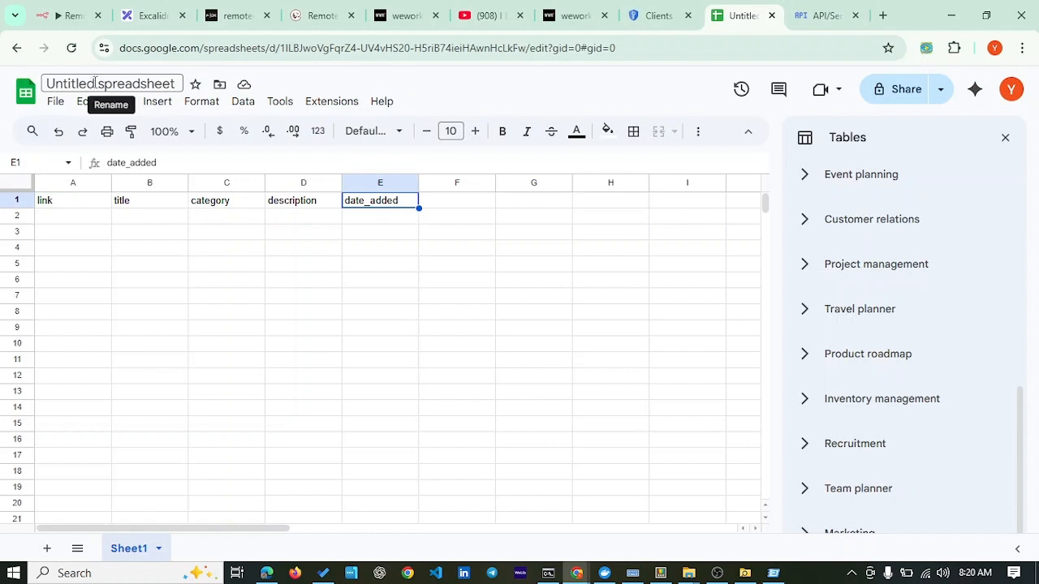
Step: Rename the Google Sheets spreadsheet from Untitled spreadsheet to RemoteJobAI
{"action": "double_click", "coordinate": [150, 84]}
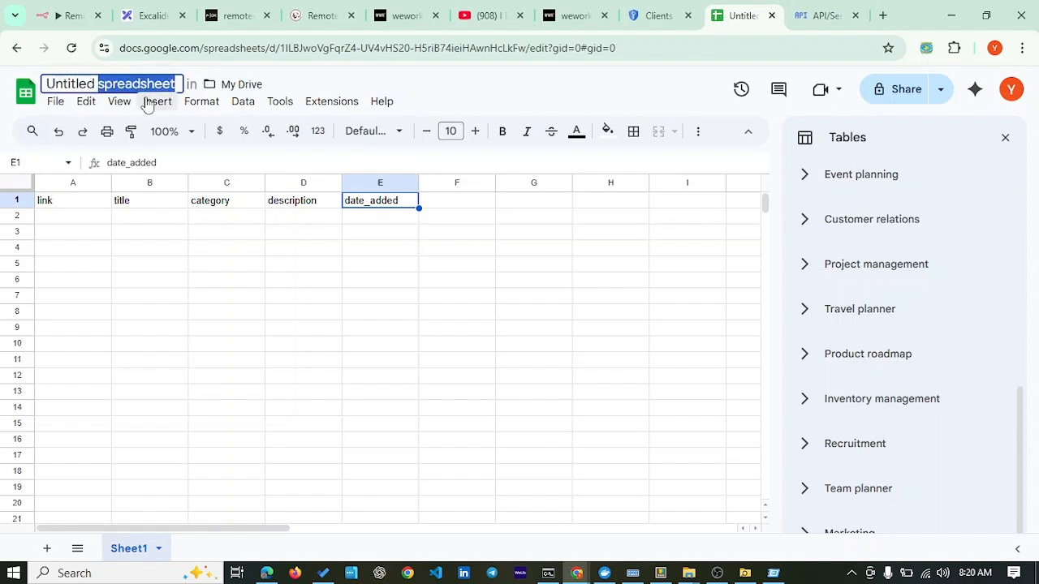
{"action": "key", "text": "BackSpace"}
{"action": "key", "text": "BackSpace"}
{"action": "key", "text": "BackSpace"}
{"action": "key", "text": "BackSpace"}
{"action": "key", "text": "BackSpace"}
{"action": "key", "text": "BackSpace"}
{"action": "key", "text": "BackSpace"}
{"action": "key", "text": "BackSpace"}
{"action": "key", "text": "BackSpace"}
{"action": "key", "text": "BackSpace"}
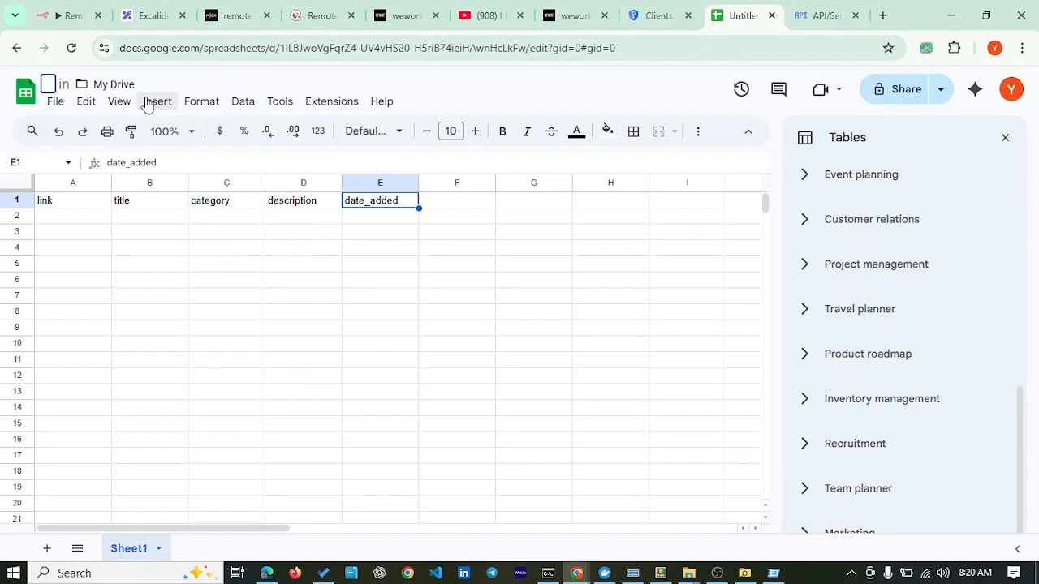
{"action": "type", "text": "Re"}
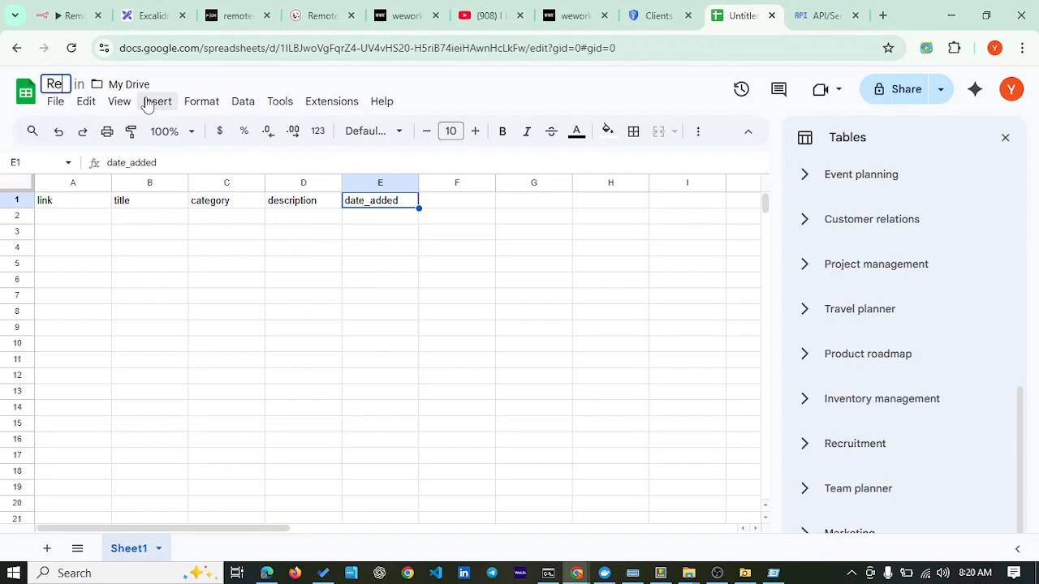
{"action": "type", "text": "moteJob"}
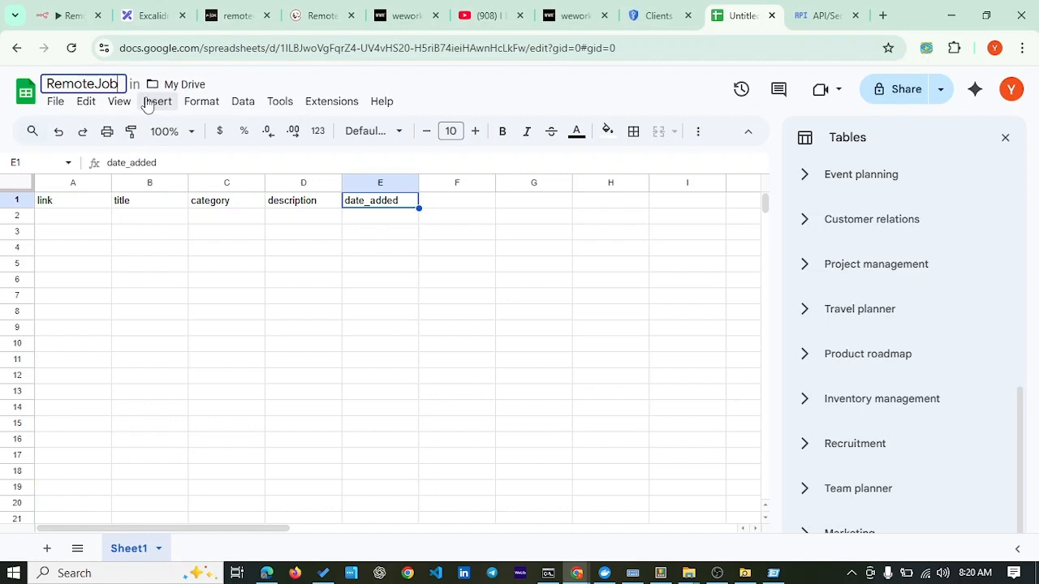
{"action": "type", "text": "AI"}
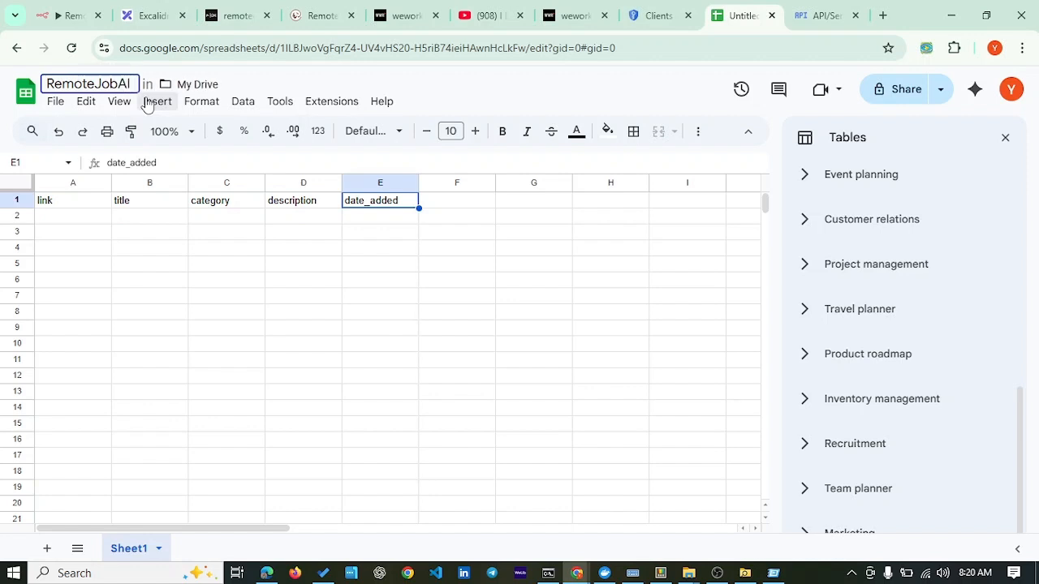
{"action": "key", "text": "Return"}
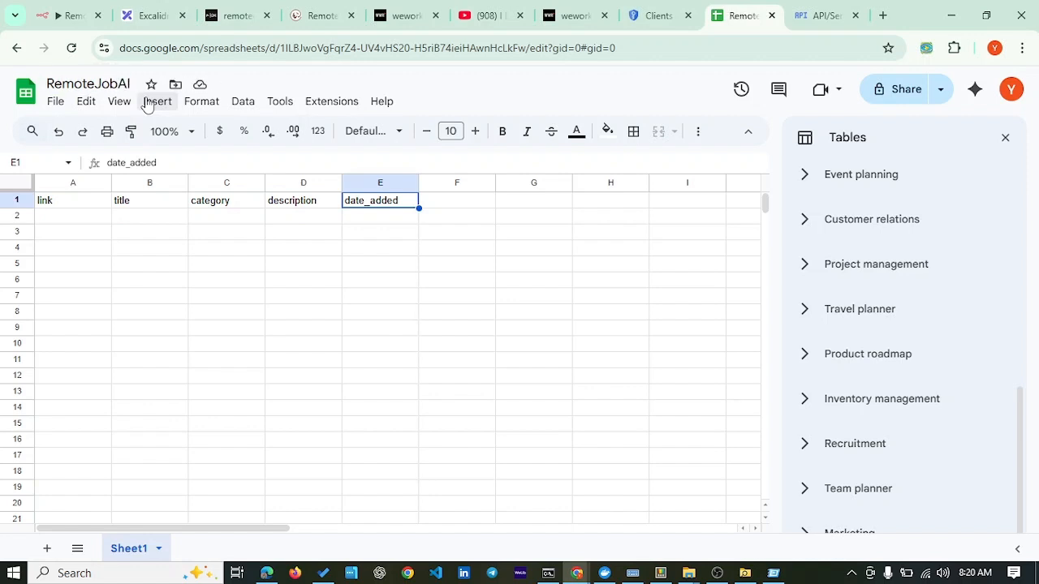
Step: Set the Get row(s) in sheet node's Document to RemoteJobAI and its Sheet to Sheet1
{"action": "left_click", "coordinate": [75, 16]}
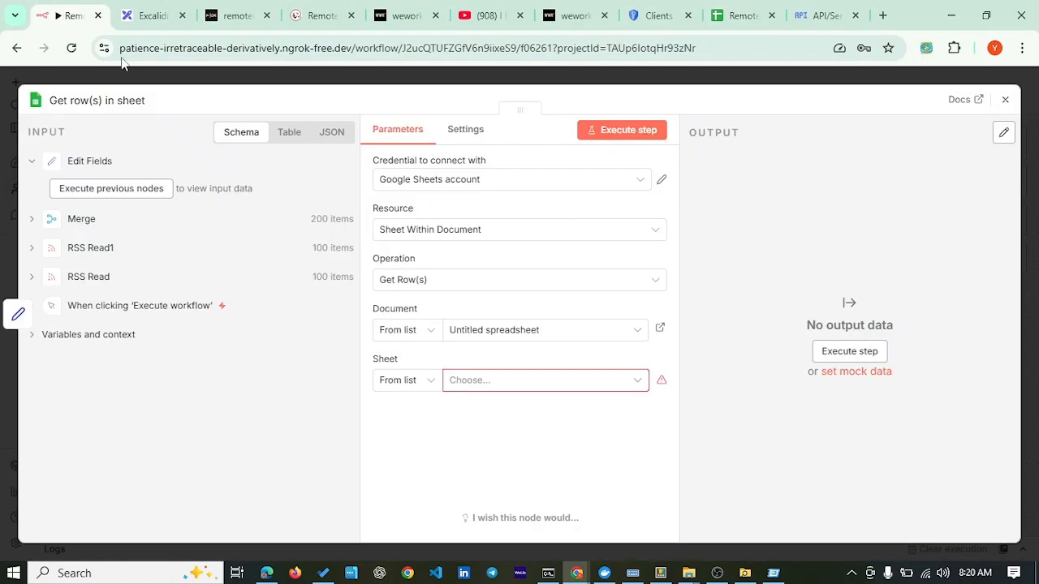
{"action": "left_click", "coordinate": [581, 337]}
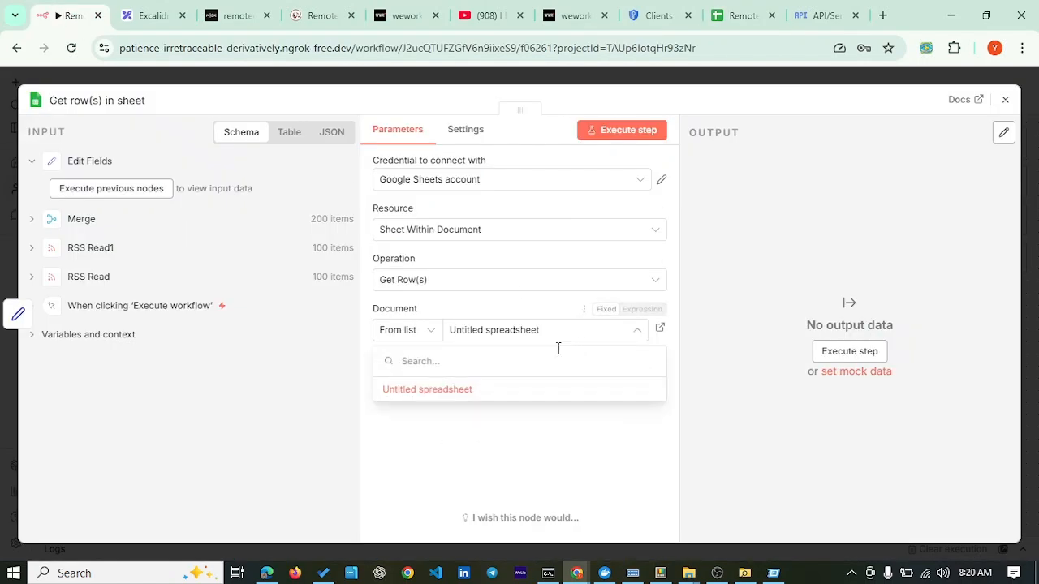
{"action": "left_click", "coordinate": [264, 84]}
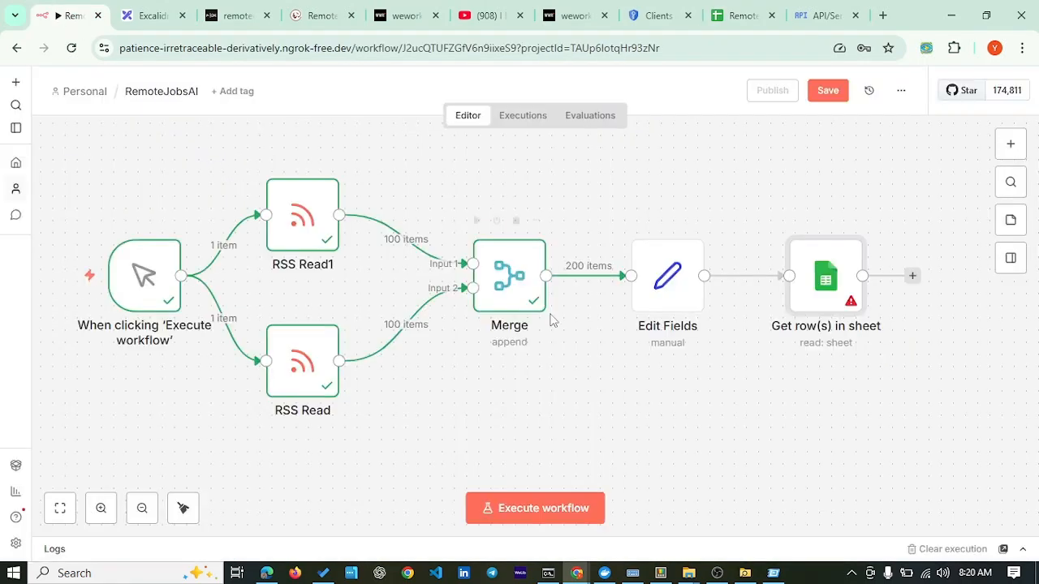
{"action": "double_click", "coordinate": [826, 299]}
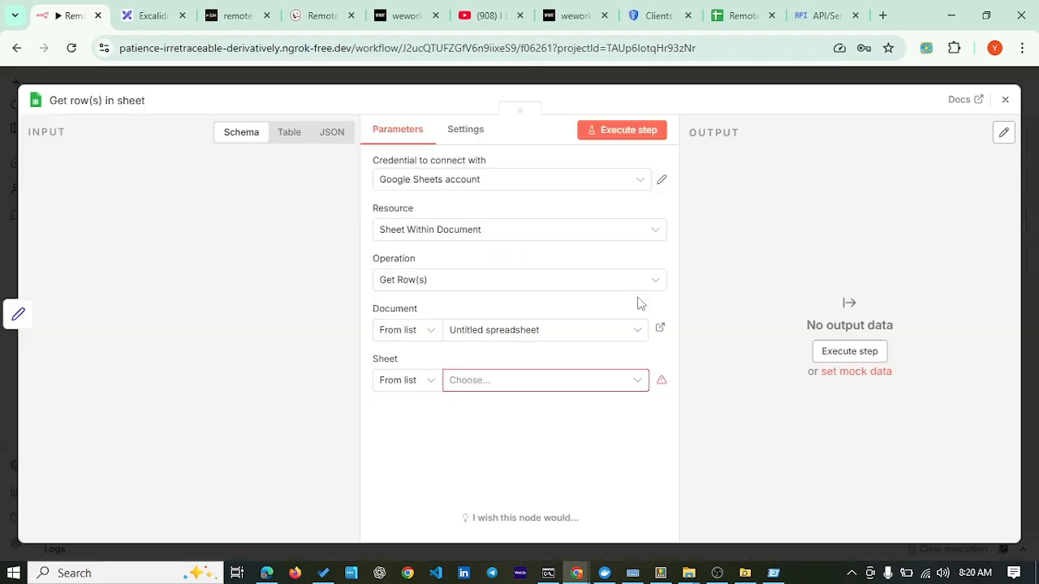
{"action": "left_click", "coordinate": [635, 333]}
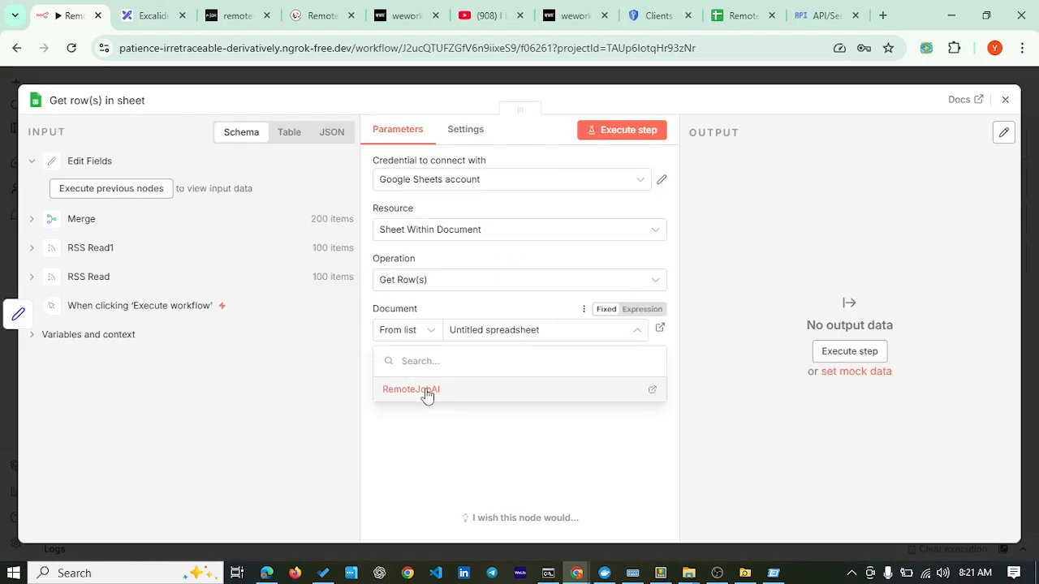
{"action": "left_click", "coordinate": [429, 389]}
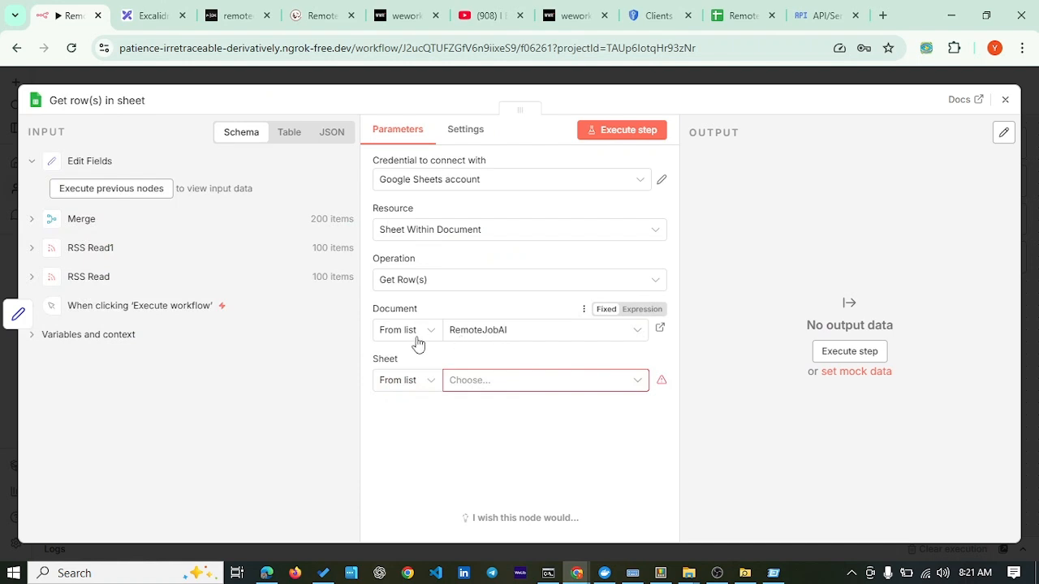
{"action": "left_click", "coordinate": [557, 385]}
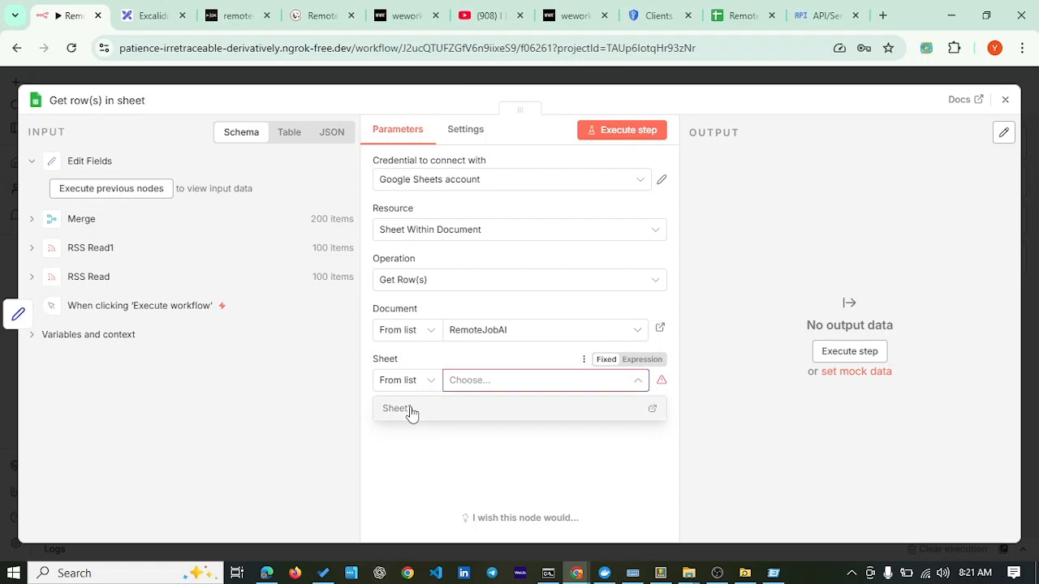
{"action": "left_click", "coordinate": [411, 410]}
{"action": "scroll", "coordinate": [503, 290], "scroll_direction": "down", "scroll_amount": 3}
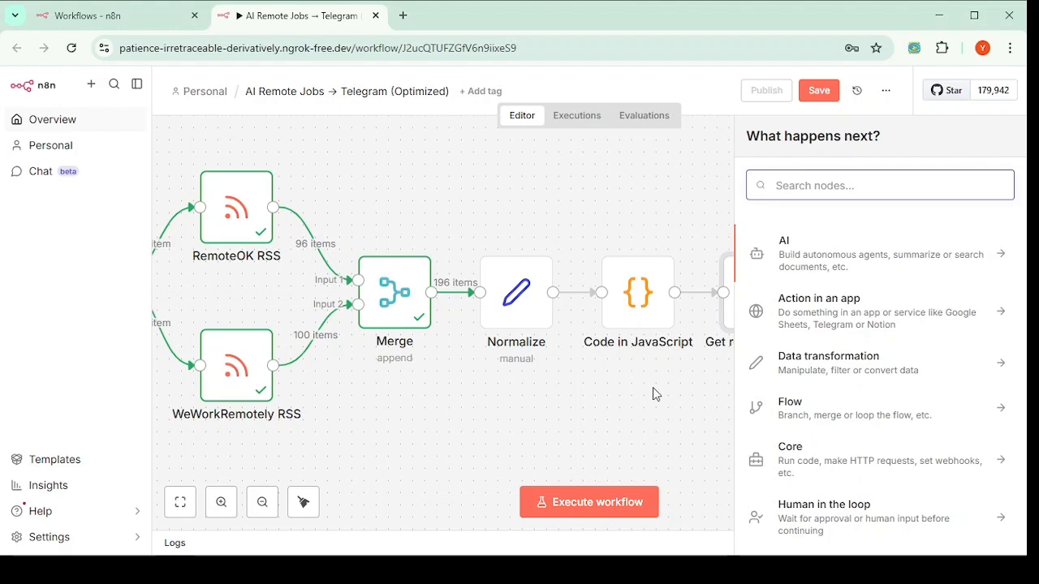
Step: Close the What happens next? panel and scroll the canvas to Get row(s) in sheet
{"action": "left_click", "coordinate": [631, 401]}
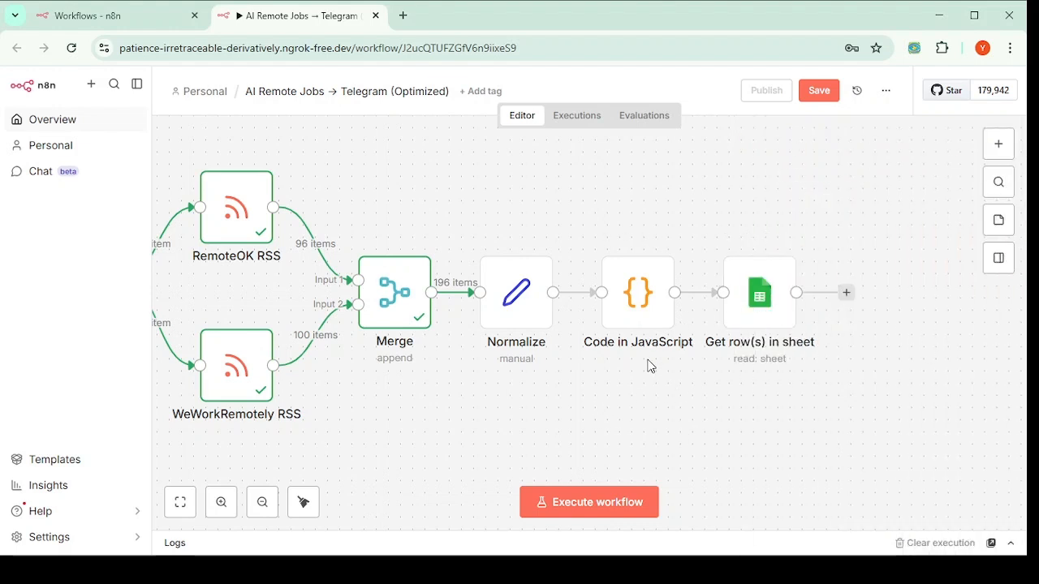
{"action": "scroll", "coordinate": [662, 369], "scroll_direction": "down", "scroll_amount": 1}
{"action": "scroll", "coordinate": [663, 370], "scroll_direction": "right", "scroll_amount": 3}
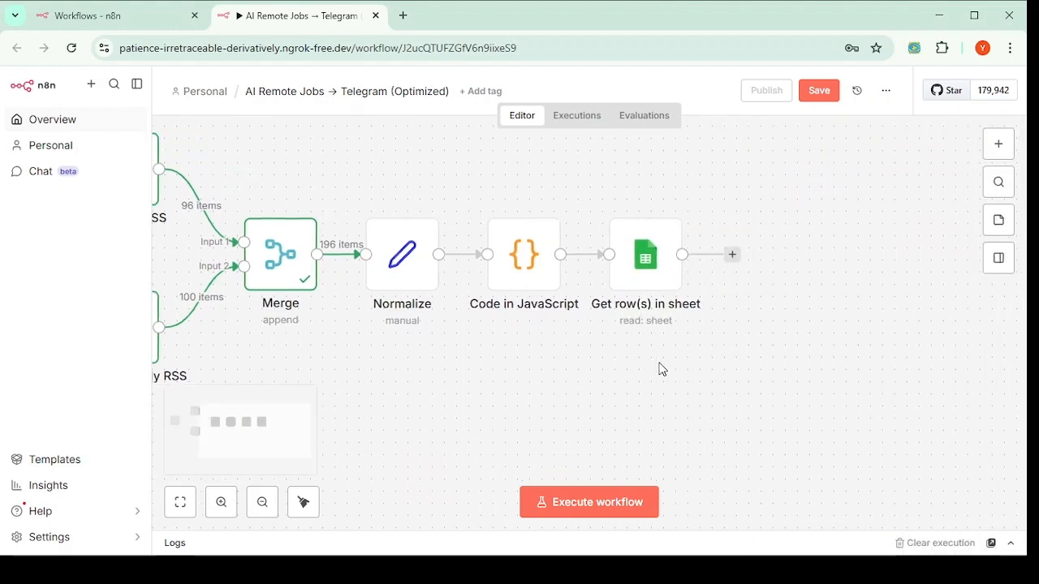
{"action": "scroll", "coordinate": [662, 369], "scroll_direction": "down", "scroll_amount": 2}
{"action": "scroll", "coordinate": [663, 369], "scroll_direction": "up", "scroll_amount": 2}
{"action": "scroll", "coordinate": [662, 360], "scroll_direction": "right", "scroll_amount": 4}
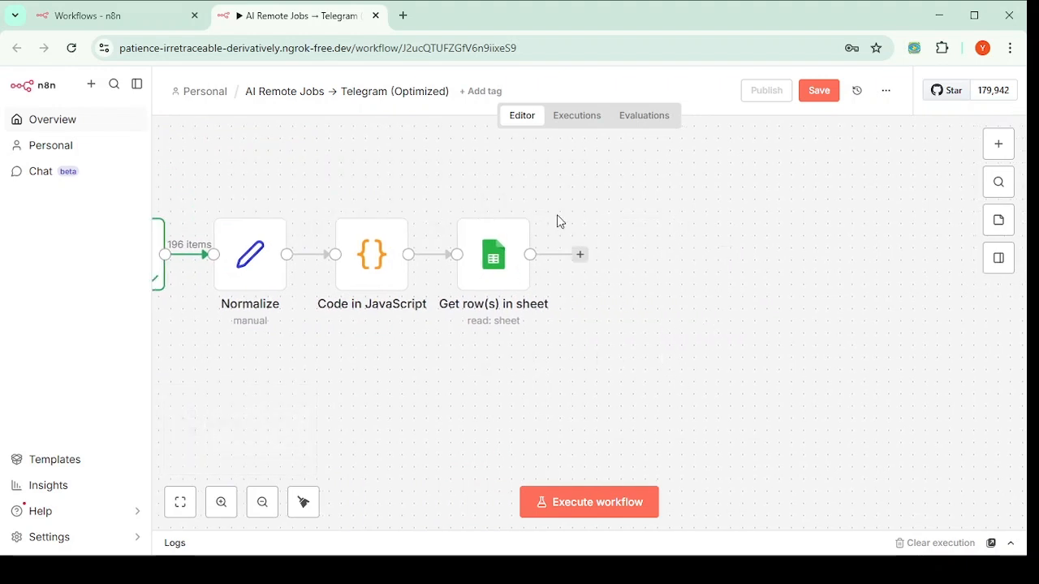
{"action": "mouse_move", "coordinate": [503, 265]}
Step: Search 'code' after Get row(s) in sheet and add a Code in JavaScript node
{"action": "left_click", "coordinate": [580, 255]}
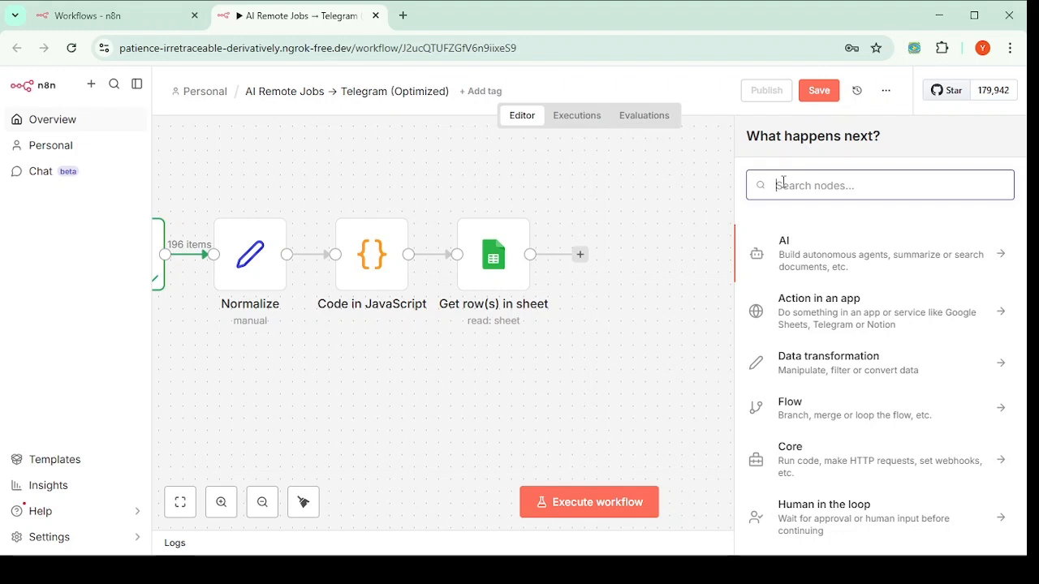
{"action": "type", "text": "co"}
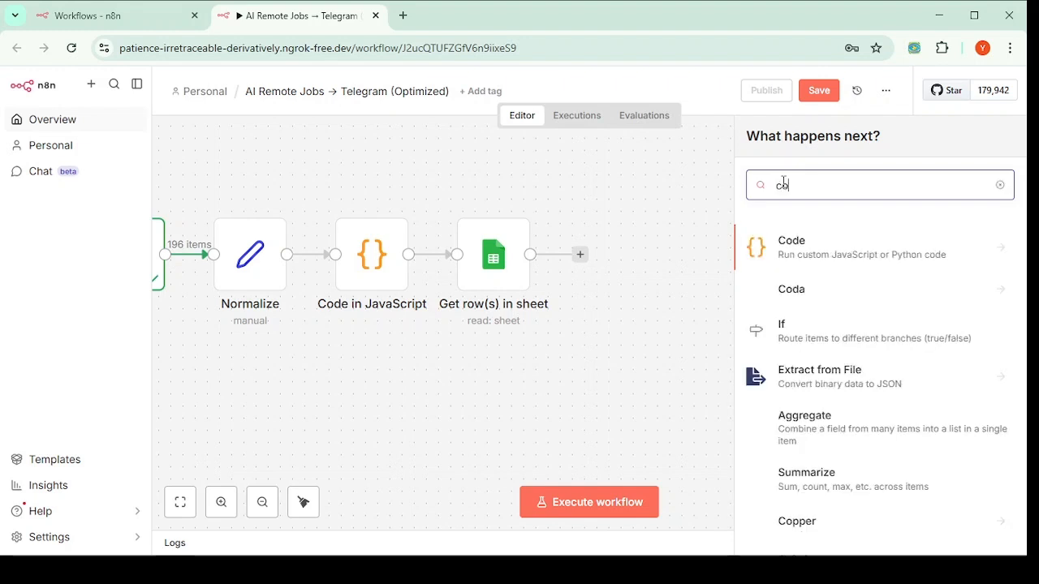
{"action": "type", "text": "de"}
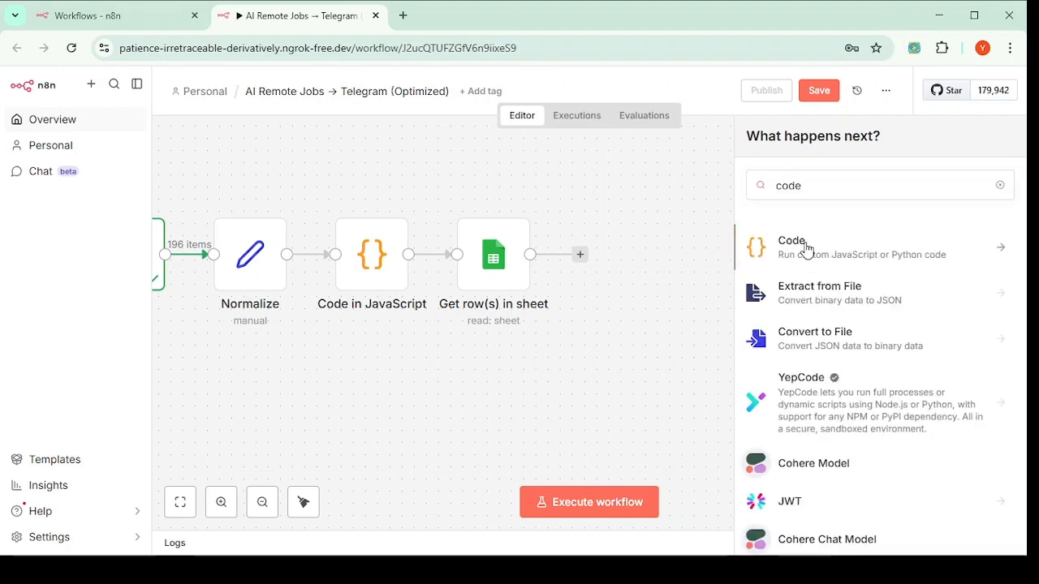
{"action": "left_click", "coordinate": [805, 248]}
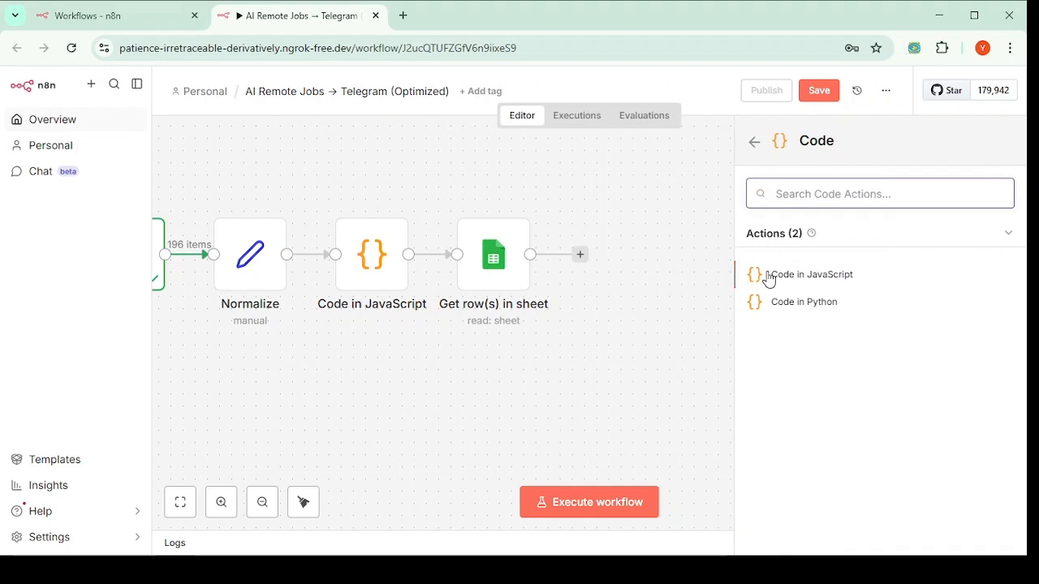
{"action": "left_click", "coordinate": [836, 279]}
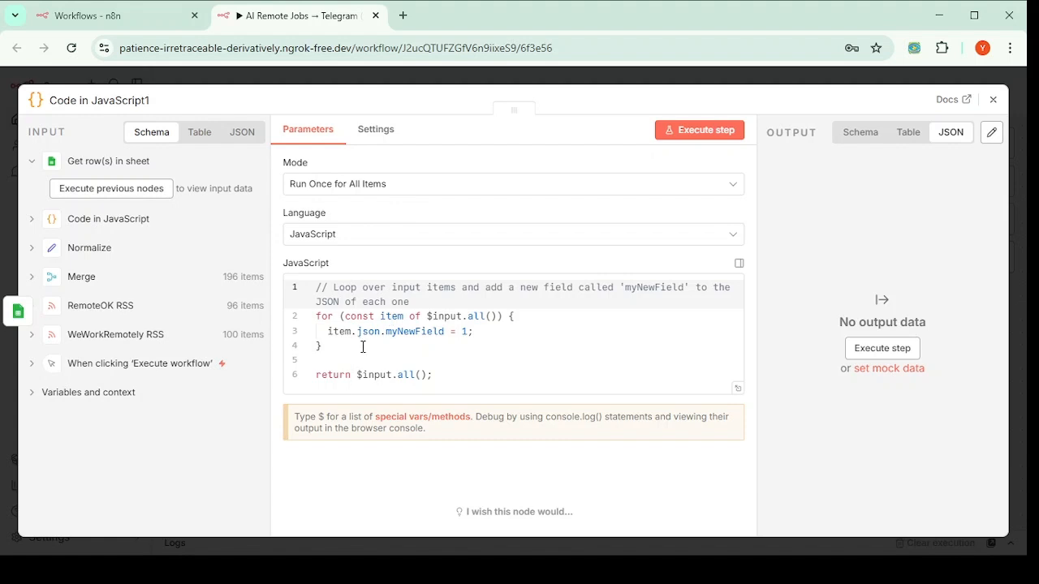
Step: Select all the default sample script in the Code in JavaScript1 editor
{"action": "left_click_drag", "start_coordinate": [477, 390], "coordinate": [264, 276]}
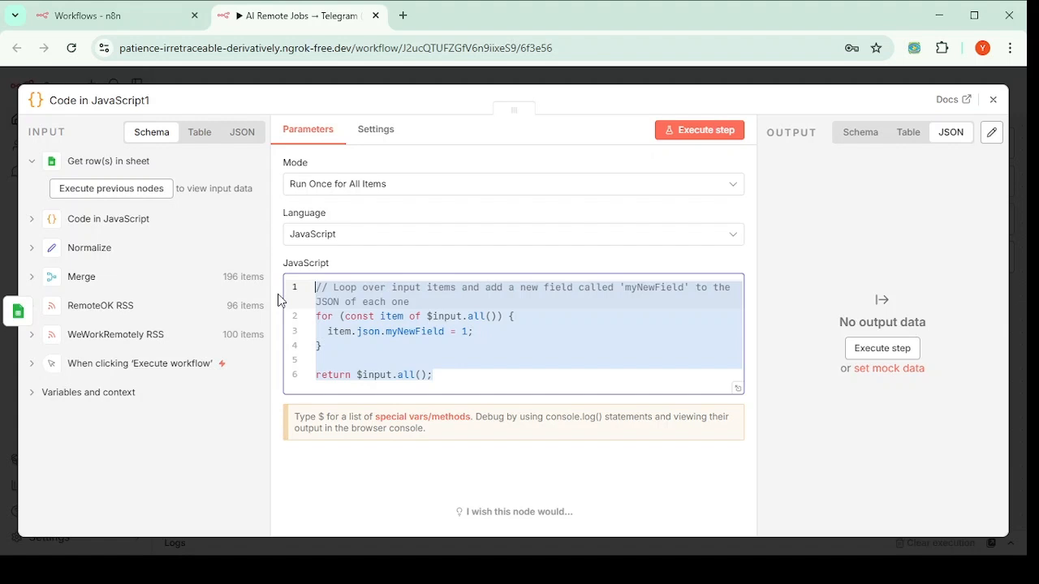
{"action": "key", "text": "Right"}
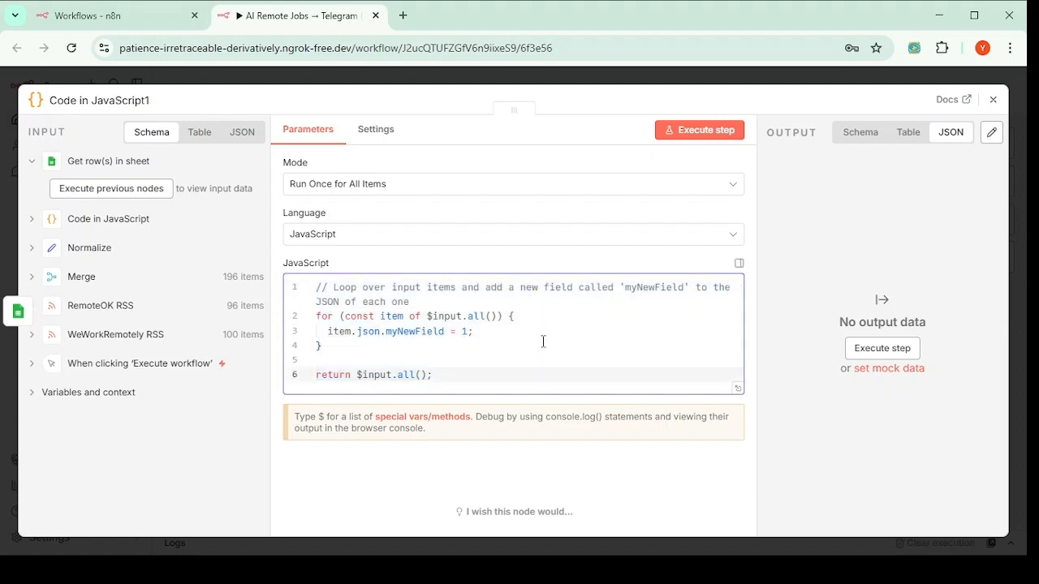
{"action": "key", "text": "alt+Tab"}
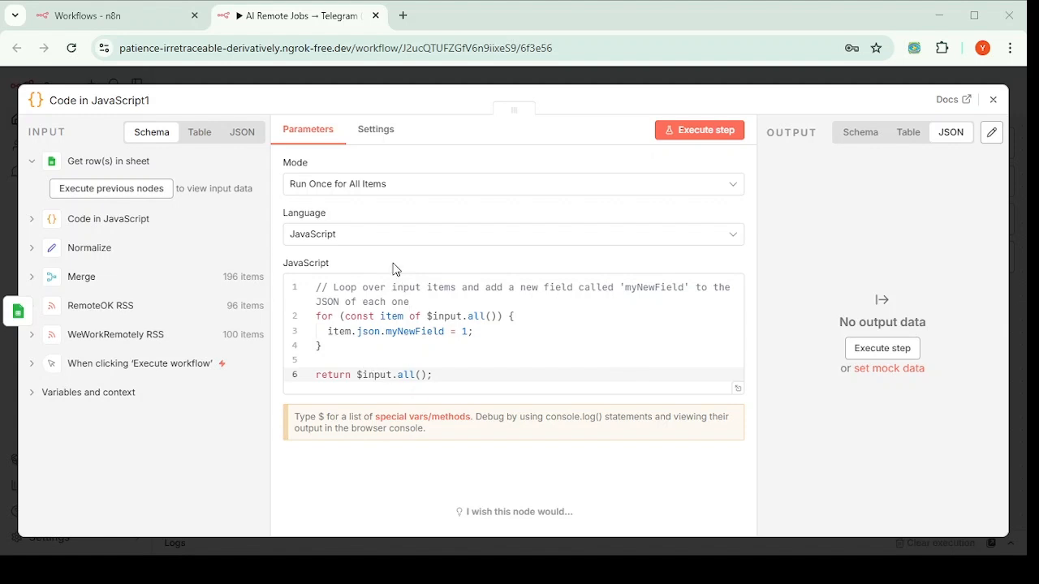
{"action": "key", "text": "alt+Tab"}
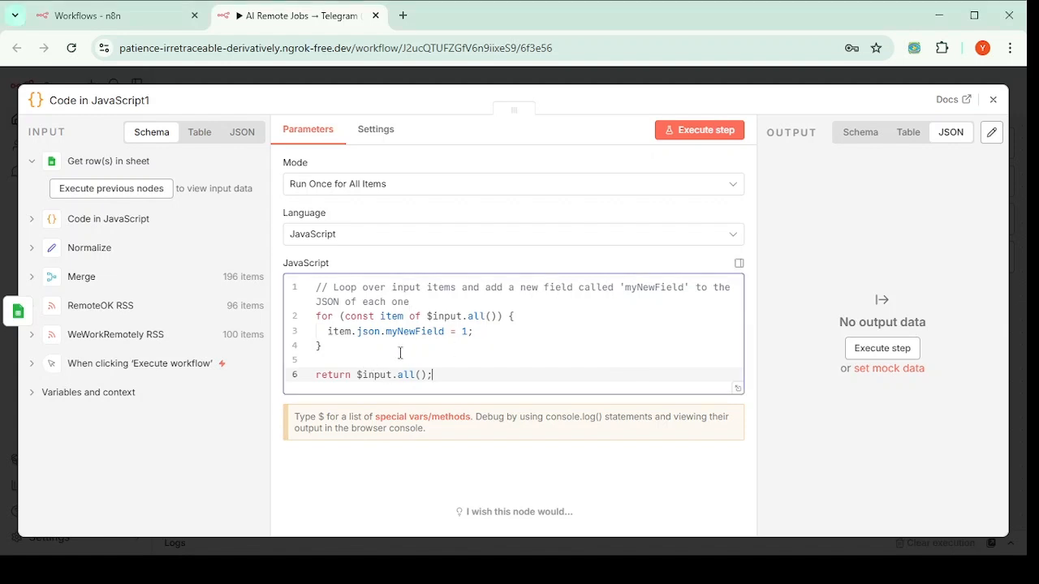
{"action": "left_click_drag", "start_coordinate": [447, 376], "coordinate": [281, 262]}
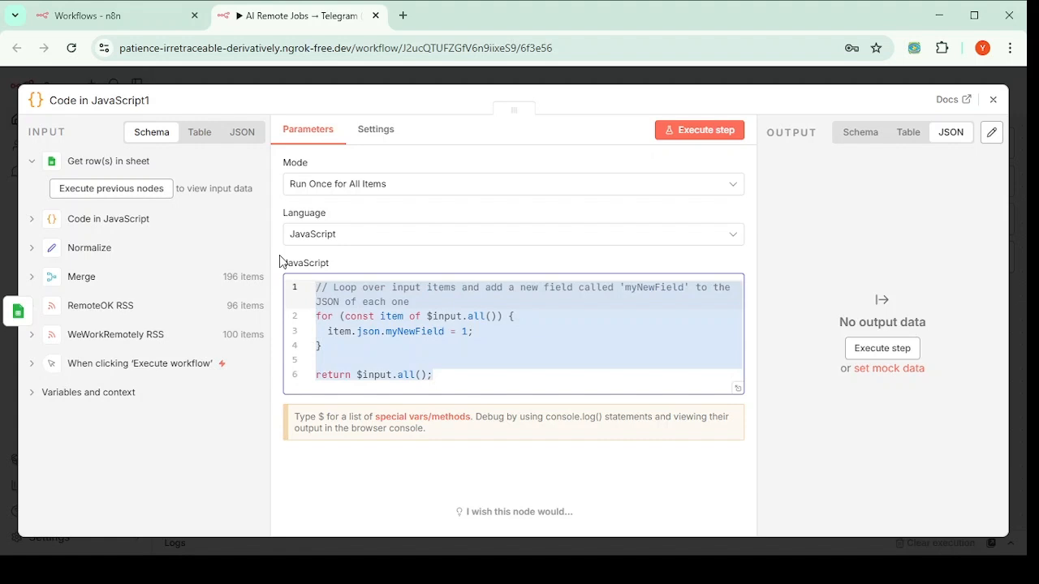
Step: Paste the sheetLinks deduplication script over the sample code in Code in JavaScript1
{"action": "type", "text": "const sheetLinks = new Set(   $items(\"Read Google Sheet\").map(i => i.json.link).filter(Boolean) );  const incoming = $items(\"Keyword Filter\");  return incoming.filter(item => {   const link = item.json.link || item.json.url;   return link && !sheetLinks.has(link); });"}
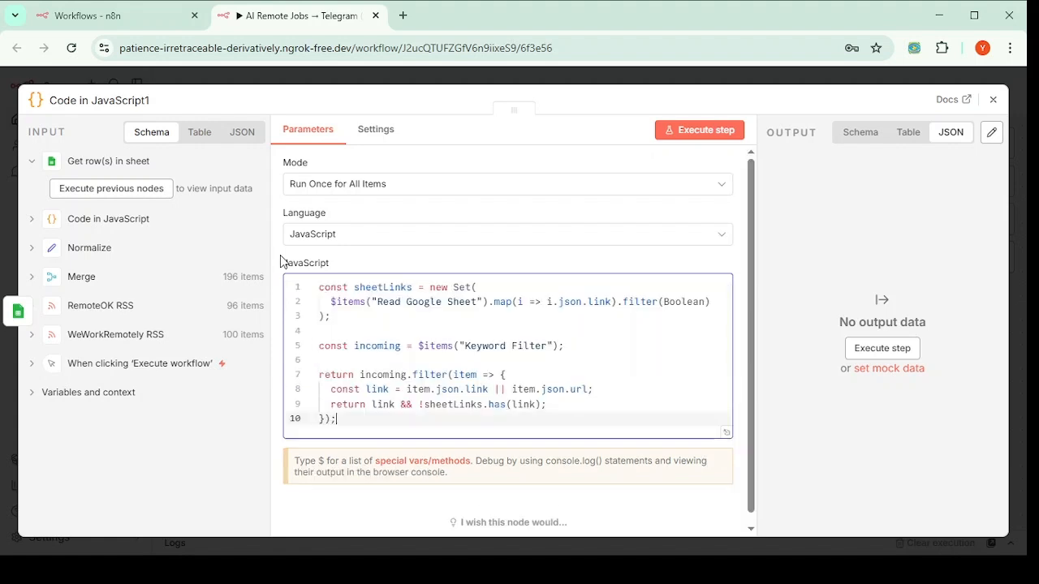
{"action": "left_click", "coordinate": [379, 344]}
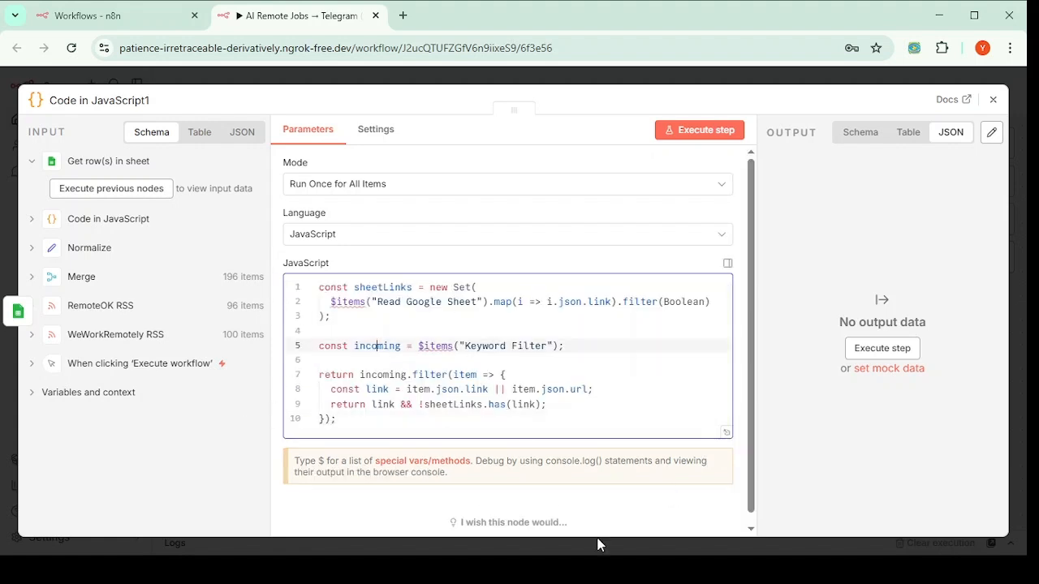
{"action": "key", "text": "alt+Tab"}
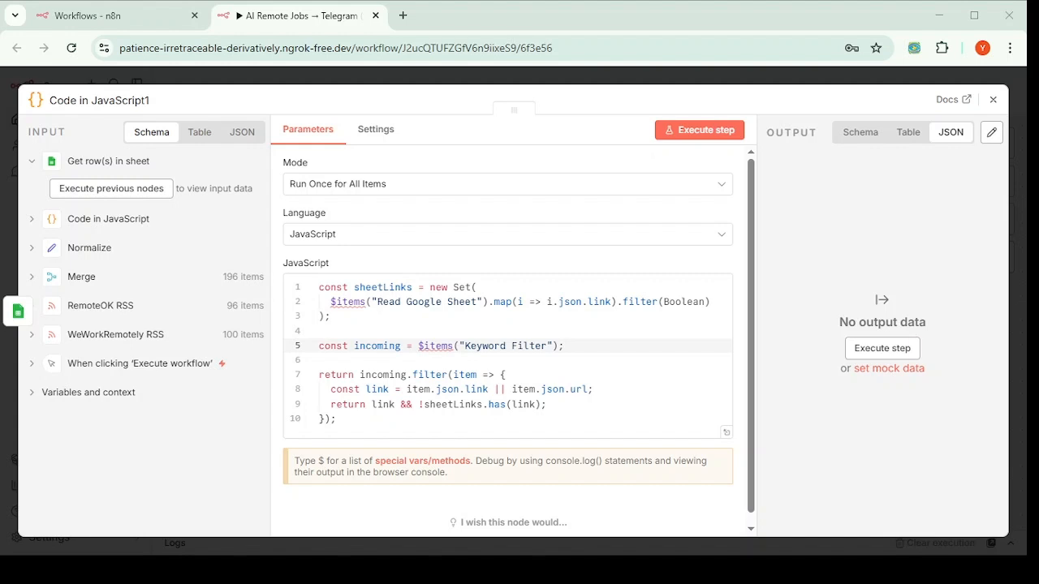
{"action": "key", "text": "alt+Tab"}
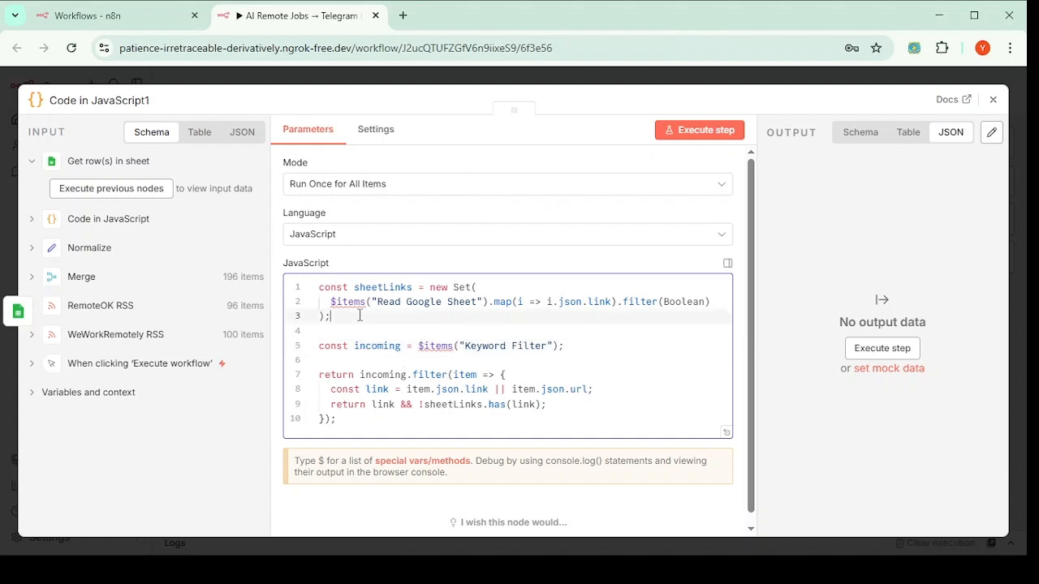
Step: Check the Read Google Sheet node reference on line 2, then close the code editor
{"action": "left_click", "coordinate": [359, 315]}
{"action": "scroll", "coordinate": [442, 385], "scroll_direction": "down", "scroll_amount": 1}
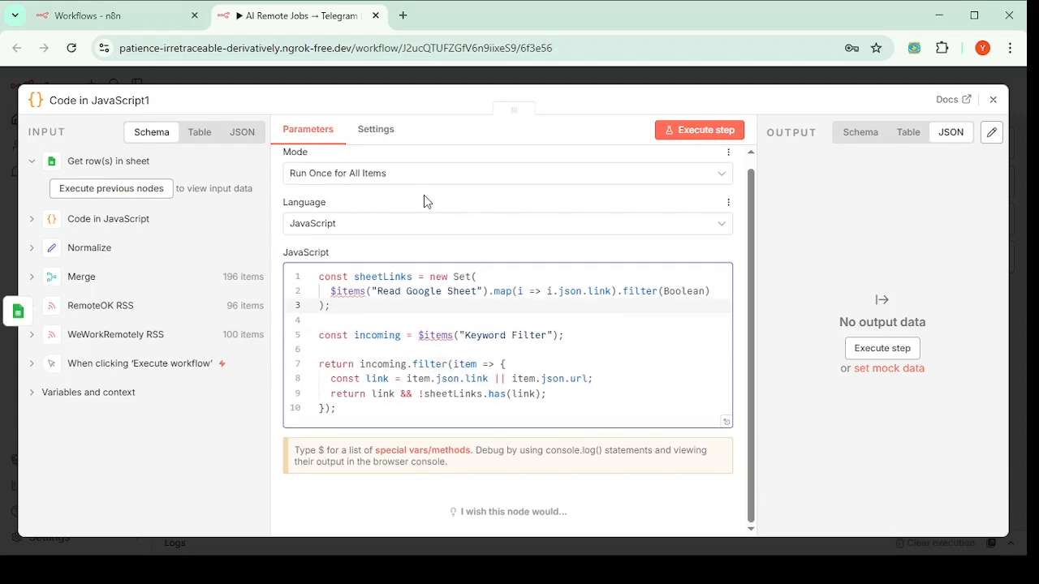
{"action": "left_click", "coordinate": [377, 290]}
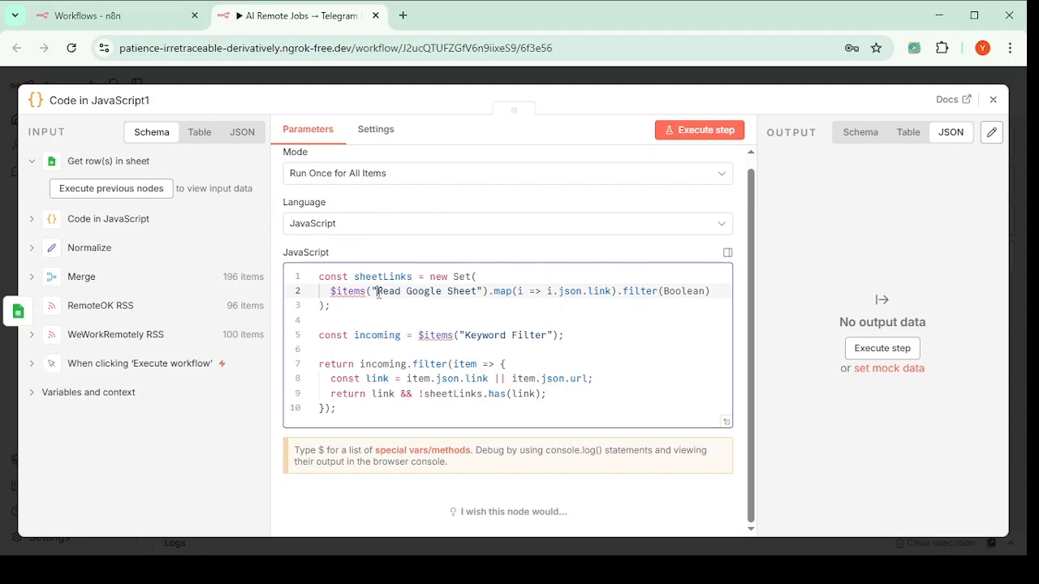
{"action": "left_click_drag", "start_coordinate": [378, 291], "coordinate": [479, 291]}
{"action": "key", "text": "ctrl+c"}
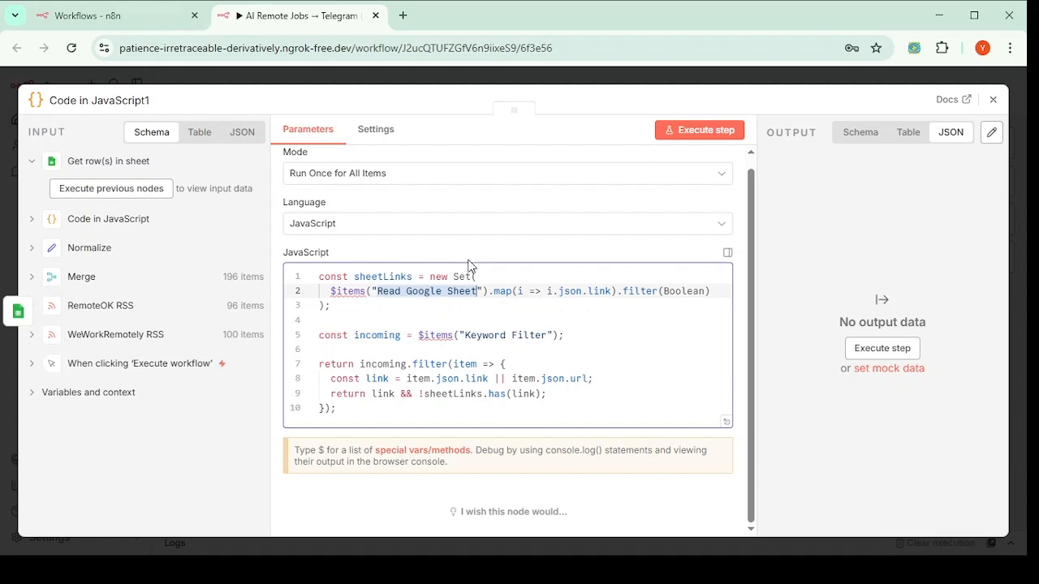
{"action": "left_click", "coordinate": [790, 73]}
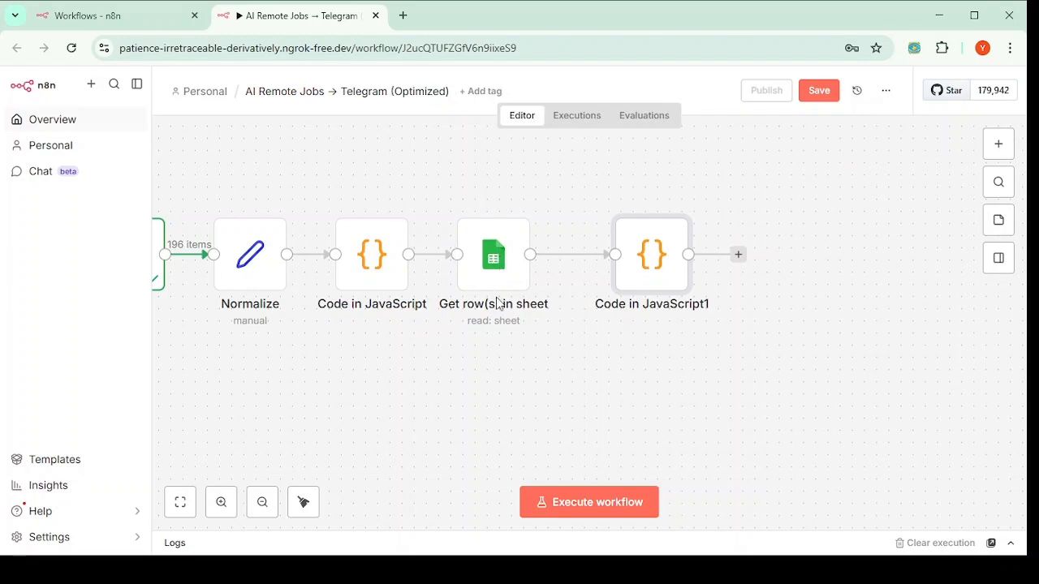
Step: Rename the Get row(s) in sheet node to Read Google Sheet
{"action": "left_click", "coordinate": [489, 310]}
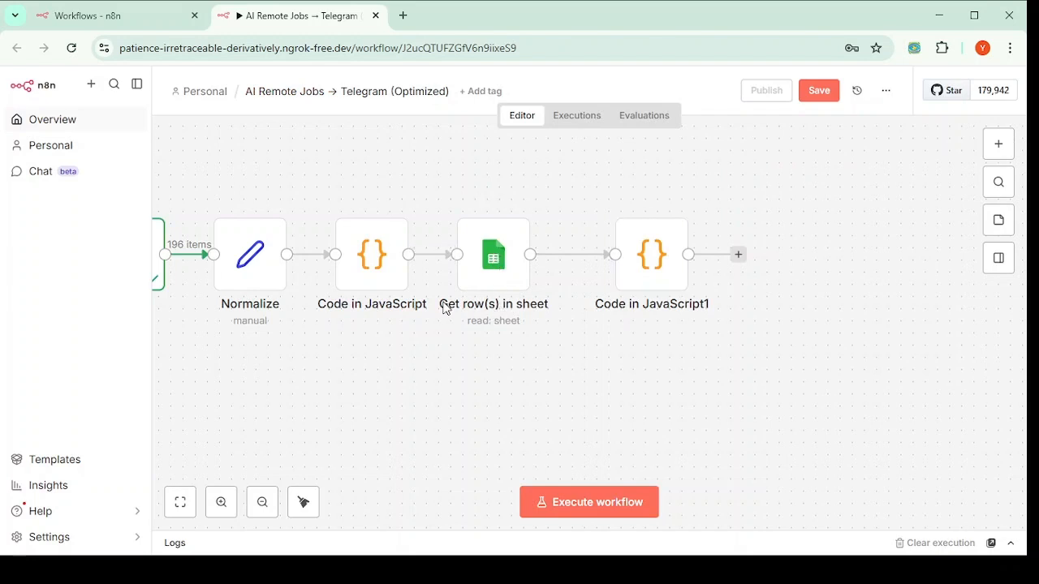
{"action": "left_click", "coordinate": [499, 273]}
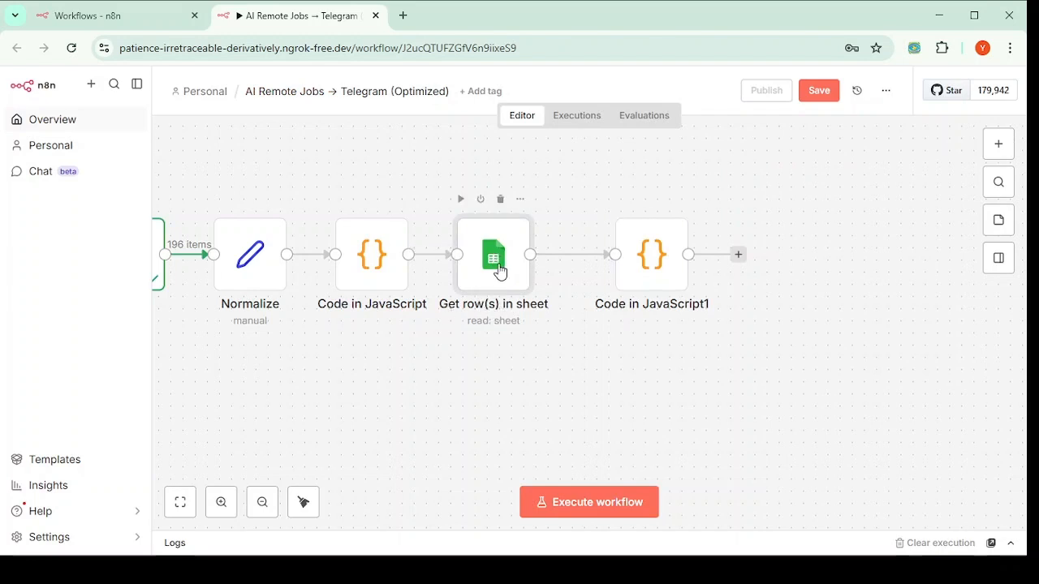
{"action": "double_click", "coordinate": [498, 275]}
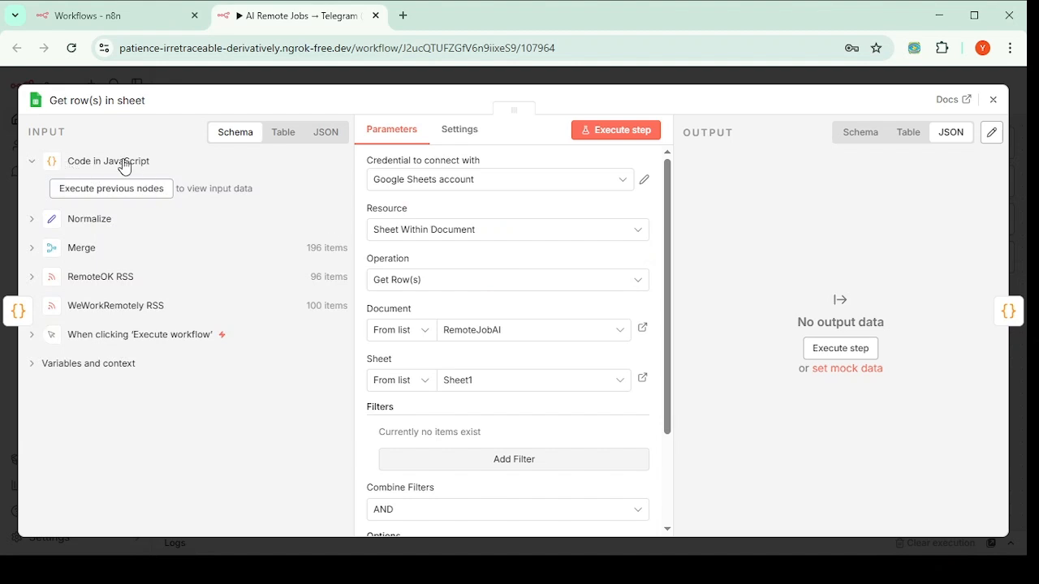
{"action": "left_click", "coordinate": [96, 102]}
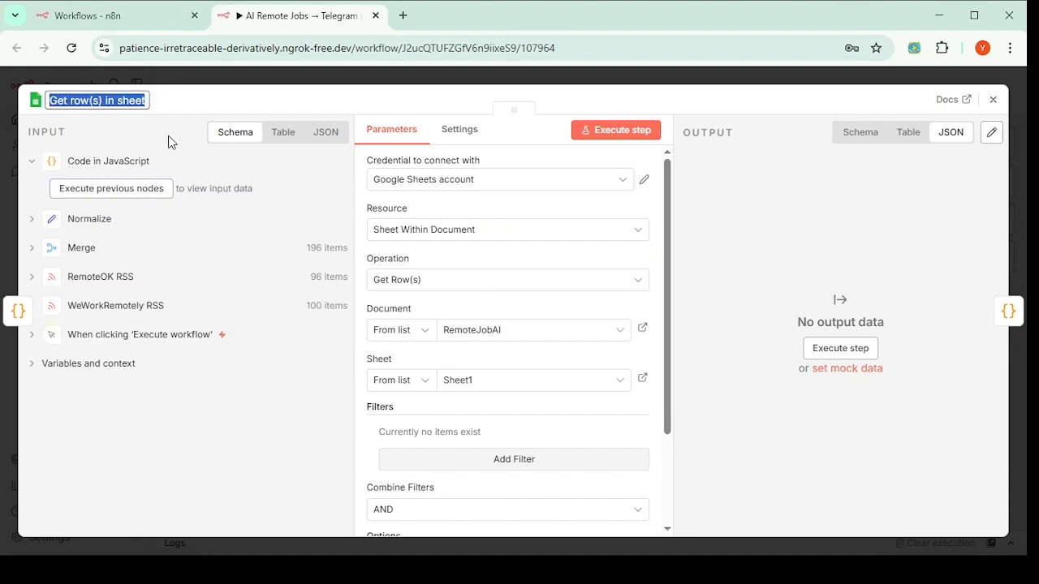
{"action": "key", "text": "ctrl+v"}
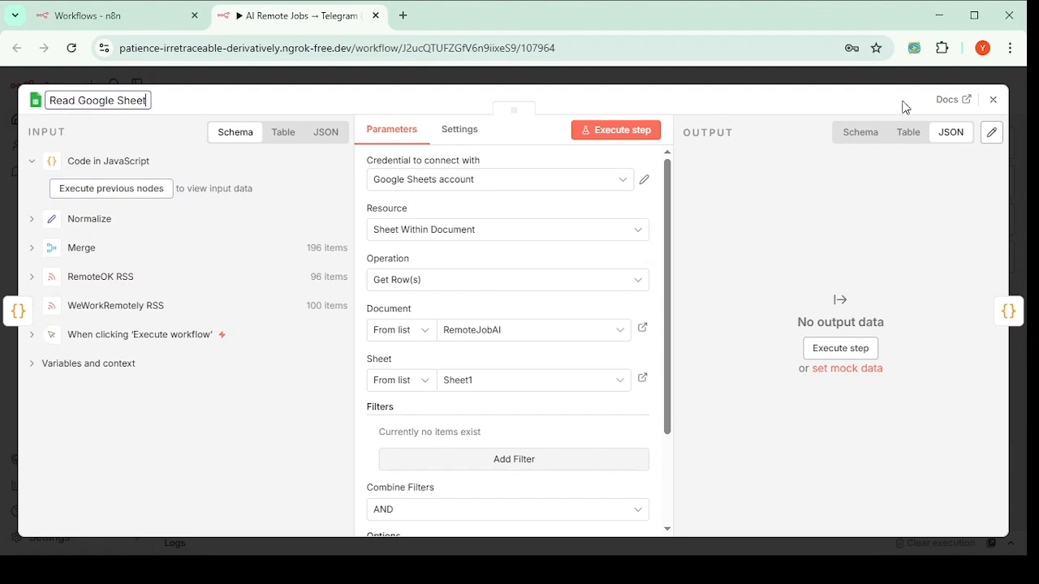
{"action": "left_click", "coordinate": [994, 100]}
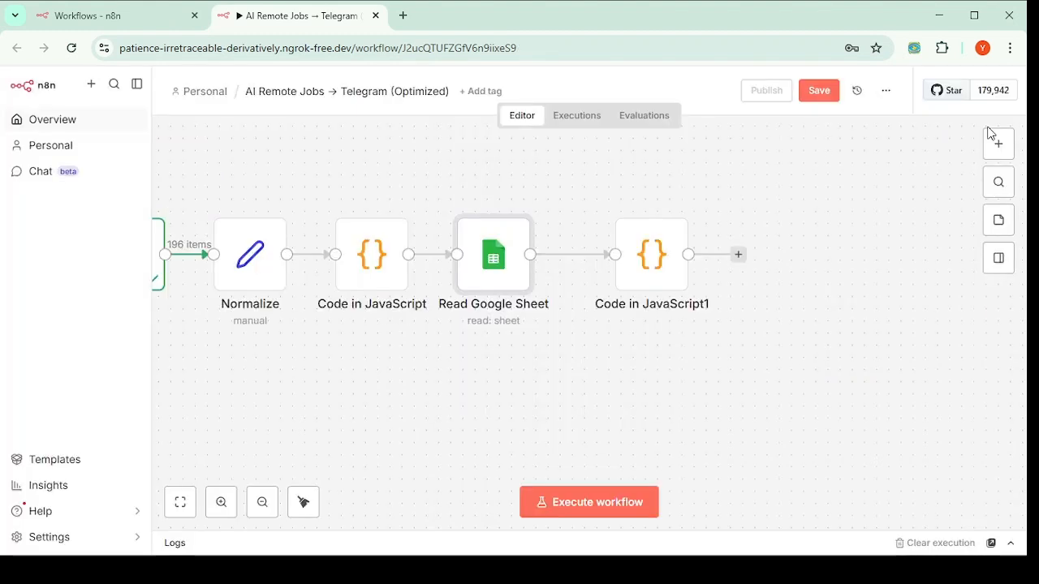
Step: Reopen Code in JavaScript1 and inspect its Keyword Filter node reference
{"action": "left_click", "coordinate": [664, 268]}
{"action": "double_click", "coordinate": [664, 267]}
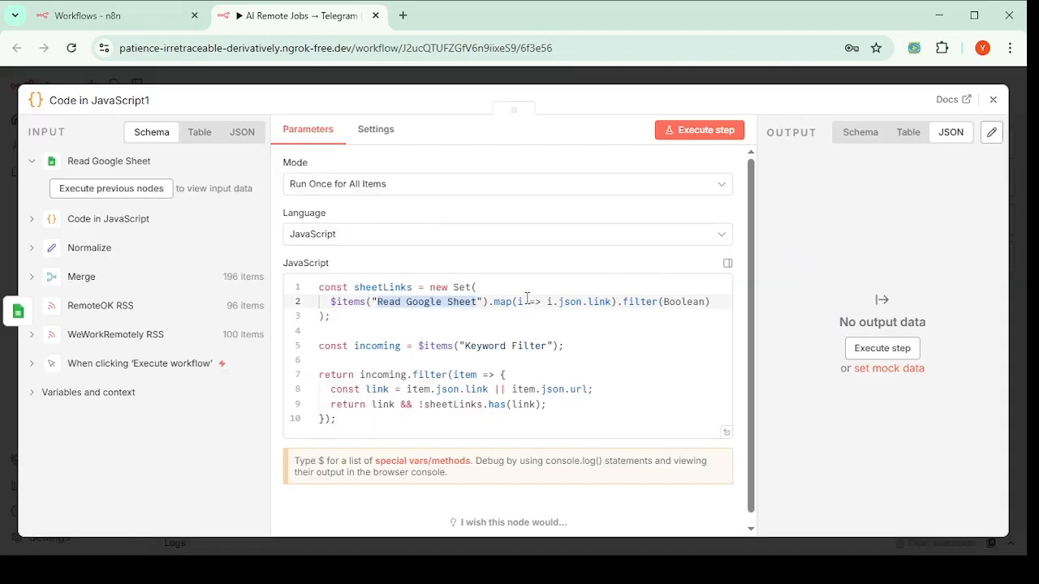
{"action": "left_click", "coordinate": [469, 346]}
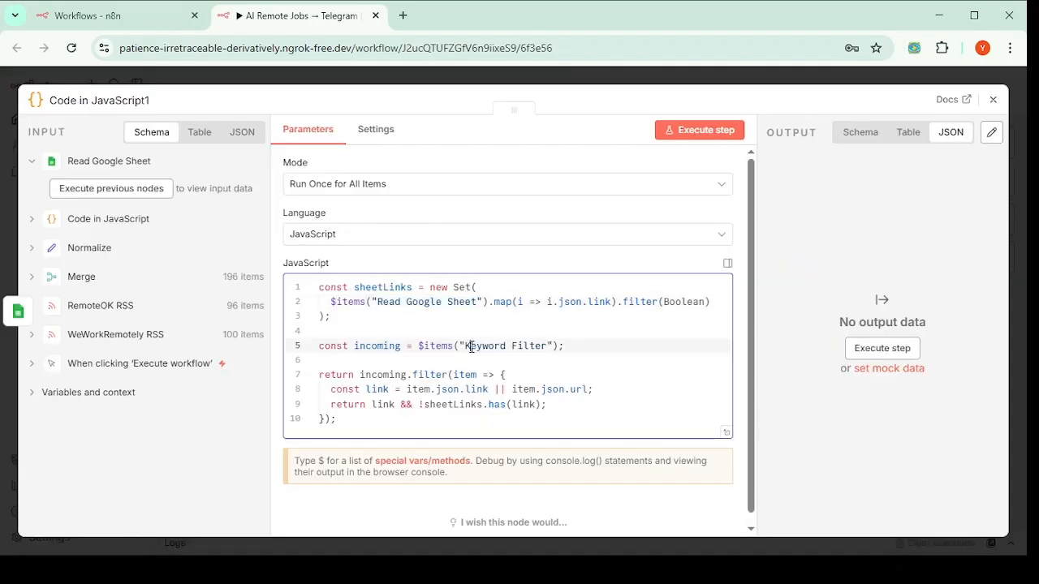
{"action": "left_click_drag", "start_coordinate": [468, 346], "coordinate": [548, 345]}
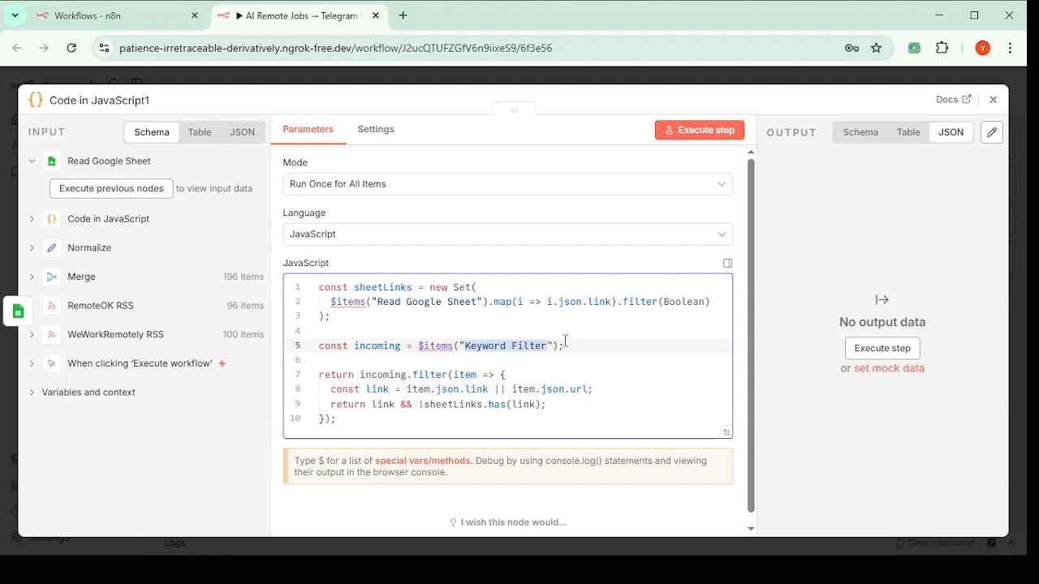
Step: Rename the first Code in JavaScript node to Keyword Filter from its right-click menu
{"action": "left_click", "coordinate": [990, 102]}
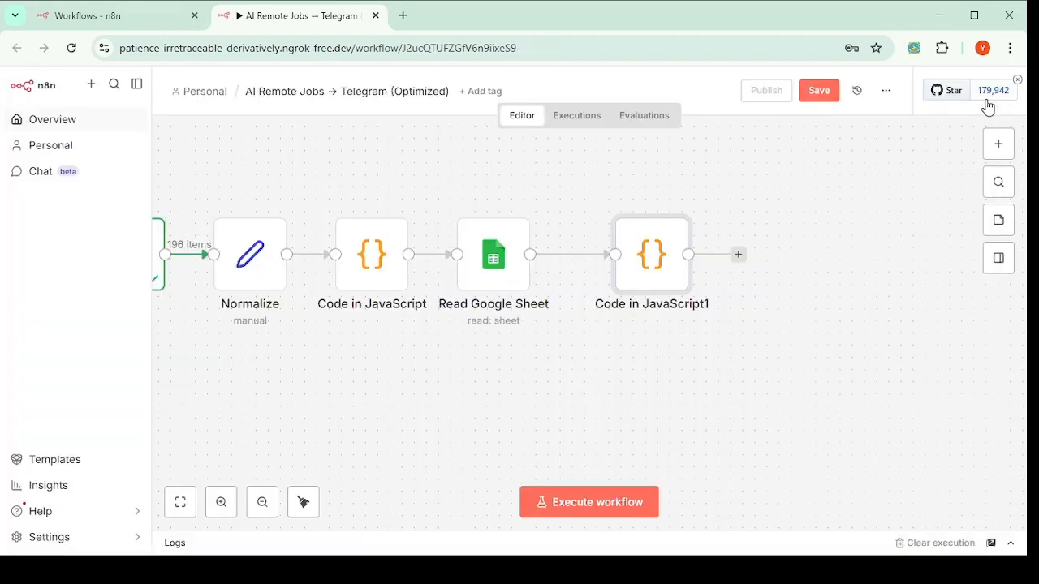
{"action": "mouse_move", "coordinate": [390, 273]}
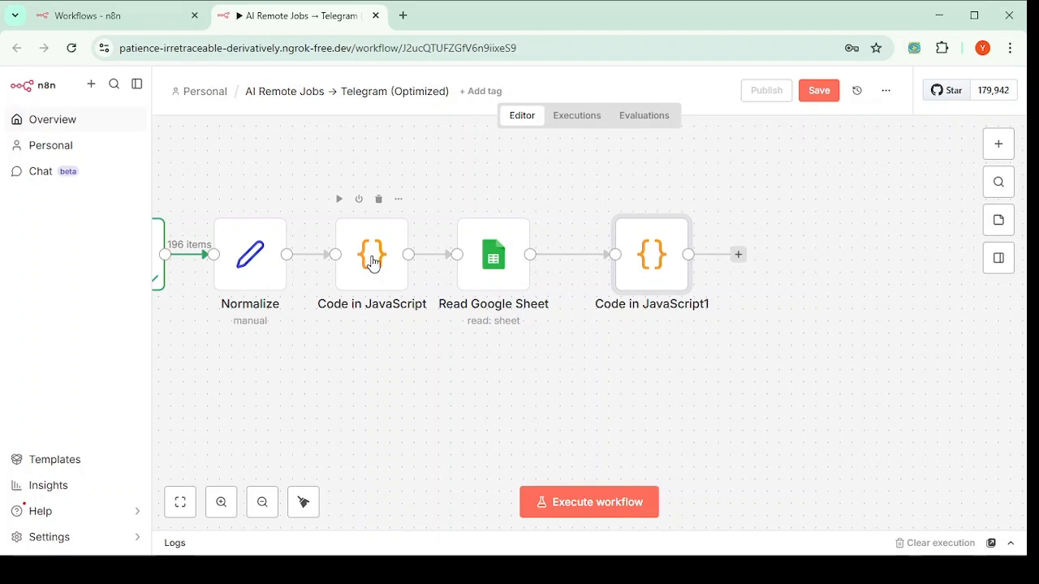
{"action": "left_click", "coordinate": [372, 262]}
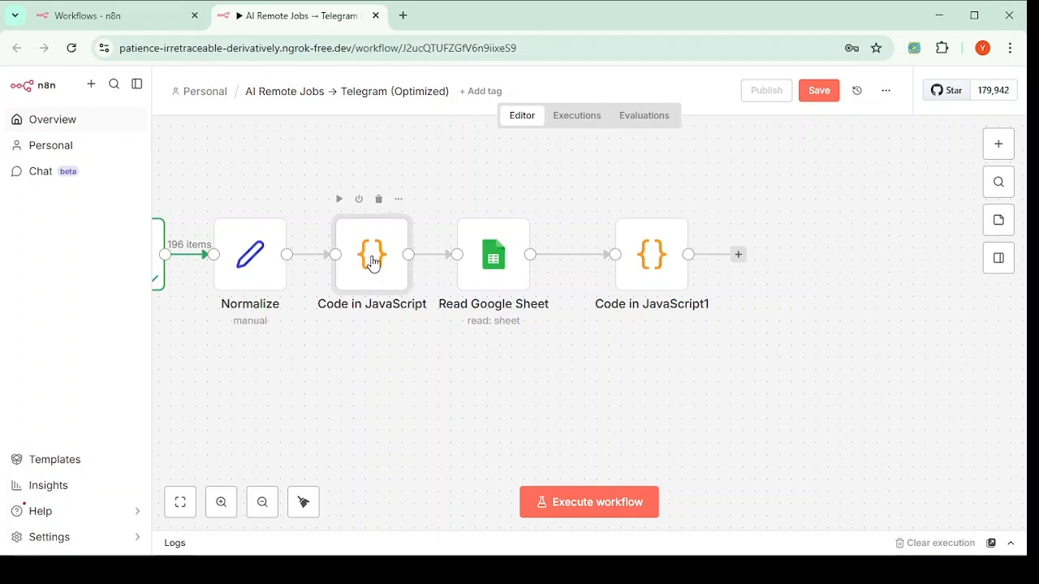
{"action": "right_click", "coordinate": [376, 276]}
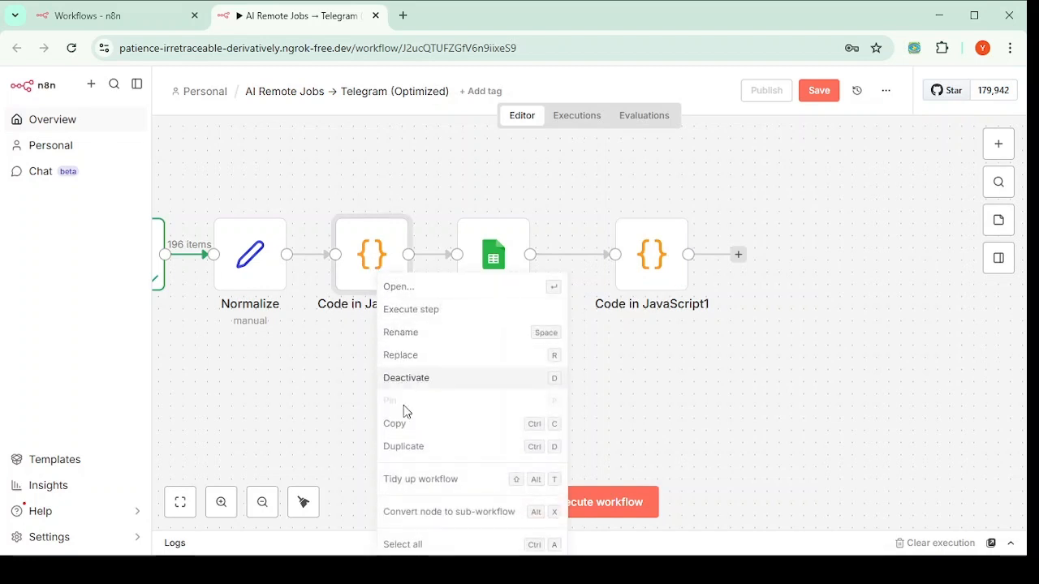
{"action": "left_click", "coordinate": [406, 335]}
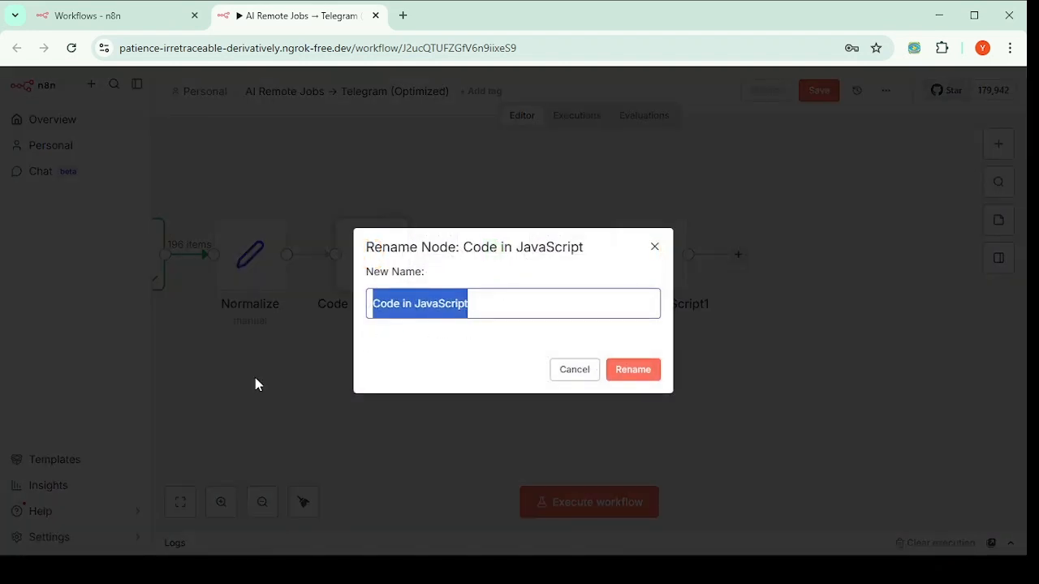
{"action": "type", "text": "Keyword Filter"}
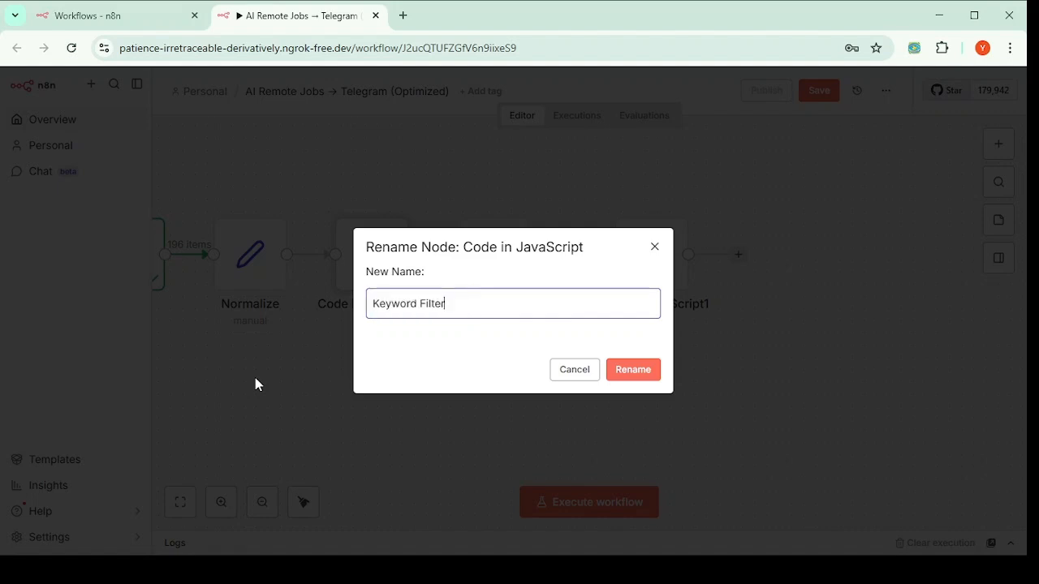
{"action": "left_click", "coordinate": [650, 376]}
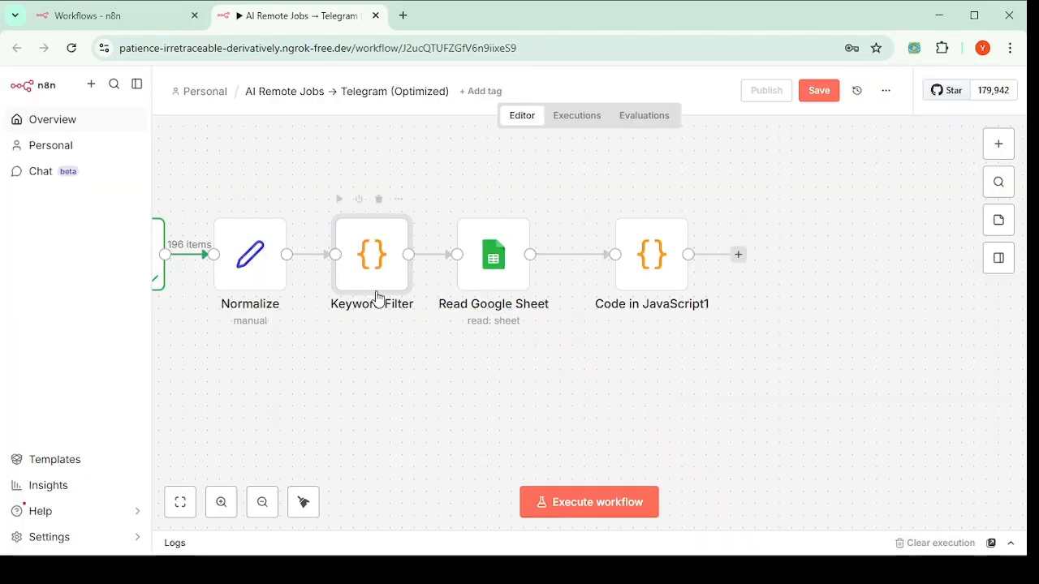
{"action": "left_click", "coordinate": [645, 258]}
Step: Confirm the code references Read Google Sheet and Keyword Filter, then shift Code in JavaScript1 left
{"action": "double_click", "coordinate": [645, 258]}
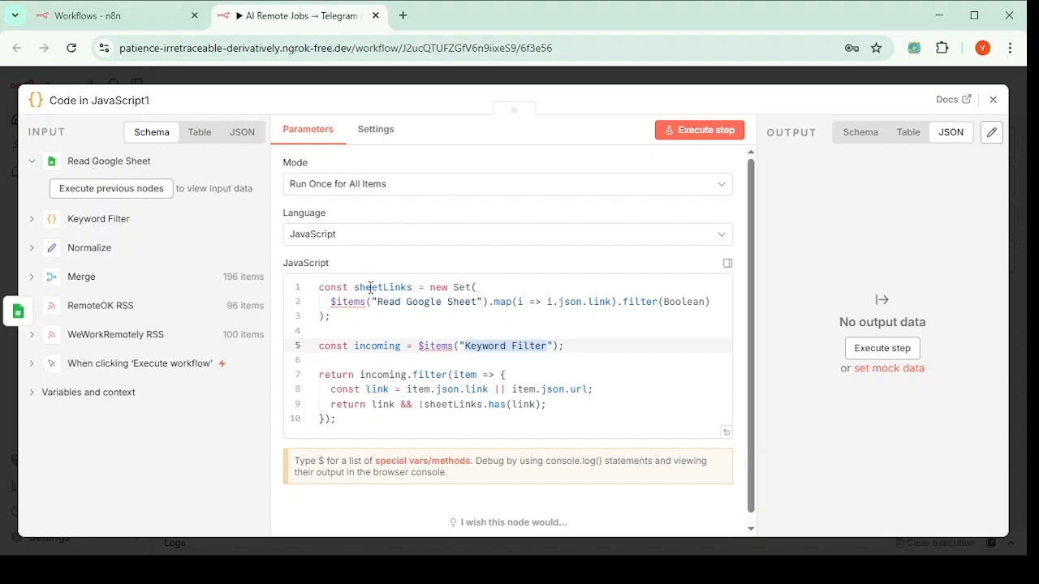
{"action": "left_click_drag", "start_coordinate": [377, 301], "coordinate": [478, 302]}
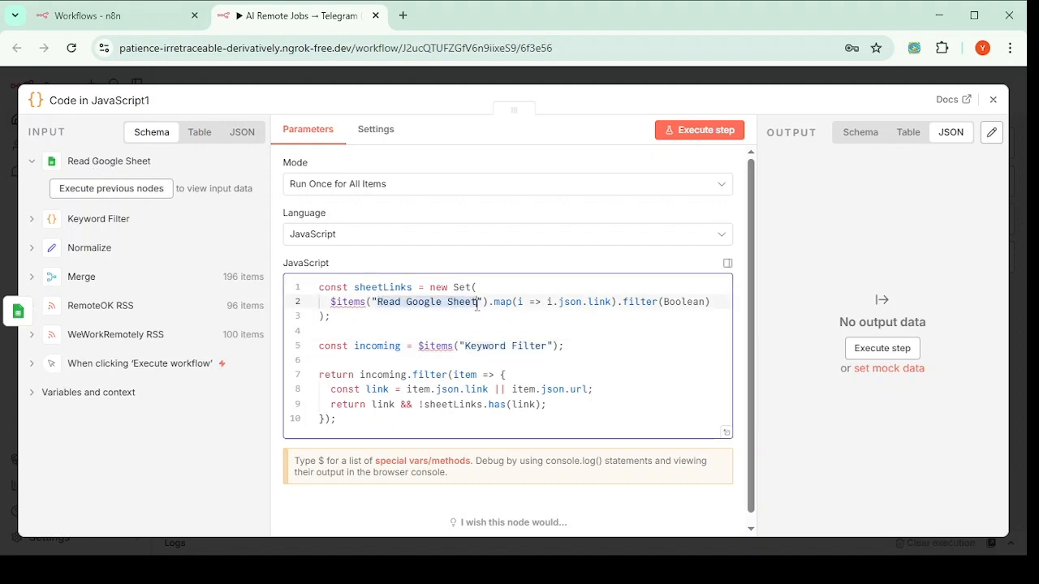
{"action": "left_click_drag", "start_coordinate": [466, 346], "coordinate": [549, 346]}
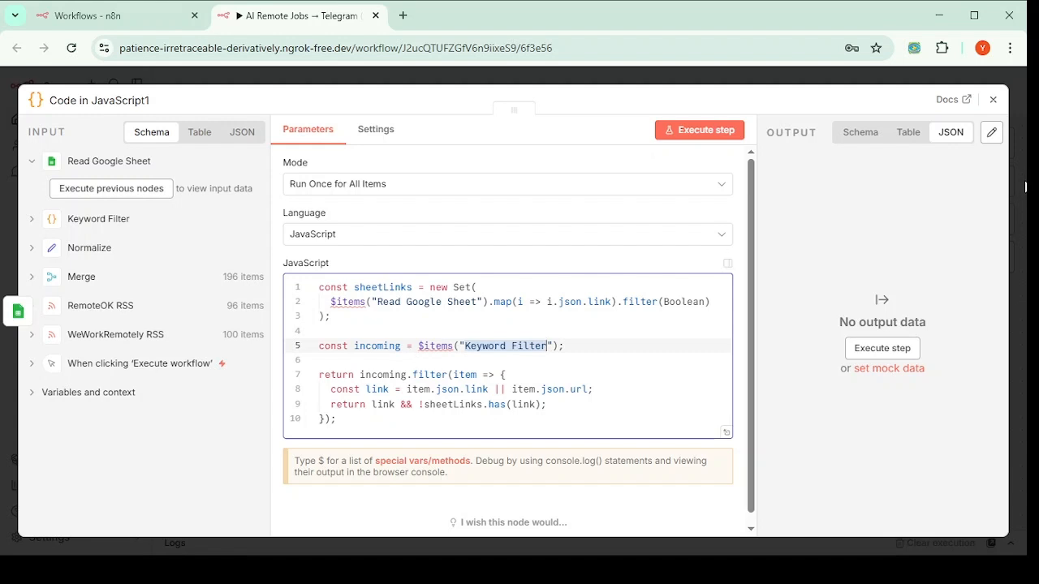
{"action": "left_click", "coordinate": [992, 99]}
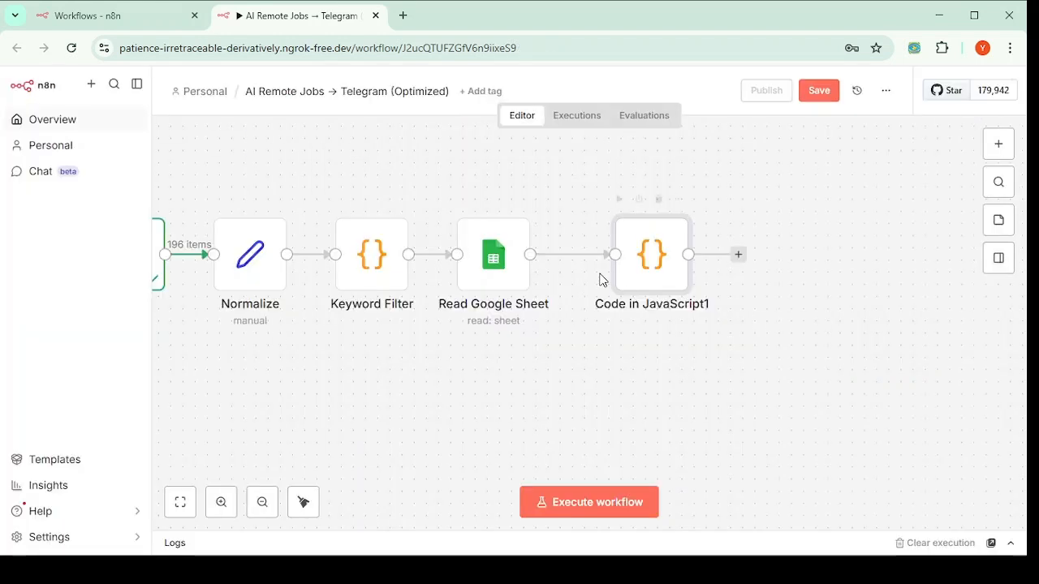
{"action": "left_click_drag", "start_coordinate": [654, 264], "coordinate": [605, 265]}
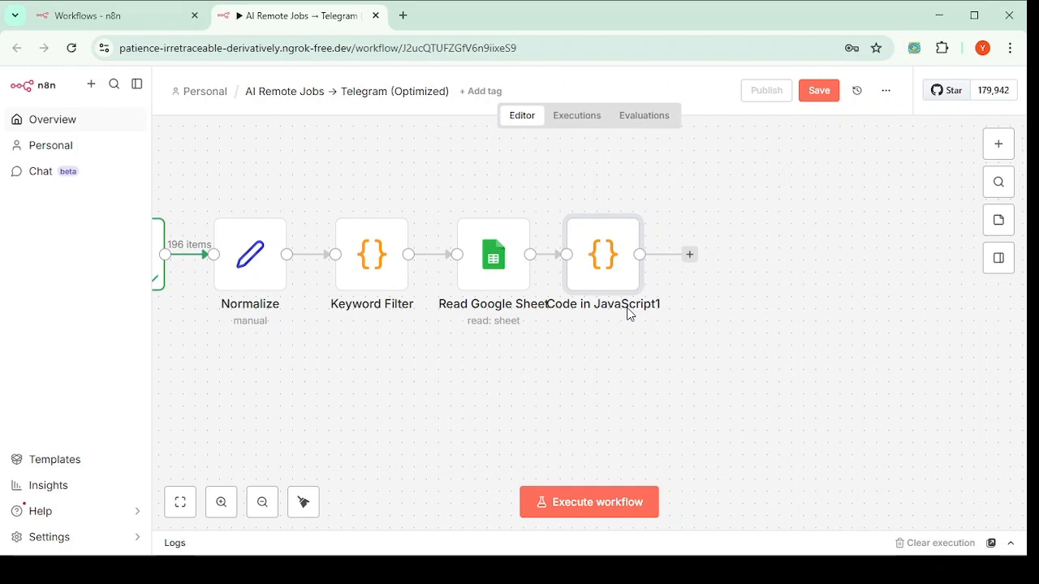
Step: Save the AI Remote Jobs → Telegram (Optimized) workflow, now ending at Code in JavaScript1
{"action": "left_click", "coordinate": [813, 92]}
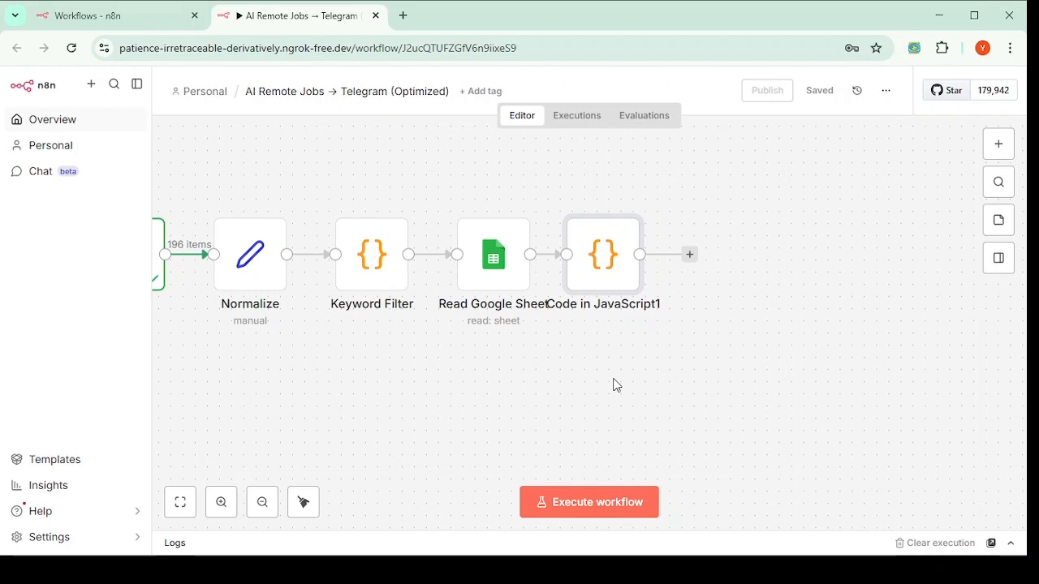
Step: Add a Loop Over Items node after Code in JavaScript1, with a Replace Me loop branch
{"action": "left_click", "coordinate": [690, 256]}
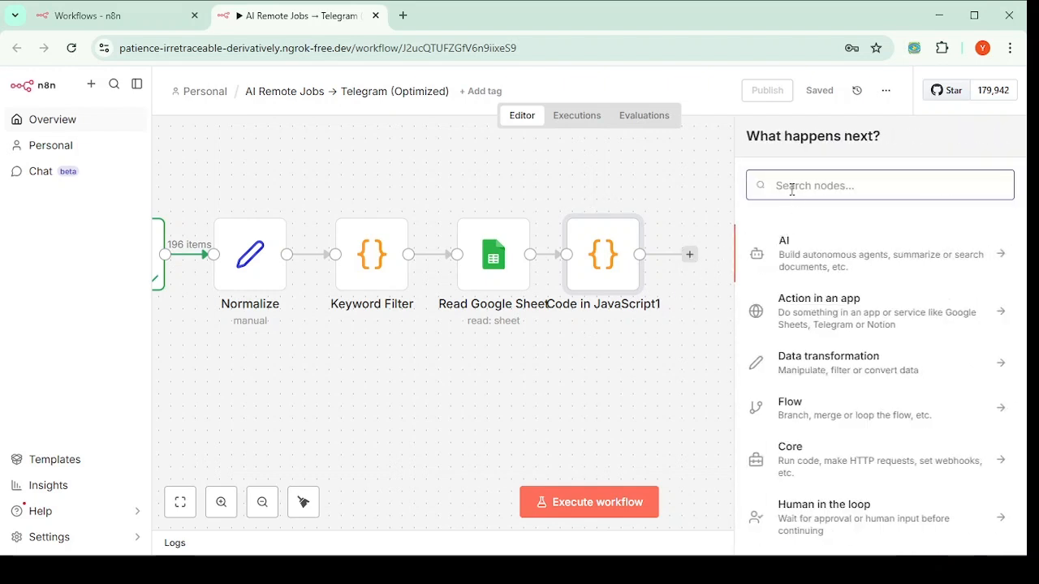
{"action": "type", "text": "loo"}
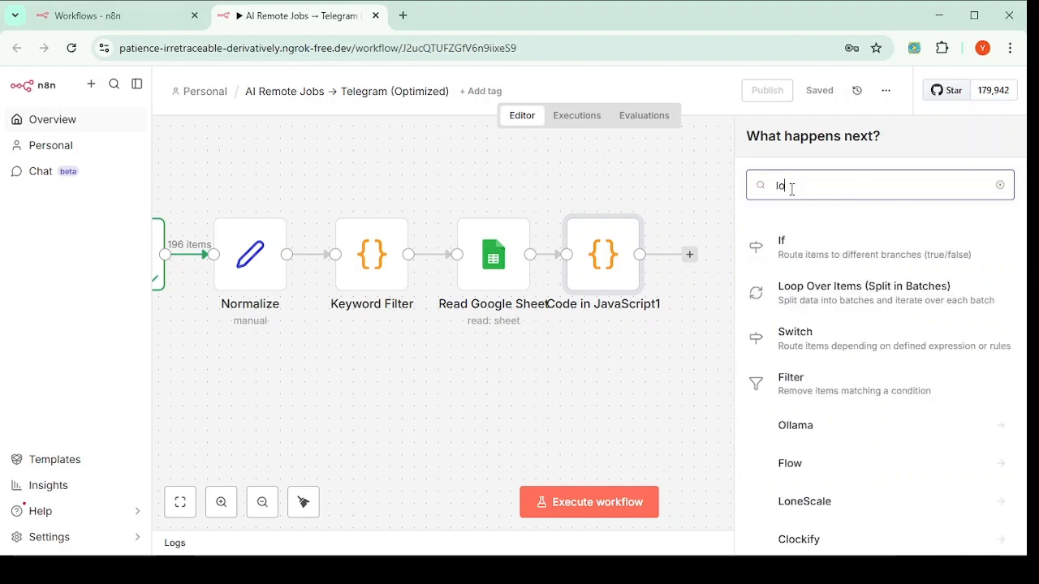
{"action": "type", "text": "p"}
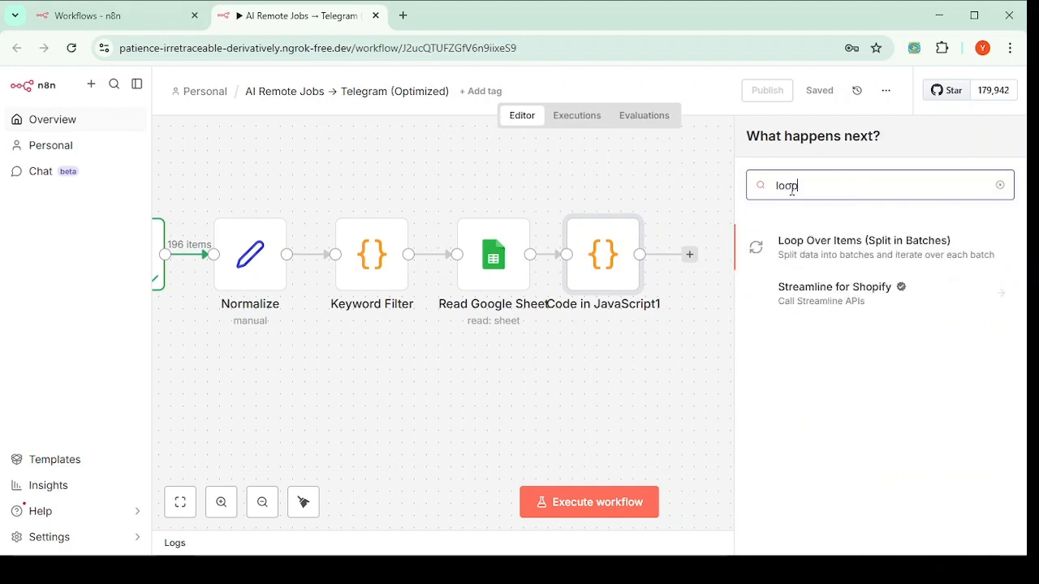
{"action": "left_click", "coordinate": [871, 266]}
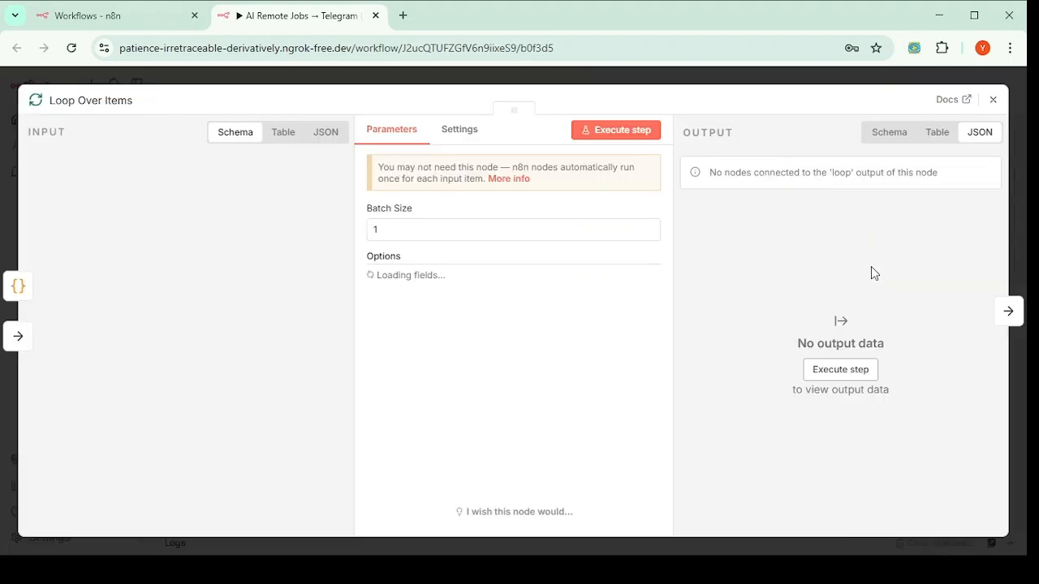
{"action": "left_click", "coordinate": [996, 100]}
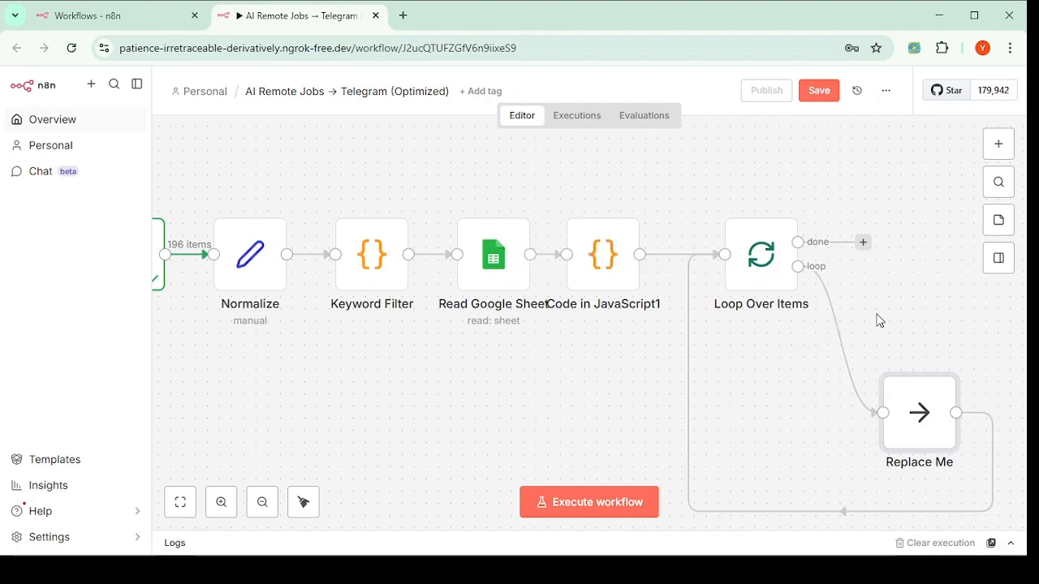
{"action": "mouse_move", "coordinate": [861, 359]}
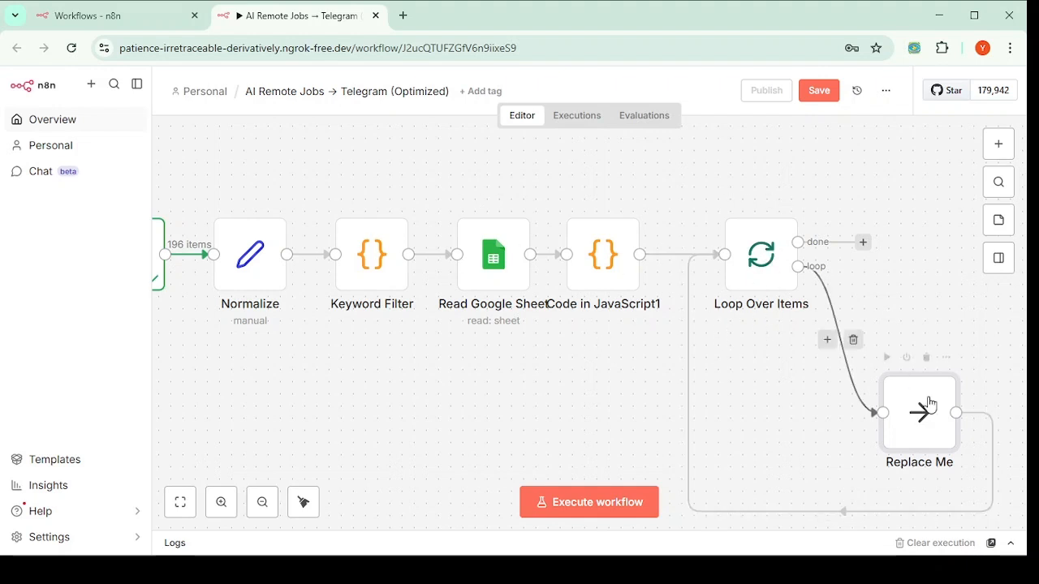
Step: Drag Replace Me up level with Loop Over Items, then further right
{"action": "left_click_drag", "start_coordinate": [927, 418], "coordinate": [989, 272]}
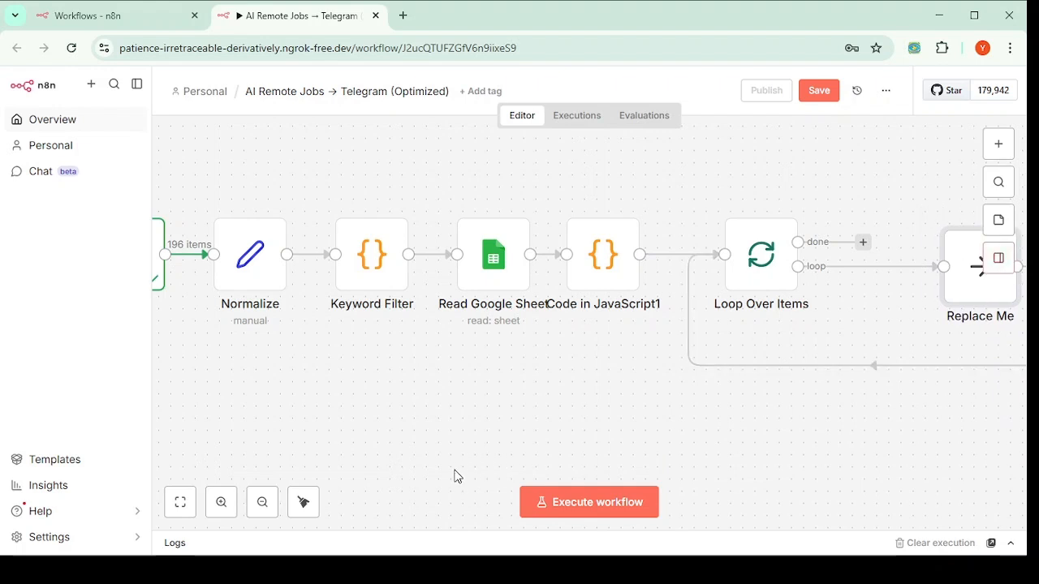
{"action": "scroll", "coordinate": [454, 476], "scroll_direction": "right", "scroll_amount": 6}
{"action": "left_click_drag", "start_coordinate": [685, 264], "coordinate": [881, 262]}
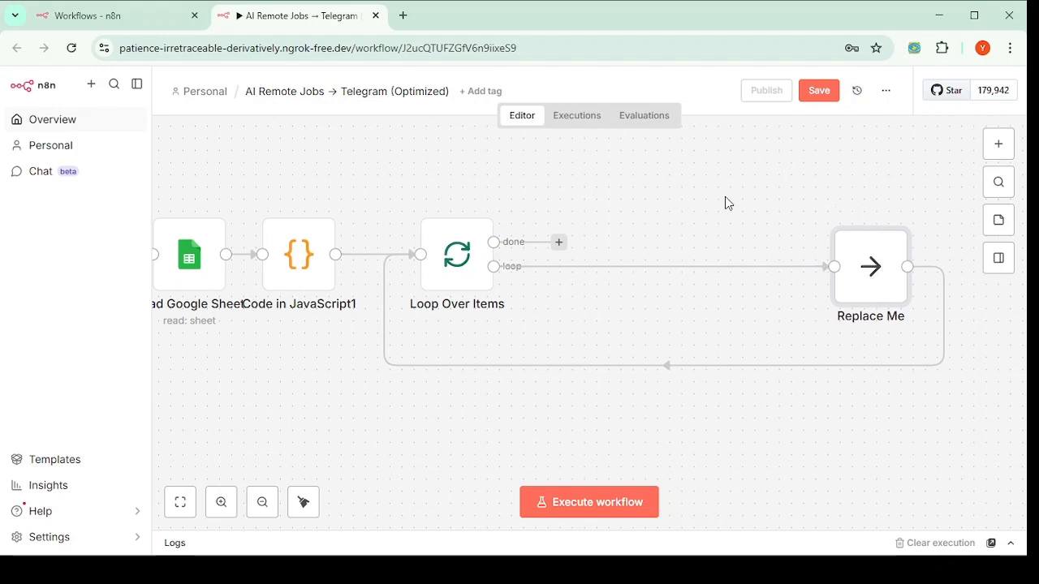
{"action": "left_click_drag", "start_coordinate": [872, 259], "coordinate": [918, 263]}
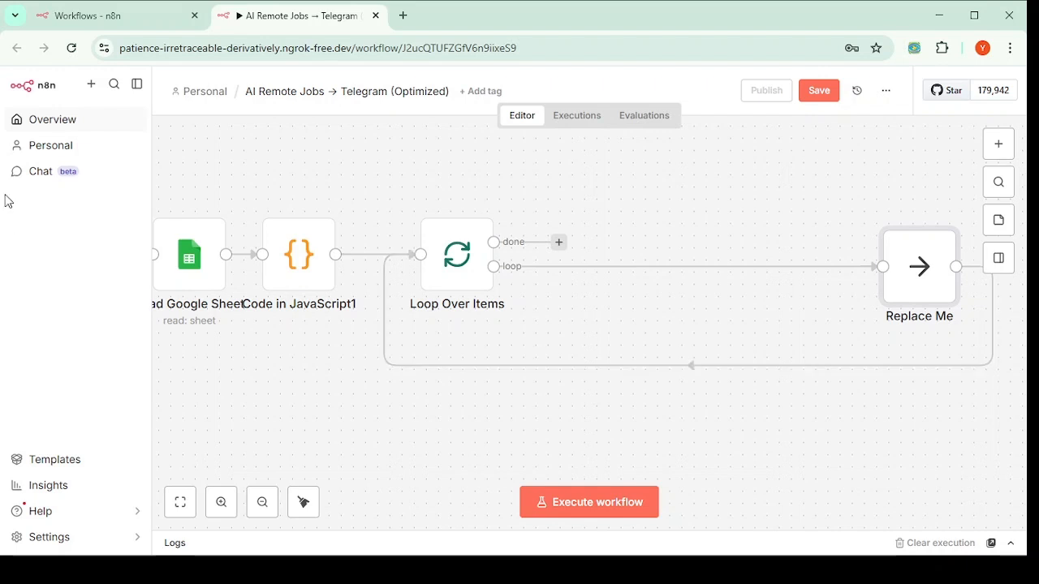
{"action": "mouse_move", "coordinate": [623, 356]}
{"action": "mouse_move", "coordinate": [590, 273]}
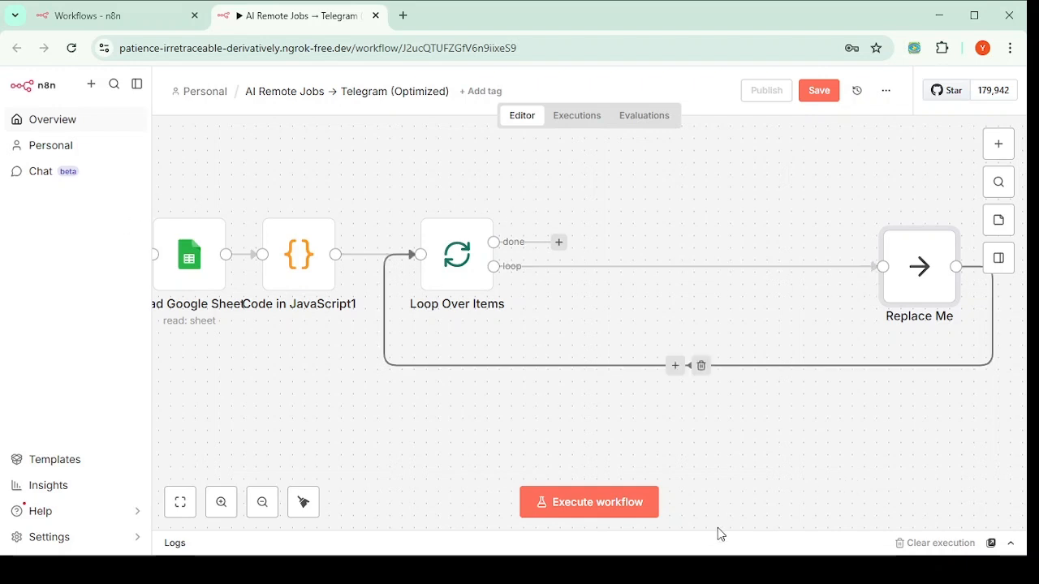
Step: Check Loop Over Items, then insert an HTTP Request node on its loop connection
{"action": "left_click", "coordinate": [461, 277]}
{"action": "double_click", "coordinate": [488, 286]}
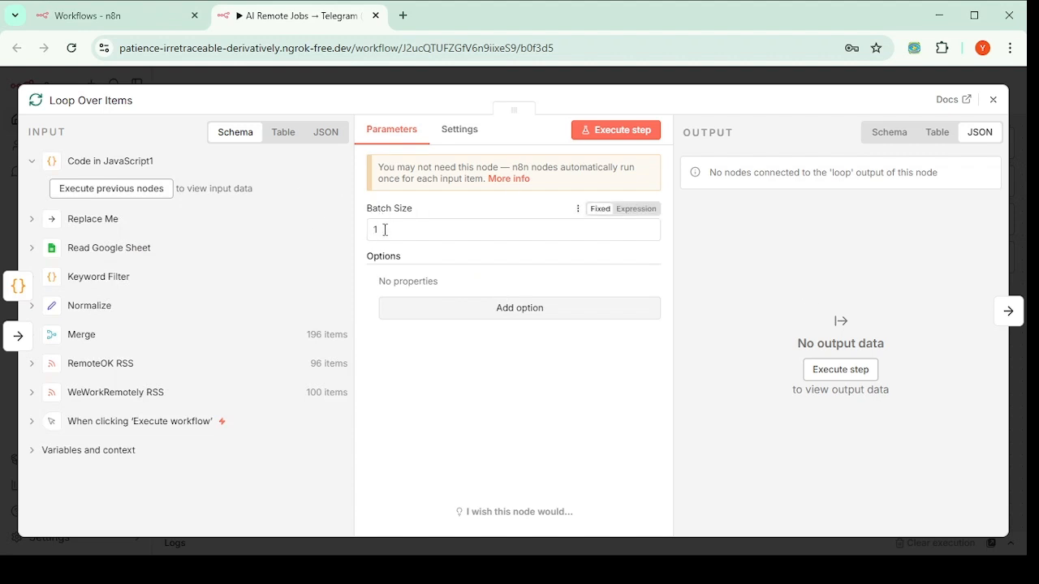
{"action": "left_click", "coordinate": [993, 100]}
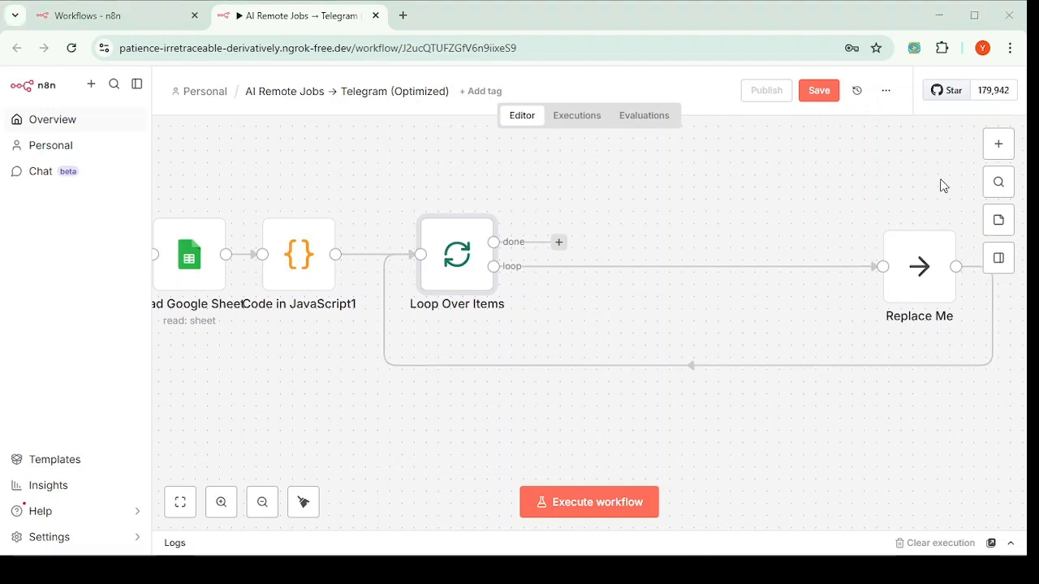
{"action": "left_click", "coordinate": [672, 266]}
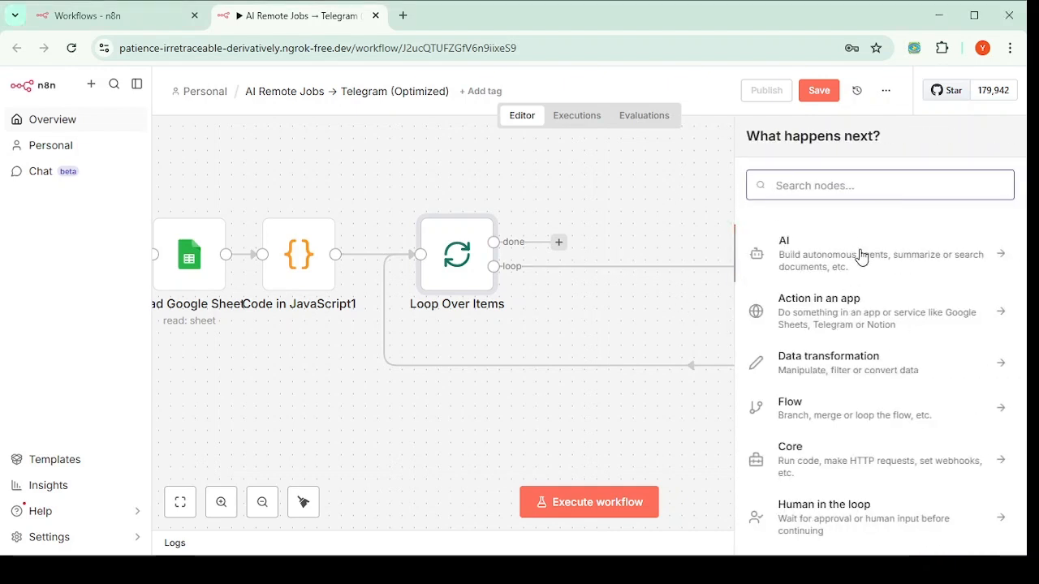
{"action": "type", "text": "htt"}
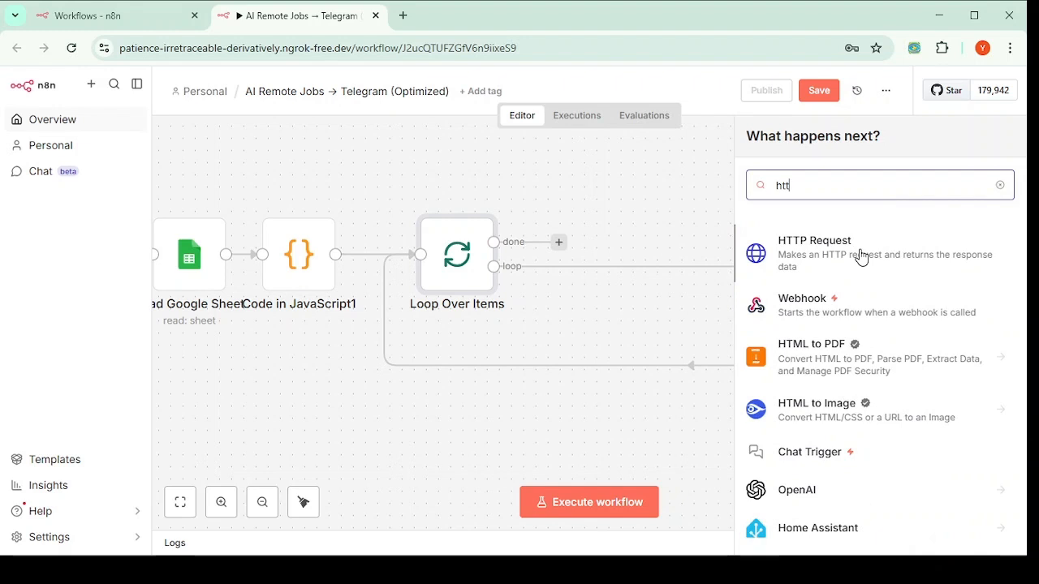
{"action": "left_click", "coordinate": [847, 258]}
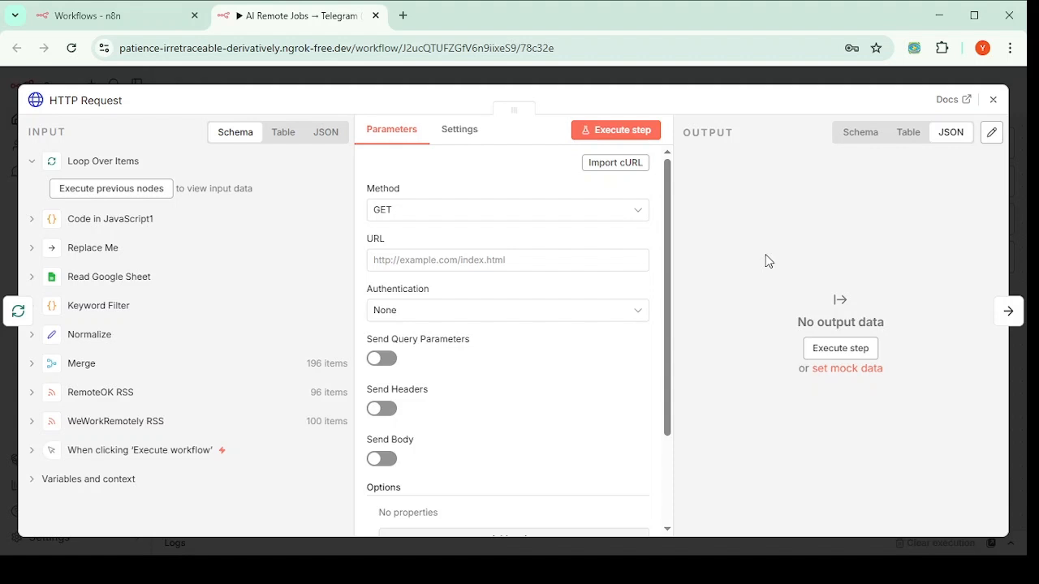
{"action": "left_click", "coordinate": [639, 216]}
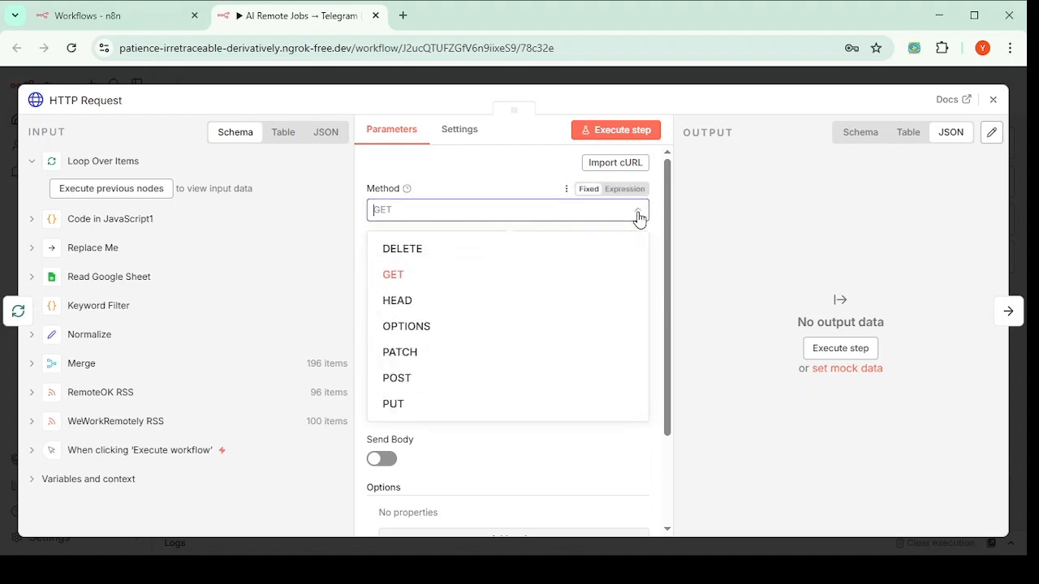
{"action": "left_click", "coordinate": [639, 216]}
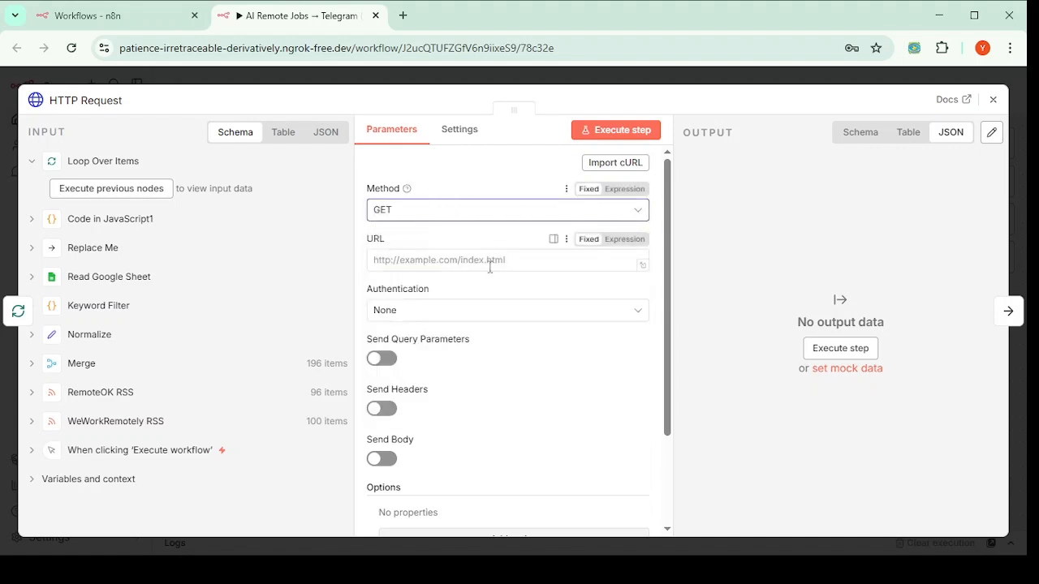
{"action": "left_click", "coordinate": [408, 260]}
{"action": "type", "text": "https://openrouter.ai/api/v1/chat/completions"}
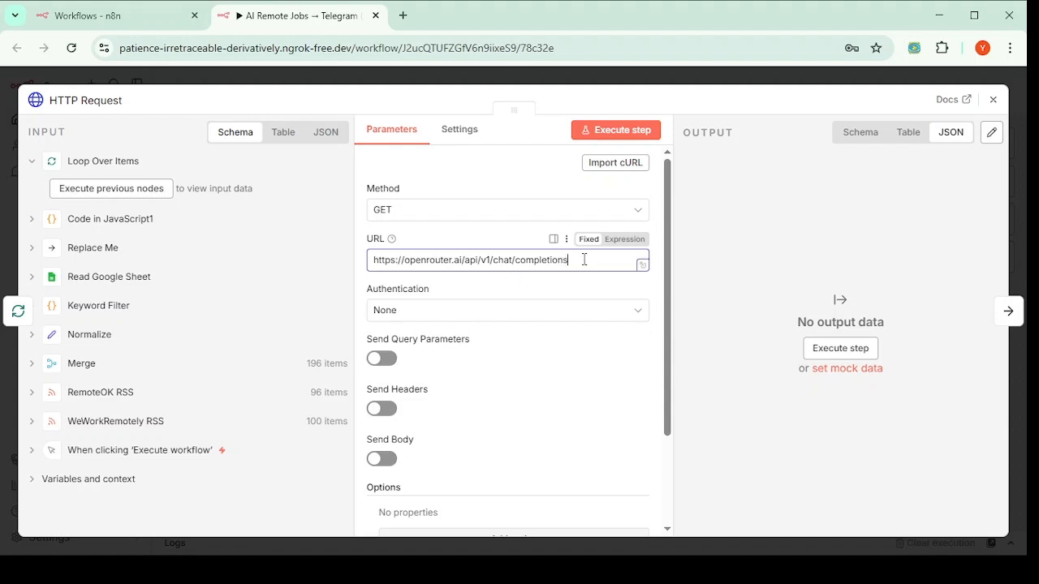
{"action": "left_click_drag", "start_coordinate": [584, 260], "coordinate": [366, 255]}
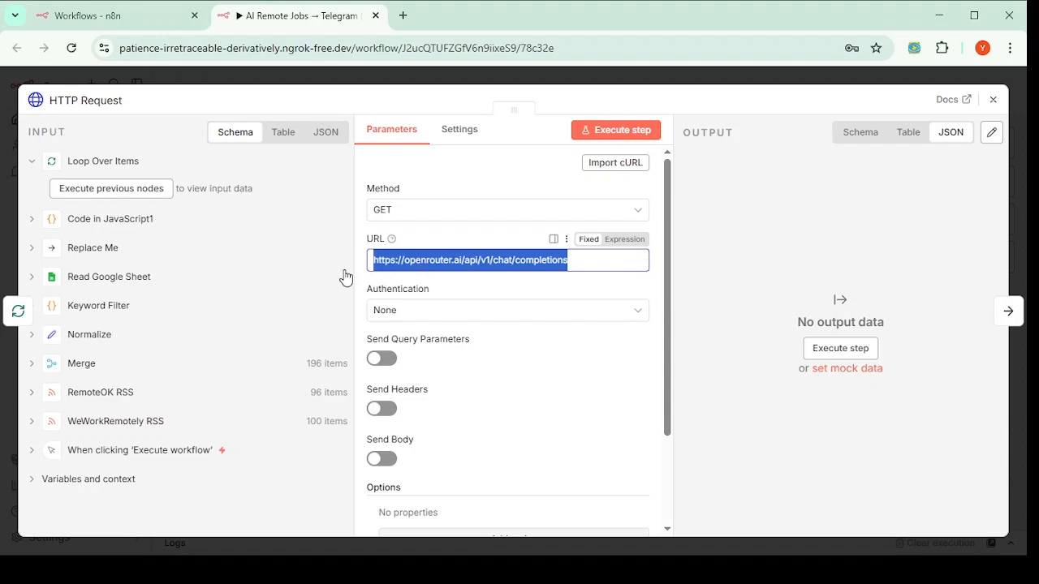
{"action": "left_click", "coordinate": [769, 571]}
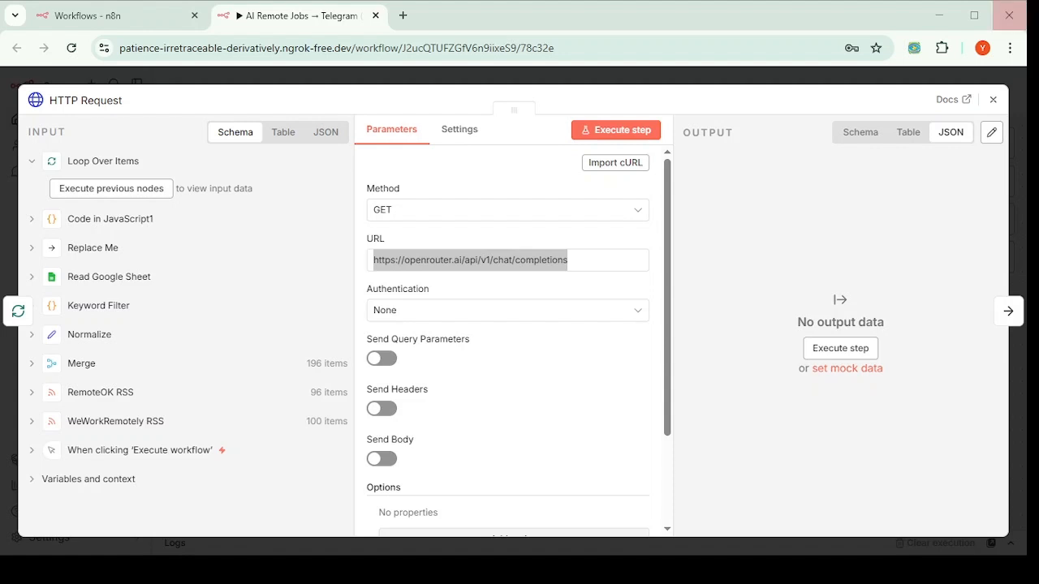
{"action": "key", "text": "alt+Tab"}
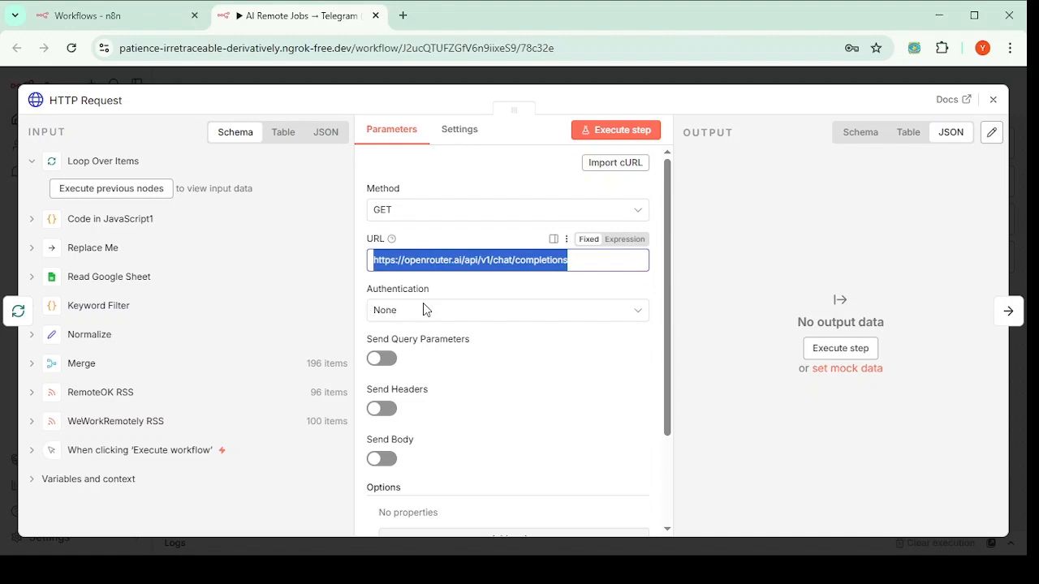
{"action": "left_click", "coordinate": [426, 262]}
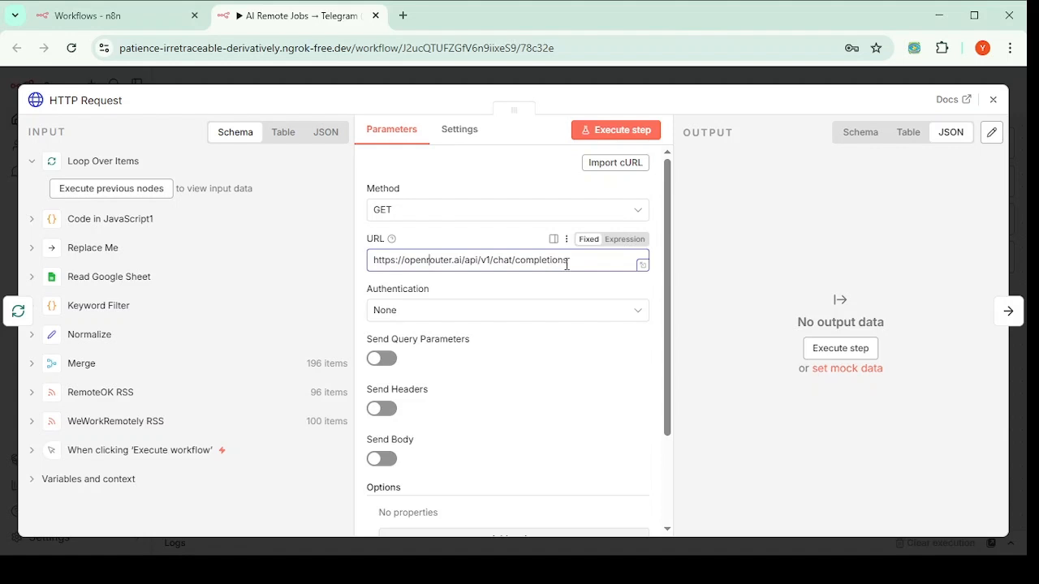
{"action": "left_click_drag", "start_coordinate": [568, 262], "coordinate": [325, 258]}
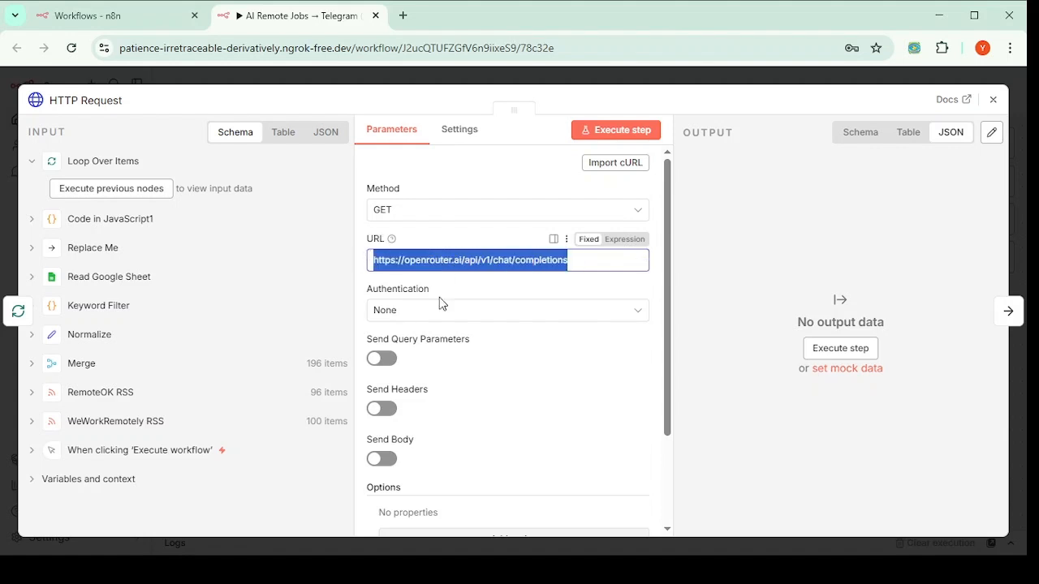
Step: Set Authentication to Generic Credential Type with Header Auth, using the openRouter2b credential
{"action": "left_click", "coordinate": [635, 318]}
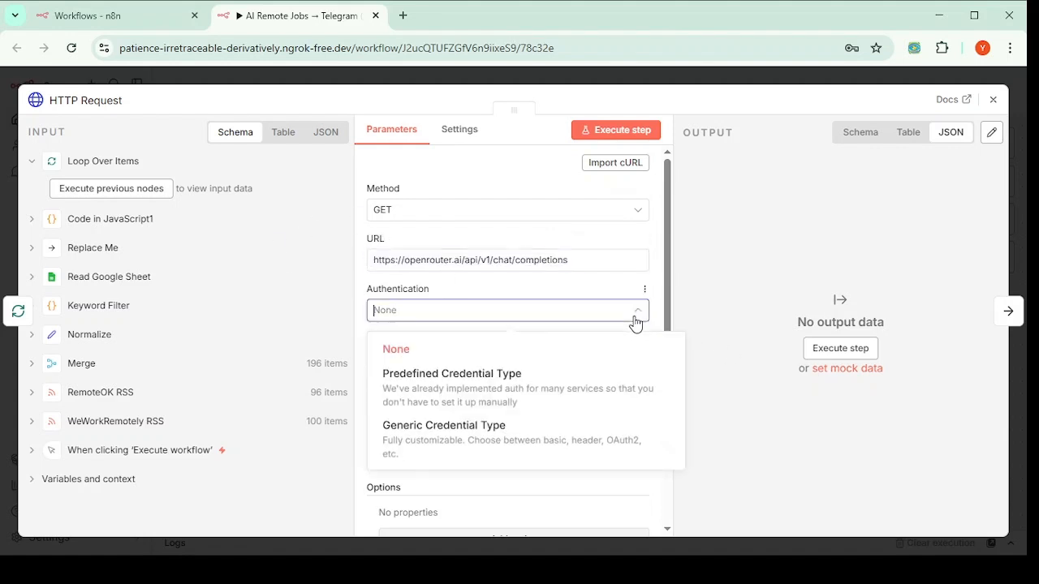
{"action": "left_click", "coordinate": [429, 431]}
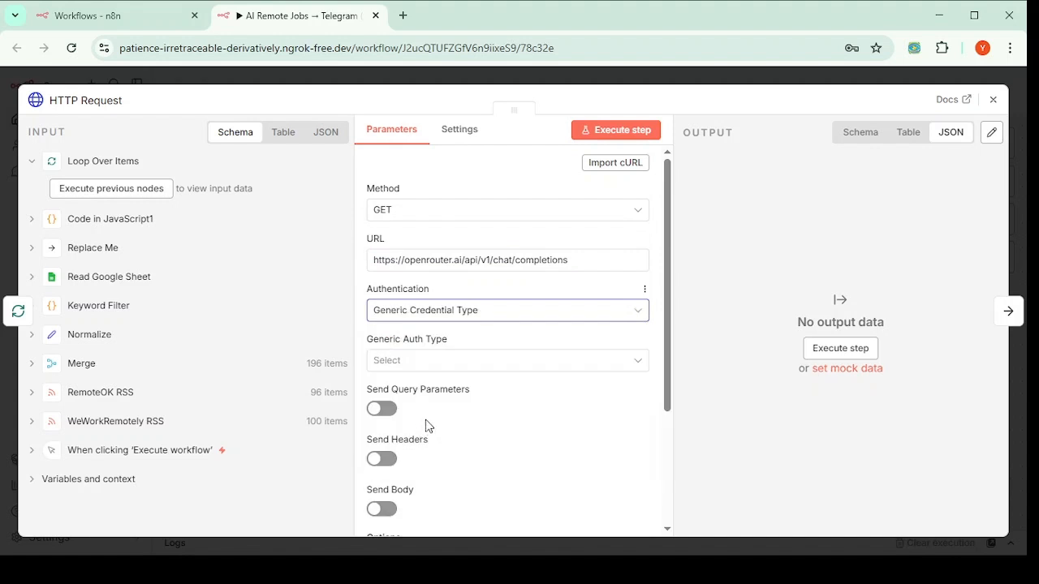
{"action": "left_click", "coordinate": [637, 367]}
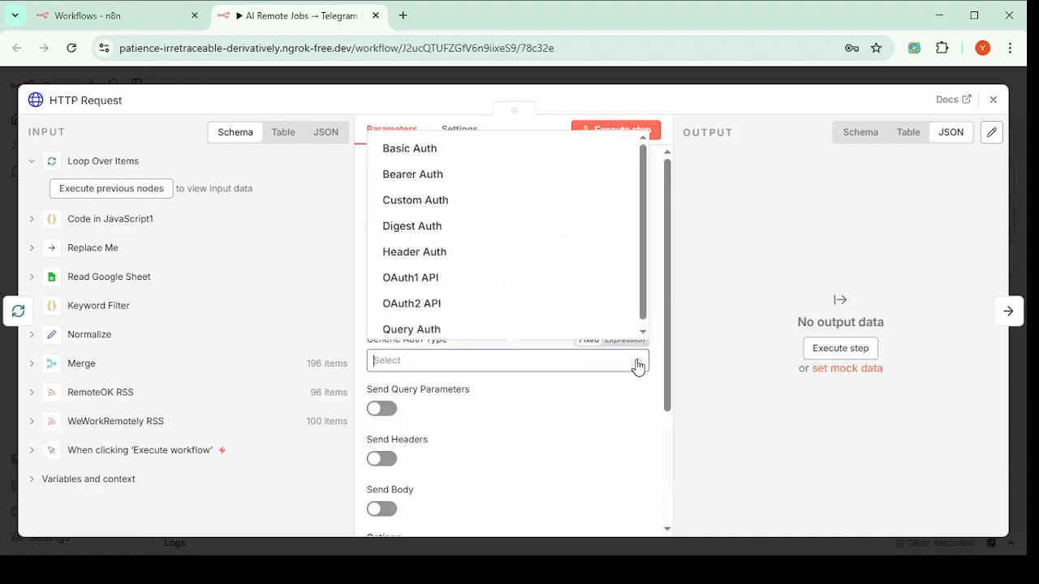
{"action": "left_click", "coordinate": [411, 253]}
{"action": "scroll", "coordinate": [494, 309], "scroll_direction": "down", "scroll_amount": 3}
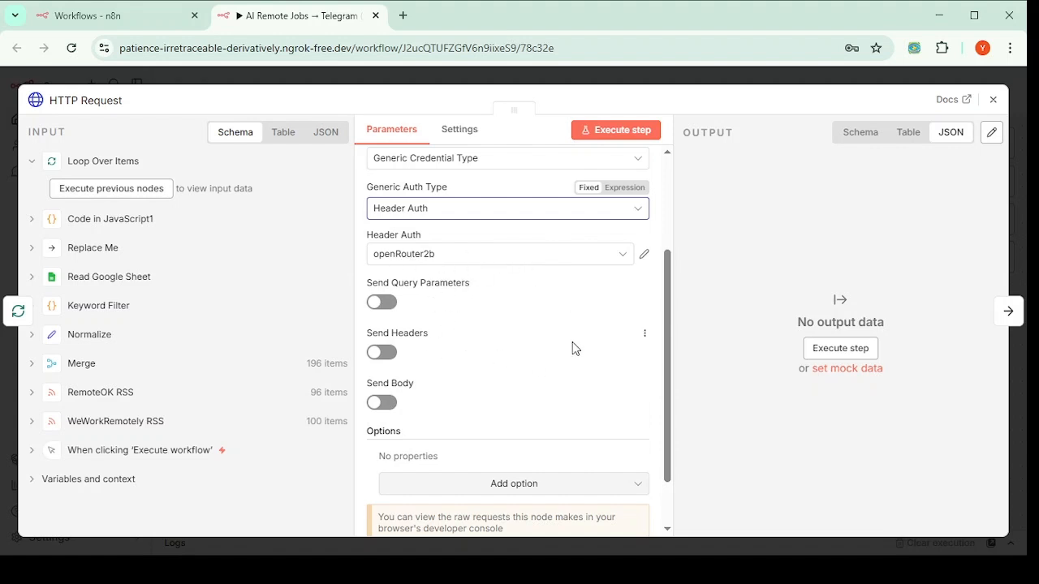
{"action": "scroll", "coordinate": [572, 348], "scroll_direction": "up", "scroll_amount": 2}
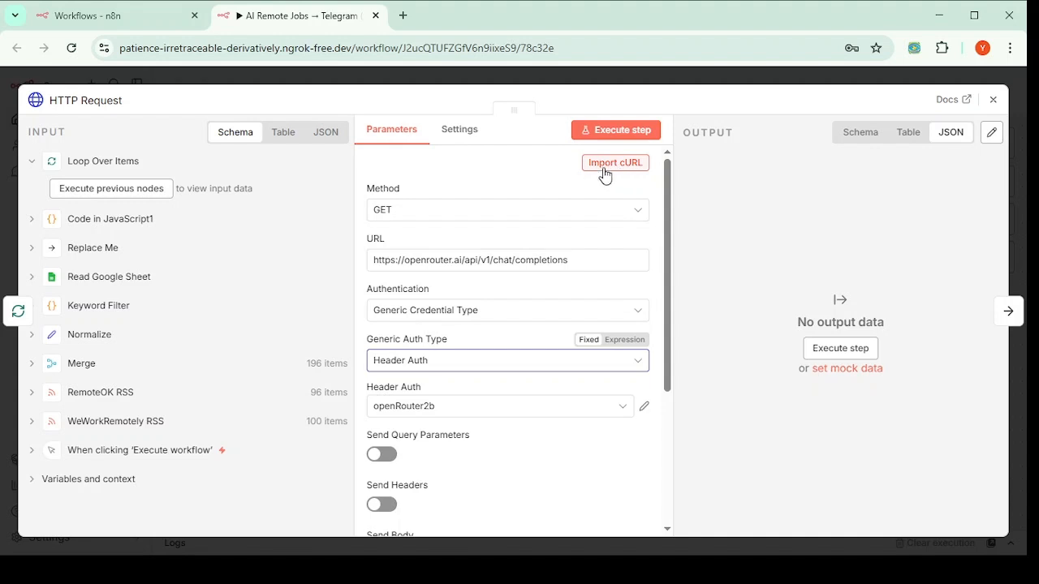
{"action": "double_click", "coordinate": [438, 259]}
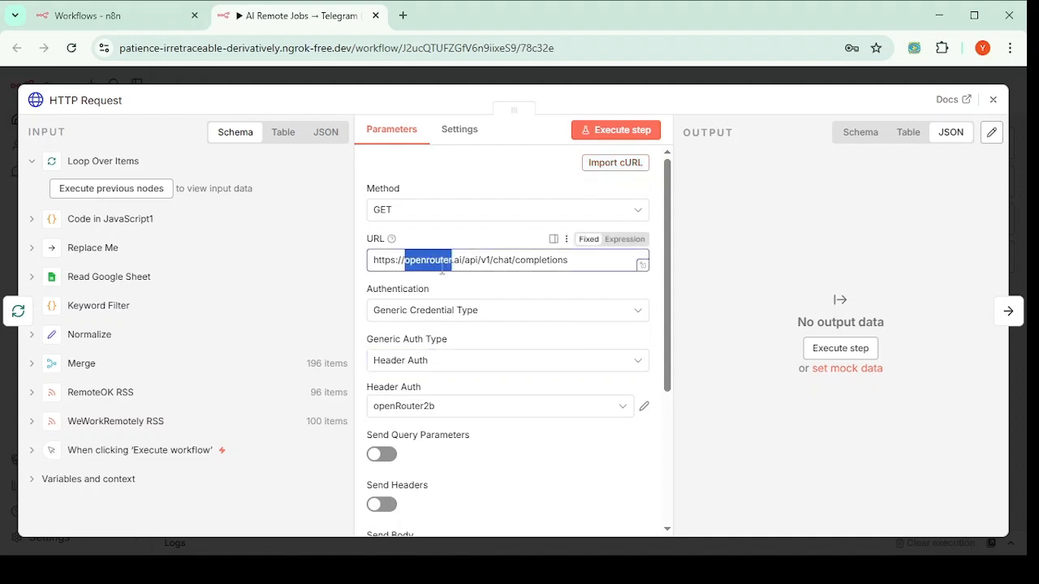
{"action": "left_click", "coordinate": [618, 165]}
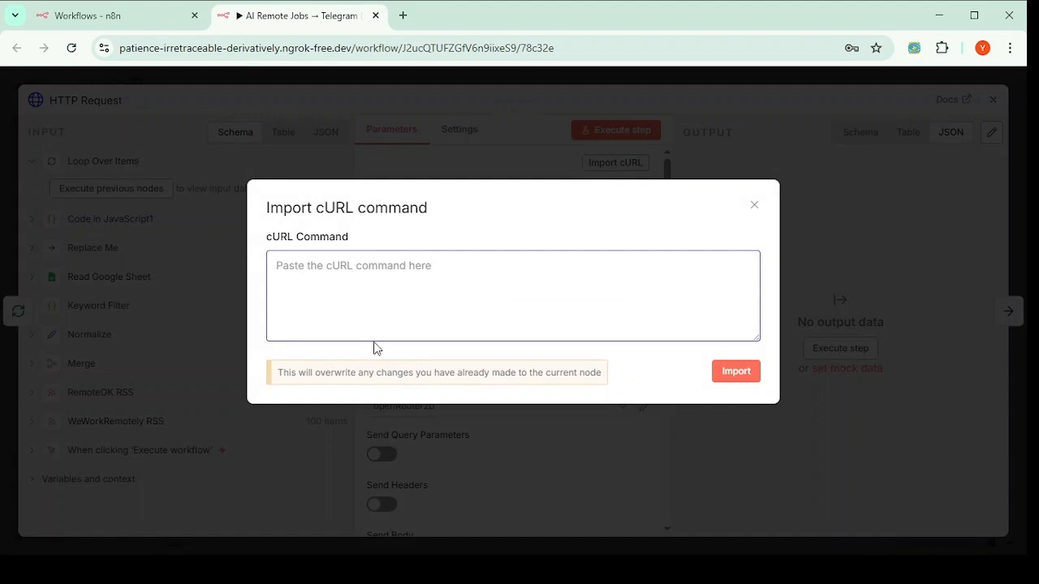
{"action": "left_click", "coordinate": [755, 207]}
{"action": "scroll", "coordinate": [575, 298], "scroll_direction": "down", "scroll_amount": 5}
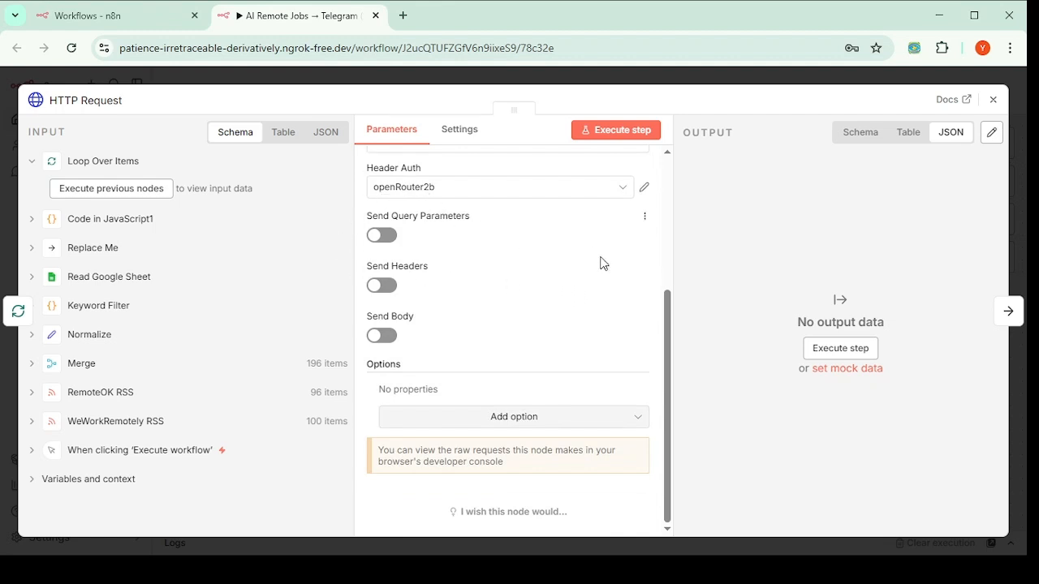
{"action": "scroll", "coordinate": [552, 266], "scroll_direction": "up", "scroll_amount": 3}
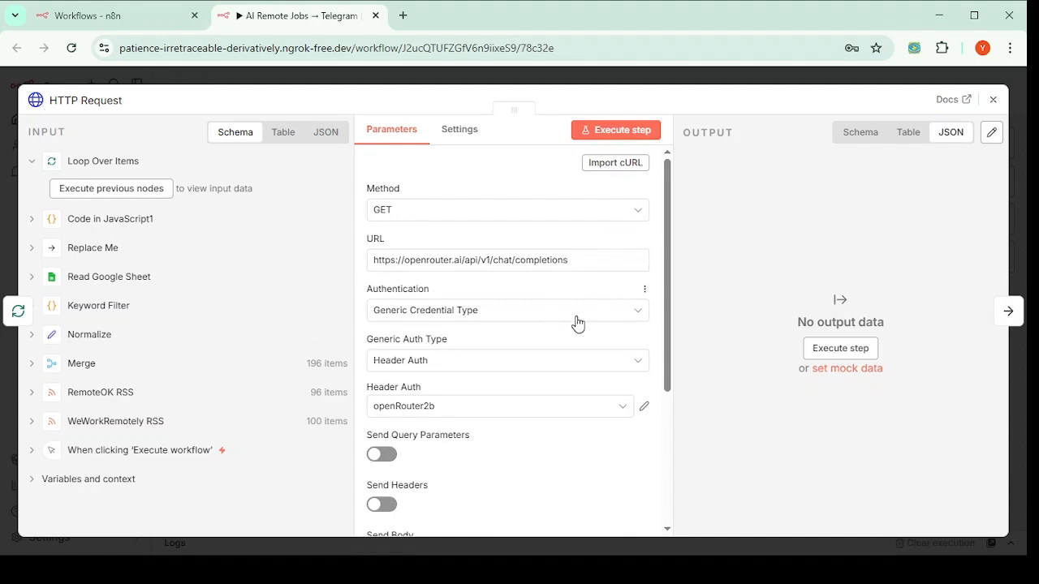
{"action": "scroll", "coordinate": [457, 402], "scroll_direction": "down", "scroll_amount": 3}
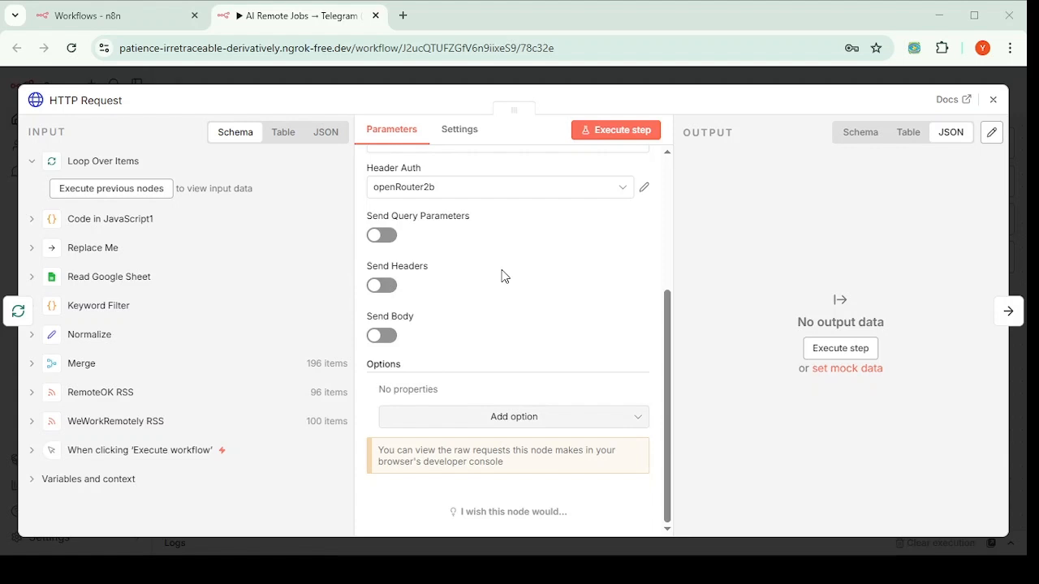
Step: Turn on Send Headers and add header 'Authentication' with value 'Bearer $OPENROUTER_API_KEY'
{"action": "left_click", "coordinate": [388, 286]}
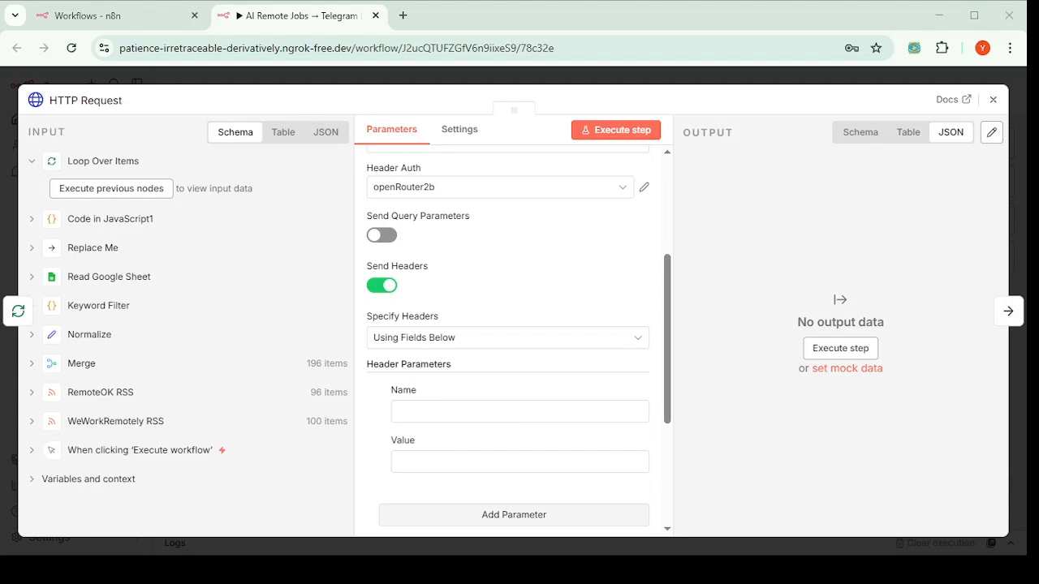
{"action": "scroll", "coordinate": [568, 434], "scroll_direction": "down", "scroll_amount": 3}
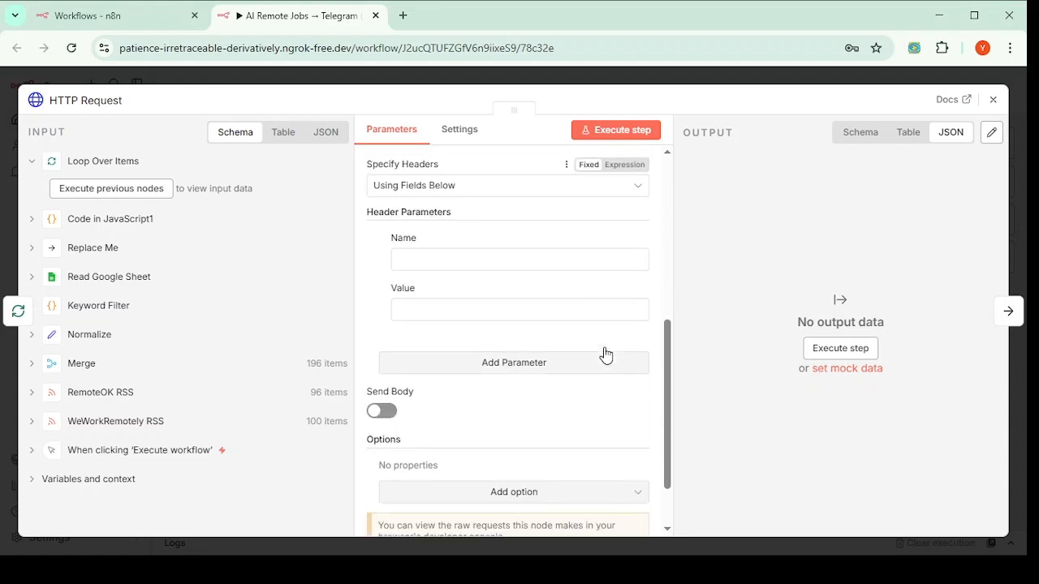
{"action": "scroll", "coordinate": [422, 260], "scroll_direction": "up", "scroll_amount": 2}
{"action": "left_click", "coordinate": [428, 344]}
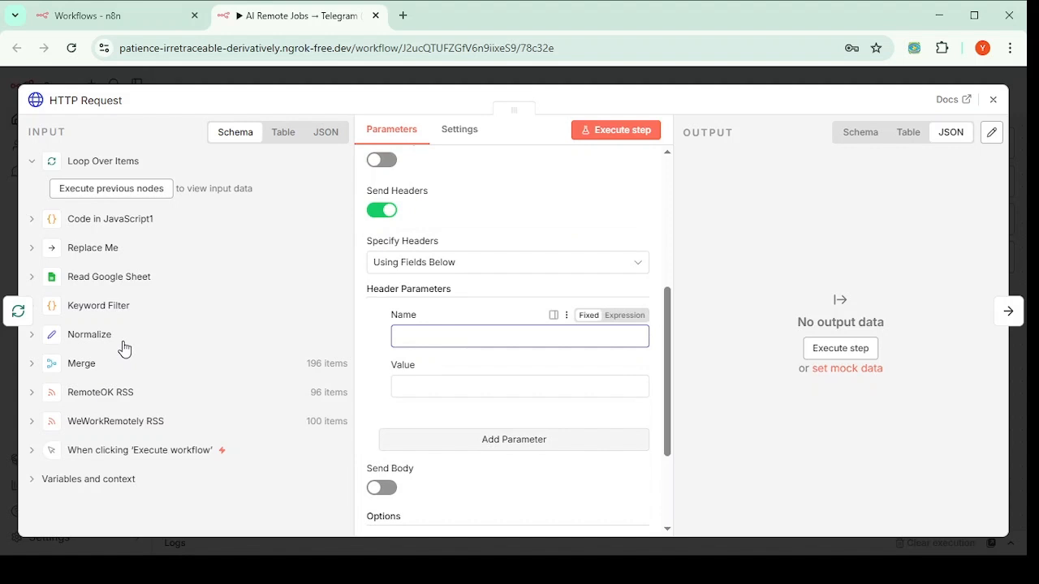
{"action": "type", "text": "Authentication"}
{"action": "key", "text": "alt+Tab"}
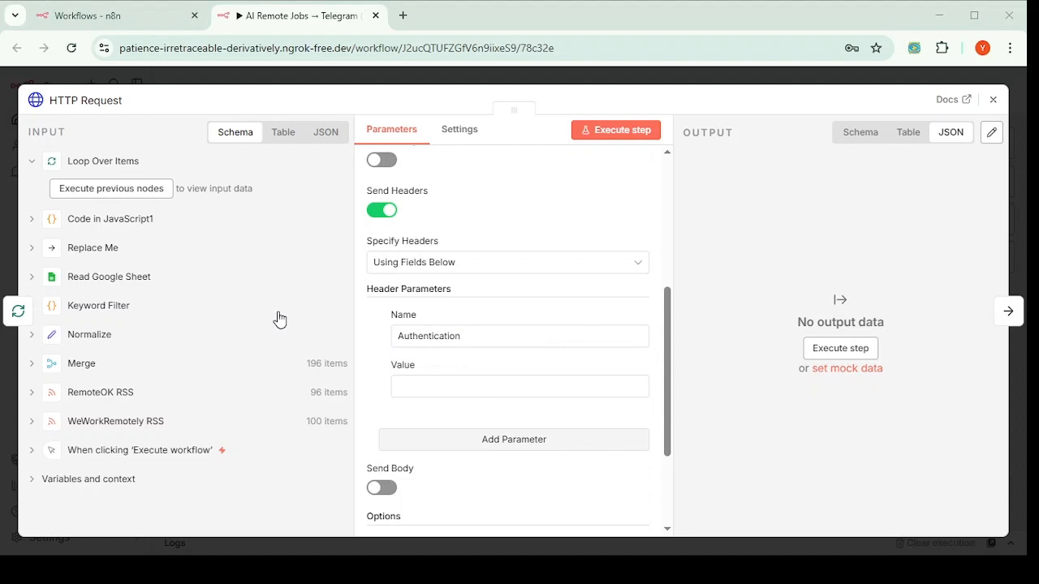
{"action": "left_click", "coordinate": [525, 389]}
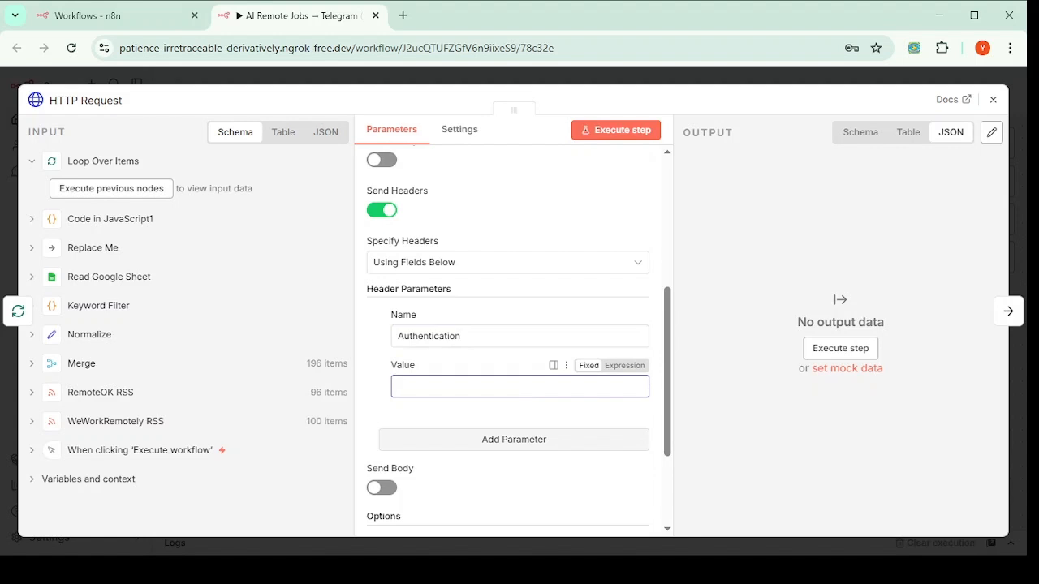
{"action": "type", "text": "Bearer $OPENROUTER_API_KEY"}
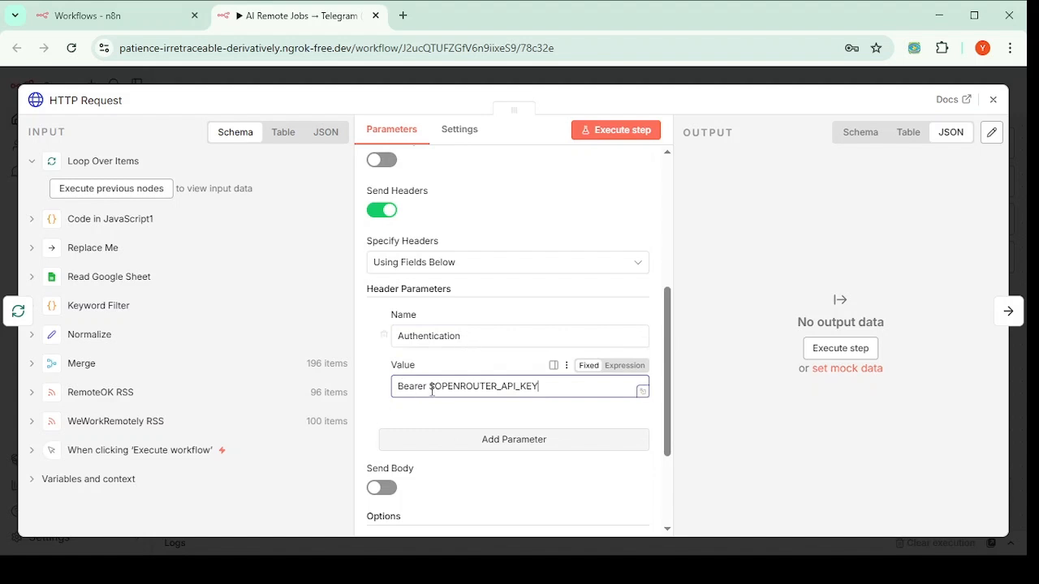
{"action": "scroll", "coordinate": [432, 357], "scroll_direction": "down", "scroll_amount": 2}
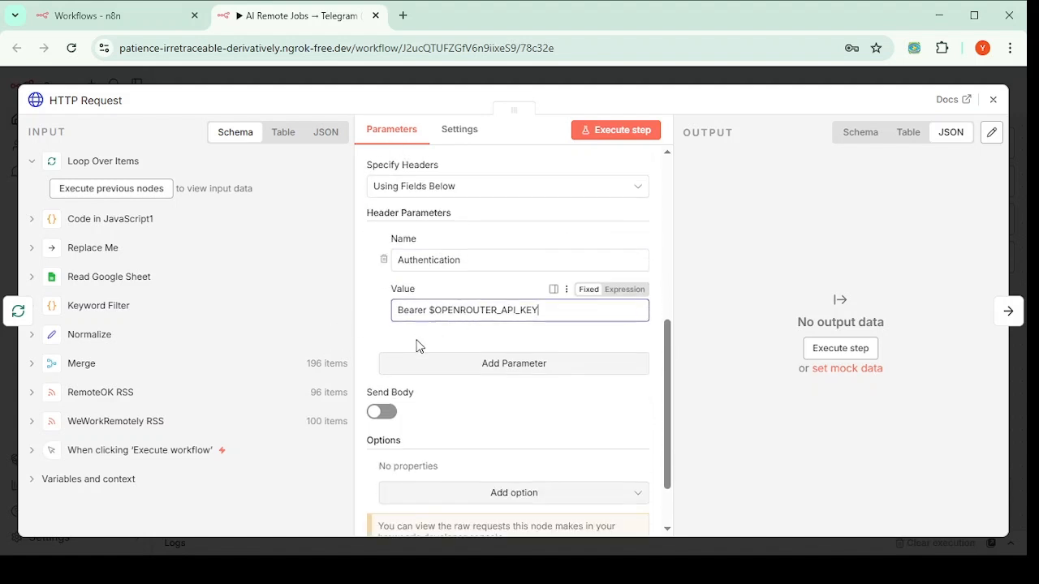
{"action": "key", "text": "alt+Tab"}
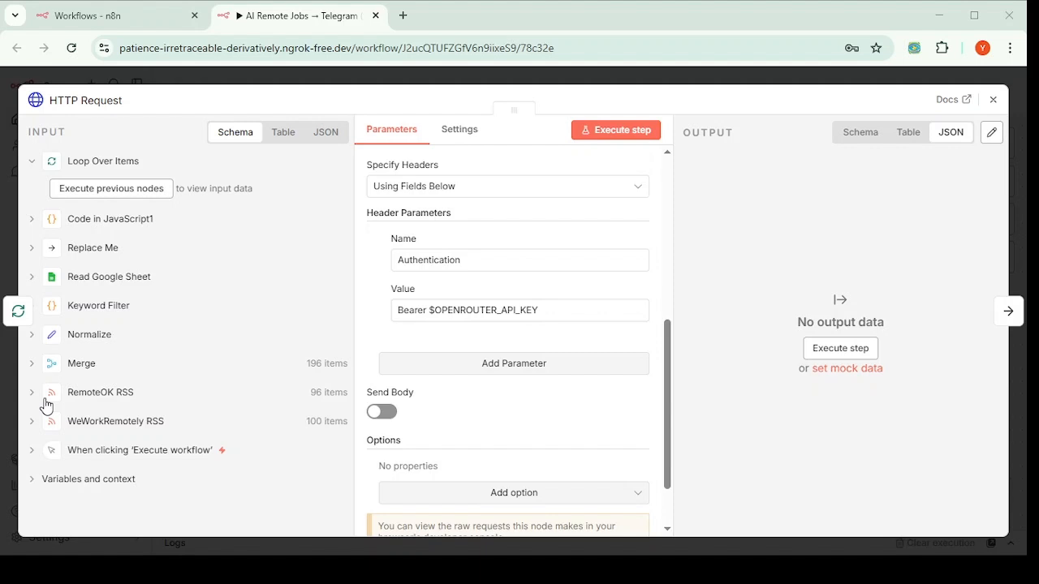
{"action": "left_click", "coordinate": [474, 312]}
{"action": "scroll", "coordinate": [477, 317], "scroll_direction": "down", "scroll_amount": 1}
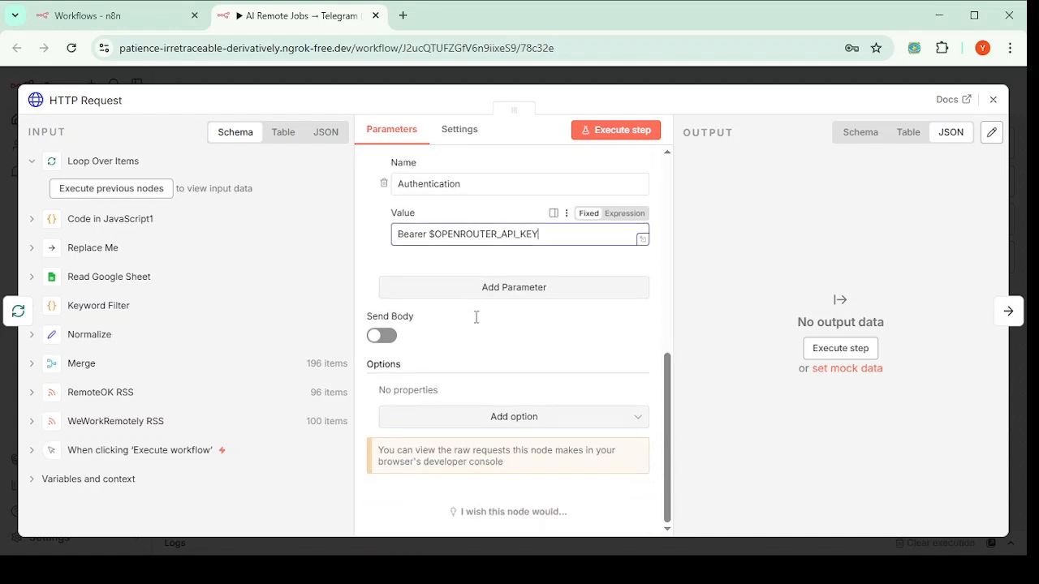
Step: Turn on Send Body with JSON content type and set Specify Body to Using JSON
{"action": "left_click", "coordinate": [385, 336]}
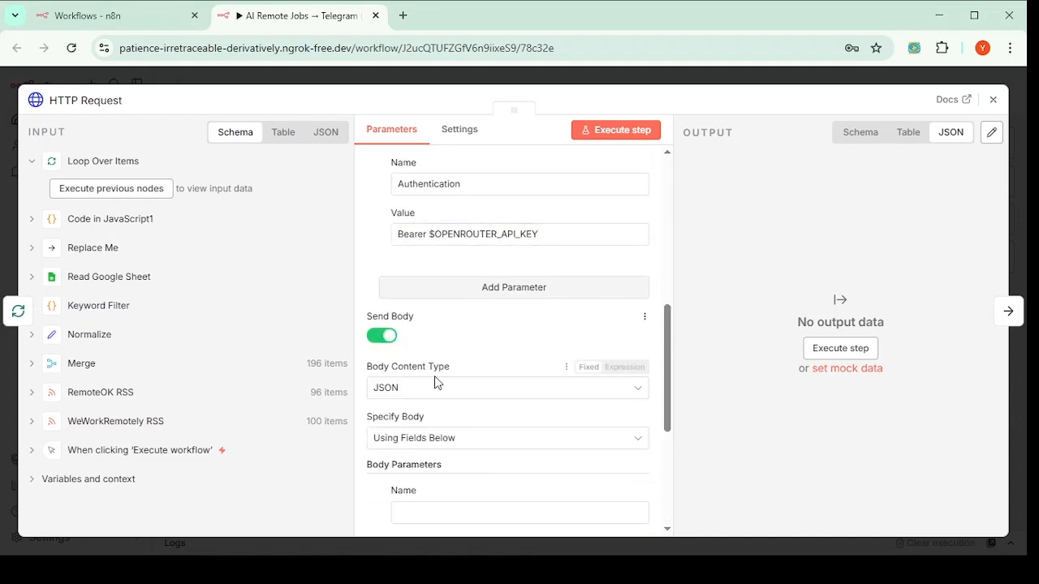
{"action": "scroll", "coordinate": [434, 381], "scroll_direction": "down", "scroll_amount": 2}
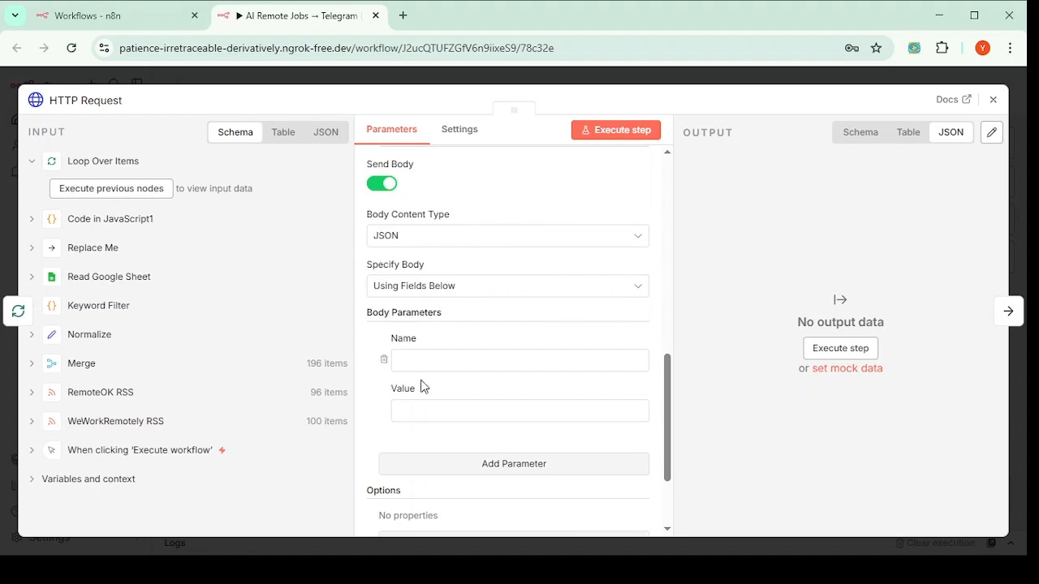
{"action": "scroll", "coordinate": [411, 309], "scroll_direction": "down", "scroll_amount": 1}
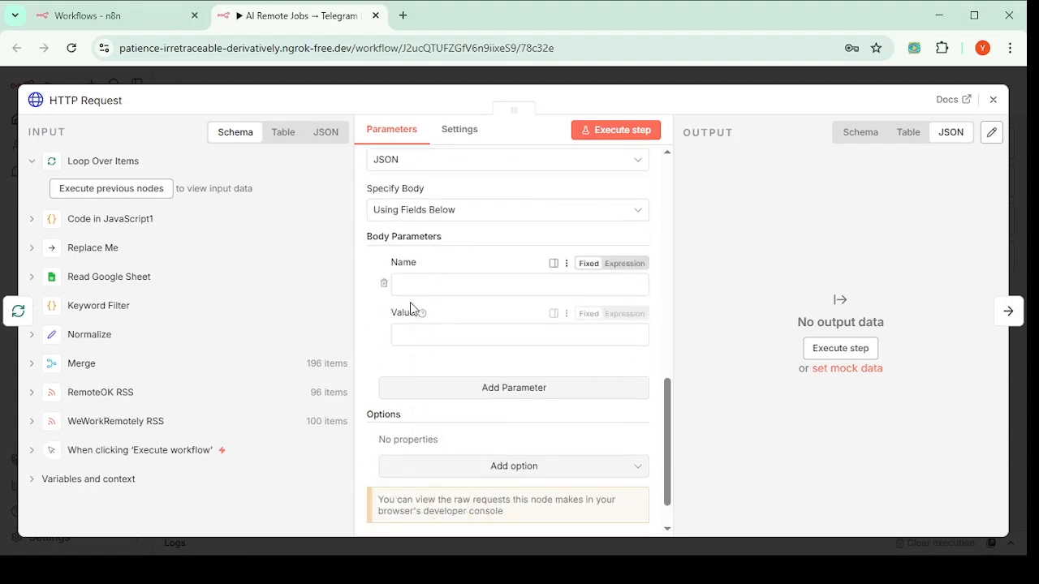
{"action": "scroll", "coordinate": [464, 333], "scroll_direction": "up", "scroll_amount": 1}
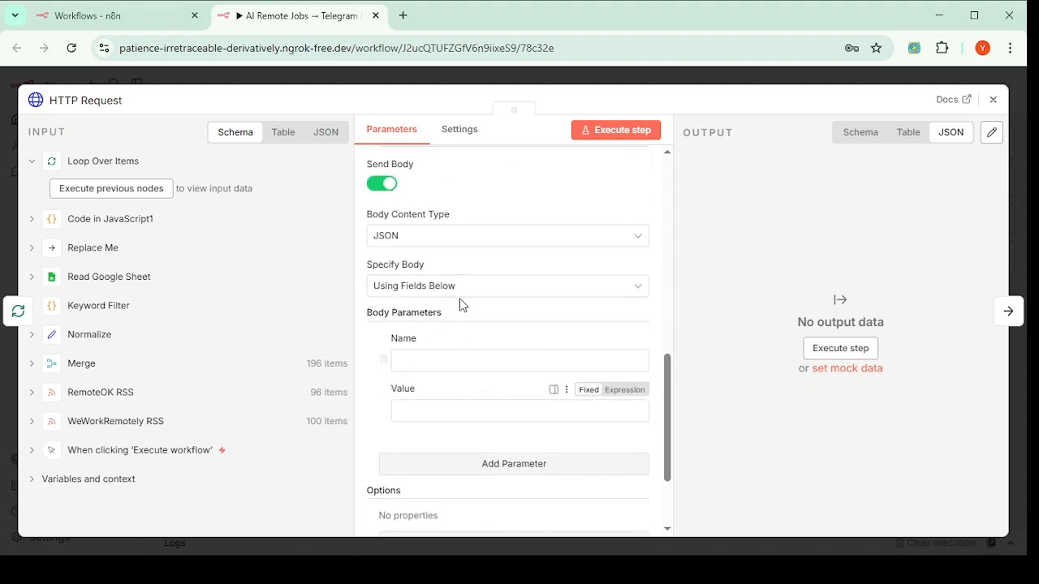
{"action": "left_click", "coordinate": [459, 288]}
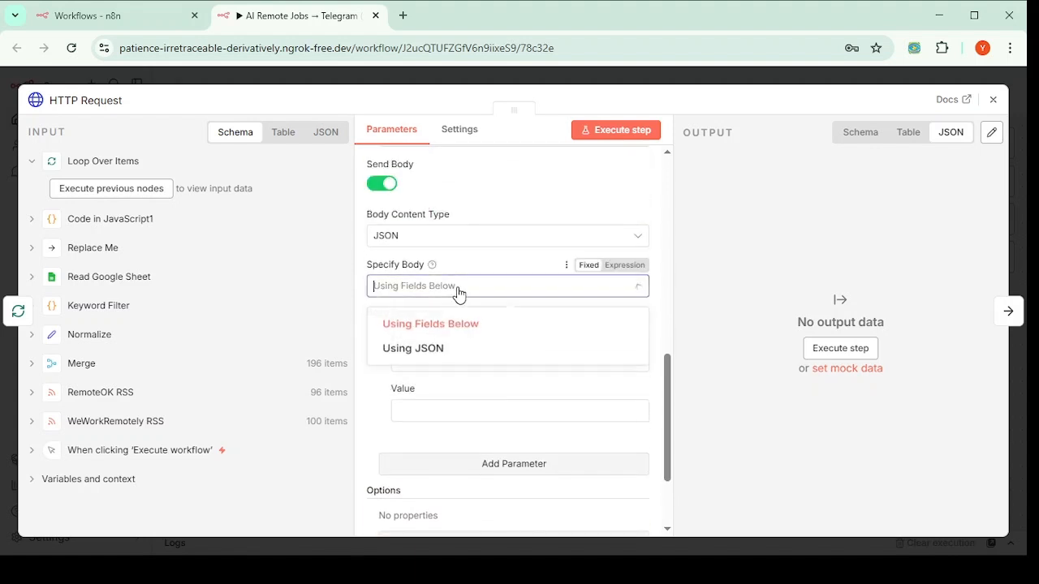
{"action": "left_click", "coordinate": [424, 361]}
{"action": "left_click", "coordinate": [423, 348]}
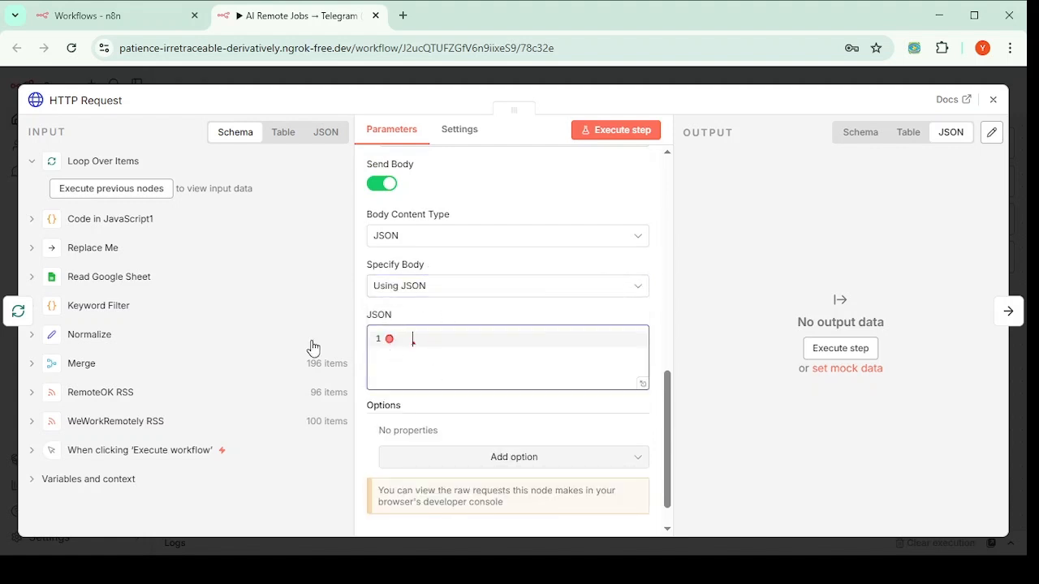
Step: Paste a JSON body using google/gemma-3-4b-it:free with a recruiter prompt from each job description
{"action": "key", "text": "ctrl+v"}
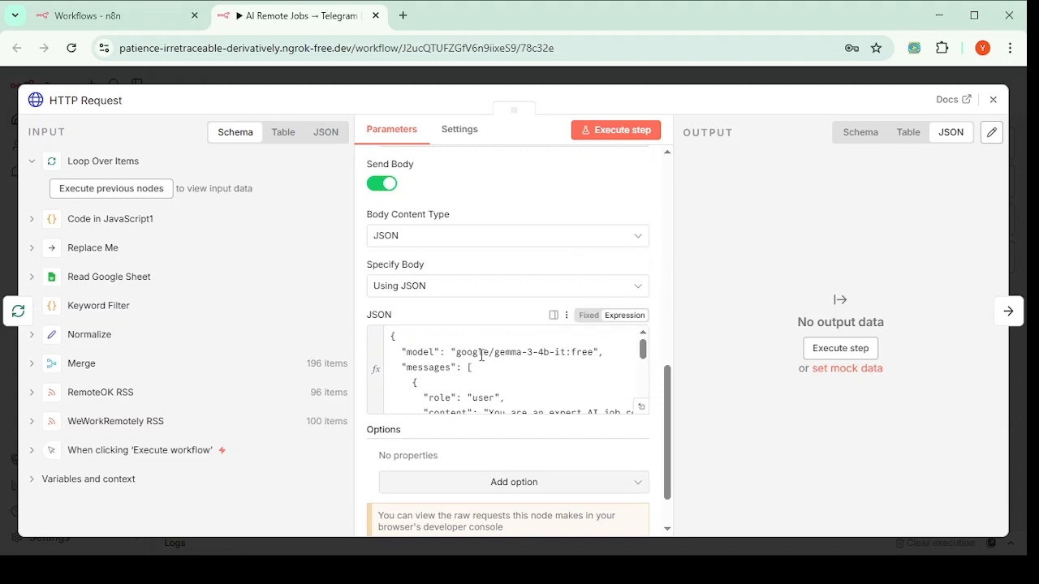
{"action": "scroll", "coordinate": [469, 365], "scroll_direction": "down", "scroll_amount": 5}
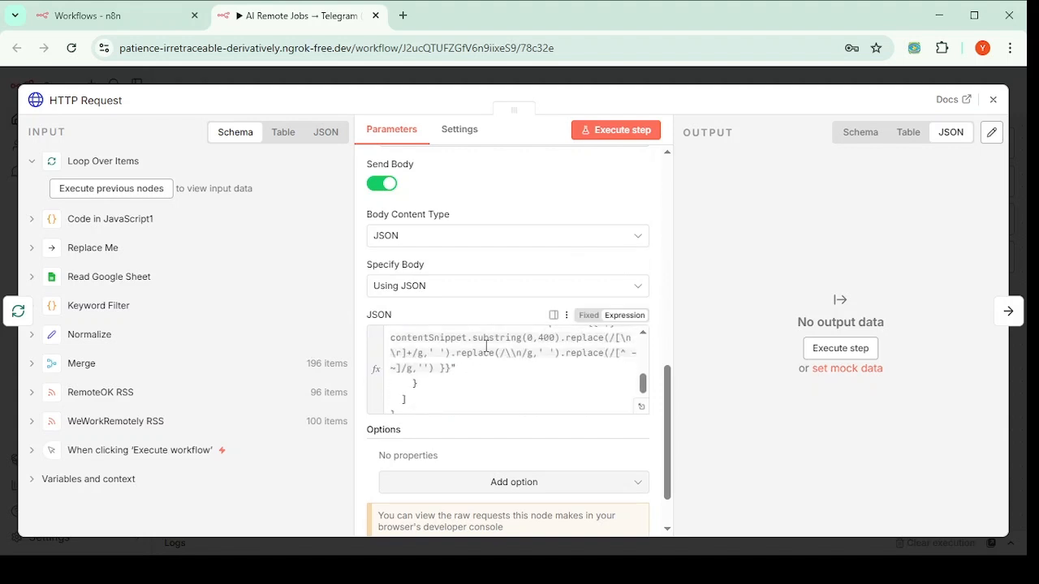
{"action": "scroll", "coordinate": [469, 371], "scroll_direction": "up", "scroll_amount": 1}
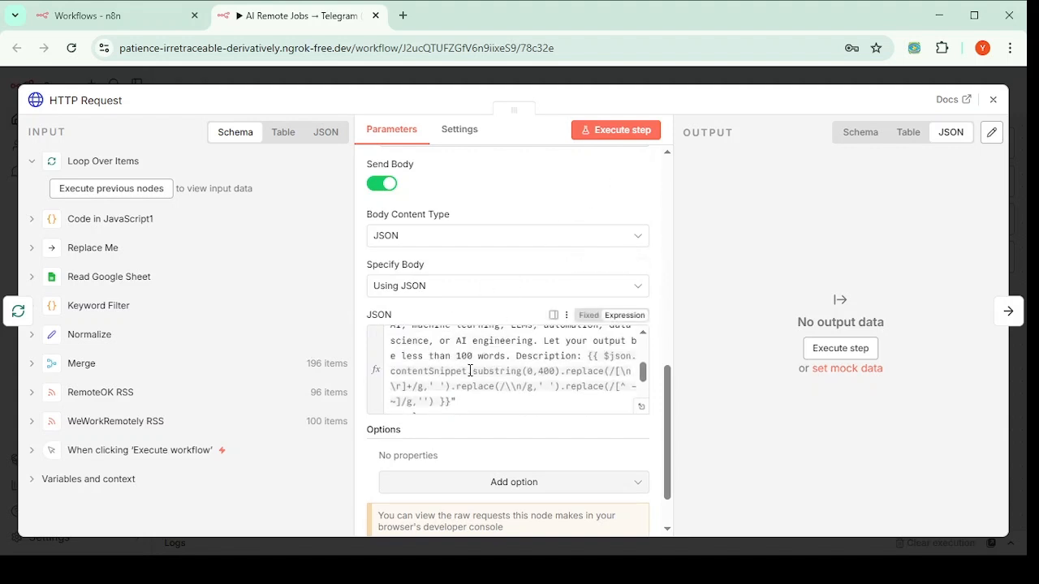
{"action": "scroll", "coordinate": [470, 371], "scroll_direction": "up", "scroll_amount": 5}
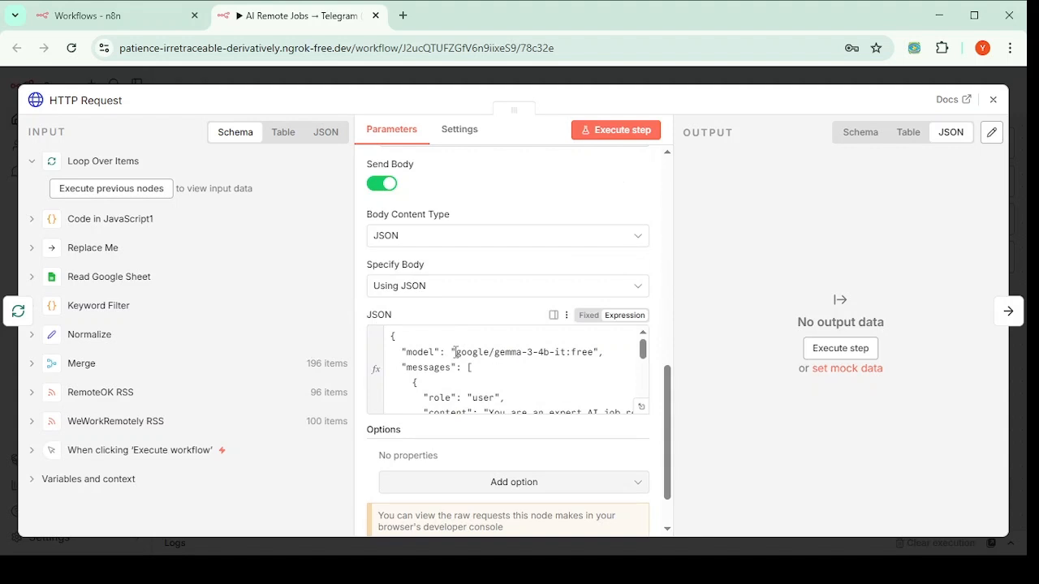
{"action": "scroll", "coordinate": [469, 381], "scroll_direction": "down", "scroll_amount": 5}
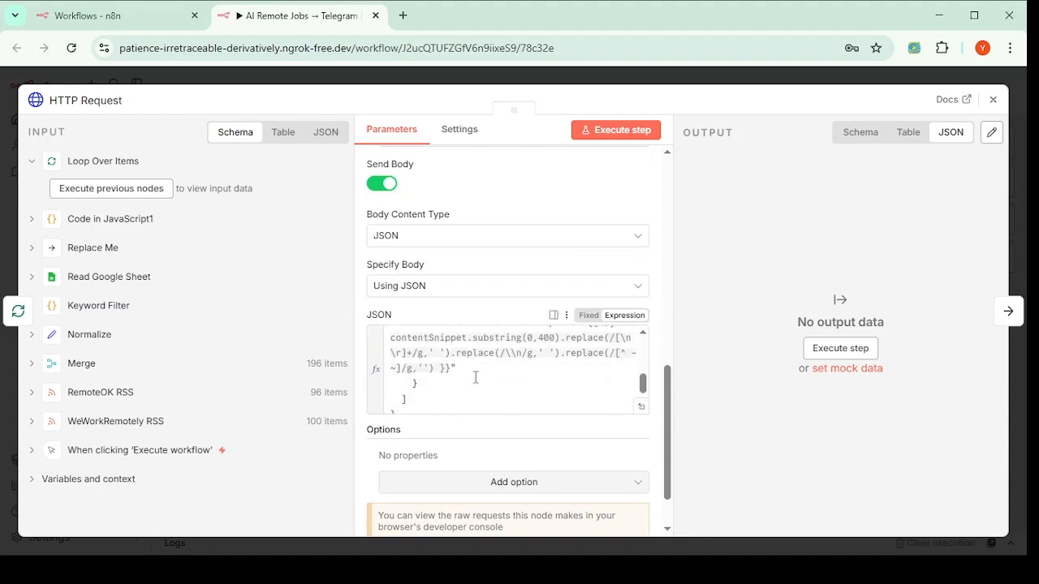
{"action": "scroll", "coordinate": [475, 376], "scroll_direction": "up", "scroll_amount": 3}
{"action": "scroll", "coordinate": [499, 357], "scroll_direction": "up", "scroll_amount": 3}
{"action": "scroll", "coordinate": [479, 348], "scroll_direction": "down", "scroll_amount": 3}
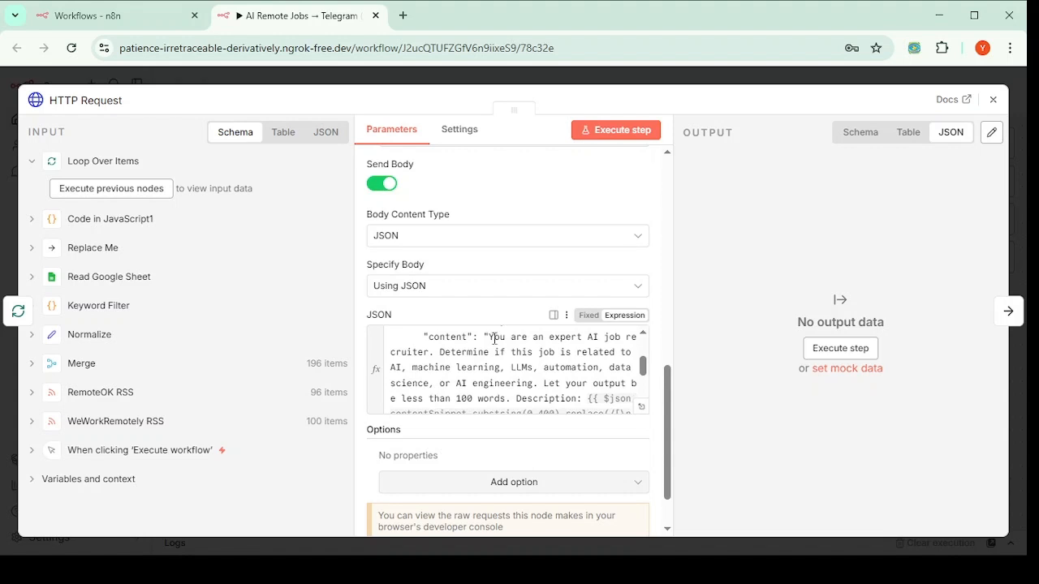
{"action": "left_click_drag", "start_coordinate": [494, 338], "coordinate": [625, 341]}
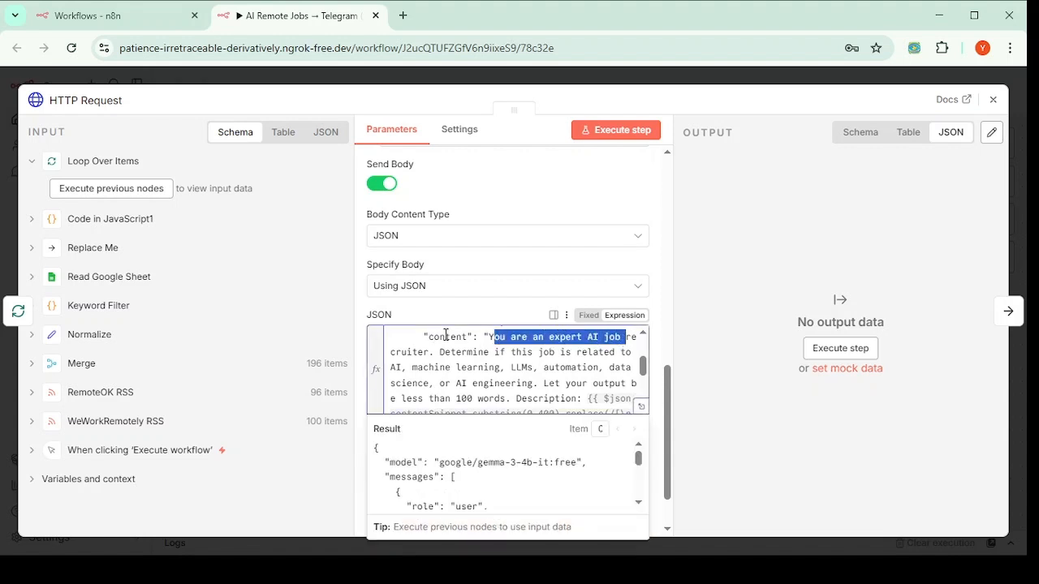
{"action": "left_click", "coordinate": [503, 344]}
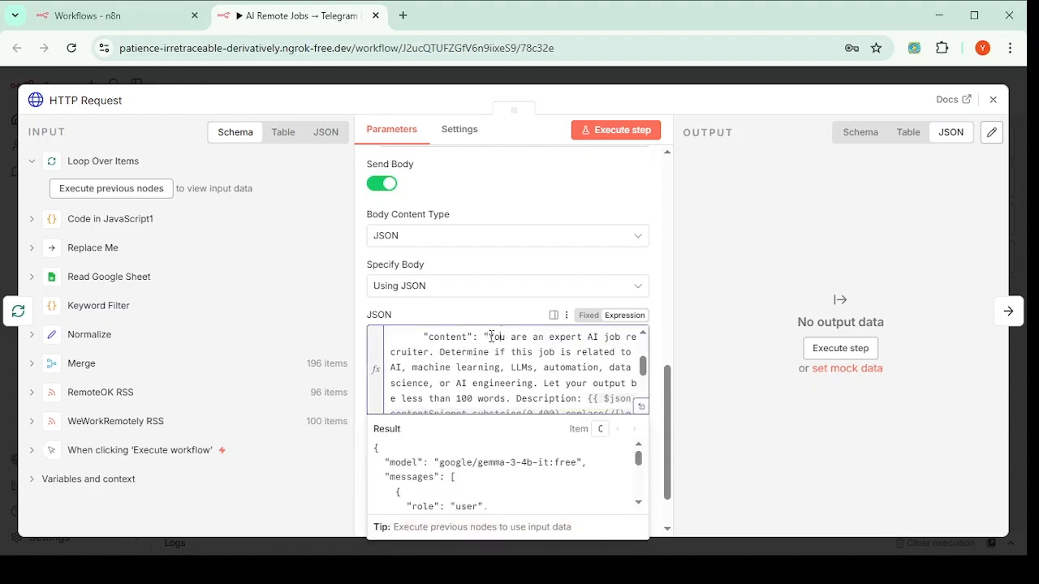
{"action": "left_click_drag", "start_coordinate": [490, 337], "coordinate": [510, 352]}
{"action": "left_click", "coordinate": [506, 352]}
{"action": "left_click_drag", "start_coordinate": [393, 370], "coordinate": [536, 382]}
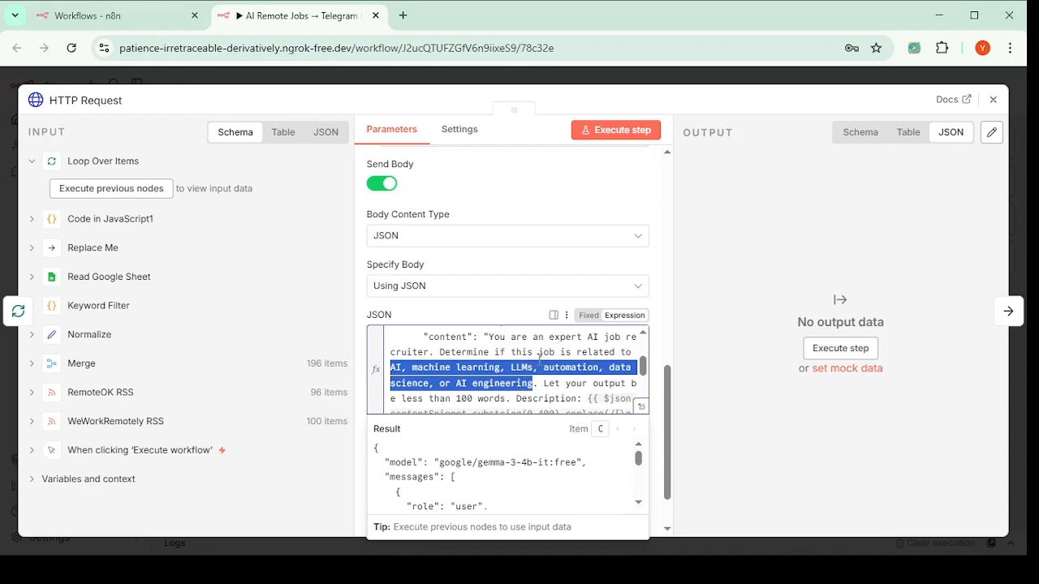
{"action": "scroll", "coordinate": [540, 357], "scroll_direction": "down", "scroll_amount": 2}
{"action": "scroll", "coordinate": [552, 347], "scroll_direction": "up", "scroll_amount": 2}
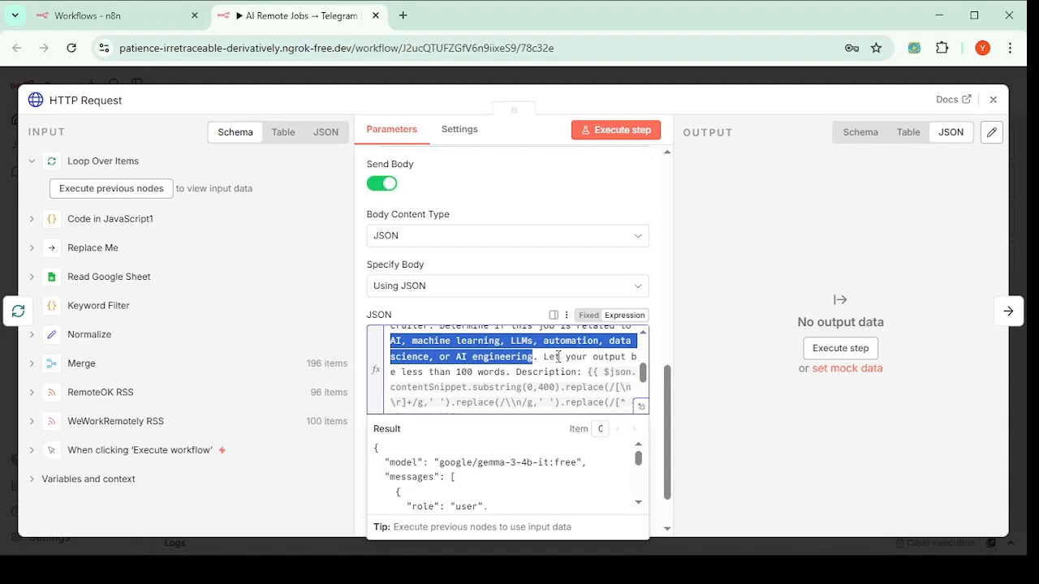
{"action": "left_click", "coordinate": [558, 357]}
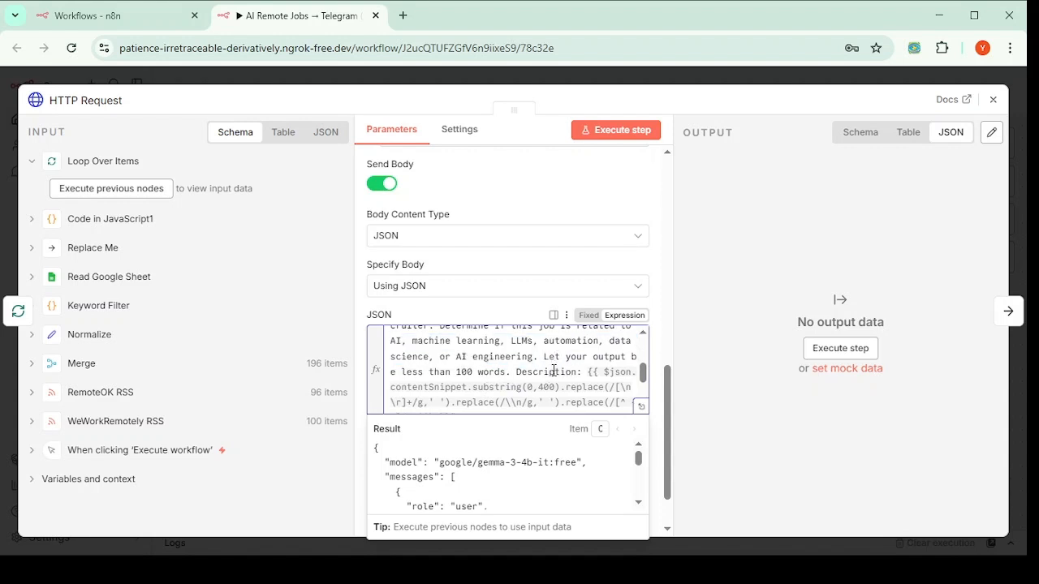
{"action": "mouse_move", "coordinate": [616, 375]}
{"action": "scroll", "coordinate": [519, 382], "scroll_direction": "down", "scroll_amount": 3}
{"action": "scroll", "coordinate": [559, 380], "scroll_direction": "up", "scroll_amount": 3}
{"action": "double_click", "coordinate": [408, 389]}
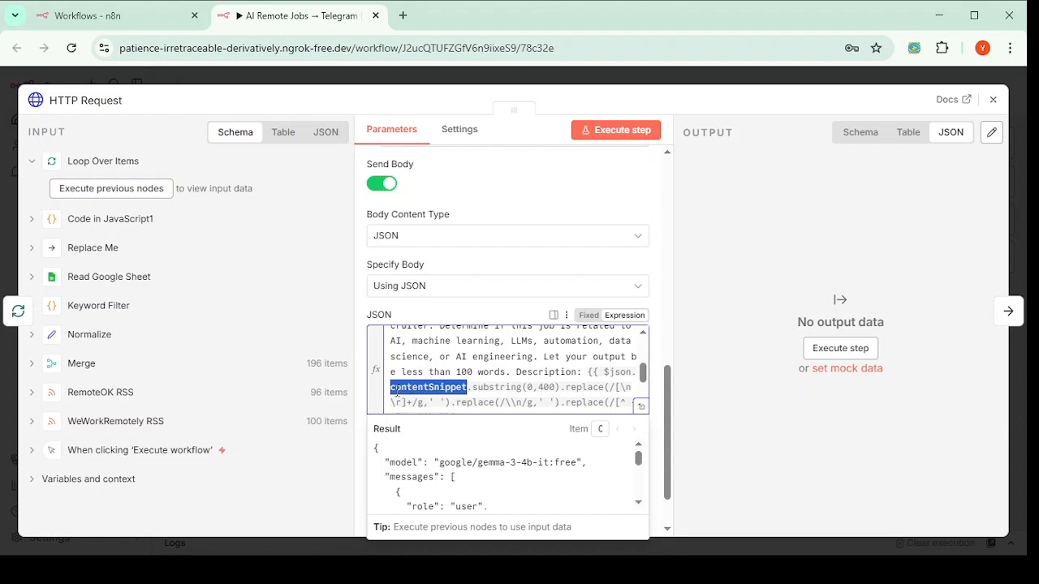
{"action": "double_click", "coordinate": [547, 388]}
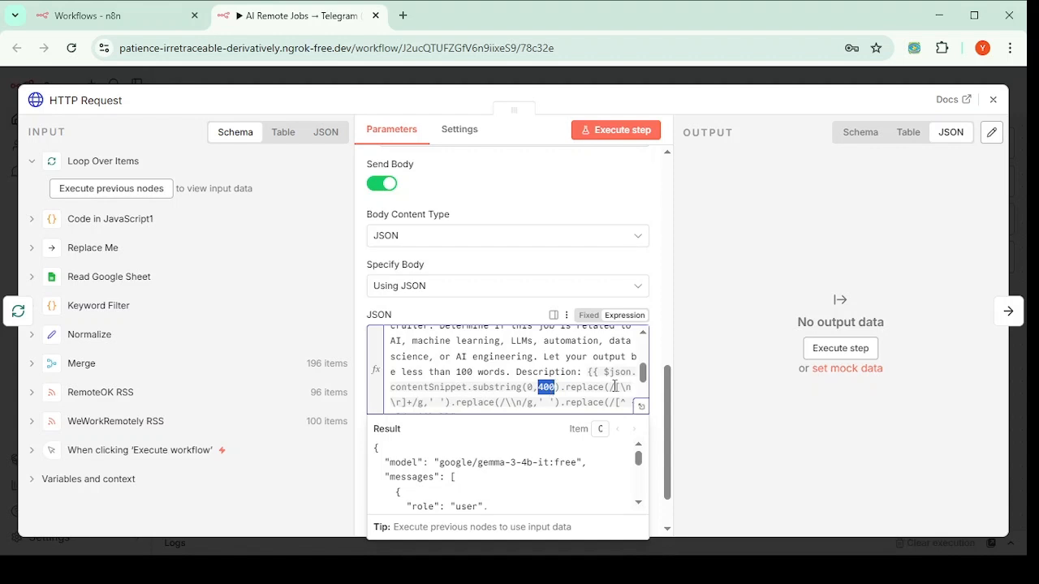
{"action": "scroll", "coordinate": [515, 400], "scroll_direction": "down", "scroll_amount": 3}
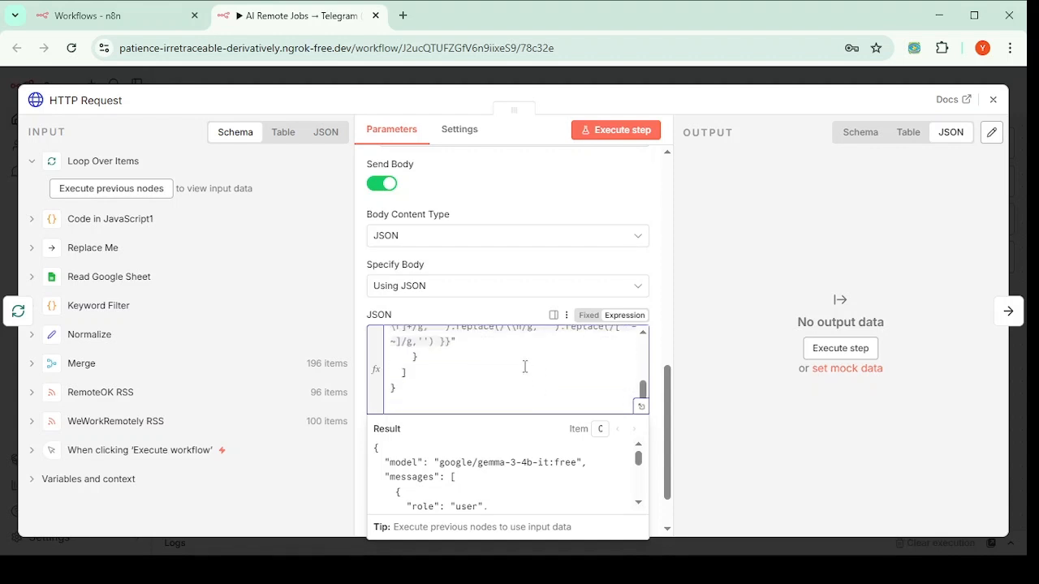
{"action": "scroll", "coordinate": [525, 367], "scroll_direction": "up", "scroll_amount": 3}
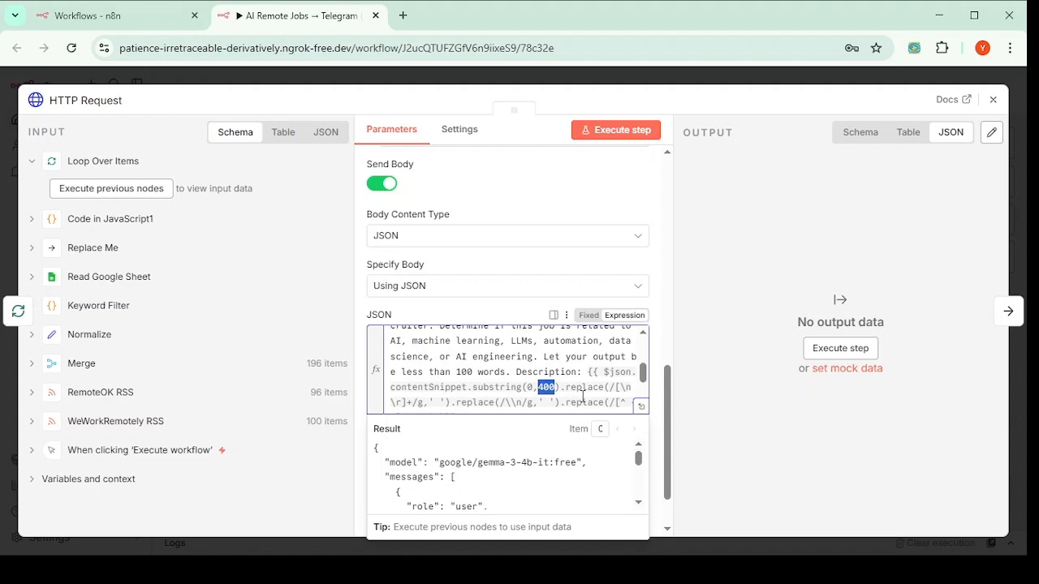
{"action": "scroll", "coordinate": [528, 378], "scroll_direction": "up", "scroll_amount": 2}
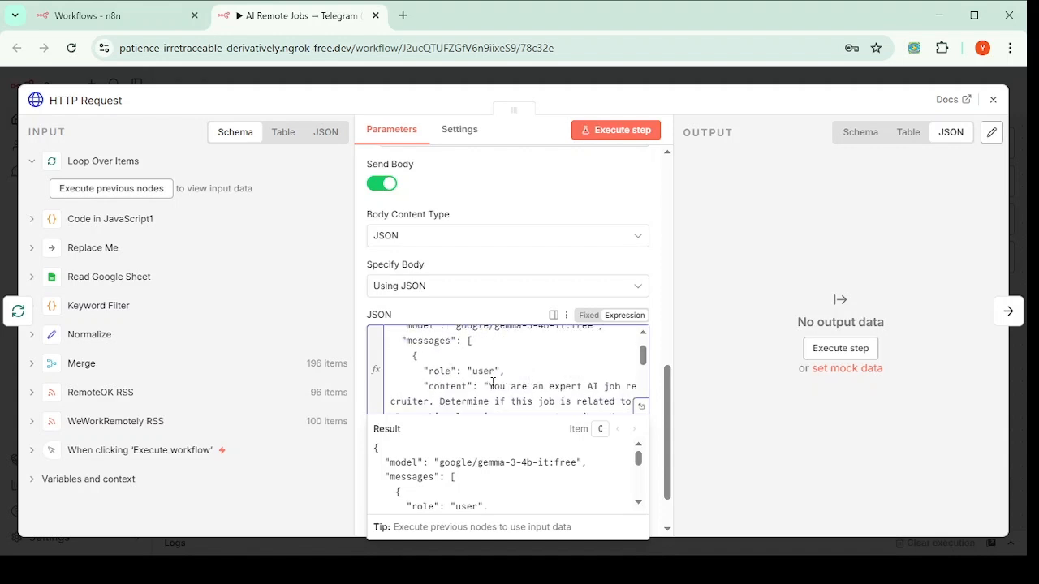
{"action": "left_click_drag", "start_coordinate": [491, 384], "coordinate": [505, 401]}
{"action": "scroll", "coordinate": [516, 387], "scroll_direction": "down", "scroll_amount": 3}
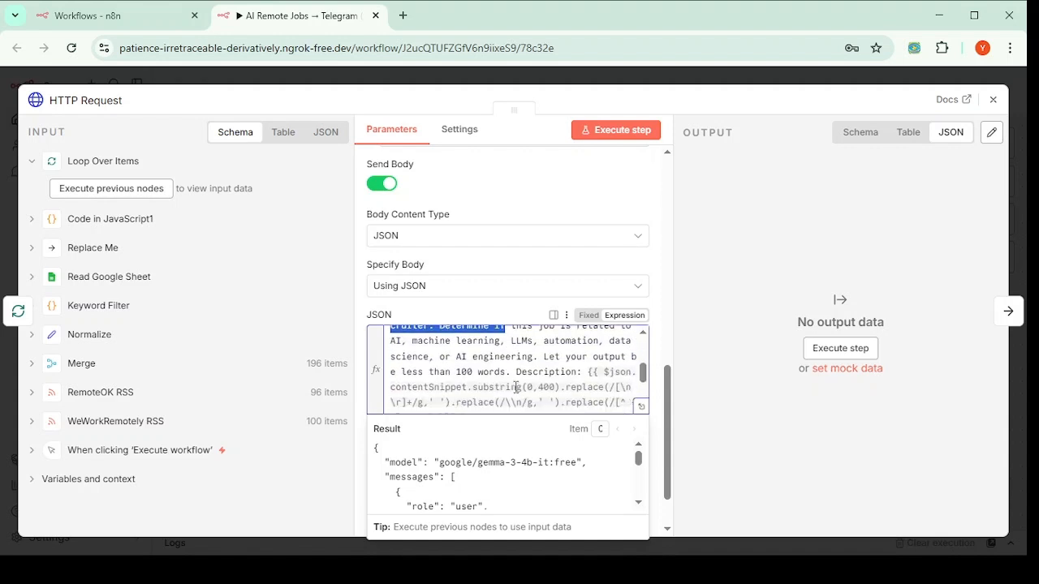
{"action": "left_click", "coordinate": [532, 199]}
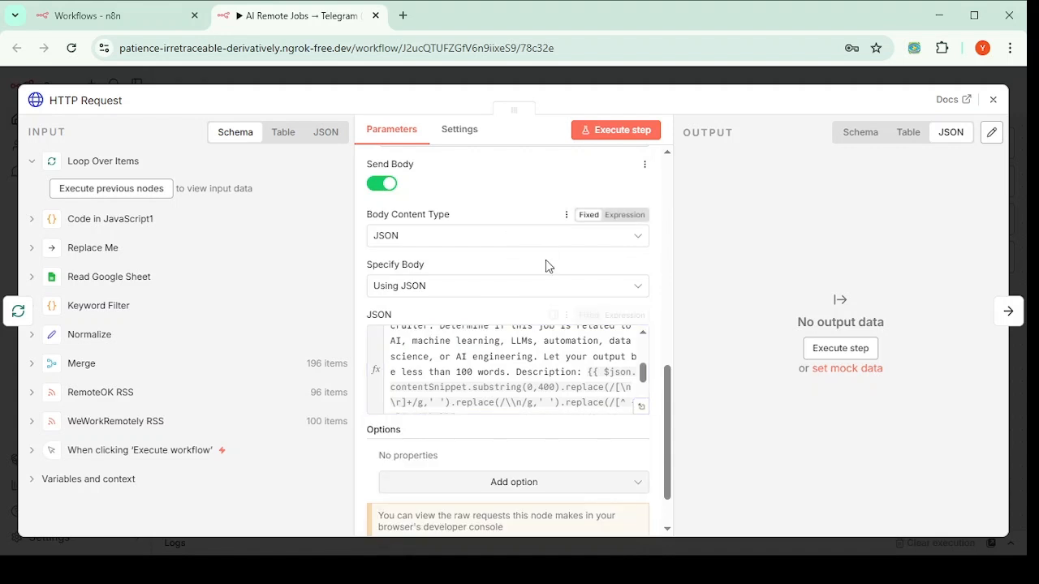
{"action": "scroll", "coordinate": [622, 429], "scroll_direction": "up", "scroll_amount": 8}
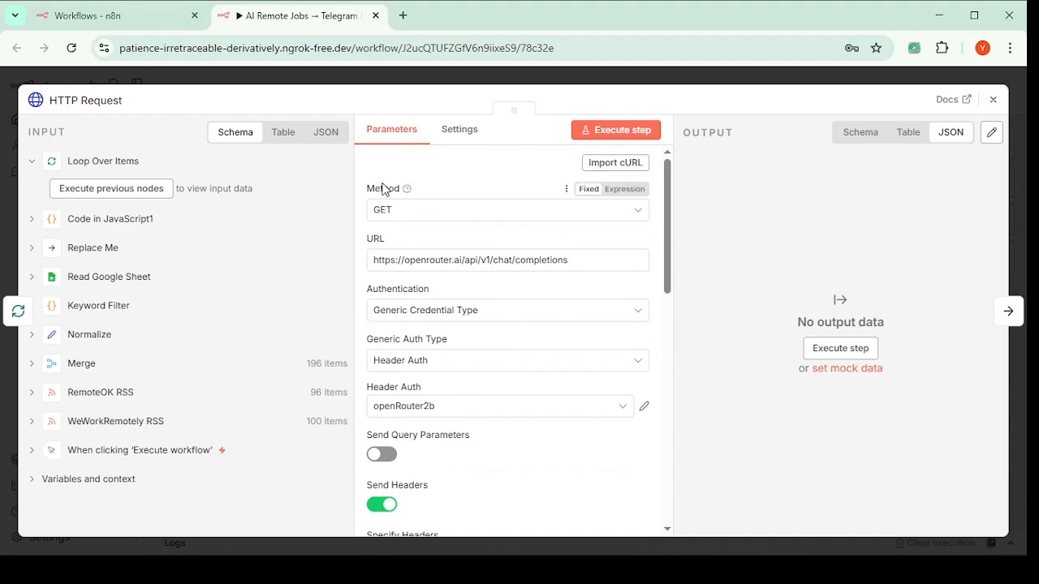
{"action": "left_click_drag", "start_coordinate": [374, 263], "coordinate": [649, 272]}
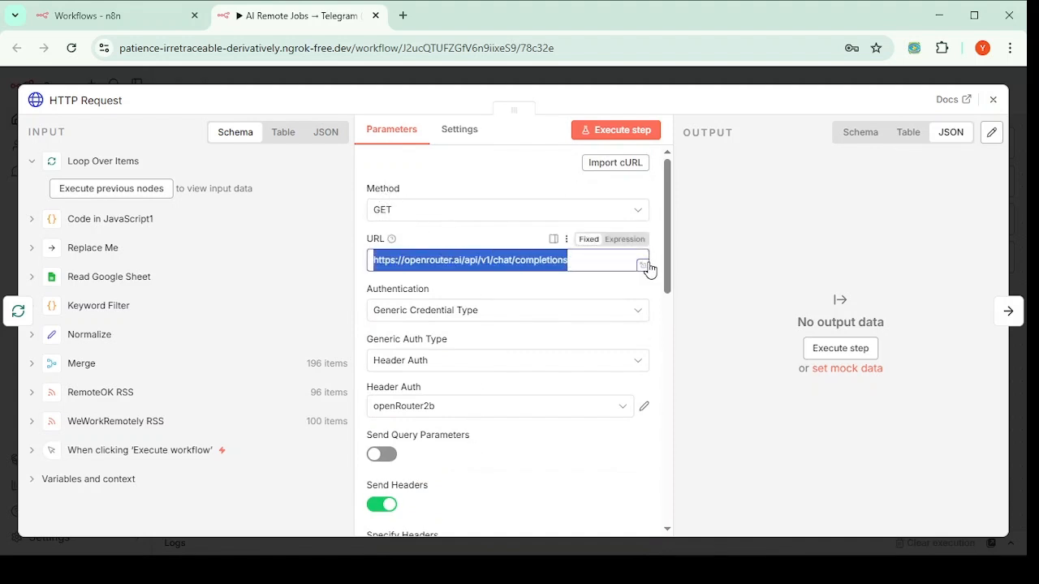
{"action": "left_click", "coordinate": [577, 262]}
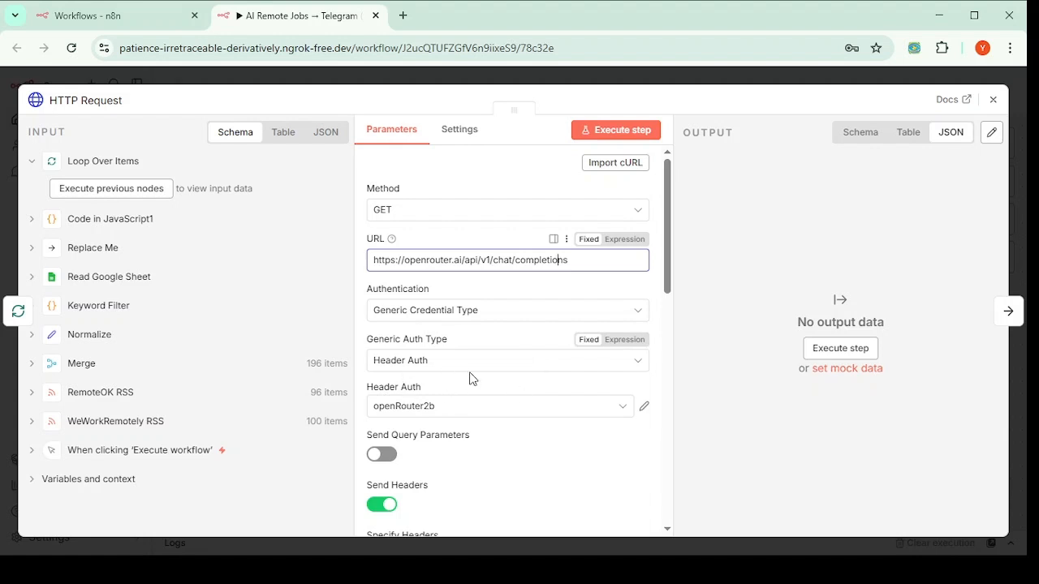
Step: Review the body's google/gemma-3-4b-it:free model name and the openrouter request URL
{"action": "scroll", "coordinate": [512, 373], "scroll_direction": "down", "scroll_amount": 5}
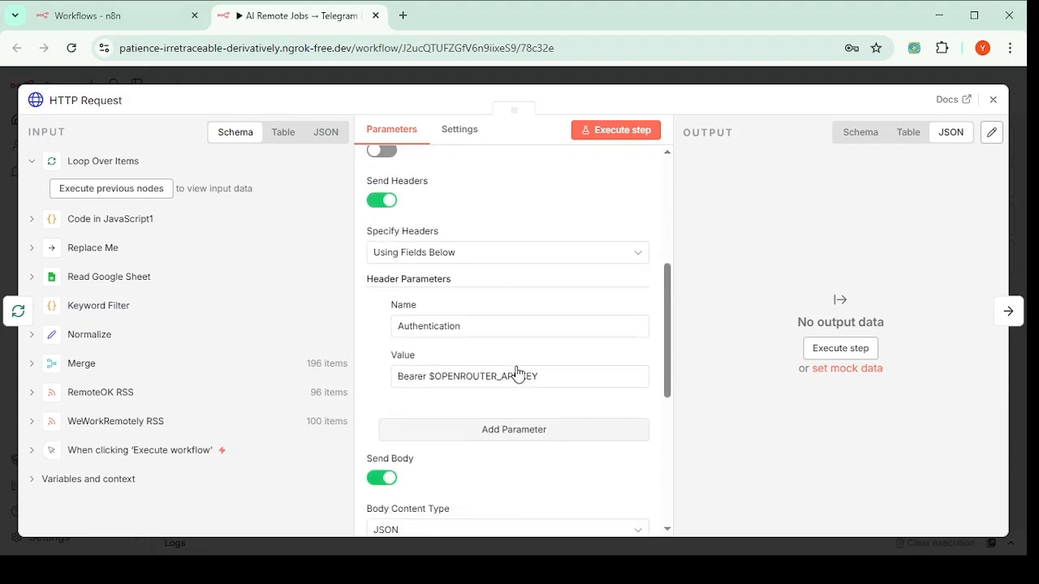
{"action": "scroll", "coordinate": [511, 374], "scroll_direction": "down", "scroll_amount": 4}
{"action": "scroll", "coordinate": [498, 379], "scroll_direction": "up", "scroll_amount": 3}
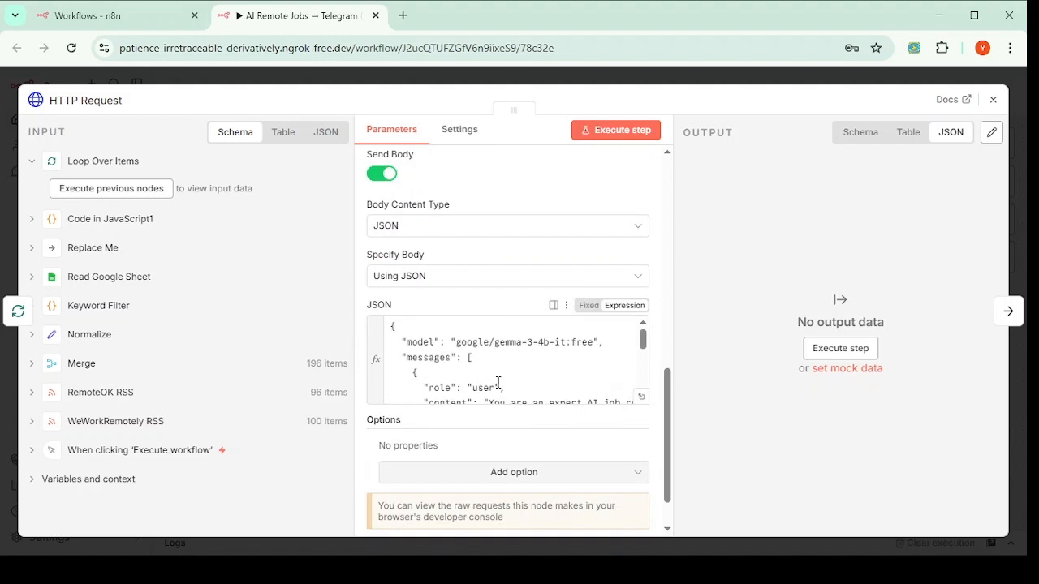
{"action": "double_click", "coordinate": [415, 342]}
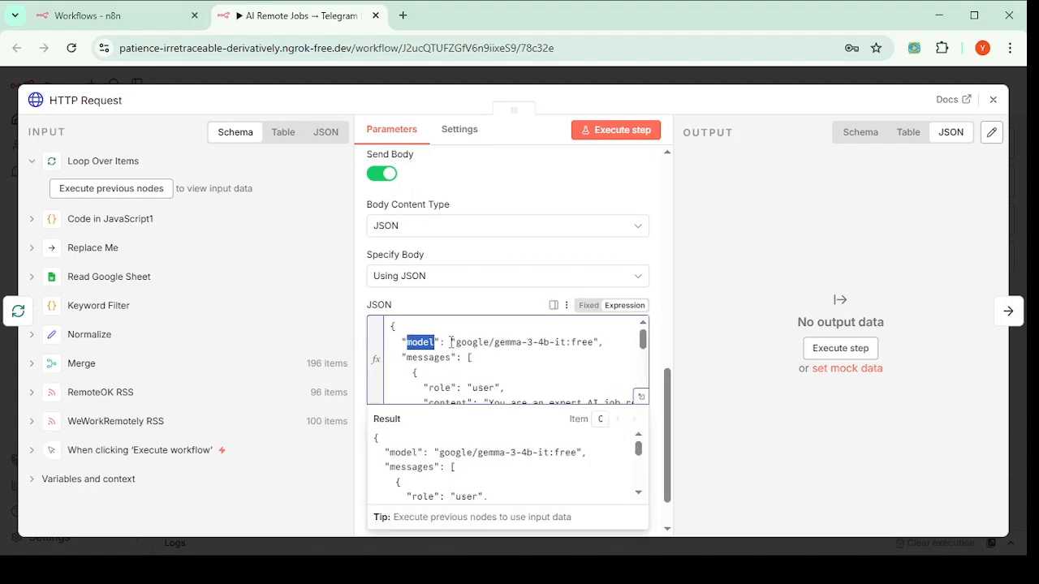
{"action": "left_click_drag", "start_coordinate": [459, 341], "coordinate": [595, 344]}
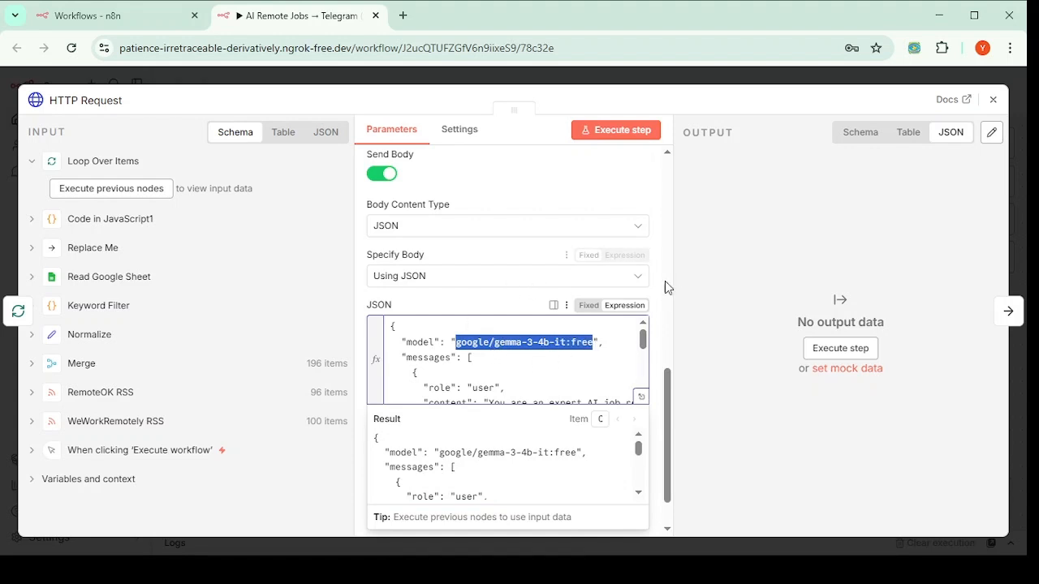
{"action": "left_click", "coordinate": [656, 302]}
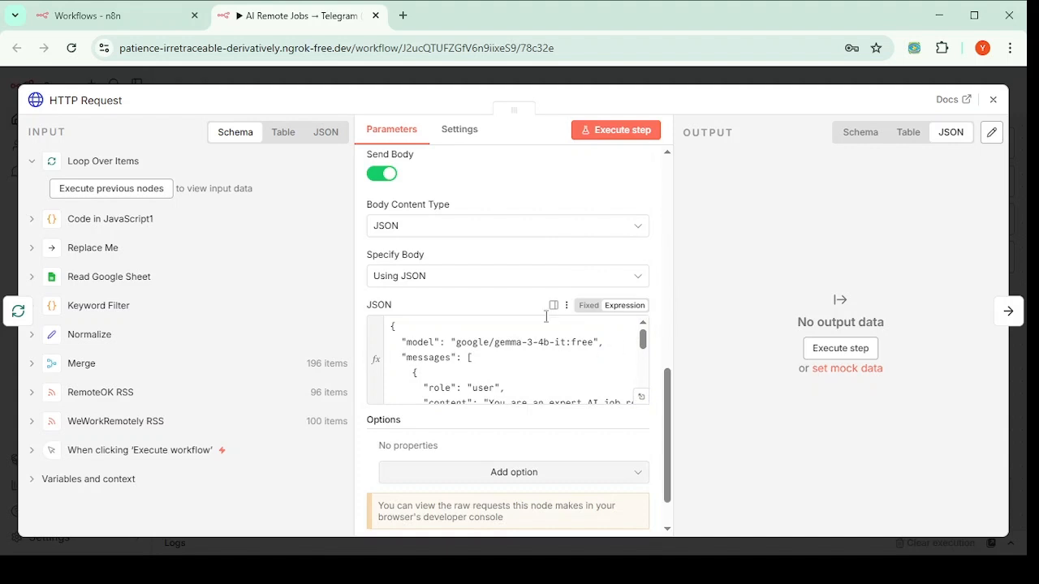
{"action": "scroll", "coordinate": [546, 317], "scroll_direction": "up", "scroll_amount": 10}
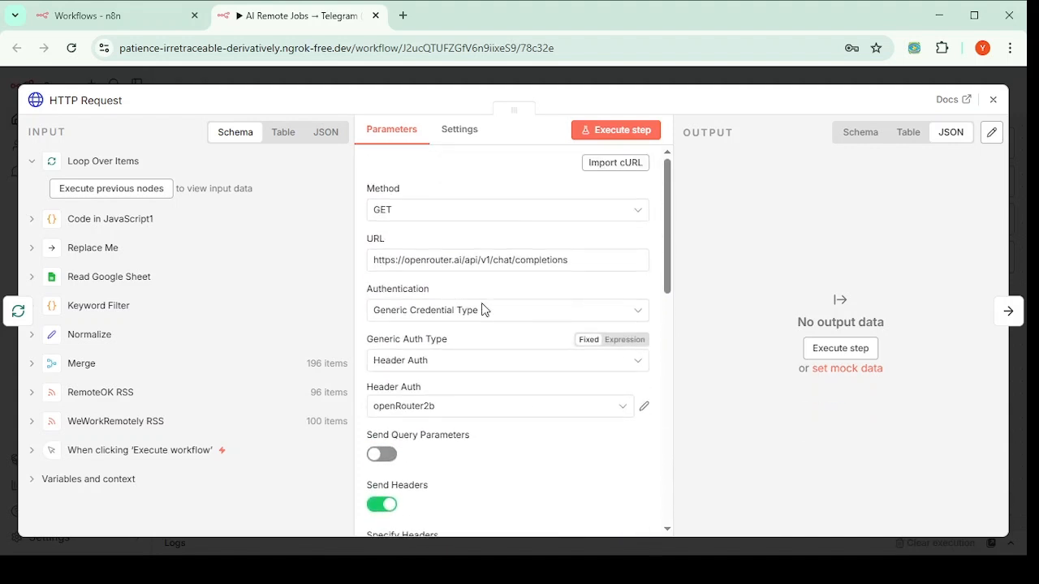
{"action": "double_click", "coordinate": [428, 259]}
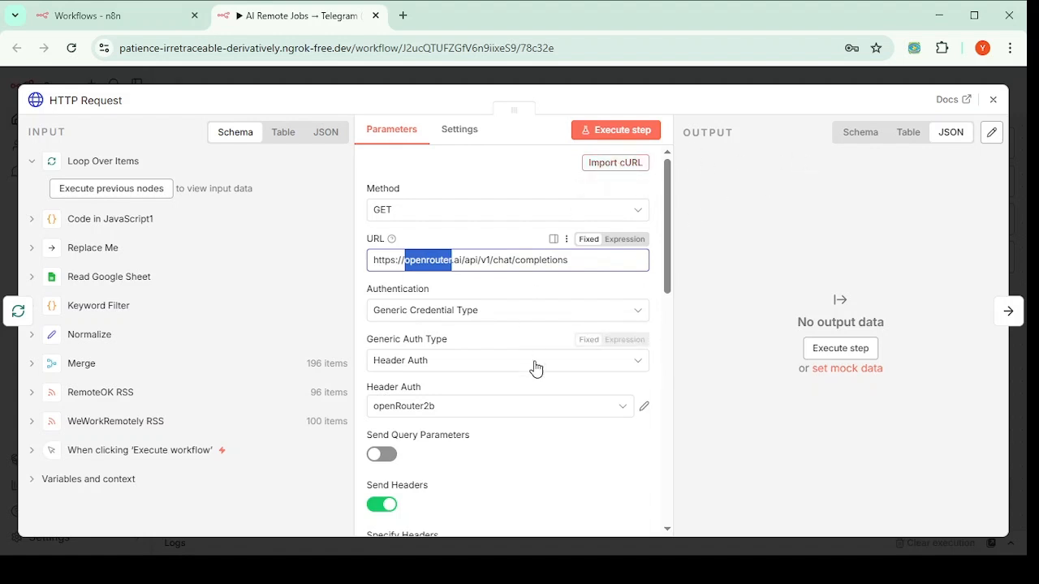
Step: Reread the prompt's AI topics: AI, machine learning, LLMs, automation, data science, AI engineering
{"action": "scroll", "coordinate": [533, 366], "scroll_direction": "down", "scroll_amount": 4}
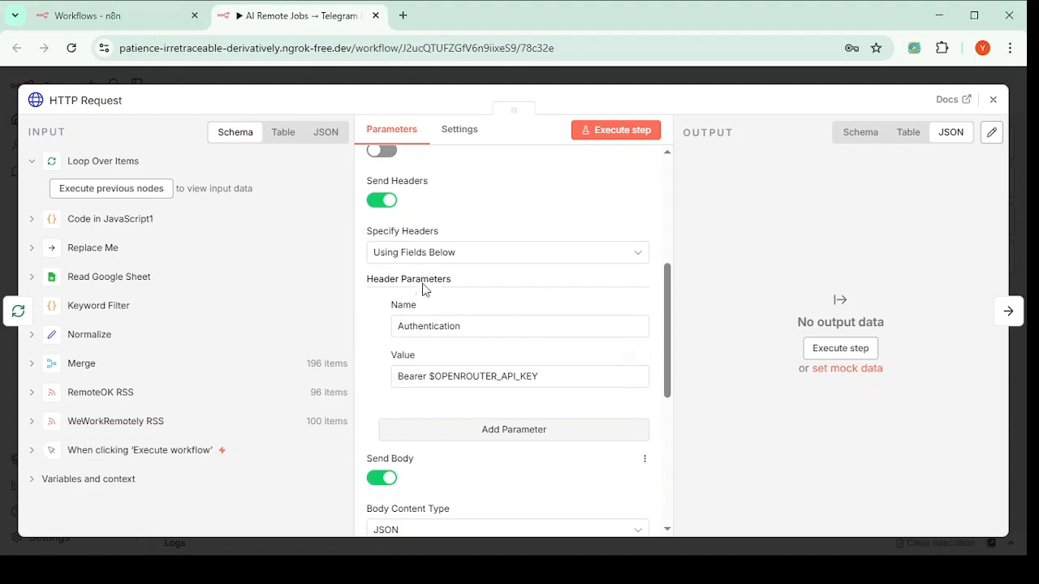
{"action": "scroll", "coordinate": [422, 381], "scroll_direction": "up", "scroll_amount": 3}
{"action": "scroll", "coordinate": [422, 384], "scroll_direction": "down", "scroll_amount": 5}
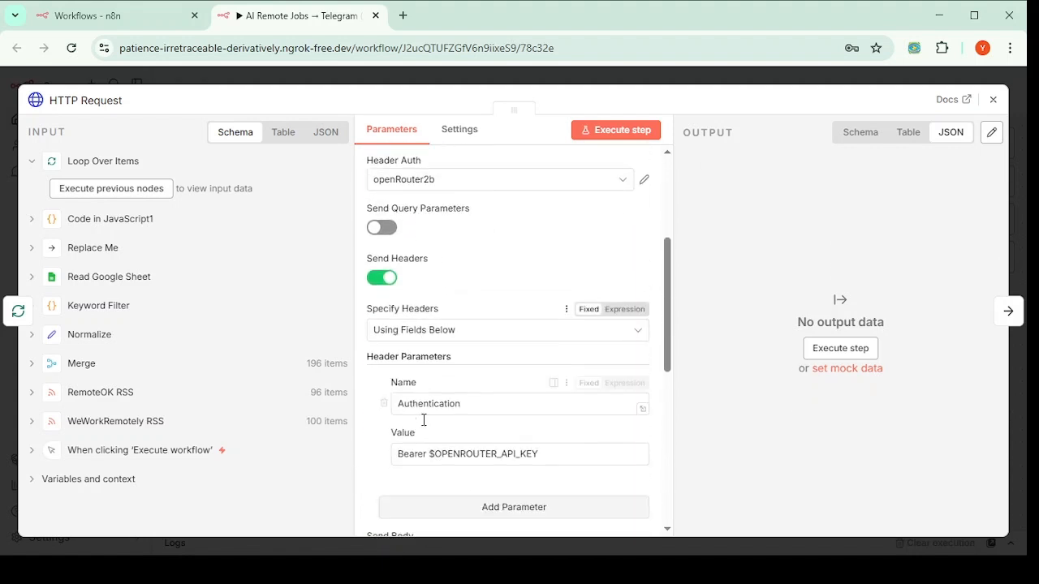
{"action": "scroll", "coordinate": [414, 324], "scroll_direction": "down", "scroll_amount": 2}
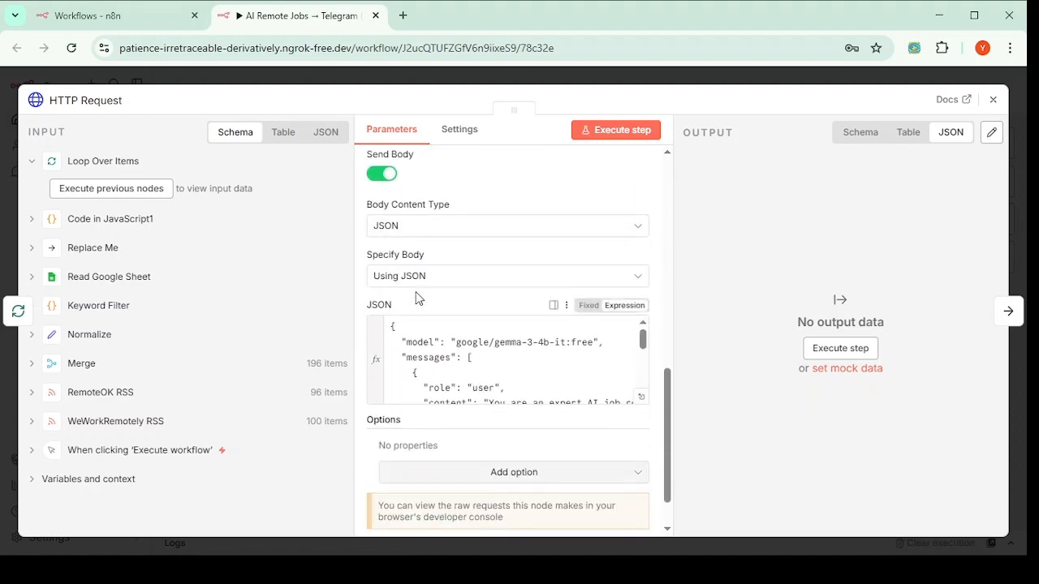
{"action": "scroll", "coordinate": [444, 352], "scroll_direction": "up", "scroll_amount": 5}
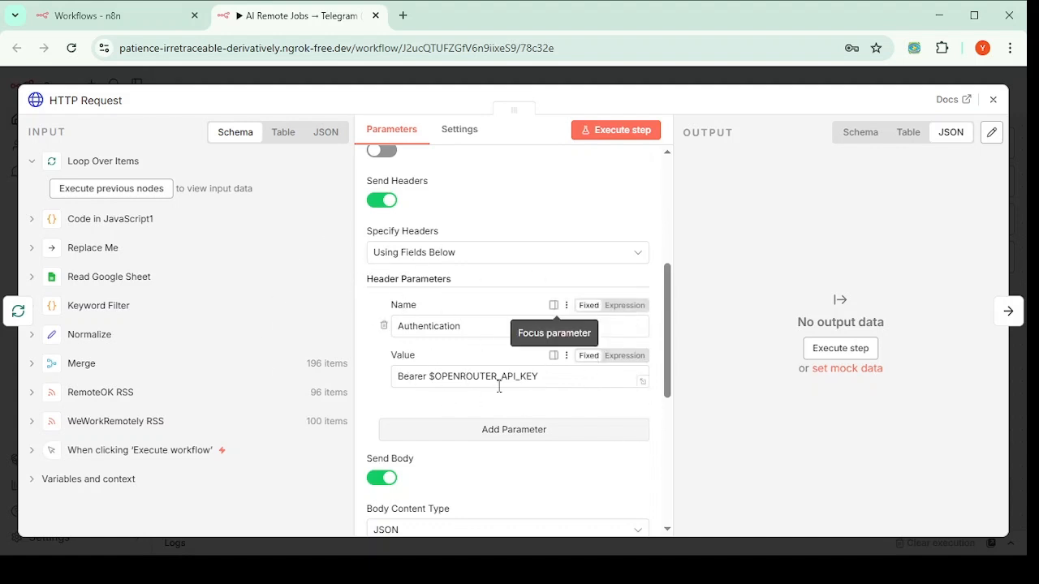
{"action": "scroll", "coordinate": [492, 332], "scroll_direction": "up", "scroll_amount": 3}
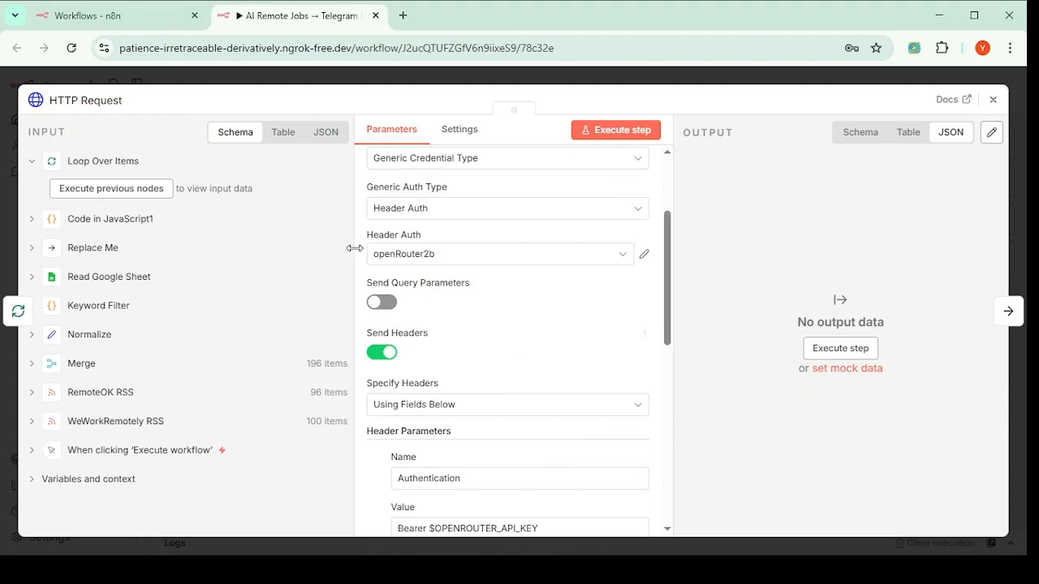
{"action": "scroll", "coordinate": [452, 304], "scroll_direction": "down", "scroll_amount": 3}
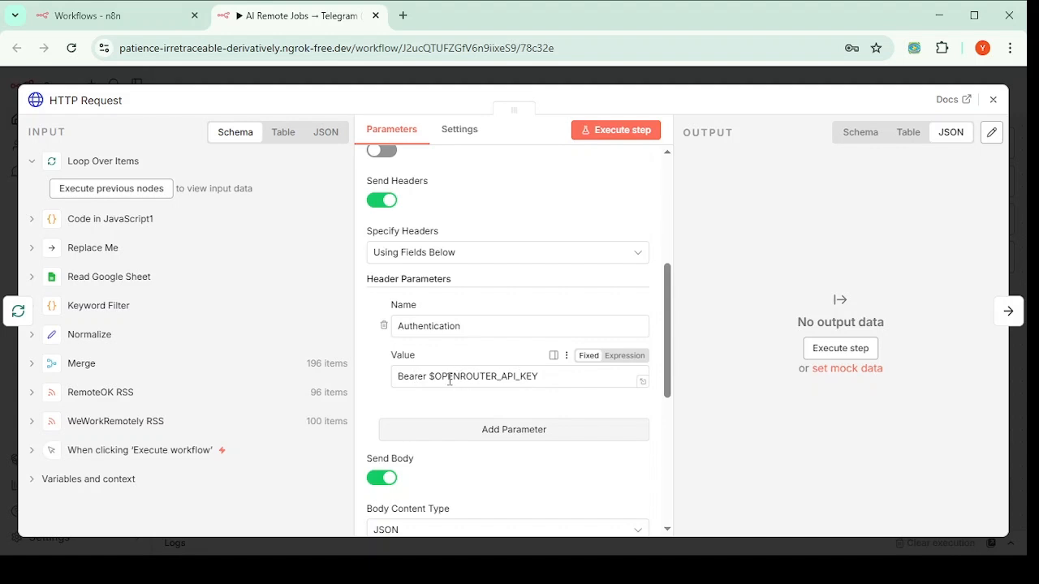
{"action": "scroll", "coordinate": [413, 377], "scroll_direction": "down", "scroll_amount": 5}
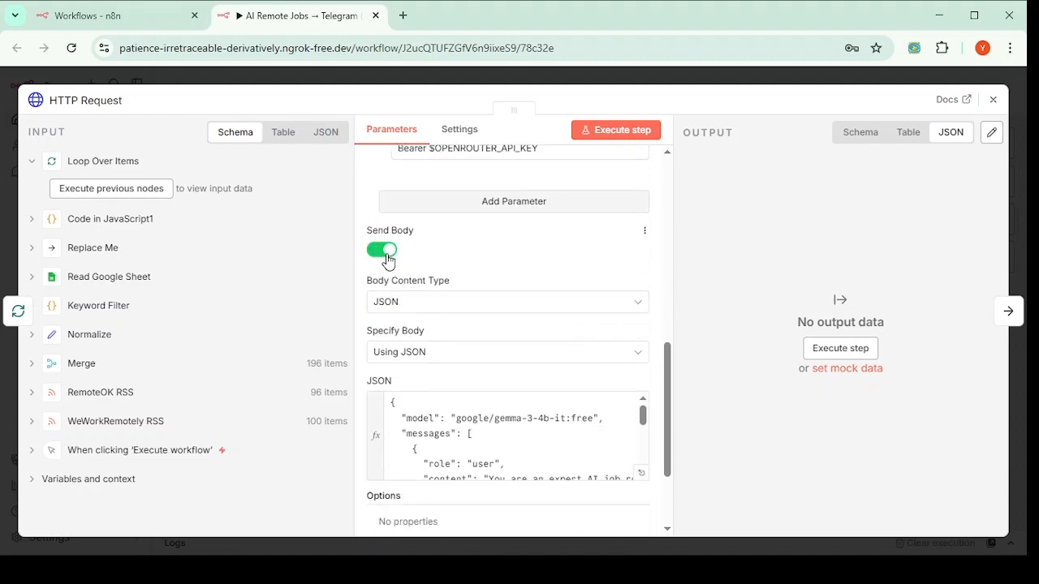
{"action": "scroll", "coordinate": [403, 344], "scroll_direction": "down", "scroll_amount": 1}
{"action": "left_click", "coordinate": [402, 342]}
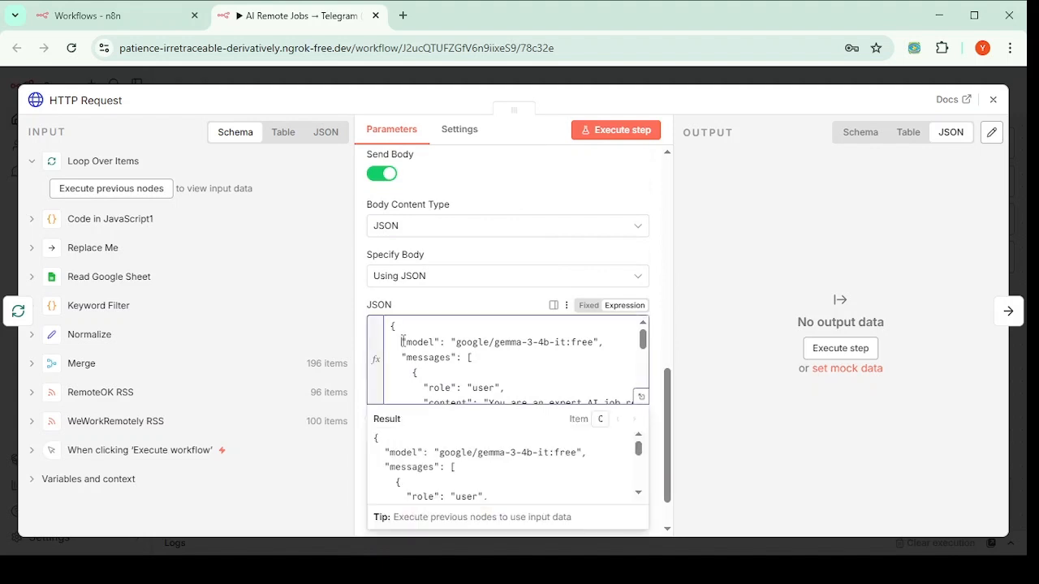
{"action": "scroll", "coordinate": [400, 341], "scroll_direction": "down", "scroll_amount": 3}
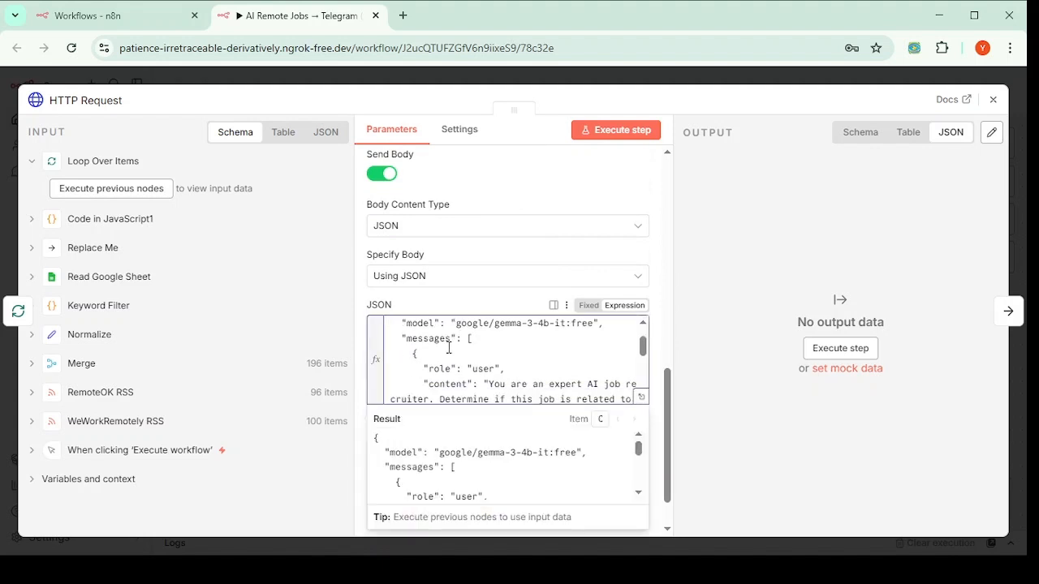
{"action": "scroll", "coordinate": [389, 332], "scroll_direction": "up", "scroll_amount": 2}
{"action": "left_click_drag", "start_coordinate": [374, 310], "coordinate": [402, 309]}
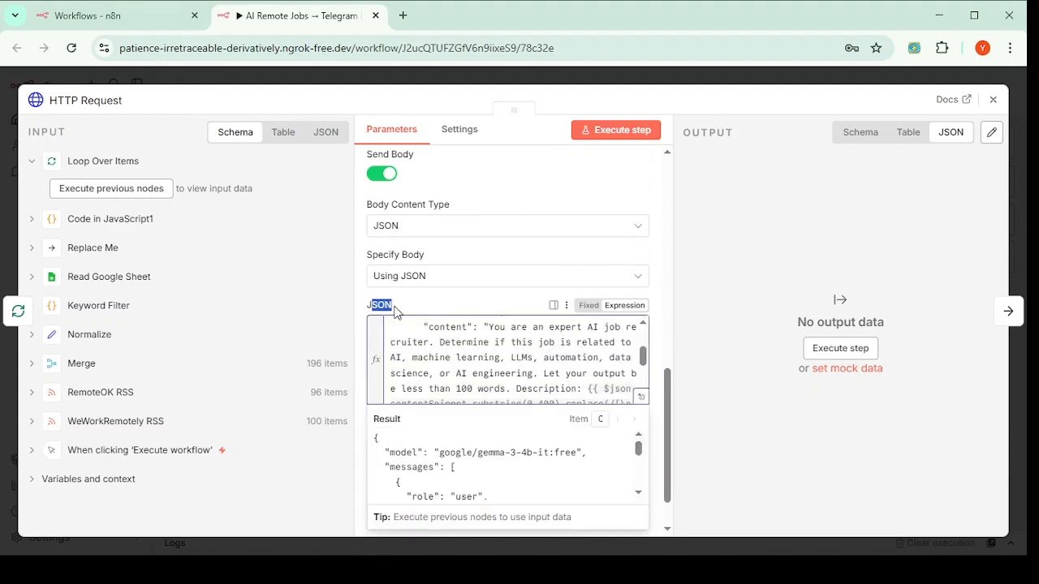
{"action": "left_click", "coordinate": [484, 346]}
{"action": "left_click_drag", "start_coordinate": [393, 358], "coordinate": [525, 372]}
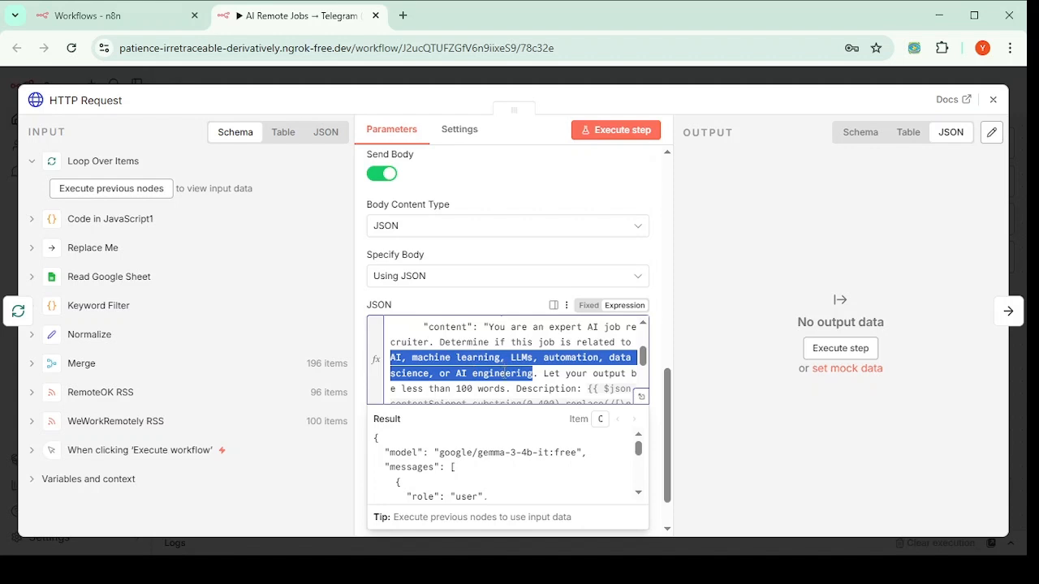
{"action": "left_click", "coordinate": [427, 308]}
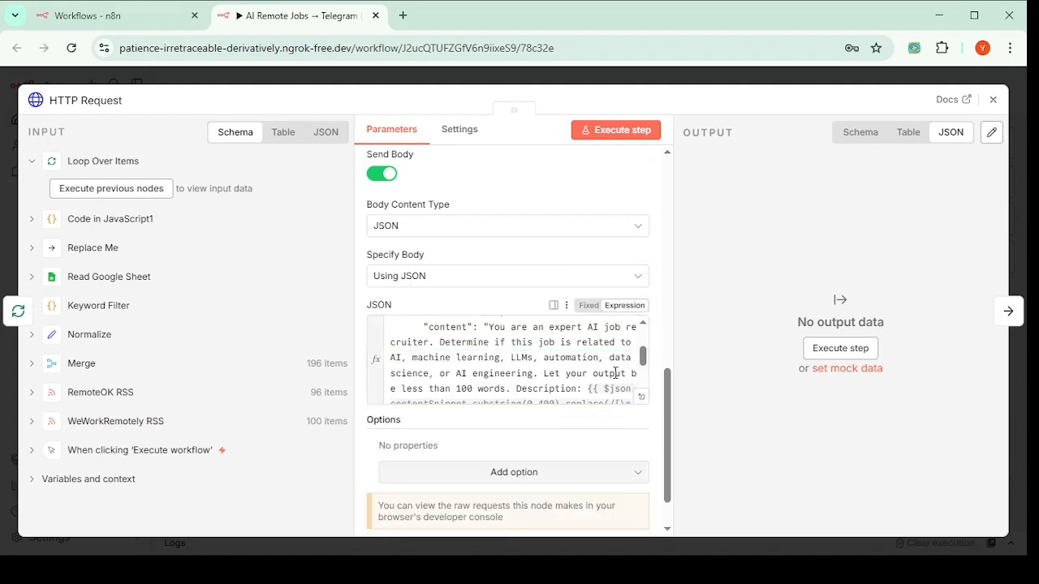
{"action": "scroll", "coordinate": [618, 374], "scroll_direction": "down", "scroll_amount": 5}
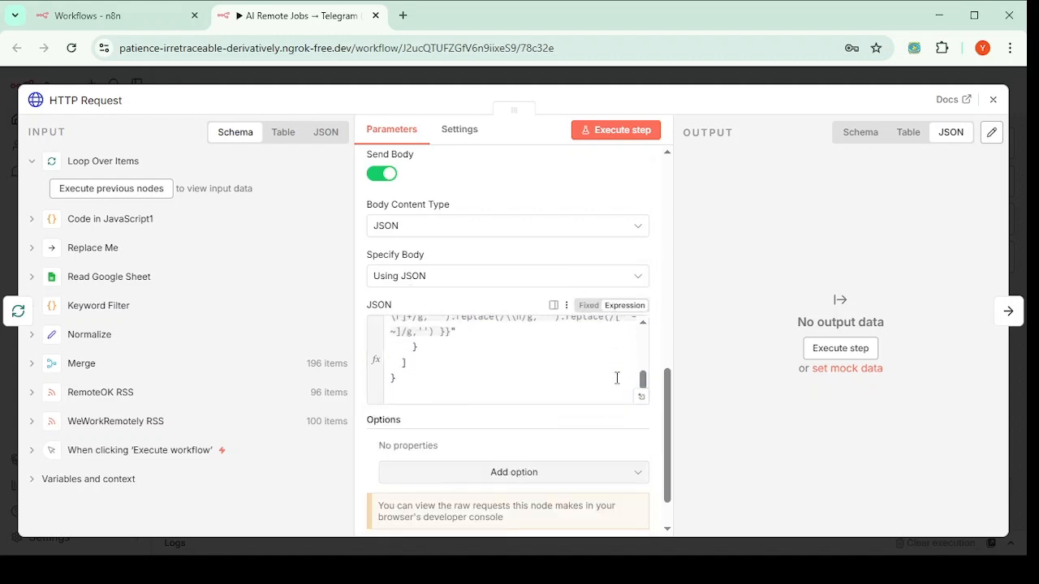
Step: Move the HTTP Request node up, in line between Loop Over Items and Replace Me
{"action": "left_click", "coordinate": [992, 99]}
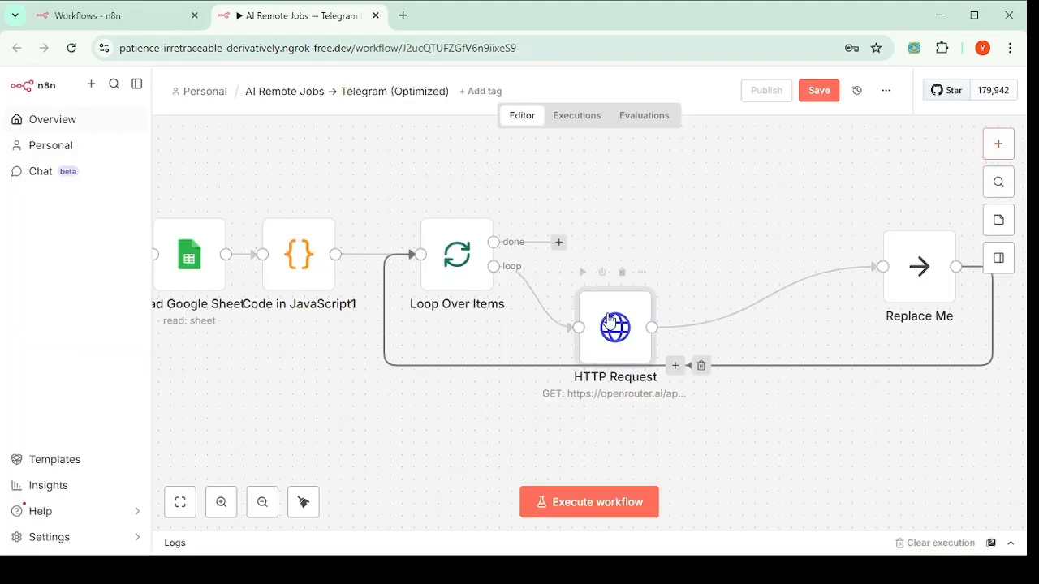
{"action": "left_click_drag", "start_coordinate": [632, 321], "coordinate": [612, 155]}
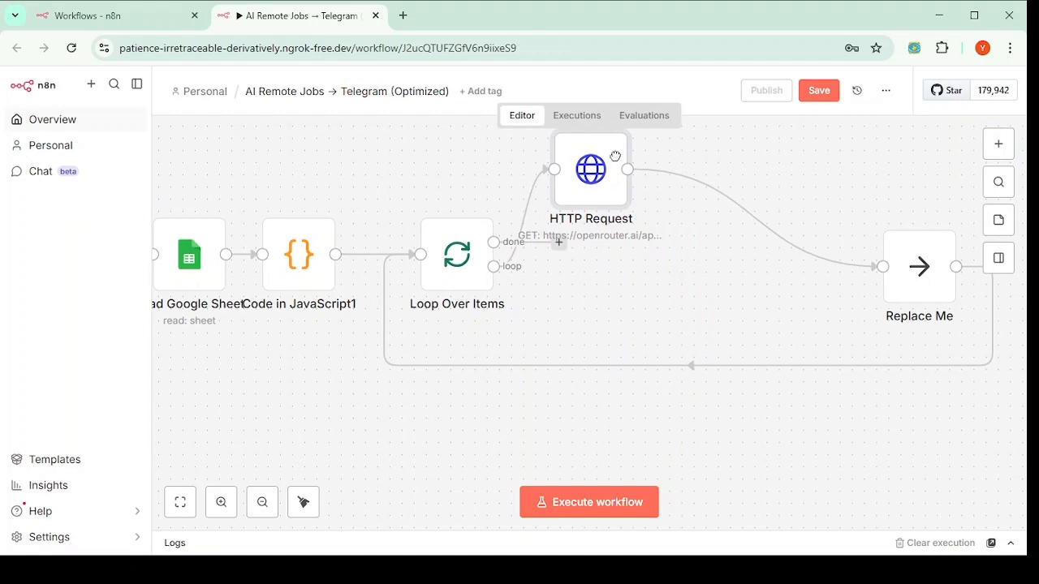
{"action": "left_click_drag", "start_coordinate": [584, 187], "coordinate": [592, 167]}
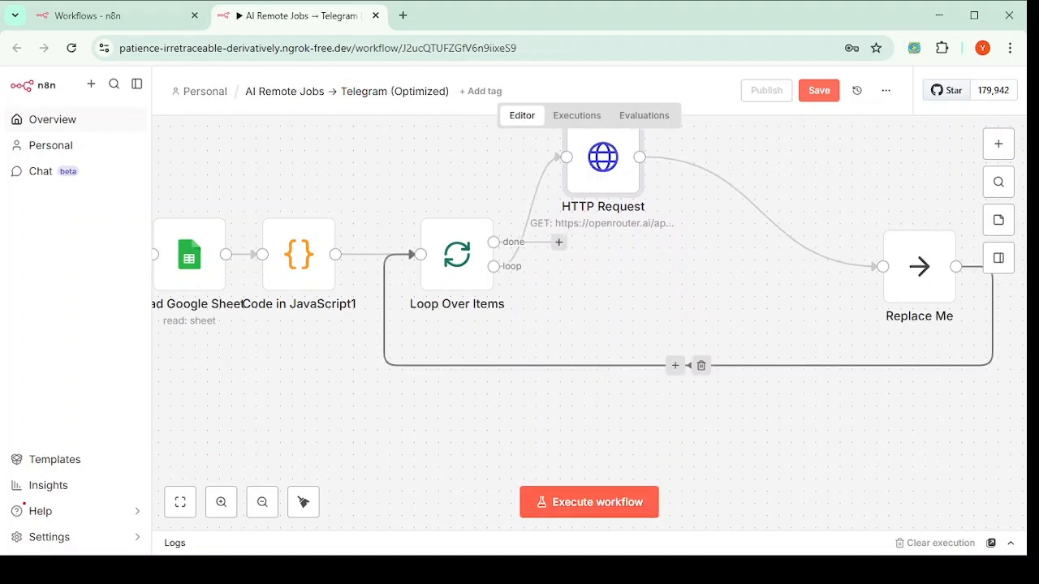
{"action": "left_click", "coordinate": [571, 571]}
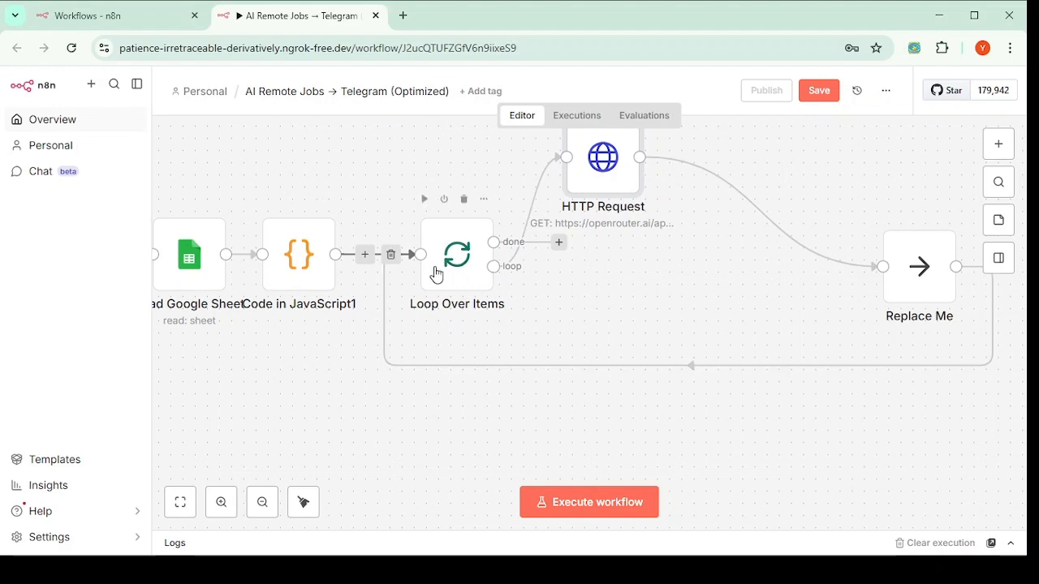
Step: Nudge Code in JavaScript1 slightly right and check its code
{"action": "left_click_drag", "start_coordinate": [294, 253], "coordinate": [306, 251]}
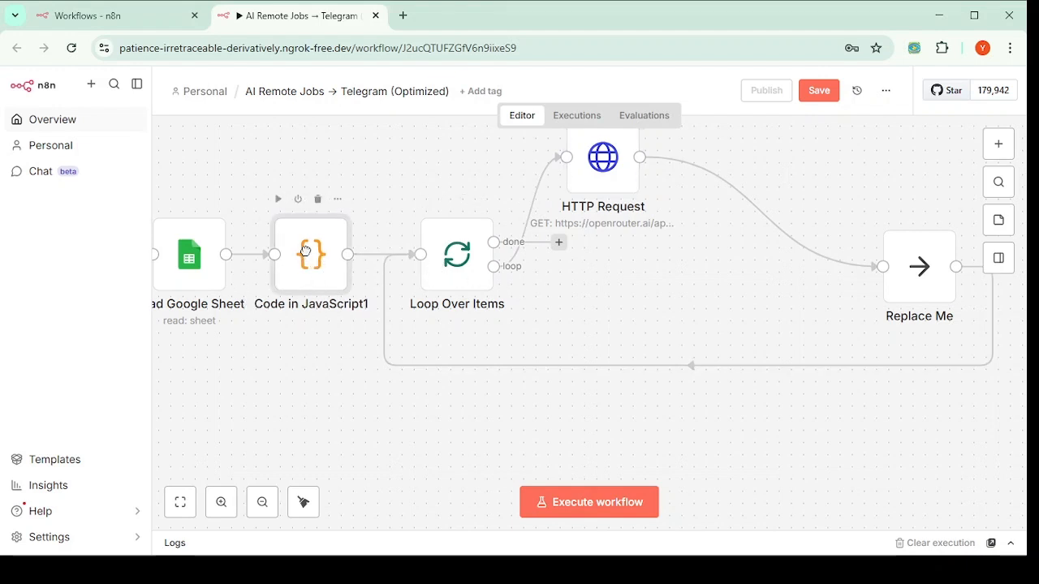
{"action": "double_click", "coordinate": [313, 267]}
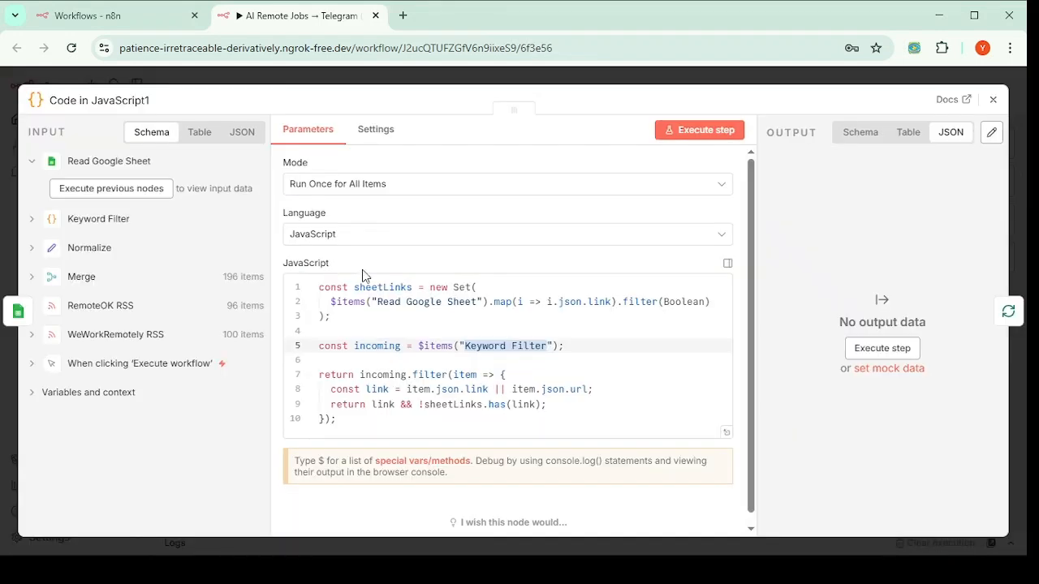
{"action": "left_click", "coordinate": [993, 100]}
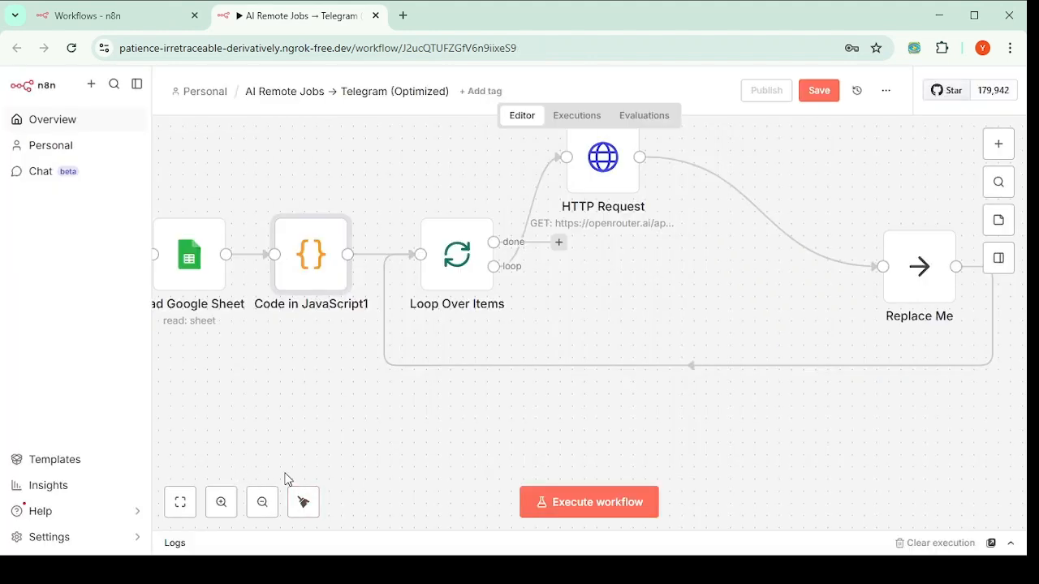
Step: Inspect the Merge node: Append mode, 2 inputs, 96 RemoteOK items into 196 outputs
{"action": "scroll", "coordinate": [278, 406], "scroll_direction": "left", "scroll_amount": 2}
{"action": "scroll", "coordinate": [278, 406], "scroll_direction": "up", "scroll_amount": 4}
{"action": "scroll", "coordinate": [278, 406], "scroll_direction": "down", "scroll_amount": 4}
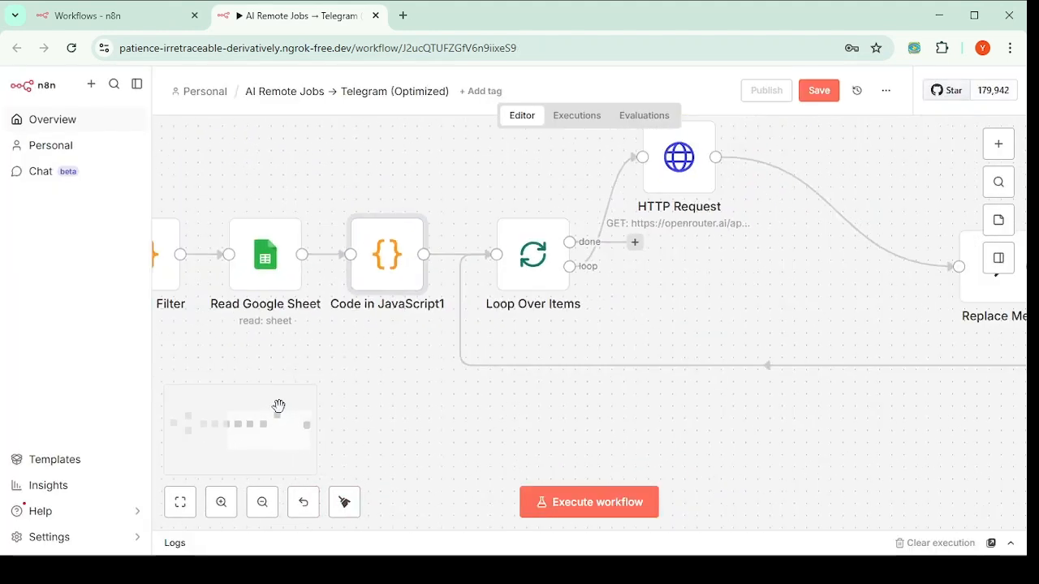
{"action": "scroll", "coordinate": [312, 401], "scroll_direction": "left", "scroll_amount": 1}
{"action": "scroll", "coordinate": [311, 400], "scroll_direction": "up", "scroll_amount": 2}
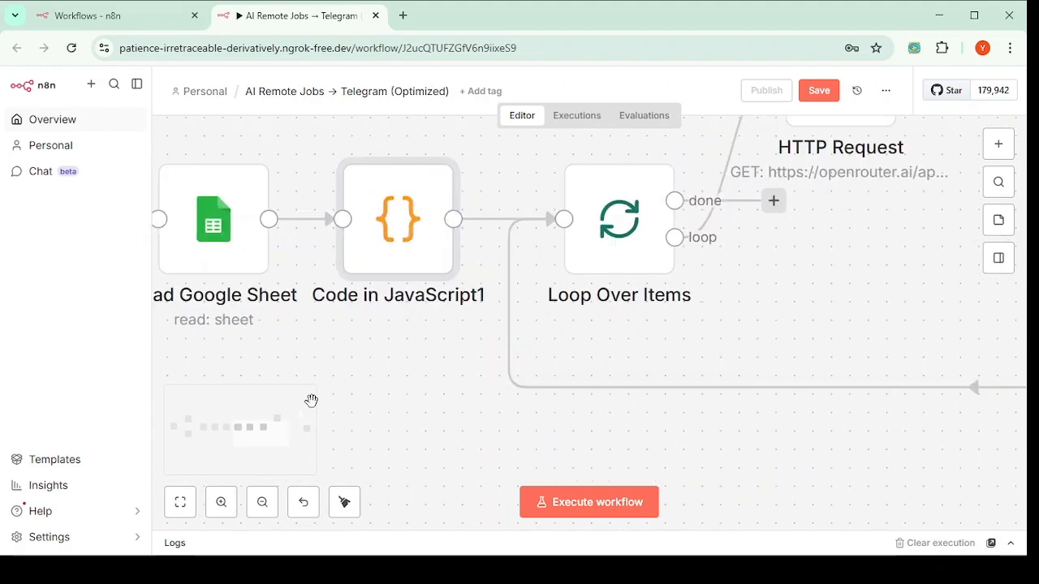
{"action": "scroll", "coordinate": [336, 396], "scroll_direction": "right", "scroll_amount": 3}
{"action": "scroll", "coordinate": [335, 396], "scroll_direction": "left", "scroll_amount": 1}
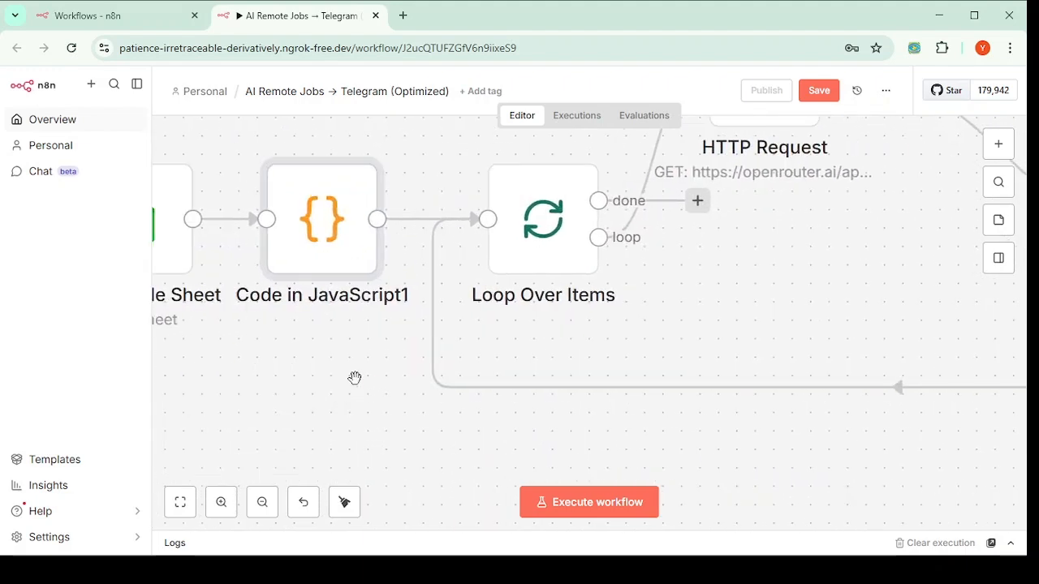
{"action": "left_click_drag", "start_coordinate": [354, 379], "coordinate": [941, 383]}
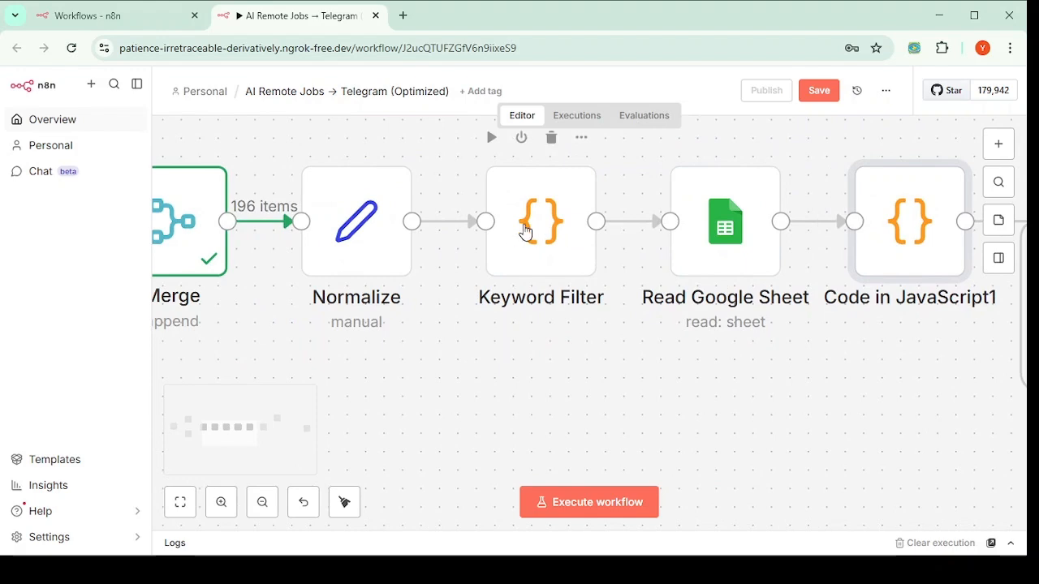
{"action": "left_click", "coordinate": [195, 254]}
{"action": "double_click", "coordinate": [194, 253]}
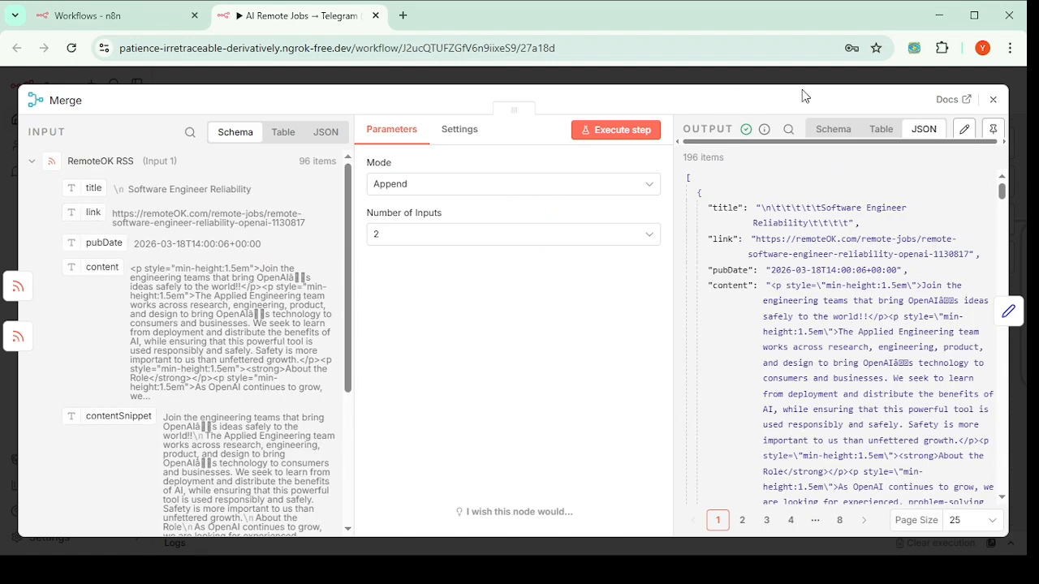
{"action": "left_click", "coordinate": [993, 99]}
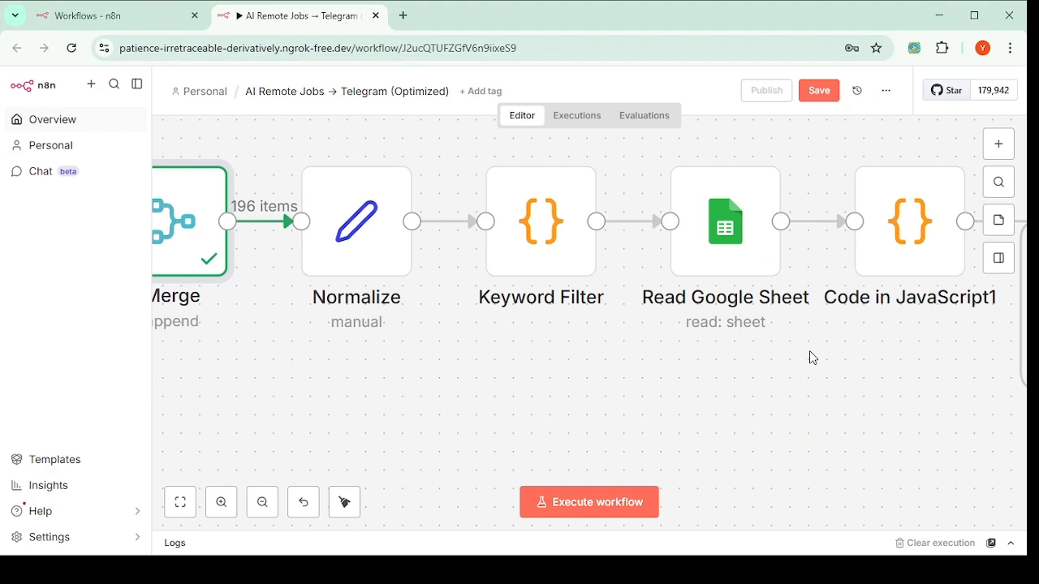
{"action": "left_click_drag", "start_coordinate": [806, 349], "coordinate": [387, 345]}
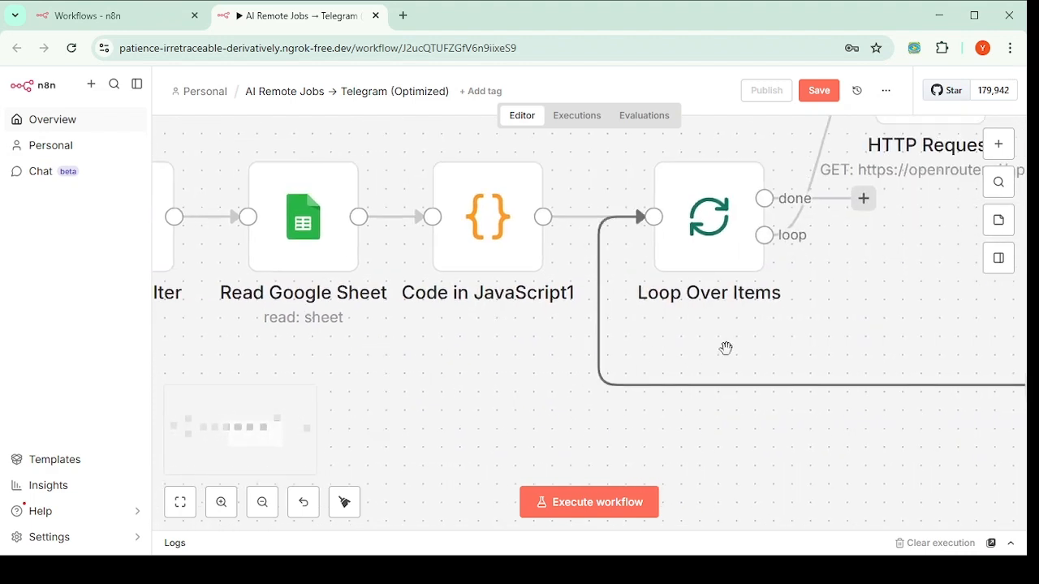
{"action": "left_click_drag", "start_coordinate": [726, 343], "coordinate": [548, 408]}
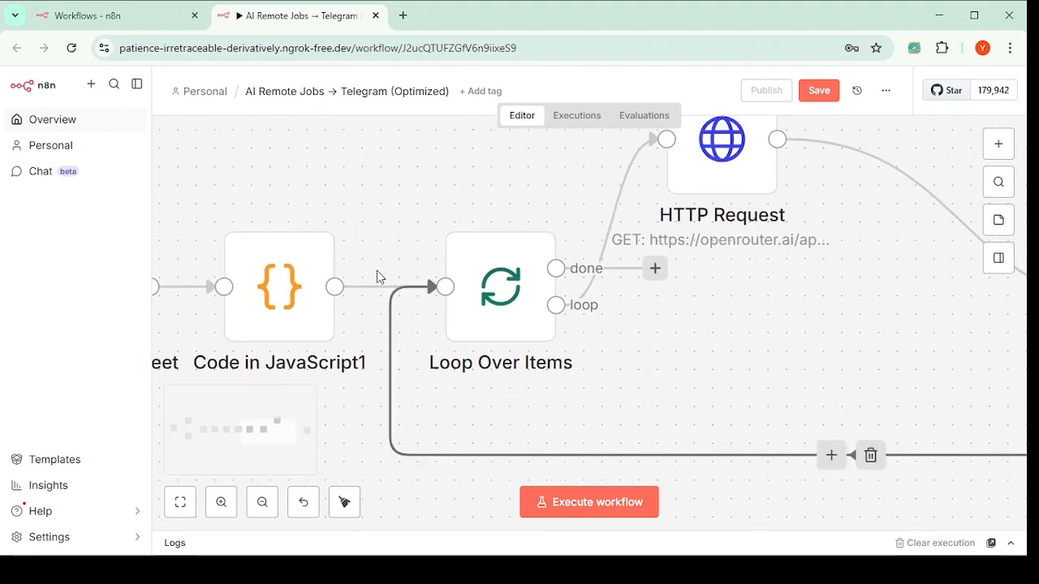
{"action": "mouse_move", "coordinate": [366, 295]}
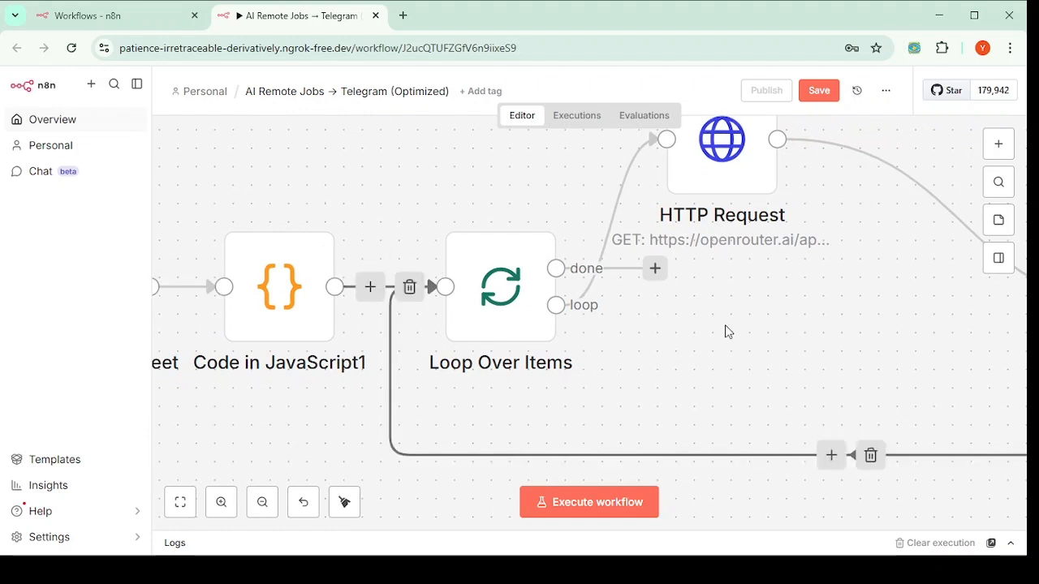
{"action": "mouse_move", "coordinate": [464, 316]}
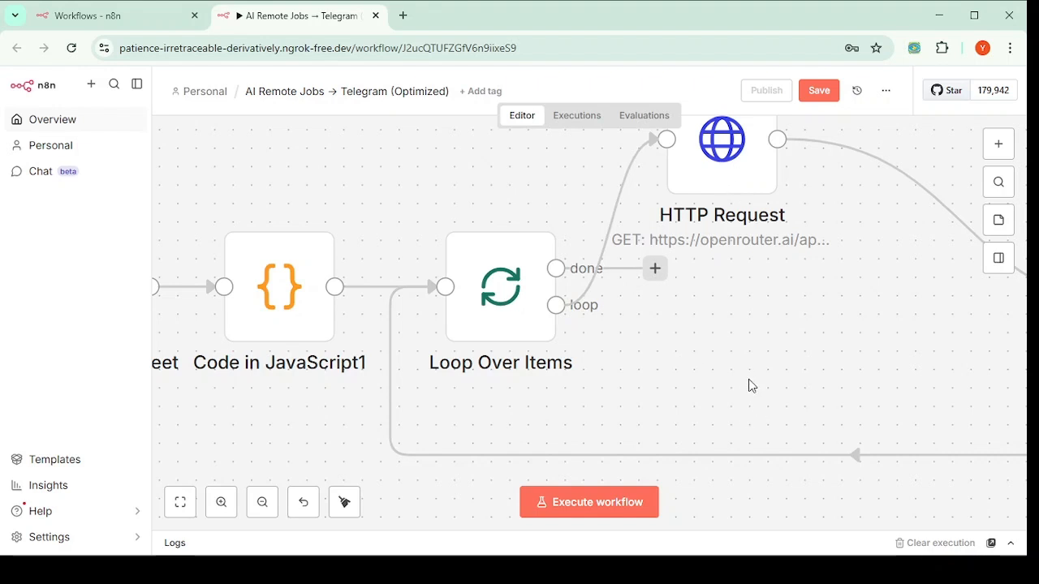
{"action": "scroll", "coordinate": [726, 371], "scroll_direction": "right", "scroll_amount": 5}
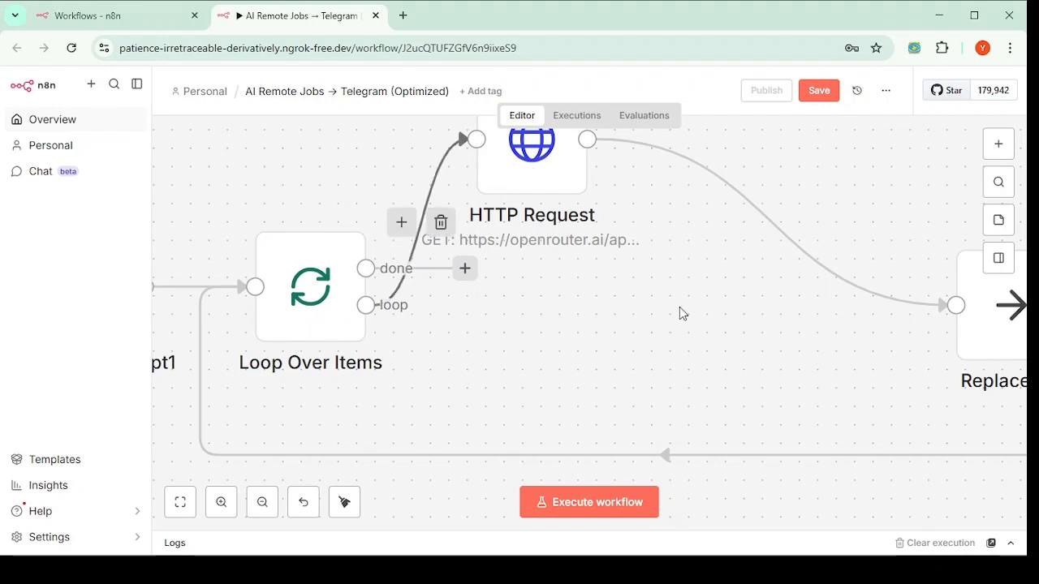
{"action": "mouse_move", "coordinate": [742, 214]}
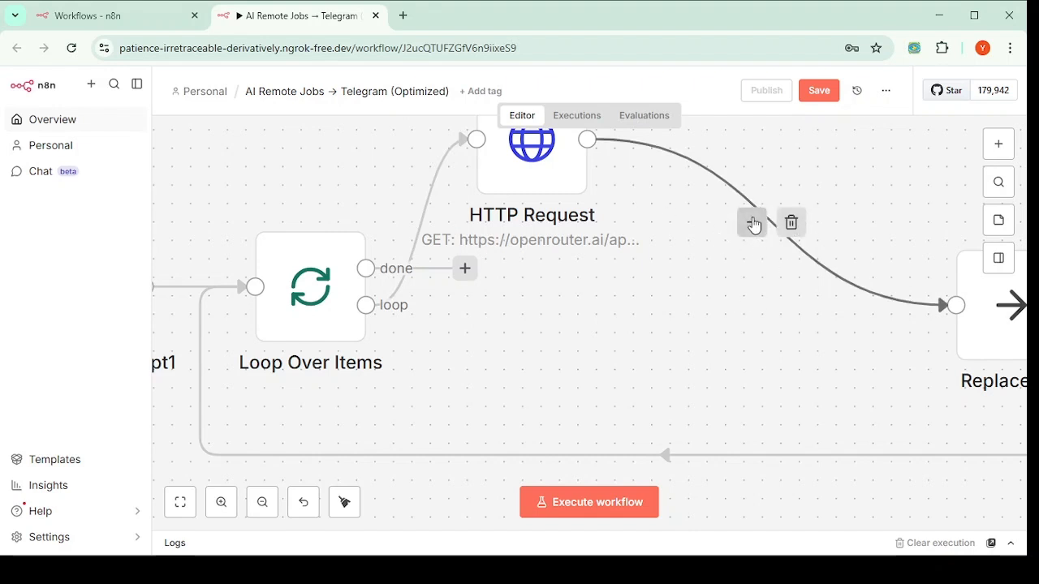
Step: Add an empty Edit Fields (Set) node on the HTTP Request → Replace Me link, found by searching 'ed'
{"action": "left_click", "coordinate": [752, 223]}
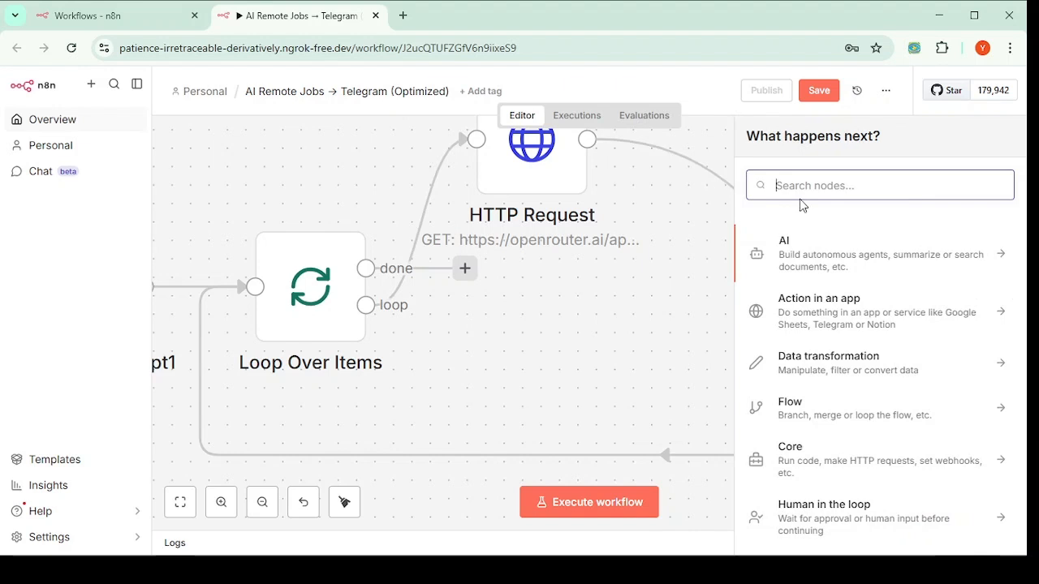
{"action": "type", "text": "co"}
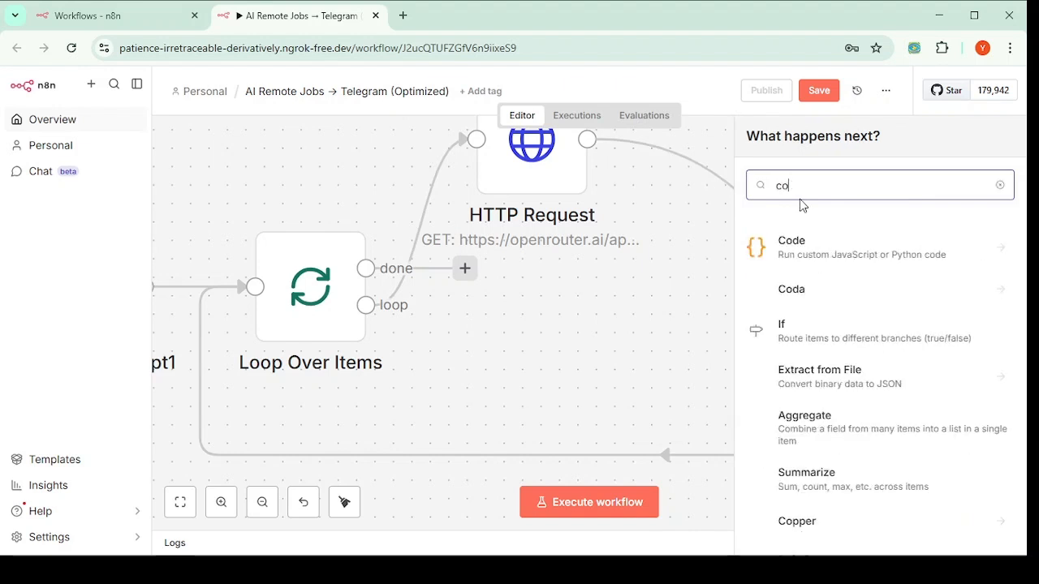
{"action": "type", "text": "de"}
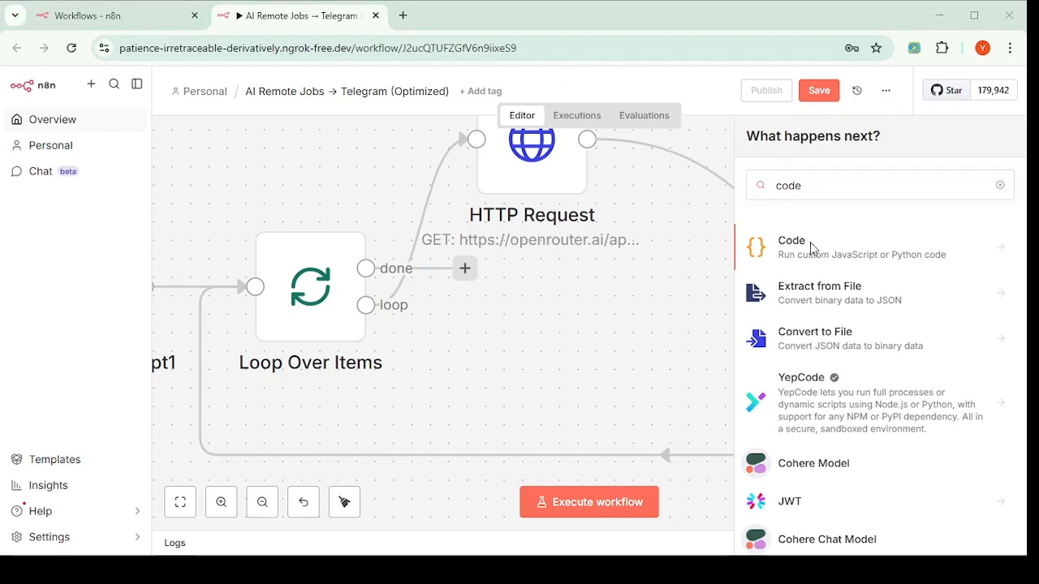
{"action": "left_click_drag", "start_coordinate": [815, 184], "coordinate": [739, 190]}
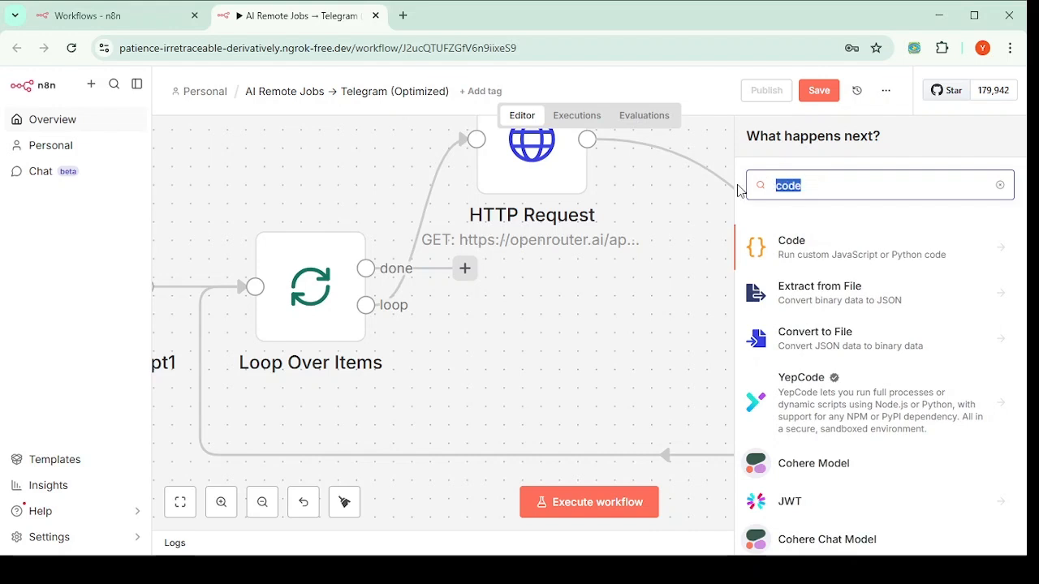
{"action": "type", "text": "ed"}
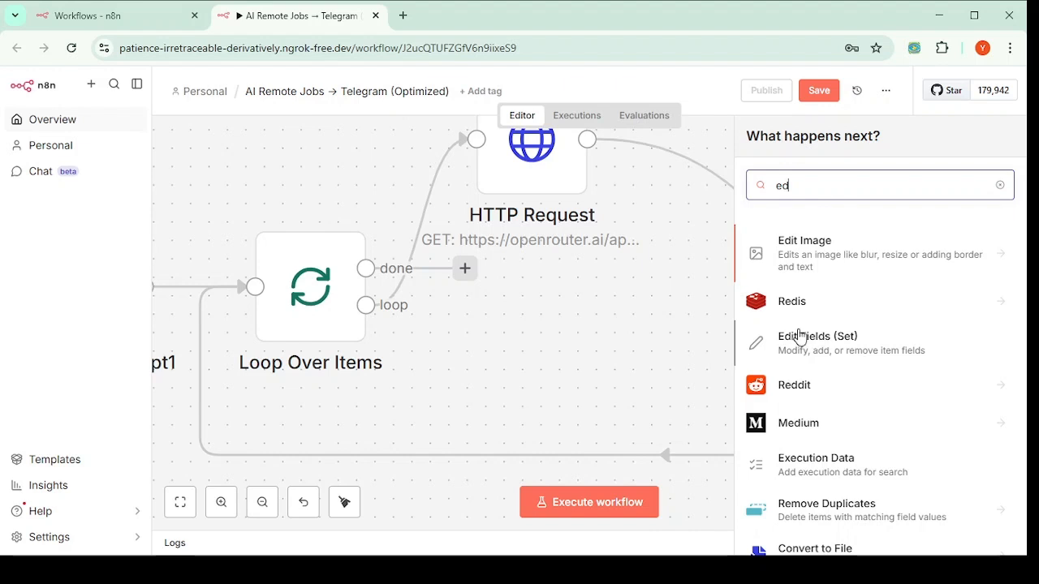
{"action": "left_click", "coordinate": [841, 348]}
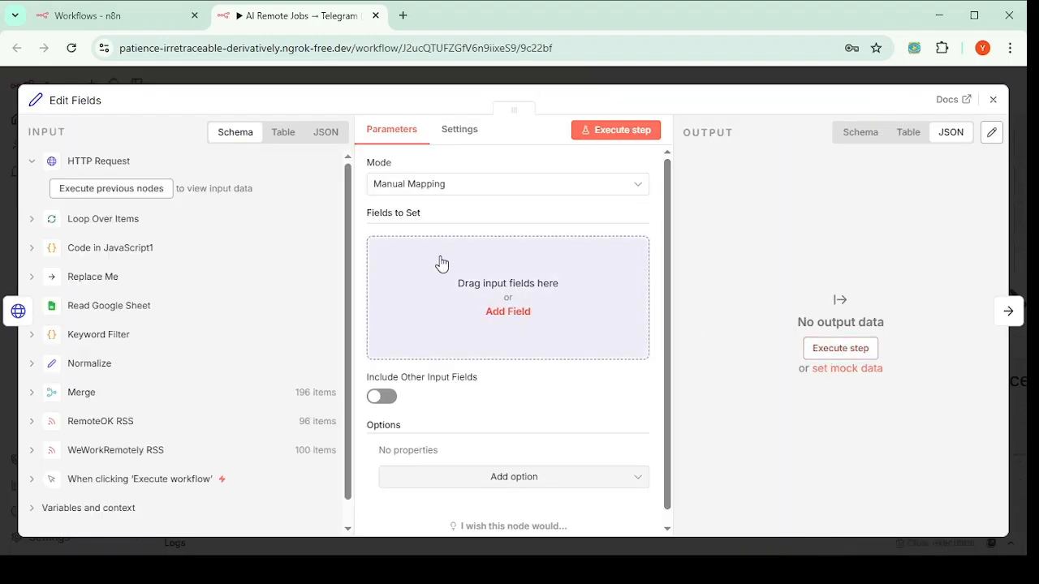
{"action": "left_click", "coordinate": [993, 99]}
{"action": "left_click_drag", "start_coordinate": [738, 283], "coordinate": [720, 298]}
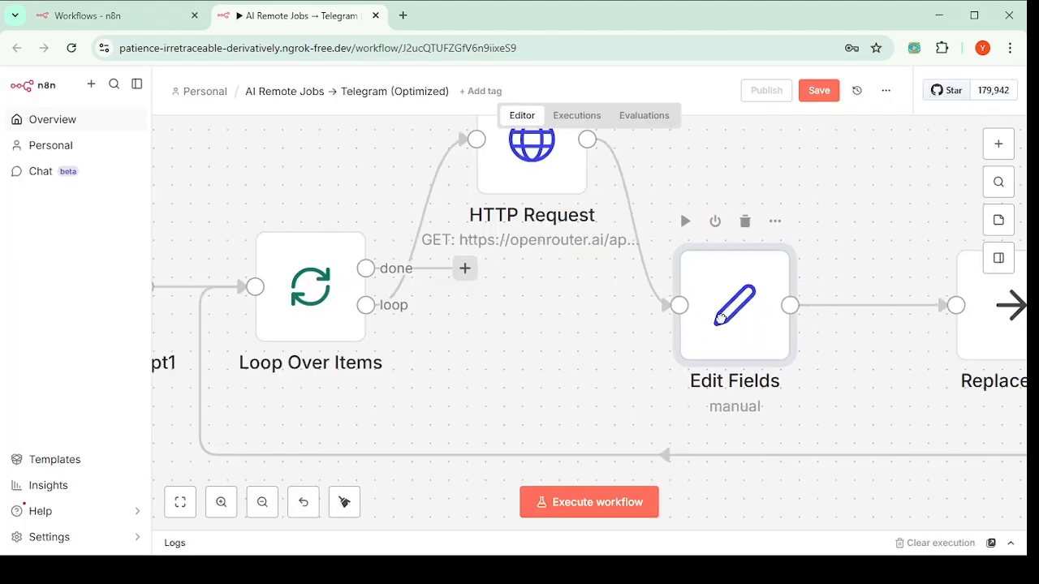
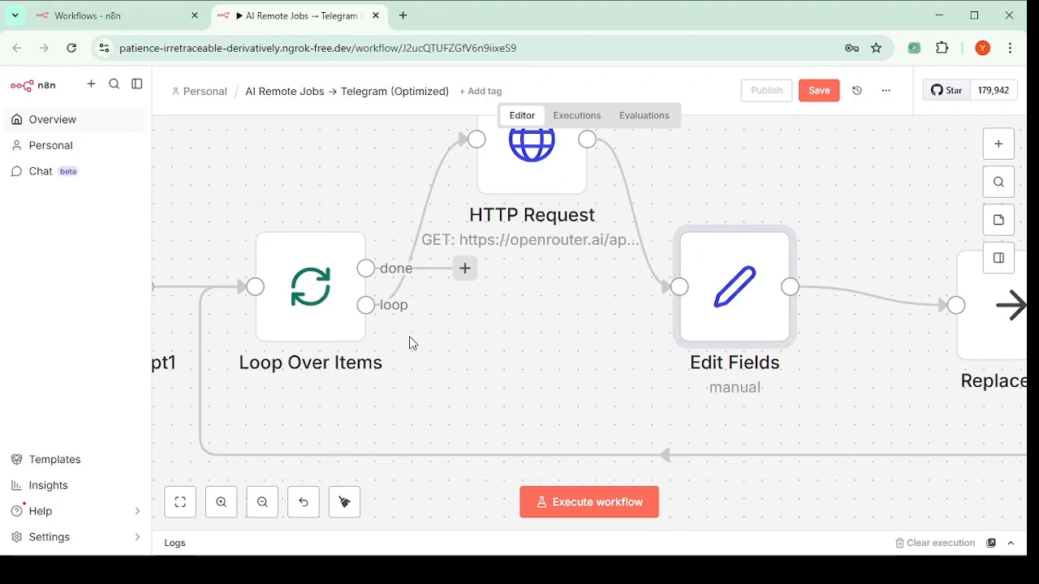
Step: Connect Loop Over Items' loop output to the Edit Fields input, redrawing the link once
{"action": "left_click_drag", "start_coordinate": [371, 309], "coordinate": [652, 308]}
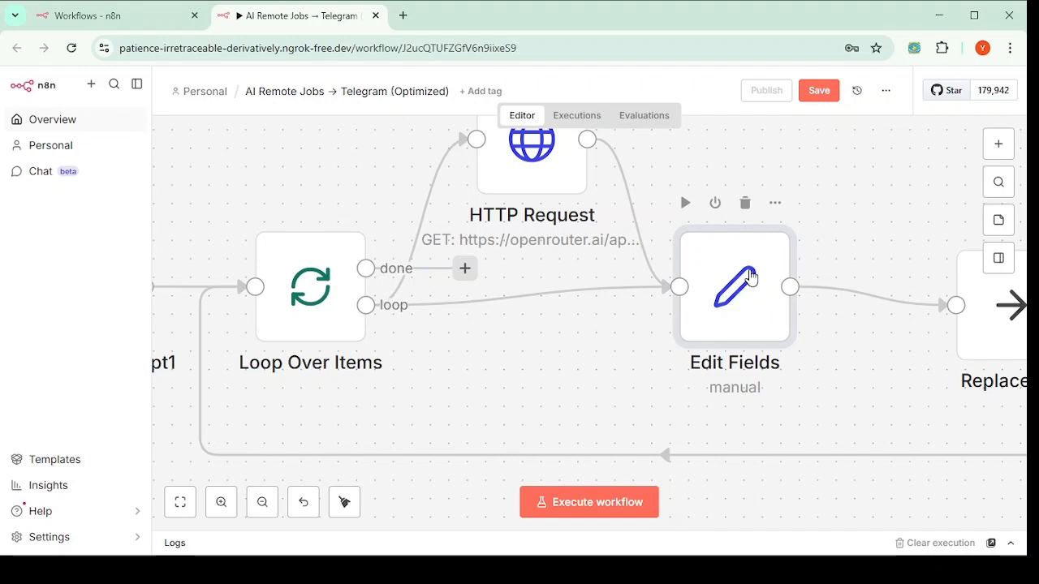
{"action": "double_click", "coordinate": [763, 286]}
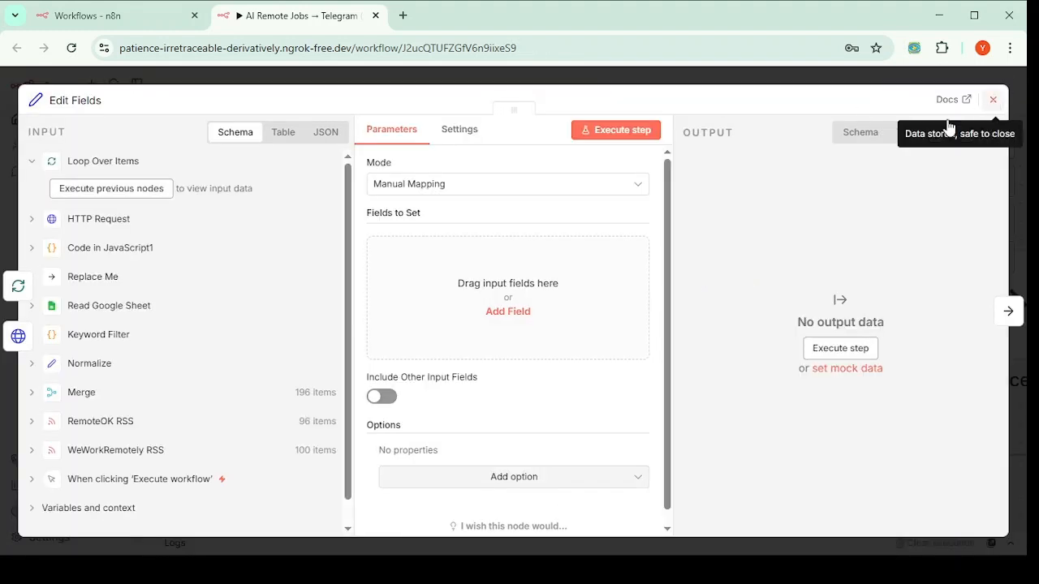
{"action": "left_click", "coordinate": [996, 98]}
{"action": "left_click", "coordinate": [542, 296]}
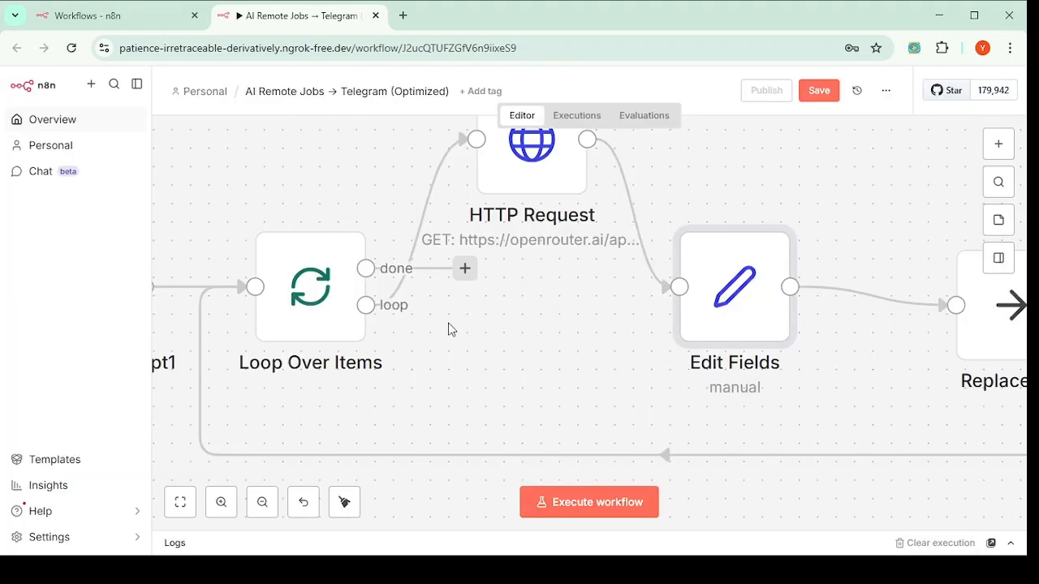
{"action": "left_click_drag", "start_coordinate": [388, 309], "coordinate": [676, 289]}
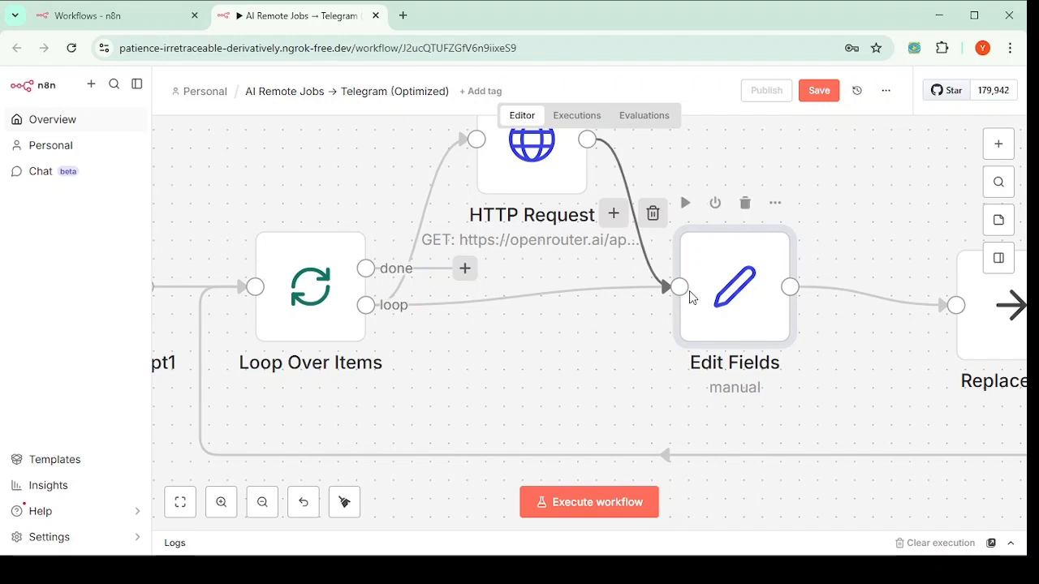
Step: Add an ai_summary field valued with the HTTP Request's choices[0].message.content expression
{"action": "double_click", "coordinate": [746, 287]}
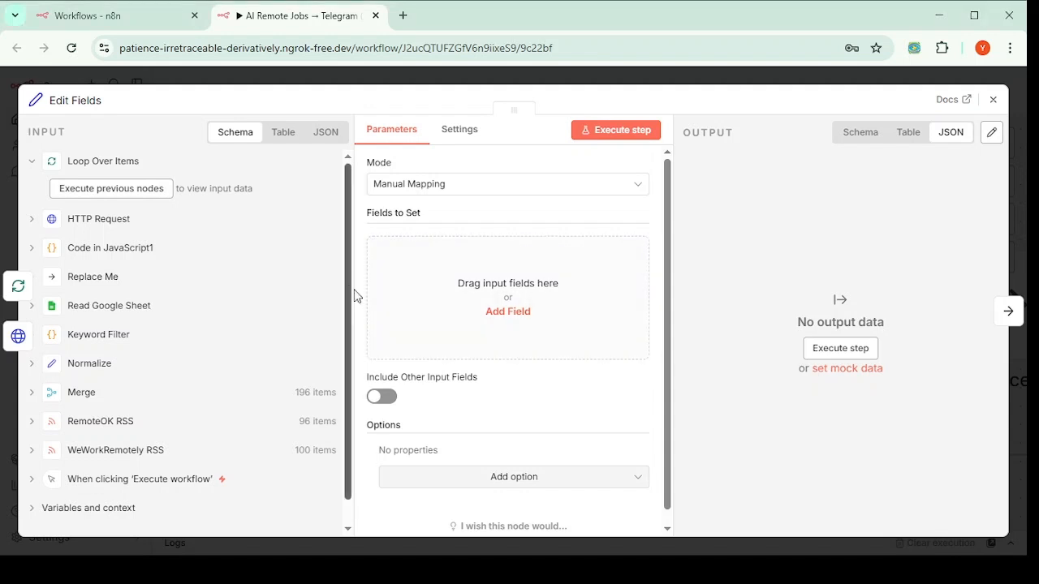
{"action": "left_click", "coordinate": [501, 316]}
{"action": "left_click", "coordinate": [446, 245]}
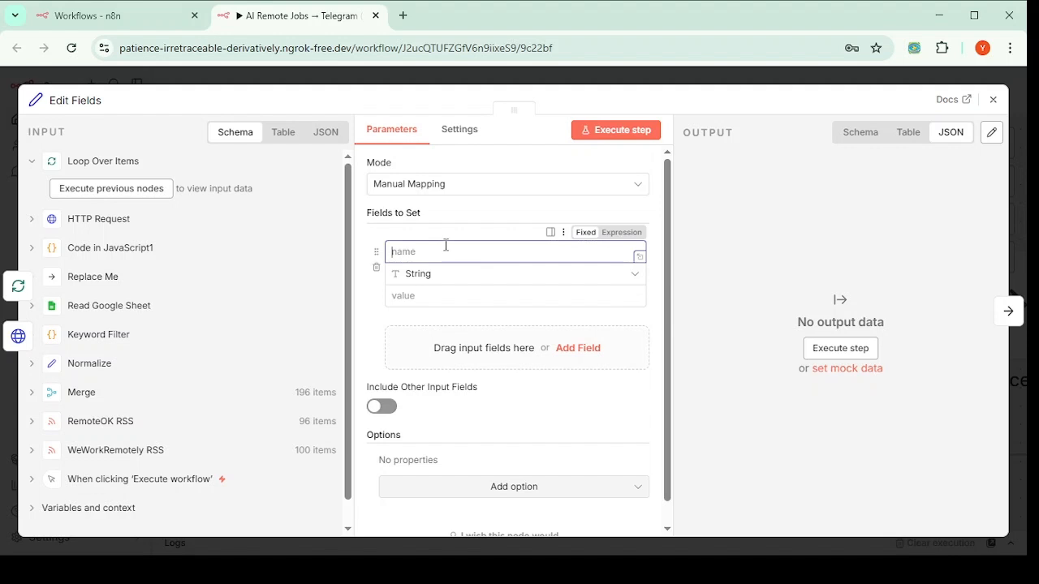
{"action": "type", "text": "ai_summary"}
{"action": "key", "text": "alt+Tab"}
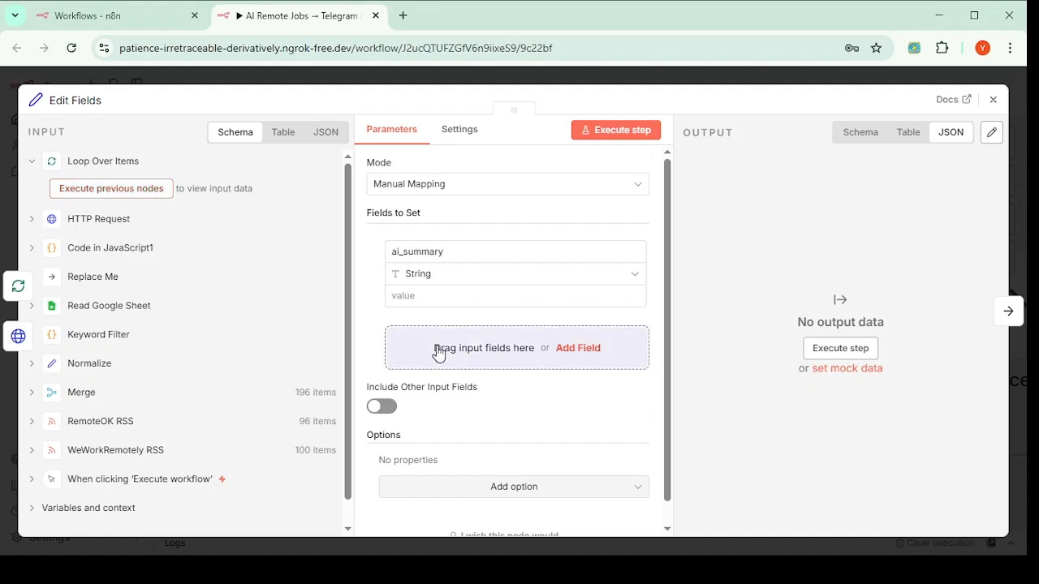
{"action": "left_click", "coordinate": [427, 296]}
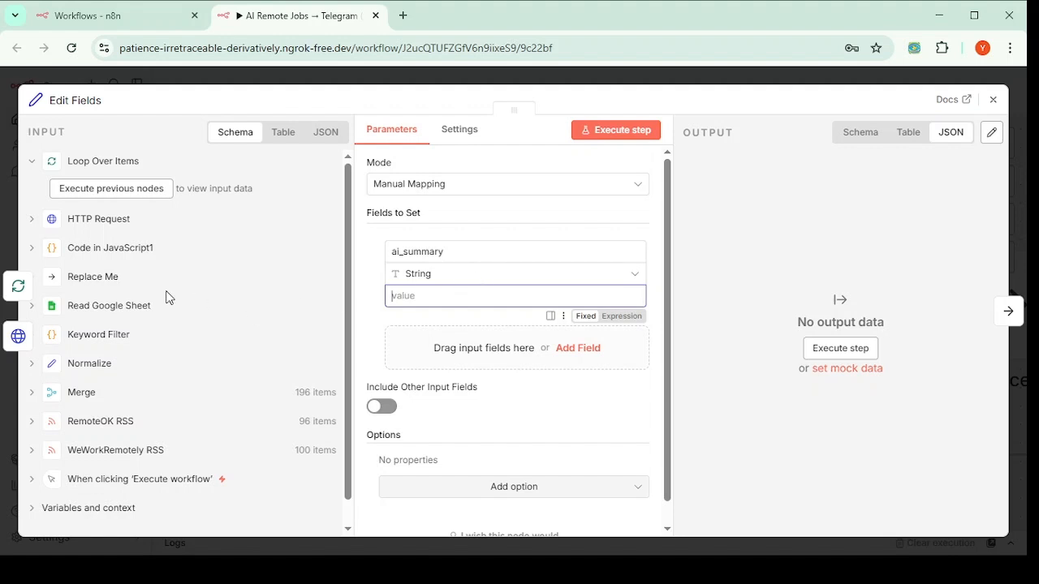
{"action": "type", "text": "{{$node[\"HTTP Request\"].json[\"choices\"][0][\"message\"][\"content\"]}}"}
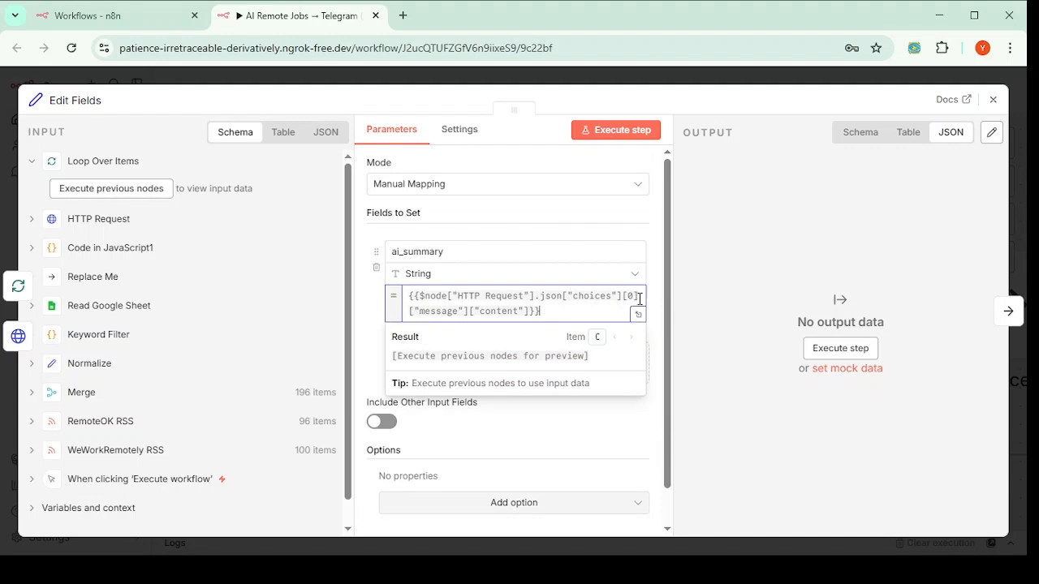
{"action": "left_click", "coordinate": [657, 281]}
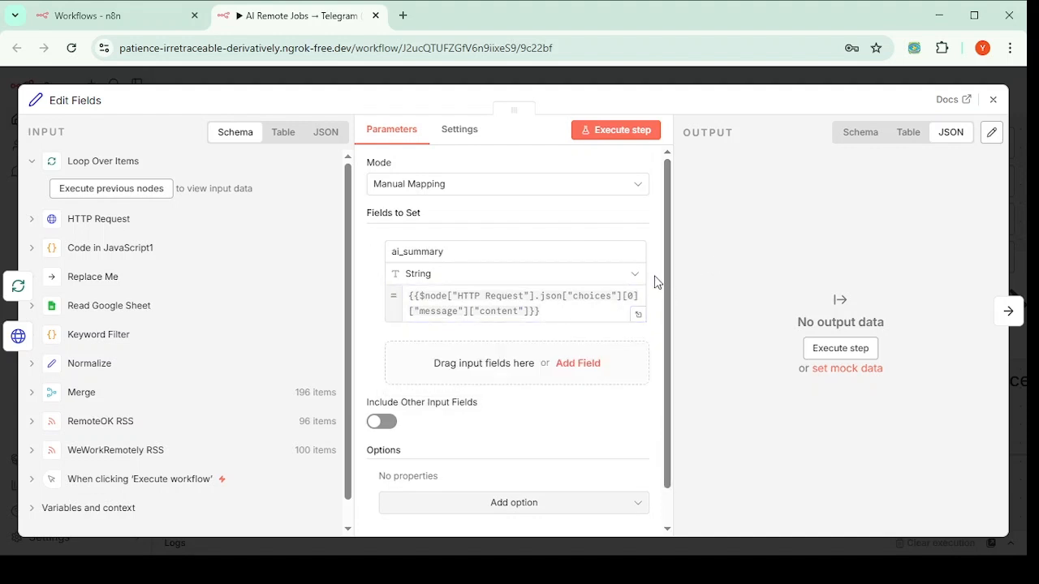
Step: Walk through the expression's parts (HTTP Request, choices, [0], message, content), then add a second field
{"action": "left_click", "coordinate": [549, 312]}
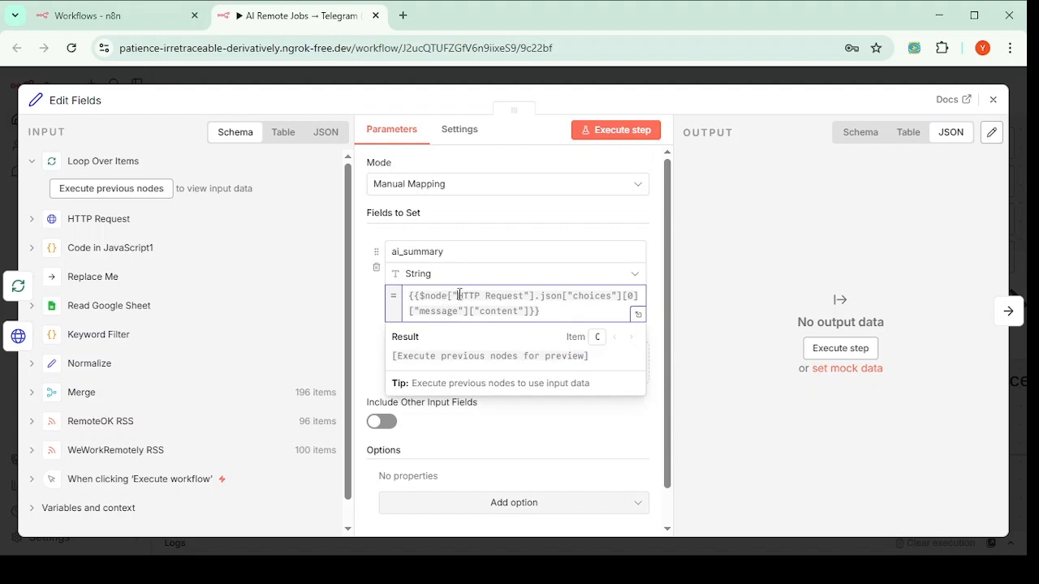
{"action": "left_click_drag", "start_coordinate": [458, 296], "coordinate": [525, 298]}
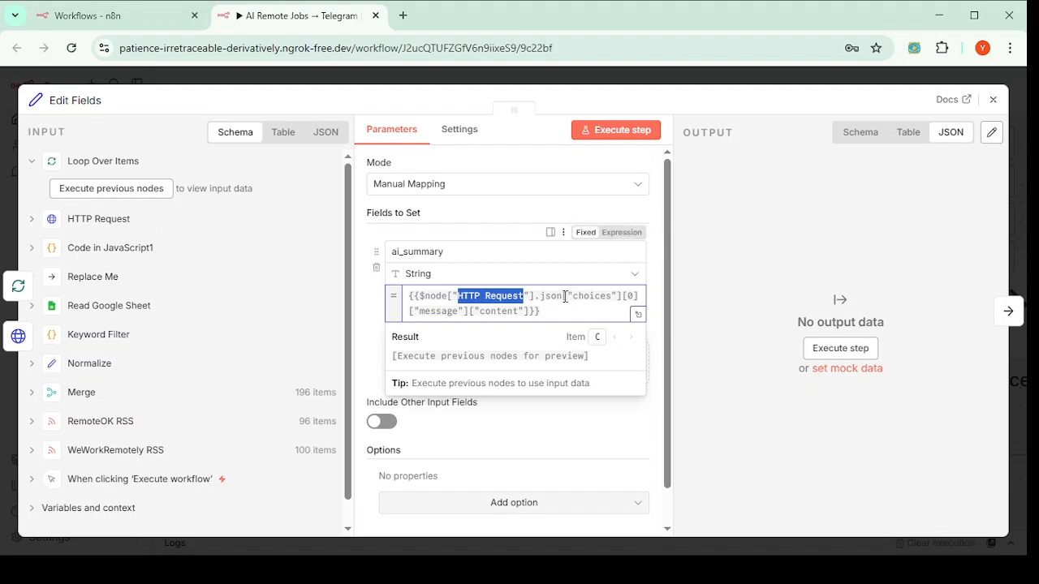
{"action": "left_click_drag", "start_coordinate": [577, 297], "coordinate": [612, 299]}
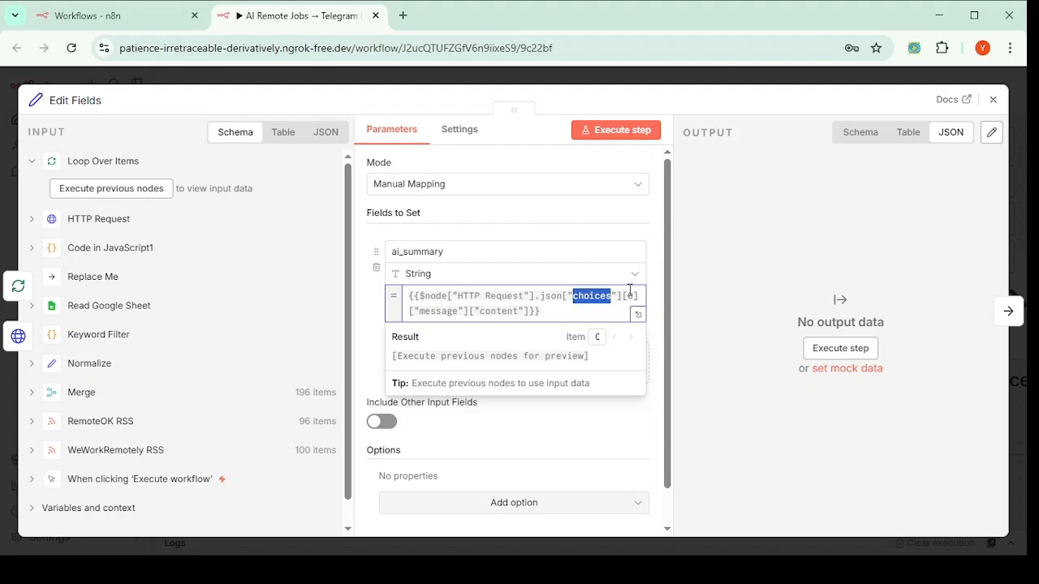
{"action": "double_click", "coordinate": [630, 296]}
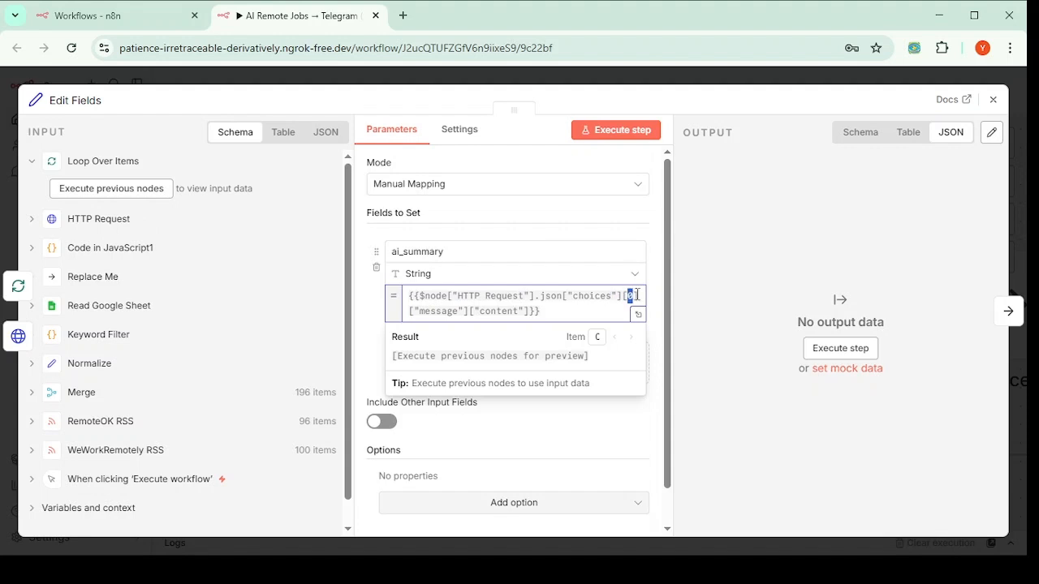
{"action": "left_click_drag", "start_coordinate": [420, 311], "coordinate": [464, 314]}
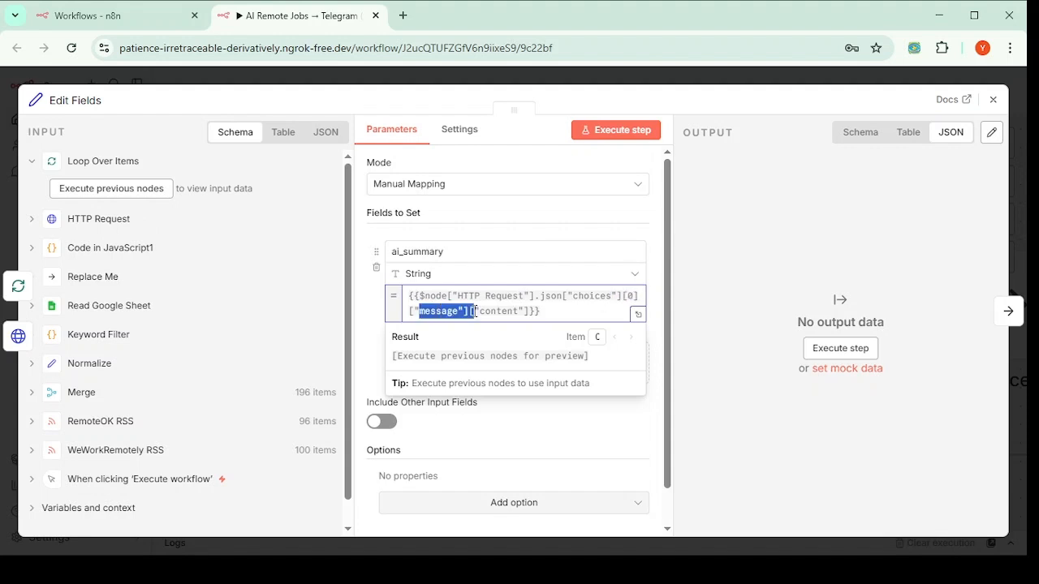
{"action": "left_click", "coordinate": [491, 311]}
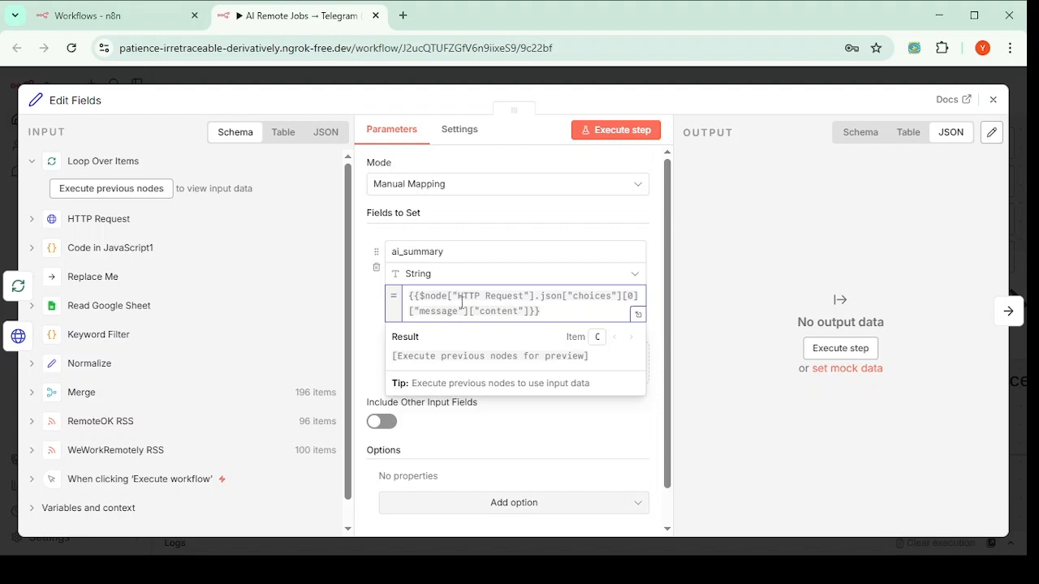
{"action": "left_click", "coordinate": [370, 324]}
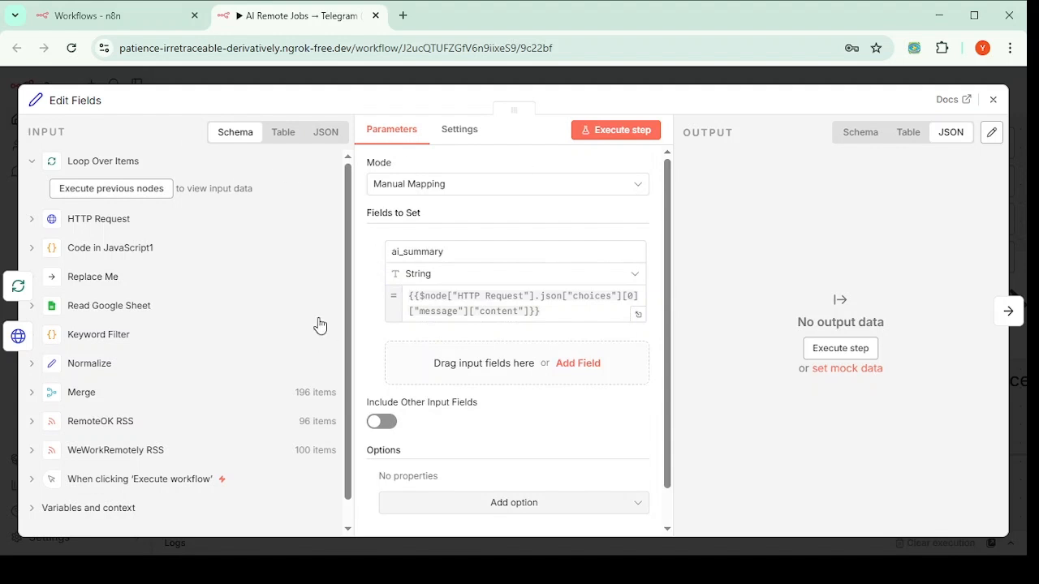
{"action": "left_click", "coordinate": [550, 312]}
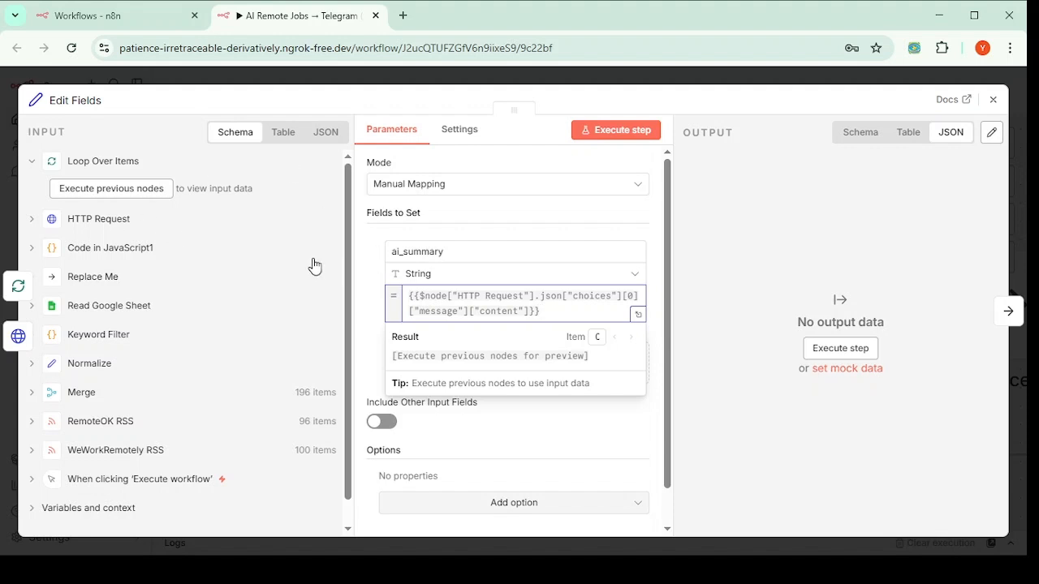
{"action": "left_click", "coordinate": [366, 306]}
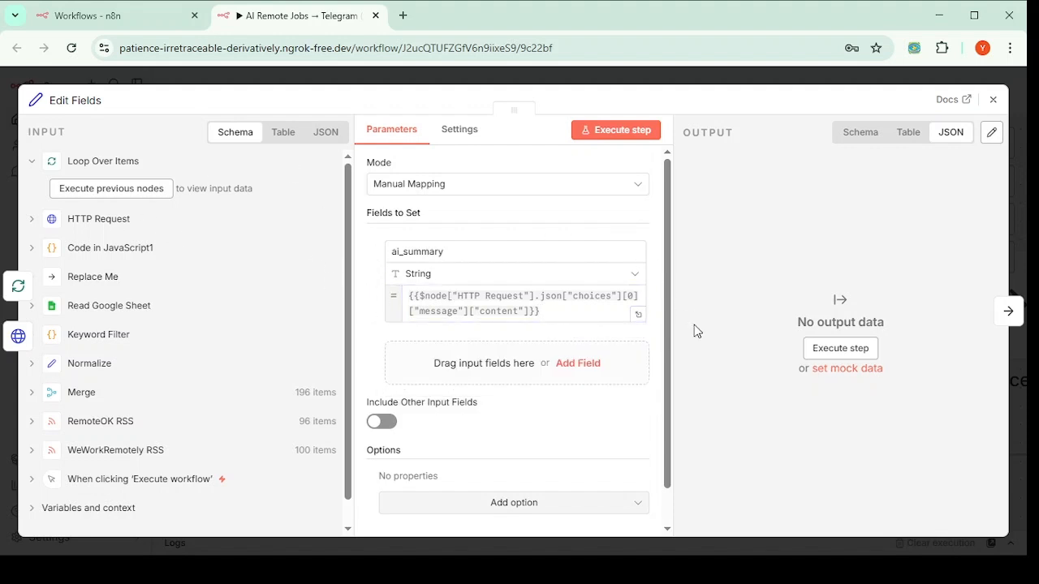
{"action": "left_click", "coordinate": [576, 364]}
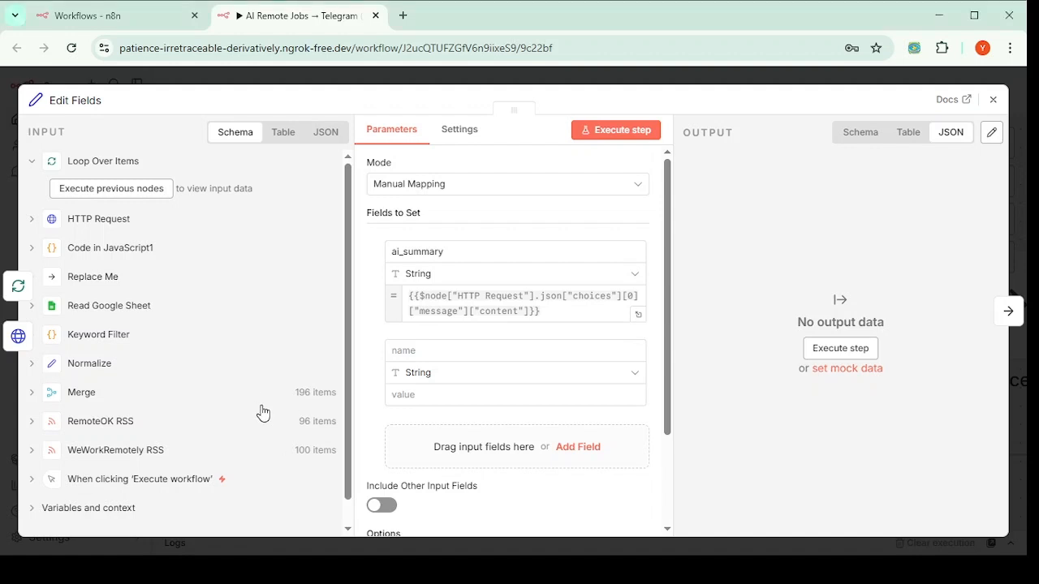
Step: Name the second field 'link' with value {{$node["Loop Jobs"].json["link"]}}, then close the editor
{"action": "left_click", "coordinate": [416, 351]}
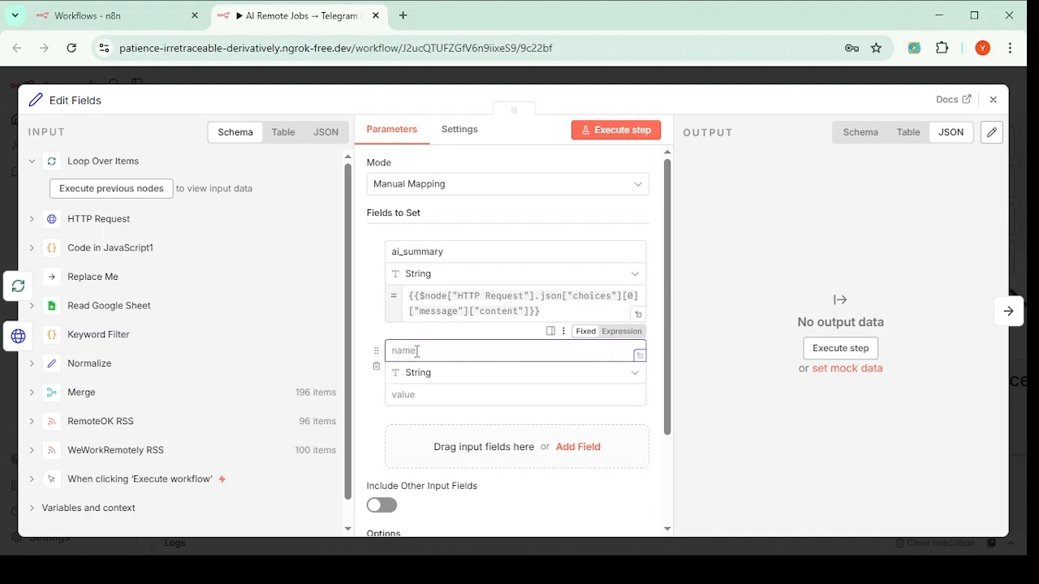
{"action": "type", "text": "link"}
{"action": "left_click", "coordinate": [414, 394]}
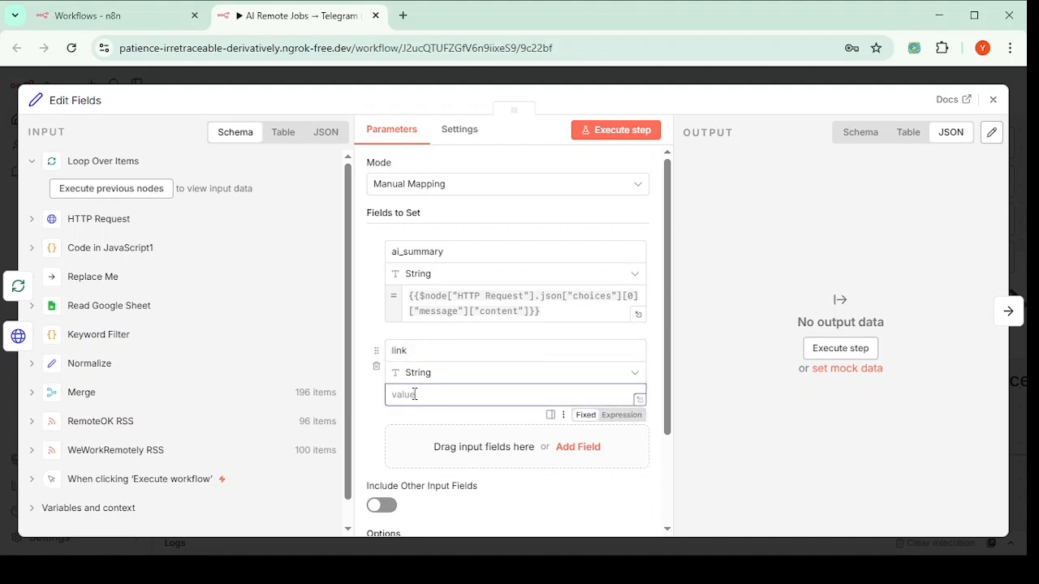
{"action": "type", "text": "{{$node[\"Loop Jobs\"].json[\"link\"]}}"}
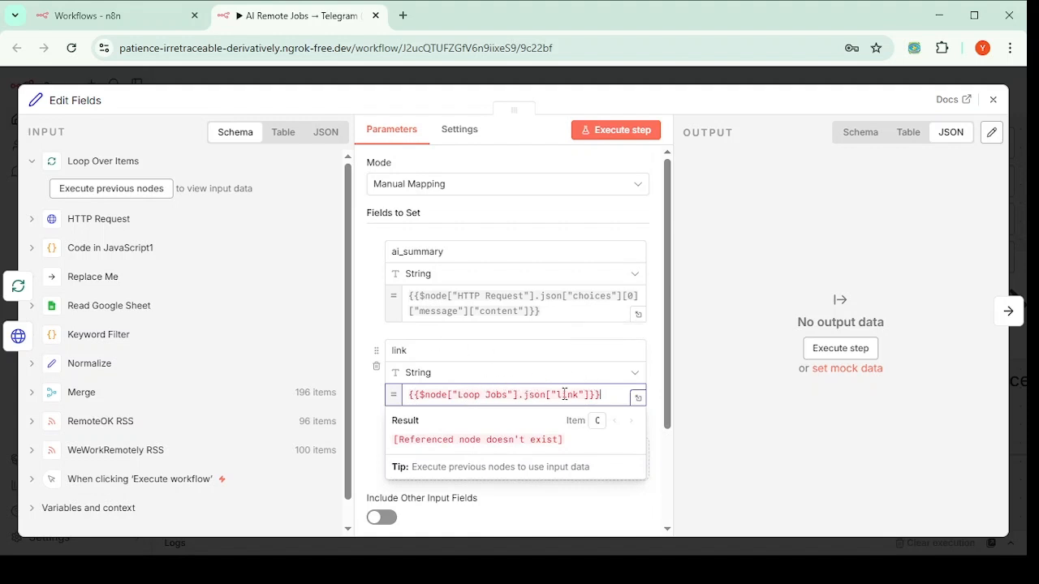
{"action": "left_click", "coordinate": [434, 350]}
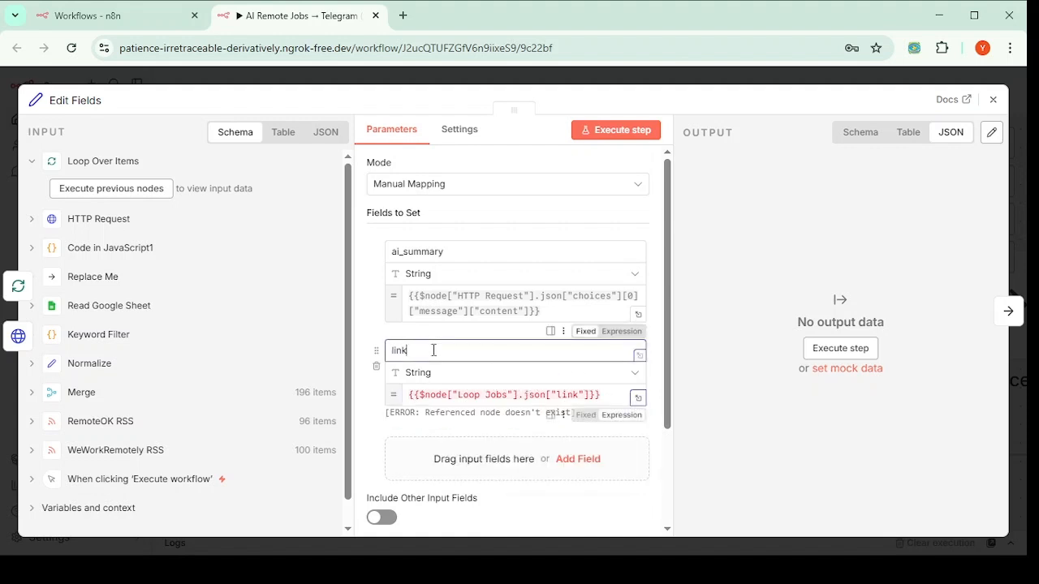
{"action": "left_click", "coordinate": [432, 397]}
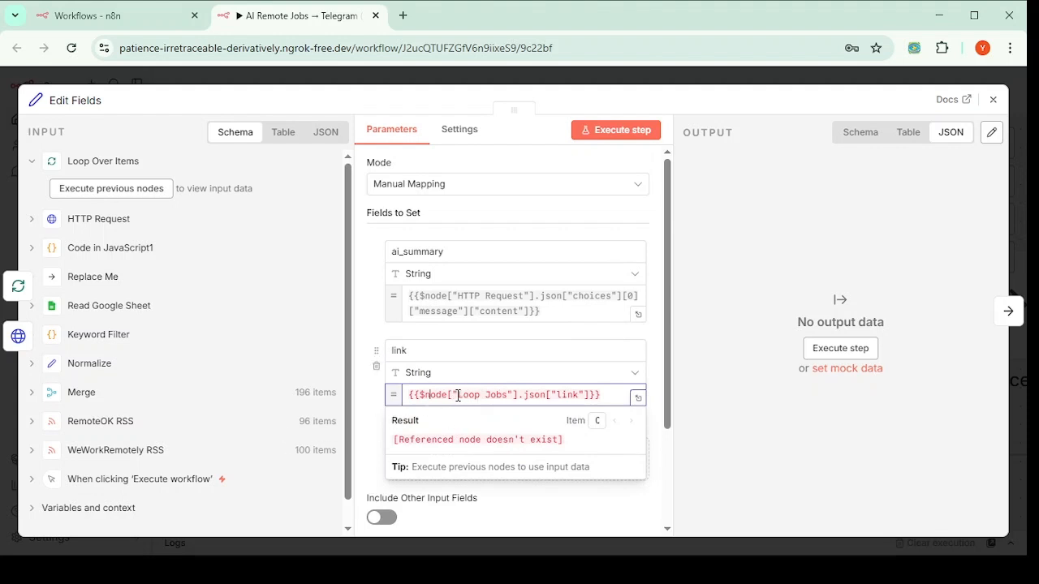
{"action": "left_click_drag", "start_coordinate": [459, 395], "coordinate": [510, 395]}
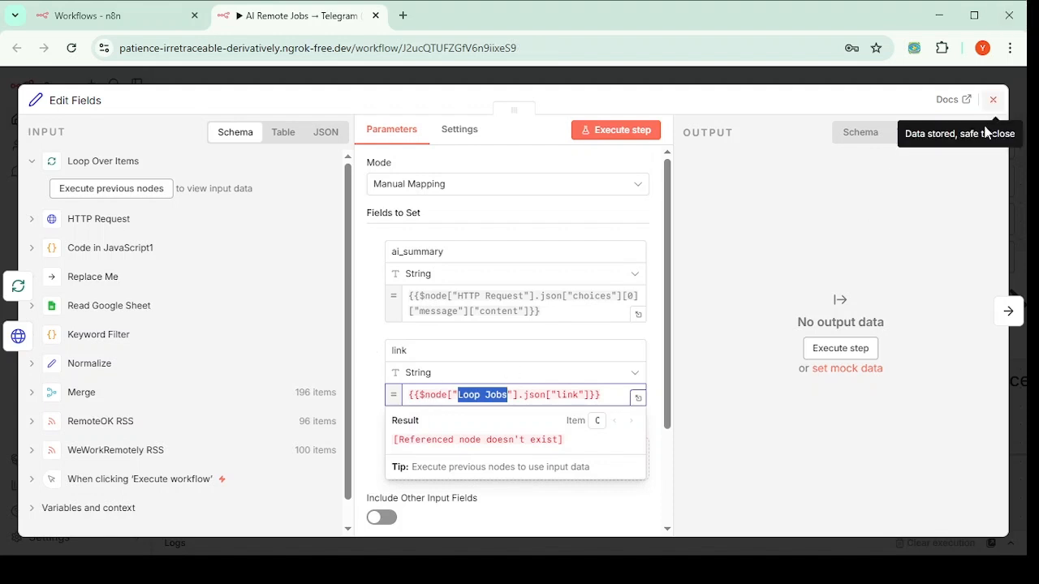
{"action": "left_click", "coordinate": [993, 101]}
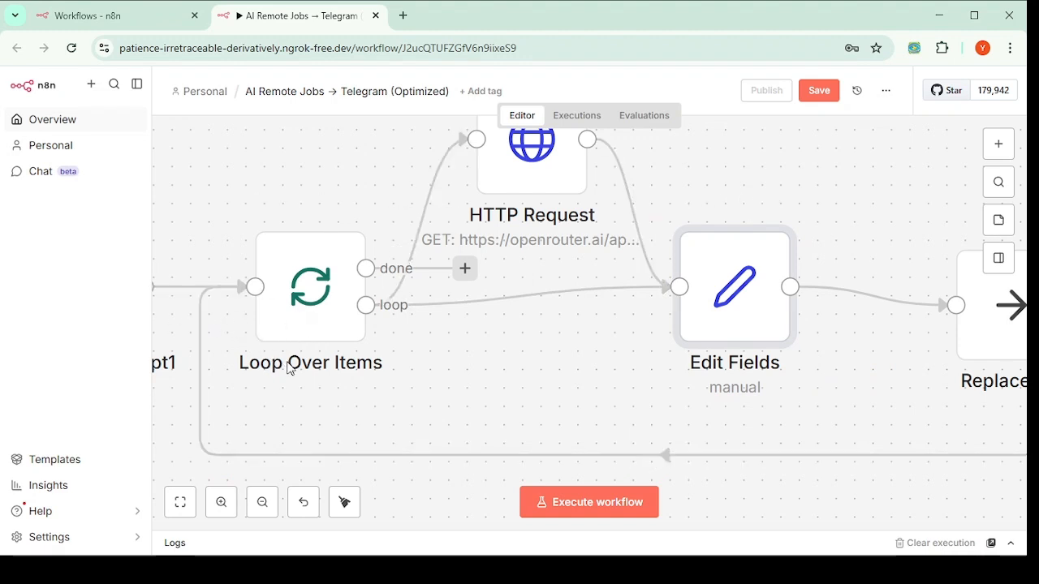
Step: Rename the Loop Over Items node to 'Loop Jobs' so the link expression resolves, then reopen Edit Fields
{"action": "right_click", "coordinate": [298, 297]}
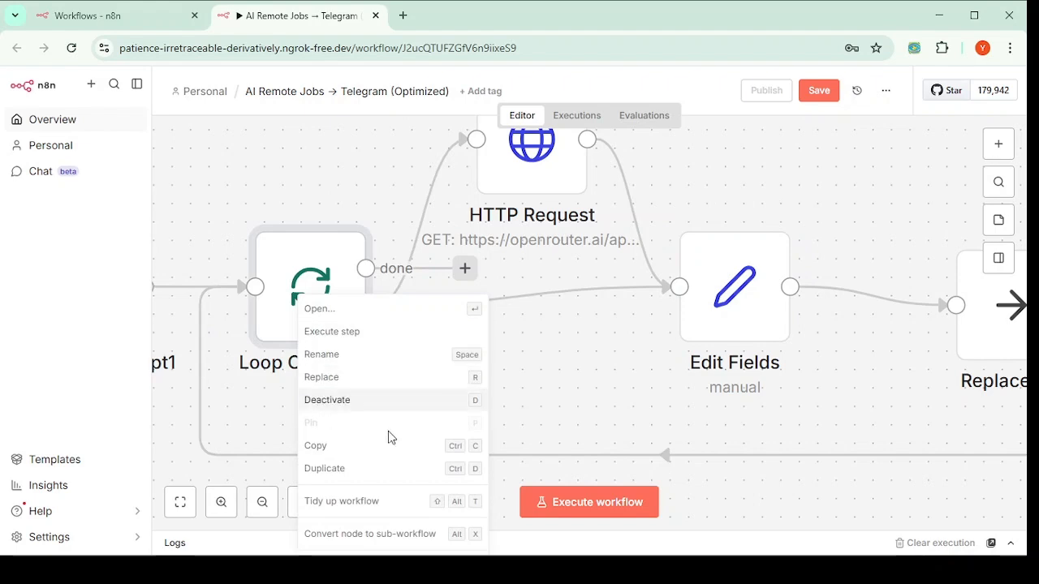
{"action": "left_click", "coordinate": [323, 355]}
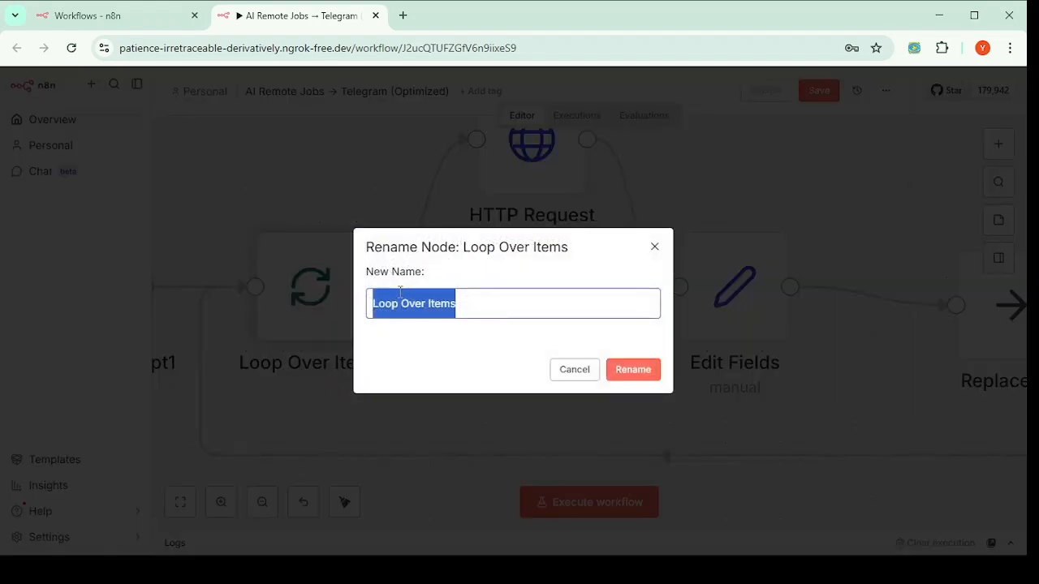
{"action": "type", "text": "Loop Jobs"}
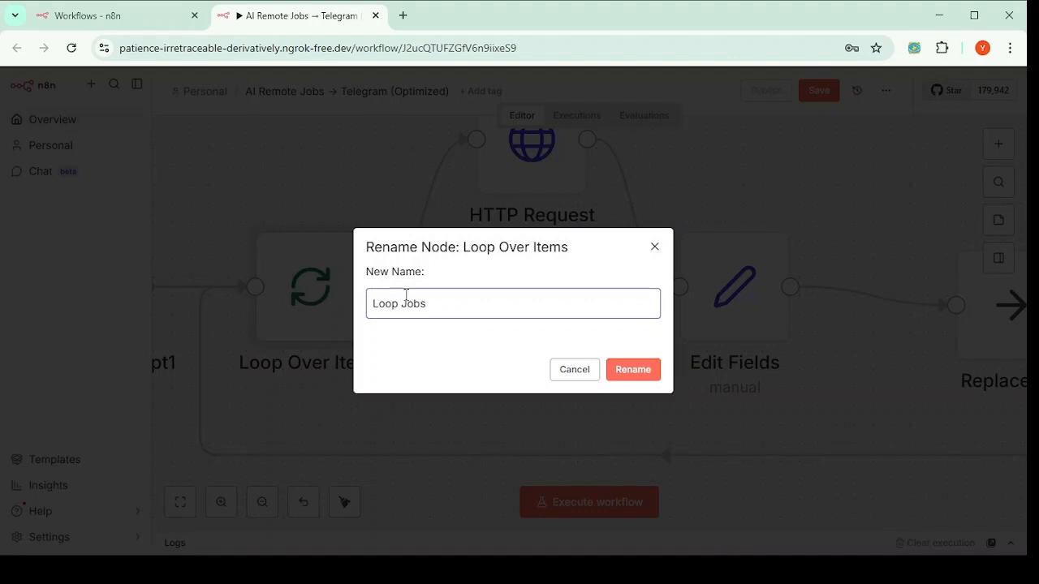
{"action": "left_click", "coordinate": [633, 370]}
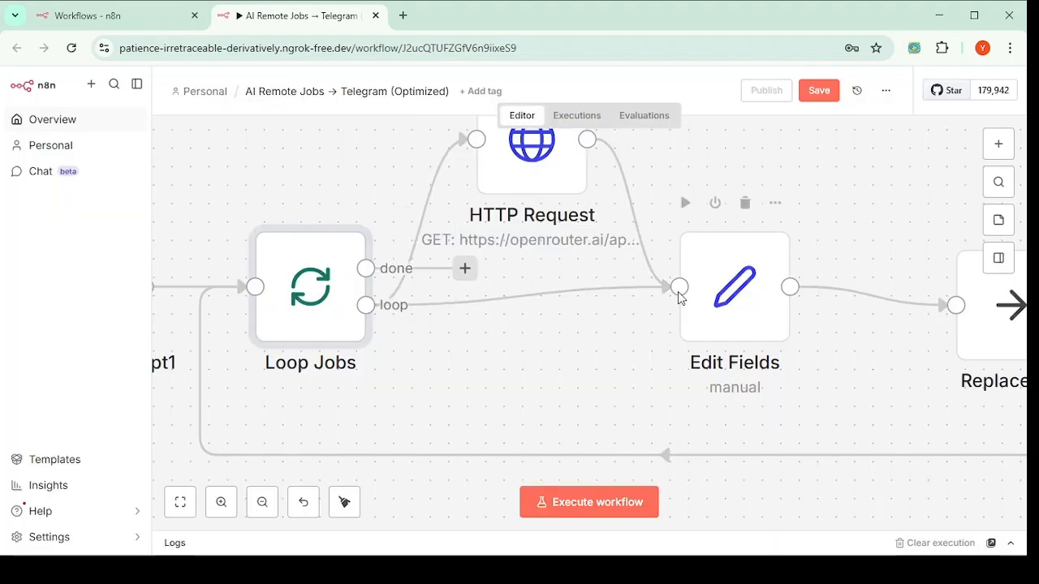
{"action": "left_click", "coordinate": [717, 299]}
{"action": "double_click", "coordinate": [717, 298]}
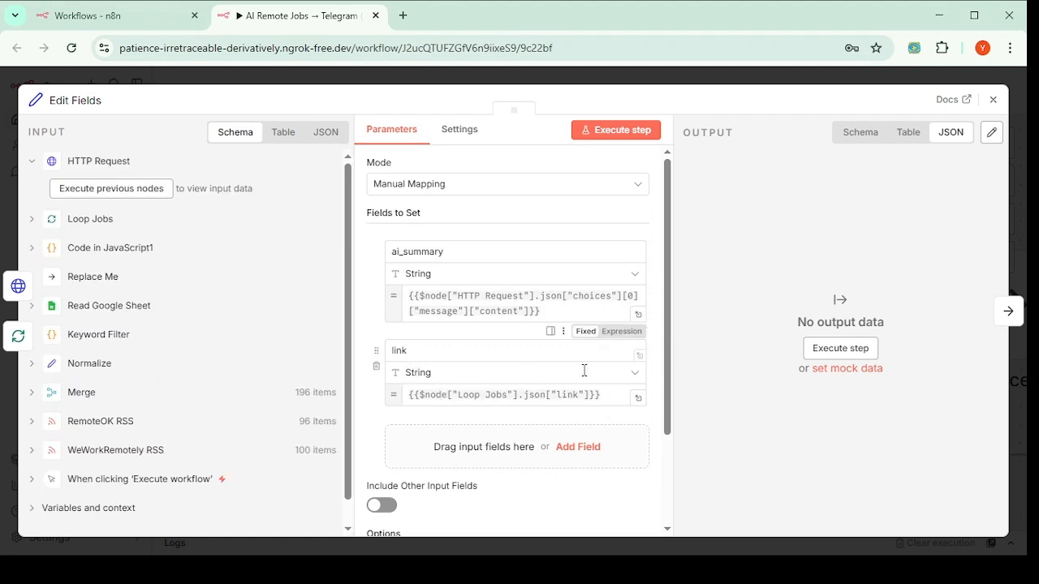
Step: Add a title field by copying the link expression and changing 'link' to 'title'
{"action": "left_click", "coordinate": [578, 446]}
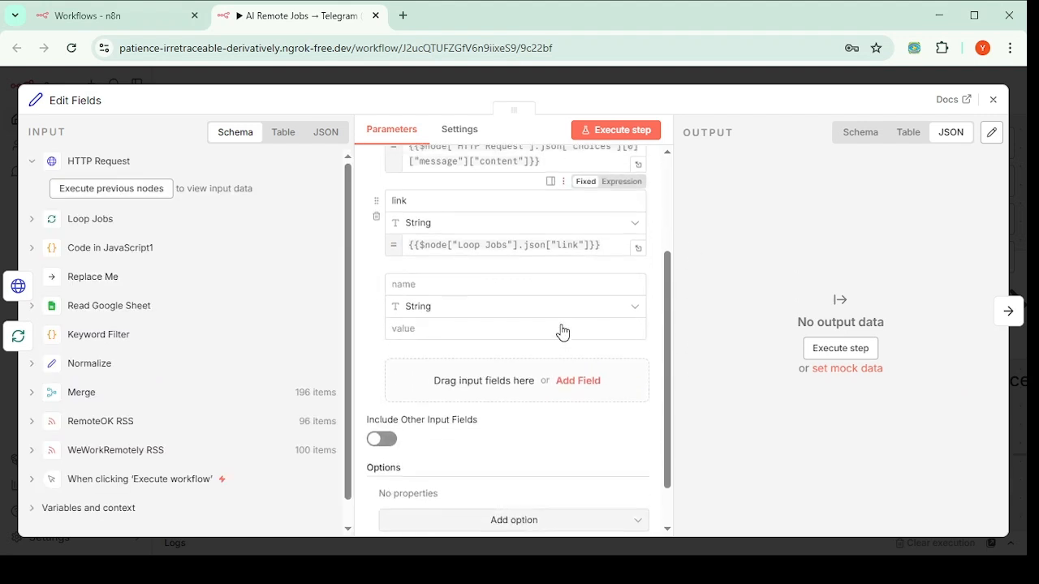
{"action": "left_click", "coordinate": [416, 281]}
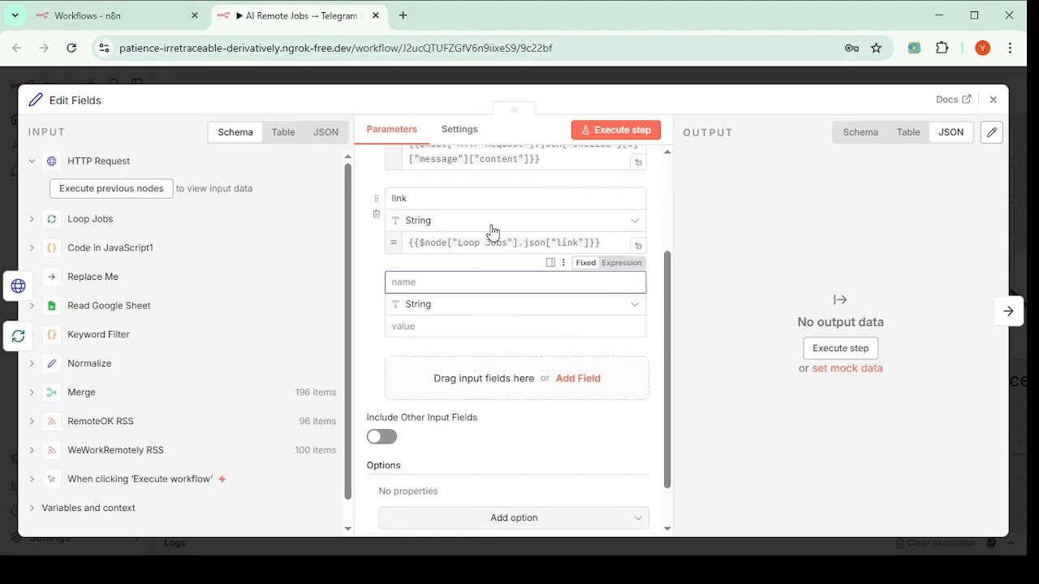
{"action": "type", "text": "title"}
{"action": "left_click", "coordinate": [581, 242]}
{"action": "key", "text": "ctrl+a"}
{"action": "key", "text": "ctrl+c"}
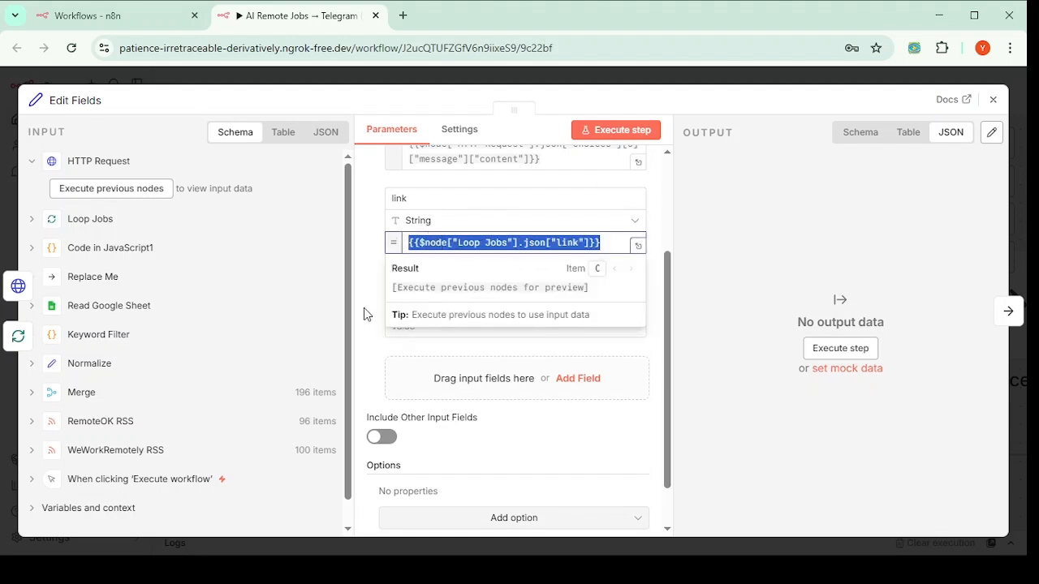
{"action": "left_click", "coordinate": [445, 347]}
{"action": "left_click", "coordinate": [458, 325]}
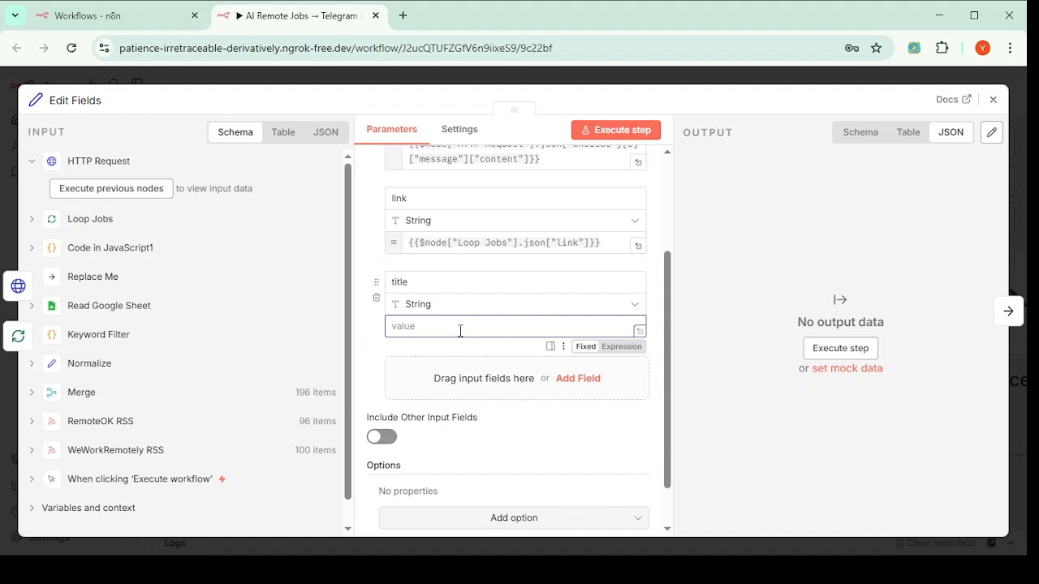
{"action": "key", "text": "ctrl+v"}
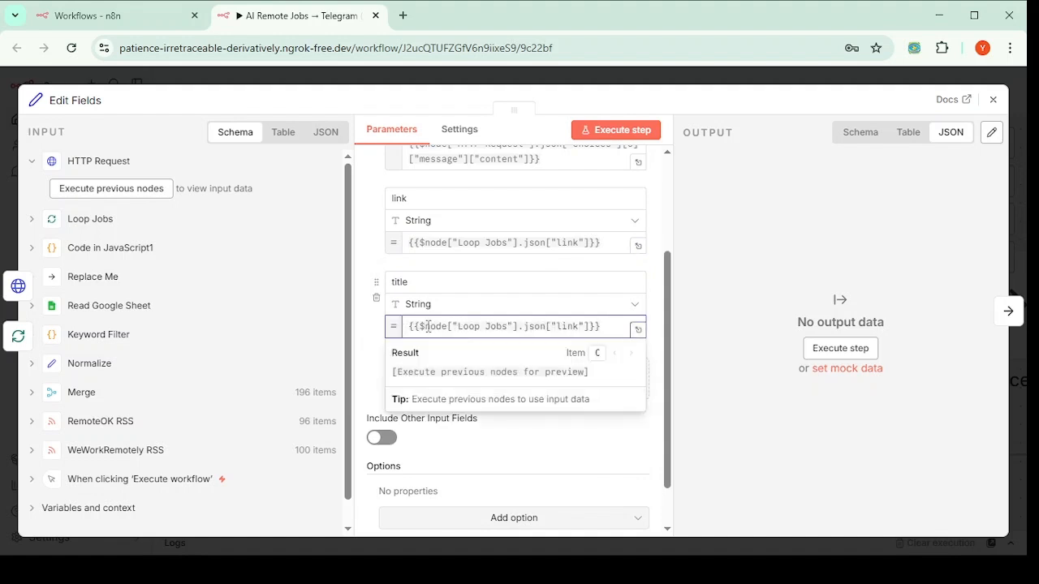
{"action": "double_click", "coordinate": [567, 327]}
{"action": "type", "text": "title"}
{"action": "left_click", "coordinate": [374, 327]}
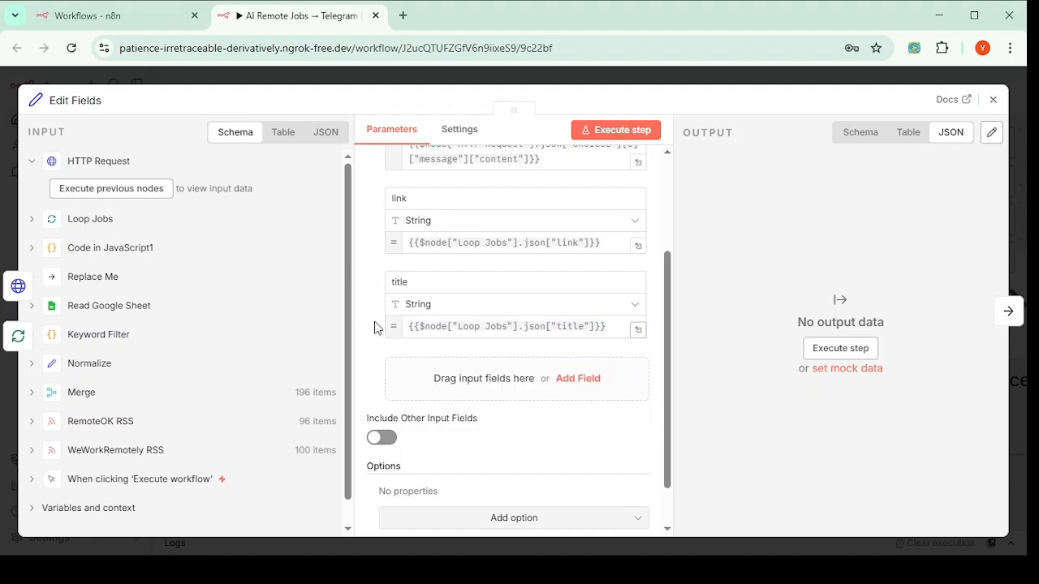
Step: Add category and description fields from the Loop Jobs category and contentSnippet expressions
{"action": "left_click", "coordinate": [579, 379]}
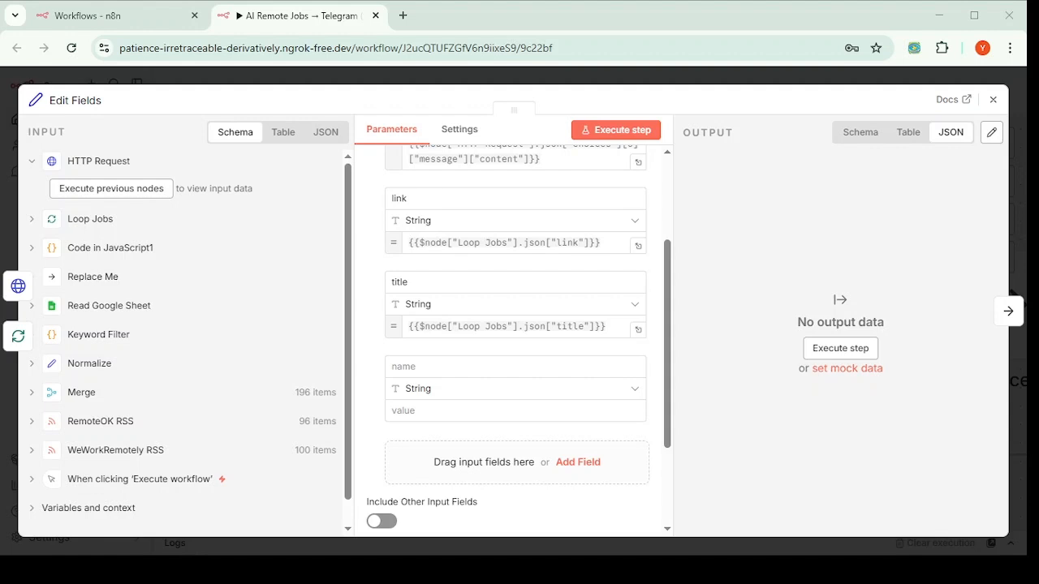
{"action": "left_click", "coordinate": [435, 366]}
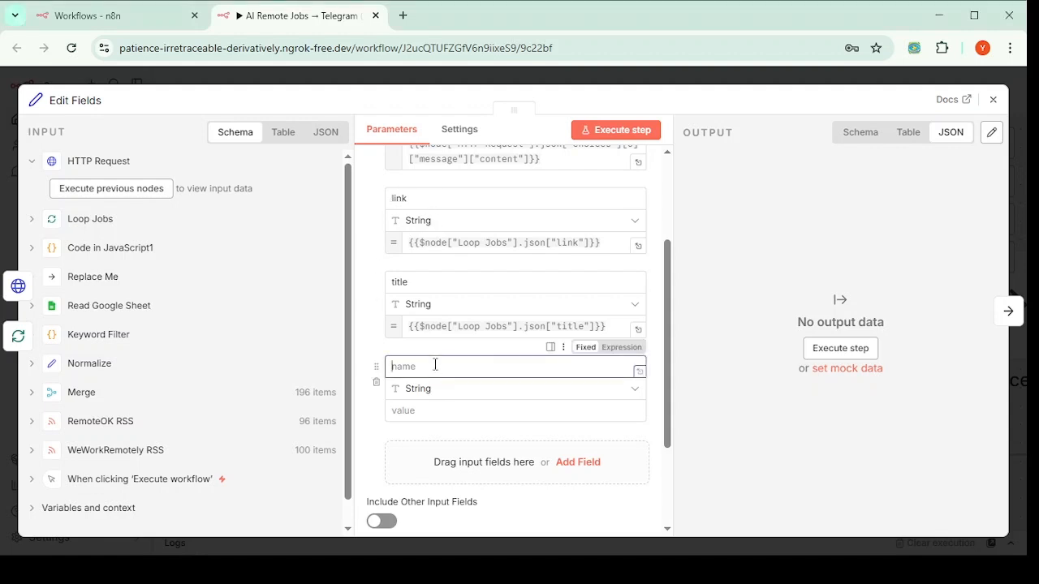
{"action": "type", "text": "category"}
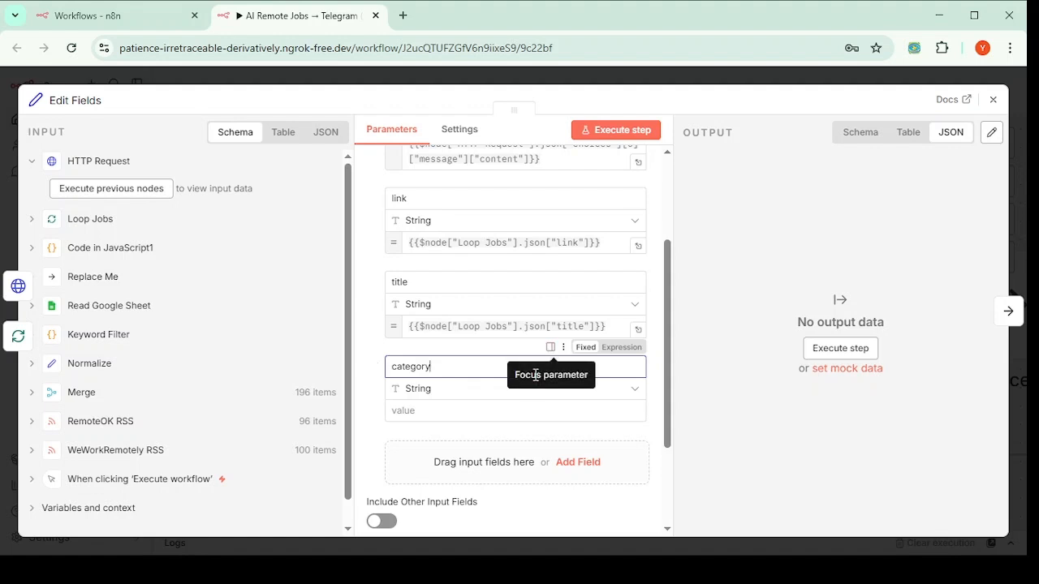
{"action": "left_click", "coordinate": [434, 408]}
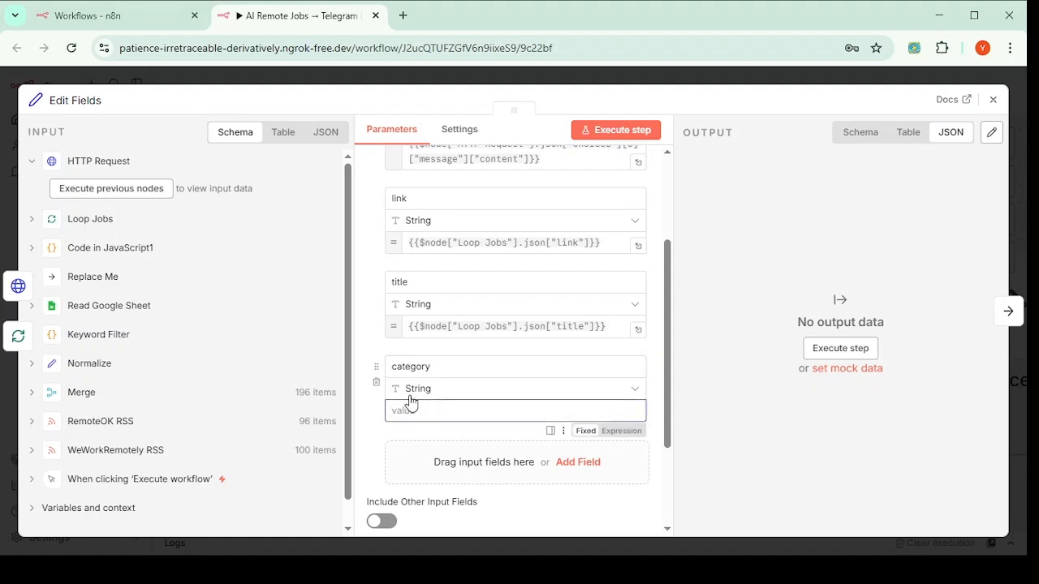
{"action": "type", "text": "{{$node[\"Loop Jobs\"].json[\"category\"]}}"}
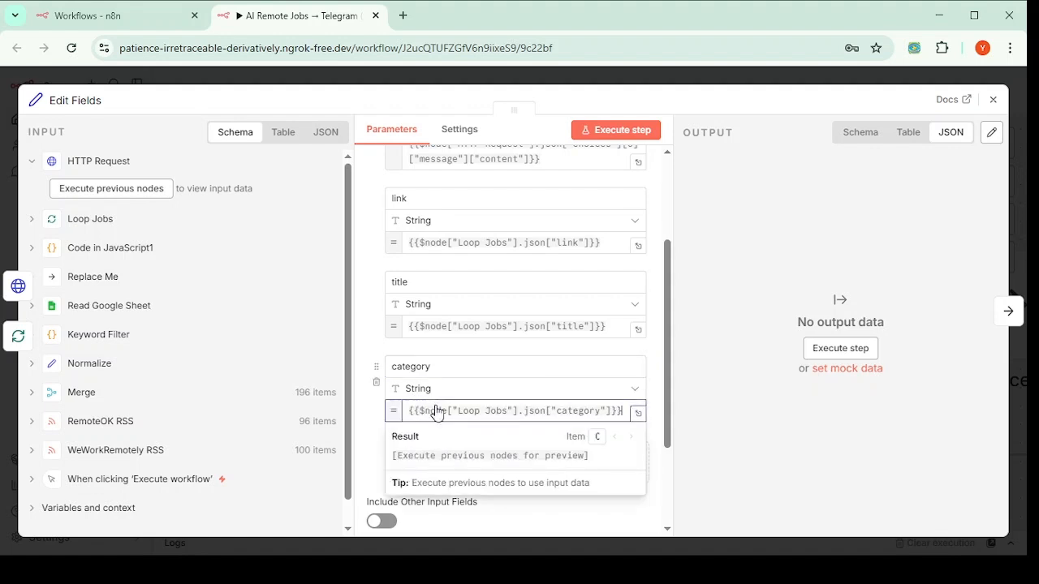
{"action": "left_click", "coordinate": [363, 401]}
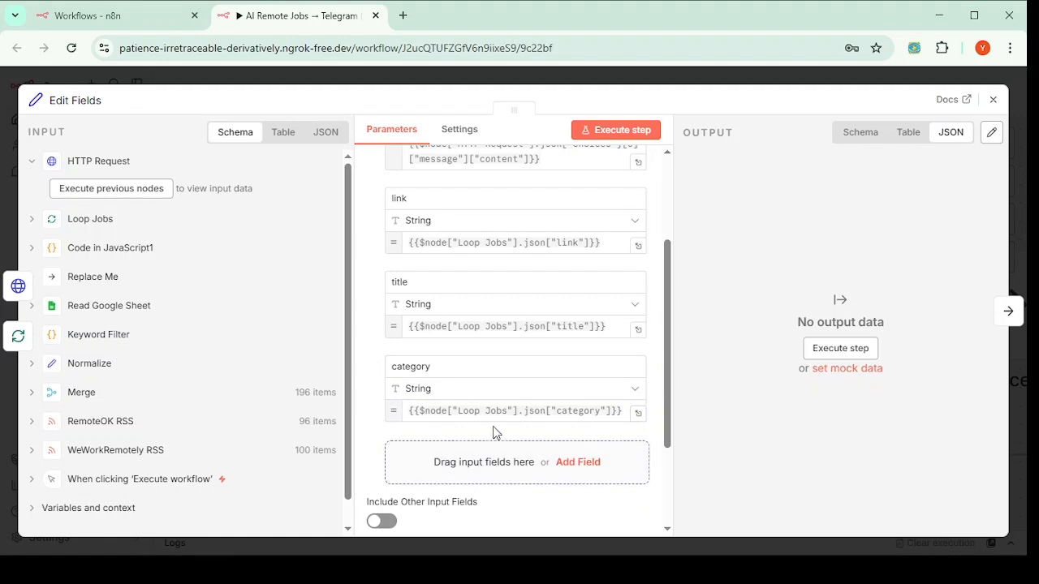
{"action": "left_click", "coordinate": [595, 463]}
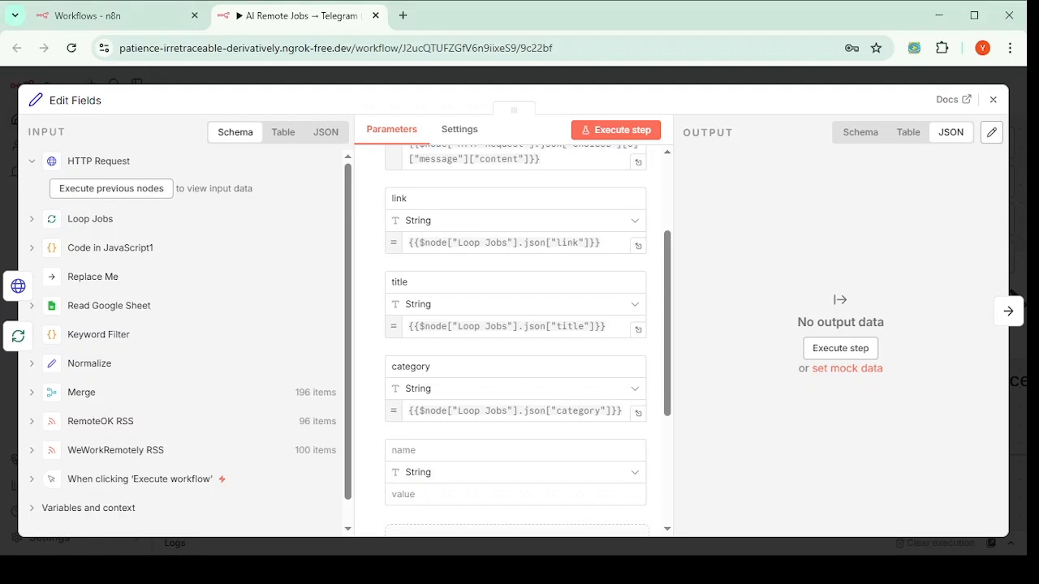
{"action": "left_click", "coordinate": [438, 451]}
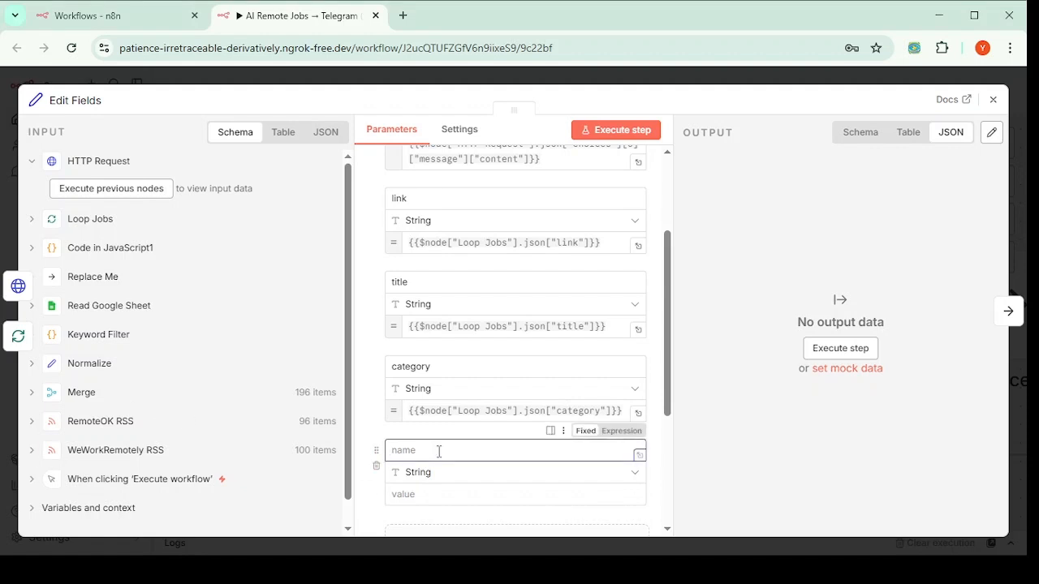
{"action": "type", "text": "description"}
{"action": "left_click", "coordinate": [454, 493]}
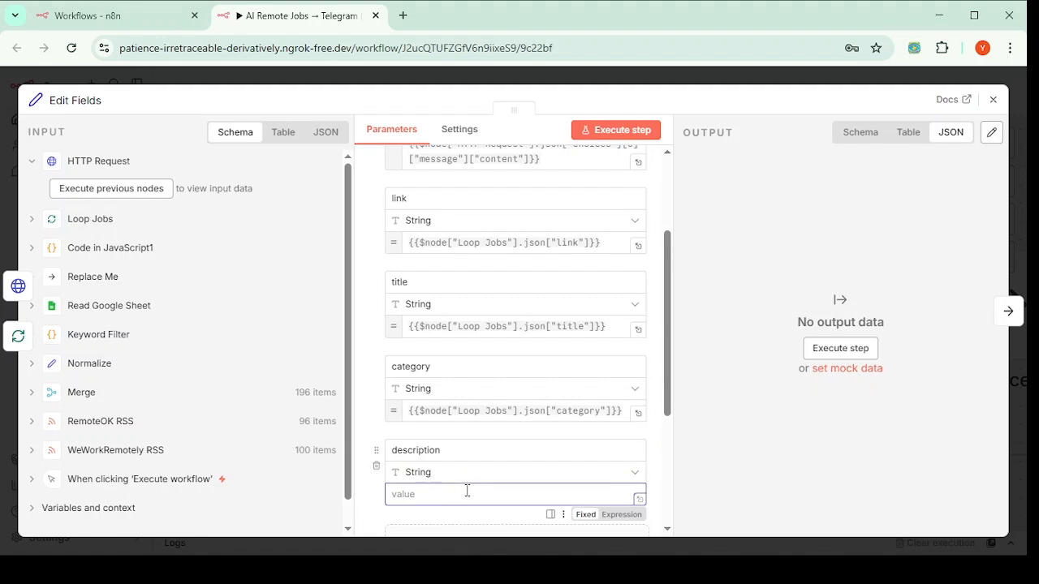
{"action": "type", "text": "{{$node[\"Loop Jobs\"].json[\"contentSnippet\"]}}"}
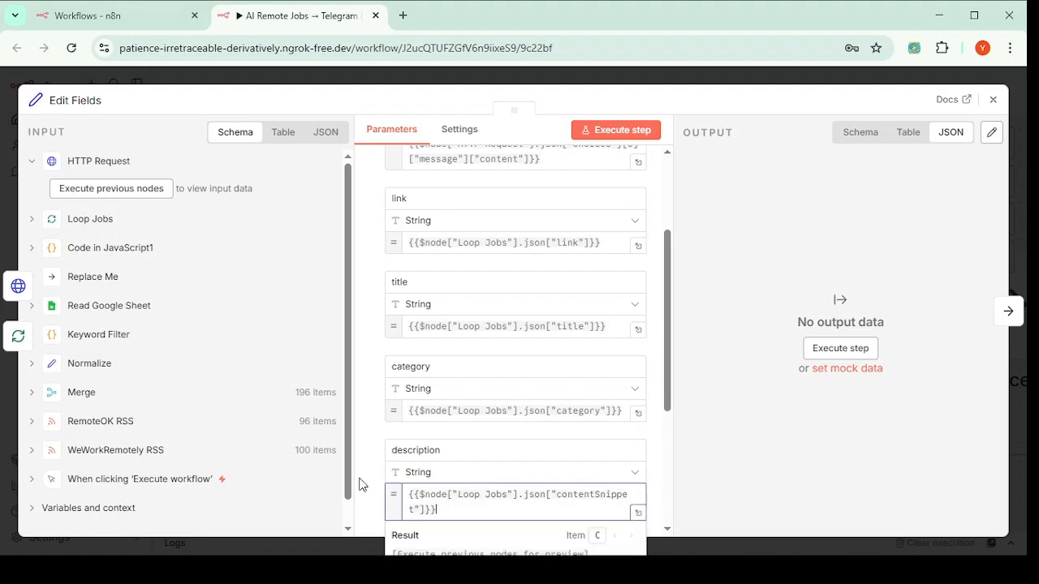
{"action": "scroll", "coordinate": [616, 438], "scroll_direction": "down", "scroll_amount": 5}
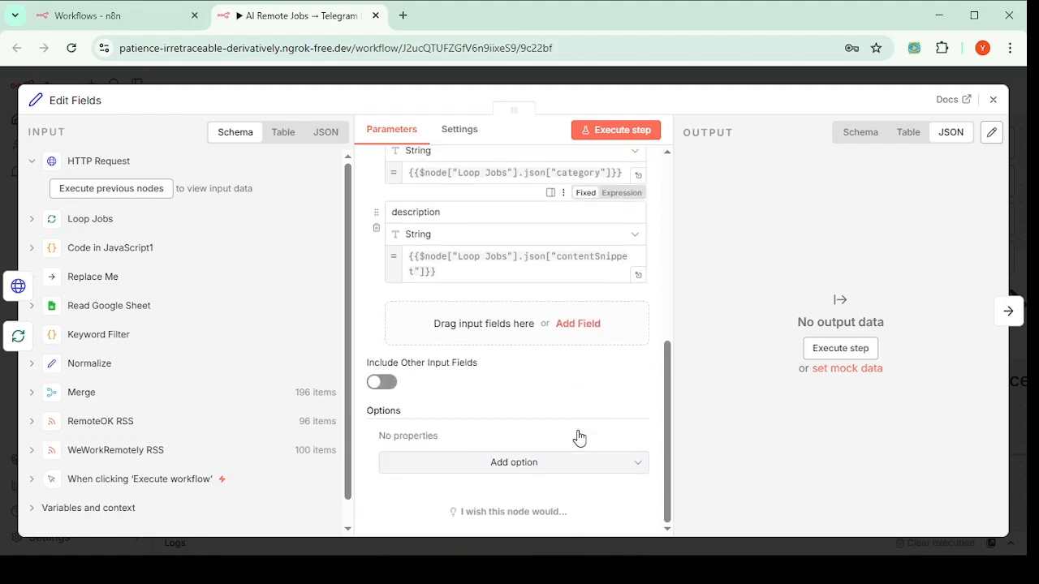
Step: Add a date_added field taking the Loop Jobs pubDate expression
{"action": "left_click", "coordinate": [582, 325]}
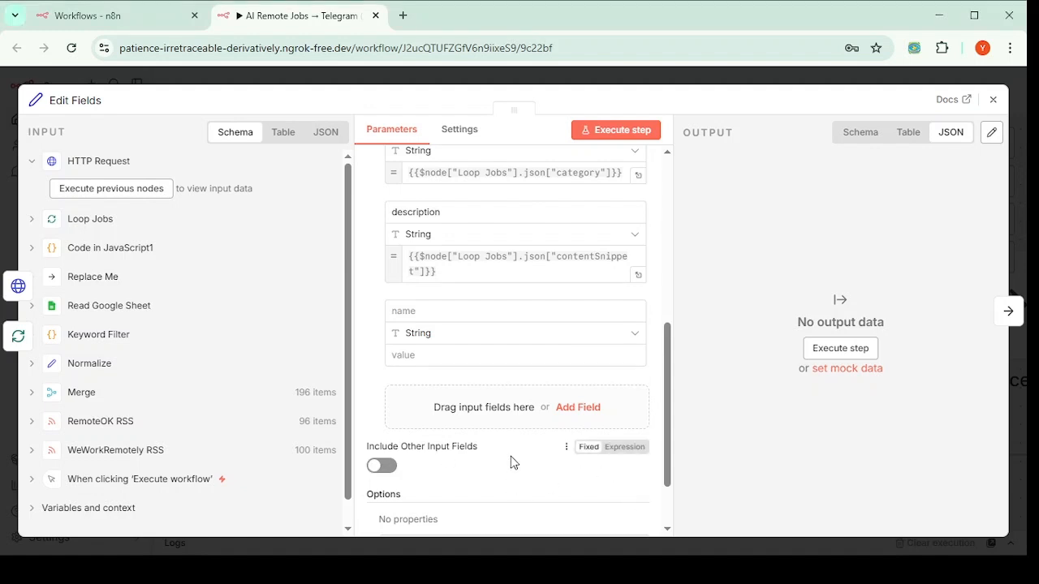
{"action": "left_click", "coordinate": [450, 309]}
{"action": "type", "text": "date_adde"}
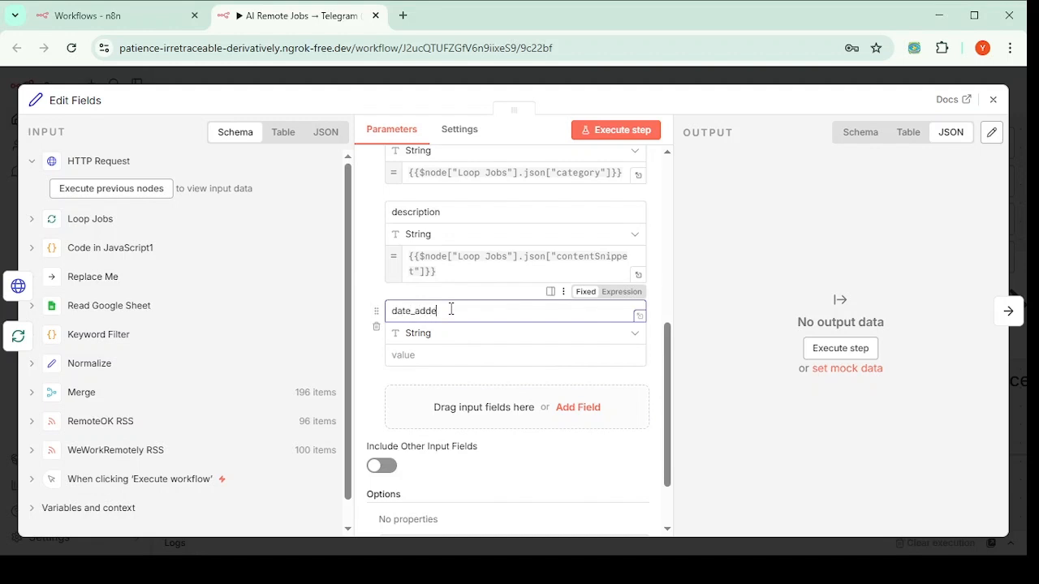
{"action": "type", "text": "d"}
{"action": "left_click", "coordinate": [467, 355]}
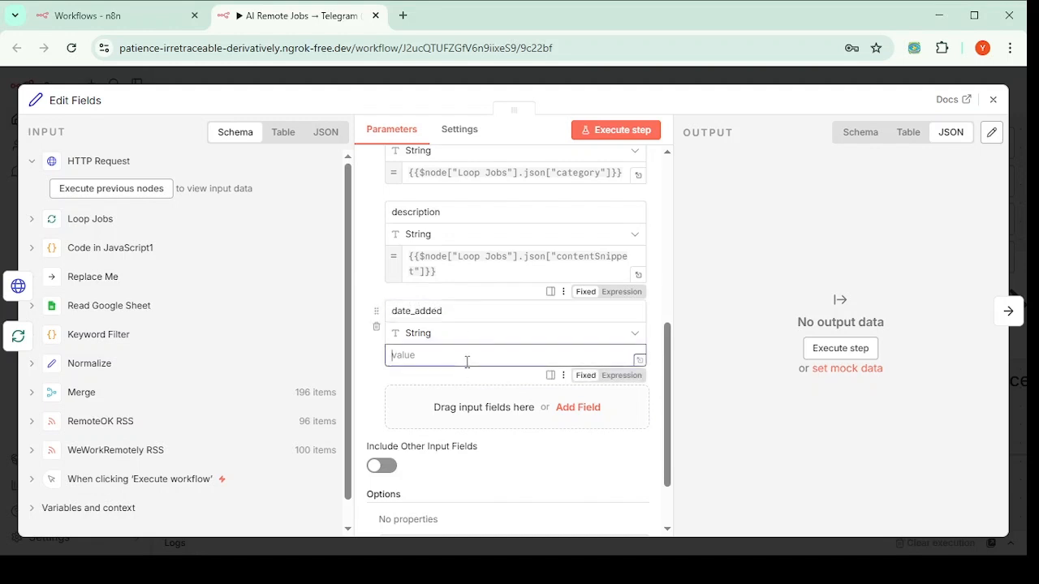
{"action": "type", "text": "{{$node[\"Loop Jobs\"].json[\"pubDate\"]}}"}
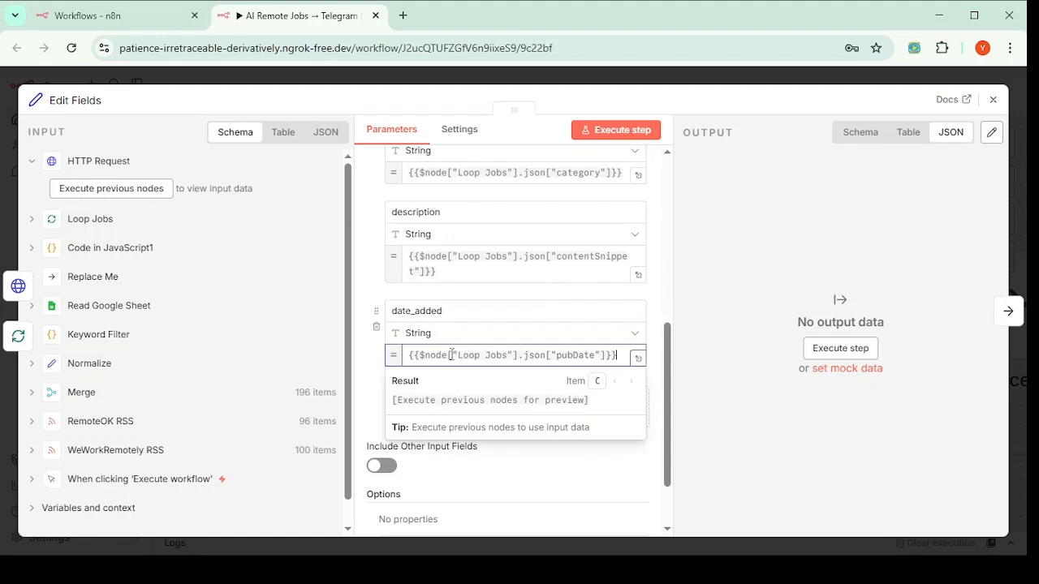
{"action": "left_click", "coordinate": [364, 367]}
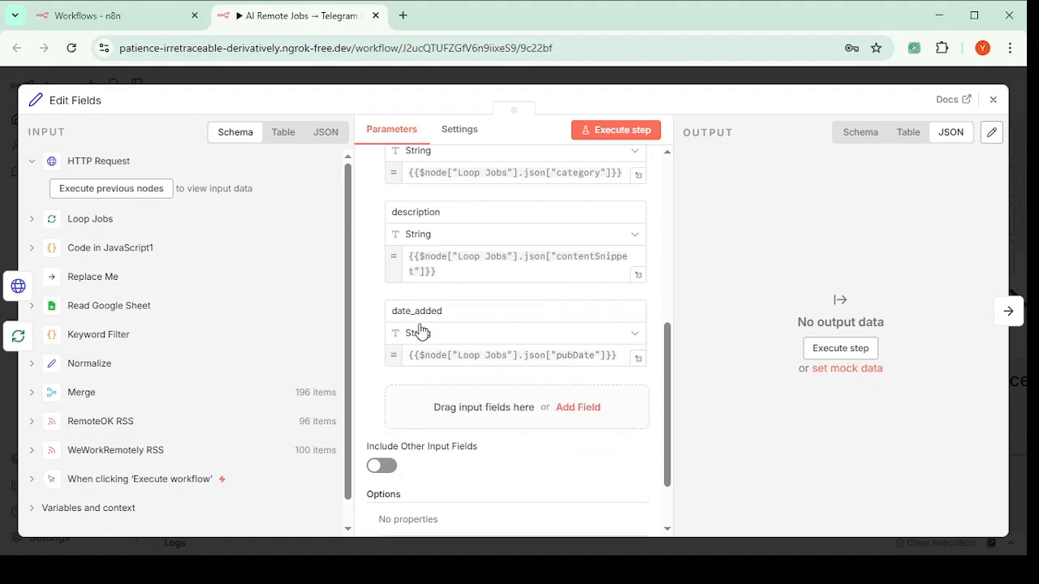
{"action": "scroll", "coordinate": [454, 340], "scroll_direction": "up", "scroll_amount": 10}
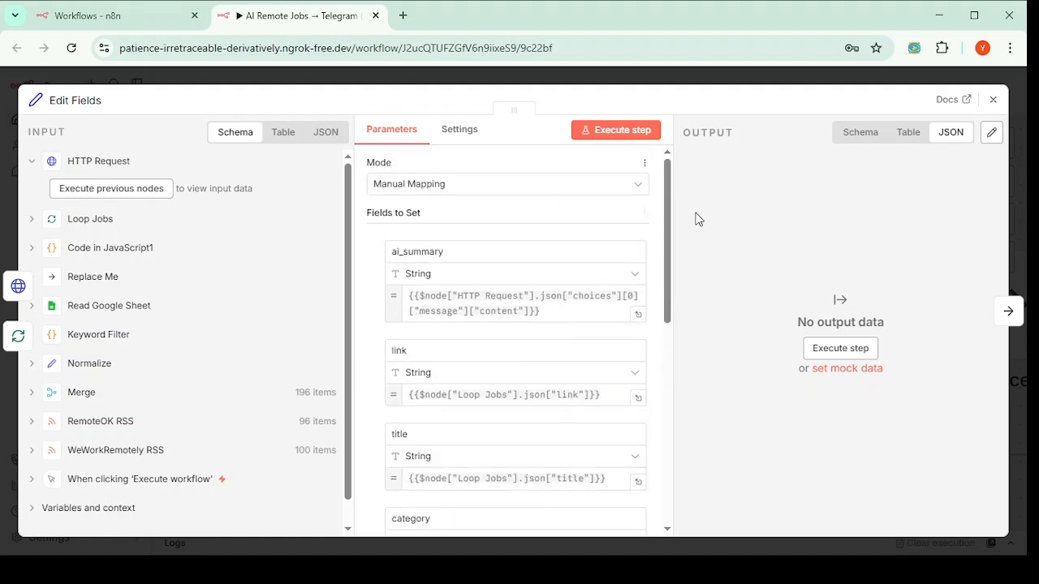
Step: Close Edit Fields and drag Replace Me further right to free space after Edit Fields
{"action": "left_click", "coordinate": [993, 99]}
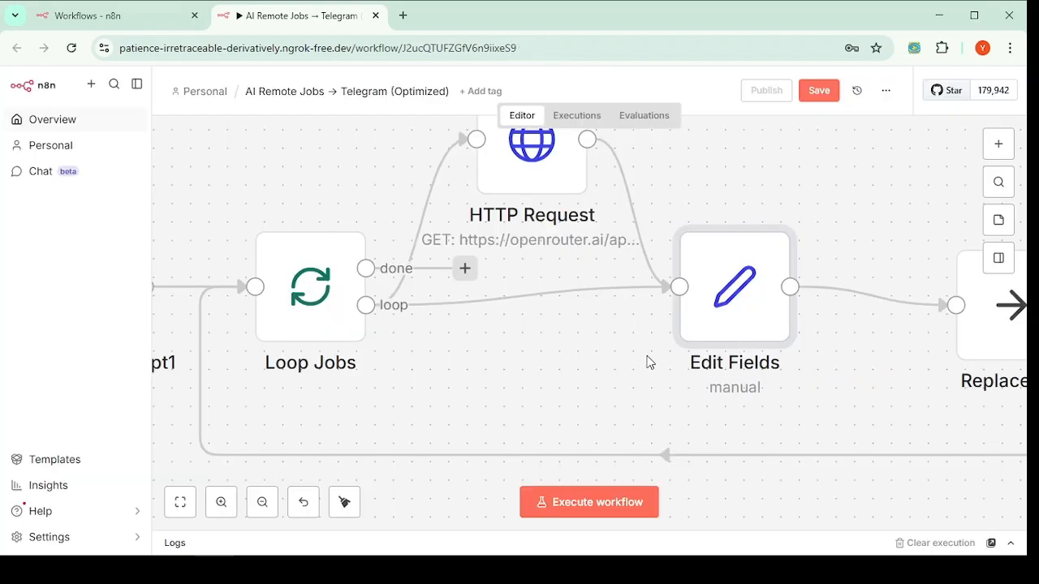
{"action": "scroll", "coordinate": [649, 358], "scroll_direction": "right", "scroll_amount": 5}
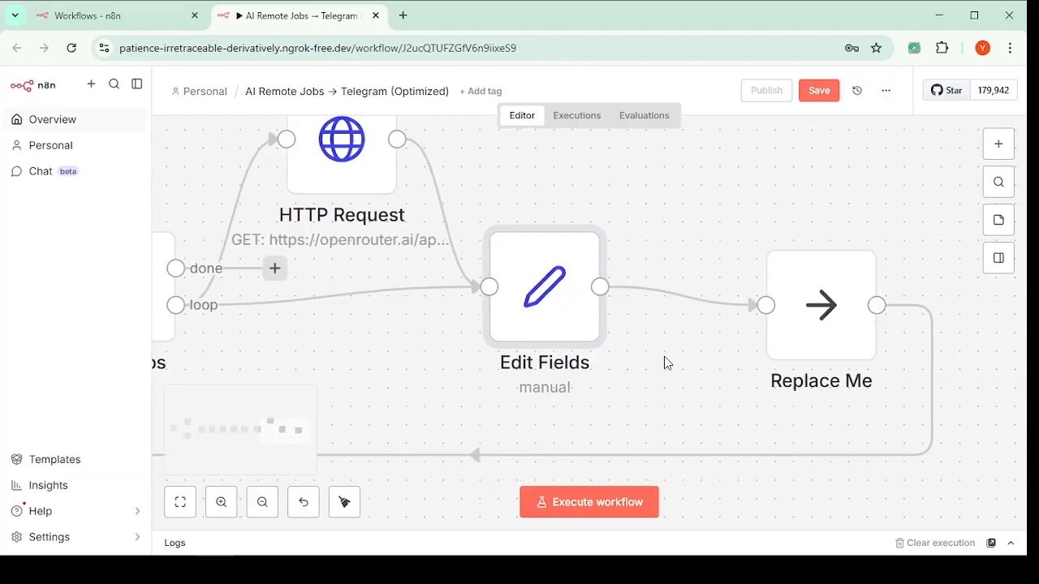
{"action": "scroll", "coordinate": [664, 363], "scroll_direction": "down", "scroll_amount": 6}
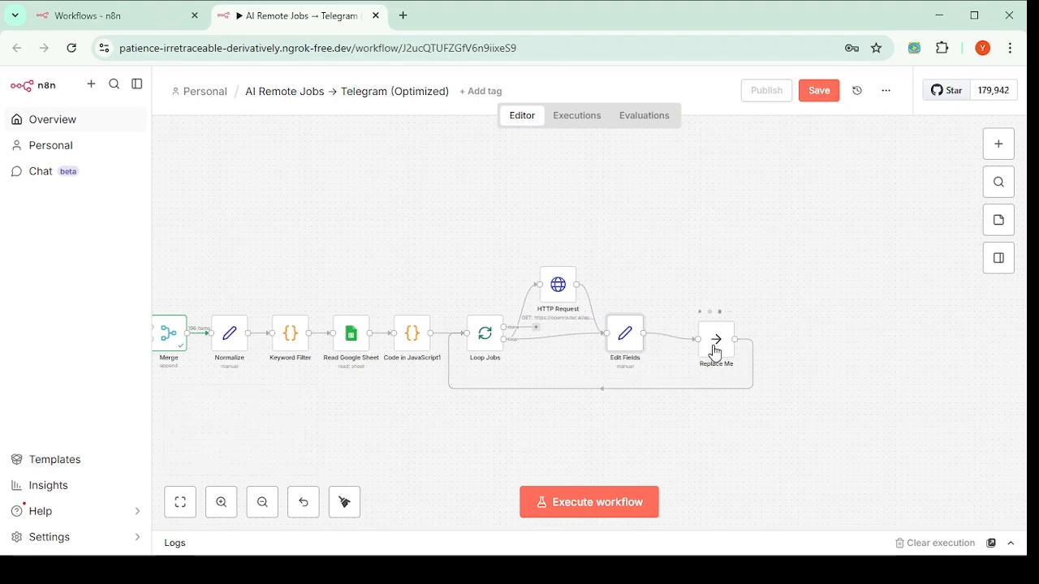
{"action": "left_click_drag", "start_coordinate": [719, 352], "coordinate": [835, 341]}
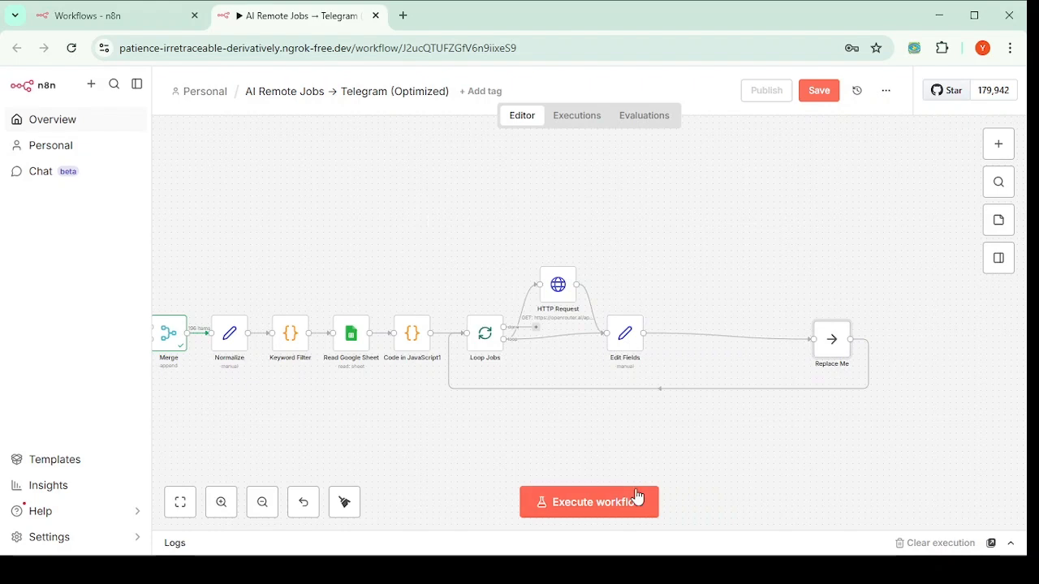
{"action": "left_click", "coordinate": [682, 569]}
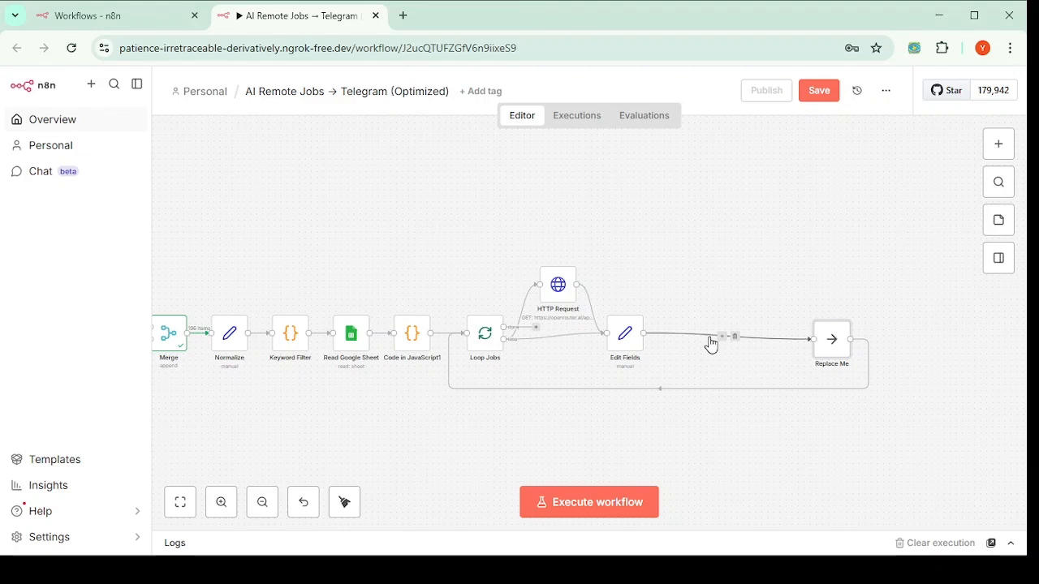
Step: Insert a Telegram 'Send a text message' node between Edit Fields and Replace Me
{"action": "left_click", "coordinate": [721, 336]}
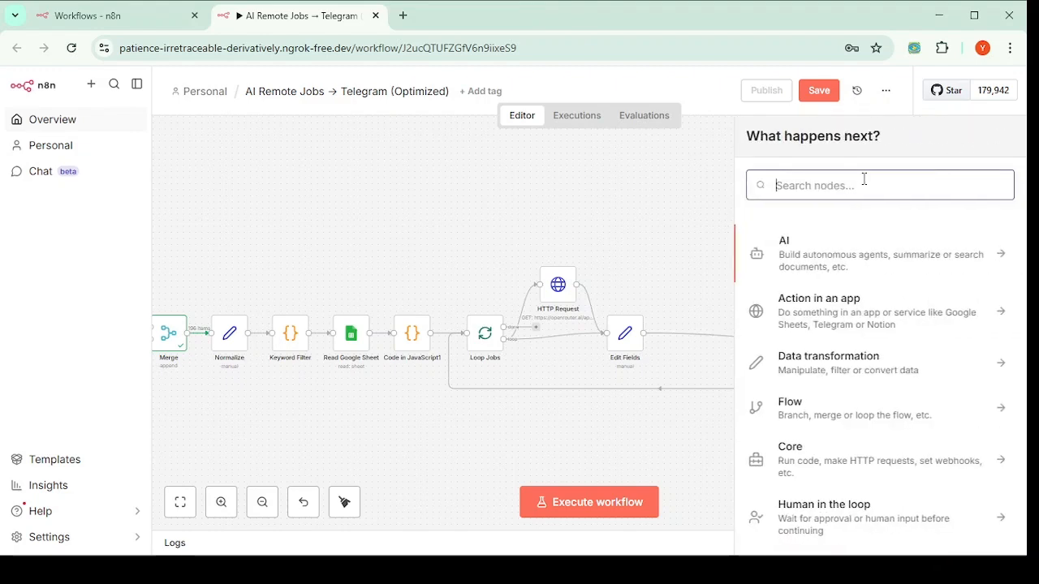
{"action": "type", "text": "te"}
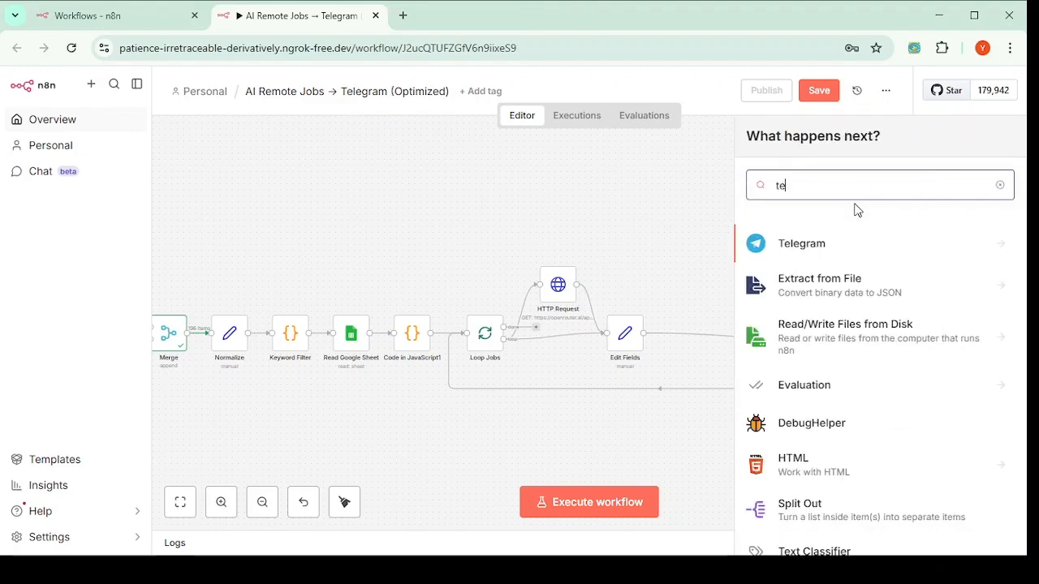
{"action": "left_click", "coordinate": [872, 252]}
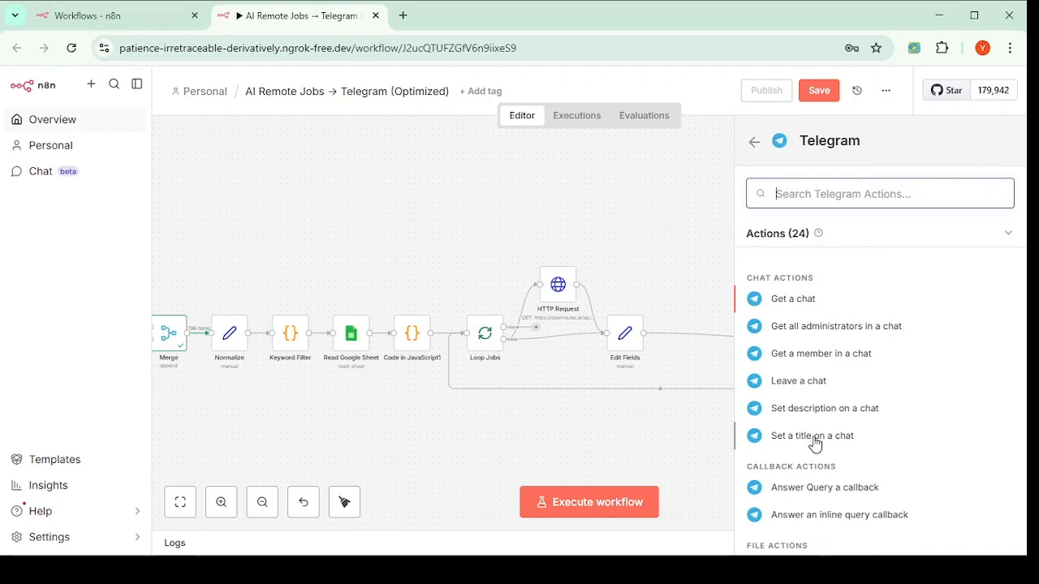
{"action": "scroll", "coordinate": [815, 443], "scroll_direction": "down", "scroll_amount": 4}
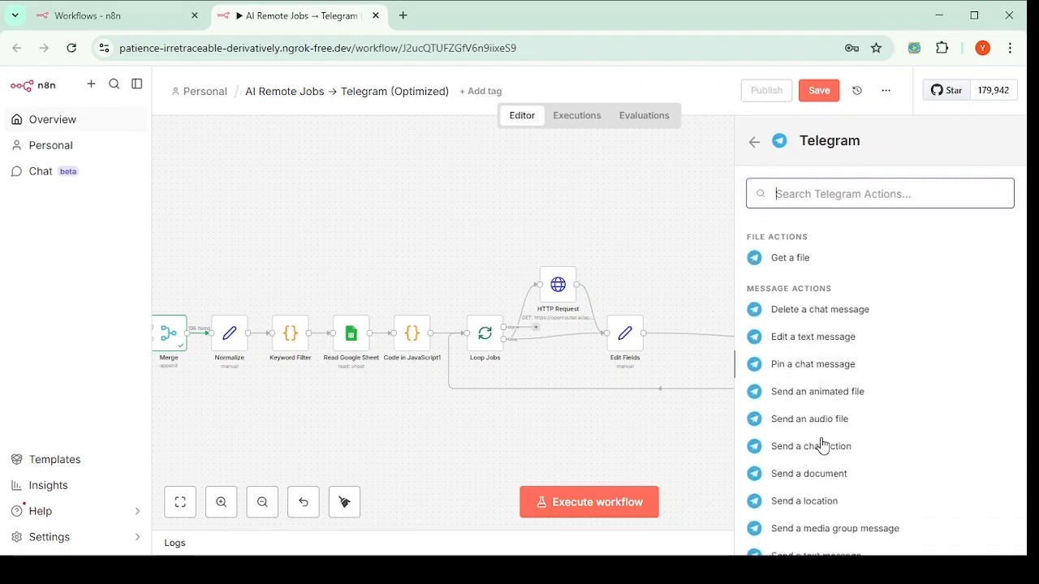
{"action": "scroll", "coordinate": [821, 444], "scroll_direction": "down", "scroll_amount": 1}
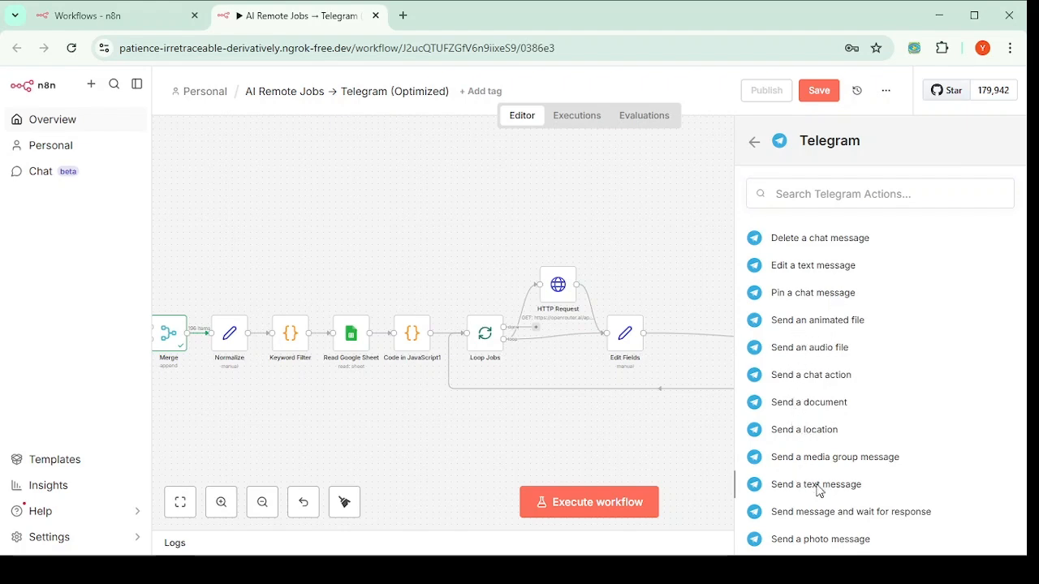
{"action": "left_click", "coordinate": [816, 484]}
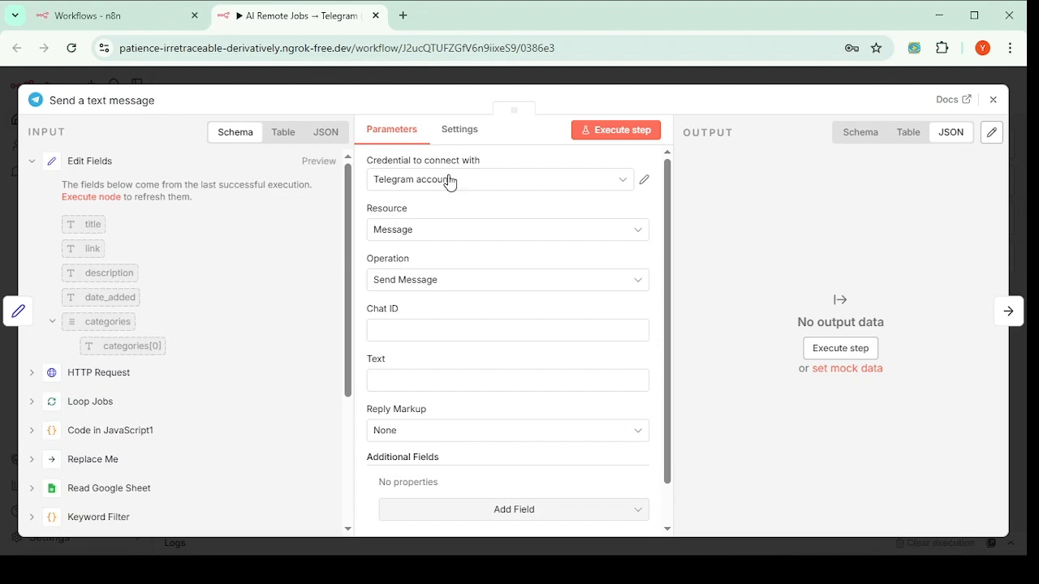
Step: Choose the existing Telegram account credential for the Send a text message node
{"action": "left_click", "coordinate": [594, 184]}
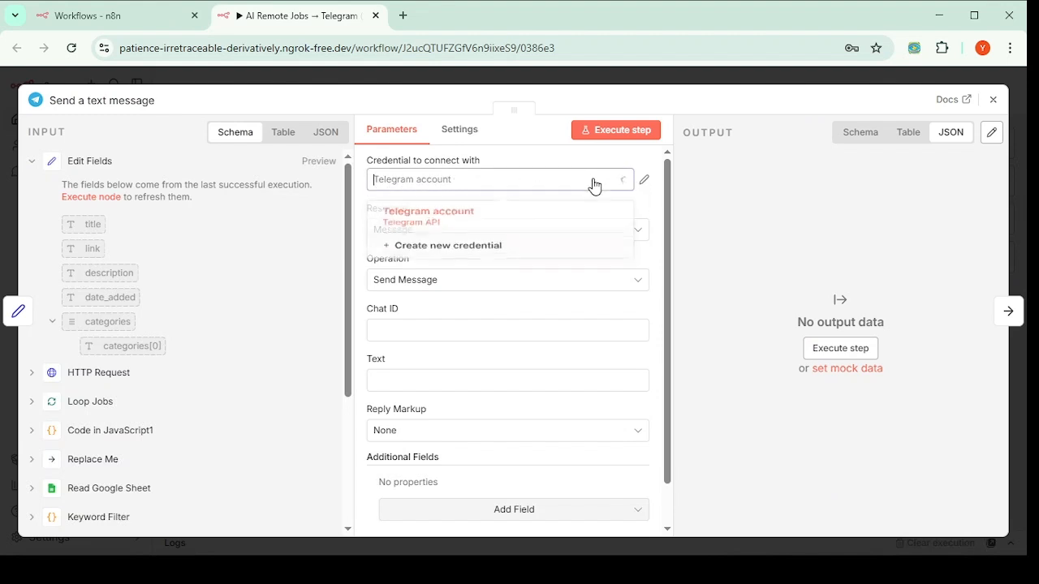
{"action": "left_click", "coordinate": [423, 222]}
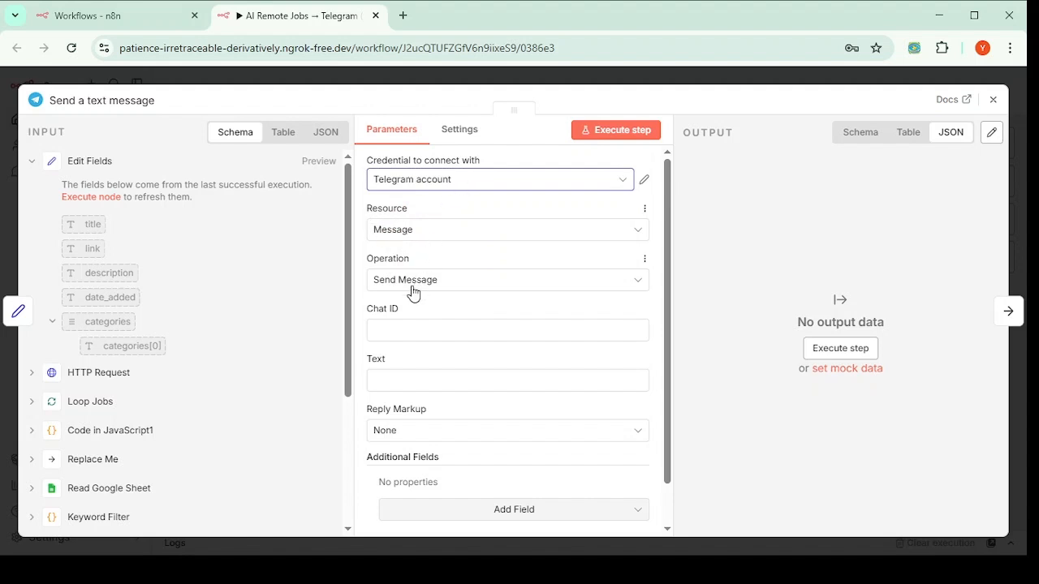
{"action": "left_click", "coordinate": [389, 332]}
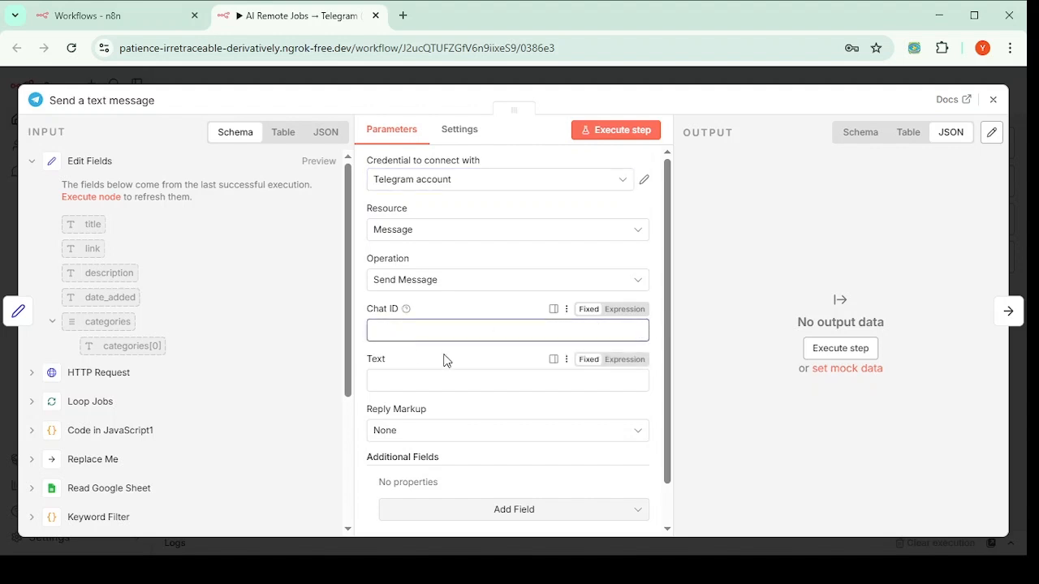
{"action": "scroll", "coordinate": [445, 333], "scroll_direction": "down", "scroll_amount": 1}
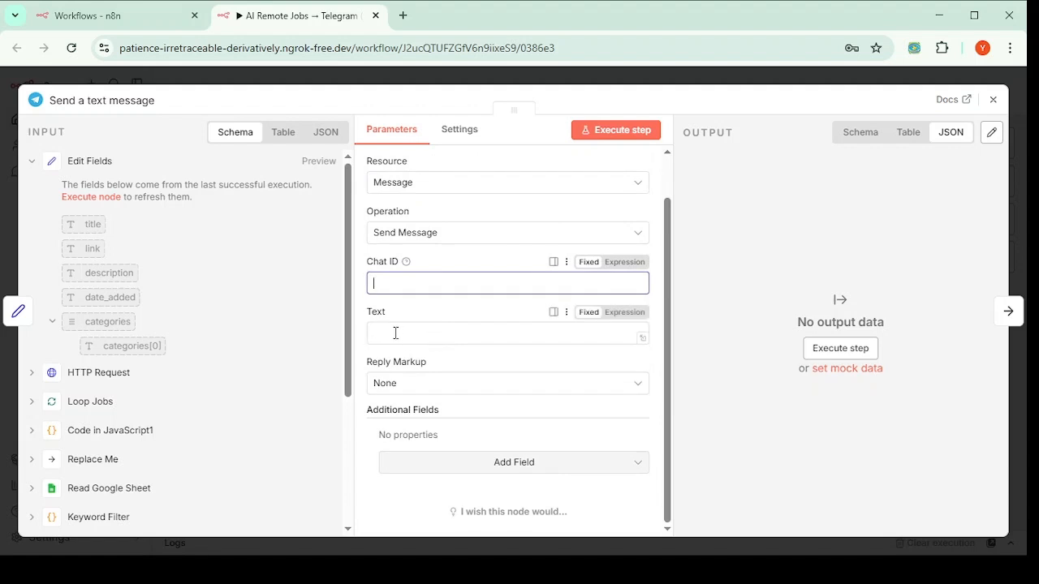
Step: Make the Text an expression: the New AI Remote Job template with title, ai_summary and link
{"action": "left_click", "coordinate": [622, 312]}
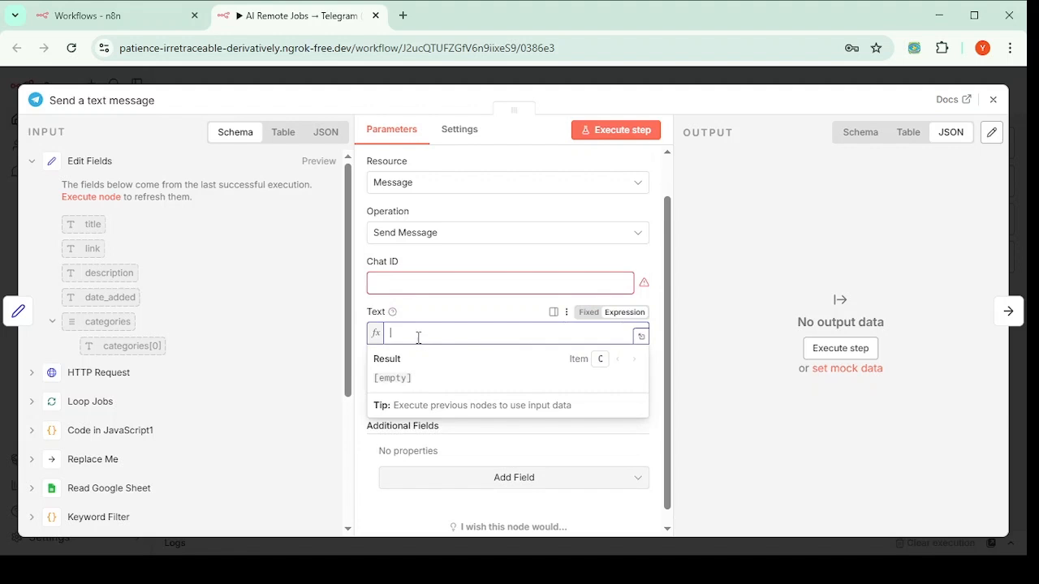
{"action": "key", "text": "ctrl+v"}
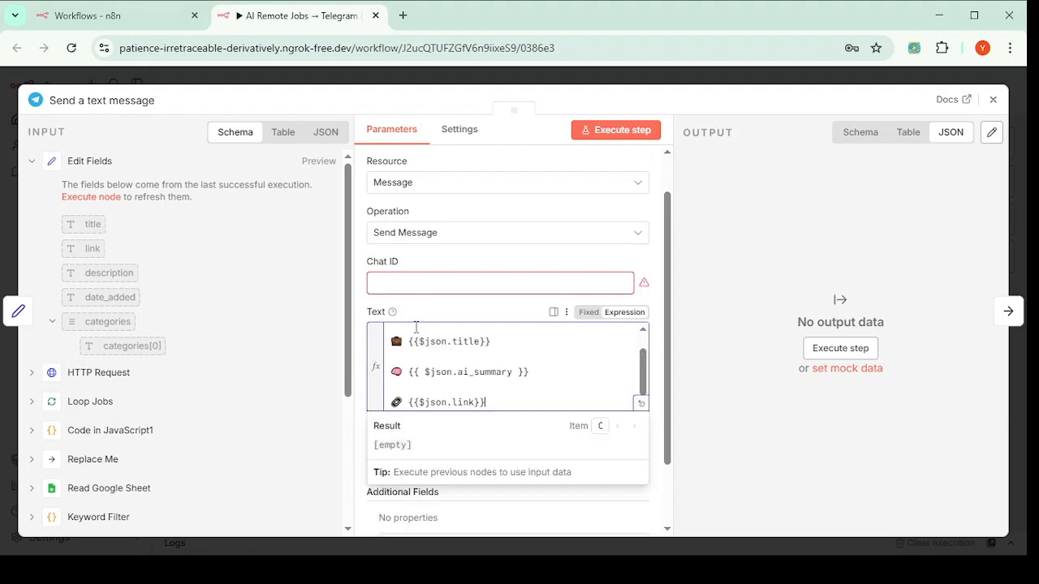
{"action": "scroll", "coordinate": [483, 387], "scroll_direction": "up", "scroll_amount": 1}
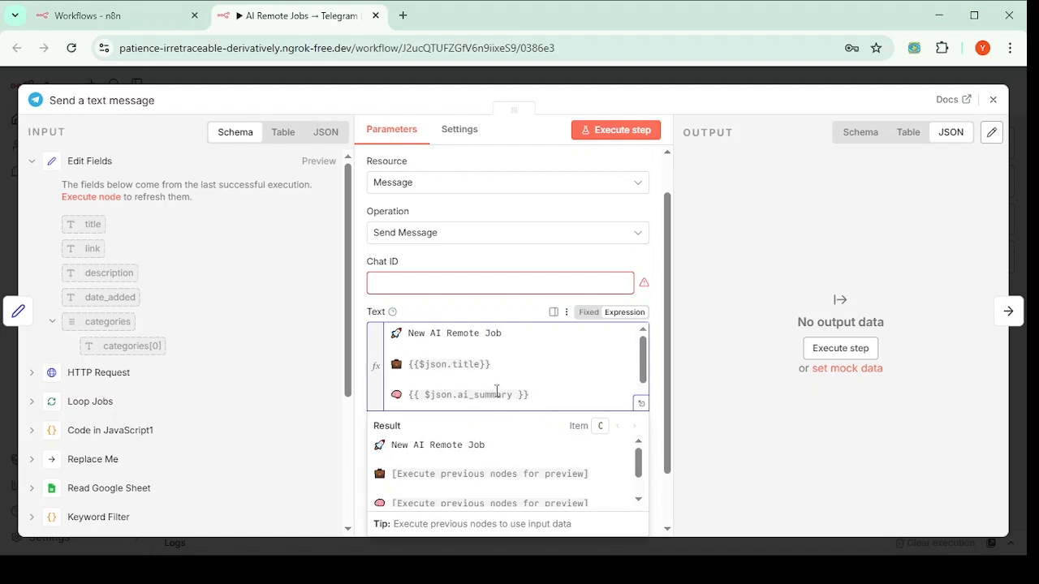
{"action": "scroll", "coordinate": [466, 377], "scroll_direction": "down", "scroll_amount": 1}
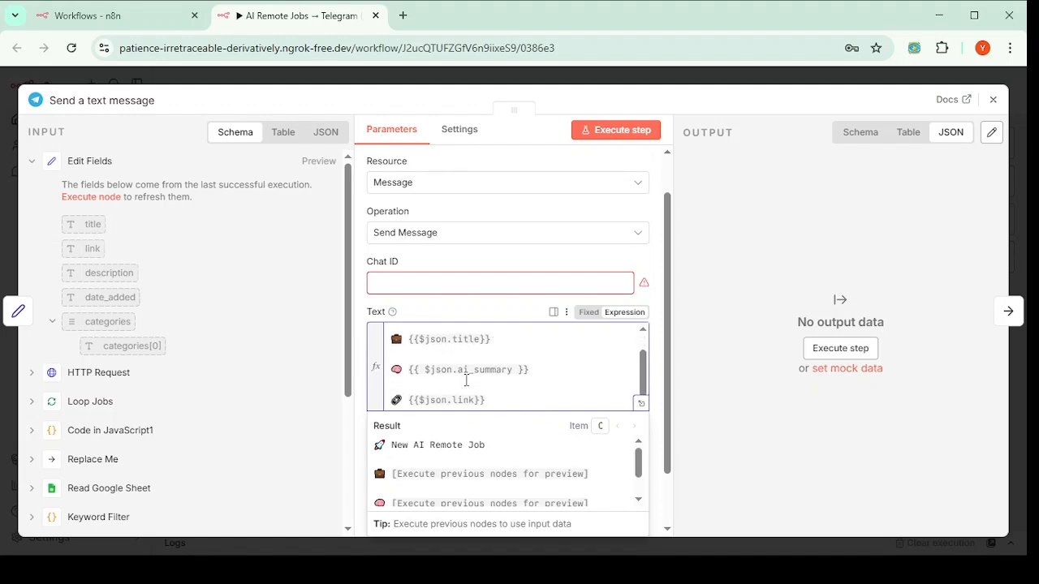
{"action": "left_click", "coordinate": [654, 333]}
{"action": "scroll", "coordinate": [503, 389], "scroll_direction": "down", "scroll_amount": 2}
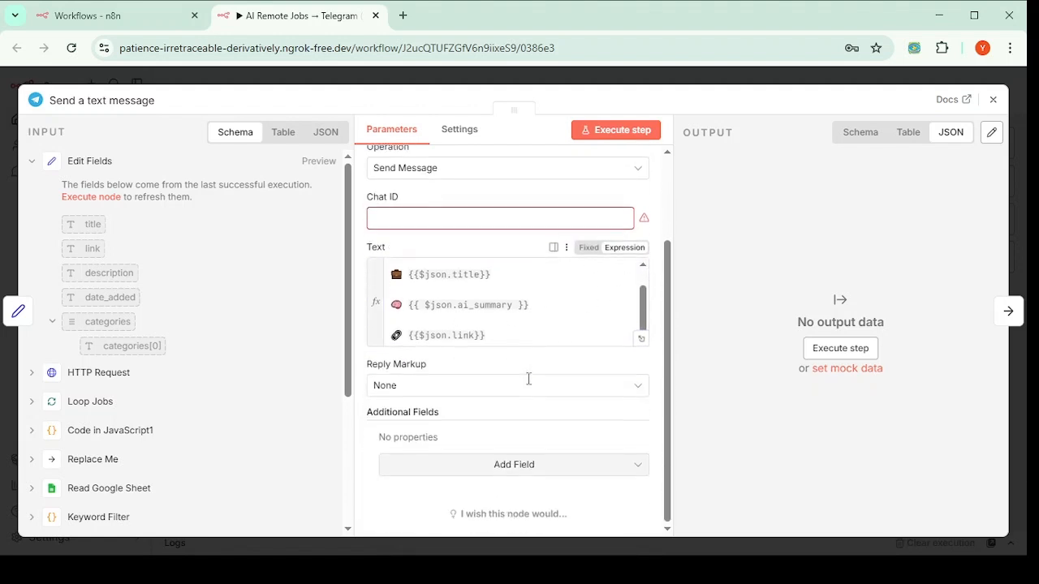
{"action": "scroll", "coordinate": [396, 272], "scroll_direction": "up", "scroll_amount": 1}
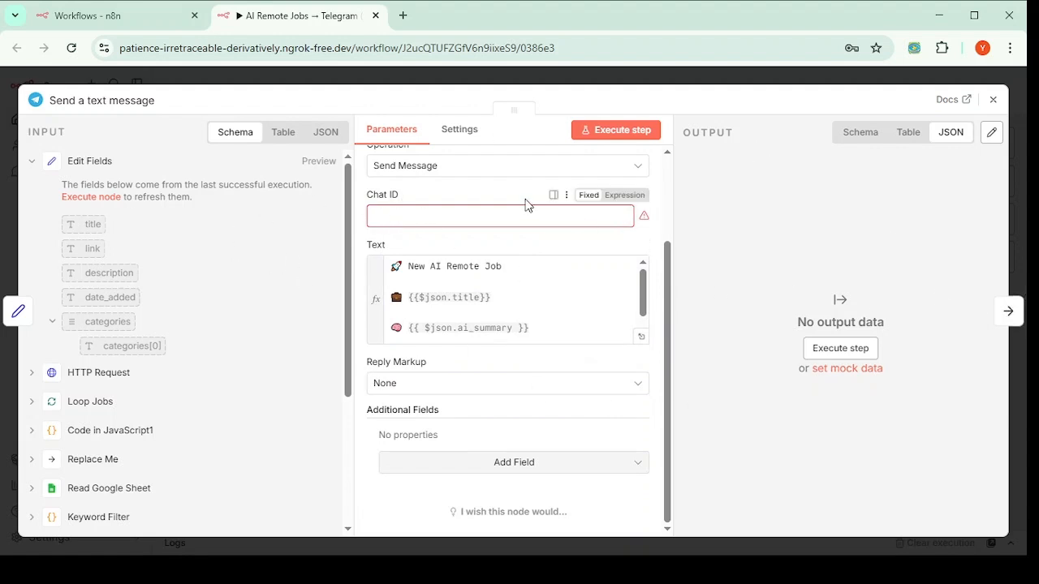
{"action": "left_click", "coordinate": [414, 216]}
{"action": "scroll", "coordinate": [420, 255], "scroll_direction": "up", "scroll_amount": 3}
{"action": "scroll", "coordinate": [421, 256], "scroll_direction": "down", "scroll_amount": 3}
Step: Review the template's heading, title, ai_summary and link lines, then close the Telegram settings
{"action": "left_click", "coordinate": [489, 298]}
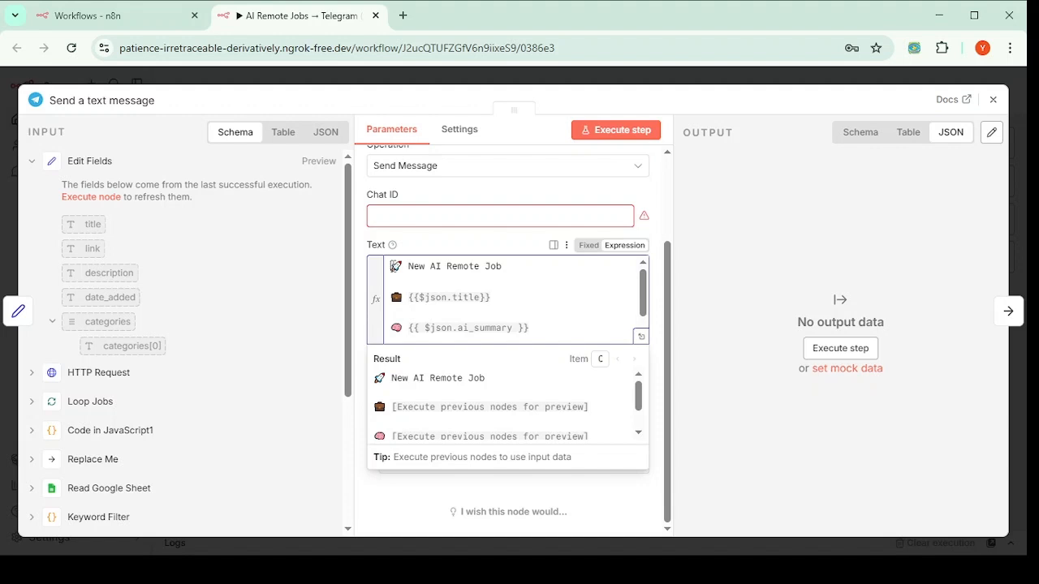
{"action": "left_click_drag", "start_coordinate": [393, 266], "coordinate": [511, 268]}
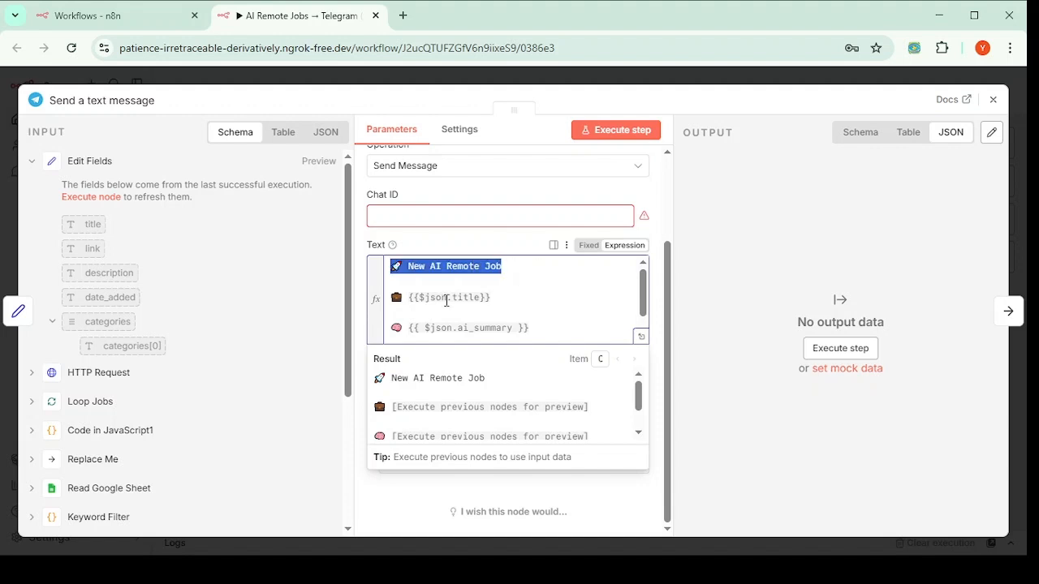
{"action": "left_click_drag", "start_coordinate": [425, 298], "coordinate": [546, 304]}
{"action": "scroll", "coordinate": [479, 307], "scroll_direction": "down", "scroll_amount": 1}
{"action": "left_click", "coordinate": [419, 330]}
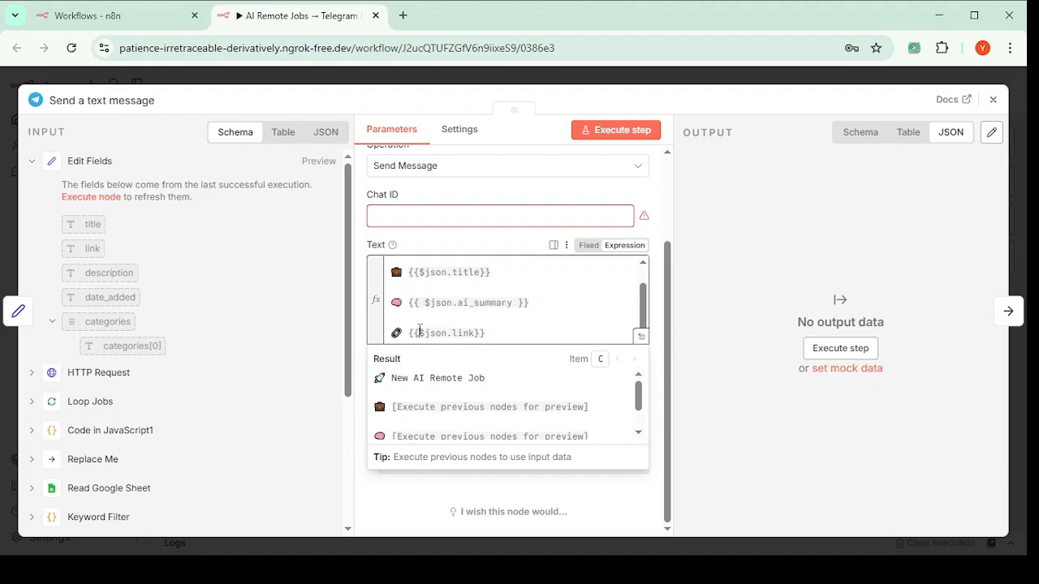
{"action": "left_click_drag", "start_coordinate": [420, 330], "coordinate": [540, 330]}
{"action": "left_click", "coordinate": [546, 314]}
{"action": "left_click", "coordinate": [993, 101]}
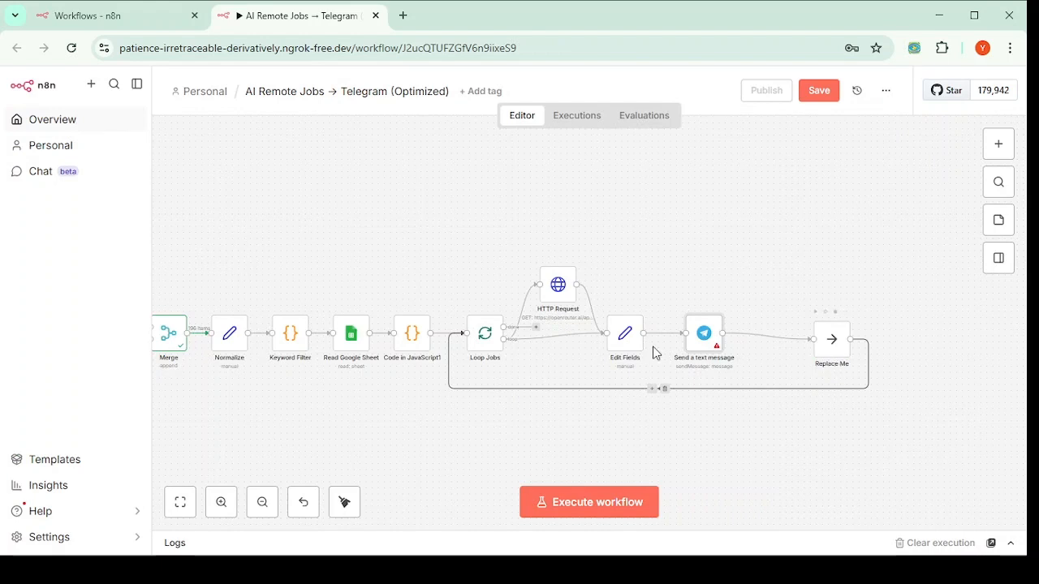
Step: Move the Send a text message node up above the main workflow row
{"action": "mouse_move", "coordinate": [719, 348]}
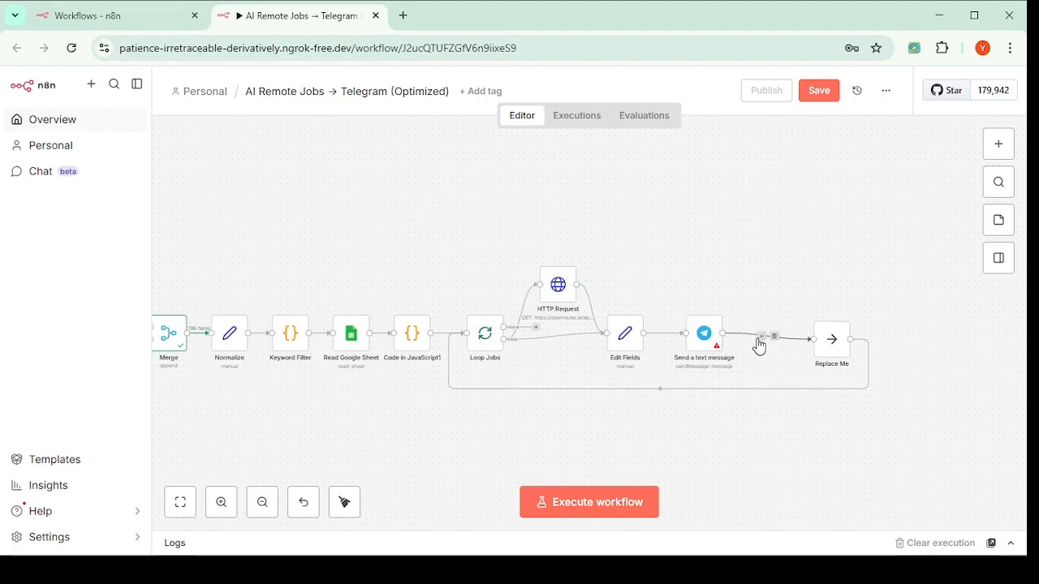
{"action": "left_click_drag", "start_coordinate": [695, 335], "coordinate": [709, 285]}
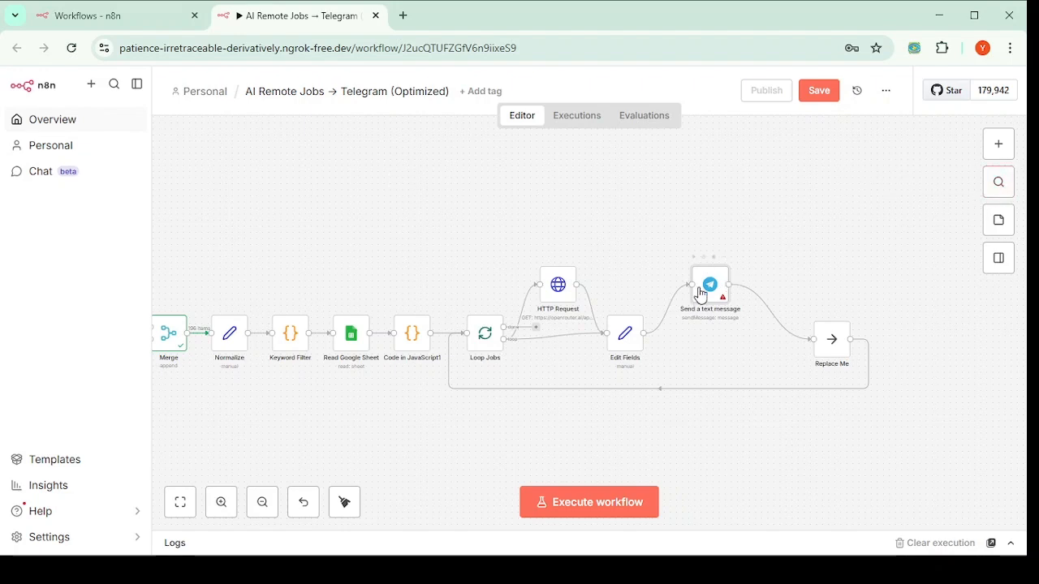
Step: Insert a Google Sheets 'Append row in sheet' action after the Edit Fields node
{"action": "left_click", "coordinate": [661, 309]}
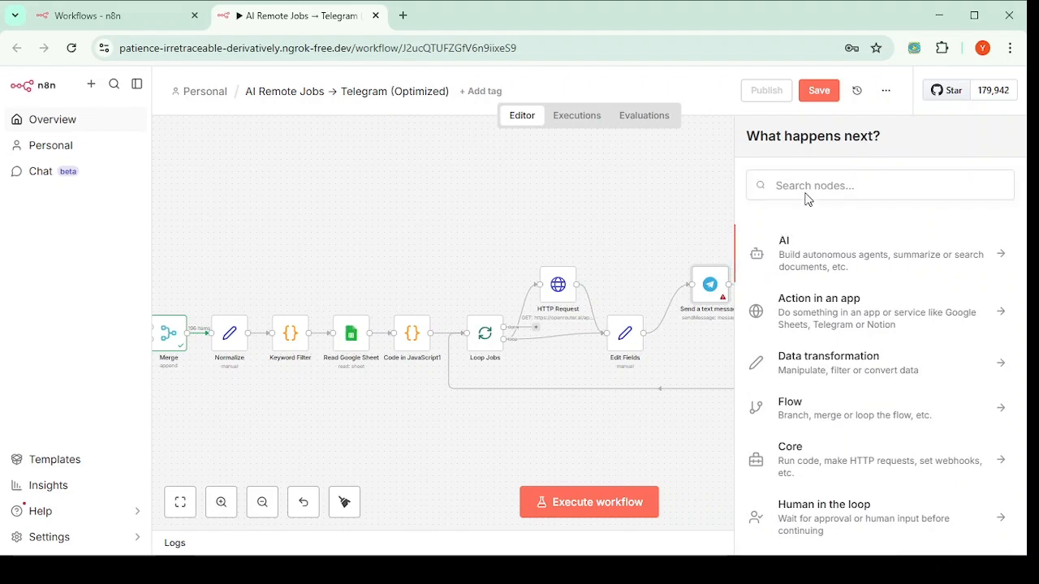
{"action": "type", "text": "g"}
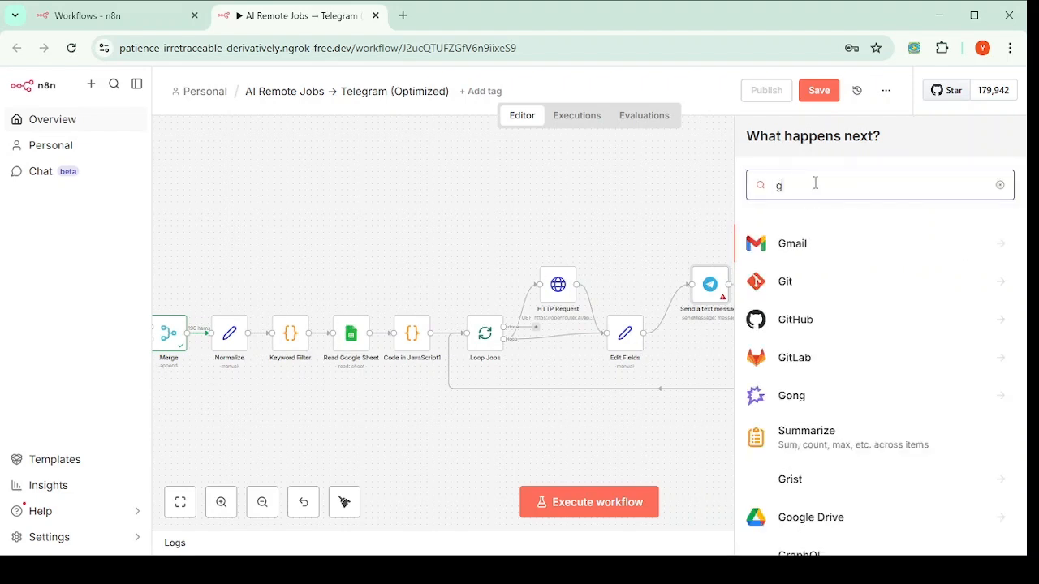
{"action": "type", "text": "oogle"}
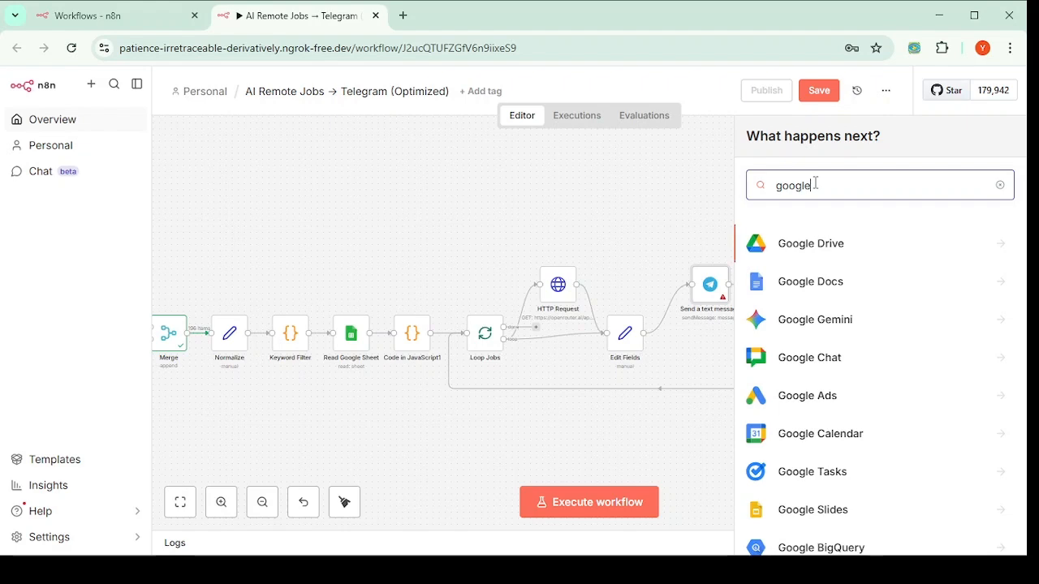
{"action": "type", "text": " sheet"}
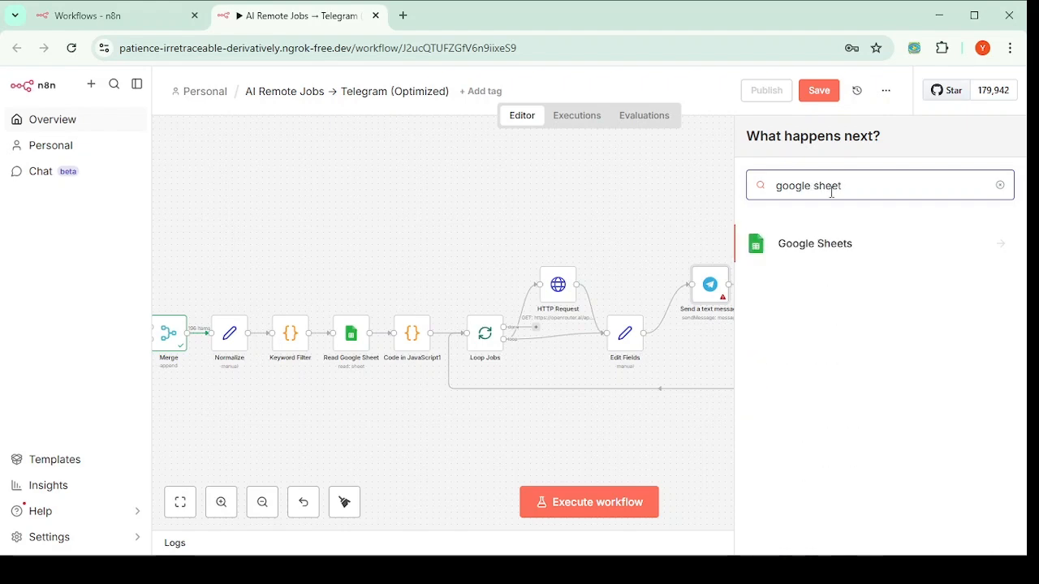
{"action": "left_click", "coordinate": [843, 258]}
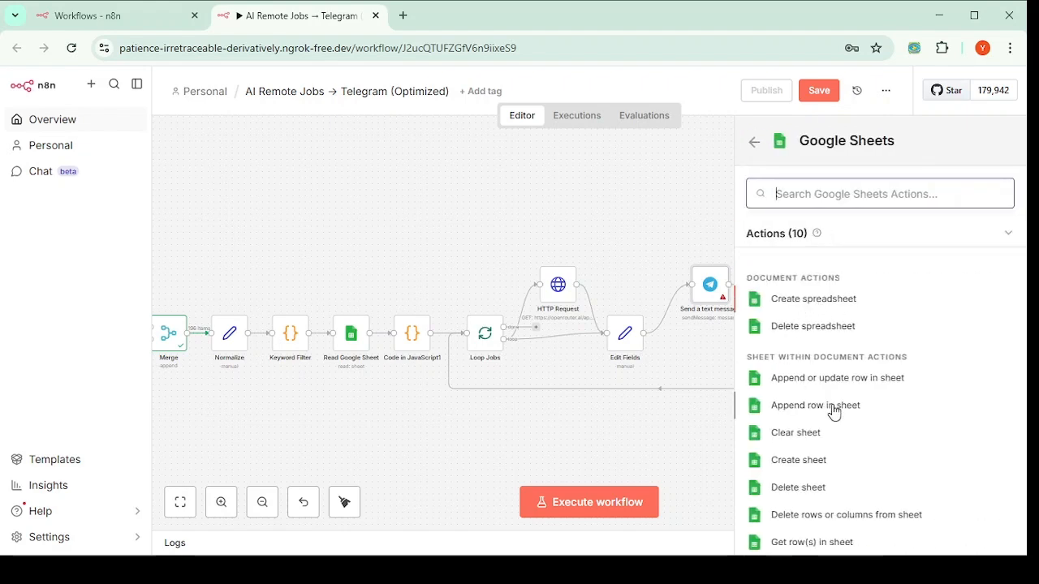
{"action": "scroll", "coordinate": [834, 412], "scroll_direction": "down", "scroll_amount": 1}
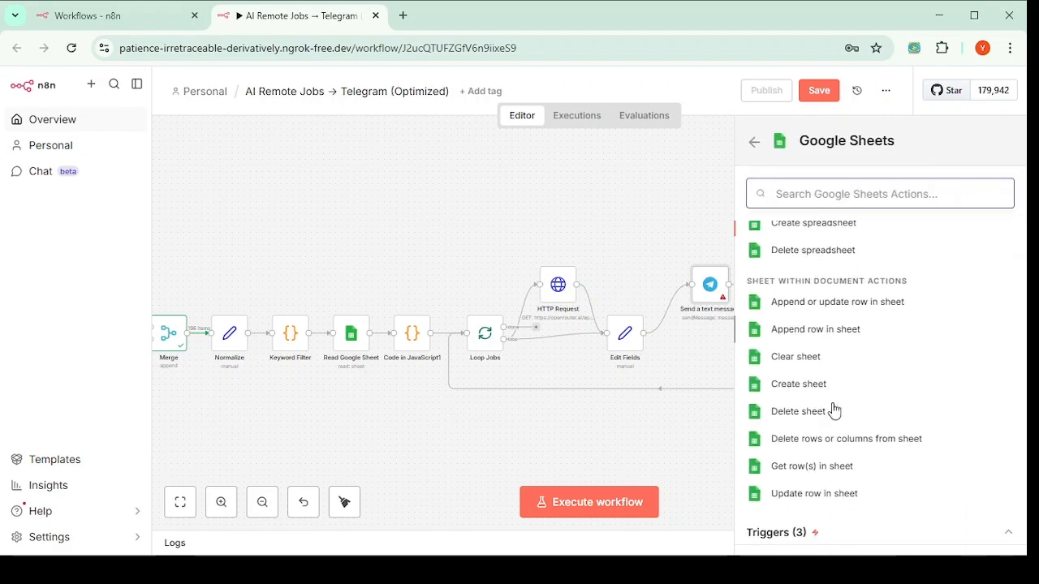
{"action": "left_click", "coordinate": [813, 336]}
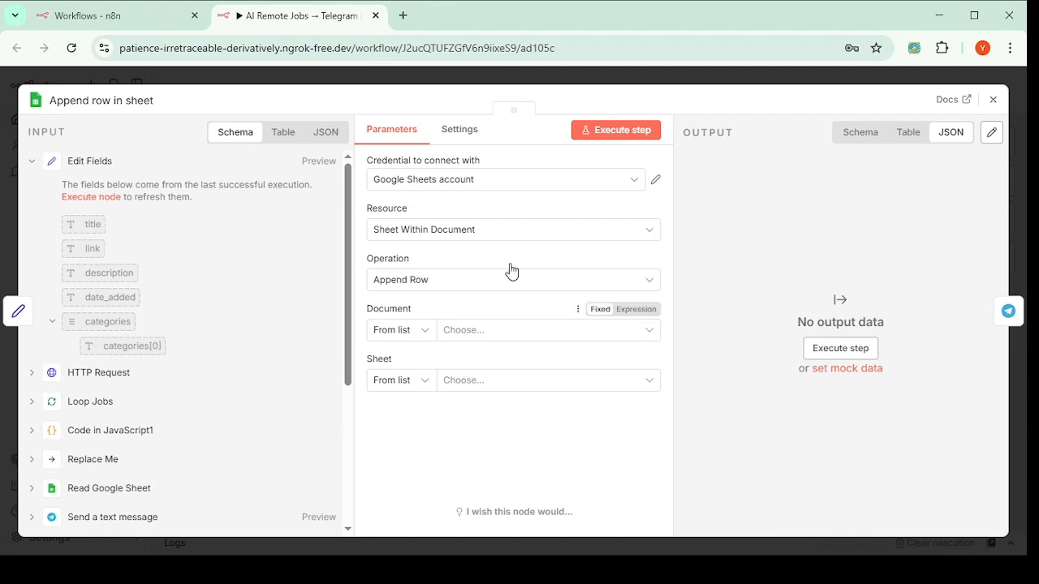
Step: Use the Google Sheets account credential and target the RemoteJobAI document's Sheet1
{"action": "left_click", "coordinate": [536, 189]}
{"action": "left_click", "coordinate": [462, 217]}
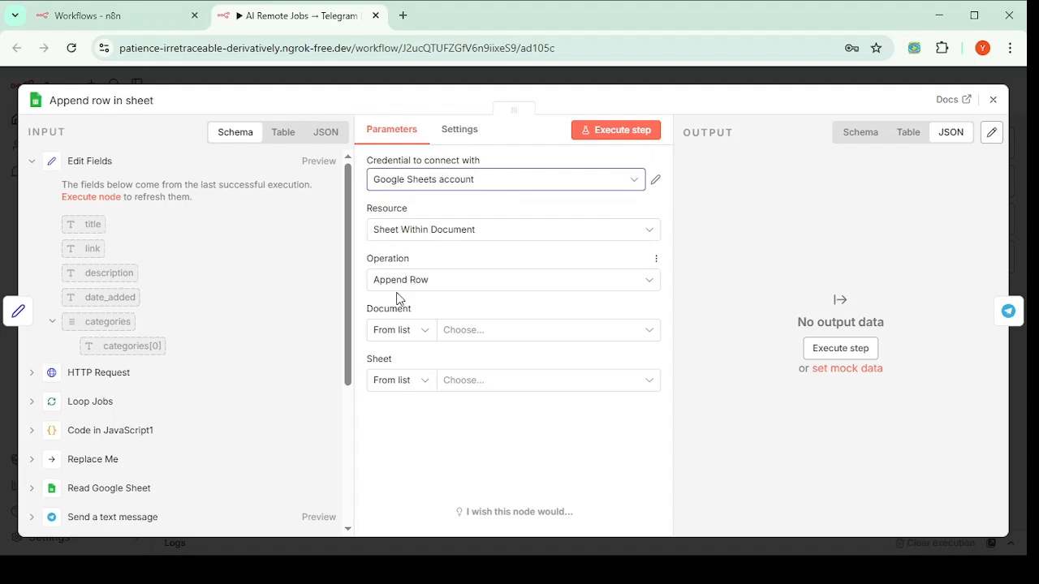
{"action": "left_click", "coordinate": [475, 332]}
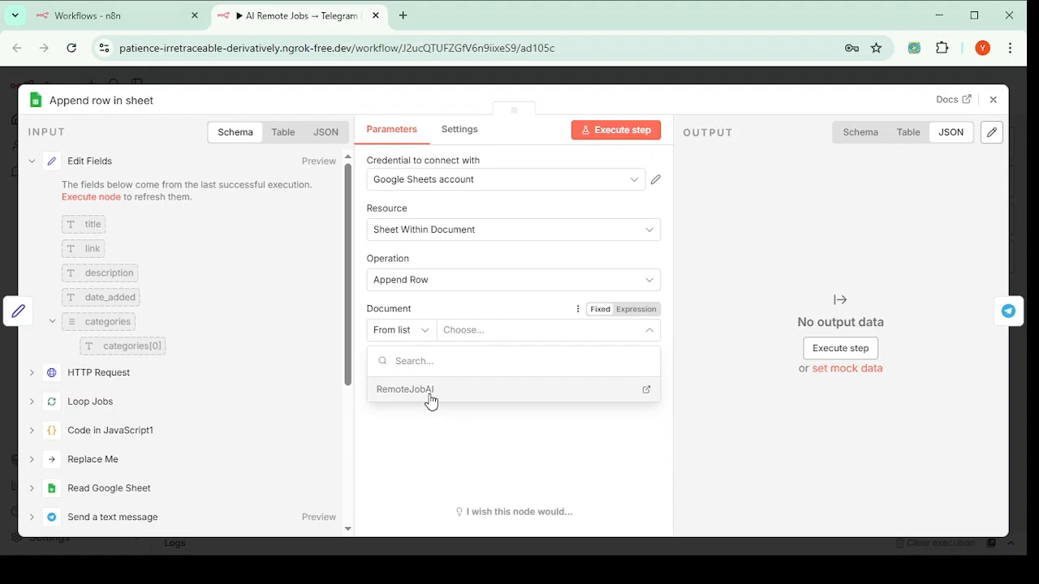
{"action": "left_click", "coordinate": [430, 391]}
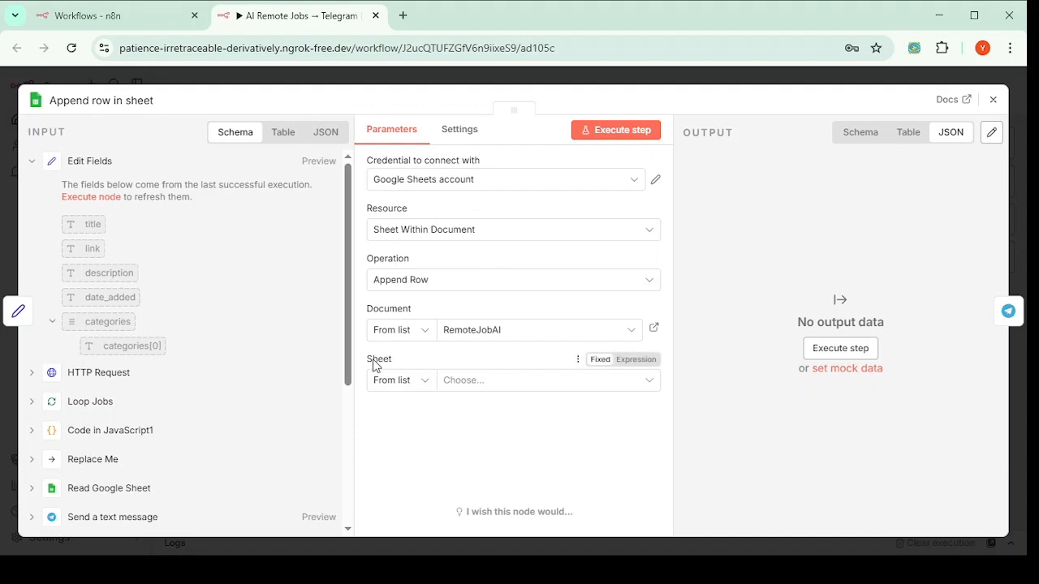
{"action": "left_click", "coordinate": [467, 382]}
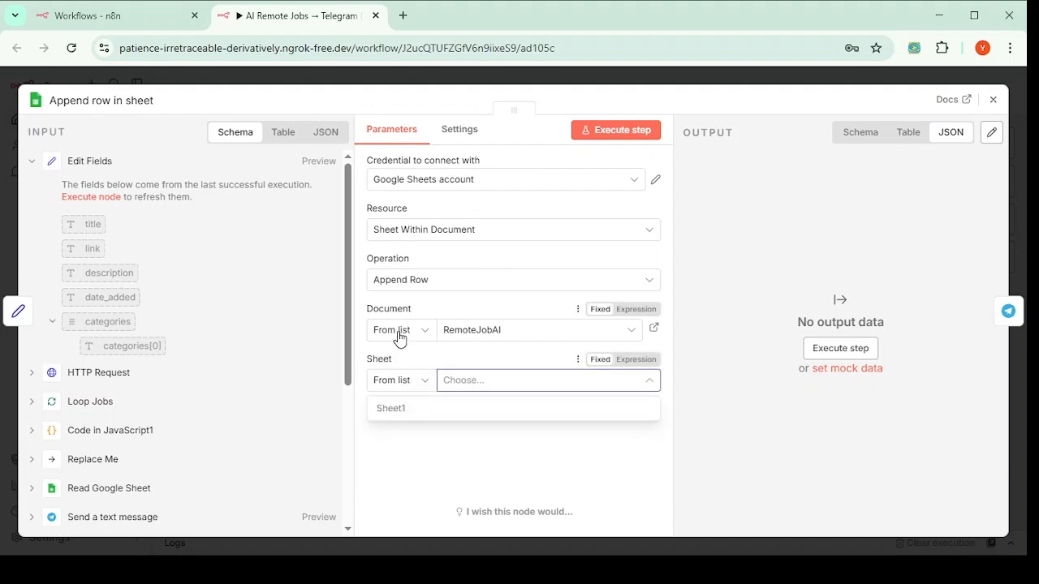
{"action": "left_click", "coordinate": [450, 410]}
{"action": "scroll", "coordinate": [483, 404], "scroll_direction": "down", "scroll_amount": 1}
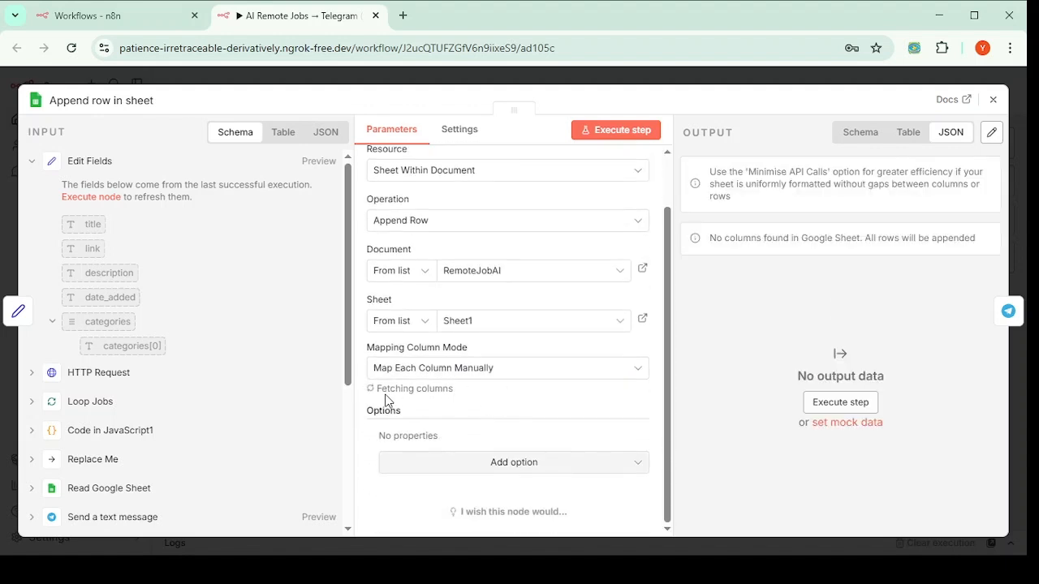
Step: Map the incoming link and title fields into the sheet's link and title columns
{"action": "scroll", "coordinate": [454, 393], "scroll_direction": "down", "scroll_amount": 3}
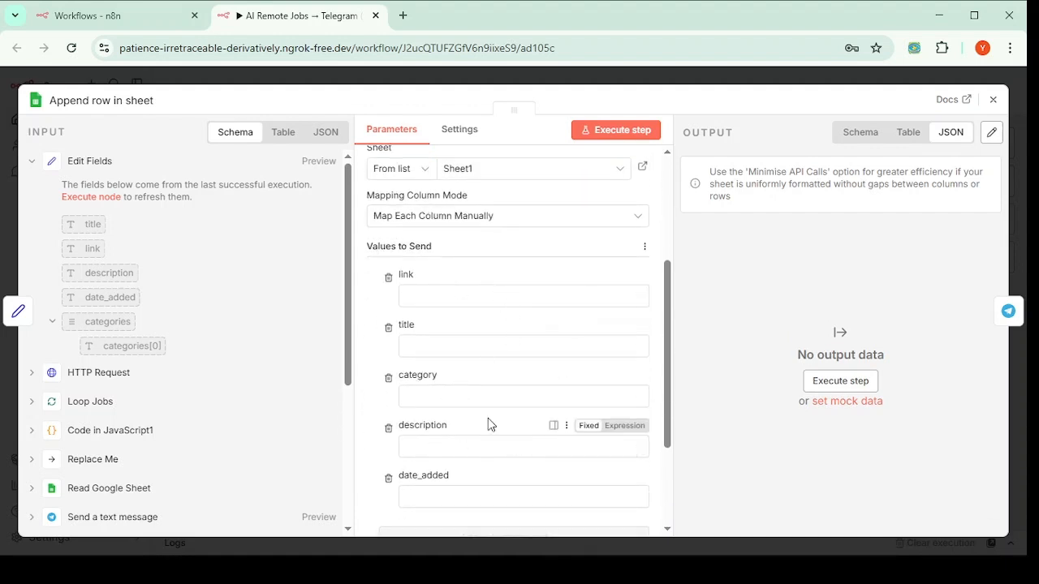
{"action": "scroll", "coordinate": [460, 434], "scroll_direction": "down", "scroll_amount": 3}
{"action": "scroll", "coordinate": [429, 438], "scroll_direction": "up", "scroll_amount": 4}
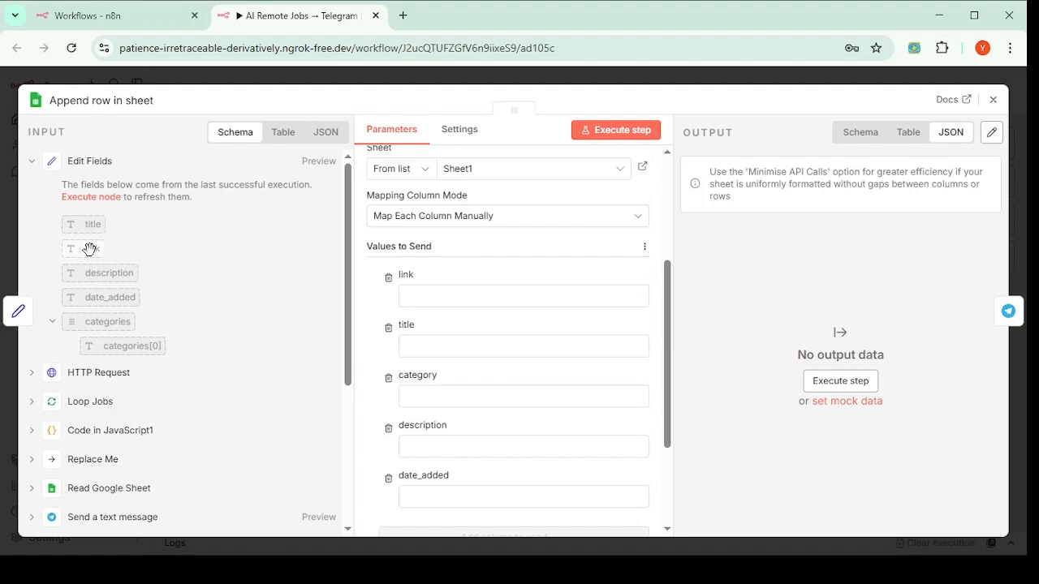
{"action": "left_click_drag", "start_coordinate": [90, 248], "coordinate": [419, 298]}
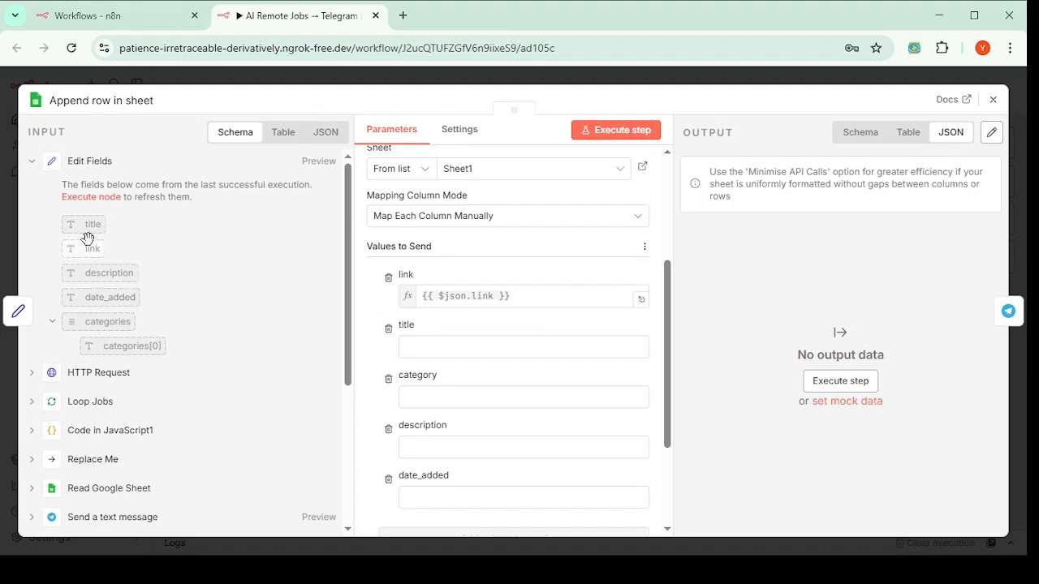
{"action": "left_click_drag", "start_coordinate": [90, 221], "coordinate": [419, 350]}
Step: Map description, date_added and categories[0] into their columns, then close the node
{"action": "scroll", "coordinate": [503, 354], "scroll_direction": "down", "scroll_amount": 2}
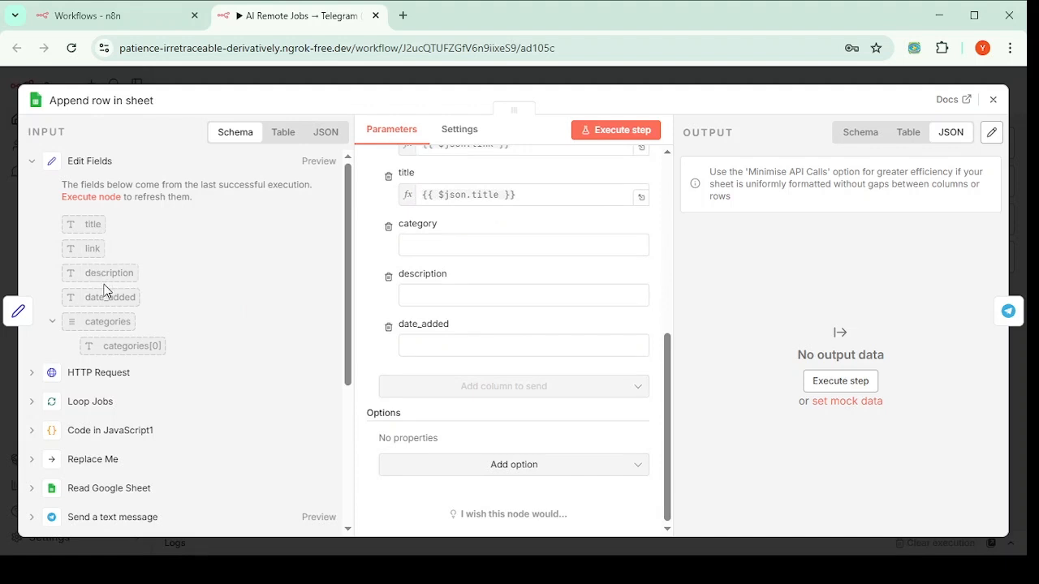
{"action": "left_click_drag", "start_coordinate": [99, 273], "coordinate": [457, 296]}
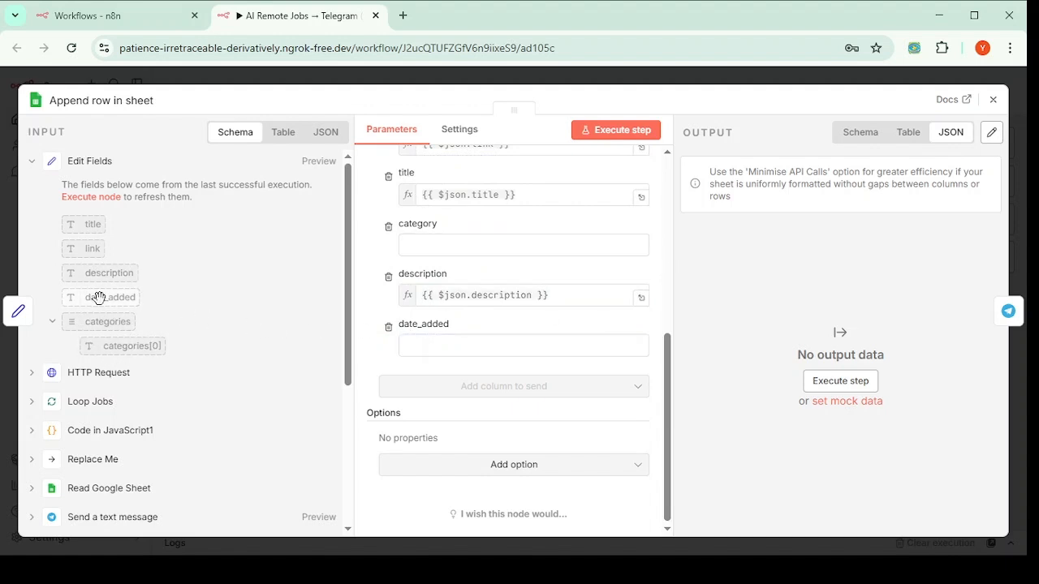
{"action": "left_click_drag", "start_coordinate": [89, 297], "coordinate": [447, 338]}
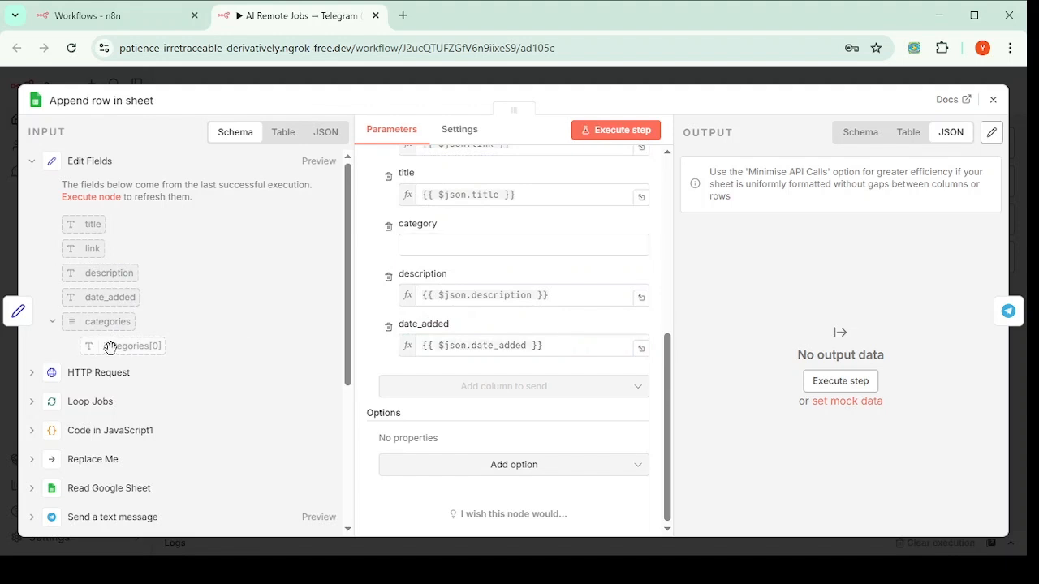
{"action": "left_click_drag", "start_coordinate": [114, 350], "coordinate": [427, 248]}
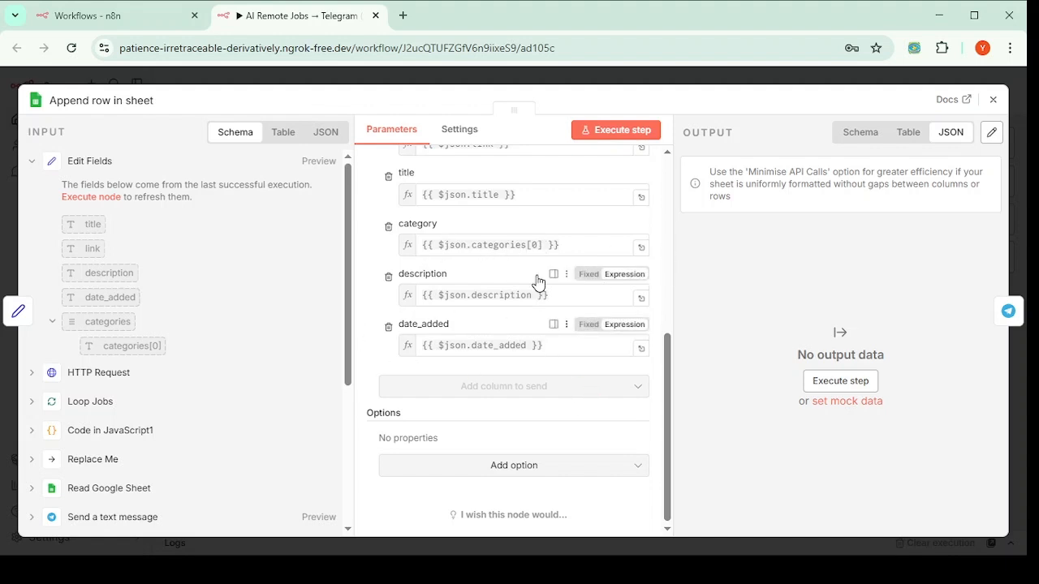
{"action": "scroll", "coordinate": [531, 378], "scroll_direction": "up", "scroll_amount": 3}
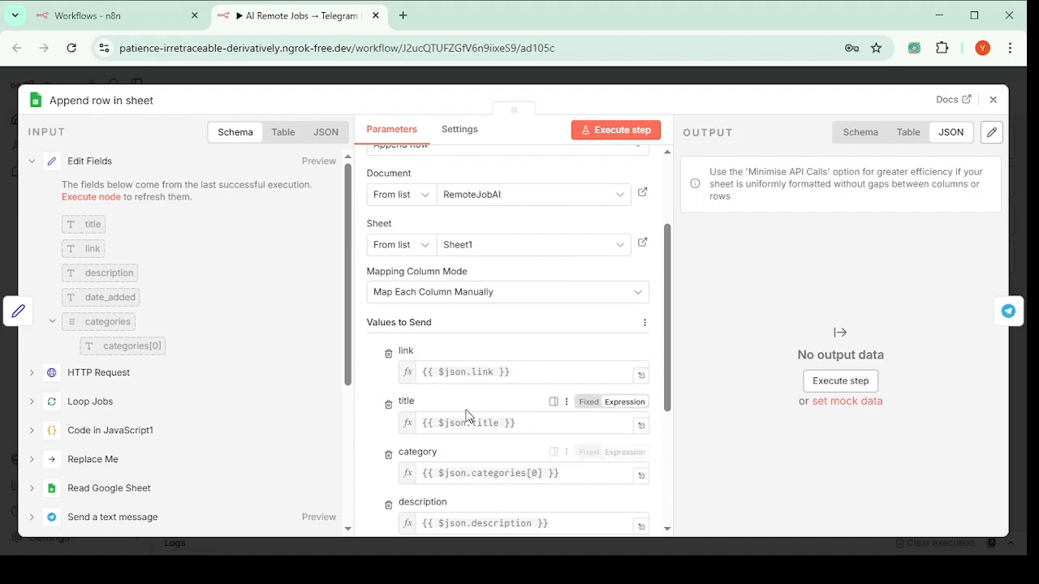
{"action": "scroll", "coordinate": [466, 415], "scroll_direction": "down", "scroll_amount": 2}
{"action": "scroll", "coordinate": [466, 415], "scroll_direction": "up", "scroll_amount": 2}
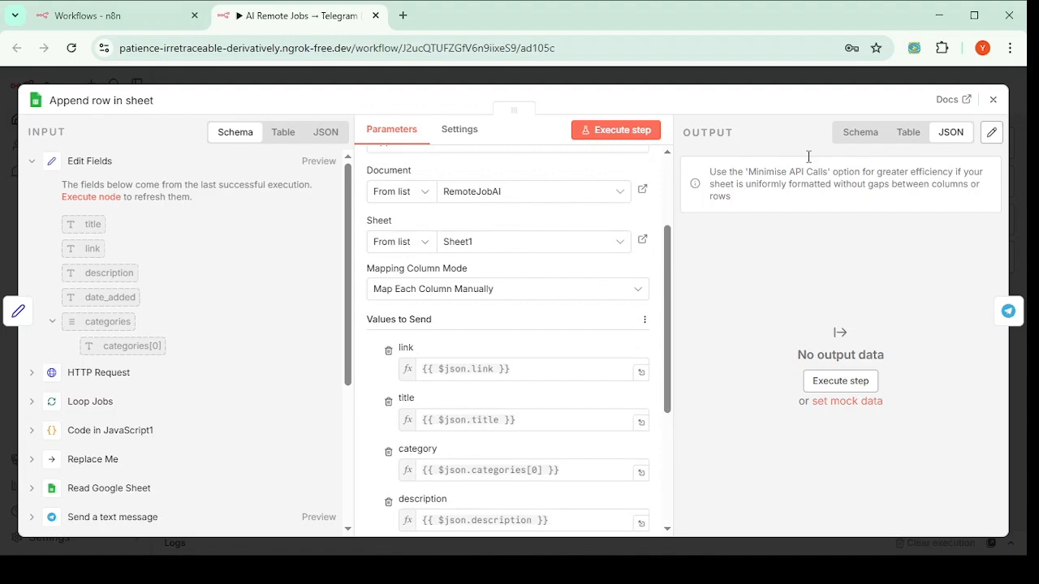
{"action": "left_click", "coordinate": [992, 100]}
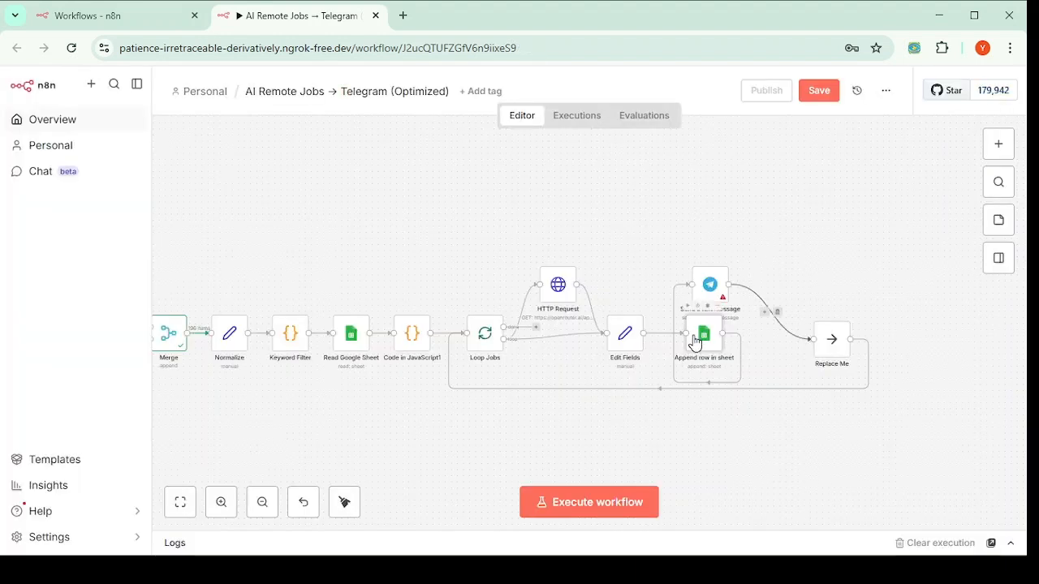
Step: Rewire Telegram to come directly from Edit Fields, beside Append row in sheet
{"action": "left_click_drag", "start_coordinate": [705, 287], "coordinate": [759, 245]}
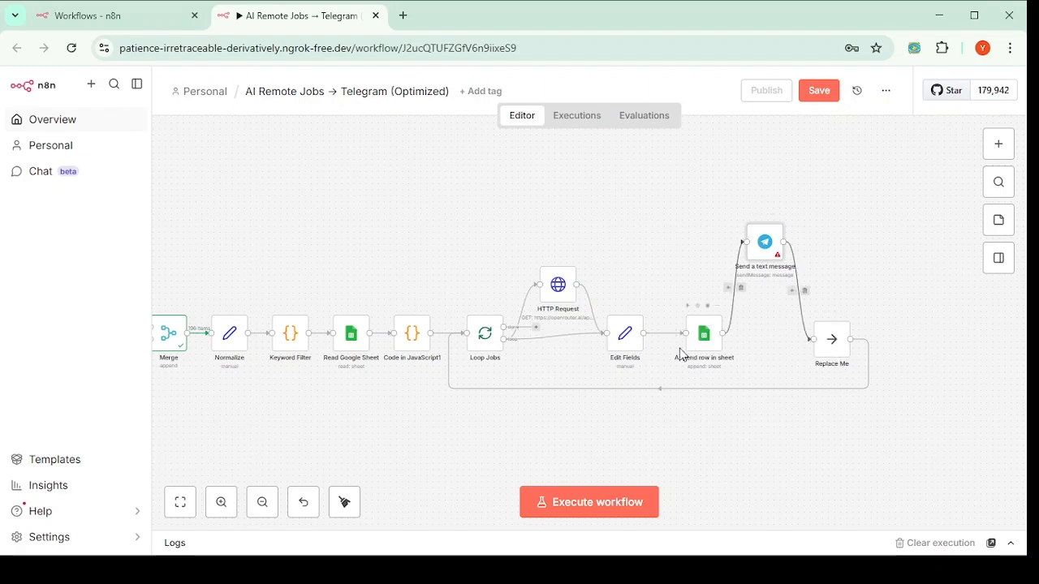
{"action": "left_click", "coordinate": [739, 288]}
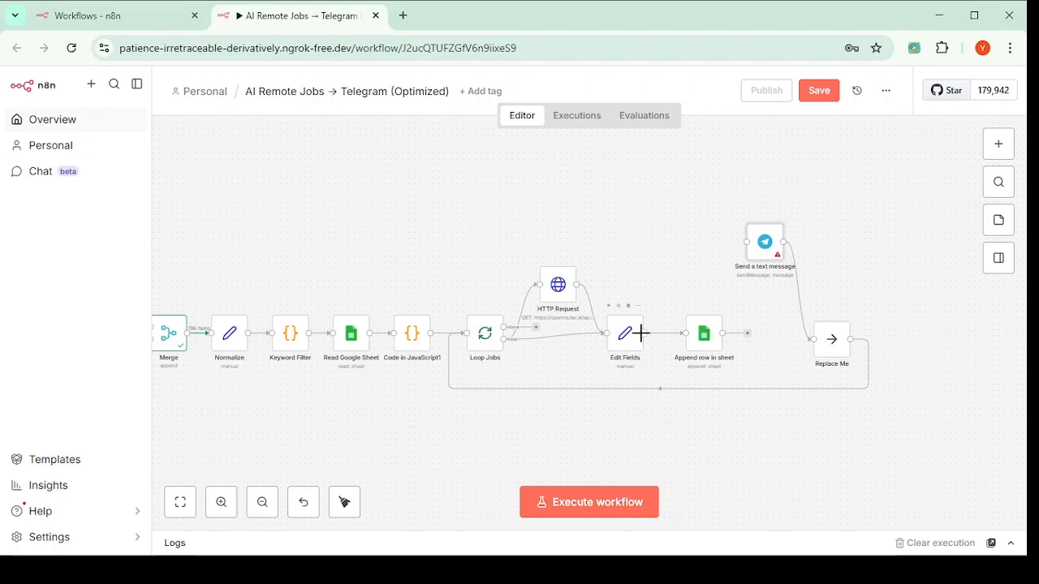
{"action": "left_click_drag", "start_coordinate": [727, 248], "coordinate": [735, 239]}
{"action": "left_click_drag", "start_coordinate": [712, 345], "coordinate": [730, 337]}
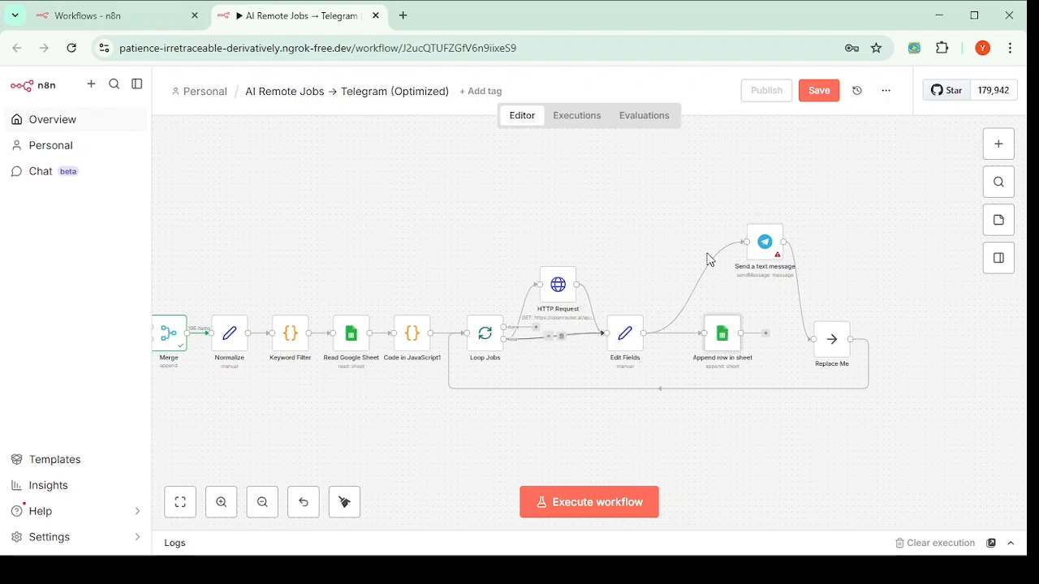
{"action": "left_click_drag", "start_coordinate": [765, 243], "coordinate": [722, 247]}
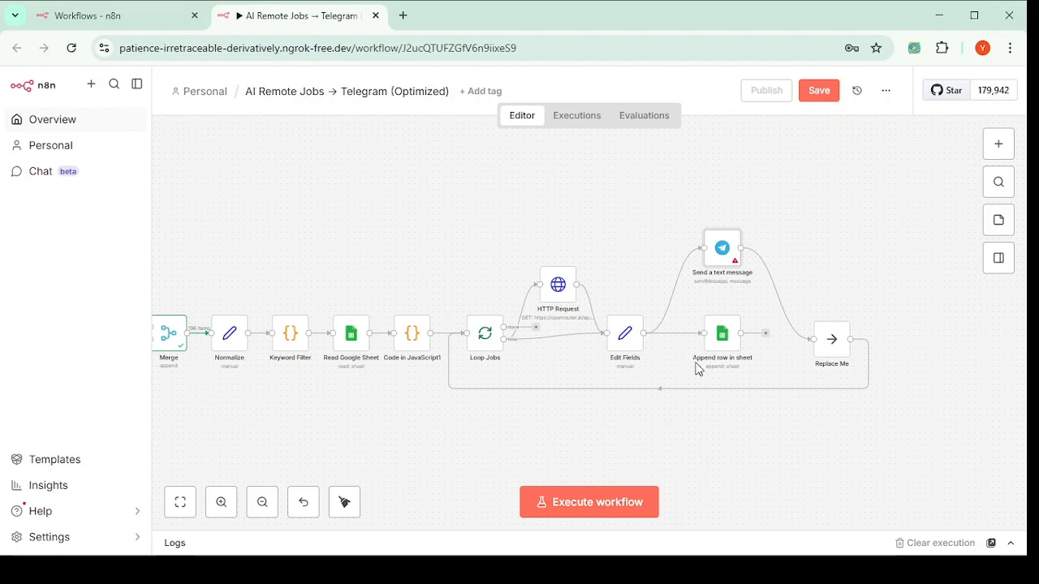
Step: Save the workflow and move Replace Me further right of Append row in sheet
{"action": "key", "text": "ctrl+s"}
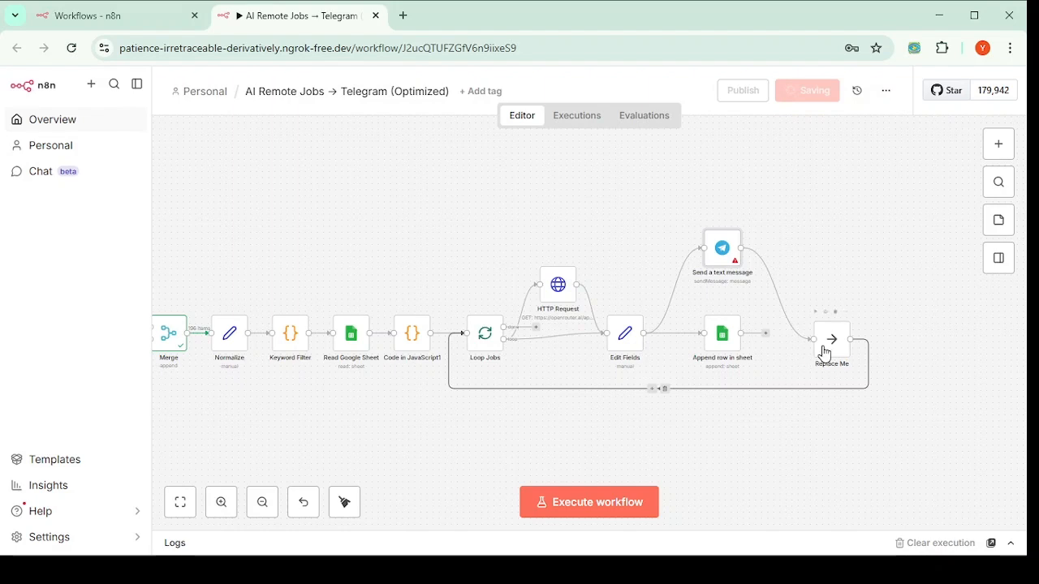
{"action": "left_click_drag", "start_coordinate": [833, 333], "coordinate": [912, 333]}
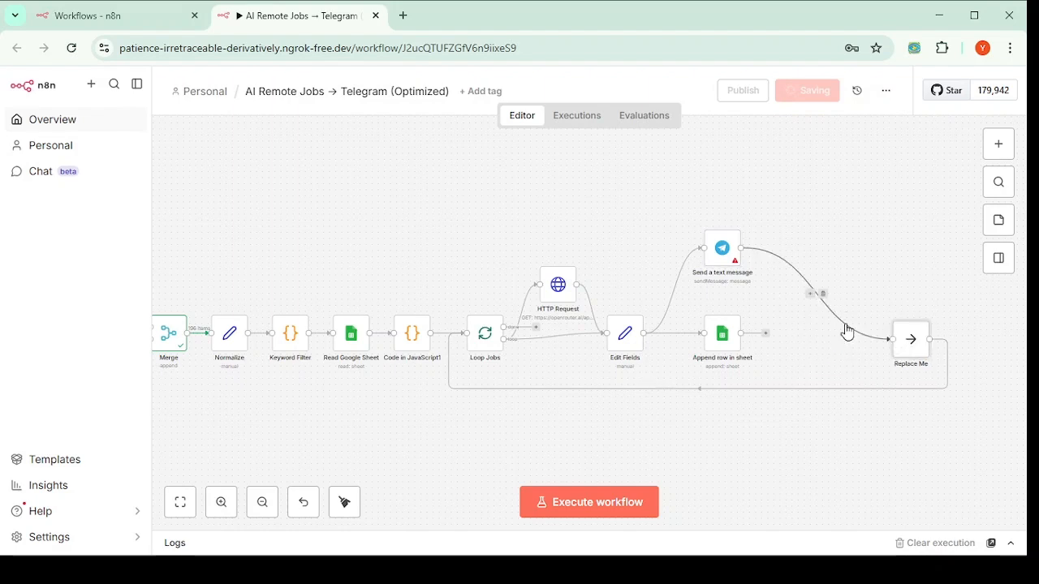
{"action": "left_click", "coordinate": [766, 333]}
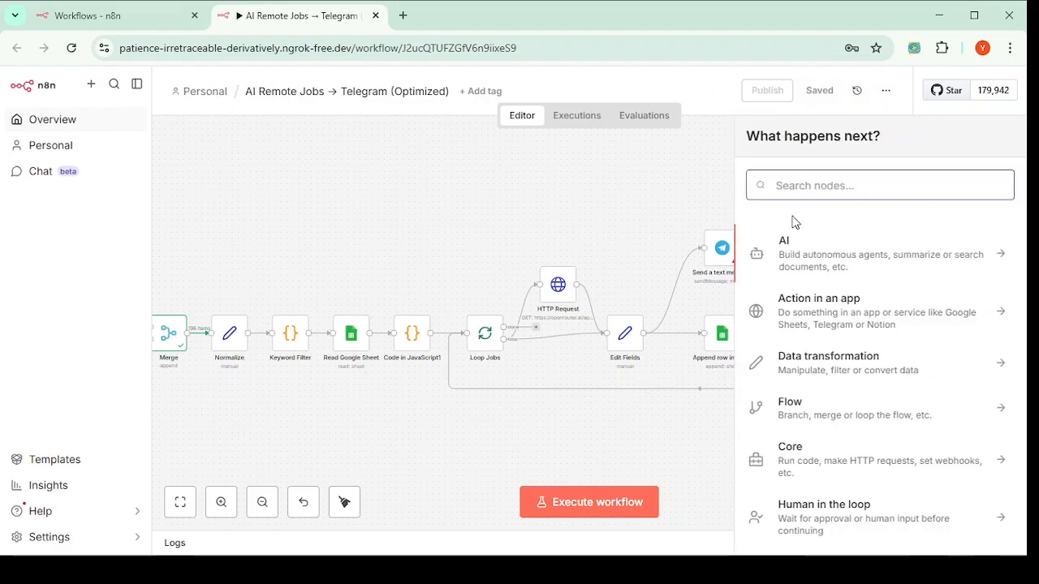
Step: Add a Wait node after Append row in sheet set to 5 Minutes
{"action": "type", "text": "wa"}
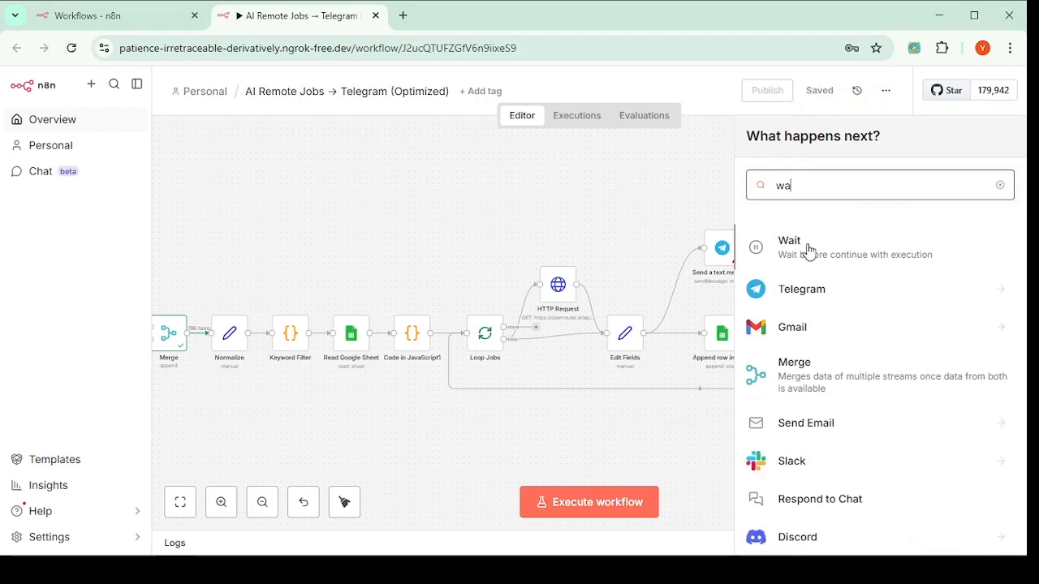
{"action": "left_click", "coordinate": [809, 252]}
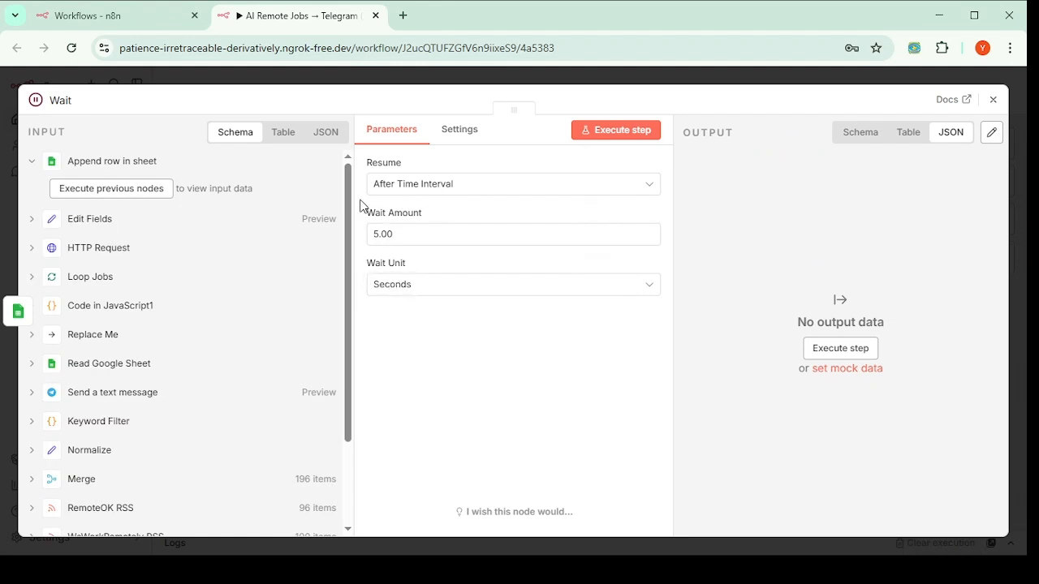
{"action": "left_click", "coordinate": [388, 287]}
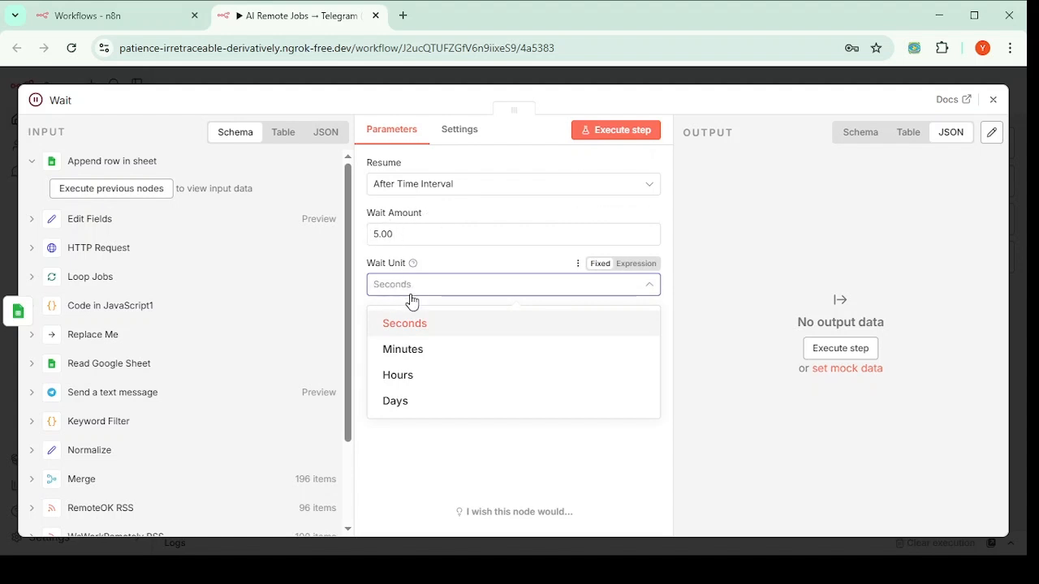
{"action": "left_click", "coordinate": [406, 351]}
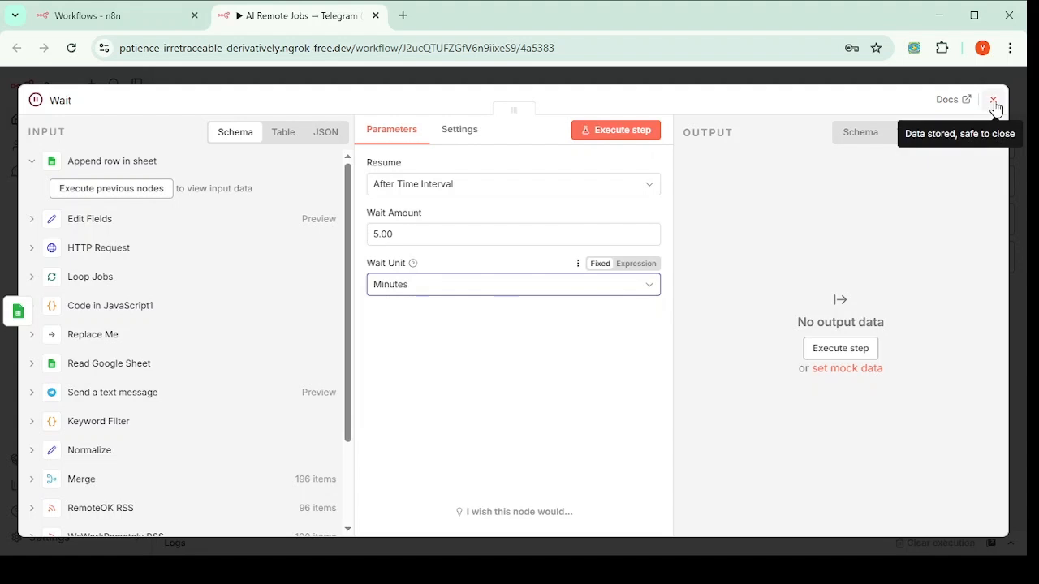
{"action": "left_click", "coordinate": [993, 101]}
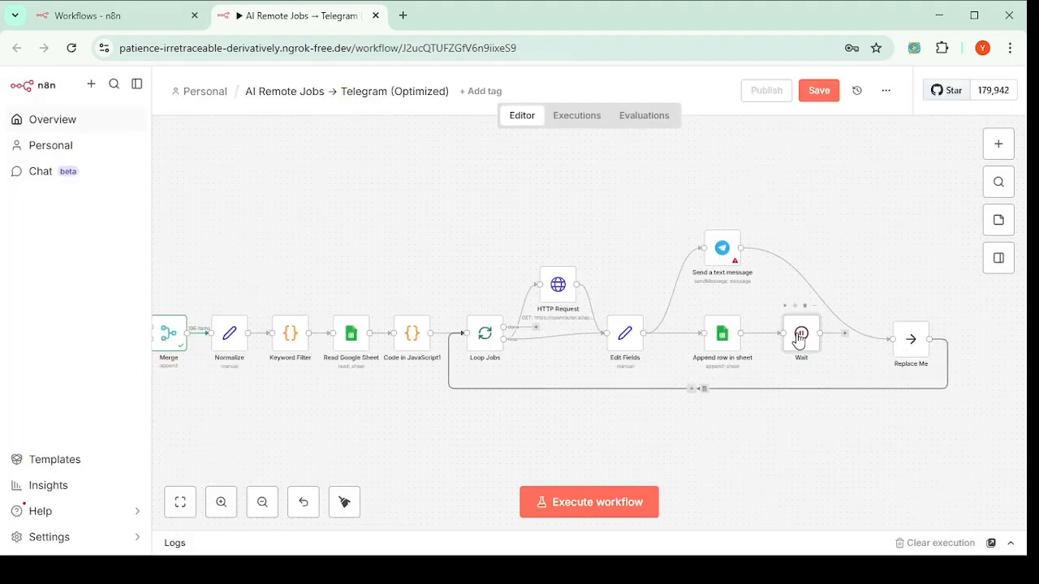
Step: Delete the Replace Me node and the Telegram-to-Loop Jobs link
{"action": "left_click", "coordinate": [917, 318]}
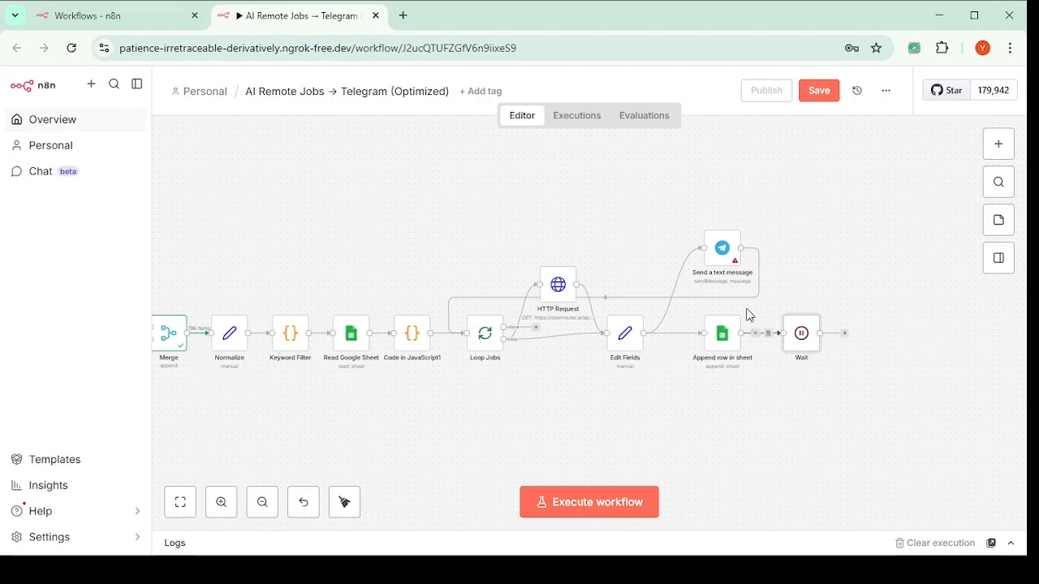
{"action": "mouse_move", "coordinate": [680, 299]}
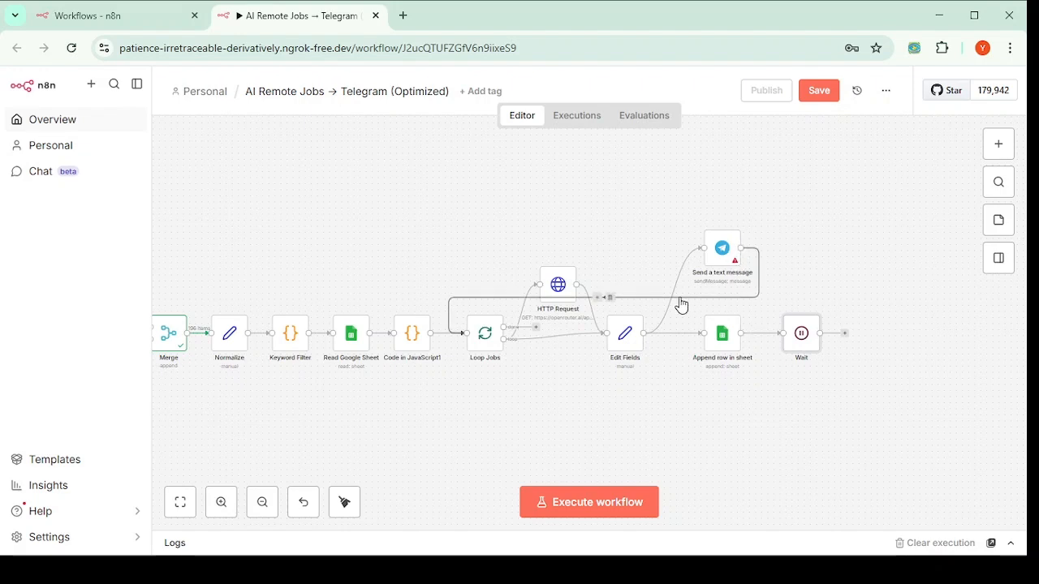
{"action": "left_click", "coordinate": [611, 299]}
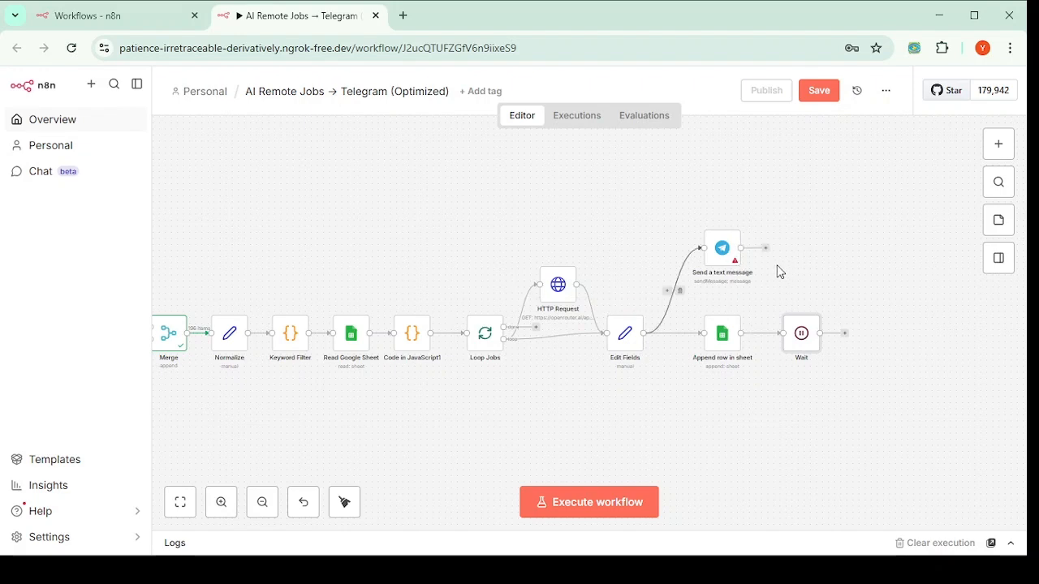
Step: Connect the Wait output back to Loop Jobs and execute the whole workflow
{"action": "left_click_drag", "start_coordinate": [768, 253], "coordinate": [791, 345]}
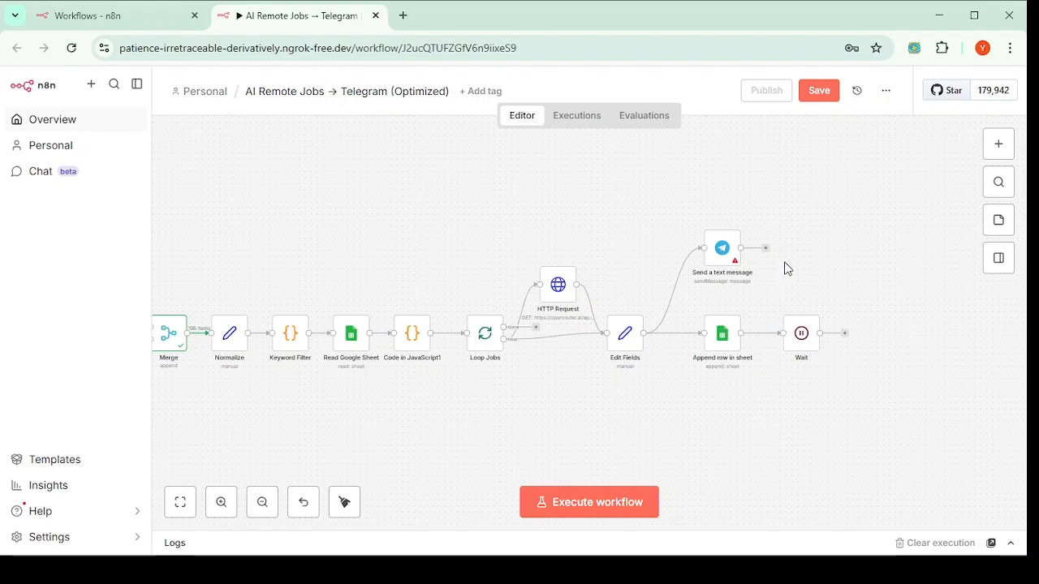
{"action": "mouse_move", "coordinate": [765, 250]}
{"action": "left_mouse_down"}
{"action": "mouse_move", "coordinate": [785, 333]}
{"action": "mouse_move", "coordinate": [757, 294]}
{"action": "mouse_move", "coordinate": [749, 257]}
{"action": "left_mouse_up"}
{"action": "left_click", "coordinate": [654, 238]}
{"action": "left_click_drag", "start_coordinate": [845, 336], "coordinate": [470, 349]}
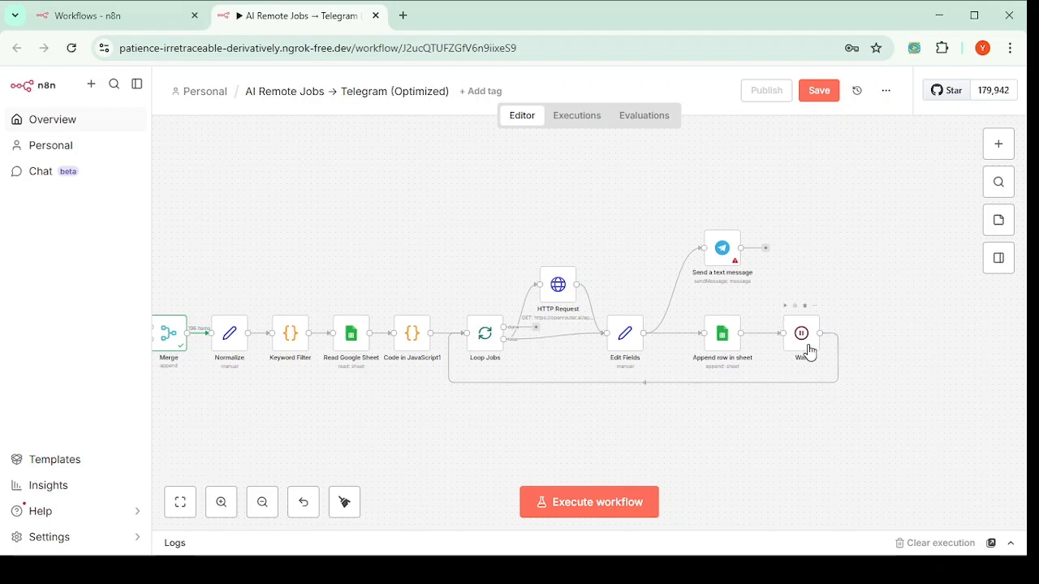
{"action": "key", "text": "ctrl+Return"}
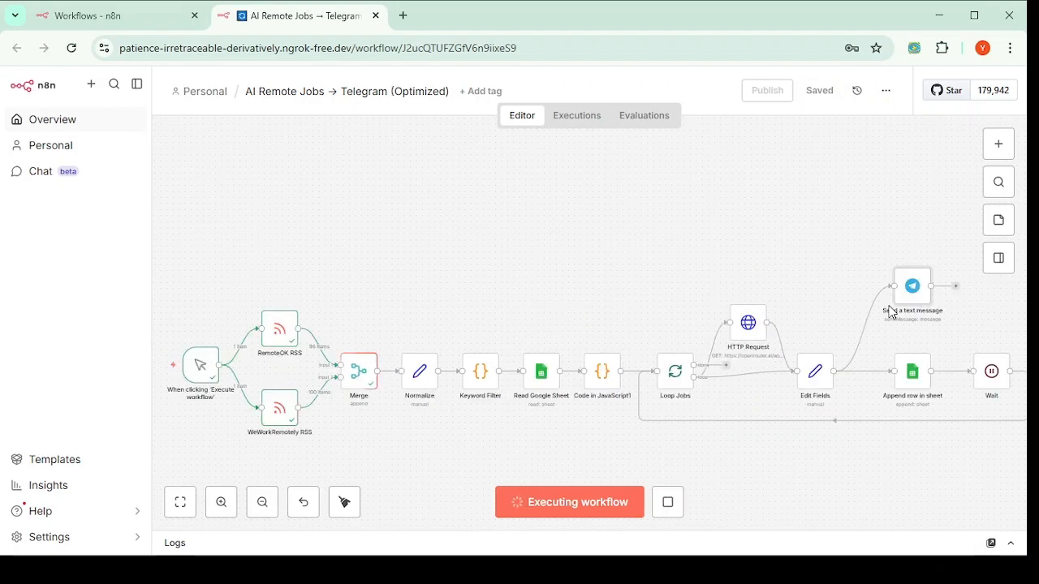